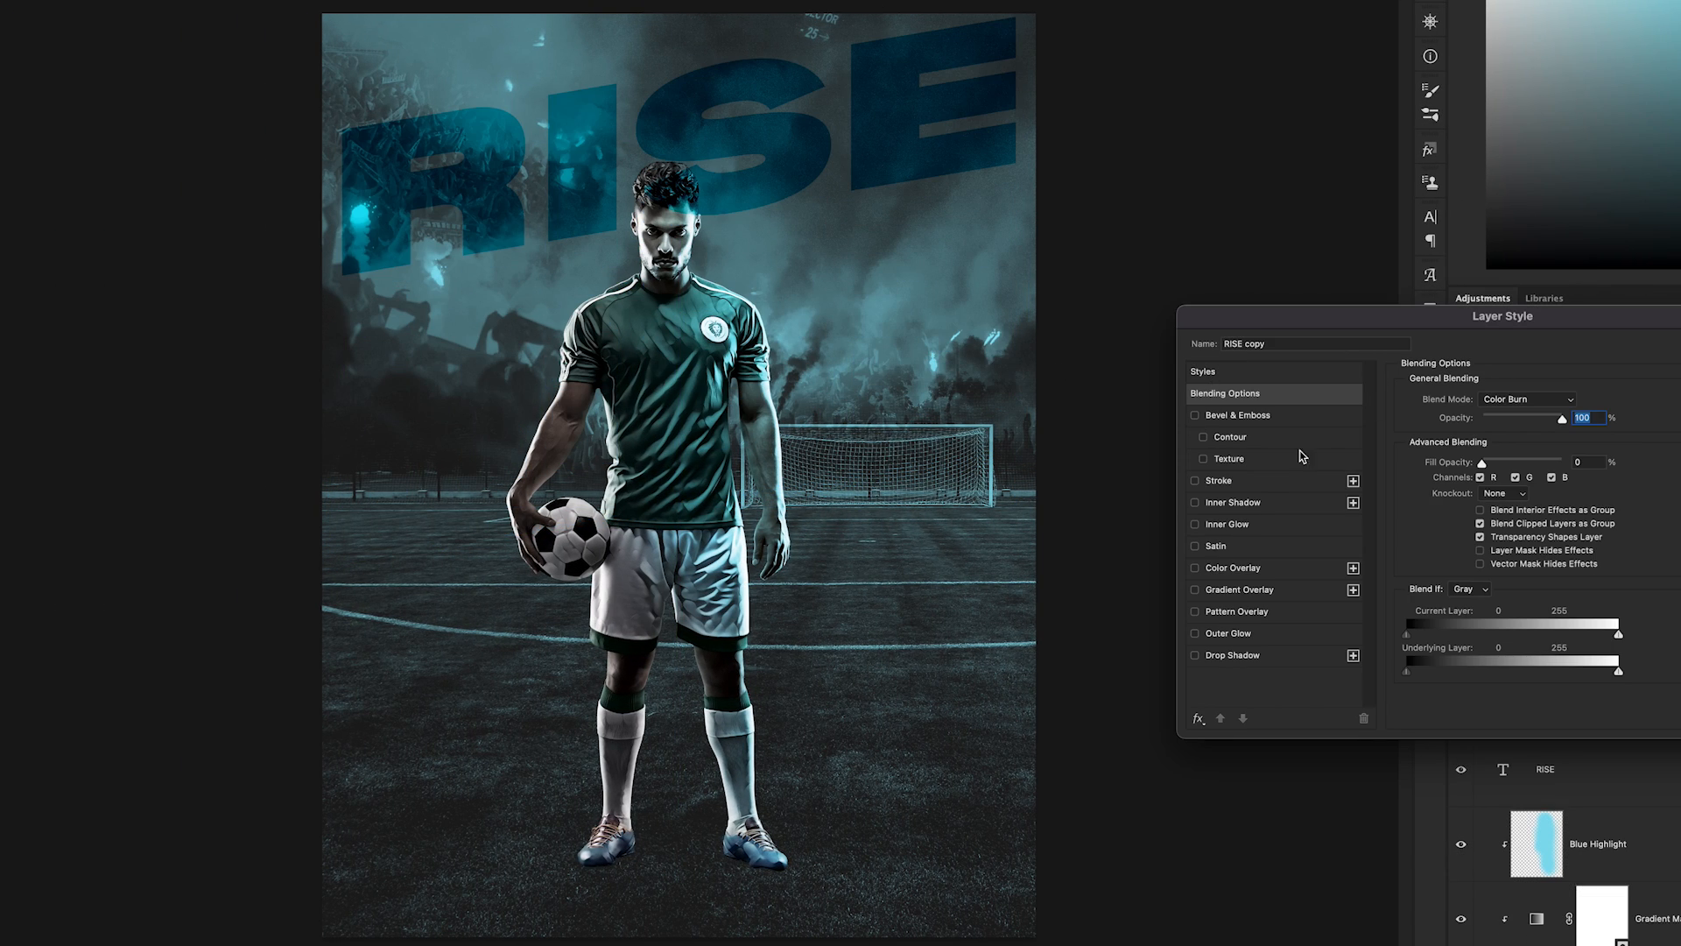
Add a white Stroke layer style around the large RISE lettering on the RISE copy layer
{"action": "left_click", "coordinate": [1260, 480]}
{"action": "left_click", "coordinate": [1446, 530]}
{"action": "left_click", "coordinate": [914, 433]}
{"action": "left_click", "coordinate": [1296, 431]}
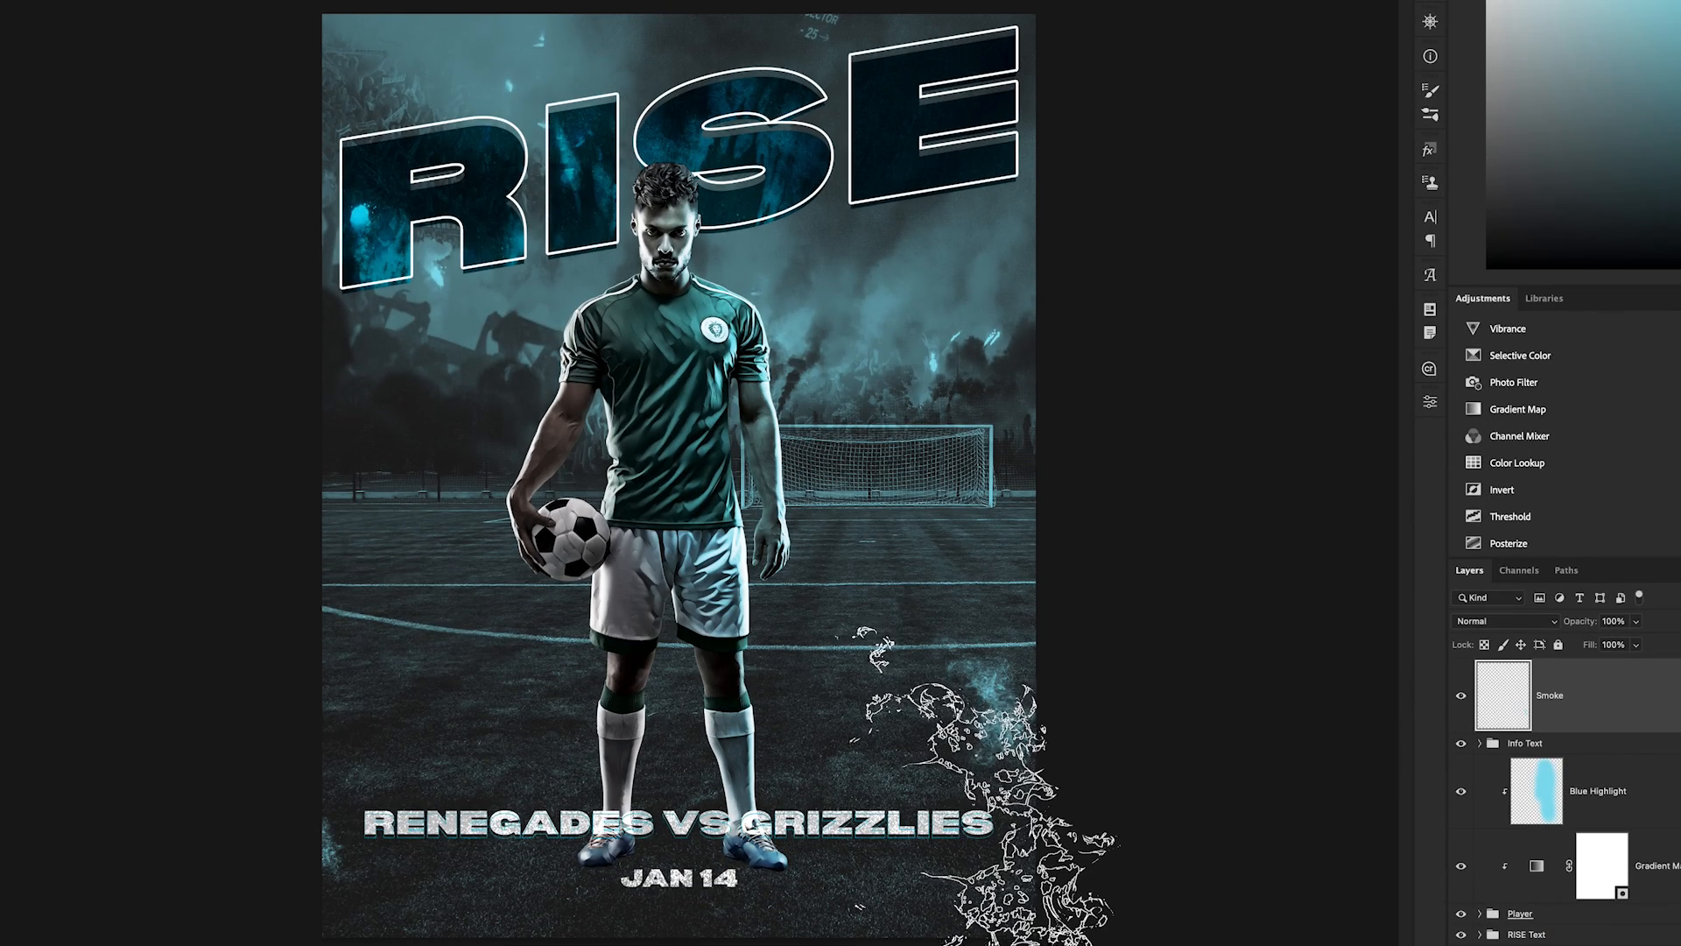
Stamp smoke brush shapes on the Smoke layer around the poster's edges and lower corners
{"action": "left_click", "coordinate": [993, 813]}
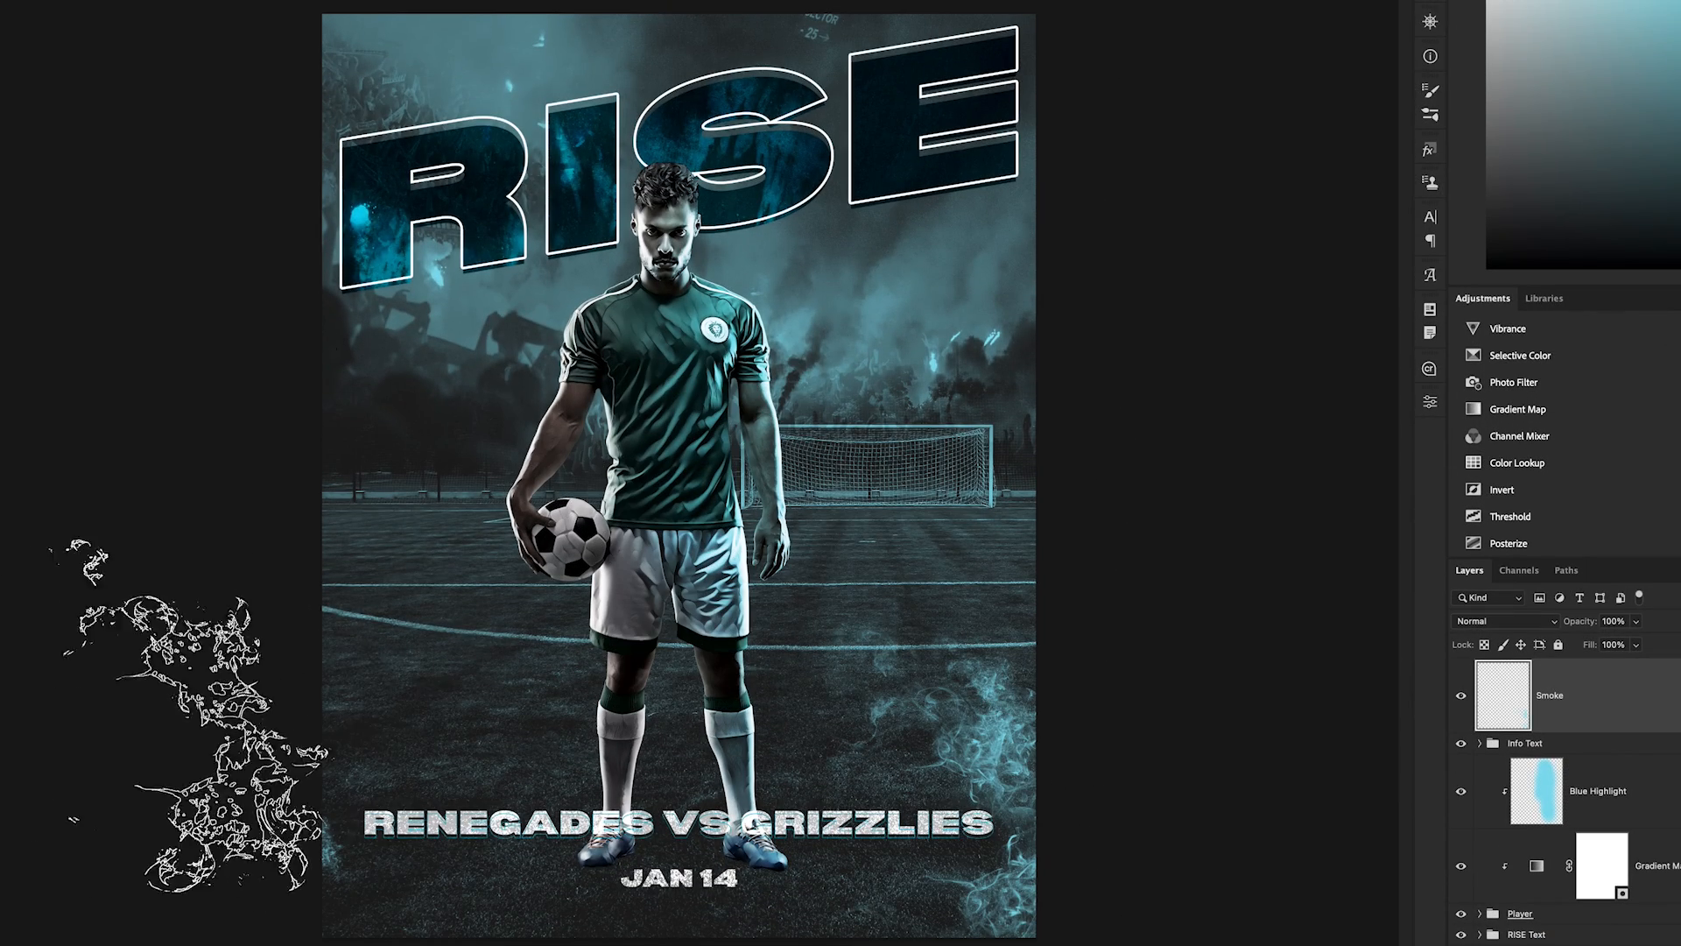
{"action": "left_click", "coordinate": [280, 413]}
{"action": "left_click", "coordinate": [1078, 106]}
{"action": "left_click", "coordinate": [245, 379]}
{"action": "left_click", "coordinate": [1039, 341]}
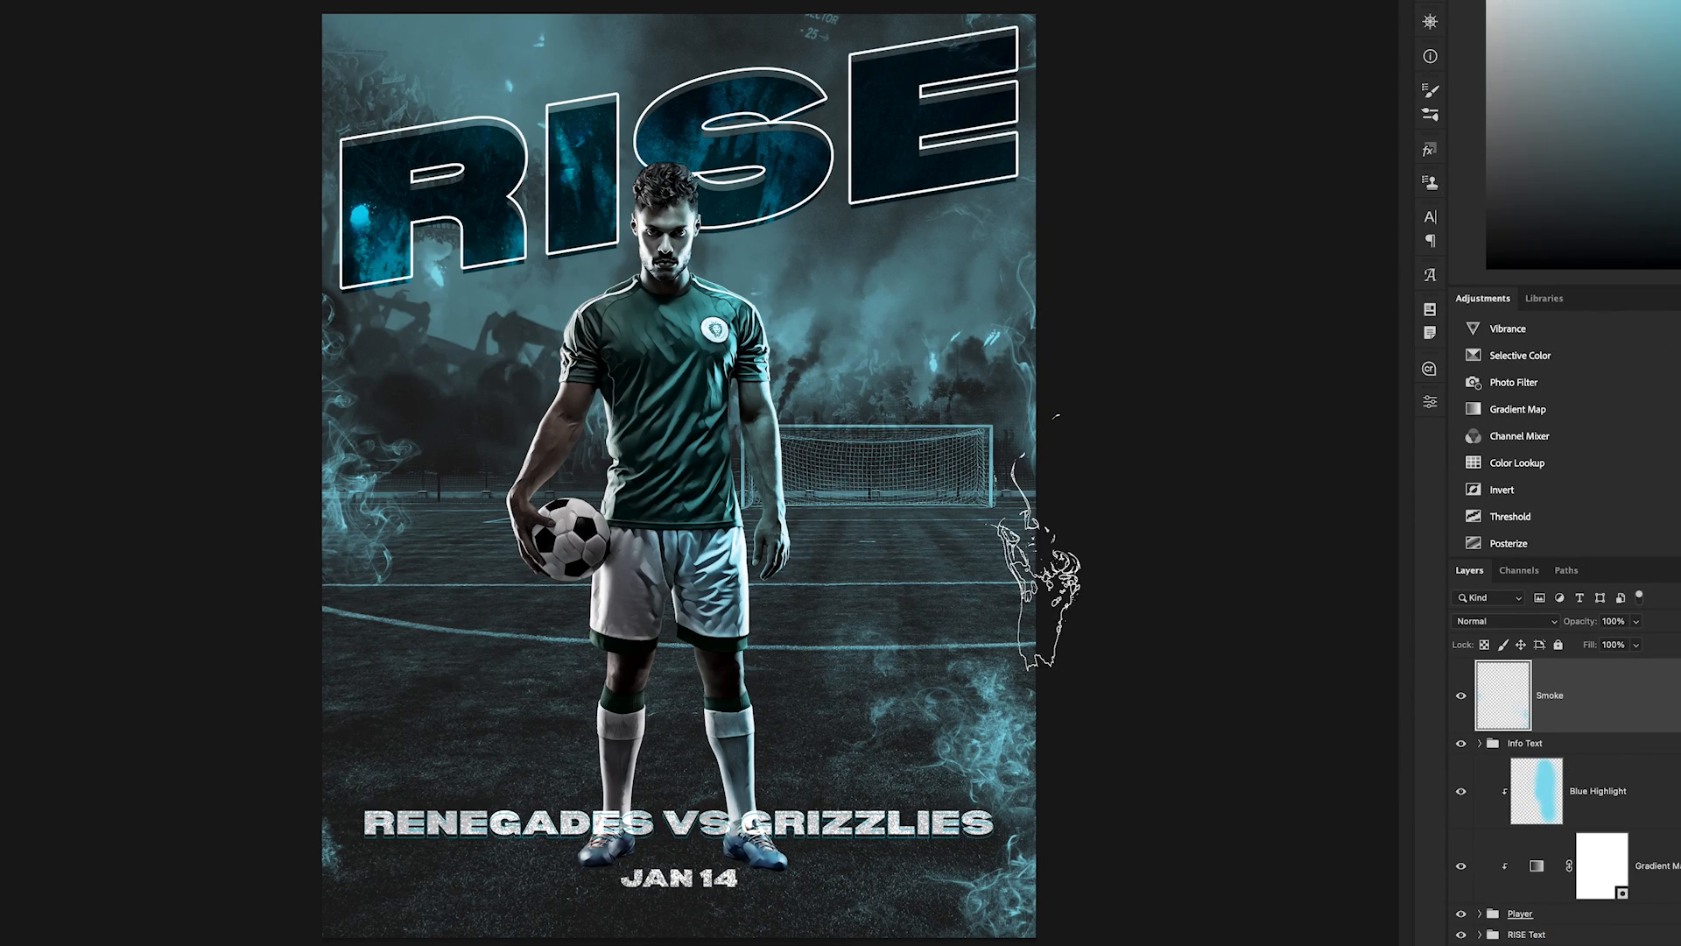
{"action": "left_click", "coordinate": [325, 884]}
{"action": "left_click", "coordinate": [613, 379]}
{"action": "left_click", "coordinate": [946, 490]}
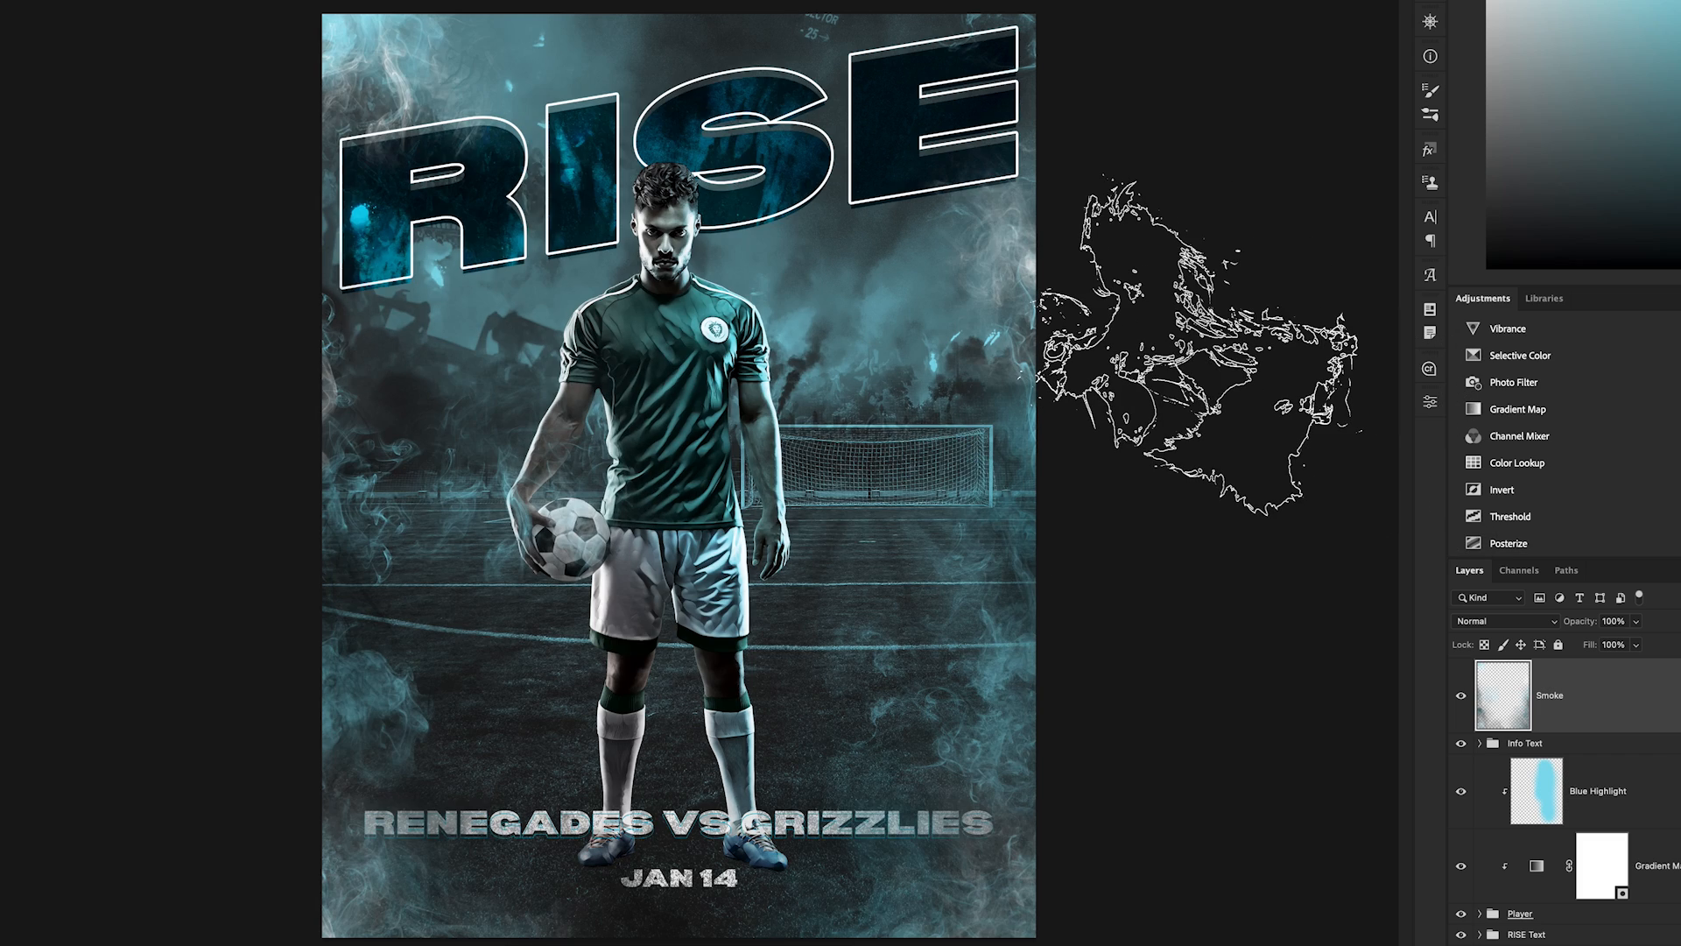
Set the blend mode of the foreground gradient layer to Soft Light
{"action": "left_click_drag", "start_coordinate": [1635, 691], "coordinate": [1637, 754]}
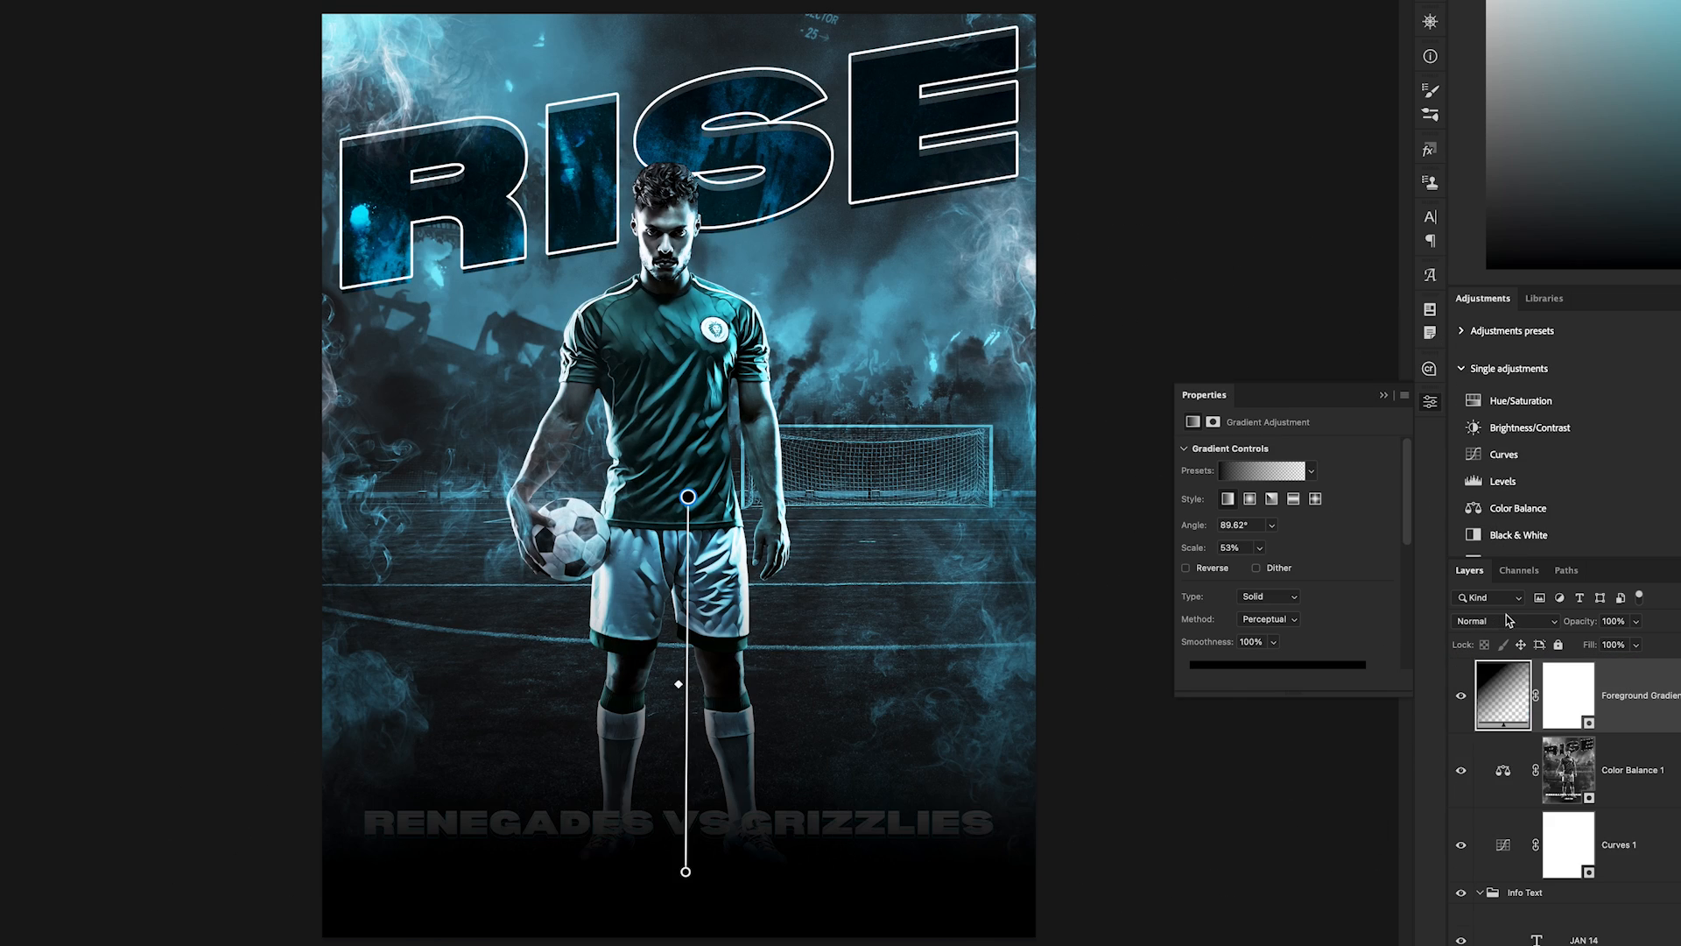
{"action": "left_click", "coordinate": [1506, 620]}
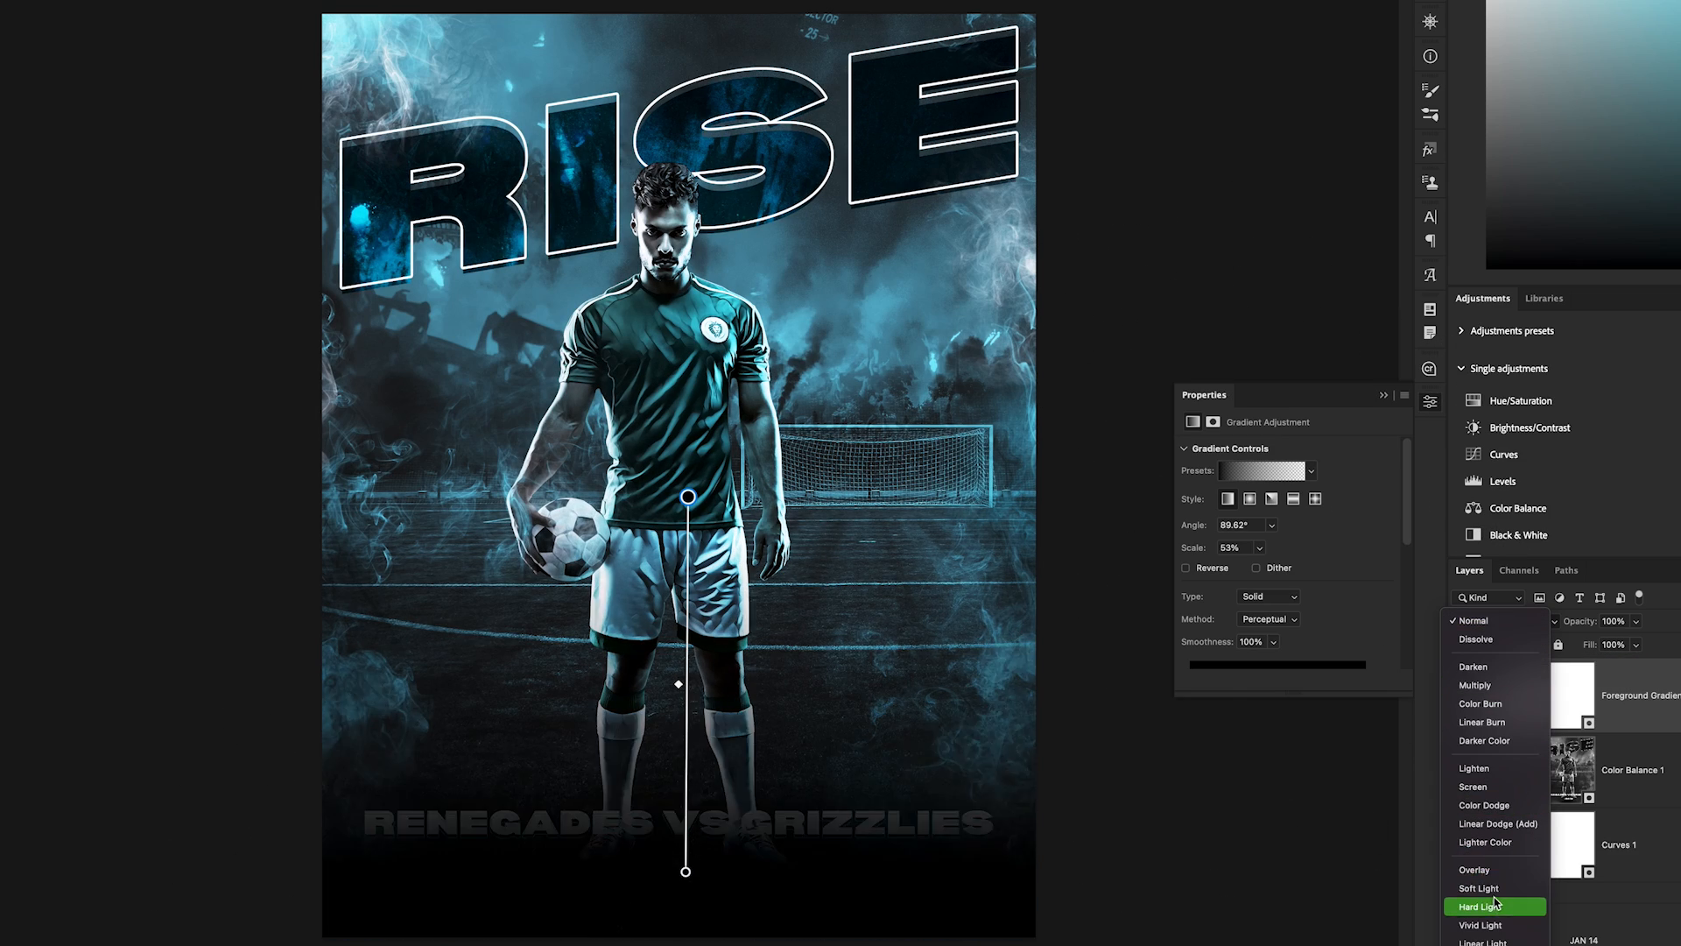
{"action": "left_click", "coordinate": [1517, 884]}
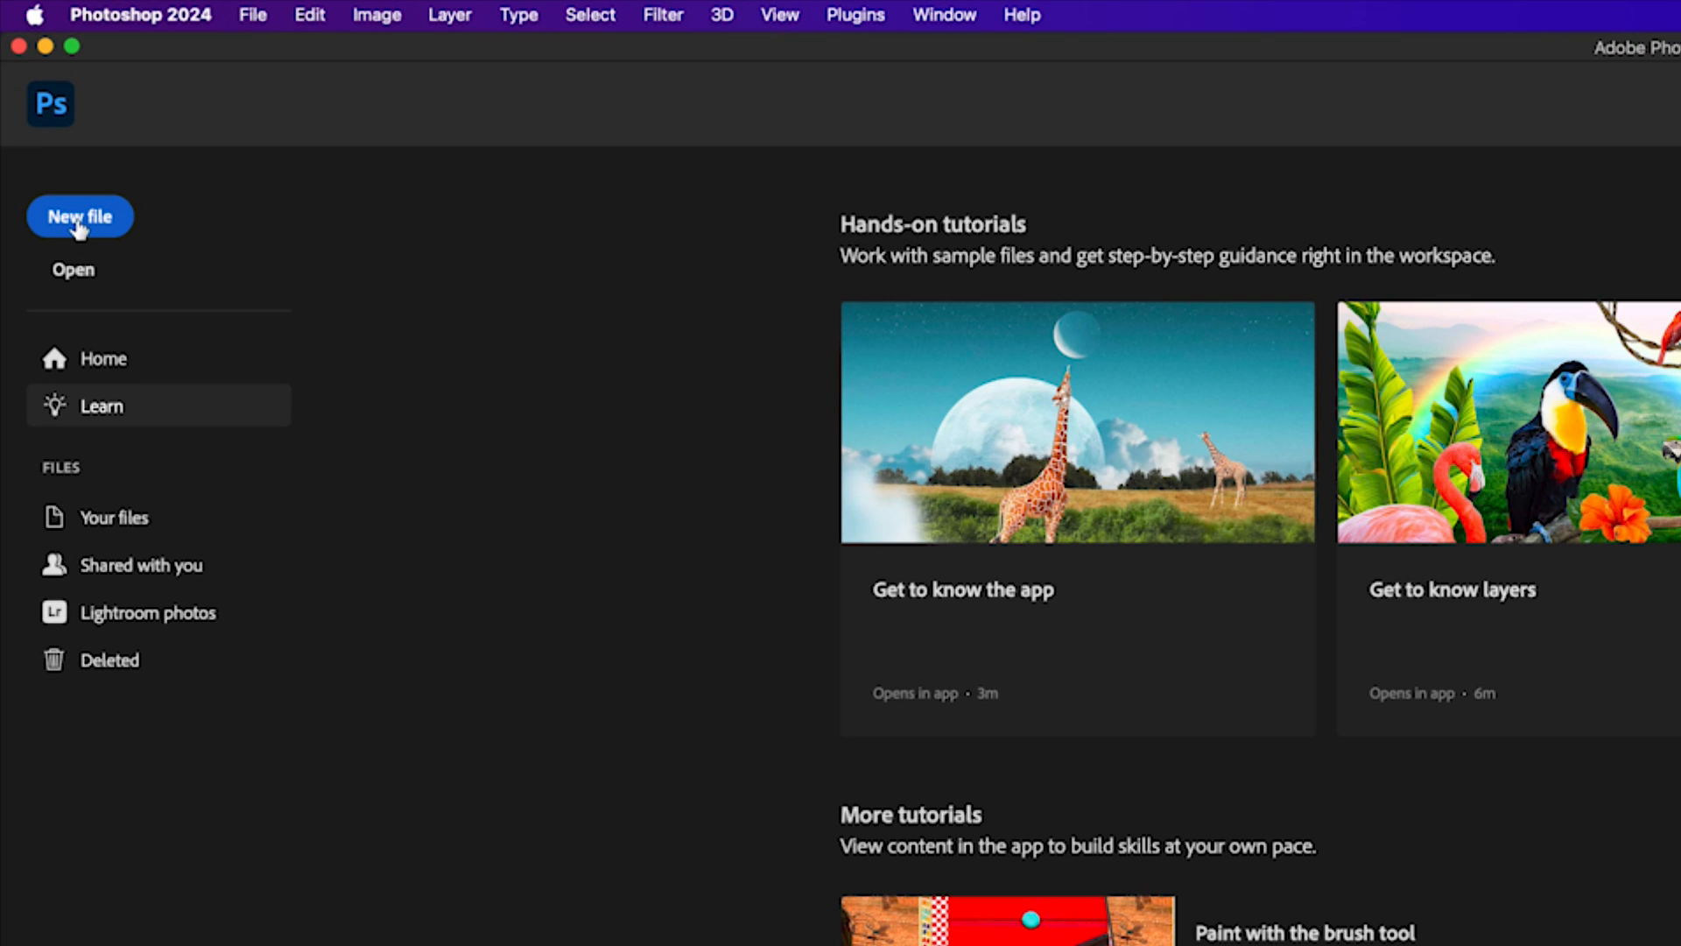
Create a new print document from the Letter preset, 8.5 x 11 in at 300 ppi
{"action": "left_click", "coordinate": [78, 224]}
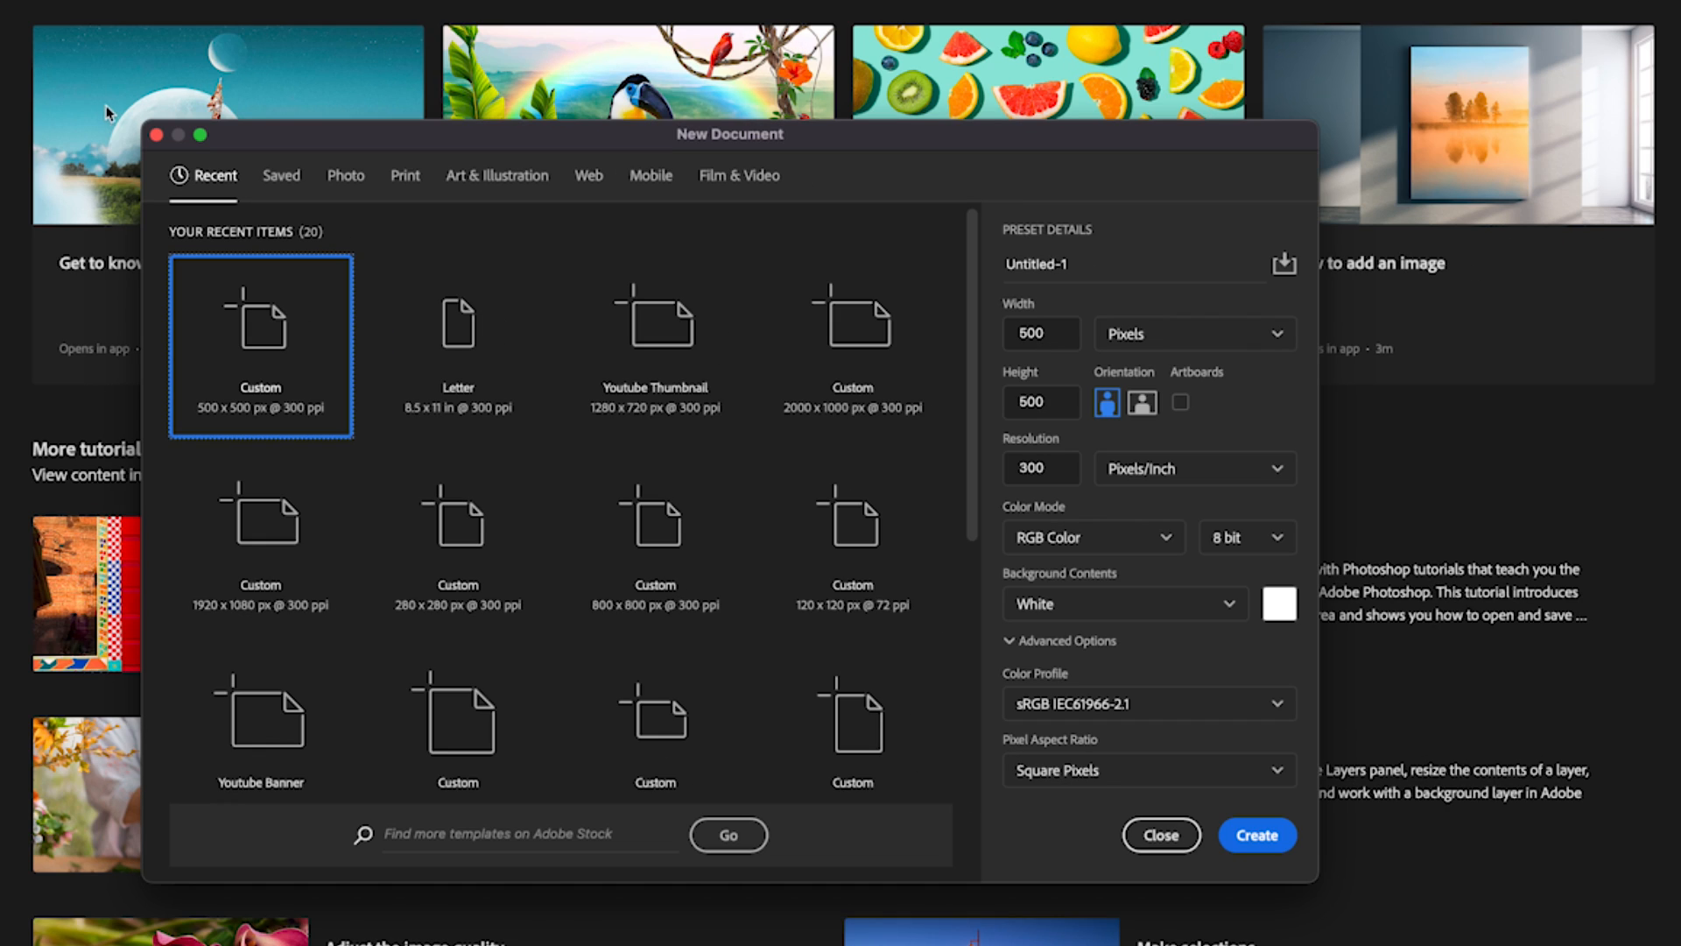
{"action": "left_click", "coordinate": [404, 178]}
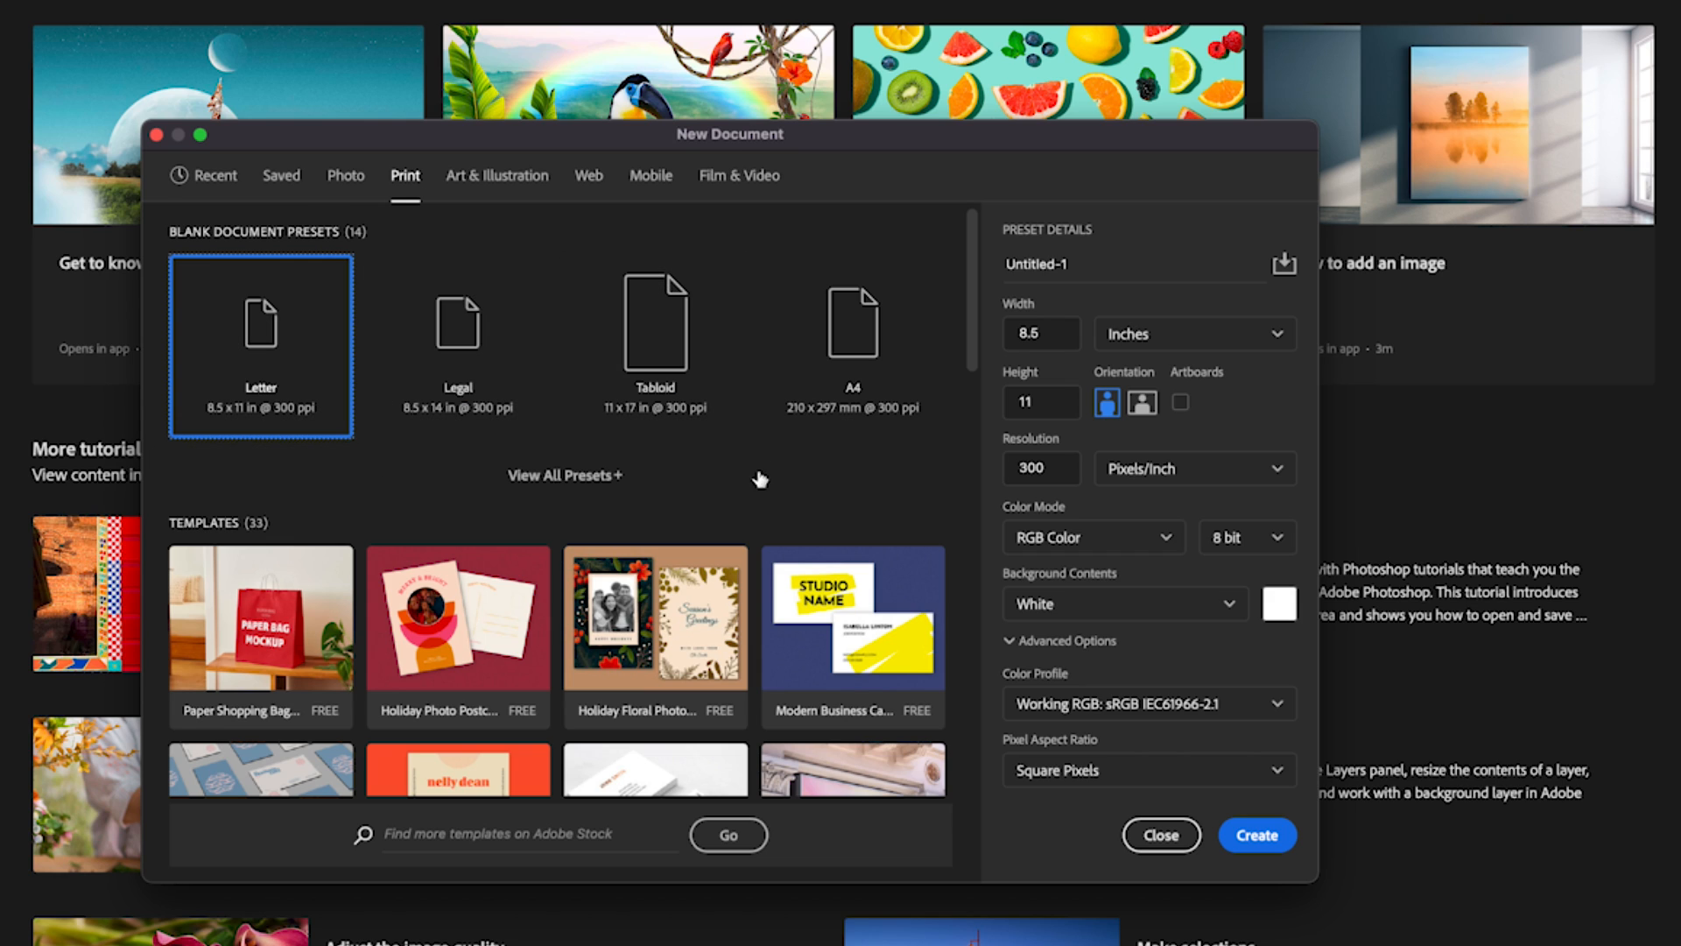
{"action": "left_click", "coordinate": [1254, 834]}
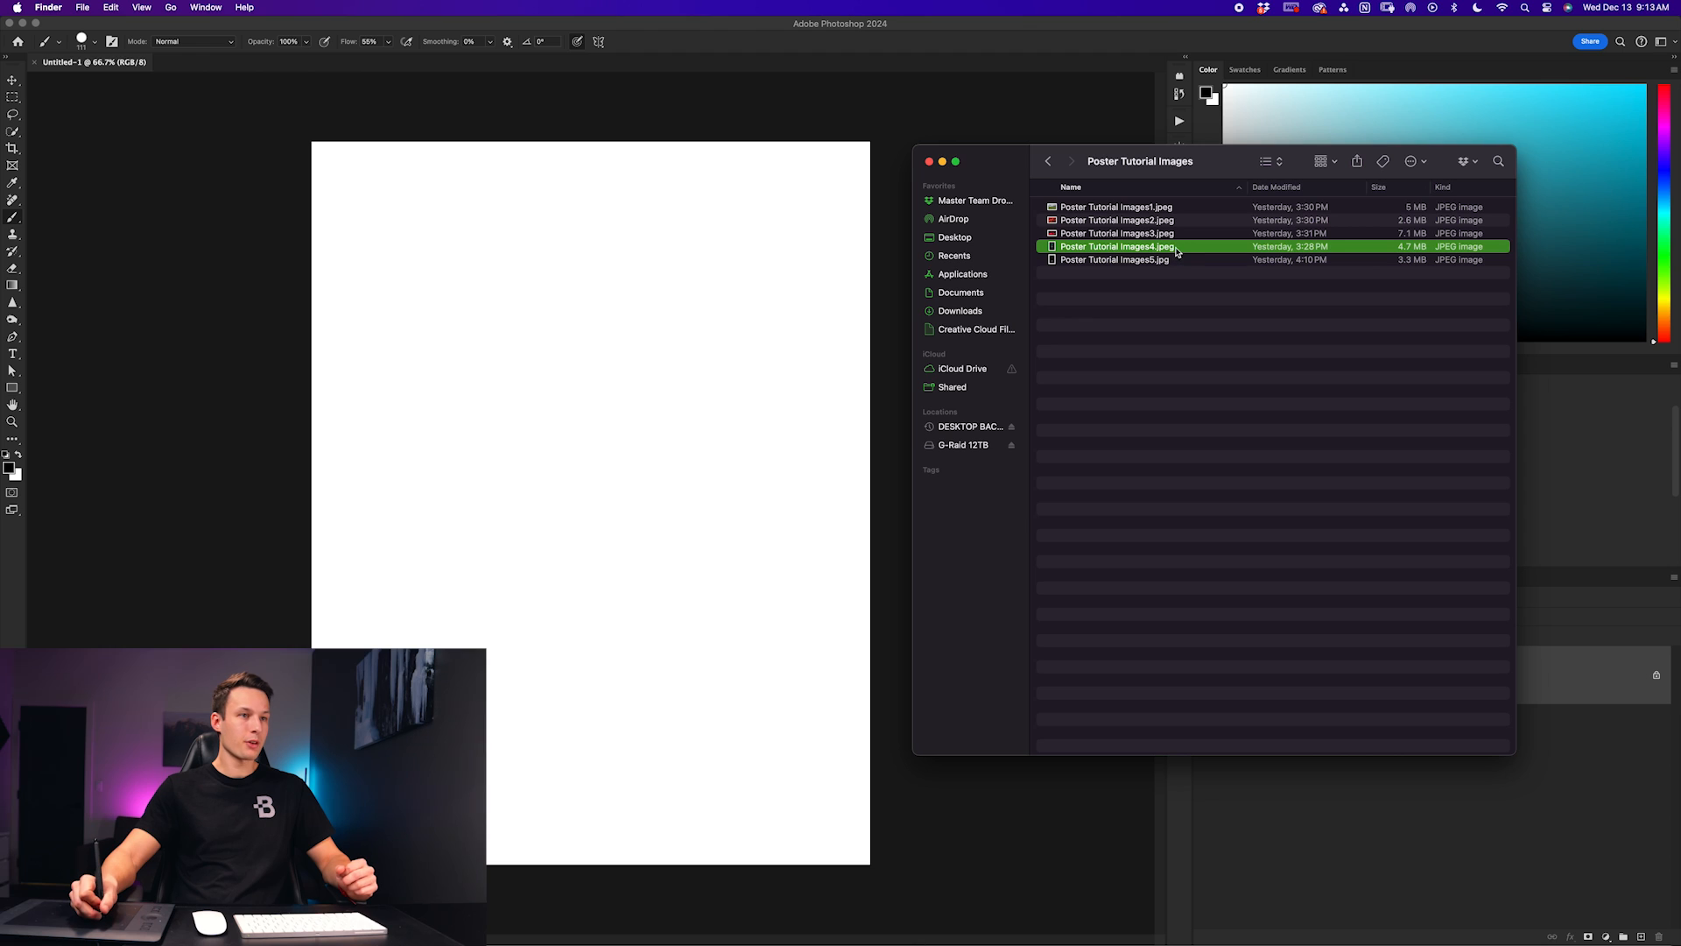
Place Poster Tutorial Images4.jpeg in the document and select the player with Select Subject
{"action": "left_click_drag", "start_coordinate": [1177, 252], "coordinate": [776, 506]}
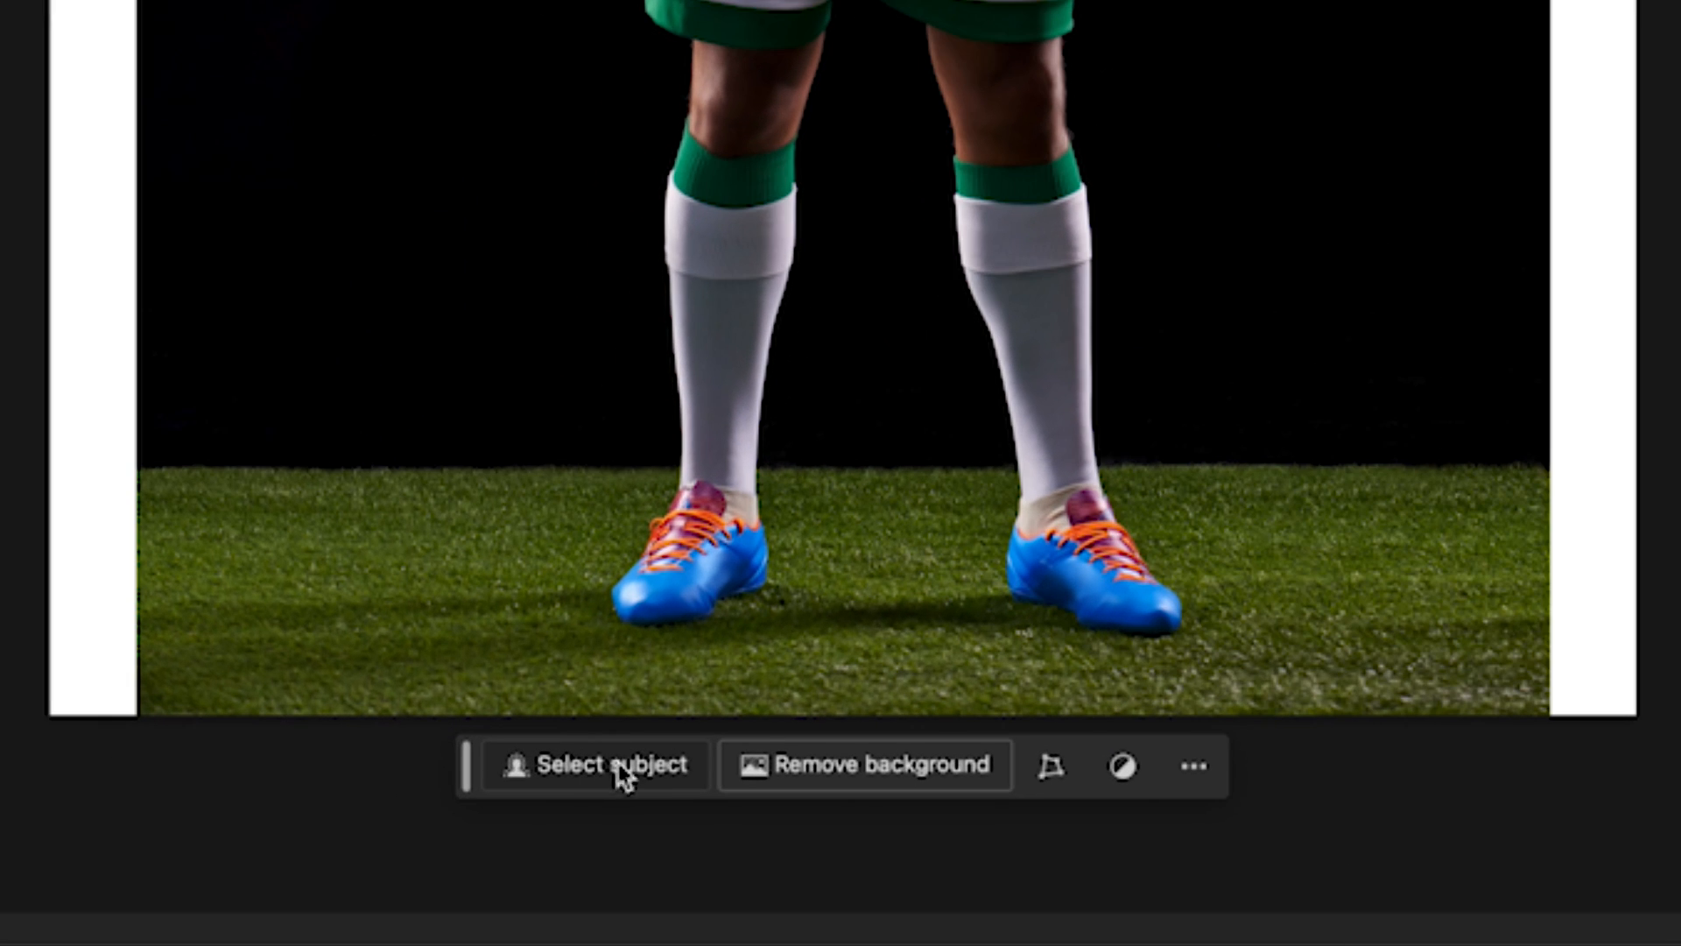
{"action": "left_click", "coordinate": [521, 882]}
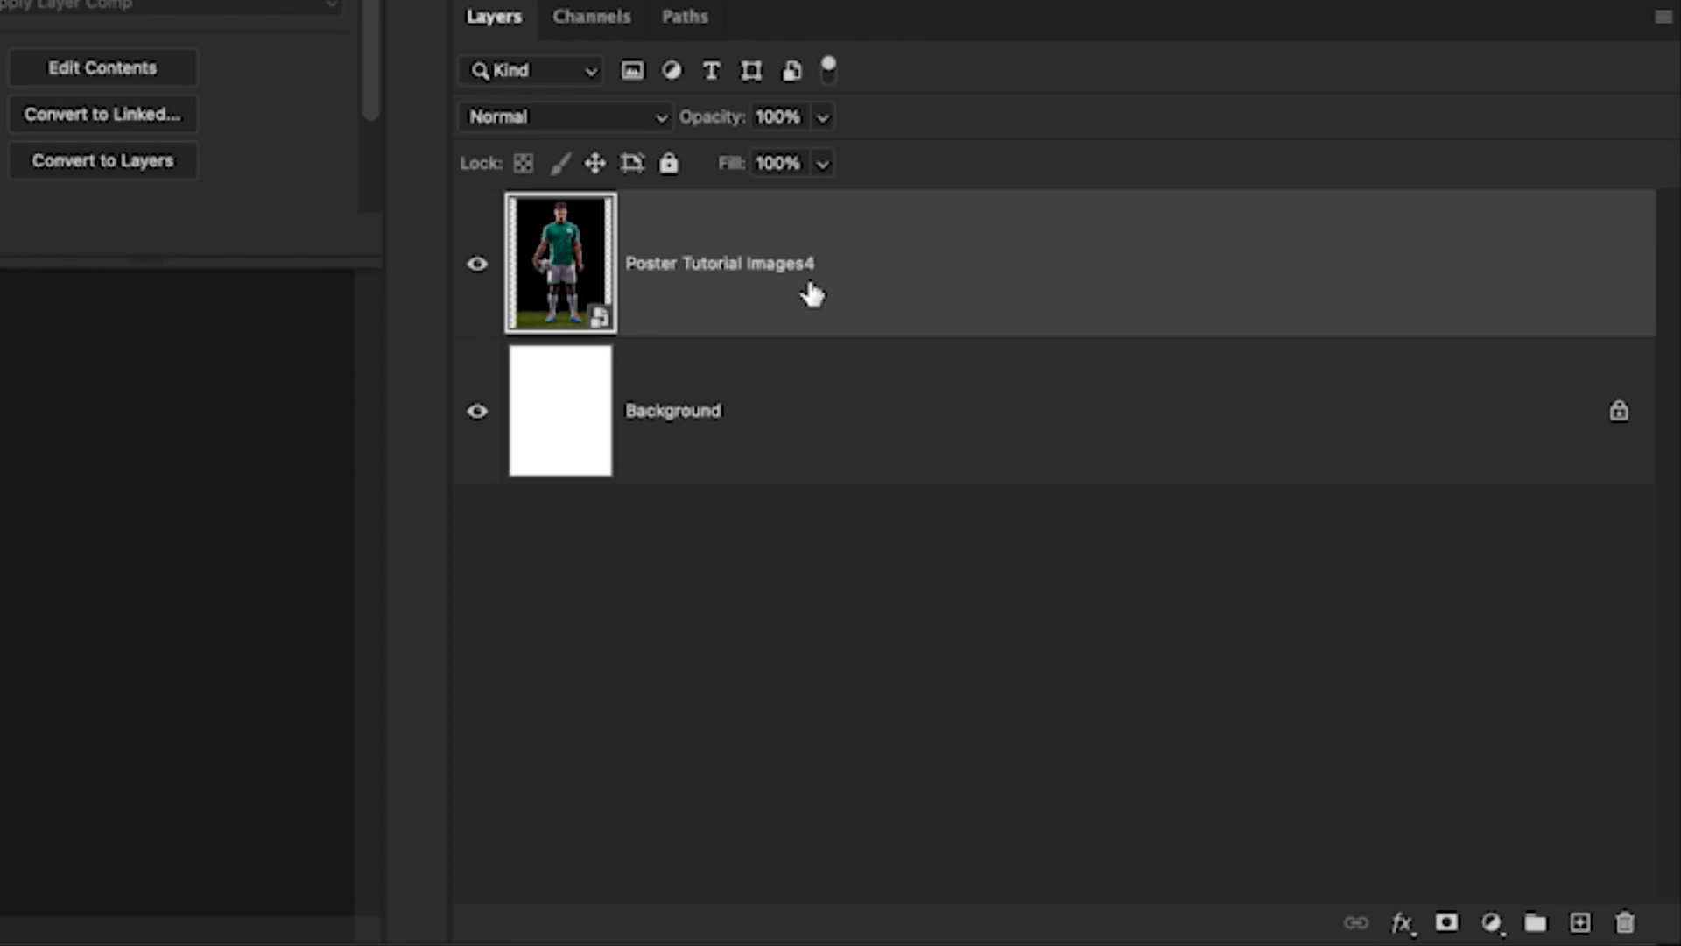
Rename the placed image layer as Player
{"action": "double_click", "coordinate": [791, 263]}
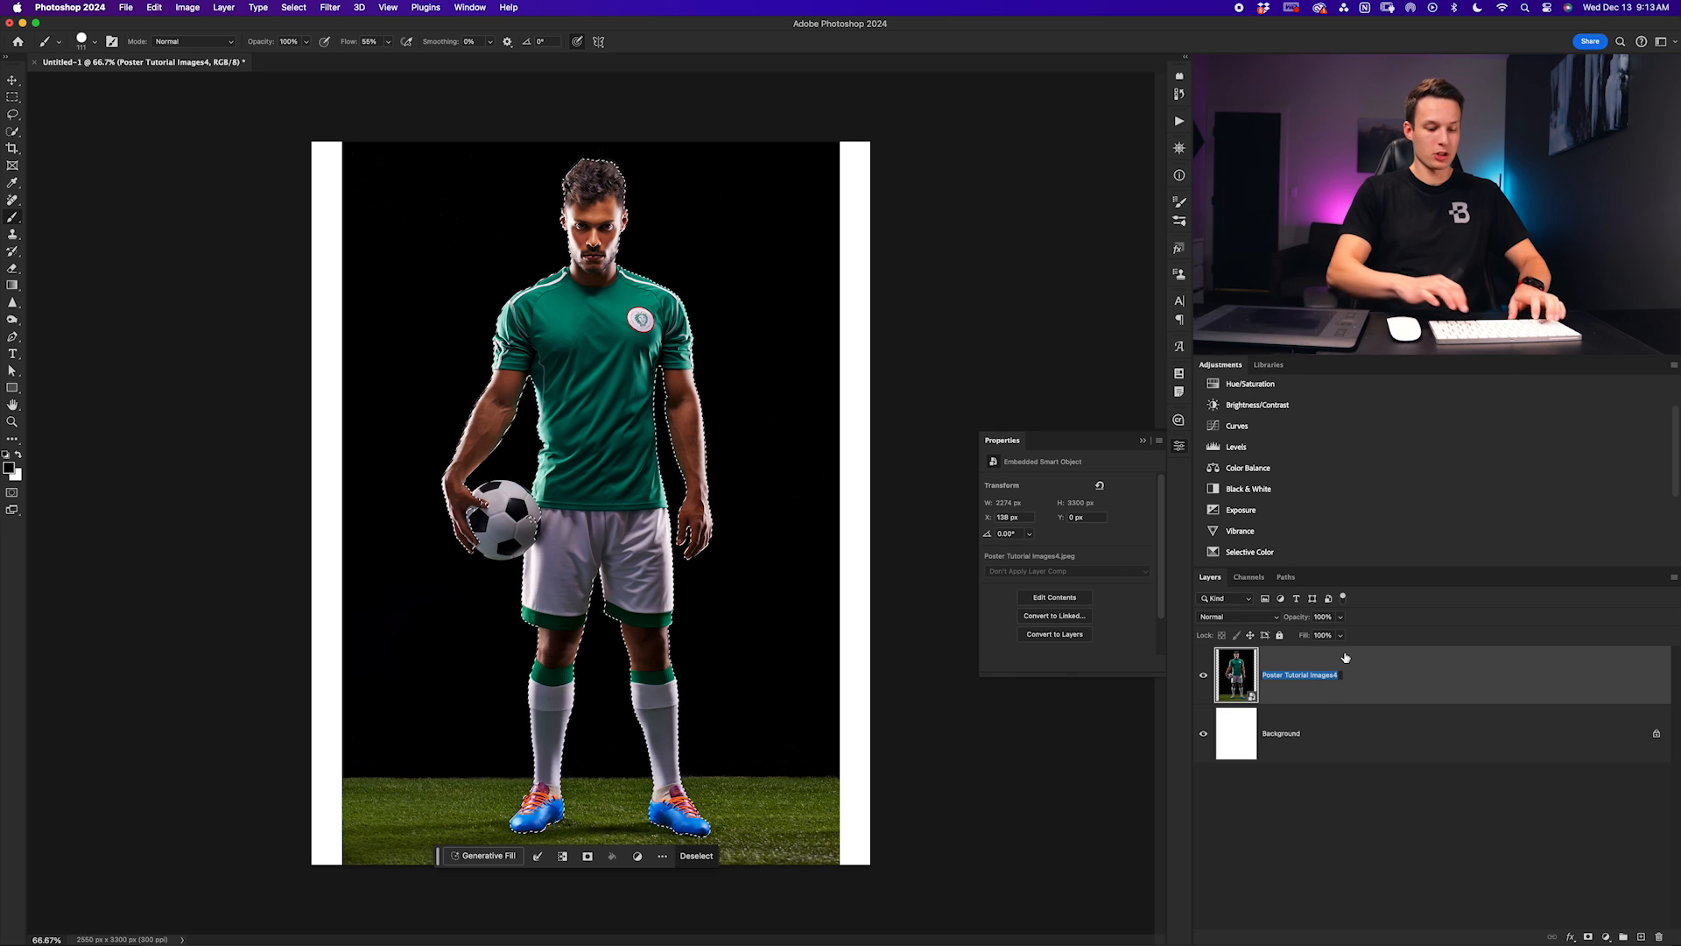
{"action": "type", "text": "Player"}
{"action": "key", "text": "Return"}
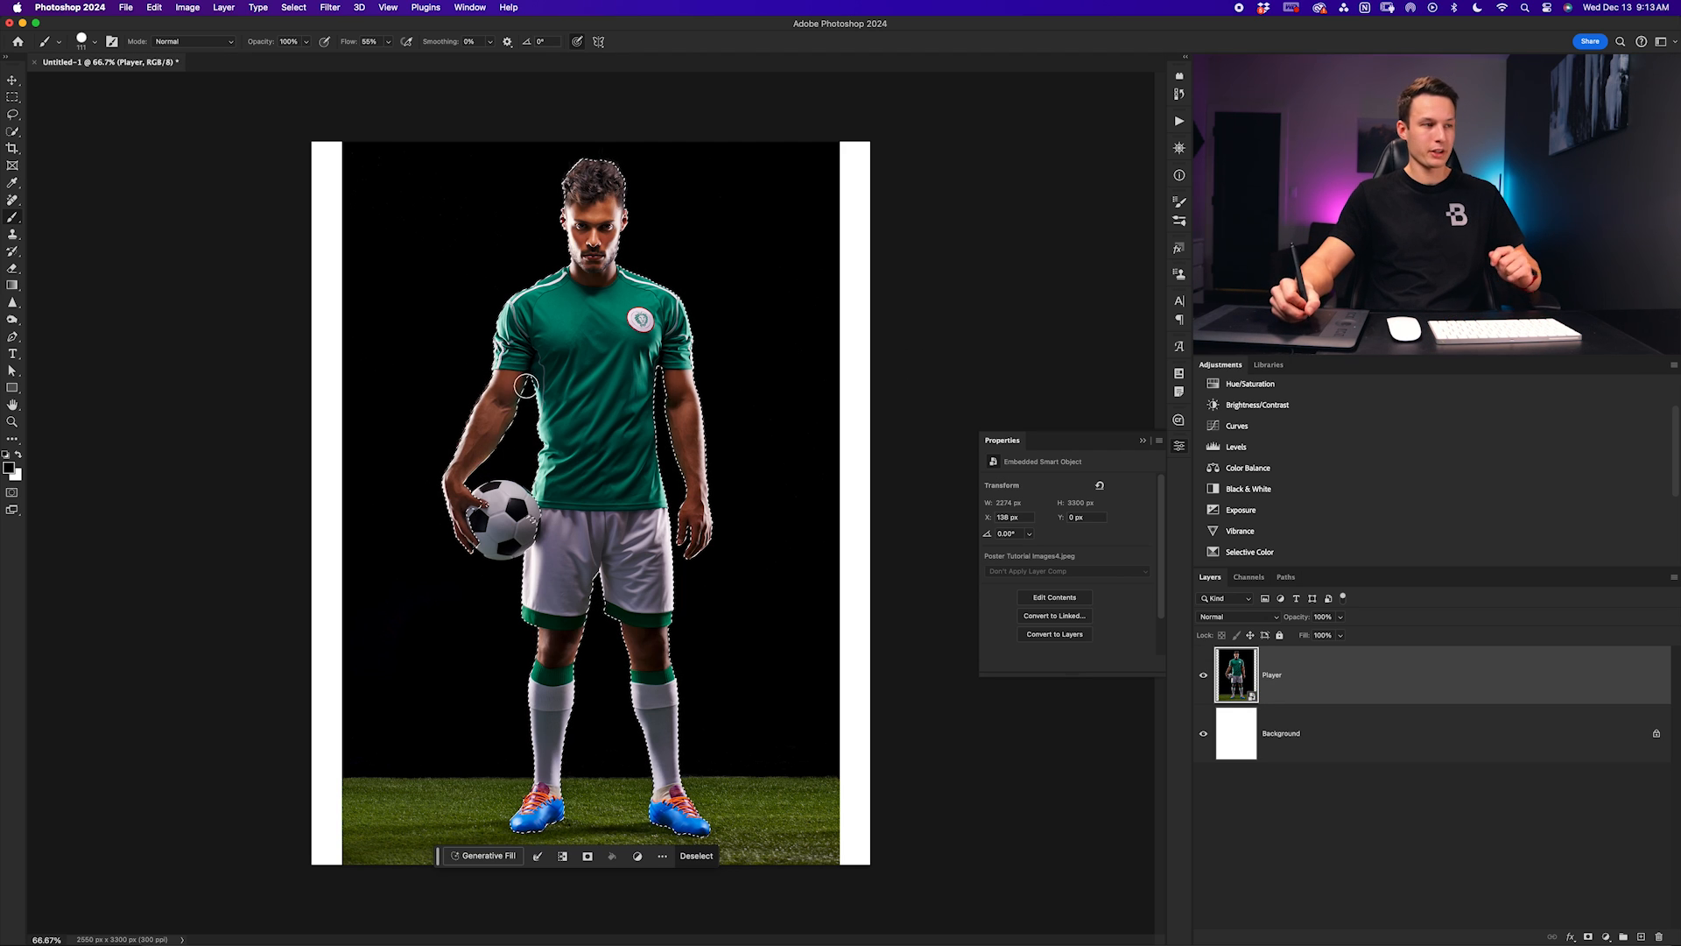
Add the soccer ball to the player selection with the Quick Selection tool and turn the selection into a layer mask
{"action": "key", "text": "super+equal"}
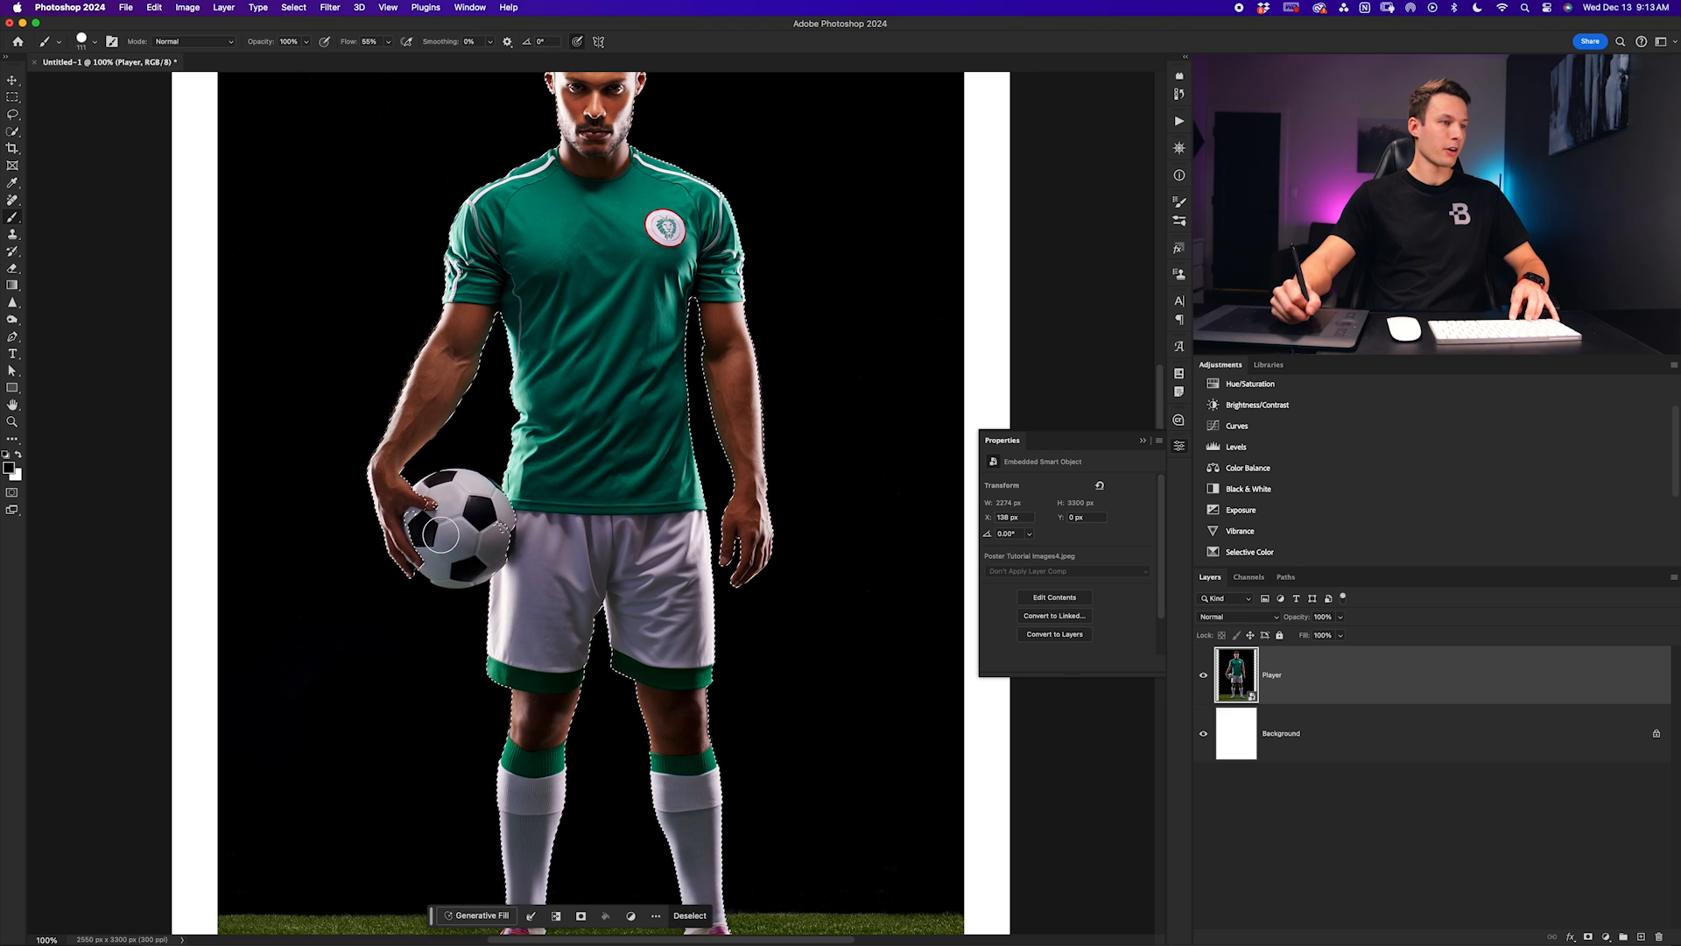
{"action": "left_click_drag", "start_coordinate": [619, 350], "coordinate": [669, 352]}
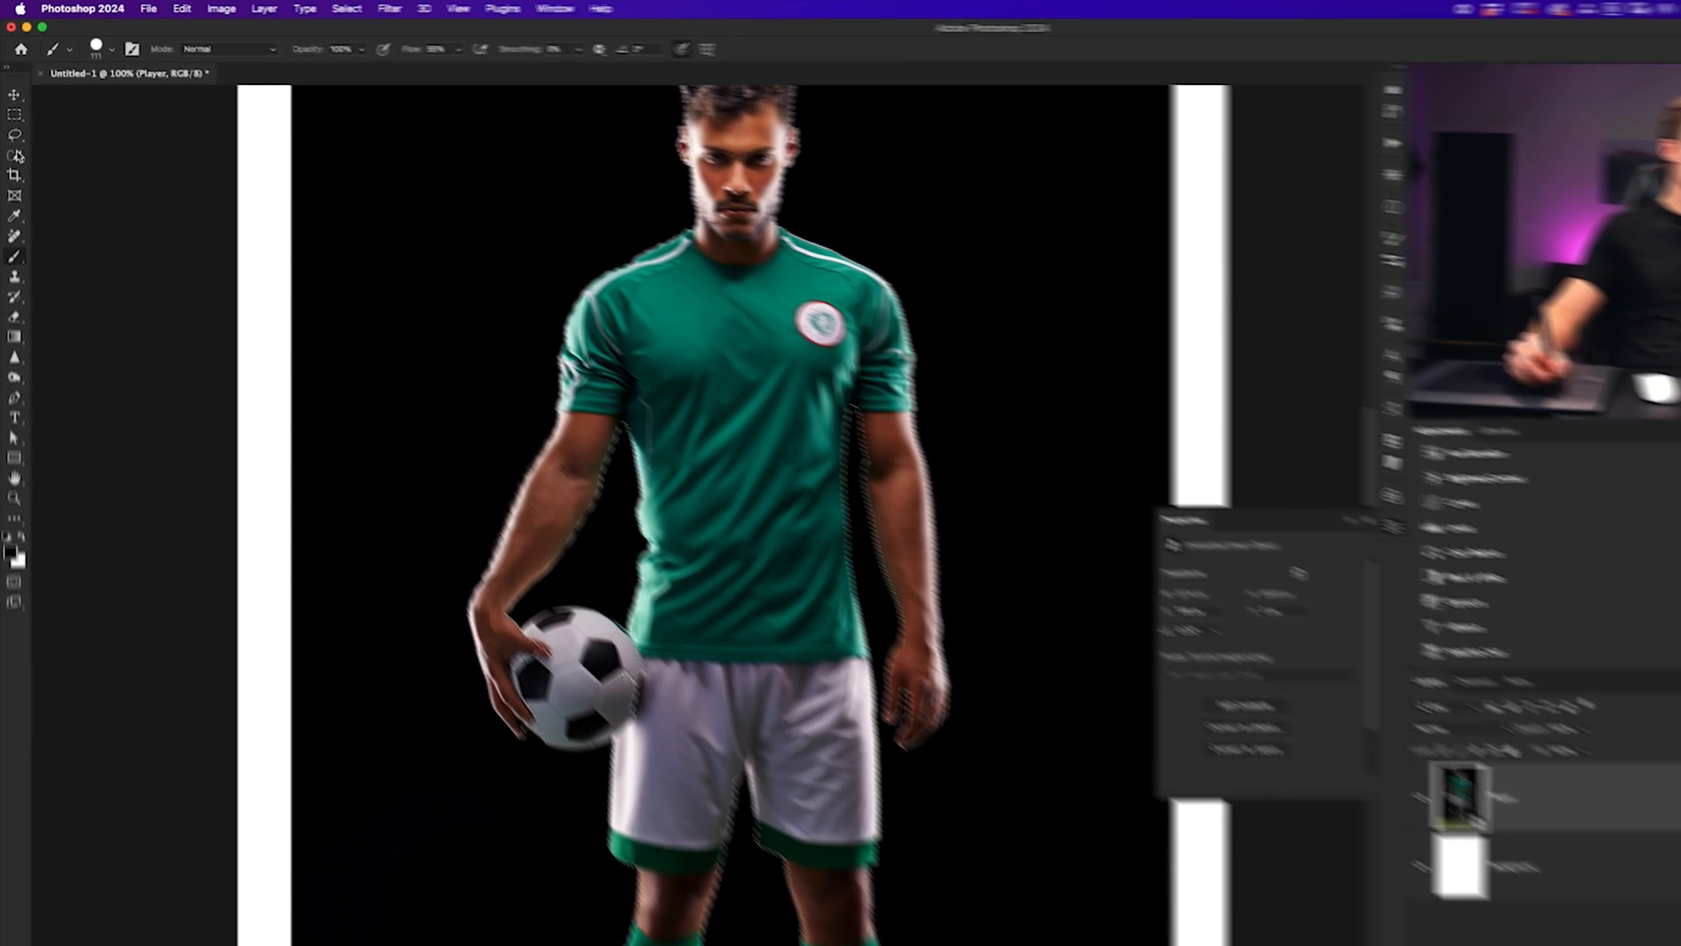
{"action": "left_click", "coordinate": [13, 132]}
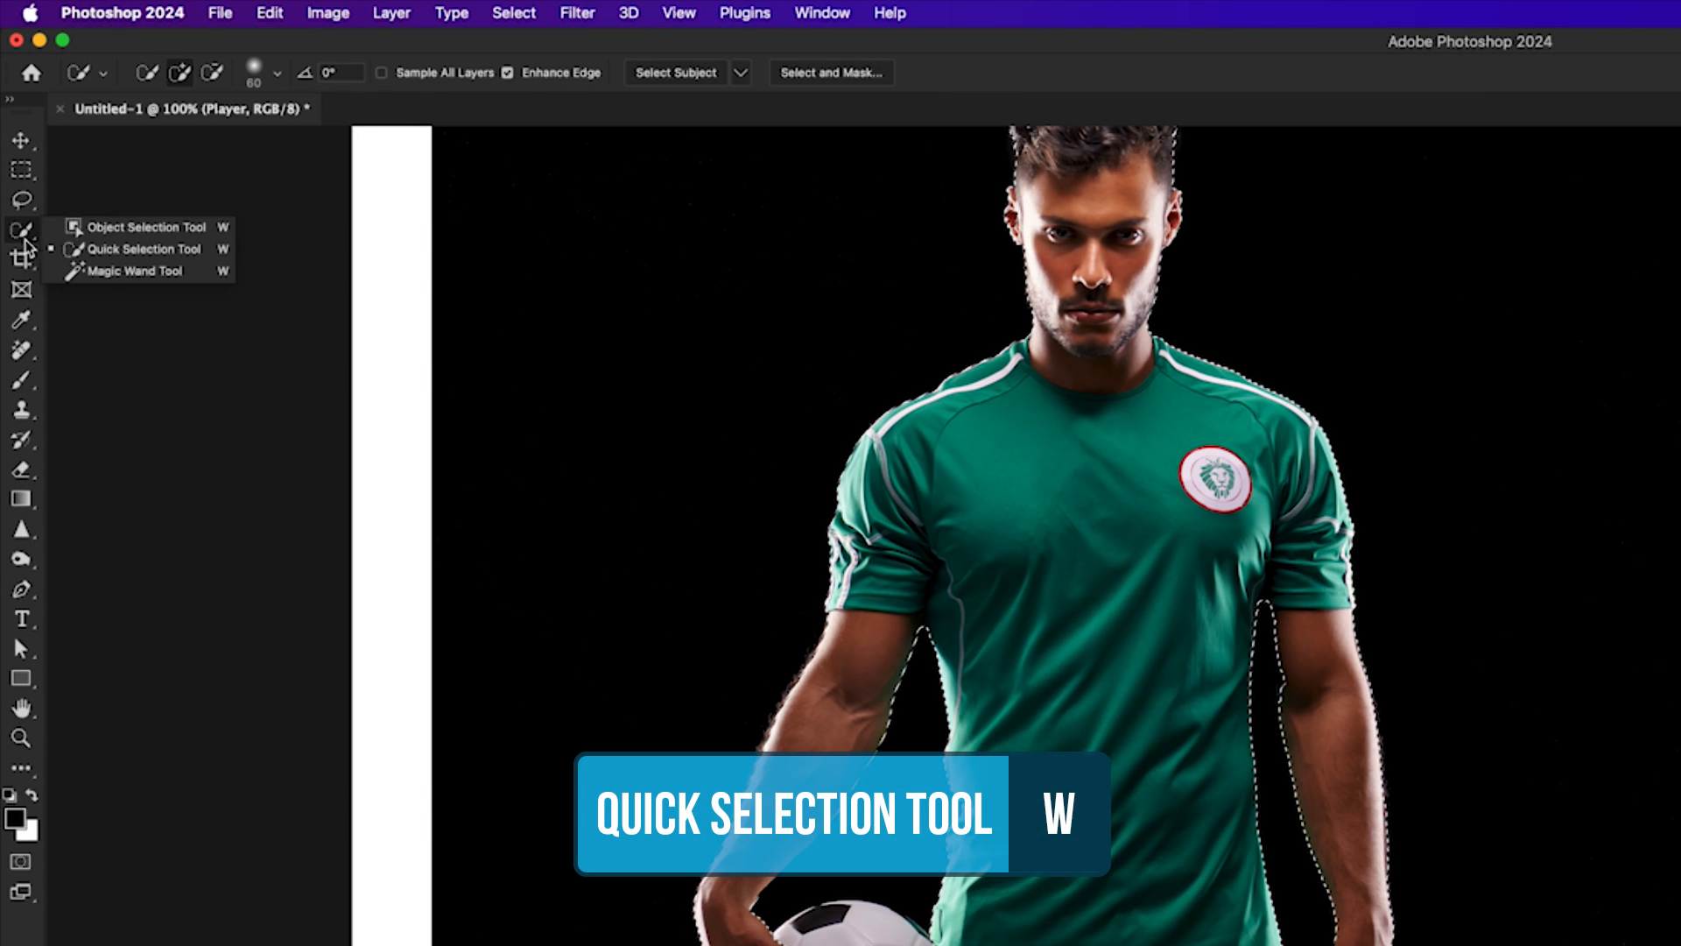
{"action": "left_click", "coordinate": [92, 250]}
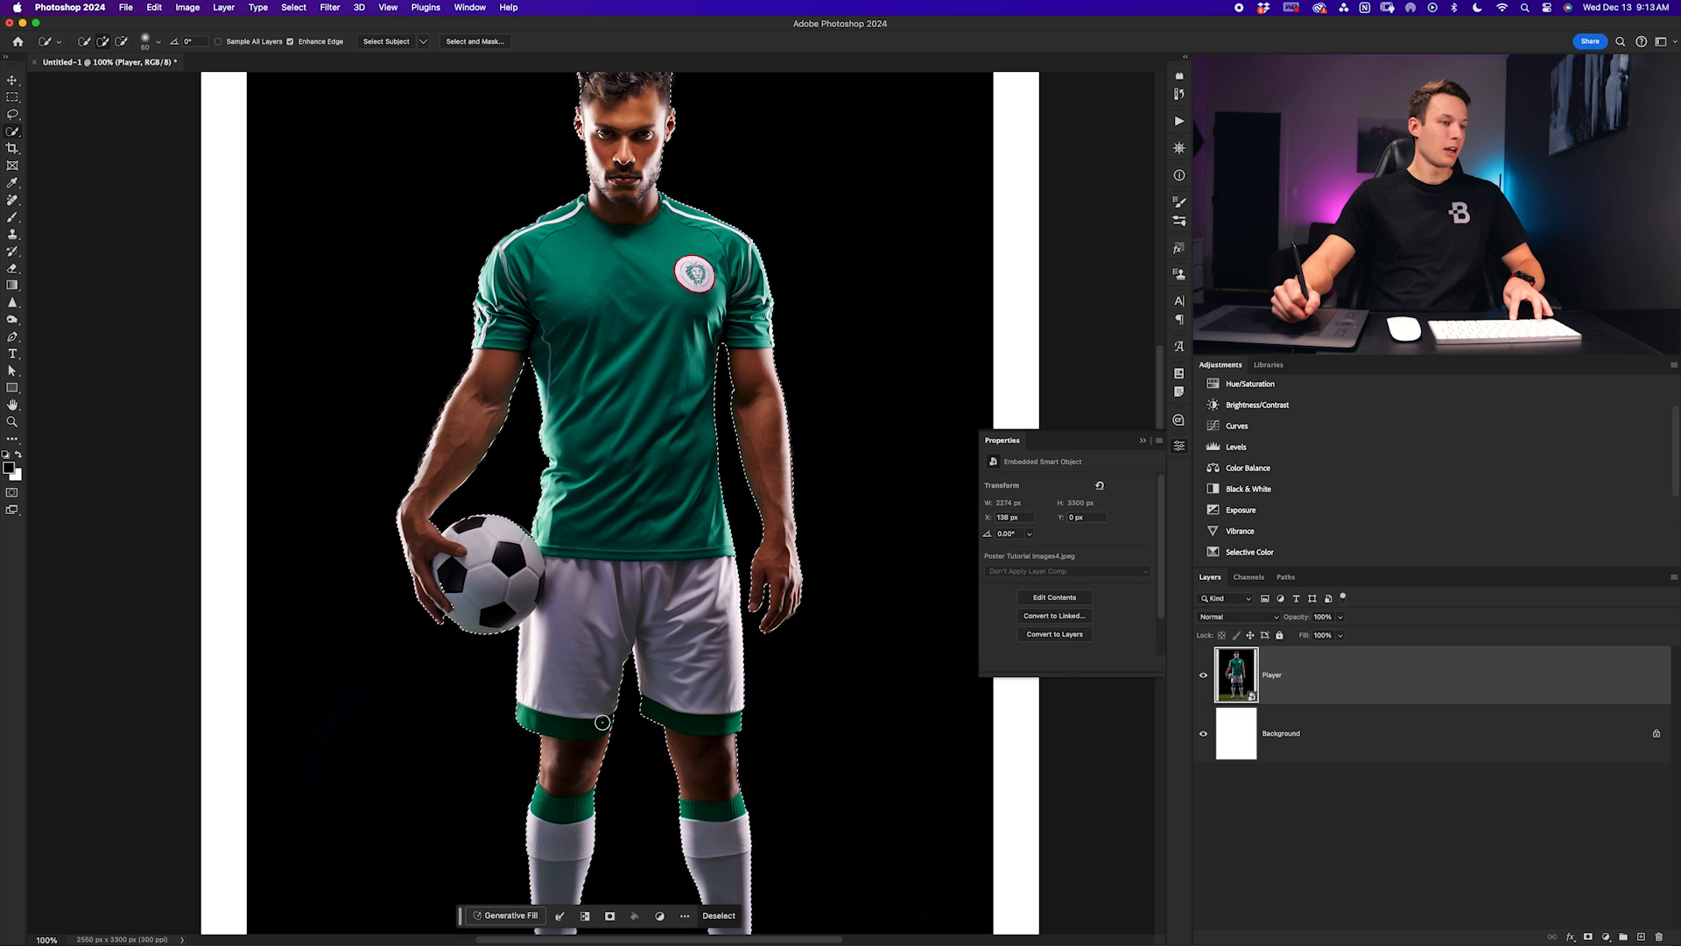
{"action": "scroll", "coordinate": [583, 731], "scroll_direction": "down", "scroll_amount": 5}
{"action": "left_click_drag", "start_coordinate": [675, 261], "coordinate": [659, 366]}
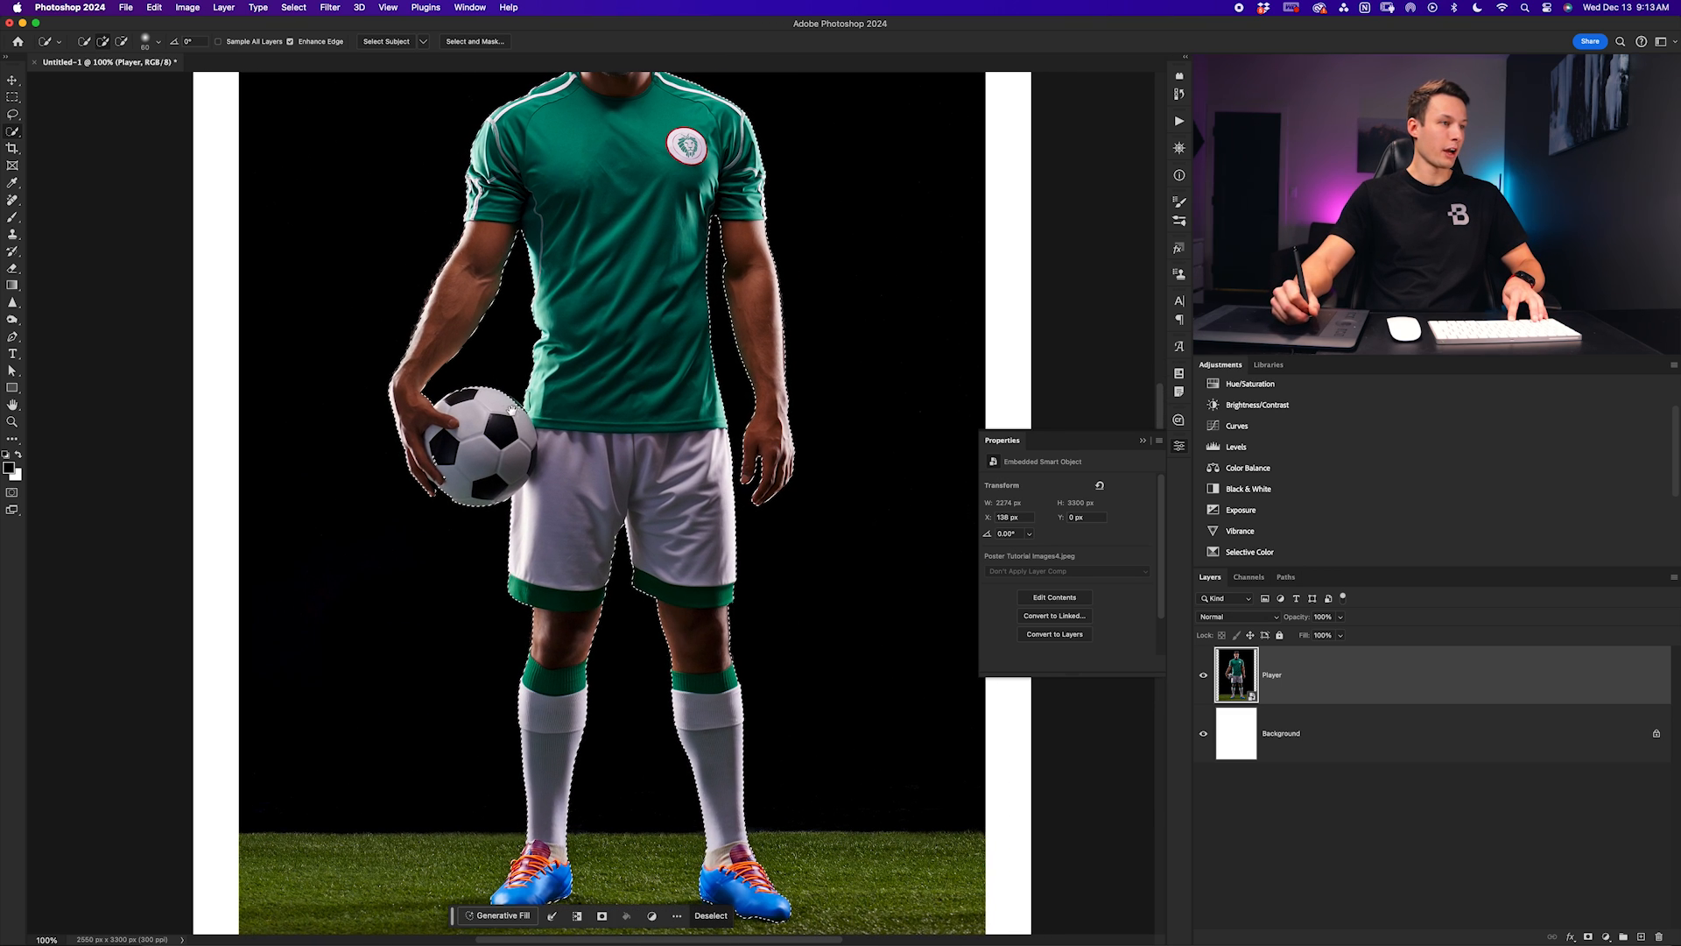
{"action": "left_click_drag", "start_coordinate": [660, 366], "coordinate": [656, 566]}
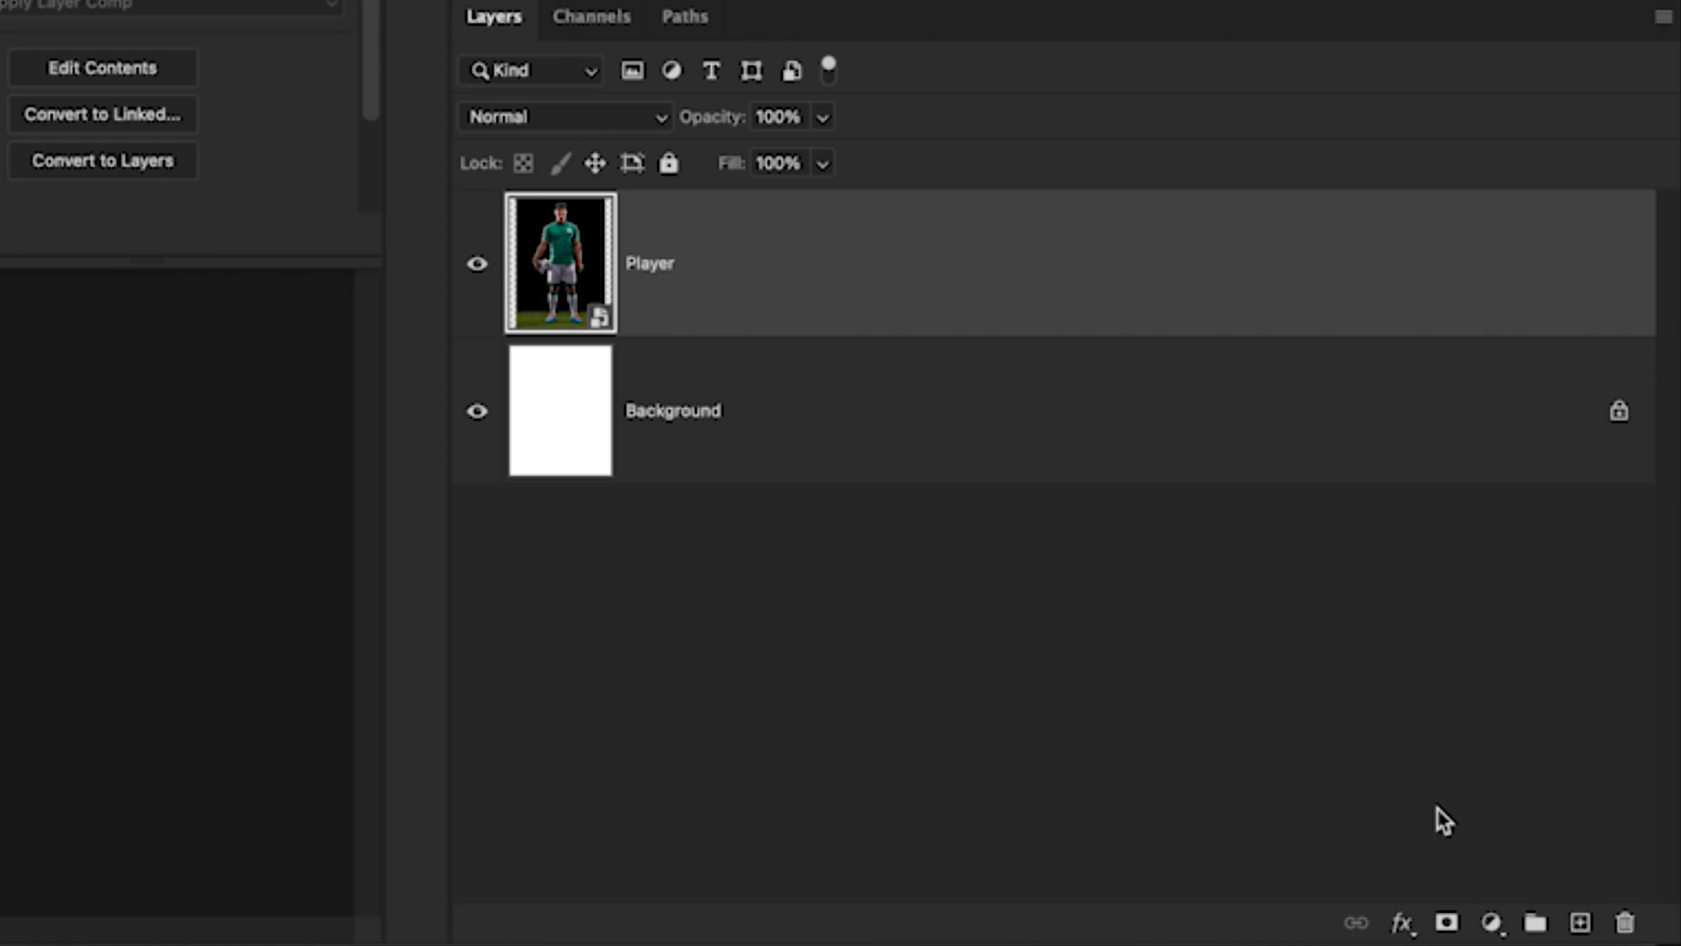
{"action": "left_click", "coordinate": [1448, 922]}
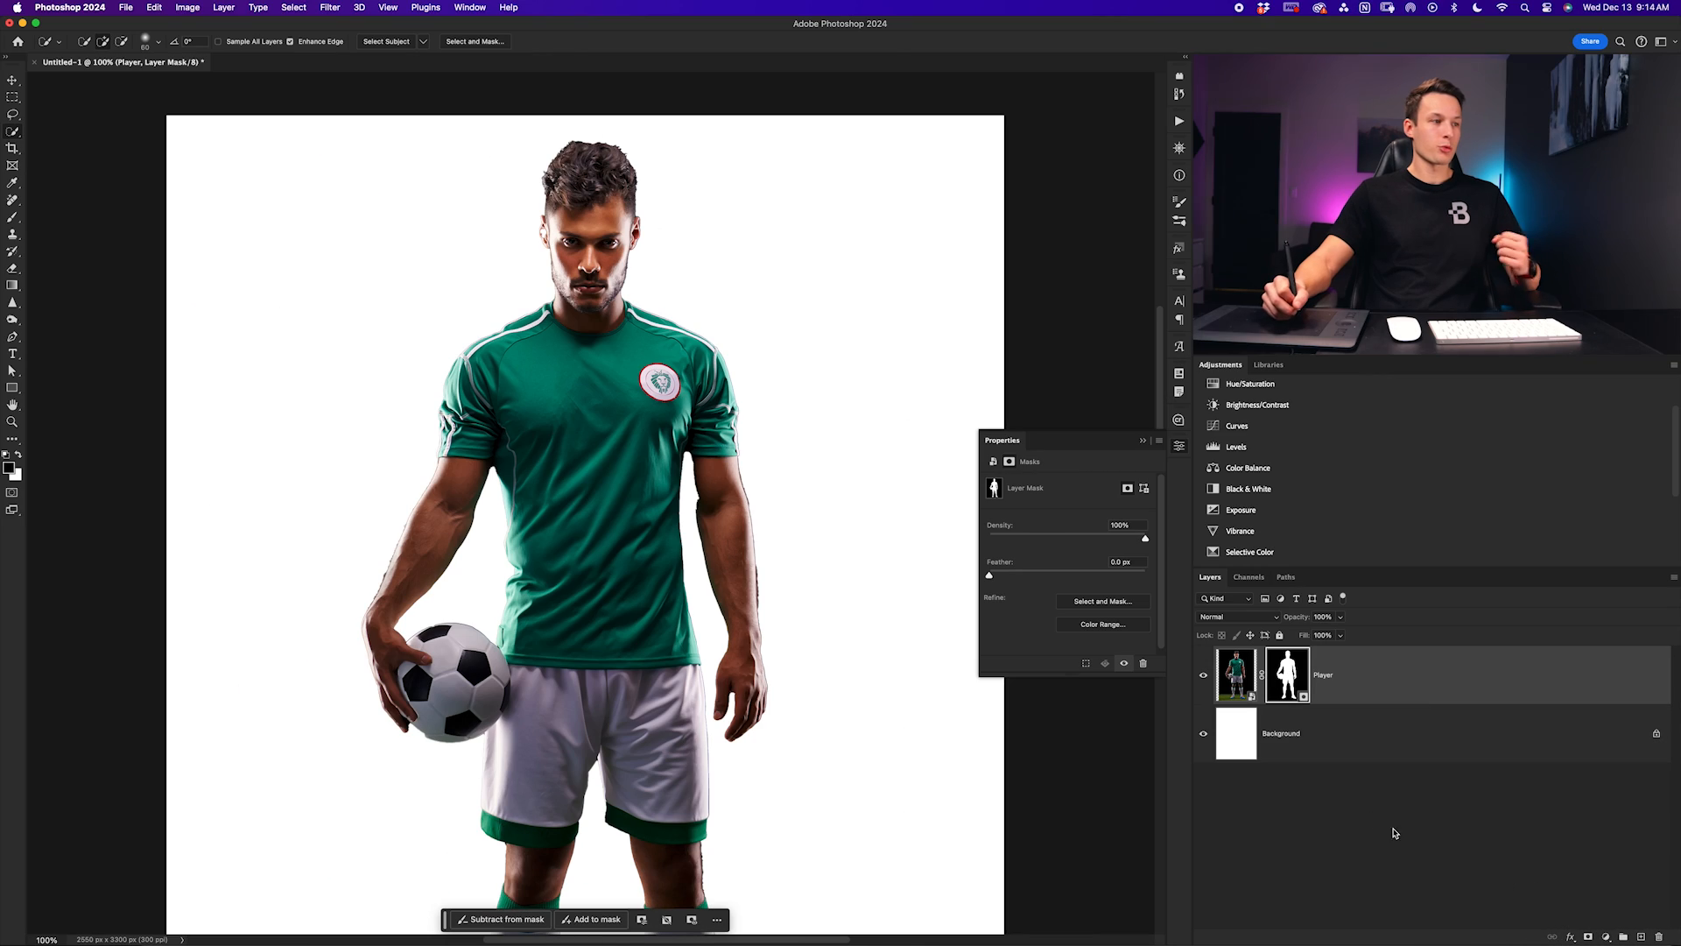
Open the Player layer mask in Select and Mask and set the view mode to On White
{"action": "key", "text": "super+equal"}
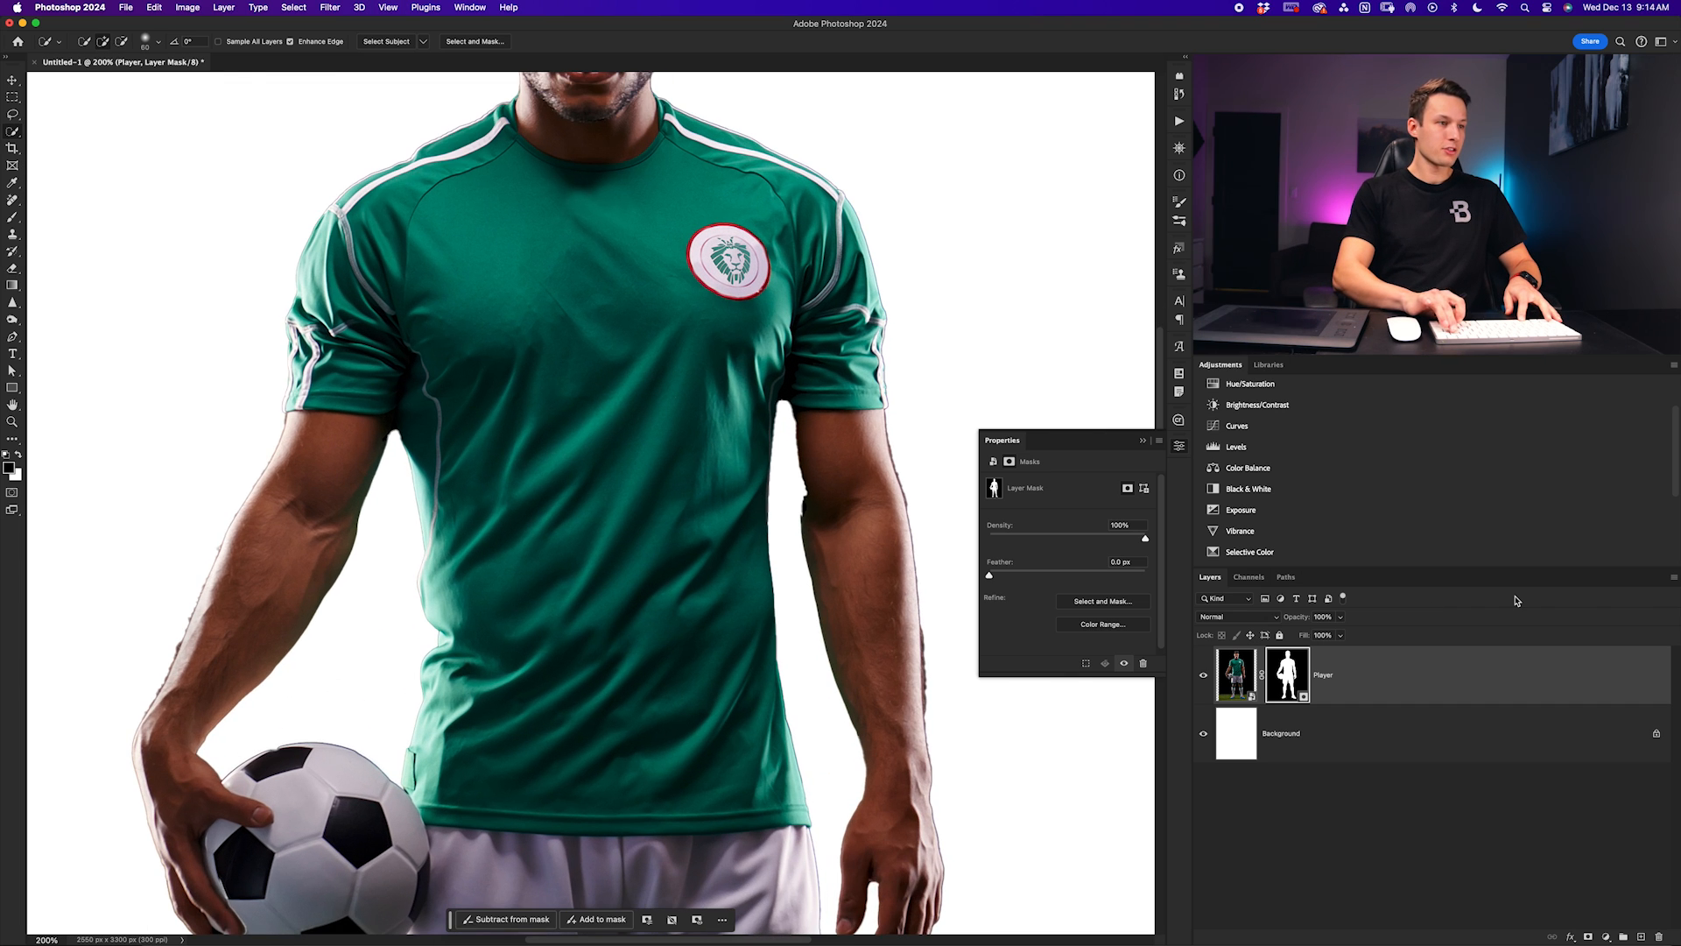
{"action": "left_click_drag", "start_coordinate": [919, 645], "coordinate": [784, 465]}
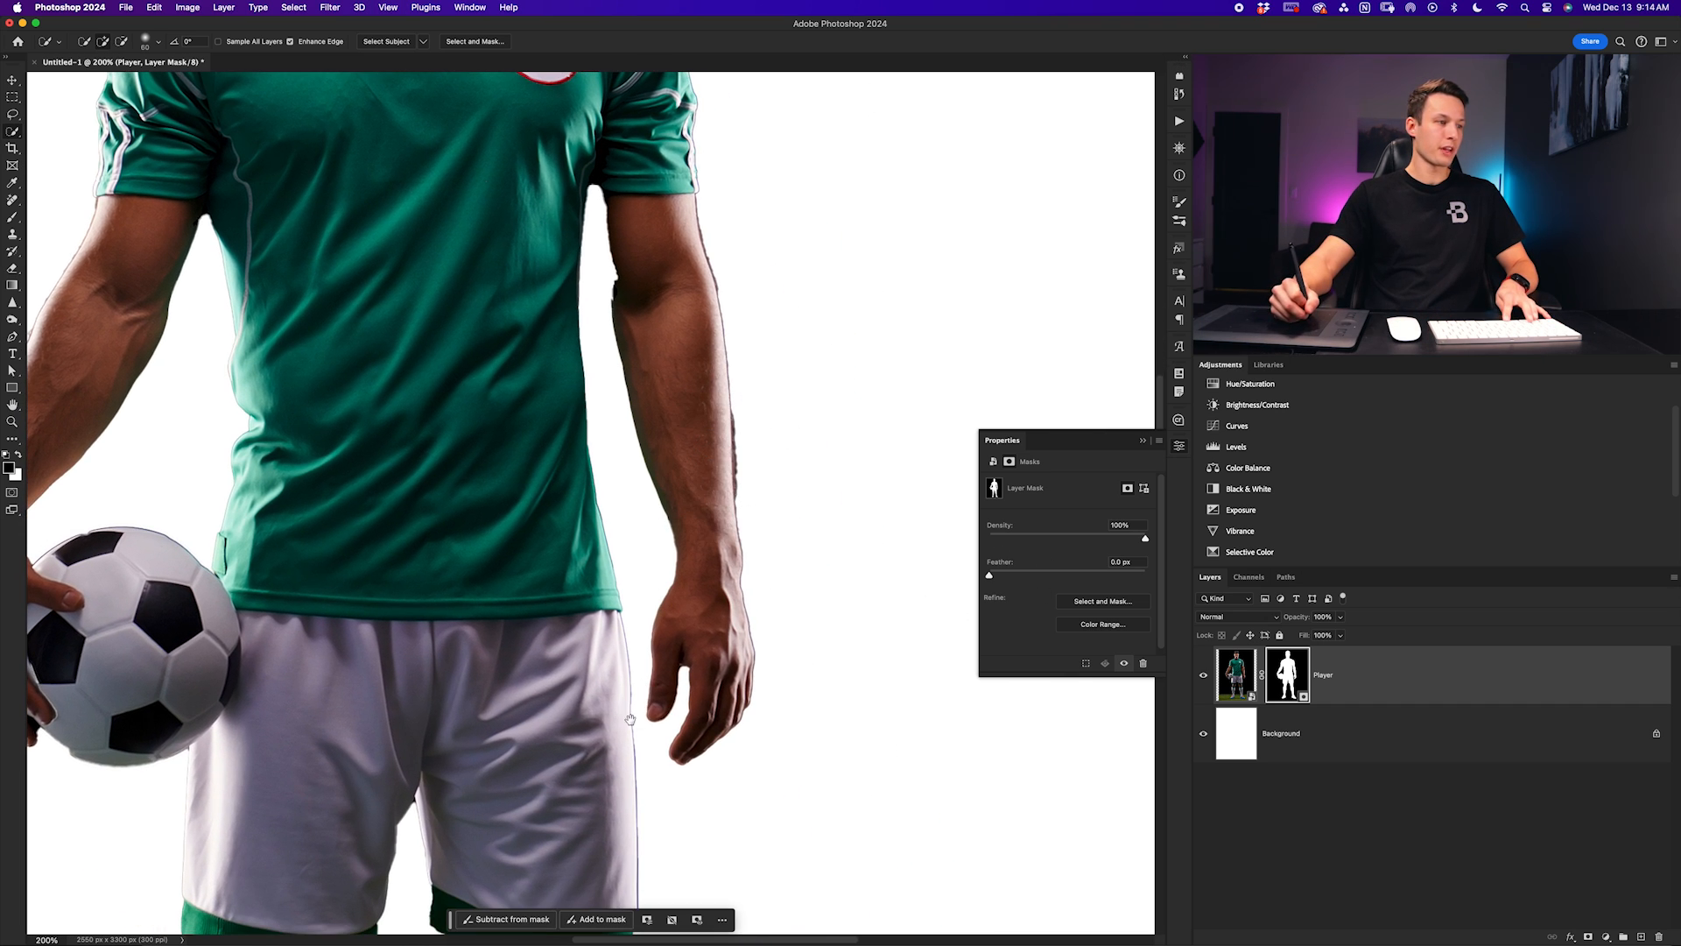
{"action": "scroll", "coordinate": [762, 525], "scroll_direction": "down", "scroll_amount": 5}
{"action": "scroll", "coordinate": [761, 525], "scroll_direction": "left", "scroll_amount": 3}
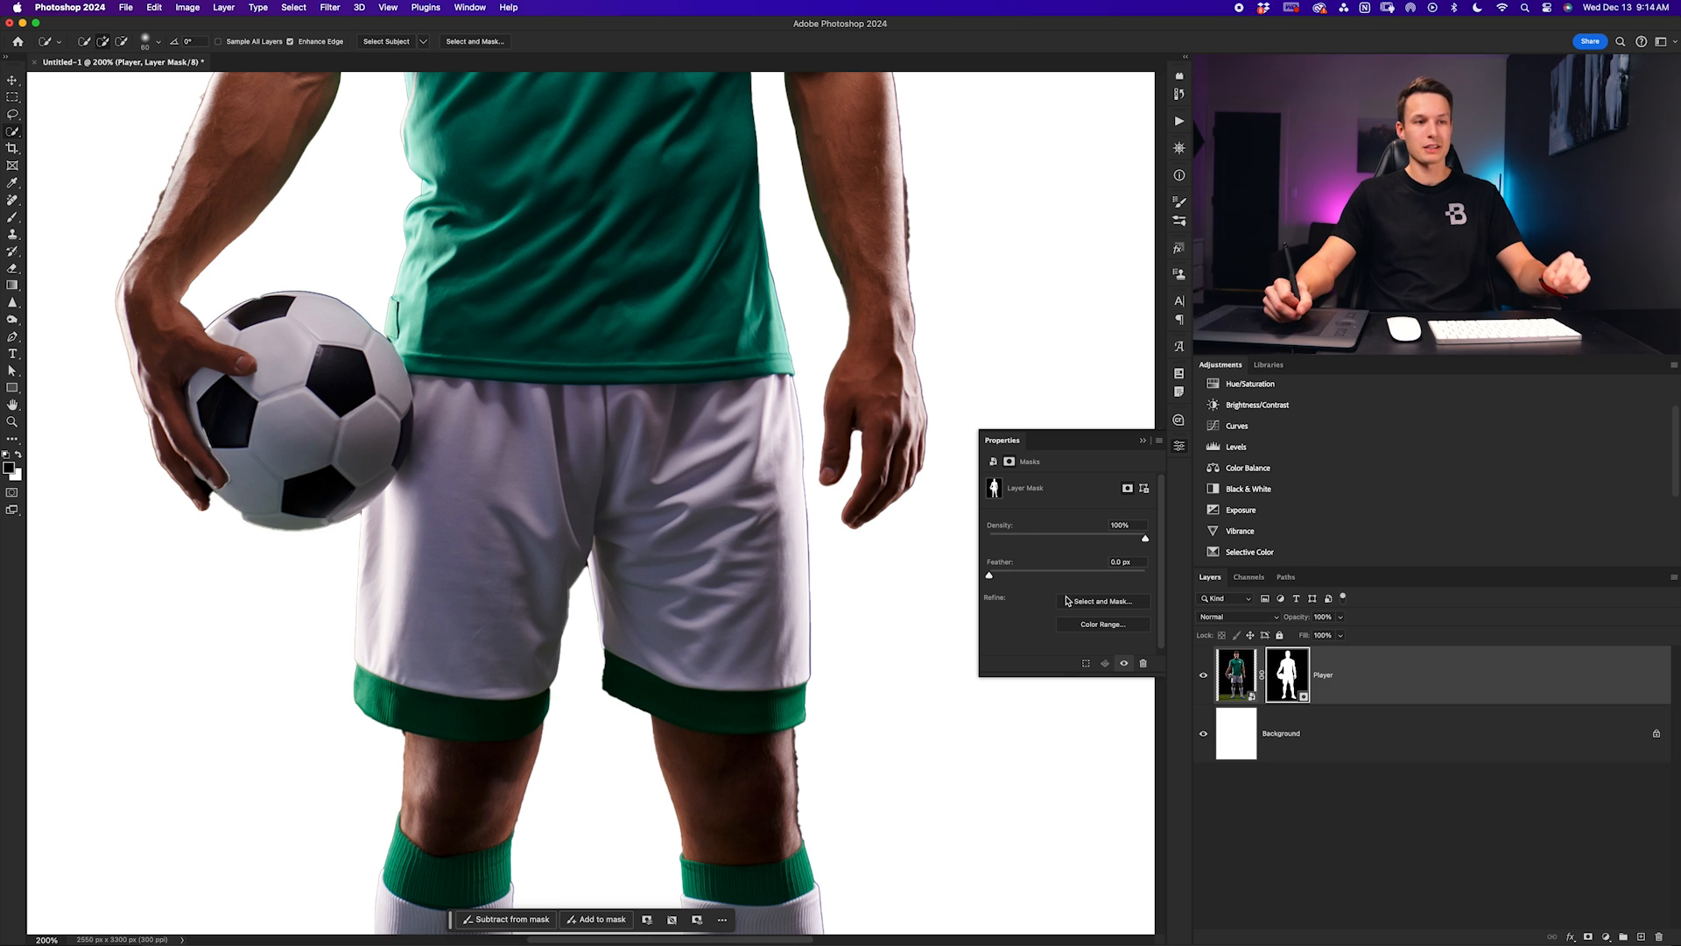
{"action": "double_click", "coordinate": [1287, 678]}
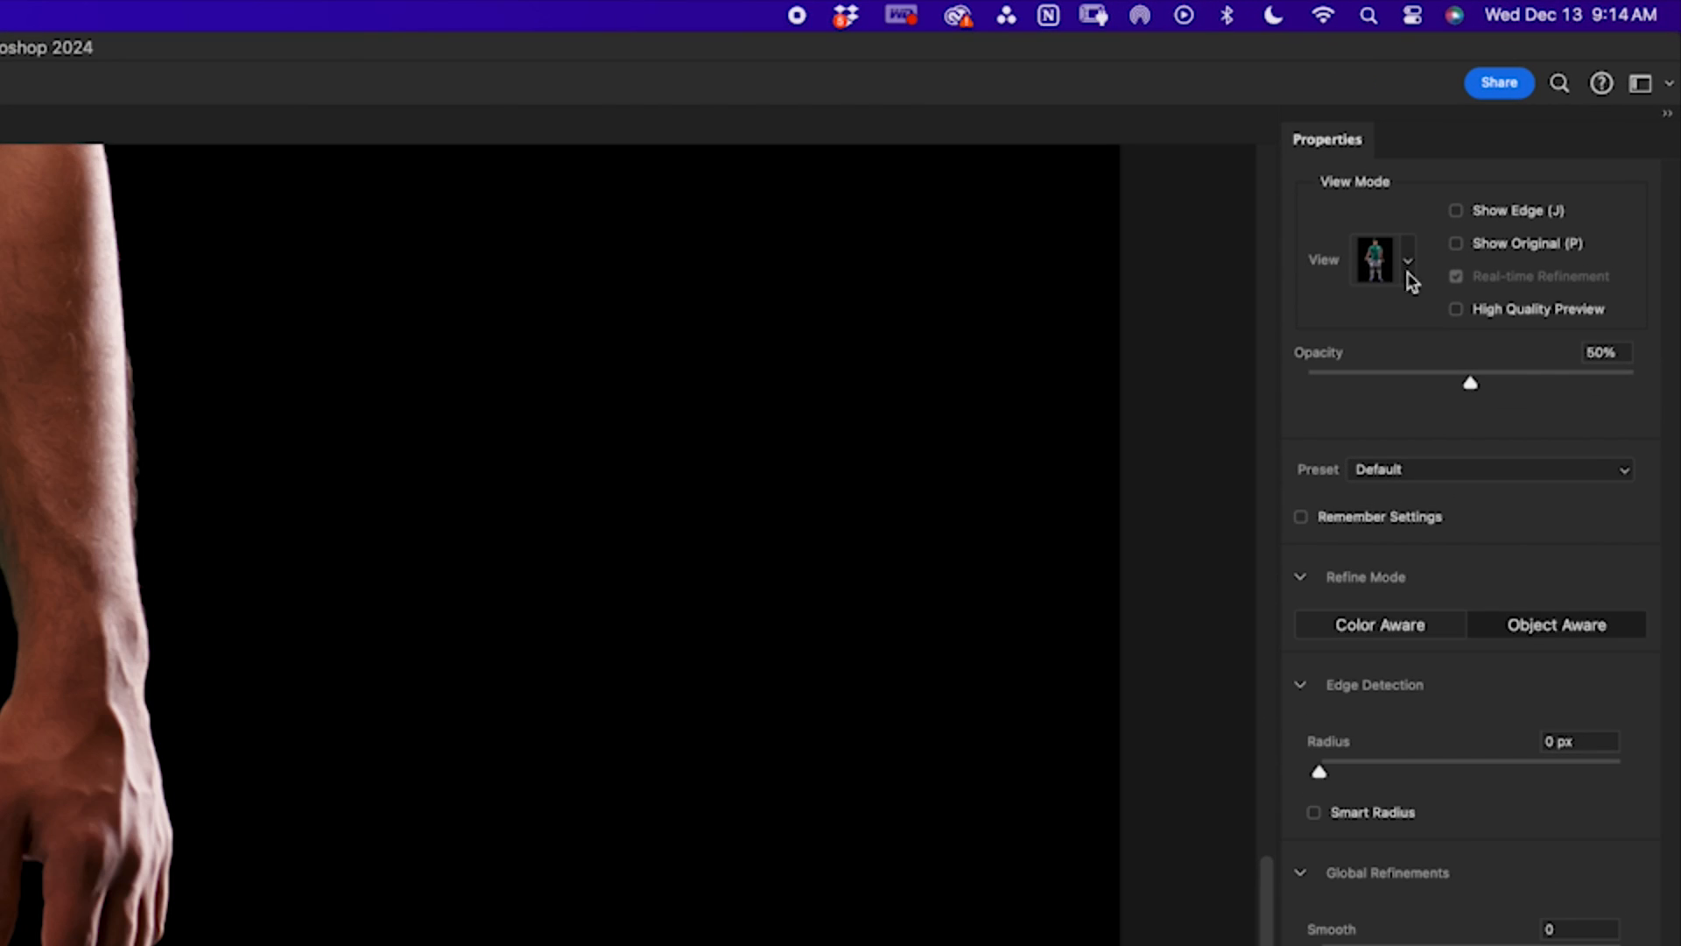
{"action": "left_click", "coordinate": [1406, 262]}
{"action": "left_click", "coordinate": [1327, 530]}
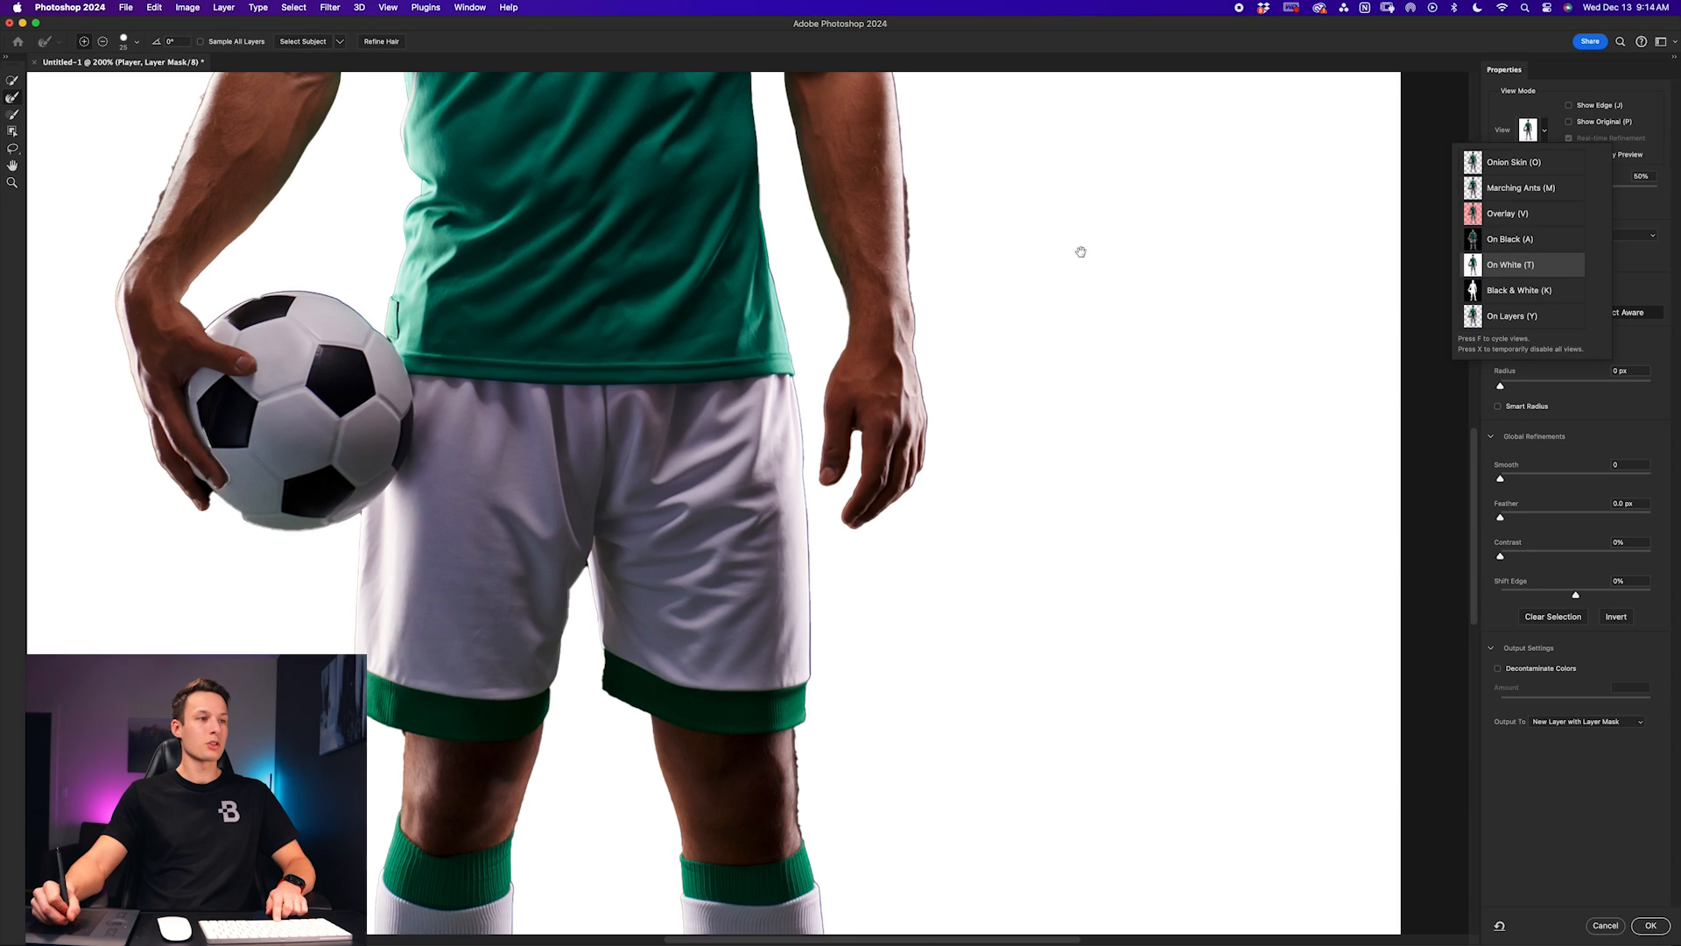
Brush along the outer edge of the ball-holding forearm with the Refine Edge Brush
{"action": "left_click_drag", "start_coordinate": [465, 509], "coordinate": [458, 945]}
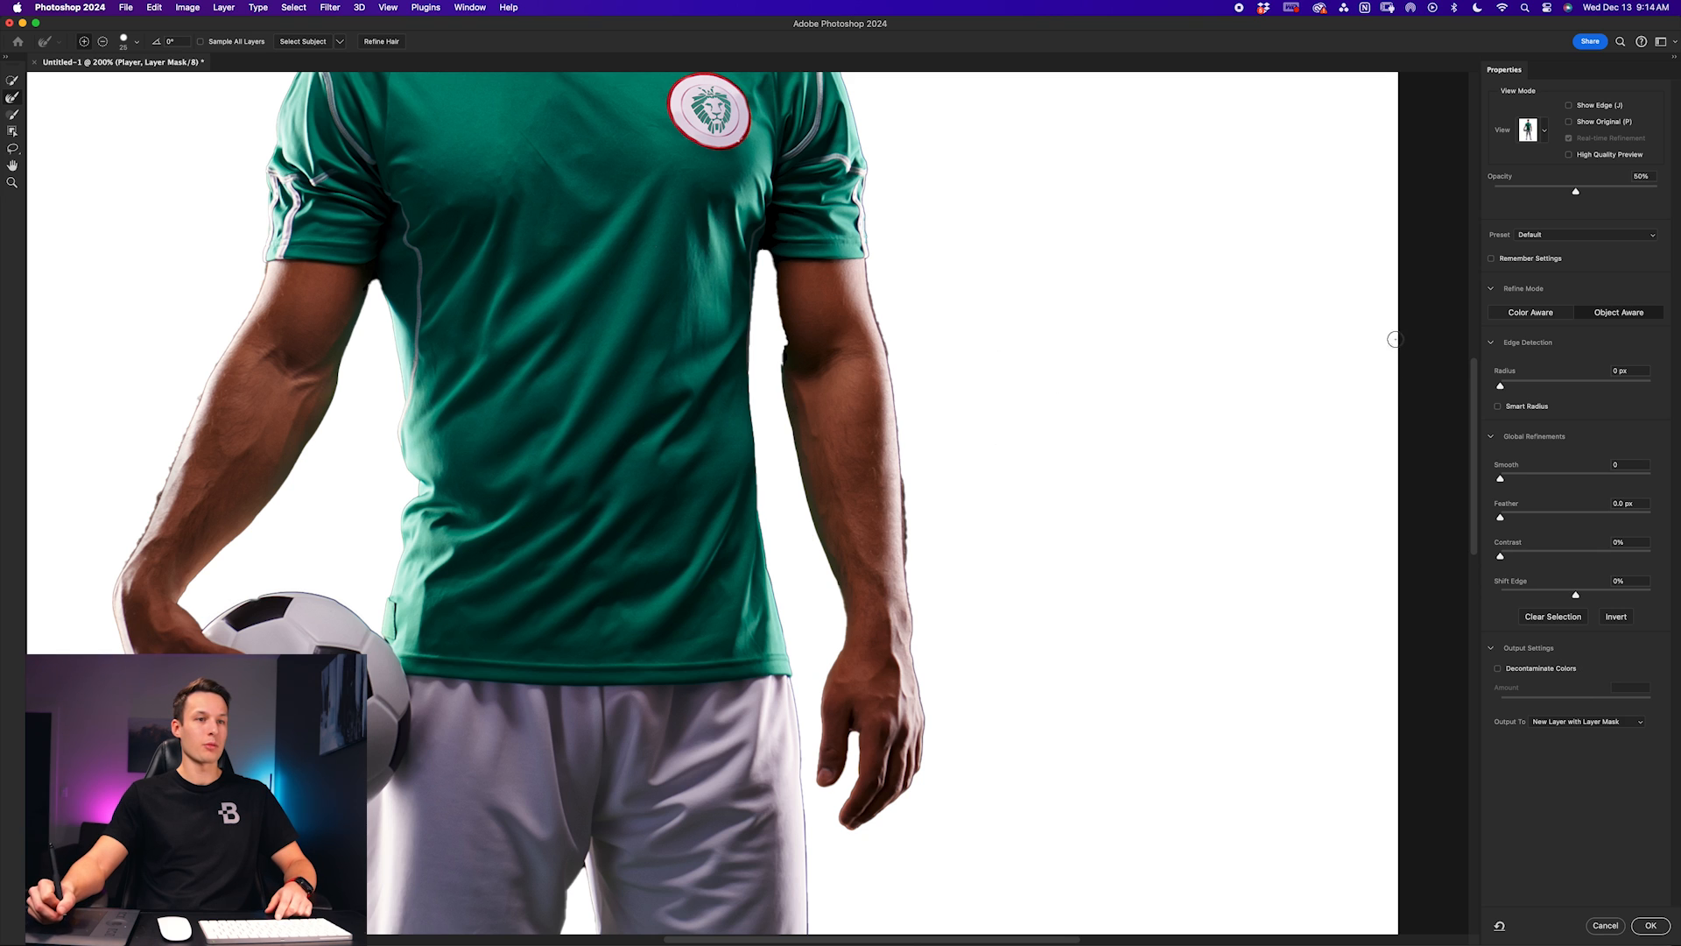
{"action": "key", "text": "Tab"}
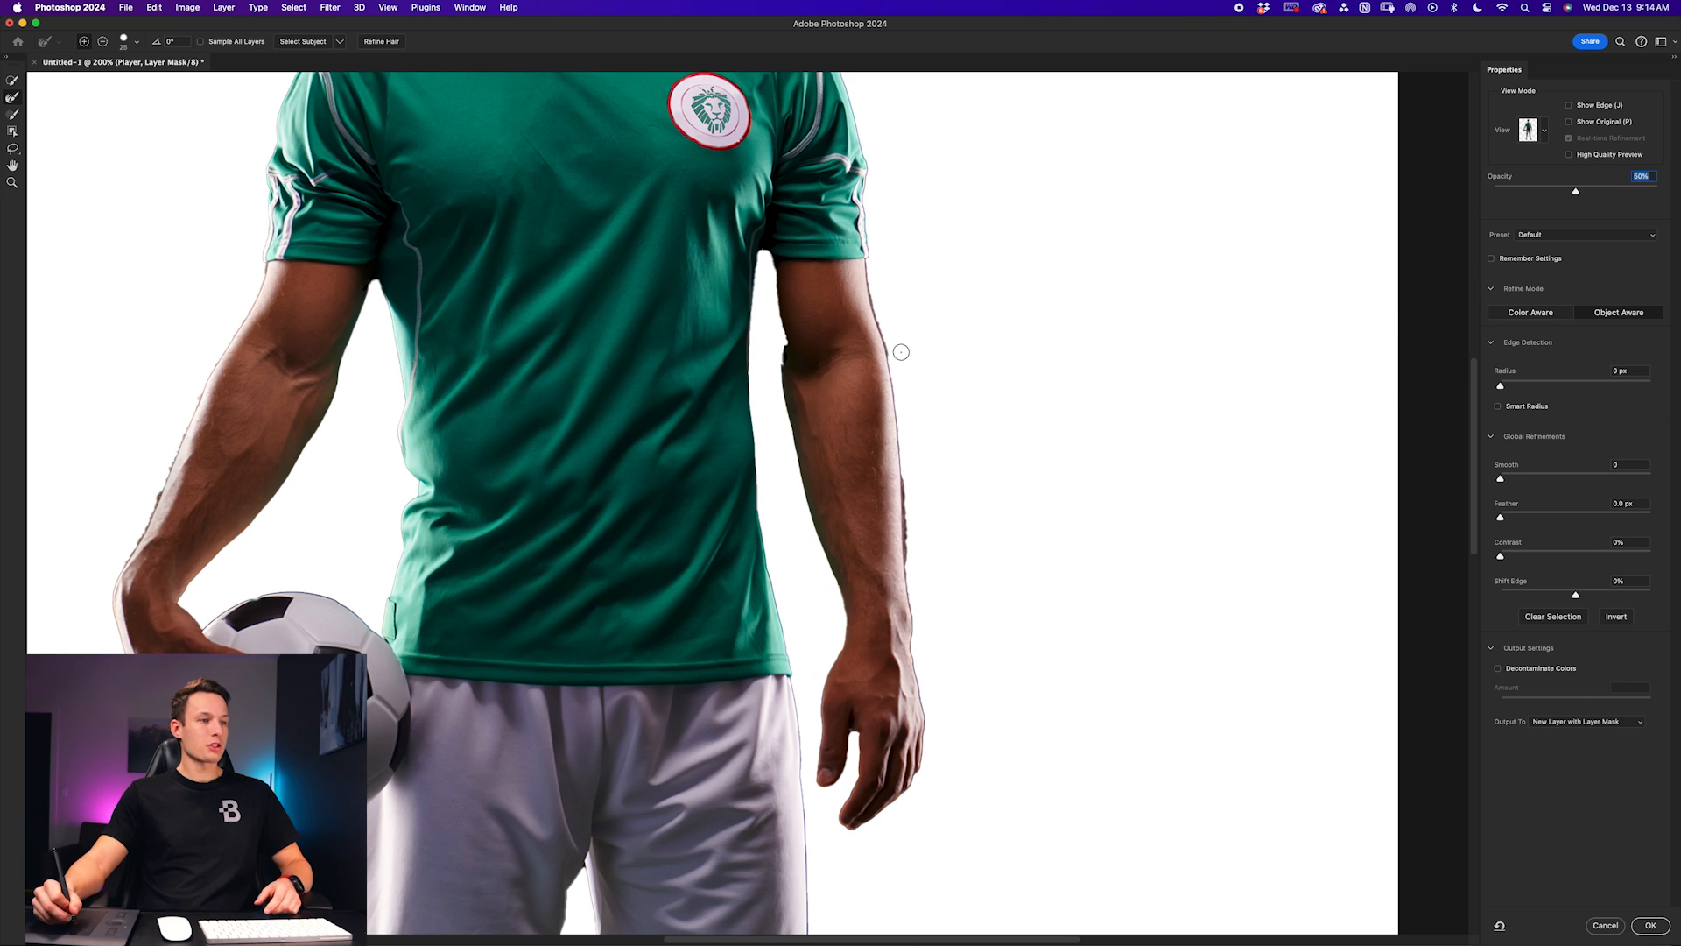
{"action": "left_click_drag", "start_coordinate": [697, 403], "coordinate": [956, 698]}
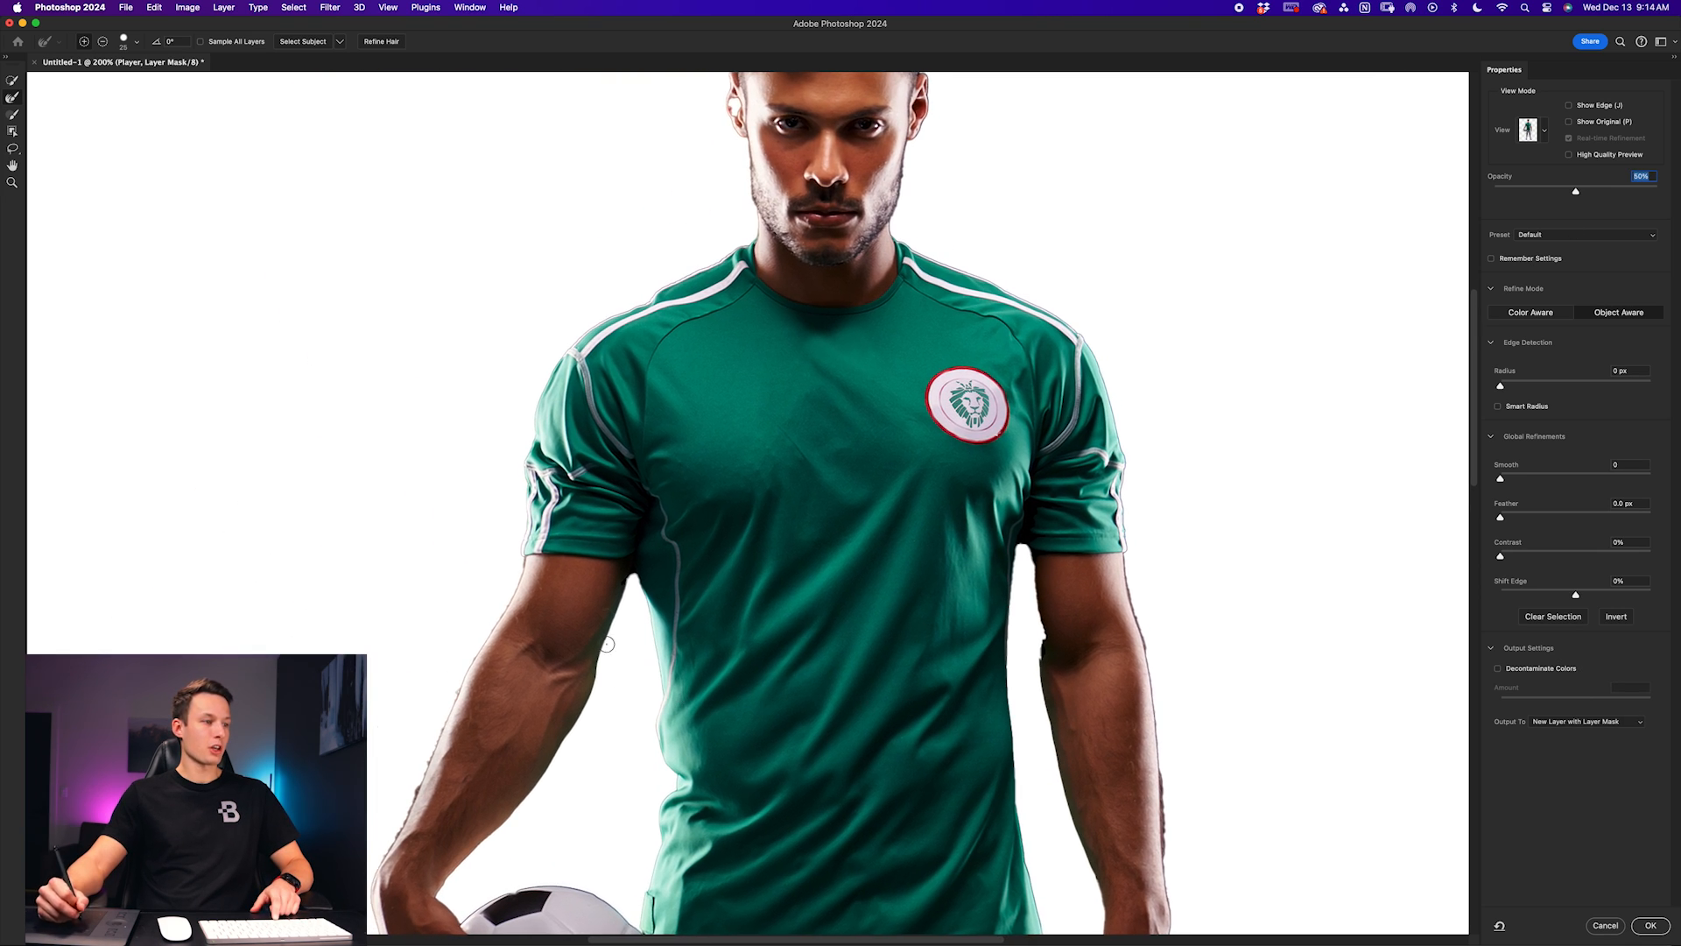
{"action": "left_click_drag", "start_coordinate": [546, 594], "coordinate": [567, 439]}
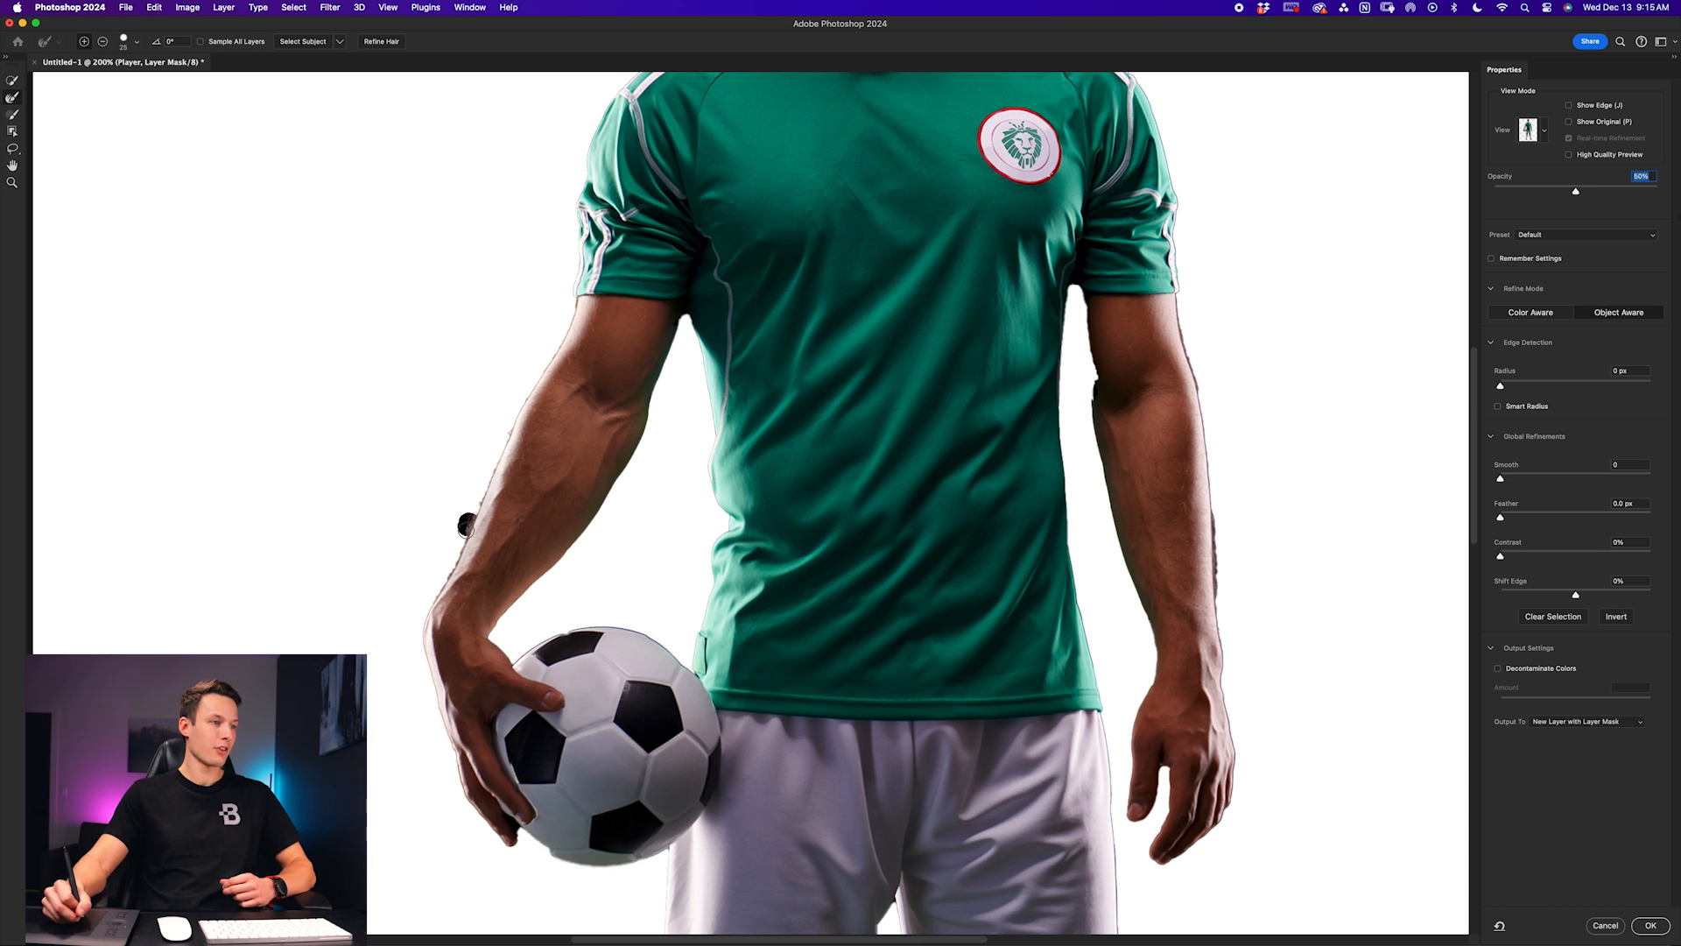
{"action": "left_click_drag", "start_coordinate": [454, 561], "coordinate": [435, 596]}
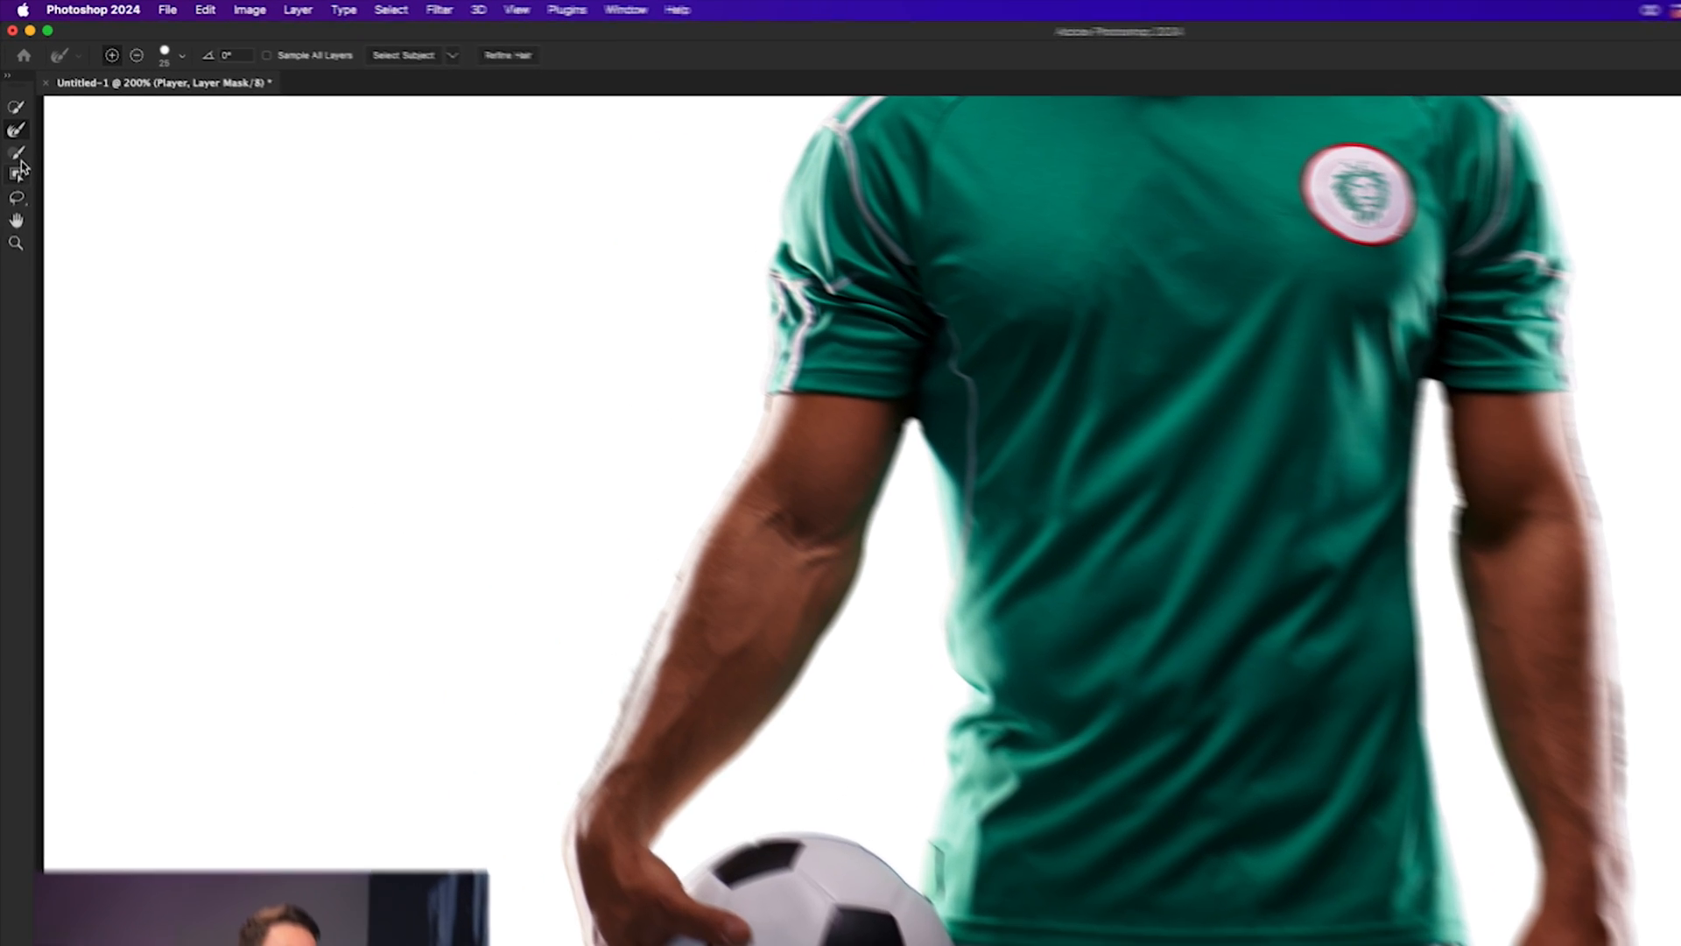
Clean up the mask along the edge of the ball-holding forearm with the Brush tool
{"action": "left_click", "coordinate": [14, 115]}
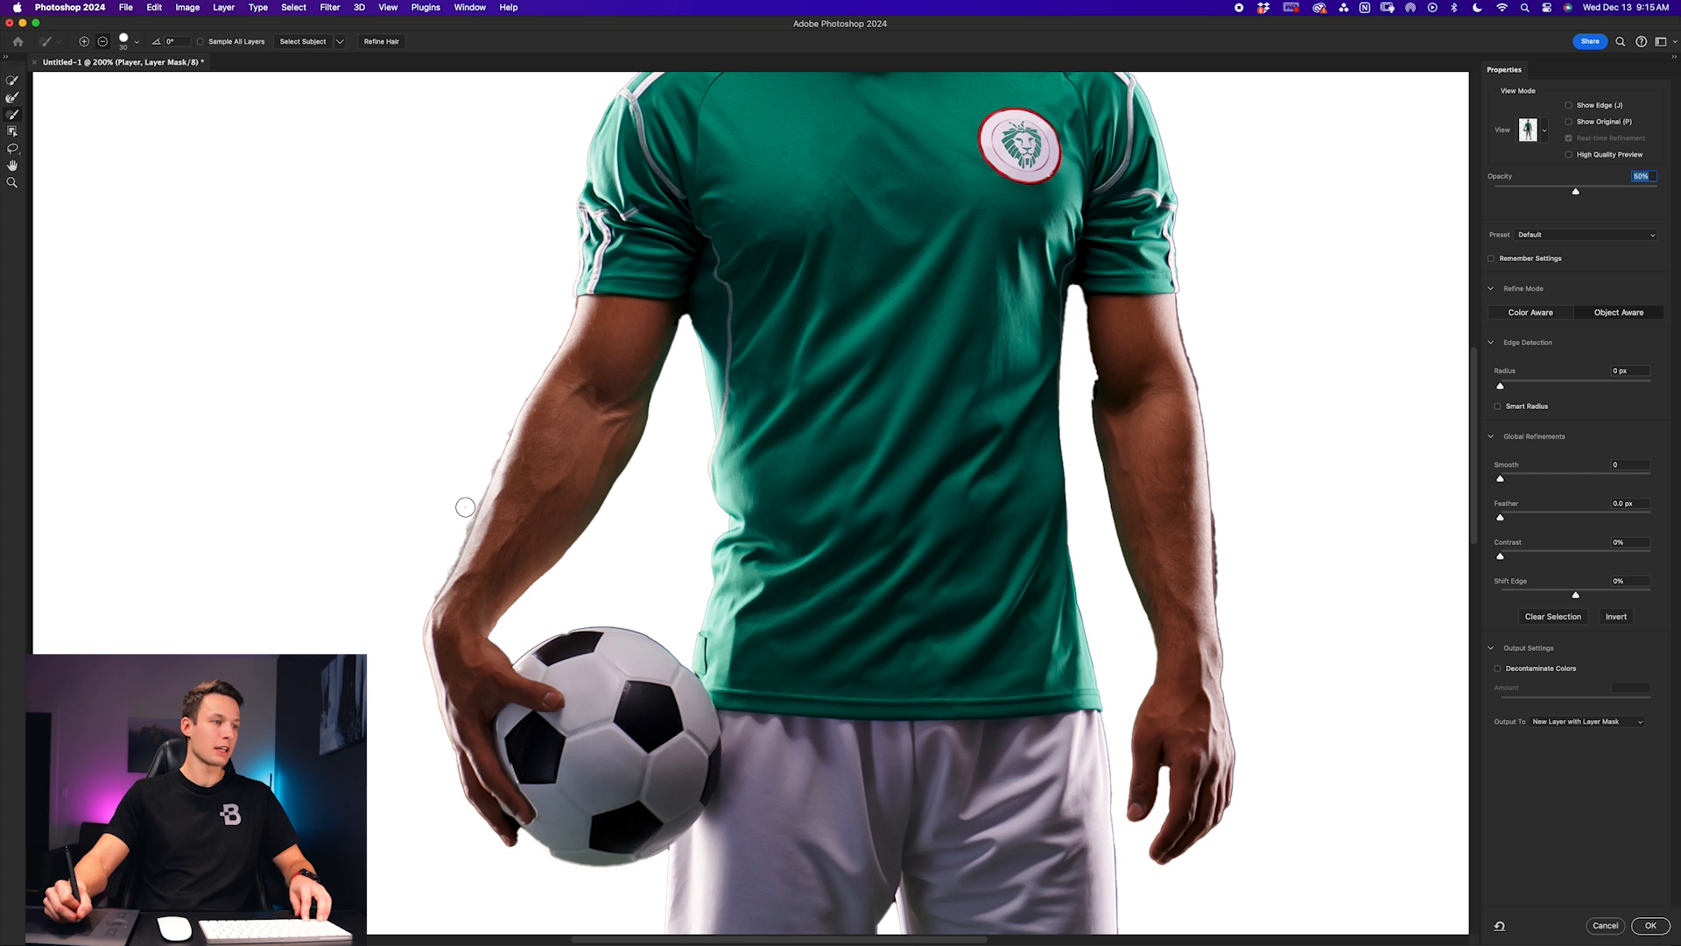
{"action": "key", "text": "super+plus"}
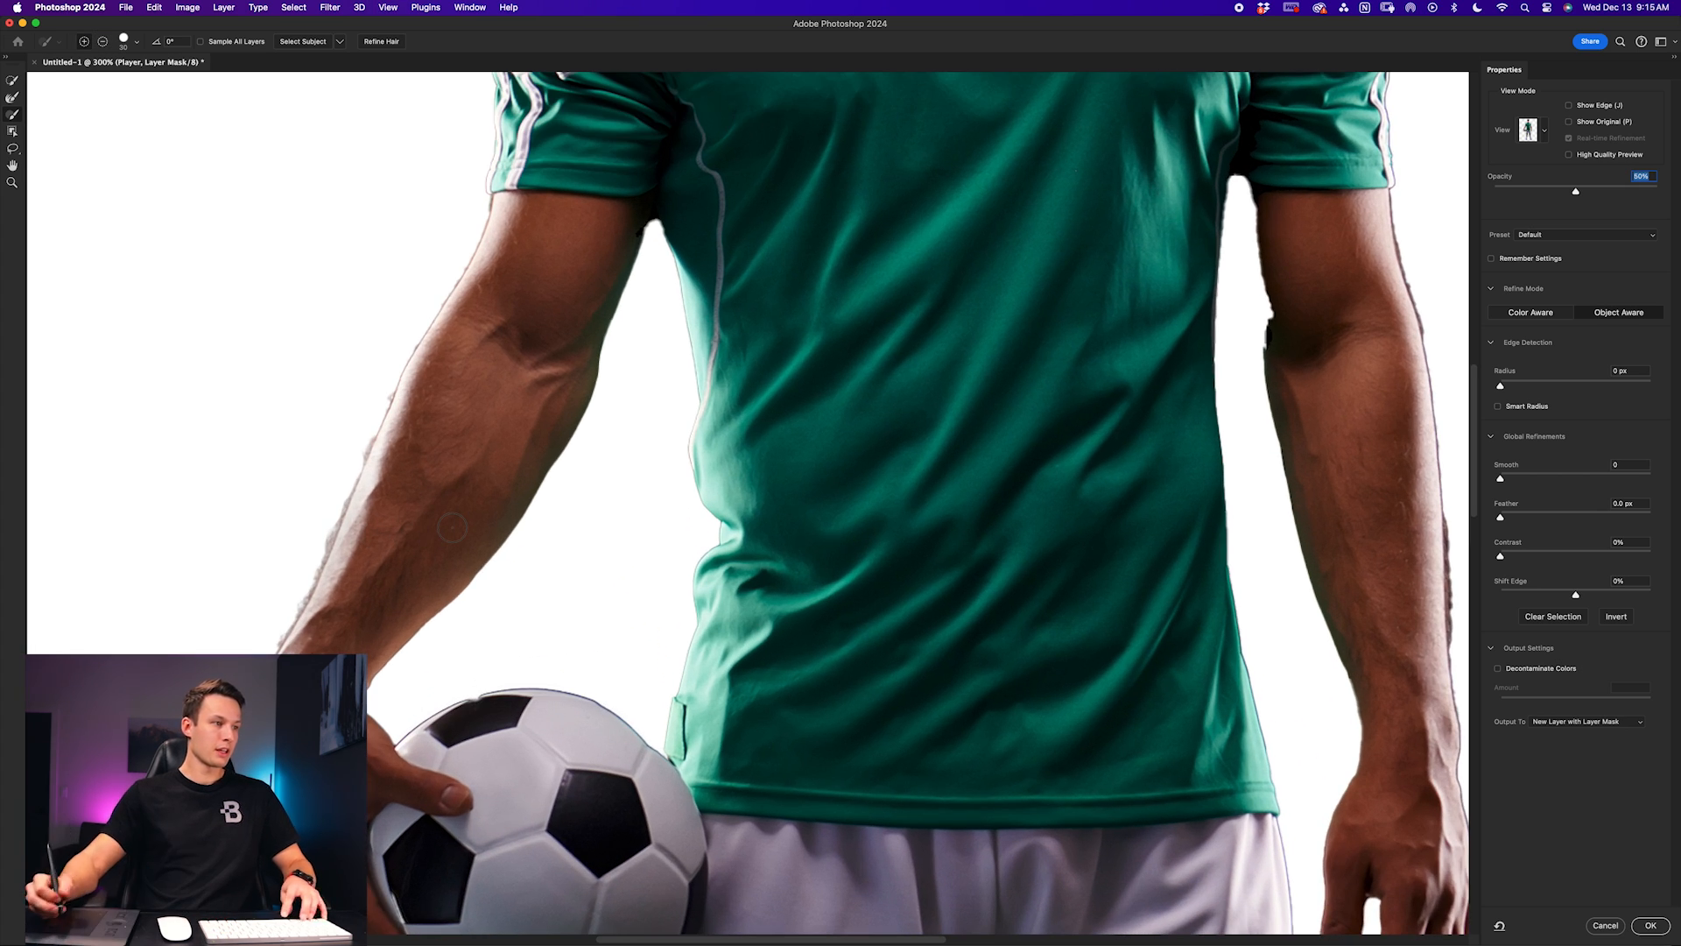
{"action": "left_click_drag", "start_coordinate": [514, 438], "coordinate": [759, 356]}
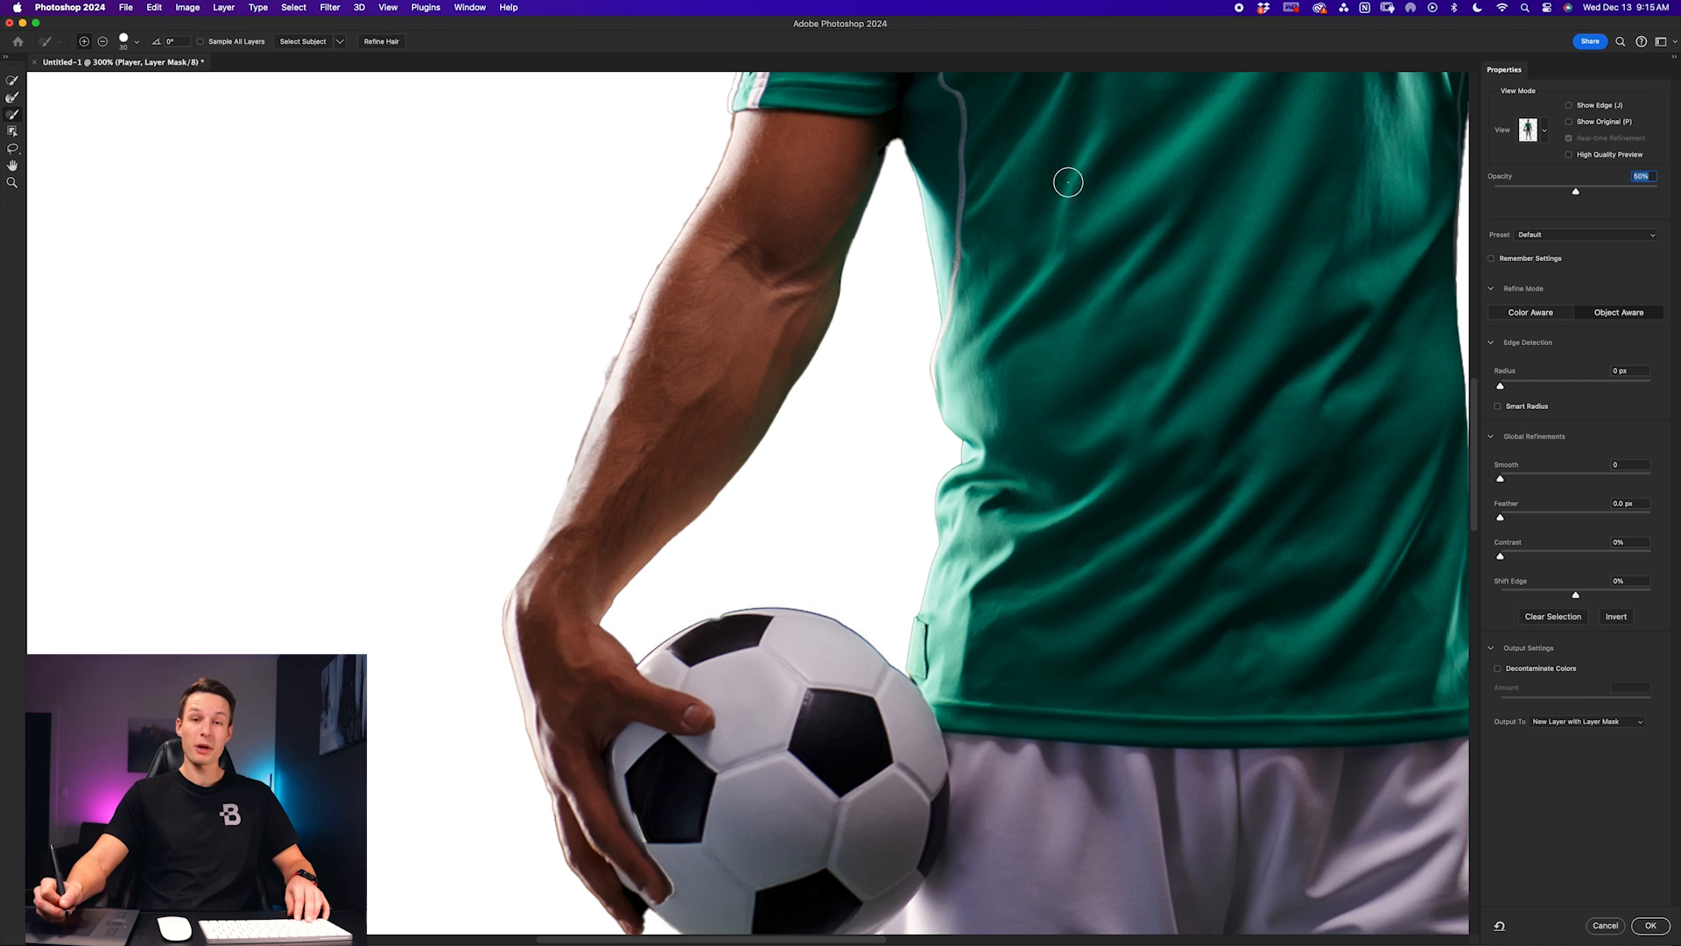
{"action": "key", "text": "super+z"}
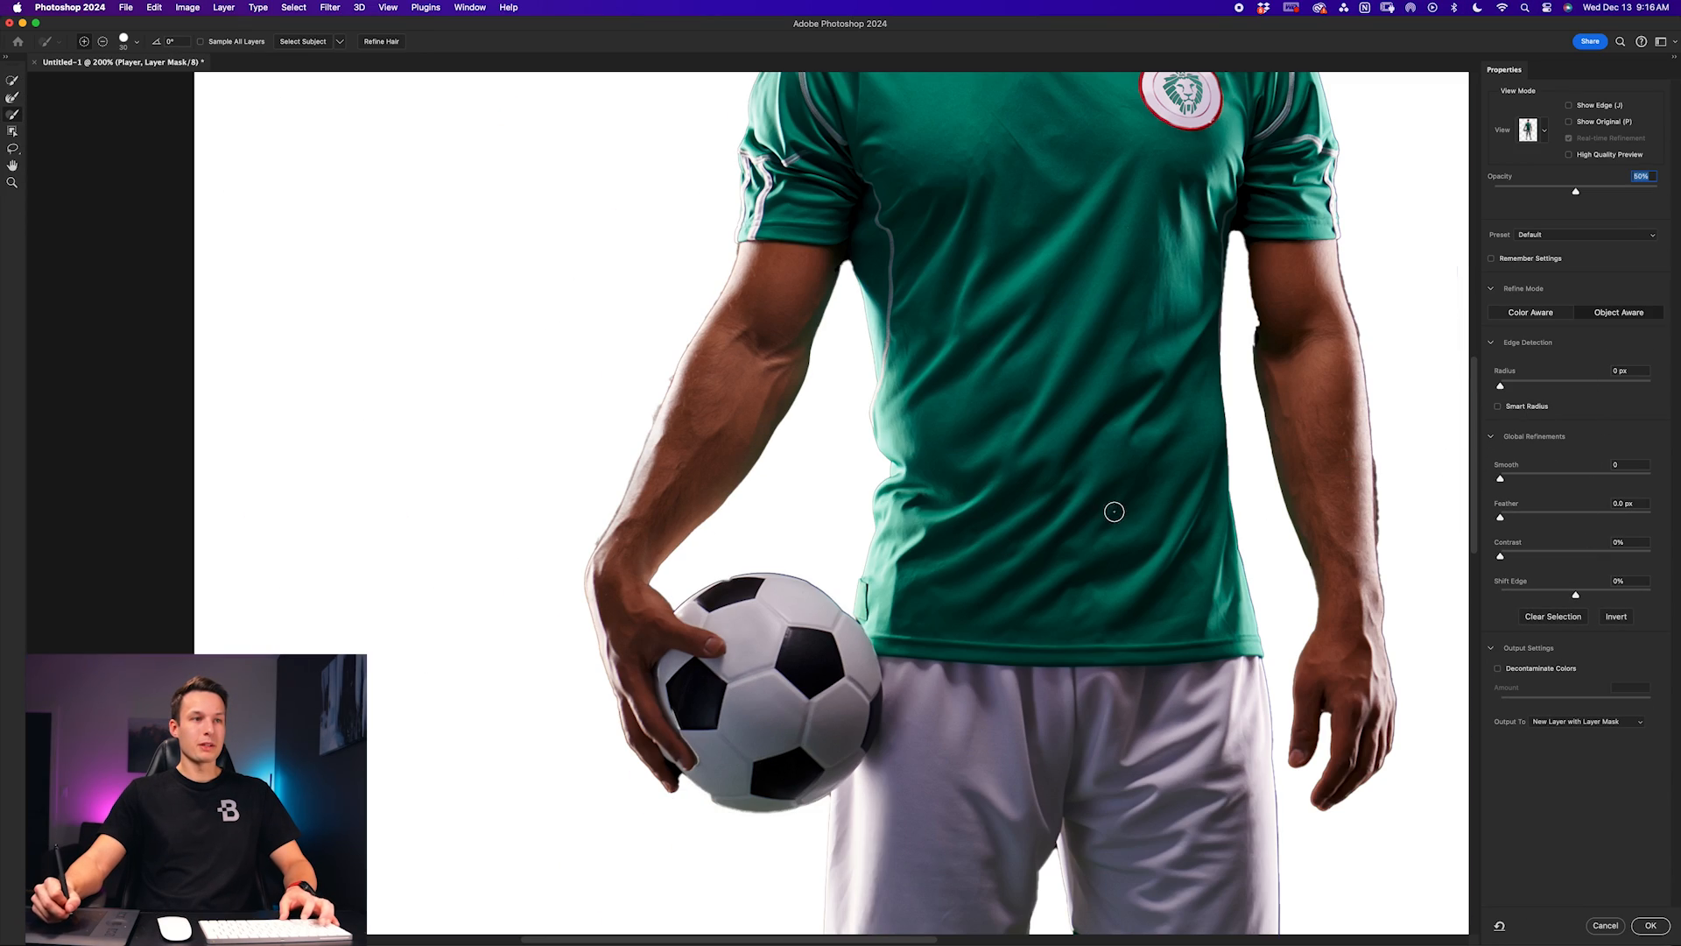
Smooth and soften the player mask's edge with Smooth set to 19 and Feather set to about 0.9 px
{"action": "scroll", "coordinate": [1066, 522], "scroll_direction": "up", "scroll_amount": 5}
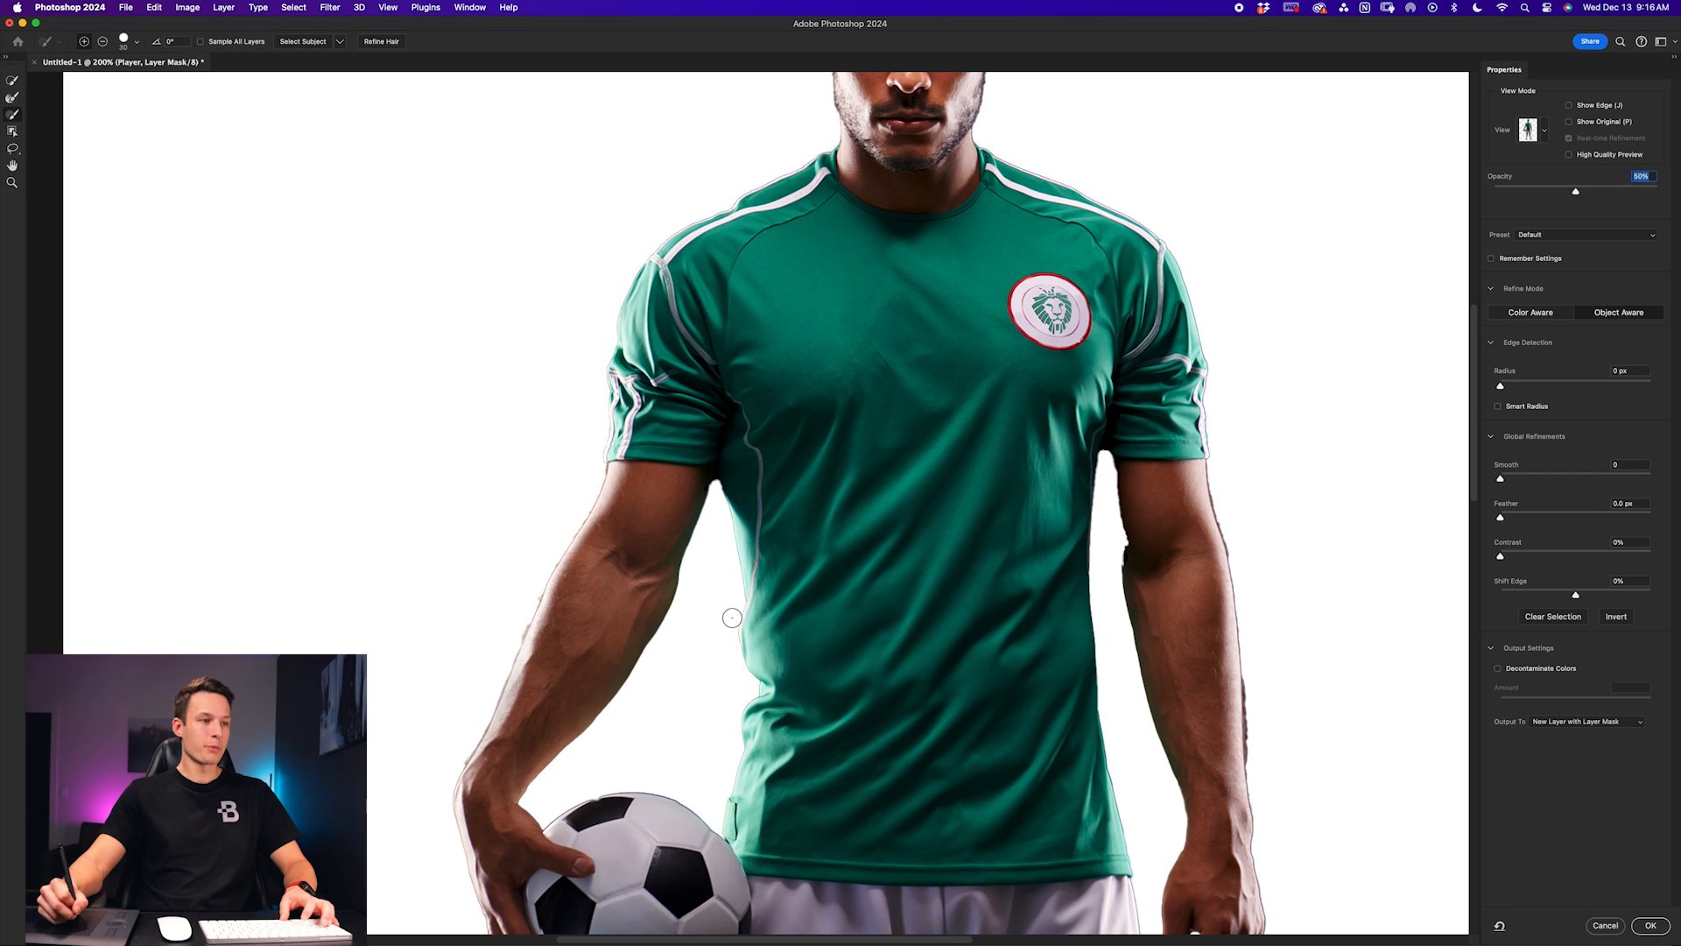
{"action": "scroll", "coordinate": [804, 534], "scroll_direction": "up", "scroll_amount": 4}
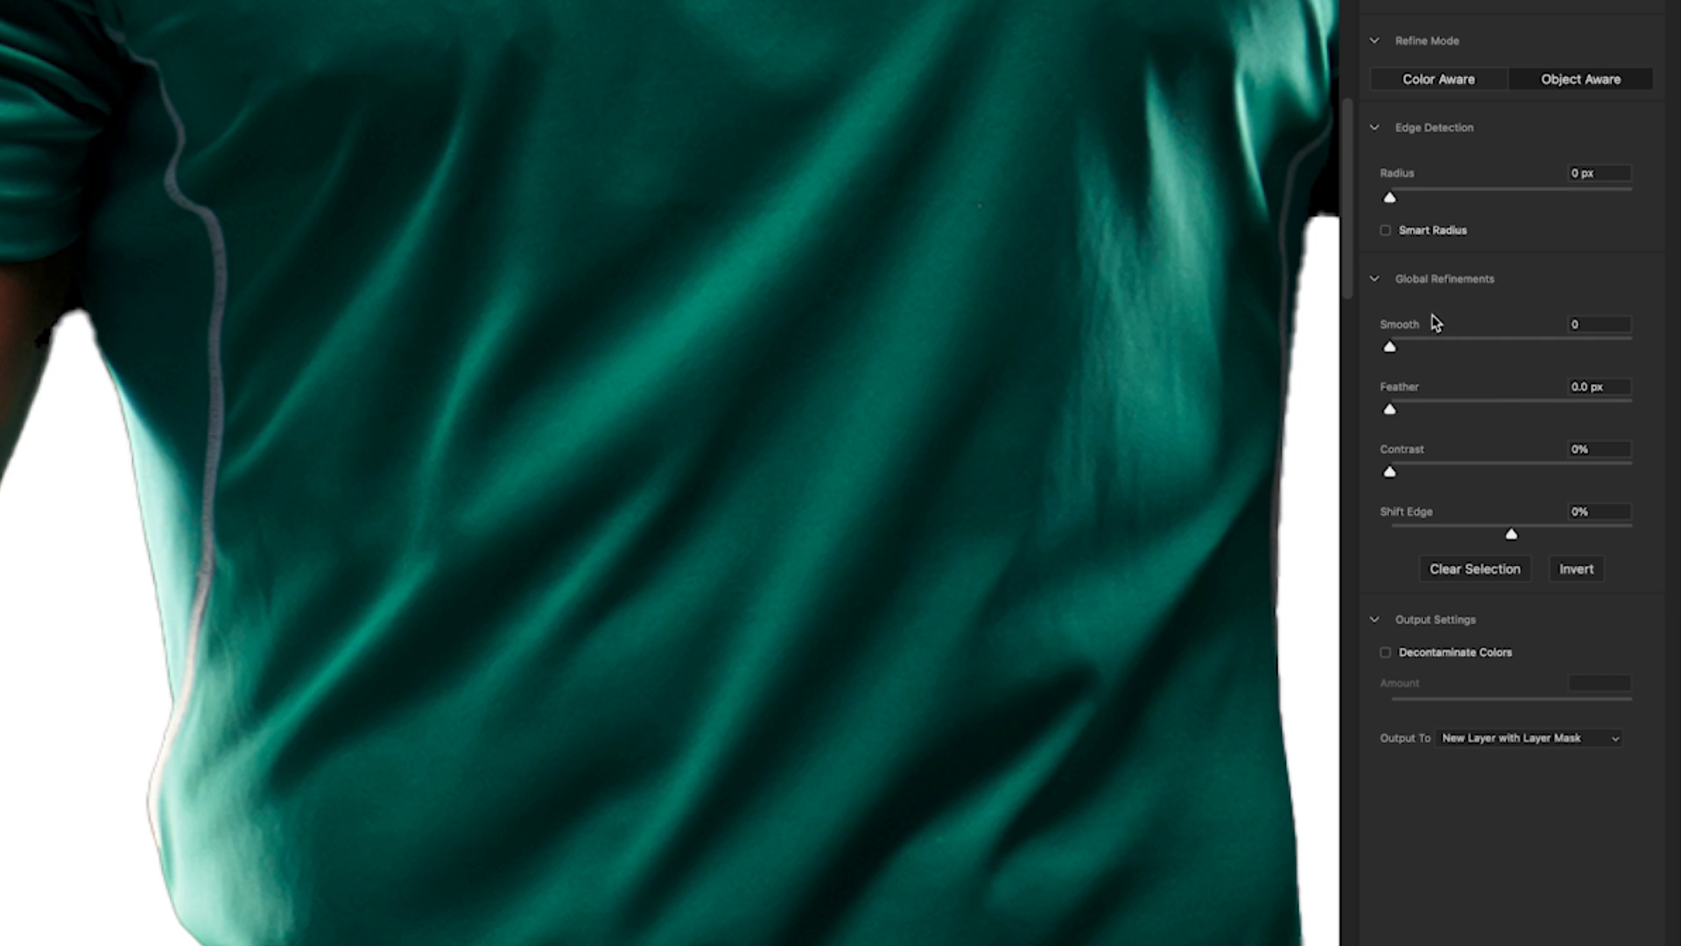
{"action": "left_click_drag", "start_coordinate": [1420, 350], "coordinate": [1439, 382]}
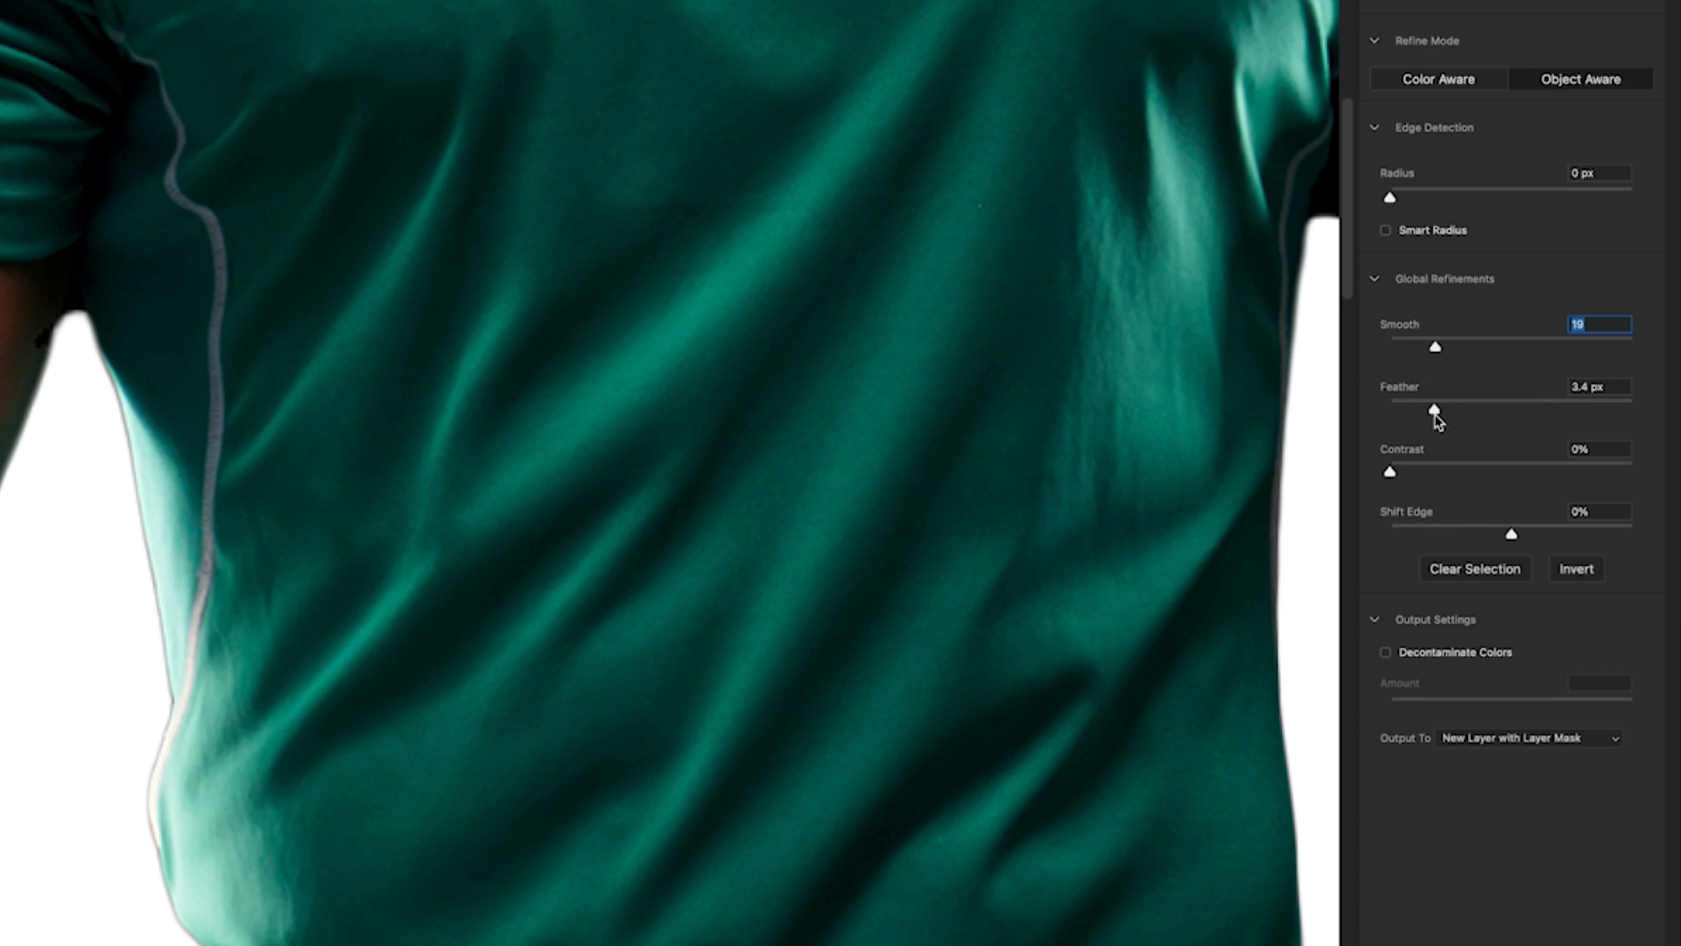
{"action": "left_click", "coordinate": [1435, 412]}
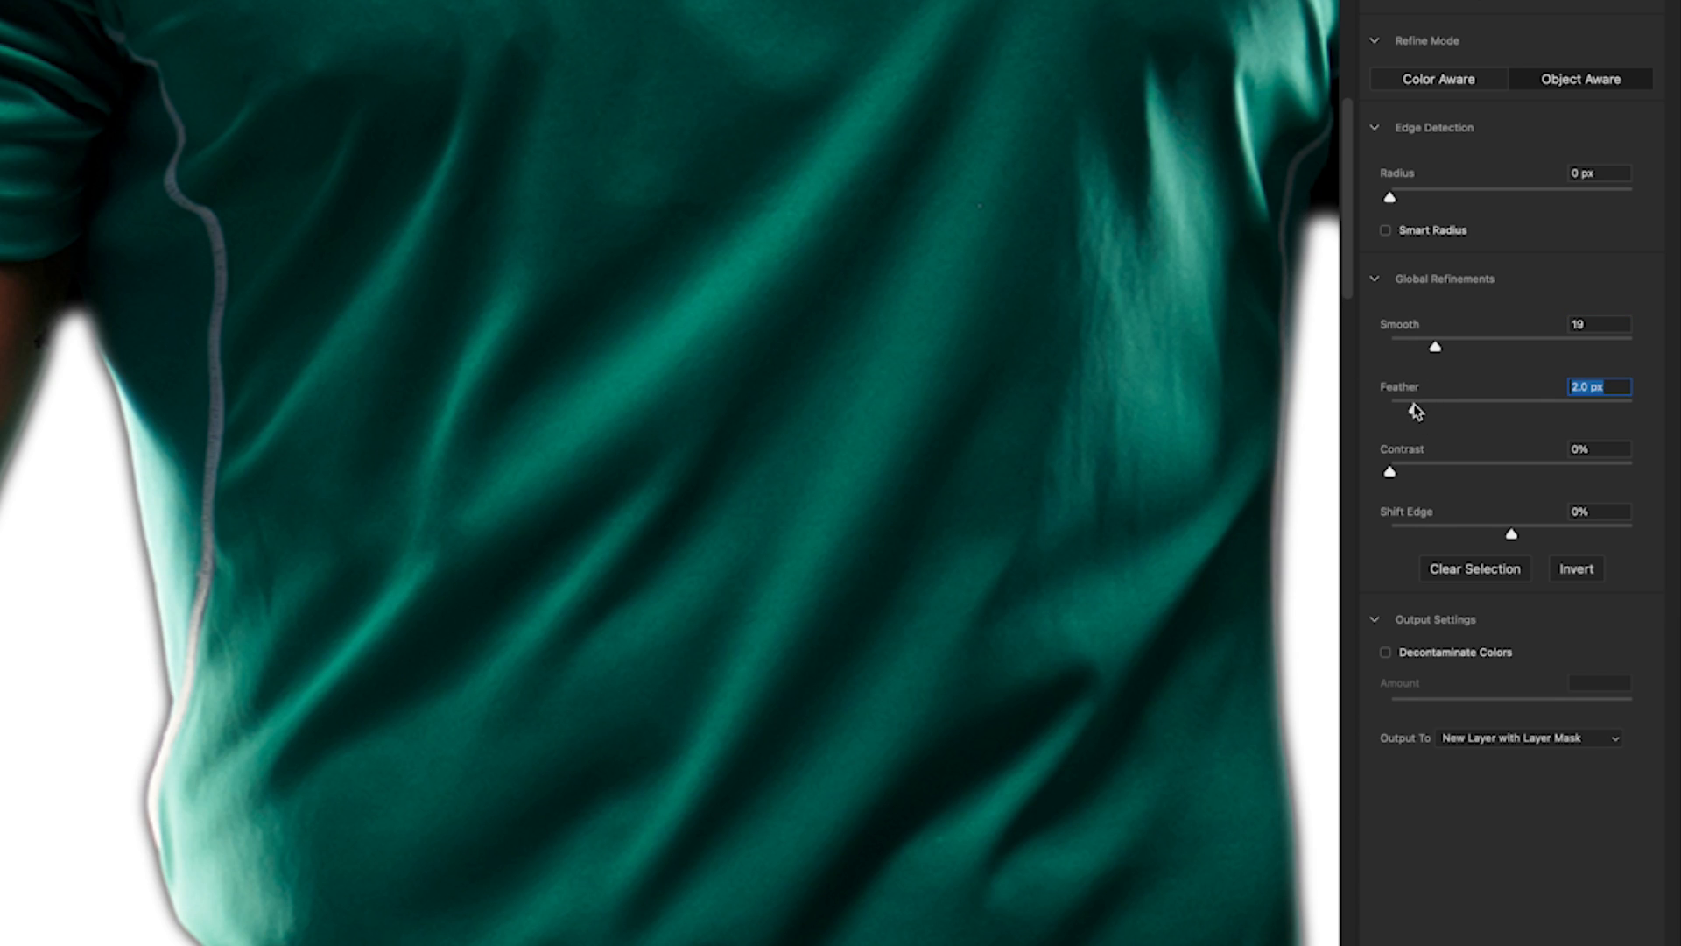
{"action": "left_click_drag", "start_coordinate": [1412, 405], "coordinate": [1402, 409]}
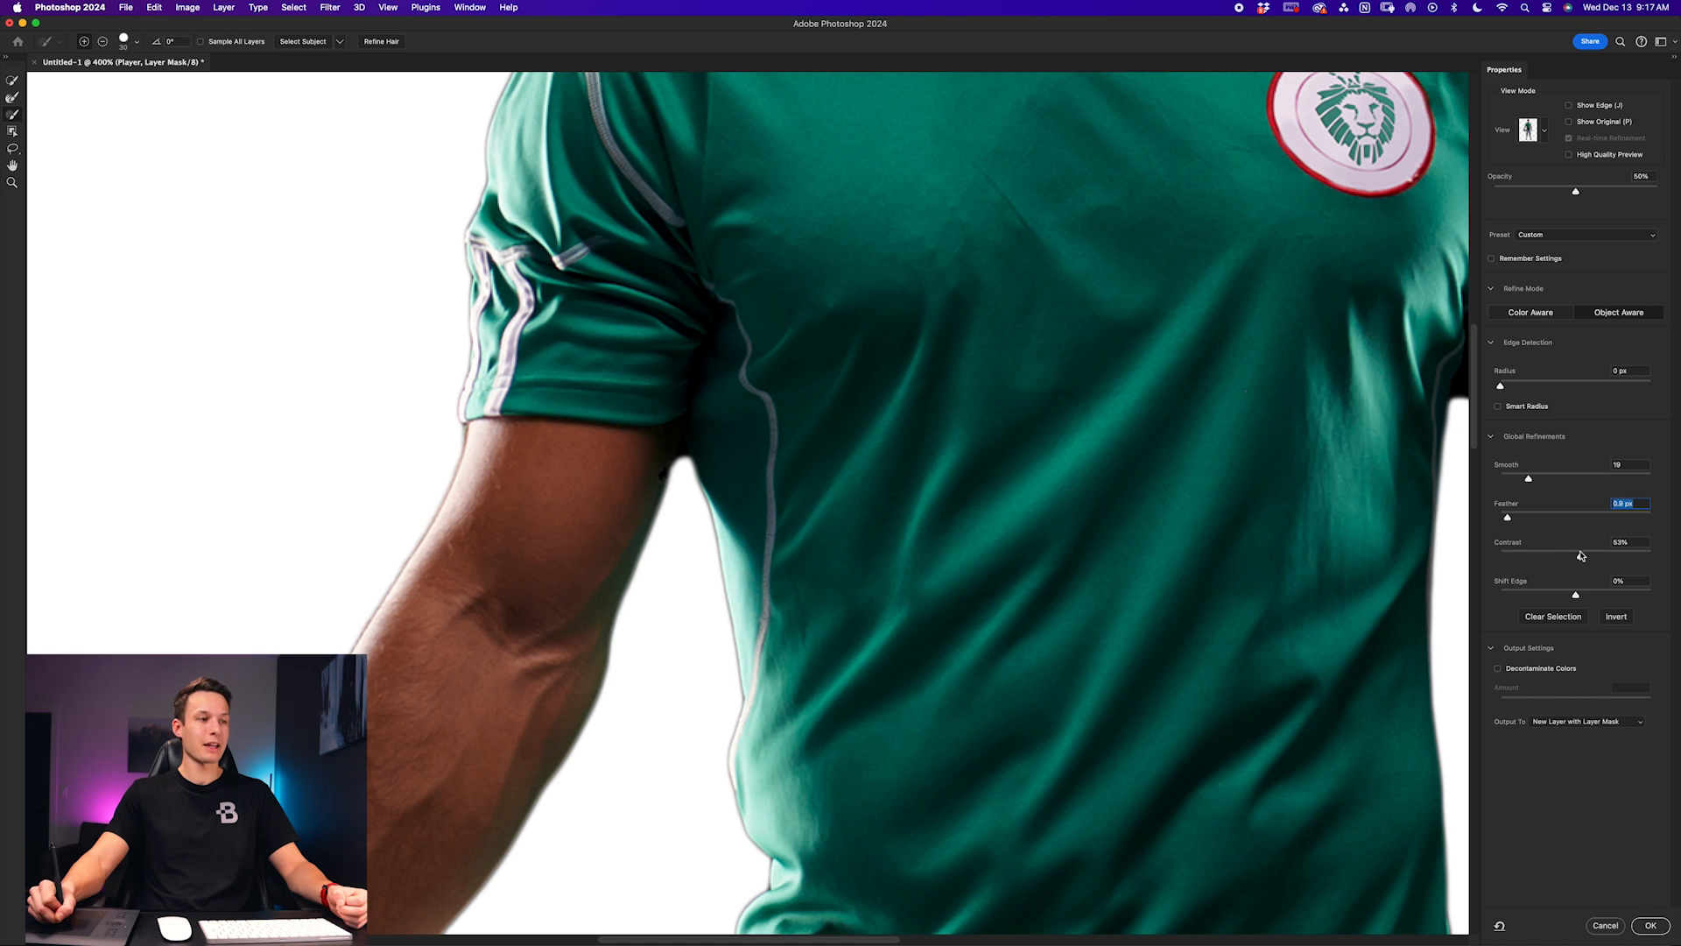
Set the mask's Contrast to 31% and Shift Edge to -30%, and output the refinement to the Player layer mask
{"action": "key", "text": "Tab"}
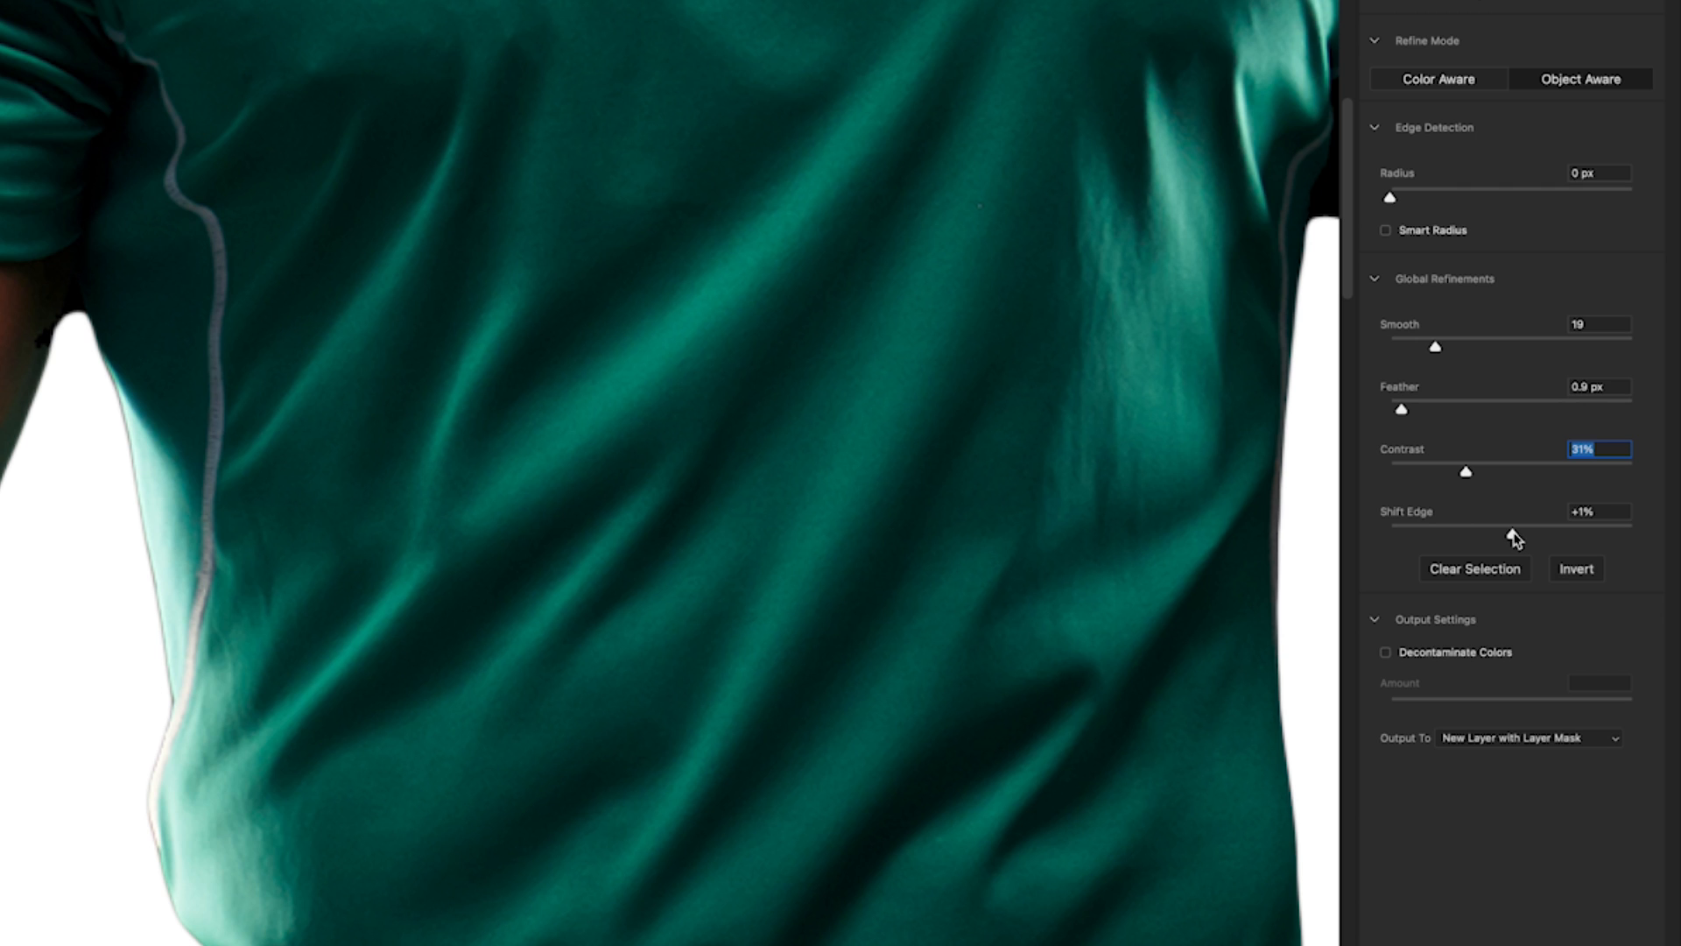
{"action": "left_click_drag", "start_coordinate": [1502, 540], "coordinate": [1476, 536]}
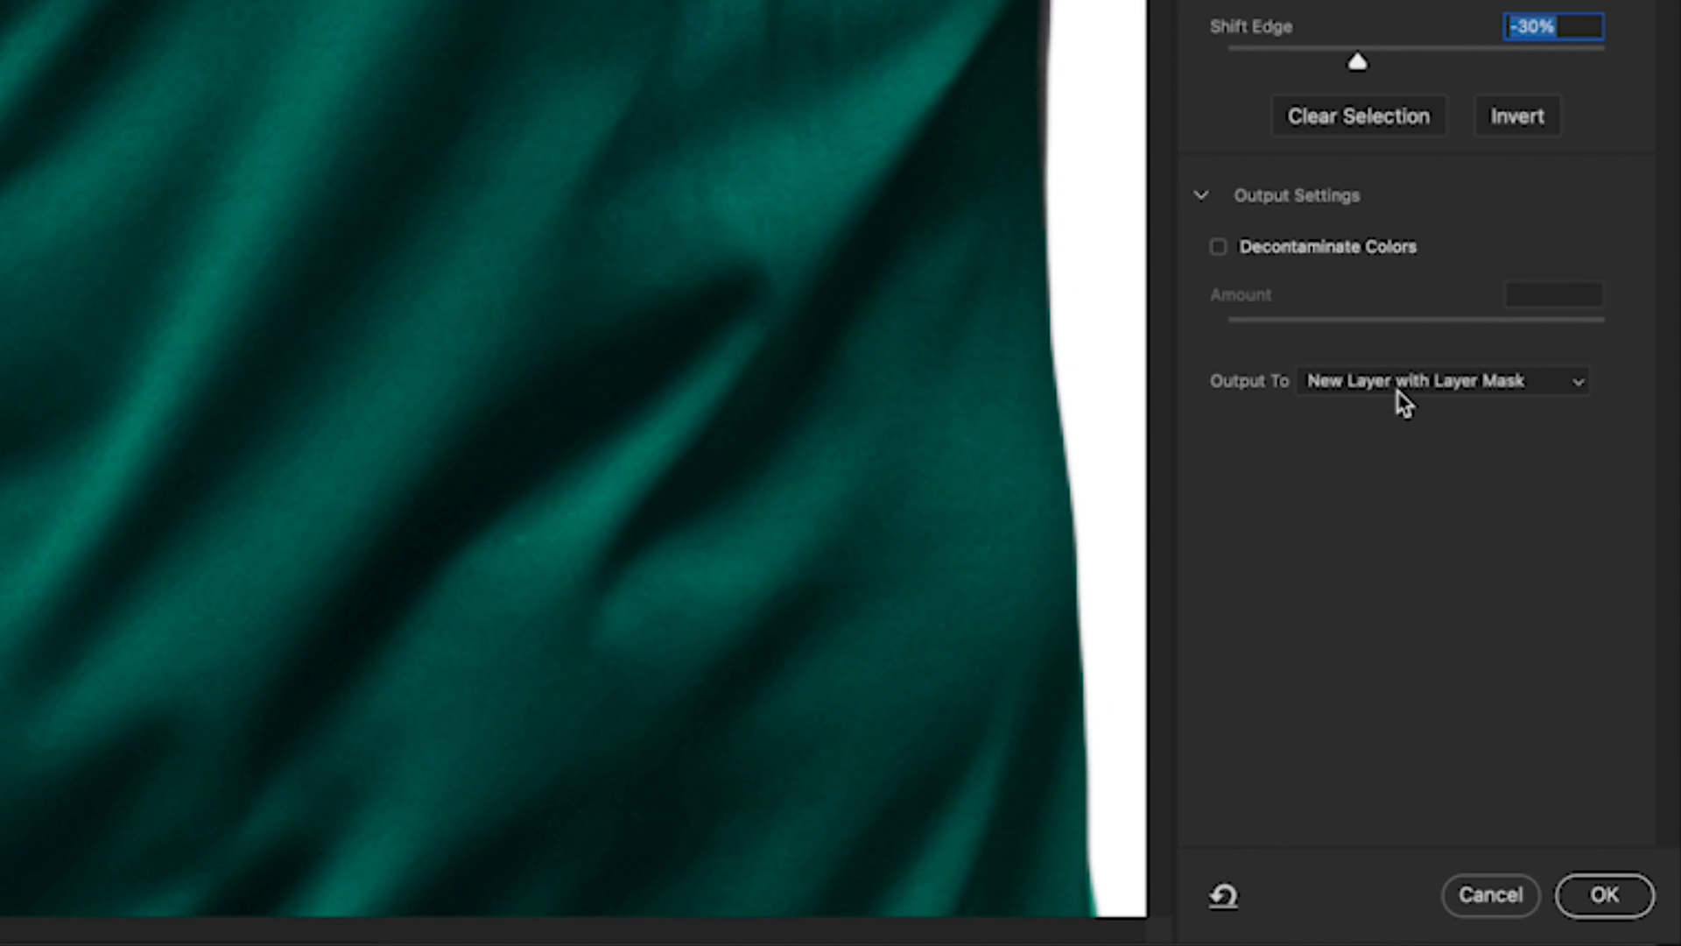
{"action": "left_click", "coordinate": [1576, 723]}
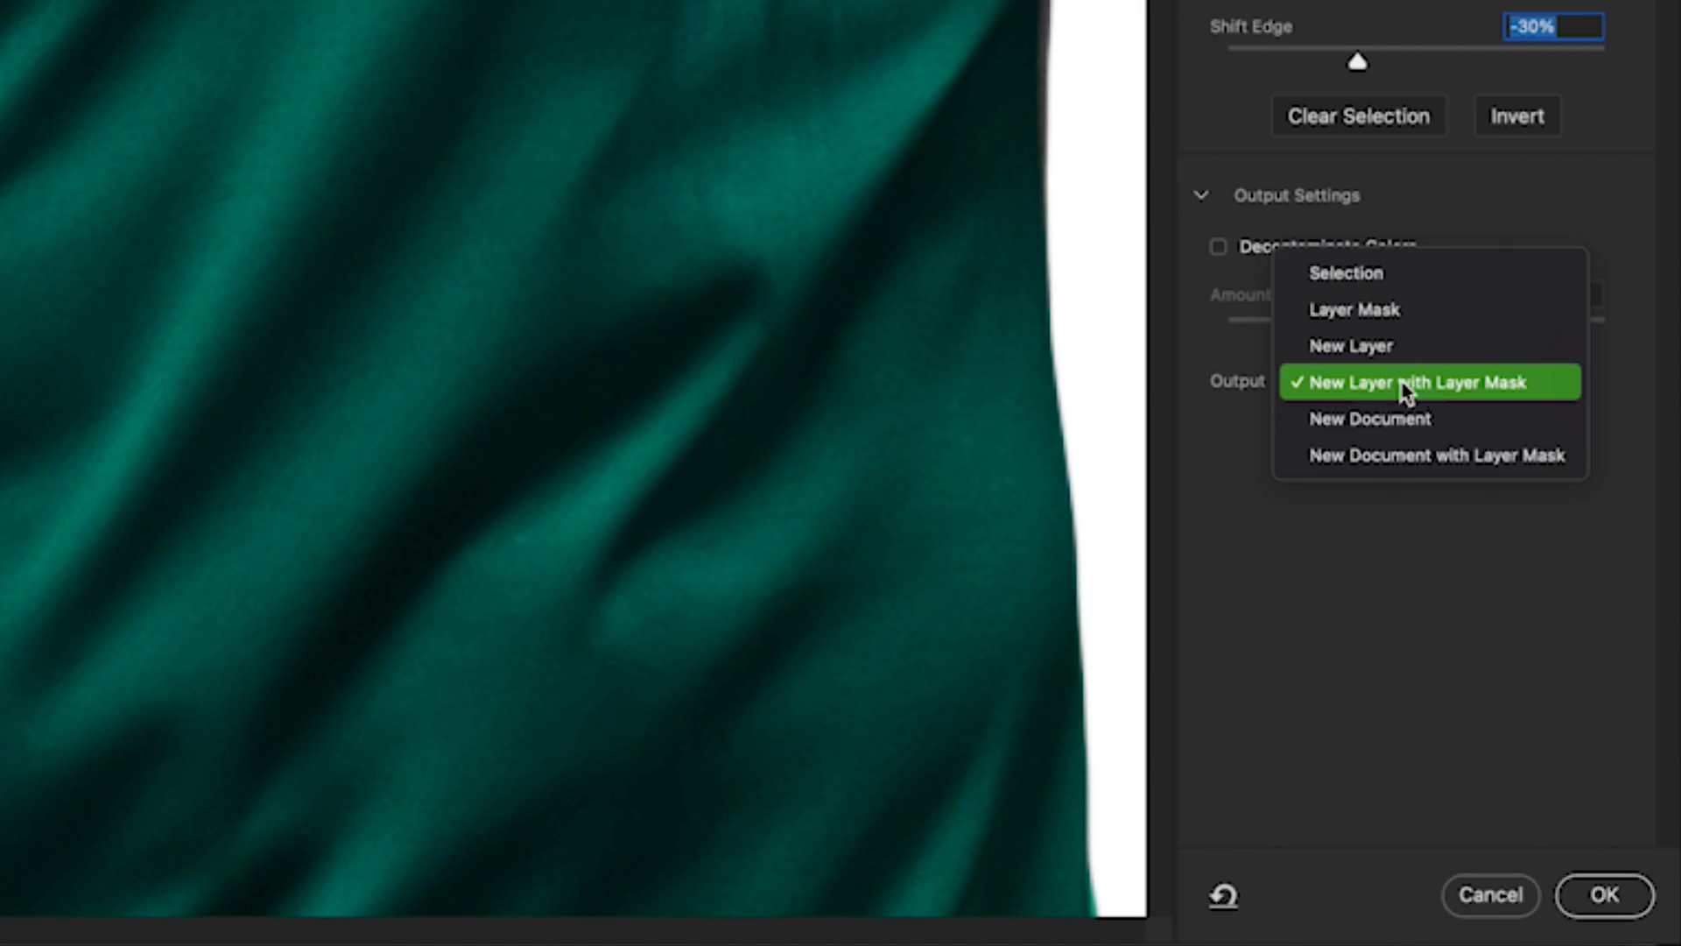
{"action": "left_click", "coordinate": [1426, 588]}
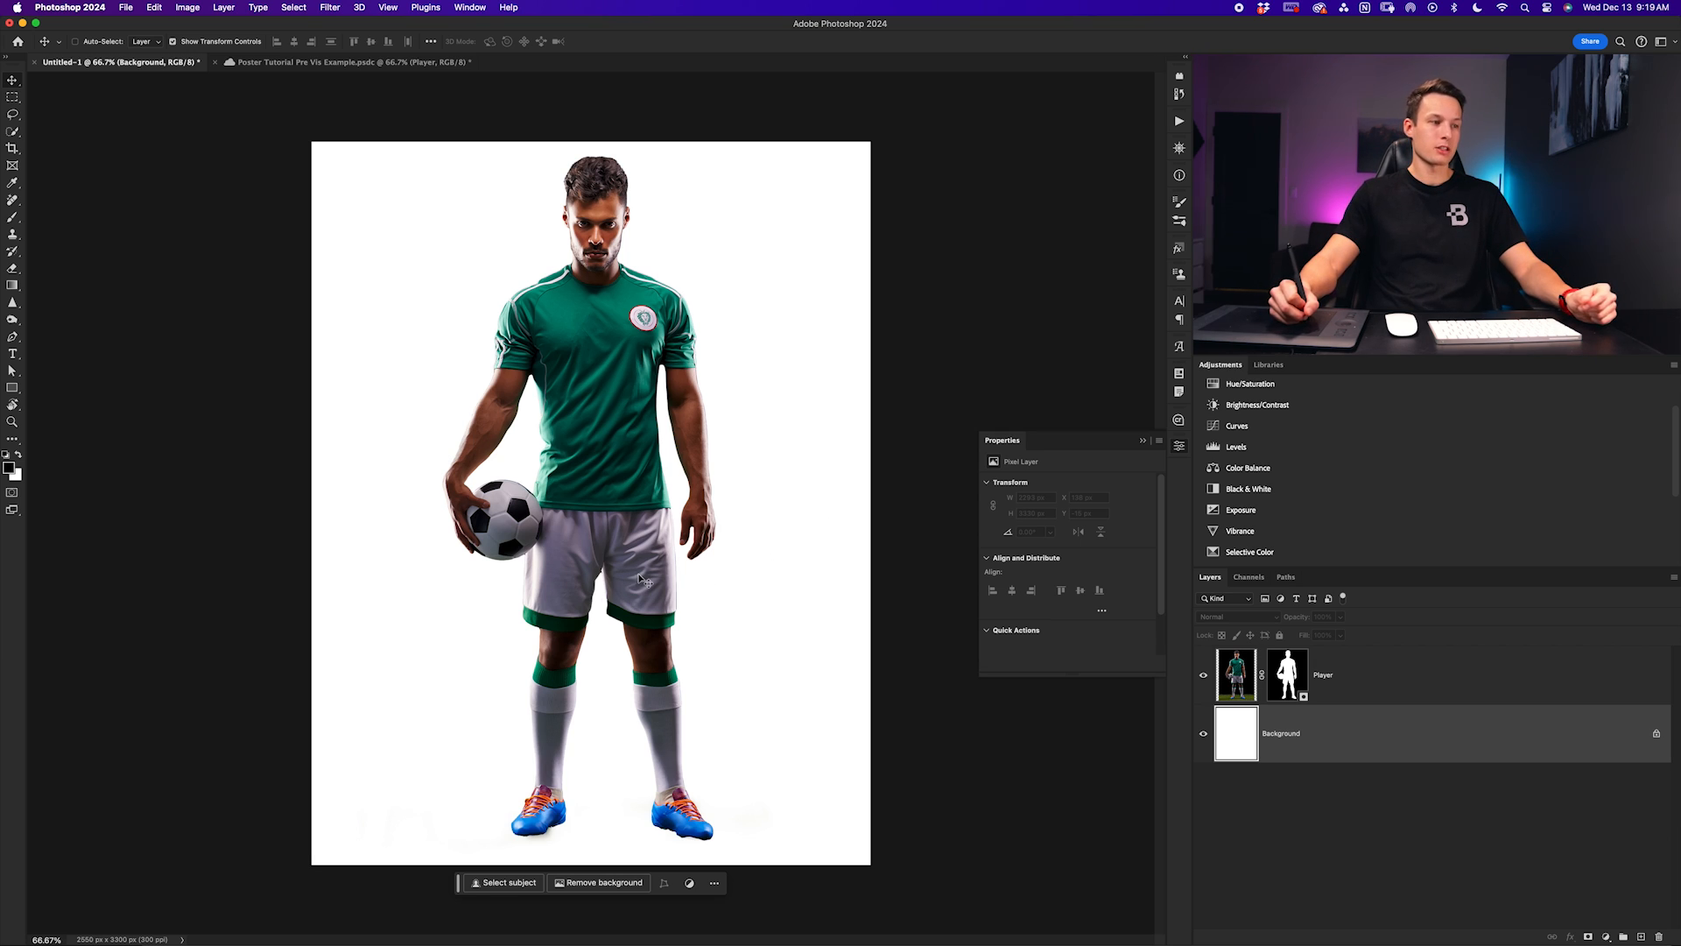
Place Poster Tutorial Images1.jpeg from the Finder folder Poster Tutorial Images onto the poster, between the Background and Player layers
{"action": "mouse_move", "coordinate": [600, 942]}
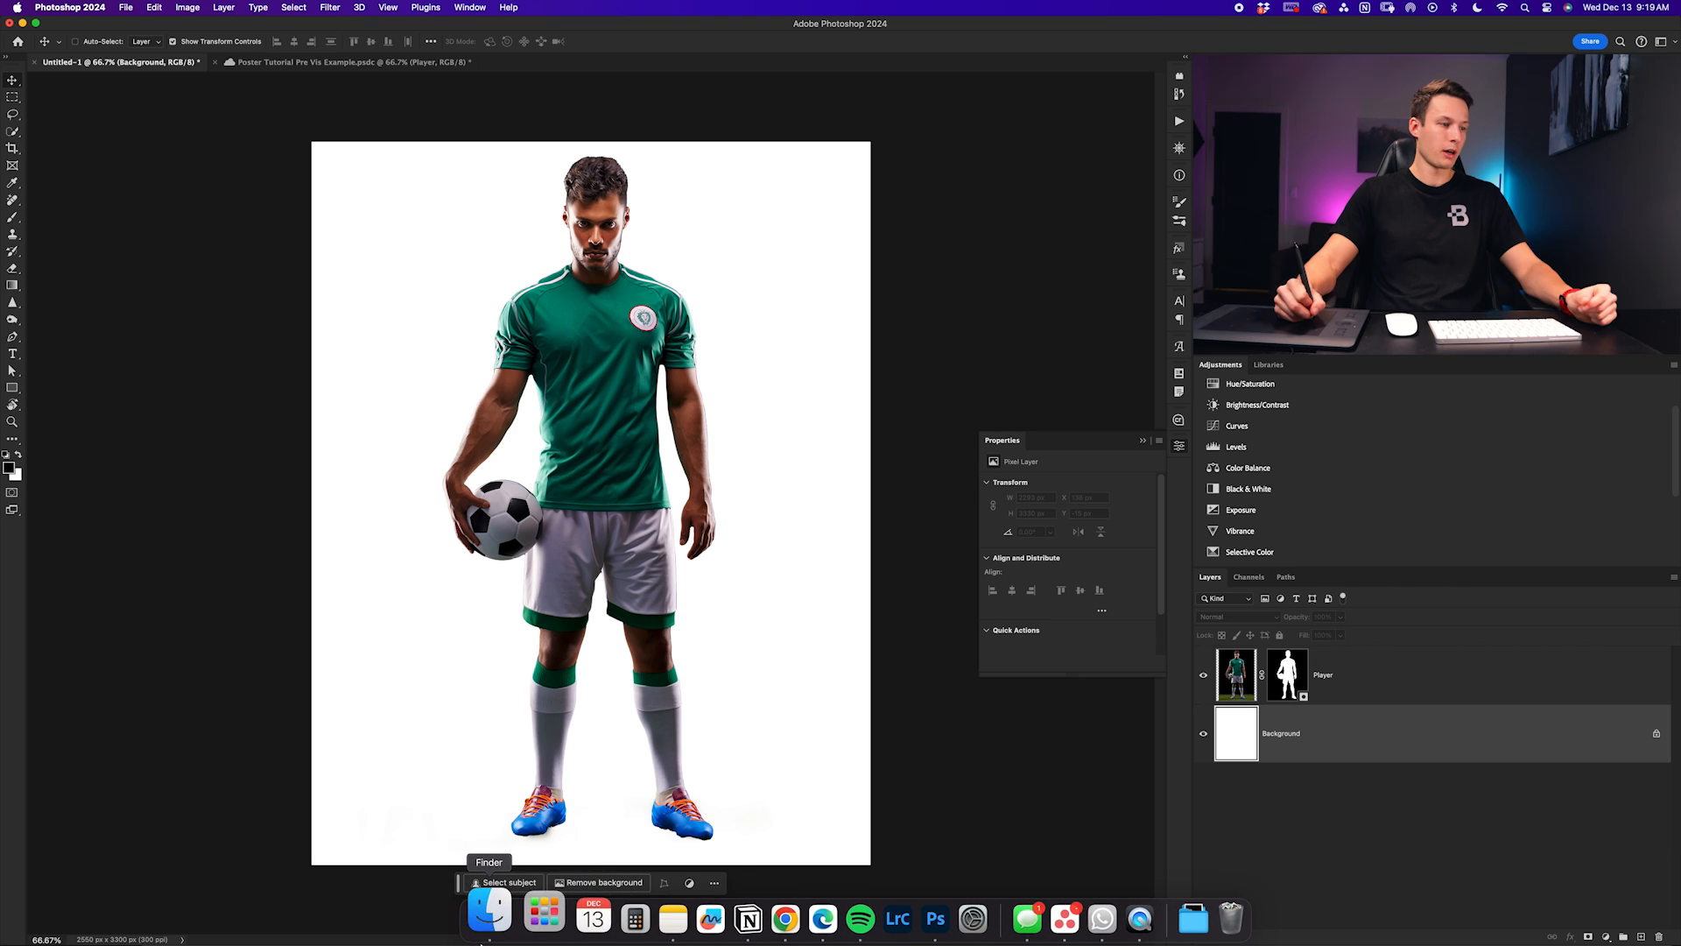
{"action": "left_click", "coordinate": [496, 918]}
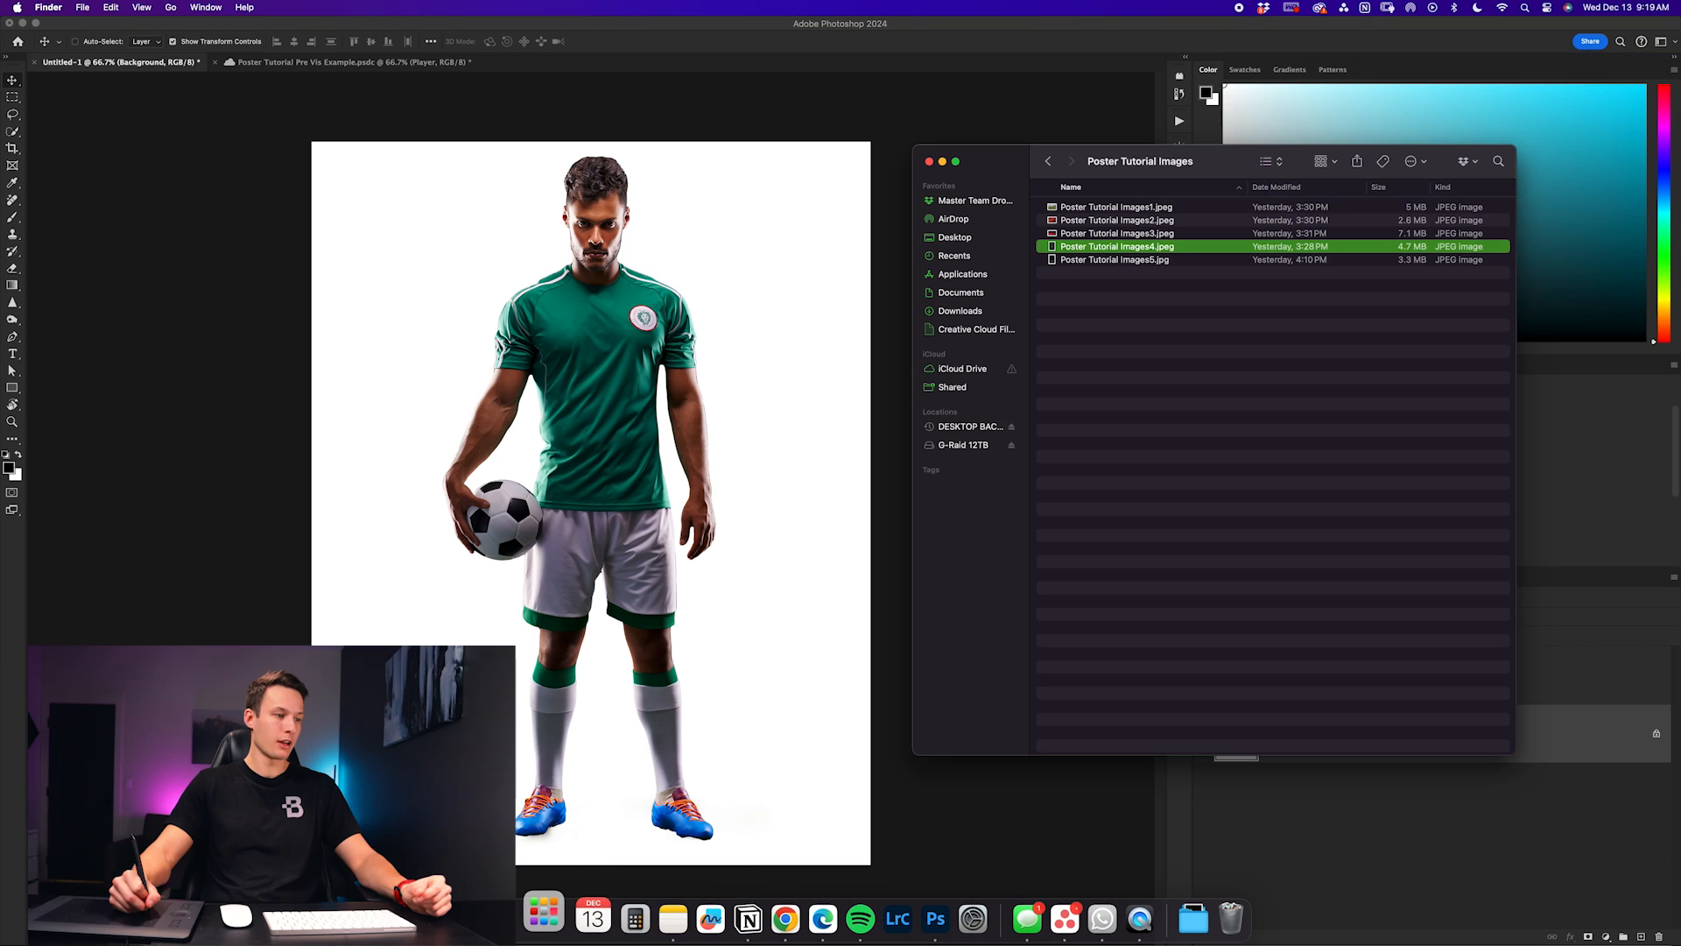
{"action": "left_click", "coordinate": [1127, 207]}
{"action": "left_click_drag", "start_coordinate": [1140, 211], "coordinate": [780, 443]}
Scale the placed field image to about 139% and position it behind the player so the grass fills the poster's lower part
{"action": "left_click_drag", "start_coordinate": [870, 689], "coordinate": [1128, 862]}
{"action": "left_click_drag", "start_coordinate": [870, 739], "coordinate": [908, 764]}
{"action": "left_click_drag", "start_coordinate": [356, 350], "coordinate": [105, 182]}
{"action": "mouse_move", "coordinate": [804, 603]}
{"action": "left_mouse_down"}
{"action": "mouse_move", "coordinate": [846, 652]}
{"action": "mouse_move", "coordinate": [786, 625]}
{"action": "left_mouse_up"}
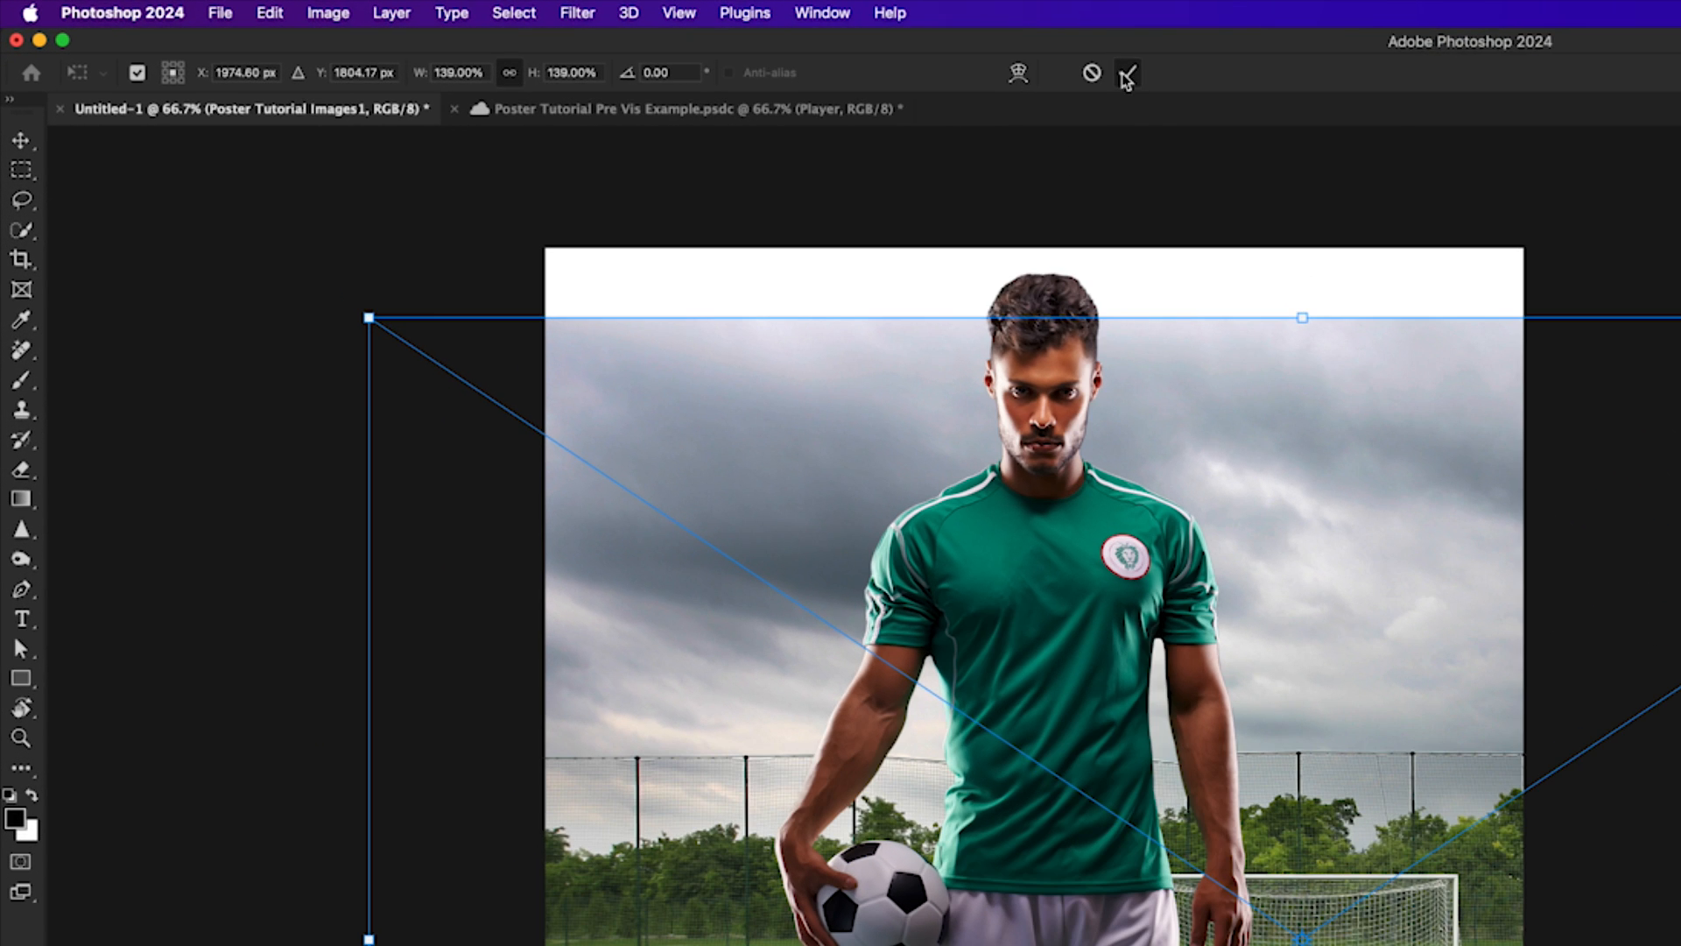
{"action": "left_click", "coordinate": [645, 41]}
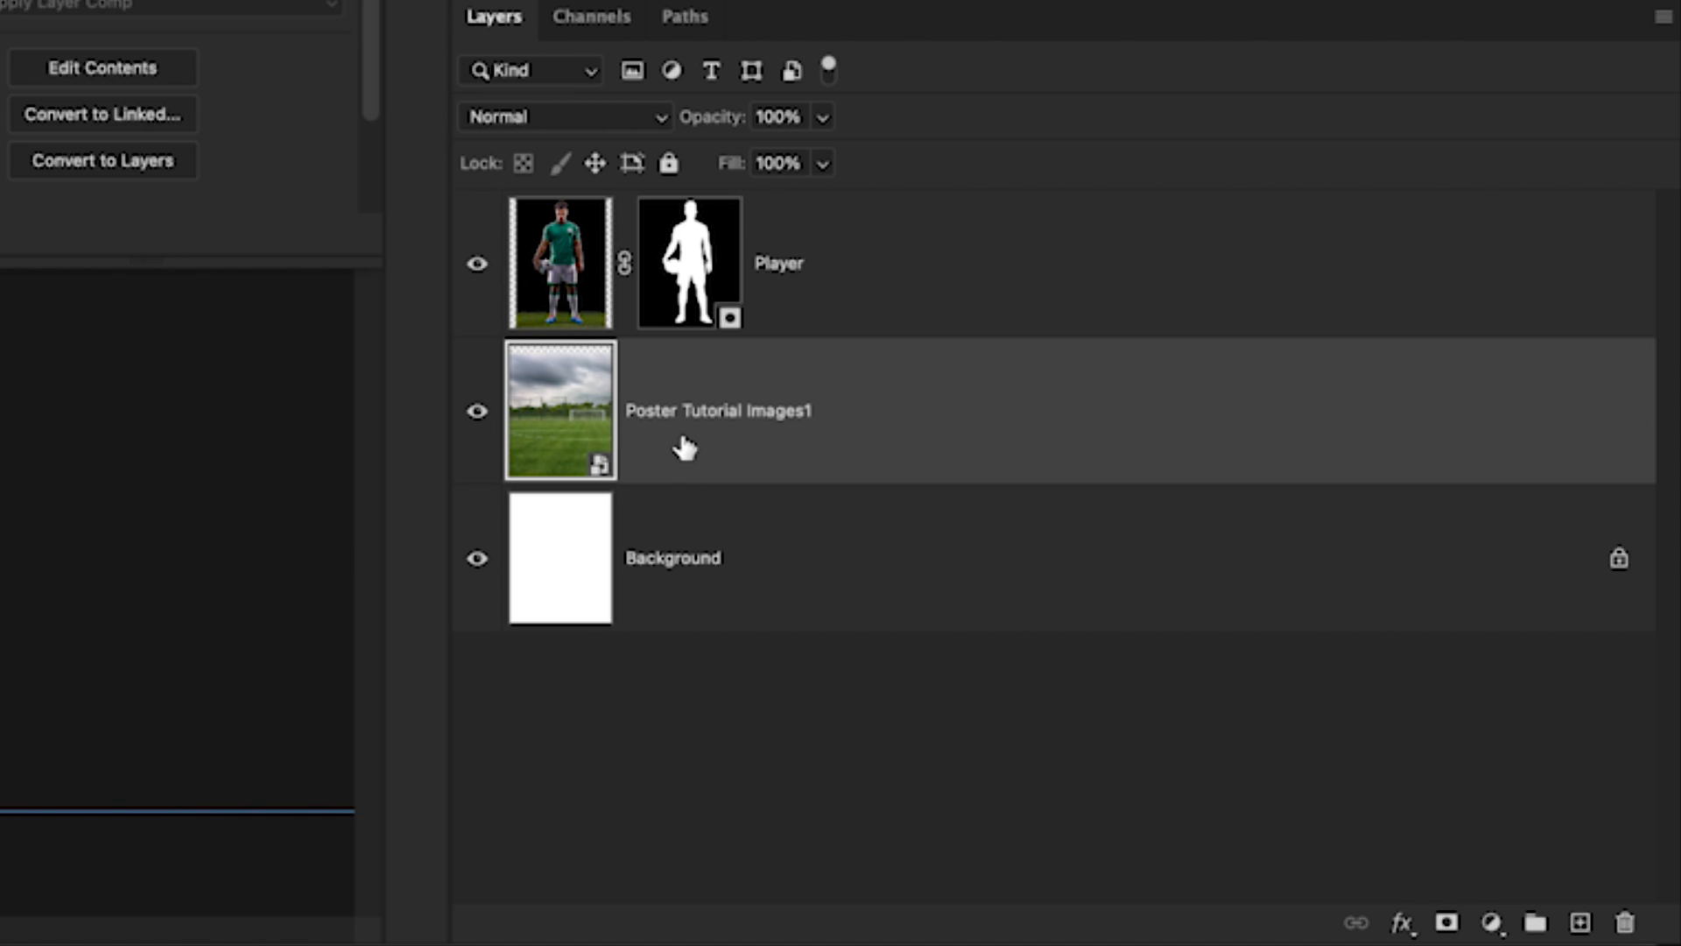
Rename the Poster Tutorial Images1 layer as Field
{"action": "double_click", "coordinate": [767, 410]}
{"action": "type", "text": "Field"}
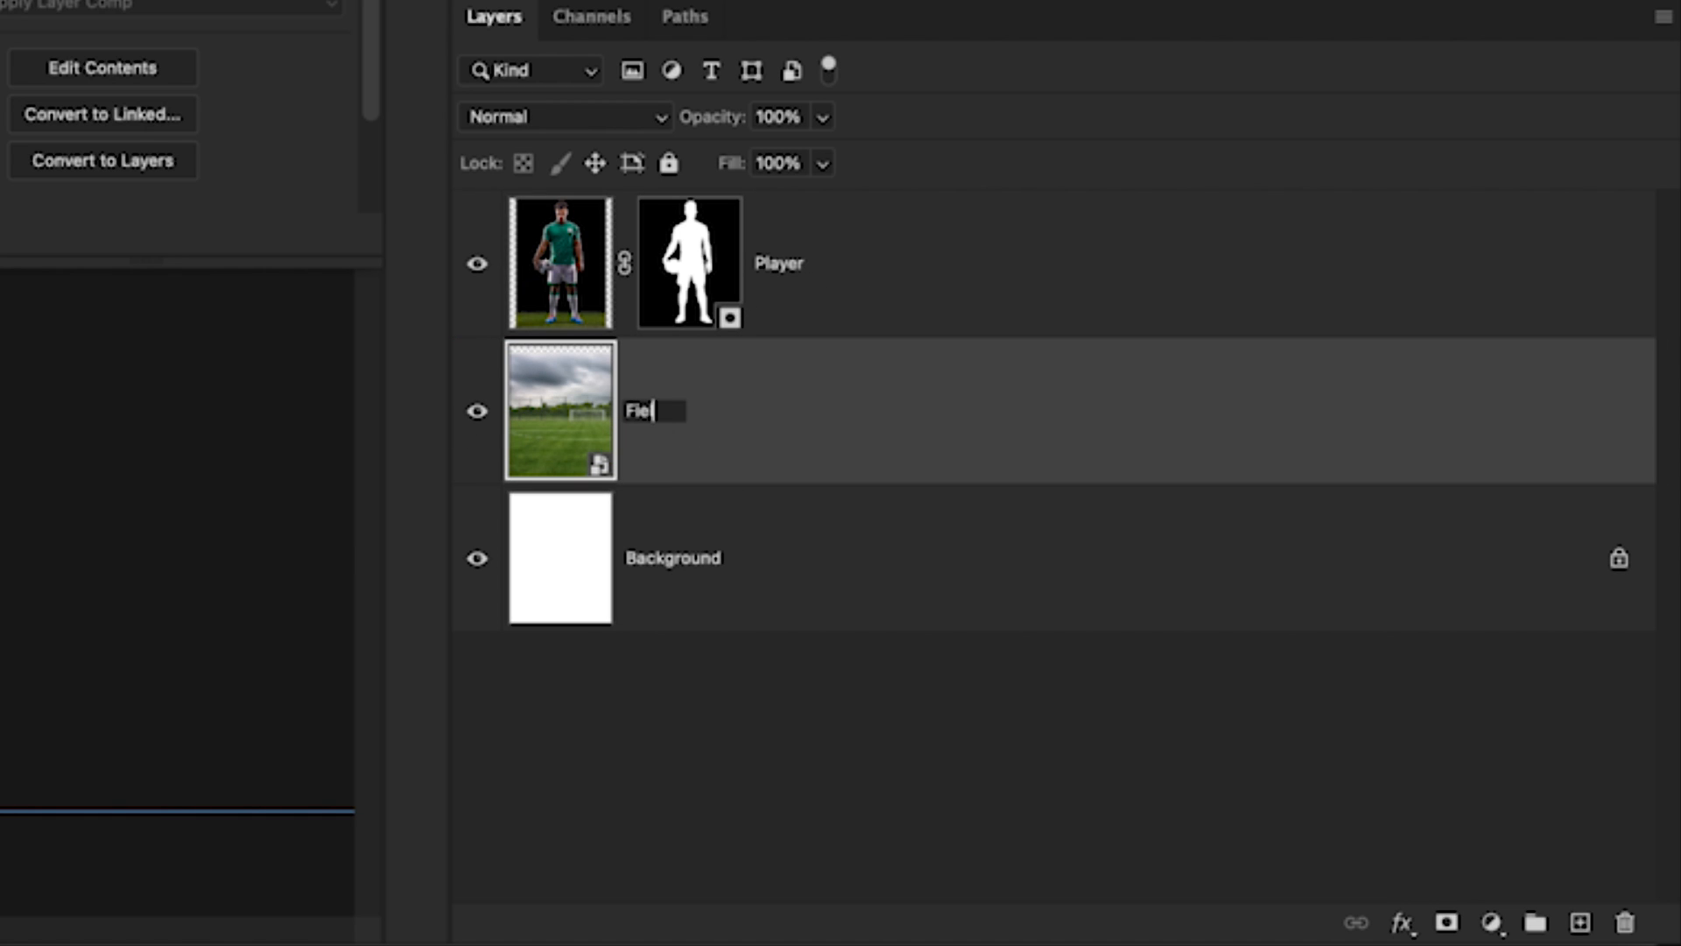
{"action": "key", "text": "Return"}
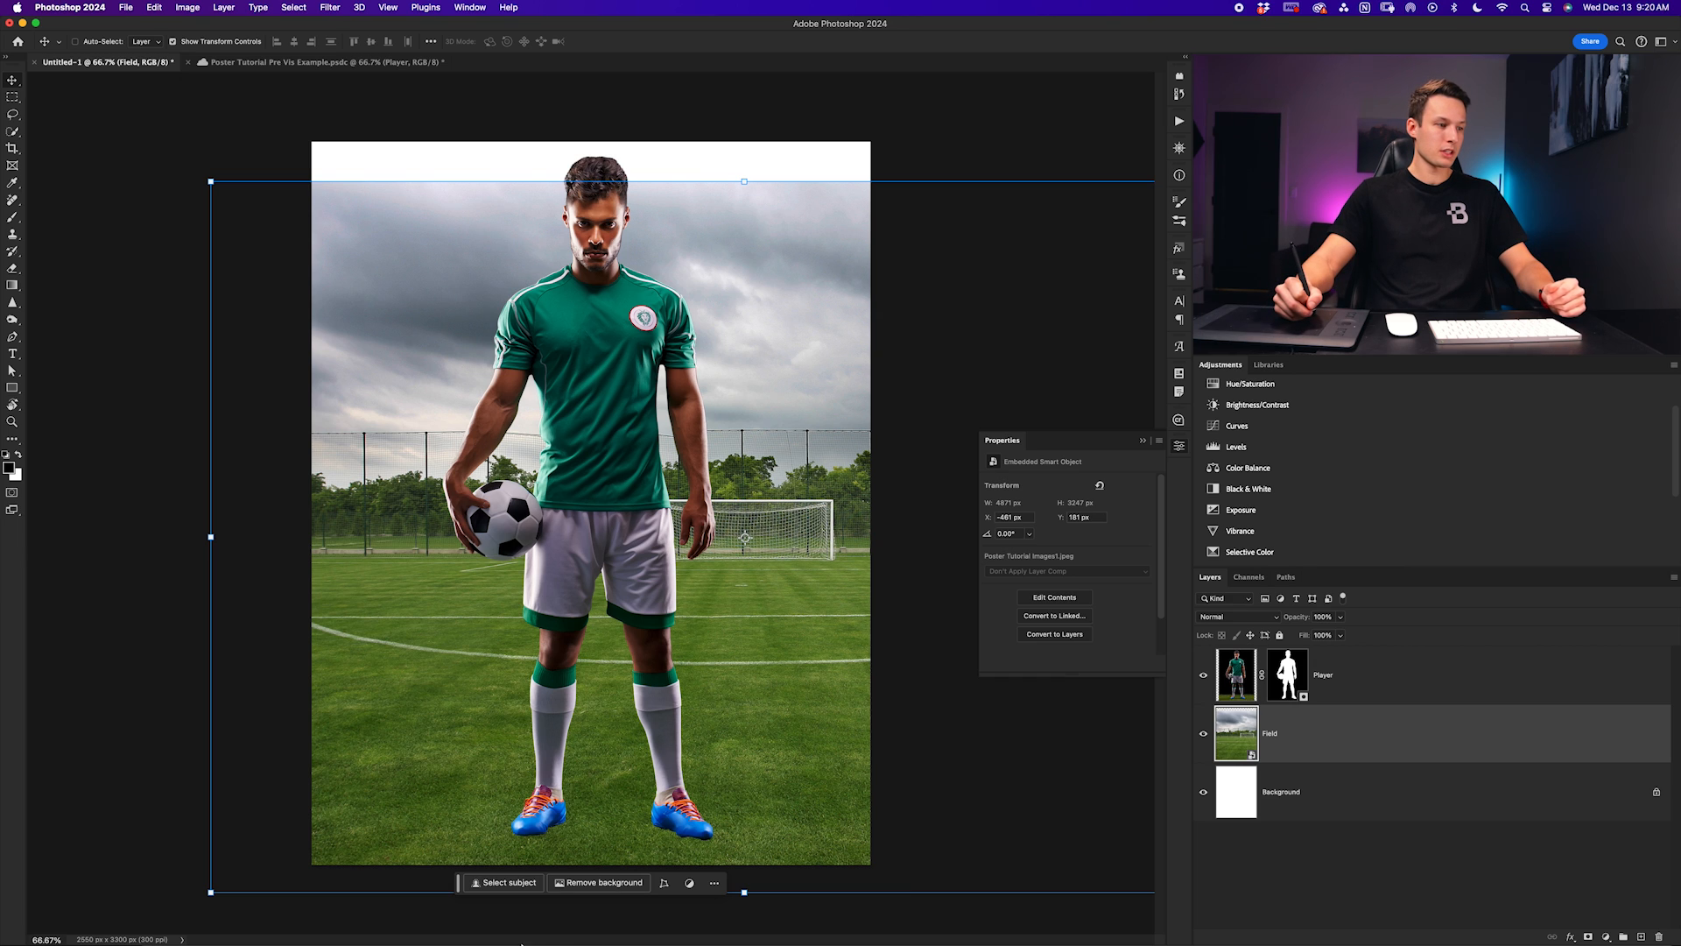
Place the crowd images Poster Tutorial Images2.jpeg and Poster Tutorial Images3.jpeg from Finder above the Field layer
{"action": "left_click", "coordinate": [495, 932]}
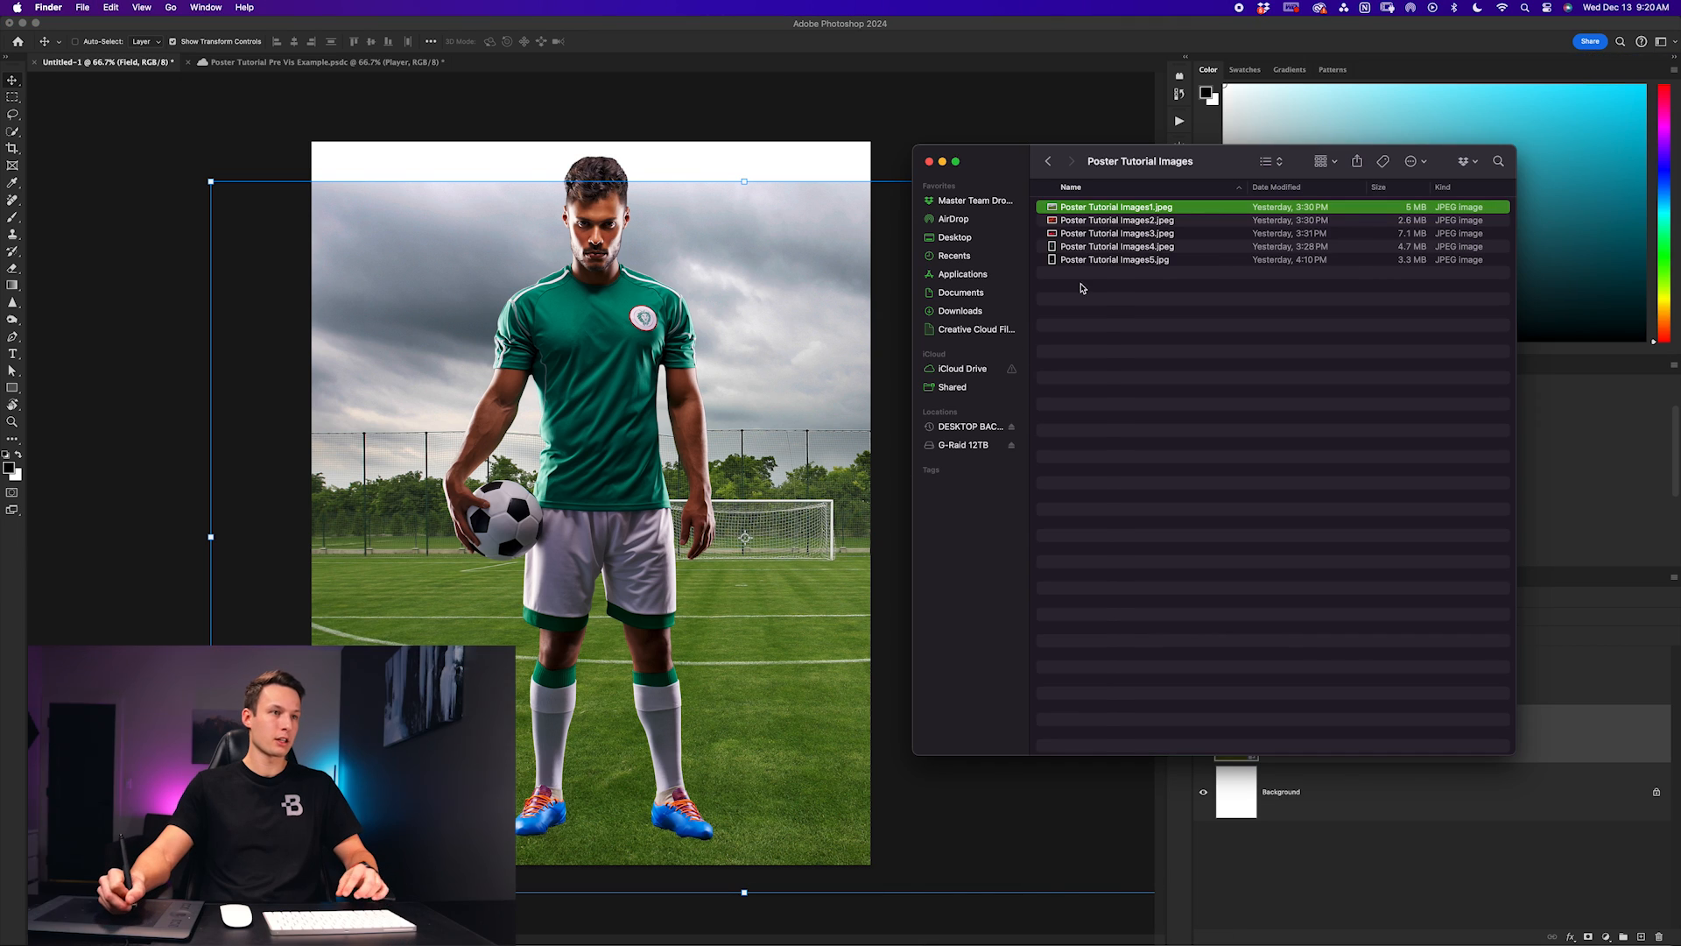
{"action": "left_click", "coordinate": [1121, 233]}
{"action": "left_click", "coordinate": [1142, 221], "text": "super"}
{"action": "left_click_drag", "start_coordinate": [1229, 239], "coordinate": [703, 396]}
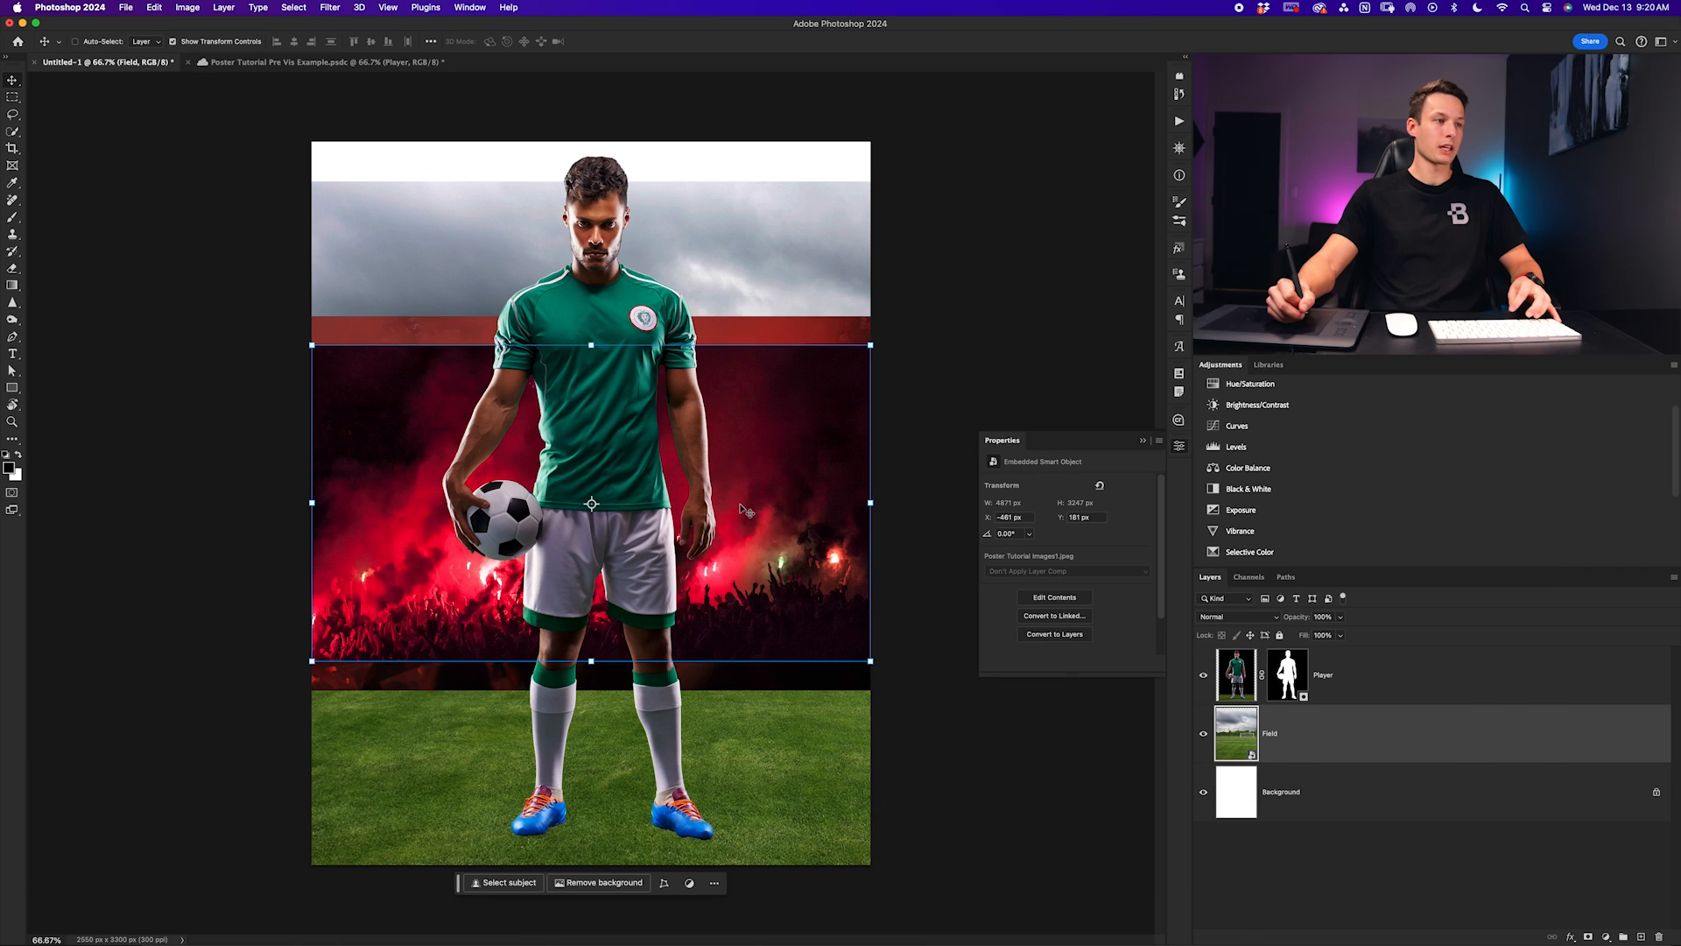
{"action": "key", "text": "Return"}
Move the Poster Tutorial Images3 crowd to the poster's upper right and enlarge it to about 3288 px wide
{"action": "left_click_drag", "start_coordinate": [727, 619], "coordinate": [861, 412]}
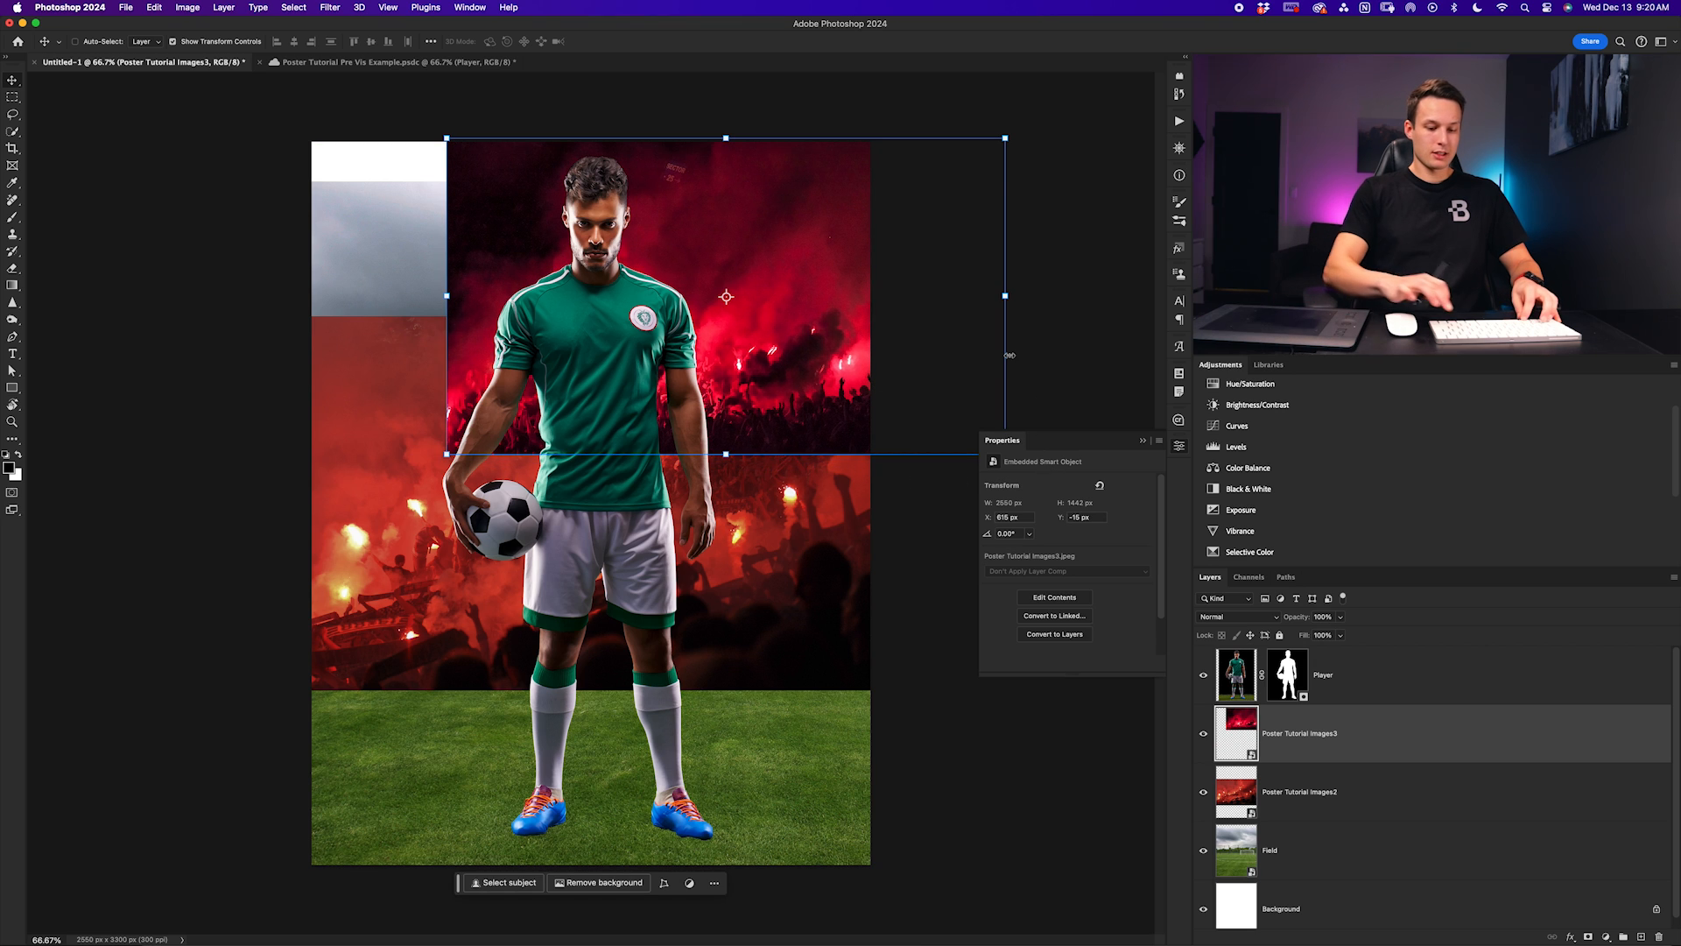
{"action": "key", "text": "super+minus"}
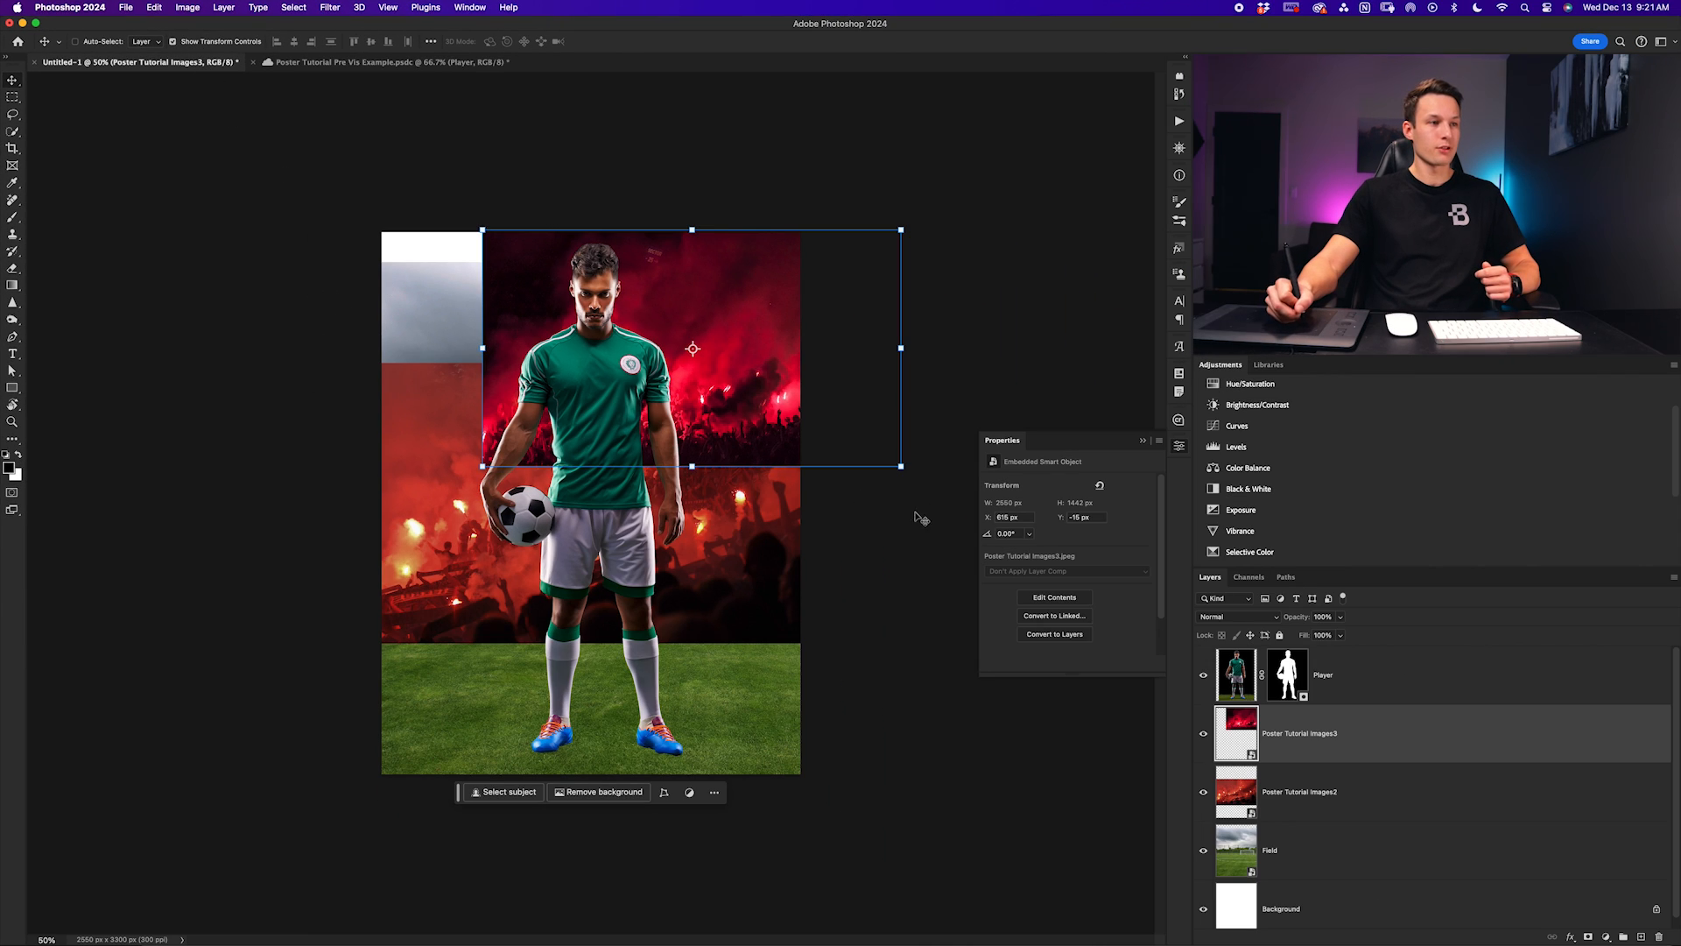
{"action": "left_click_drag", "start_coordinate": [900, 464], "coordinate": [1017, 551]}
{"action": "left_click_drag", "start_coordinate": [777, 460], "coordinate": [773, 440]}
{"action": "mouse_move", "coordinate": [768, 285]}
{"action": "left_mouse_down"}
{"action": "mouse_move", "coordinate": [770, 315]}
{"action": "mouse_move", "coordinate": [743, 303]}
{"action": "left_mouse_up"}
{"action": "left_click", "coordinate": [645, 42]}
Flip the Poster Tutorial Images2 crowd layer horizontally with Free Transform
{"action": "left_click", "coordinate": [867, 563]}
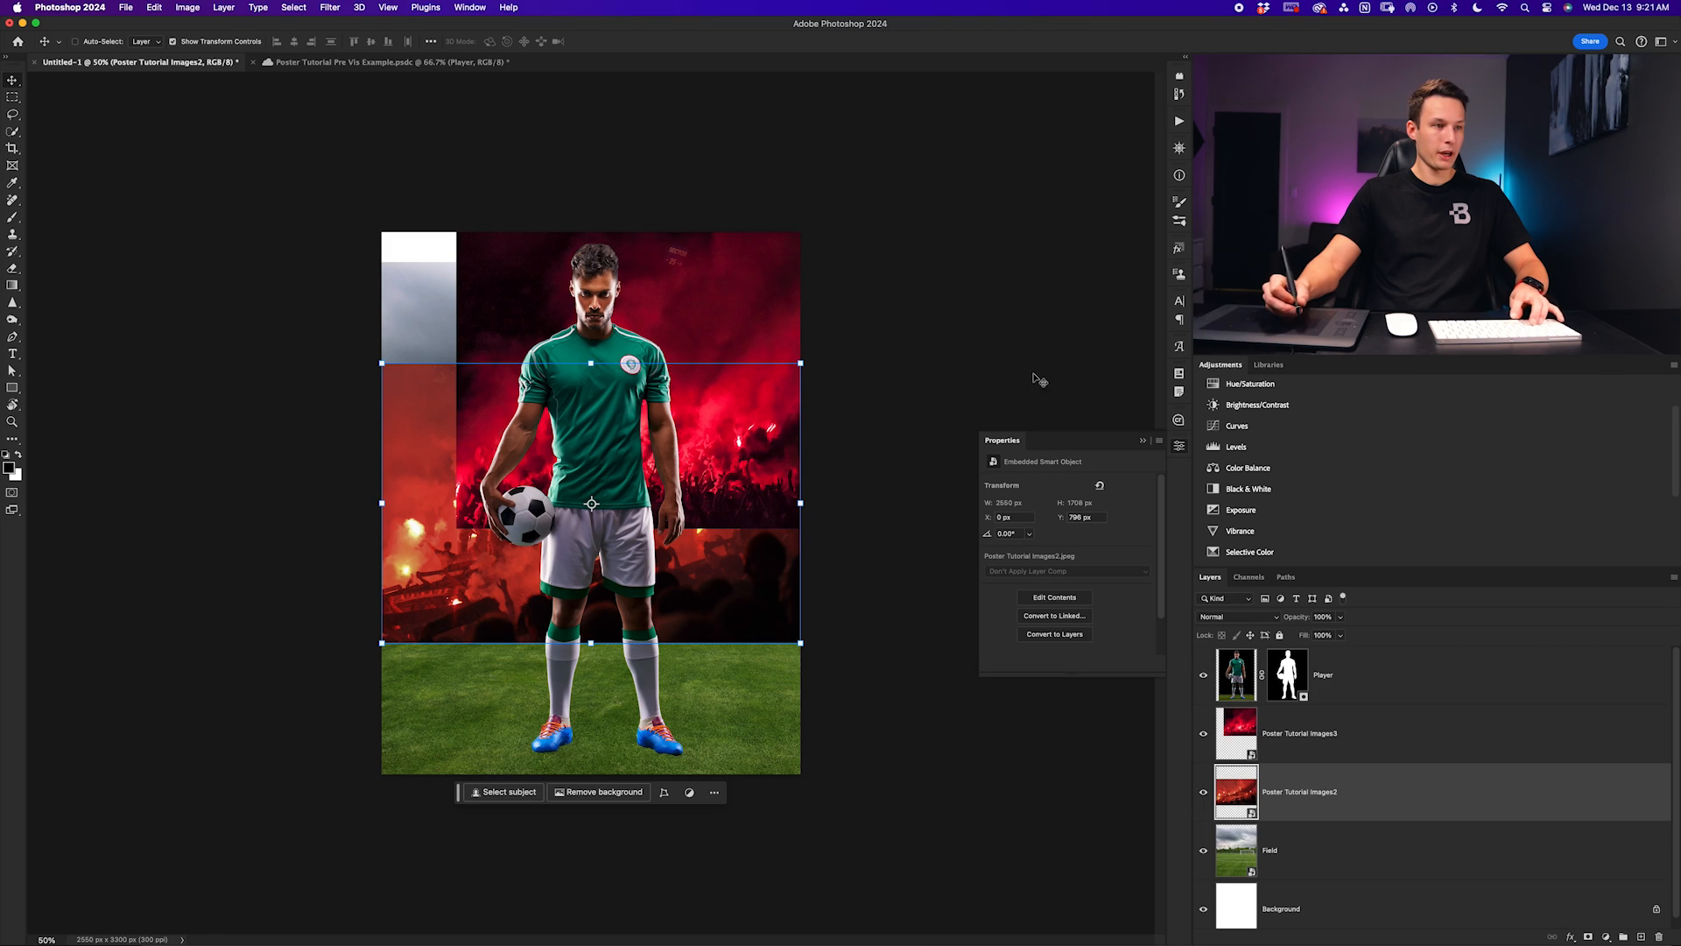
{"action": "key", "text": "super+t"}
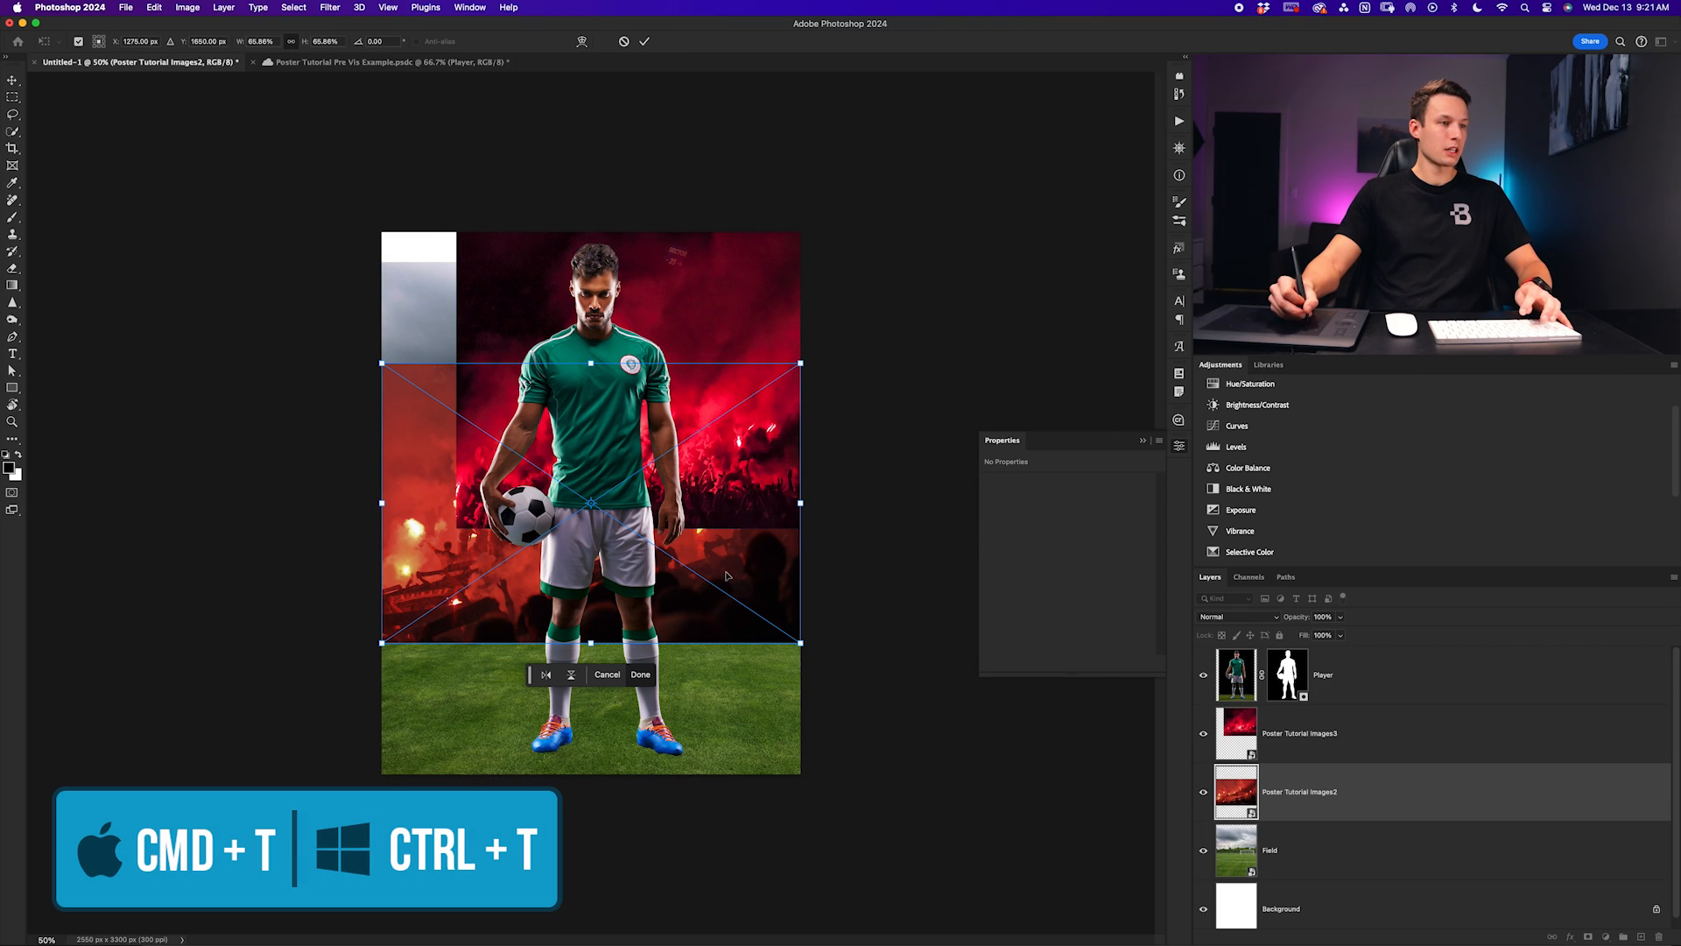
{"action": "right_click", "coordinate": [737, 558]}
{"action": "left_click", "coordinate": [967, 898]}
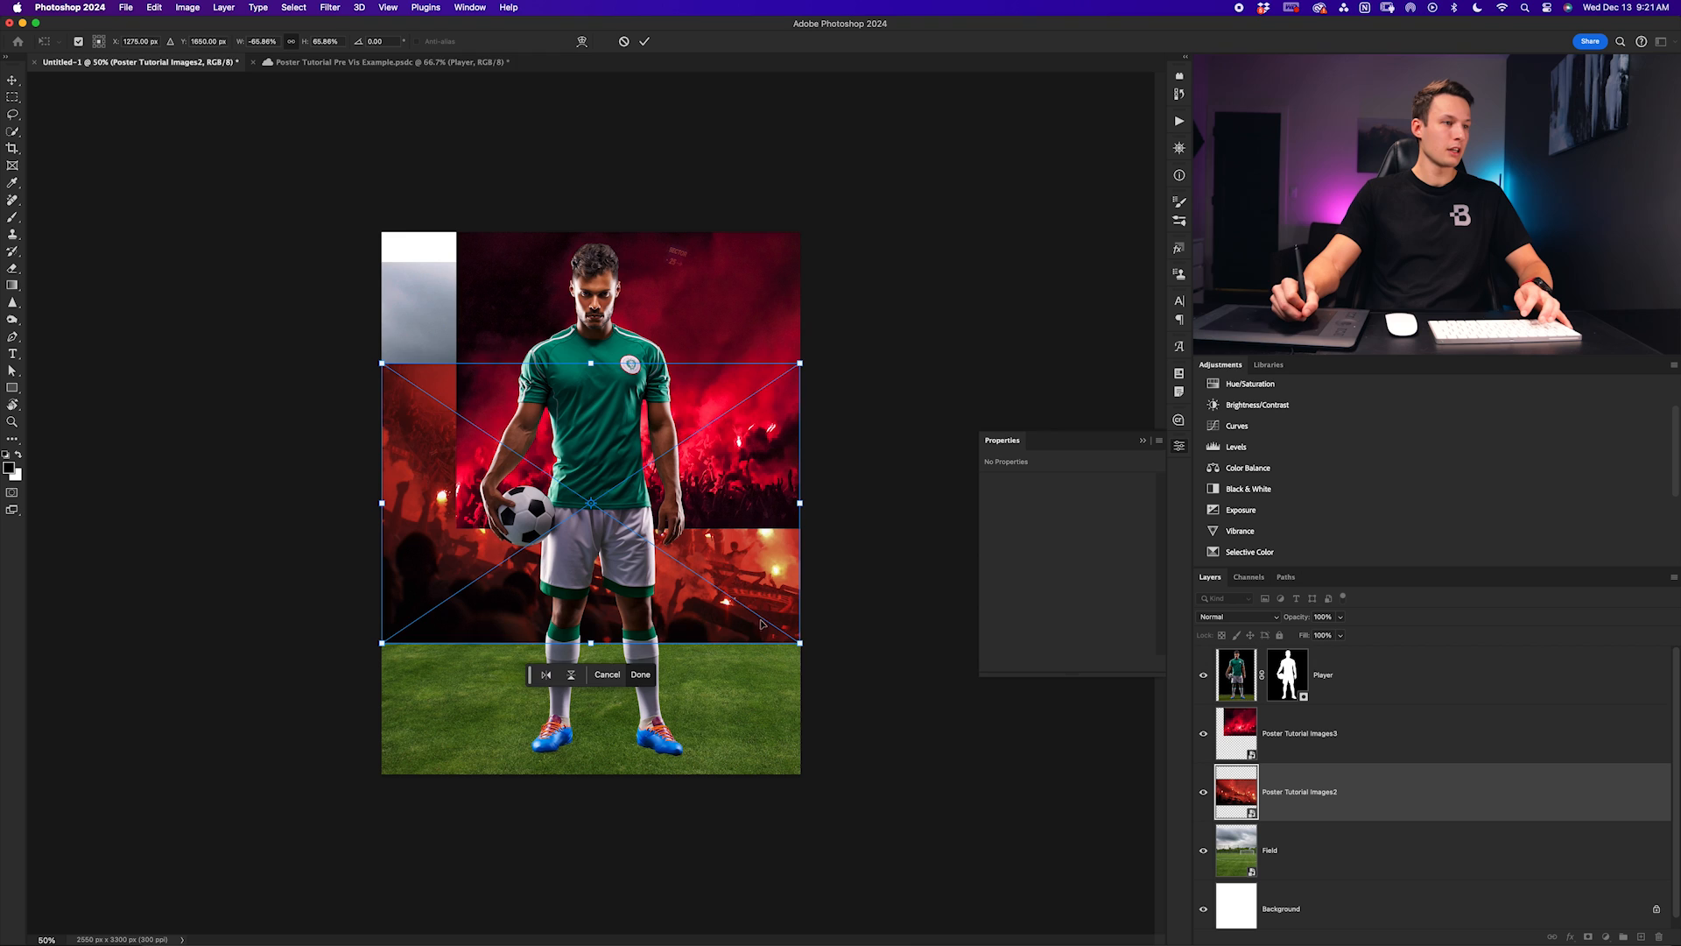
Move the flipped crowd image up behind the player and scale it to about 69.44% to cover the poster's upper left
{"action": "left_click_drag", "start_coordinate": [762, 623], "coordinate": [725, 493]}
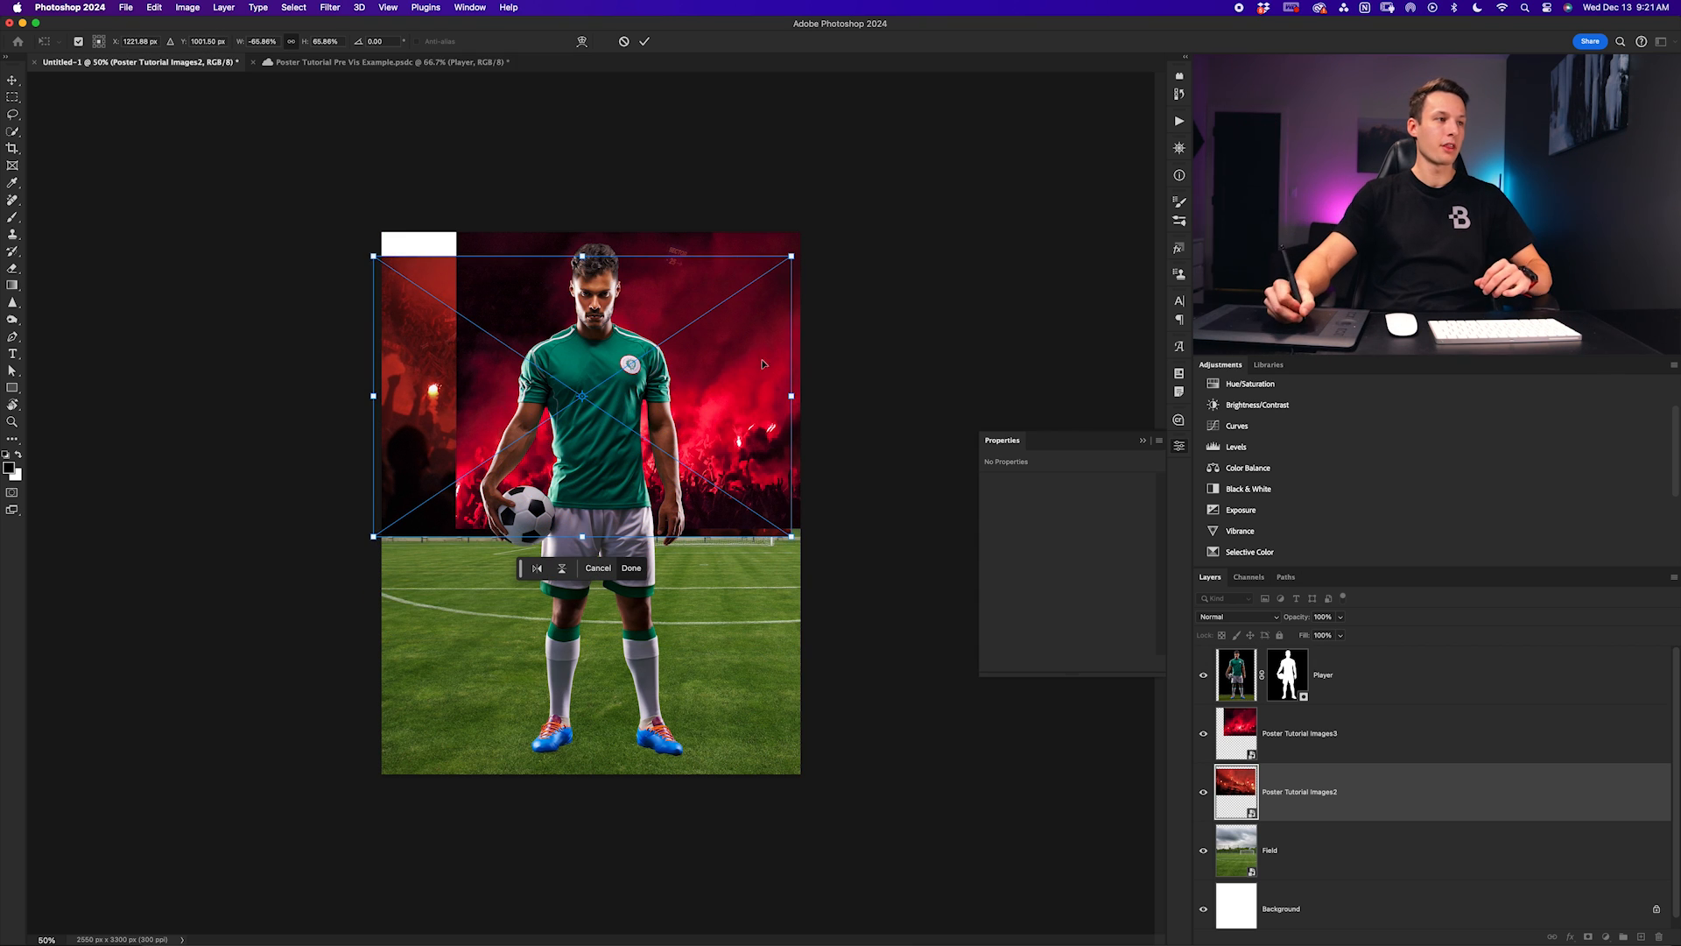
{"action": "left_click_drag", "start_coordinate": [483, 445], "coordinate": [471, 425]}
{"action": "left_click_drag", "start_coordinate": [779, 238], "coordinate": [802, 221]}
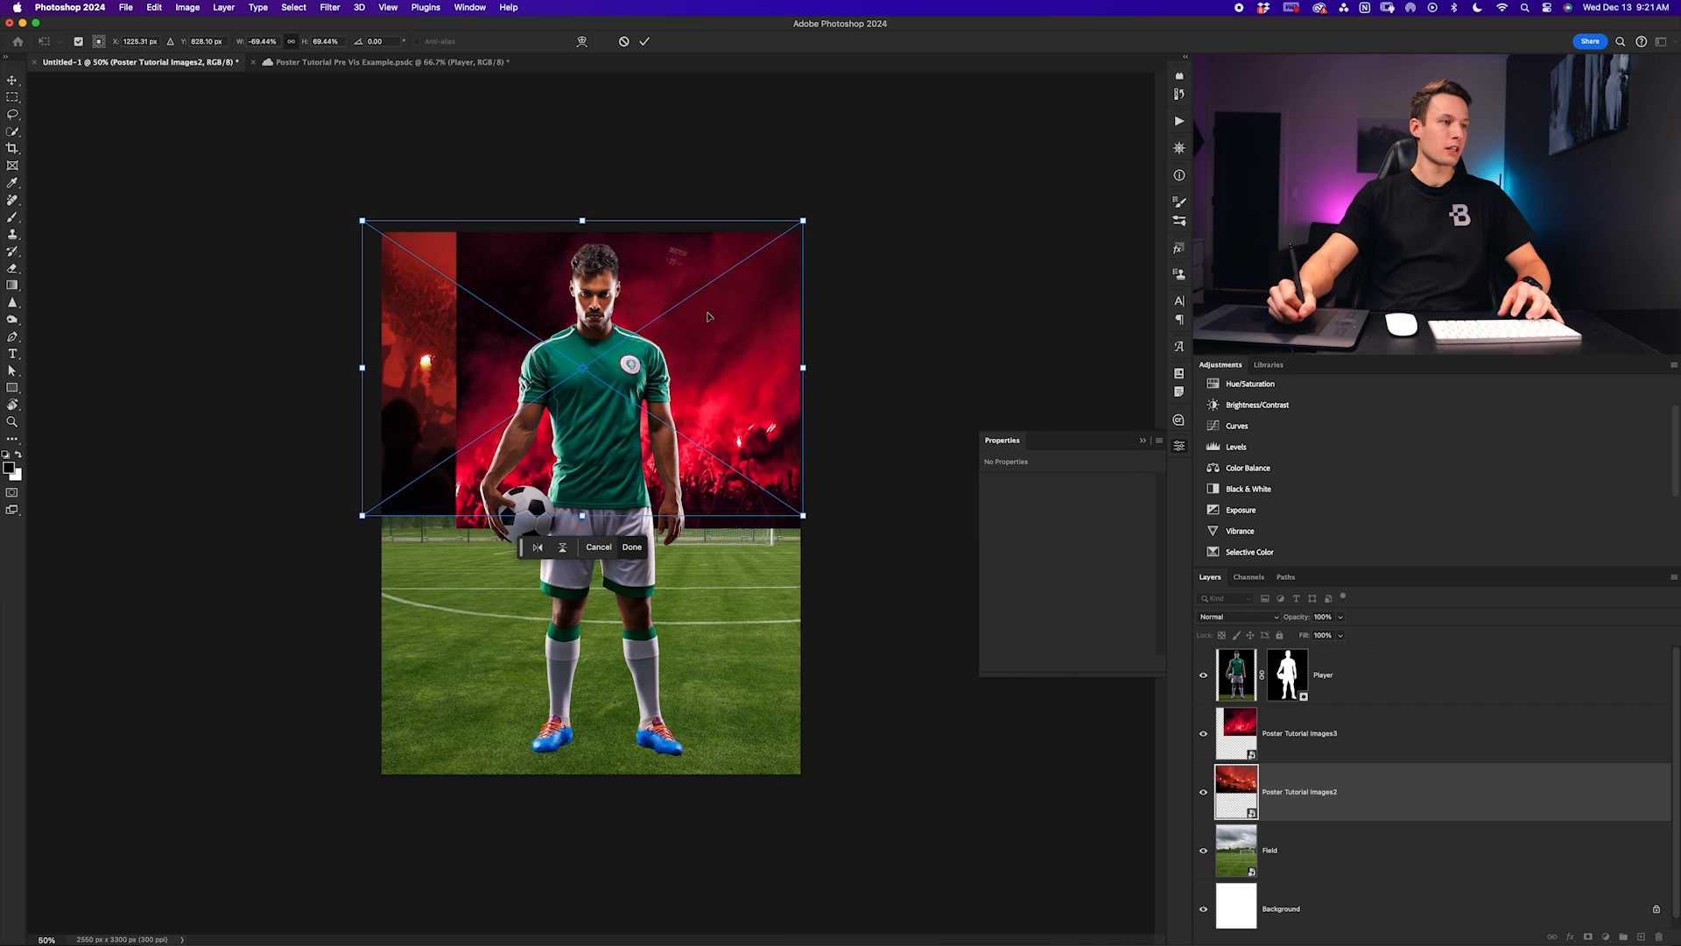
{"action": "left_click", "coordinate": [644, 41]}
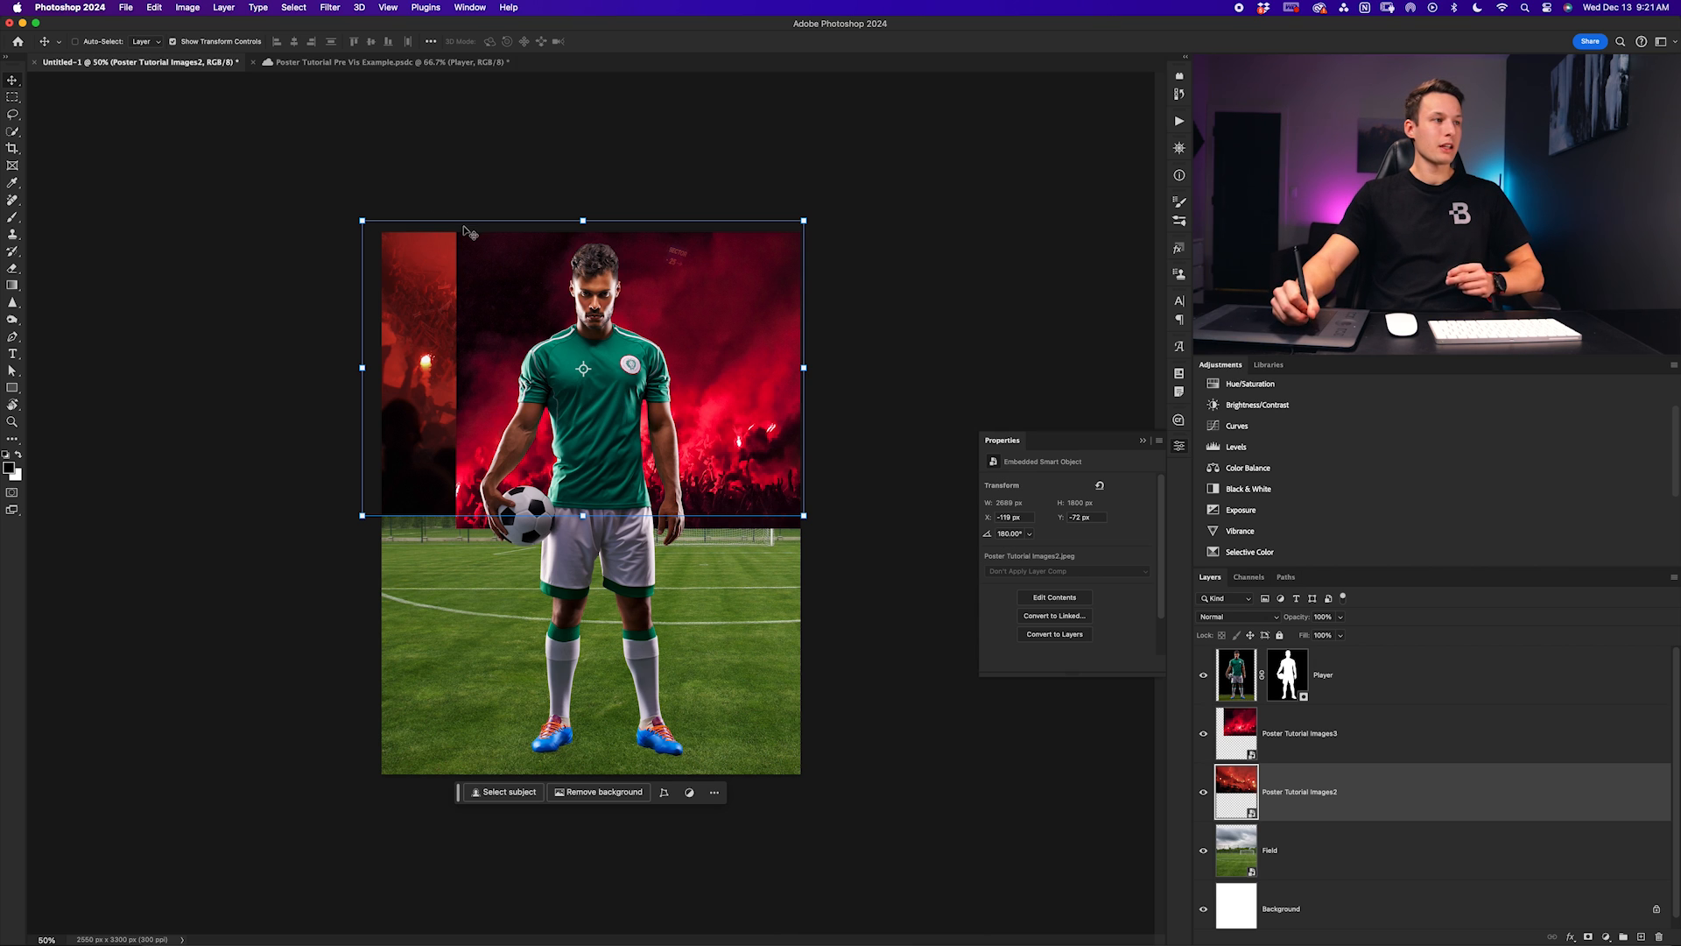
Rename the Poster Tutorial Images3 layer as Right Crowd and the Poster Tutorial Images2 layer as Left Crowd
{"action": "left_click", "coordinate": [1240, 738]}
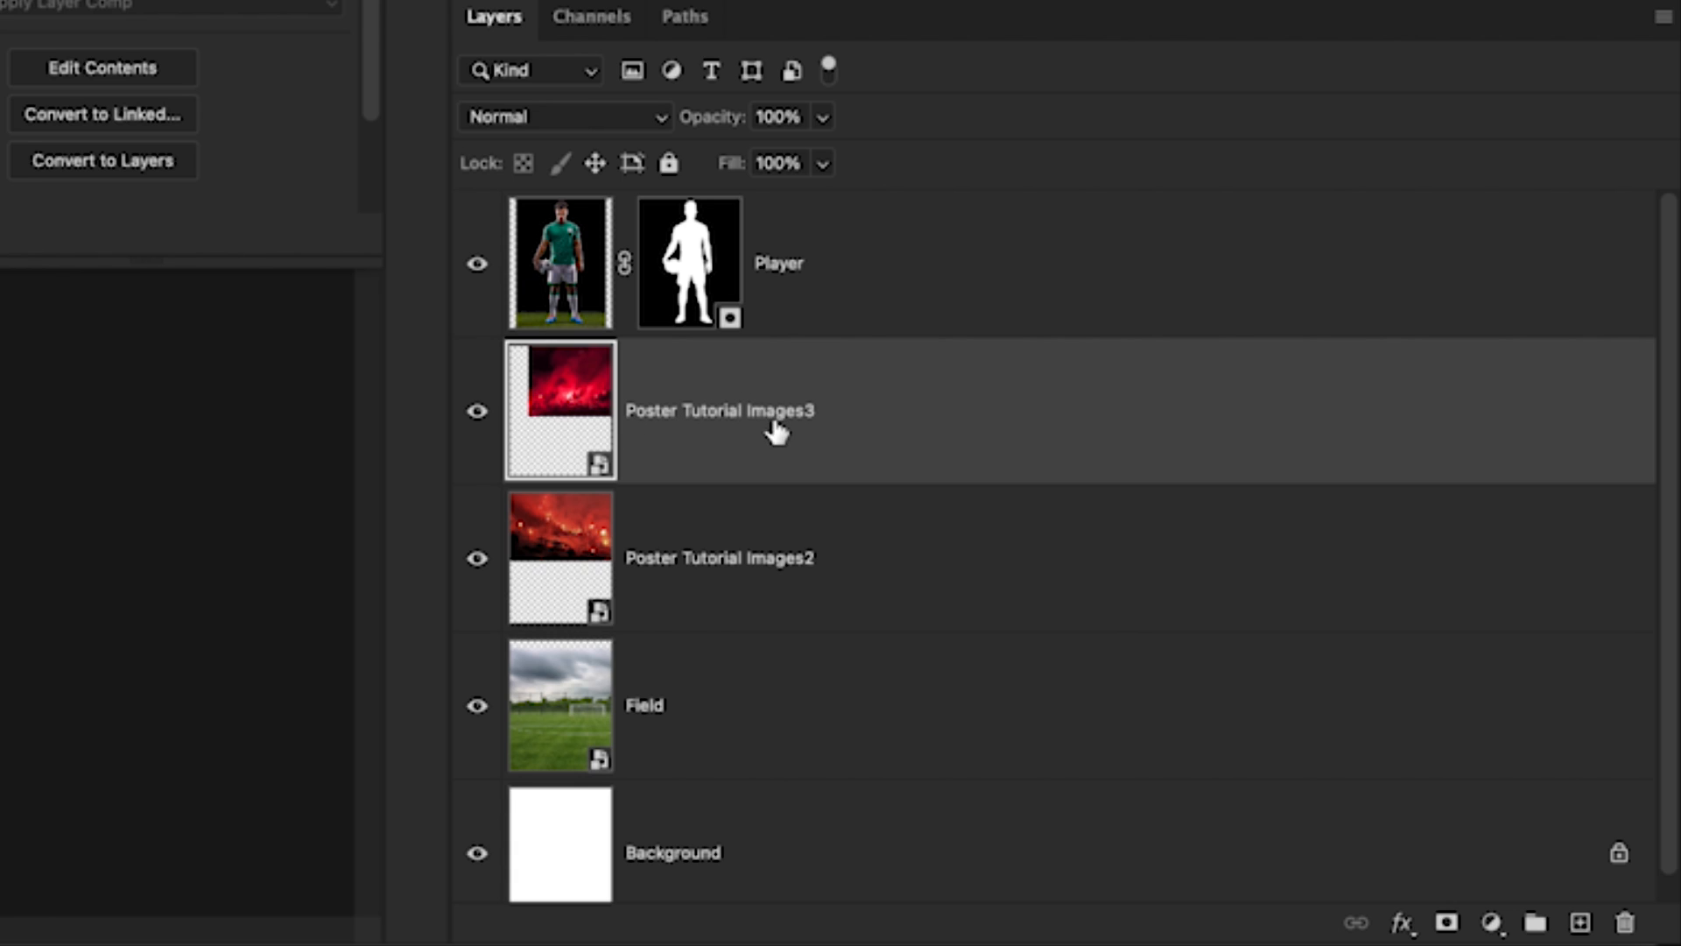
{"action": "double_click", "coordinate": [776, 430]}
{"action": "type", "text": "Pight Crowd"}
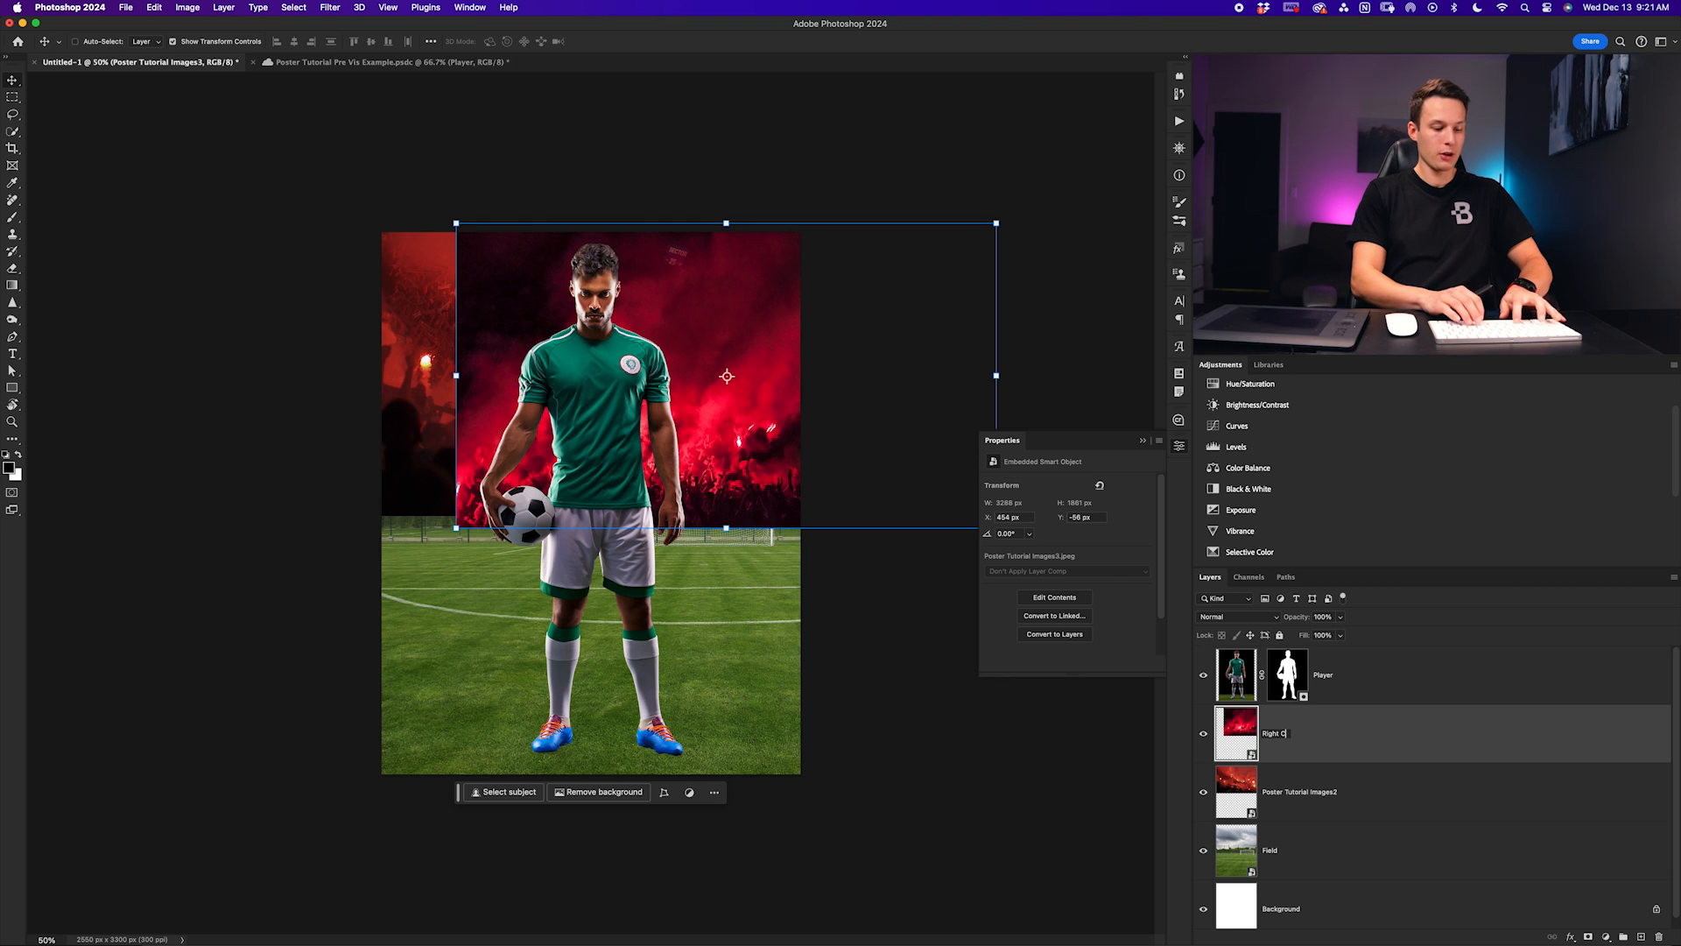
{"action": "key", "text": "Return"}
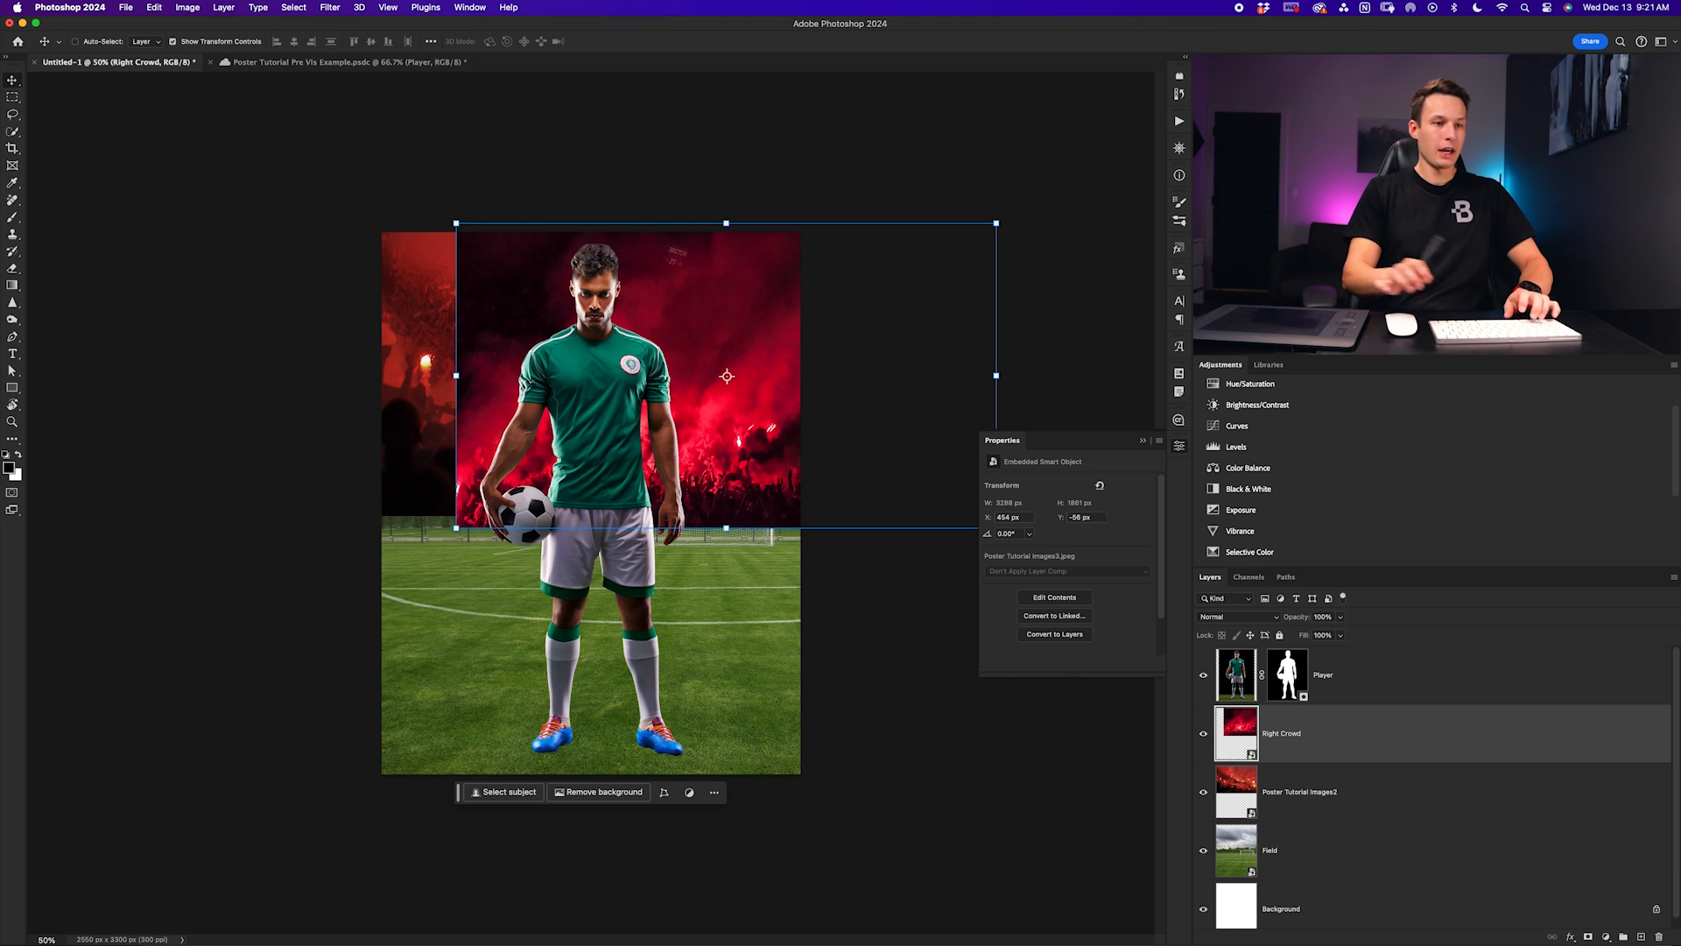
{"action": "double_click", "coordinate": [1300, 795]}
{"action": "type", "text": "Left Crowd"}
{"action": "key", "text": "Return"}
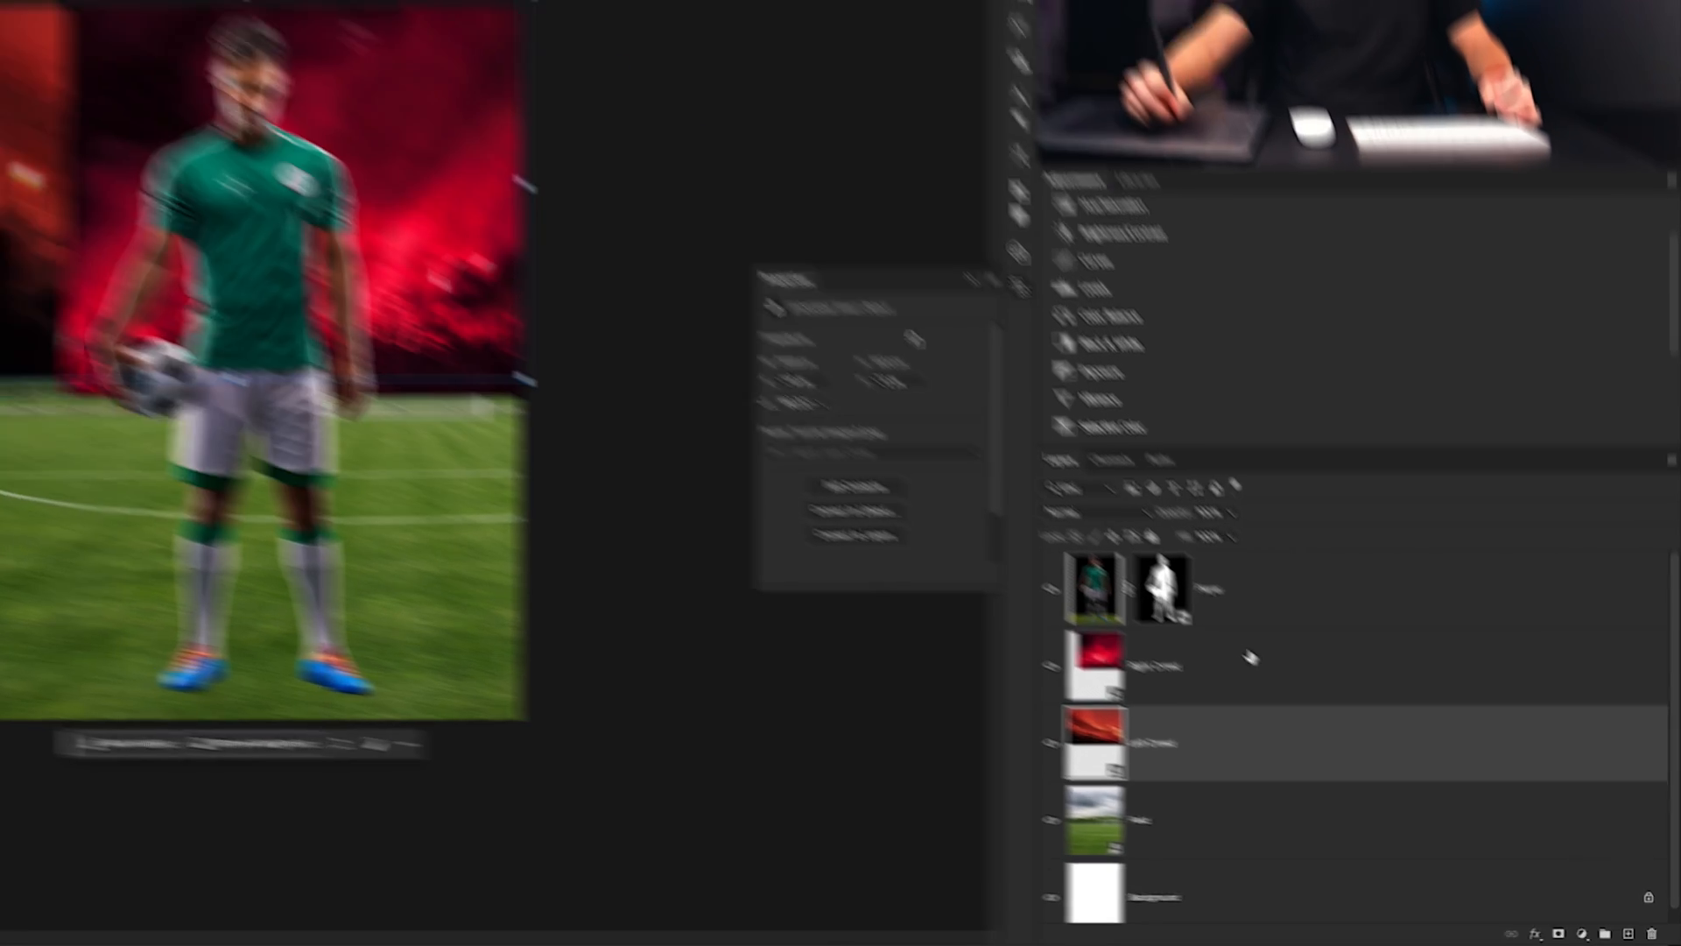
Add a layer mask to the Right Crowd layer and choose the Soft Round brush for painting on it
{"action": "left_click", "coordinate": [1270, 669]}
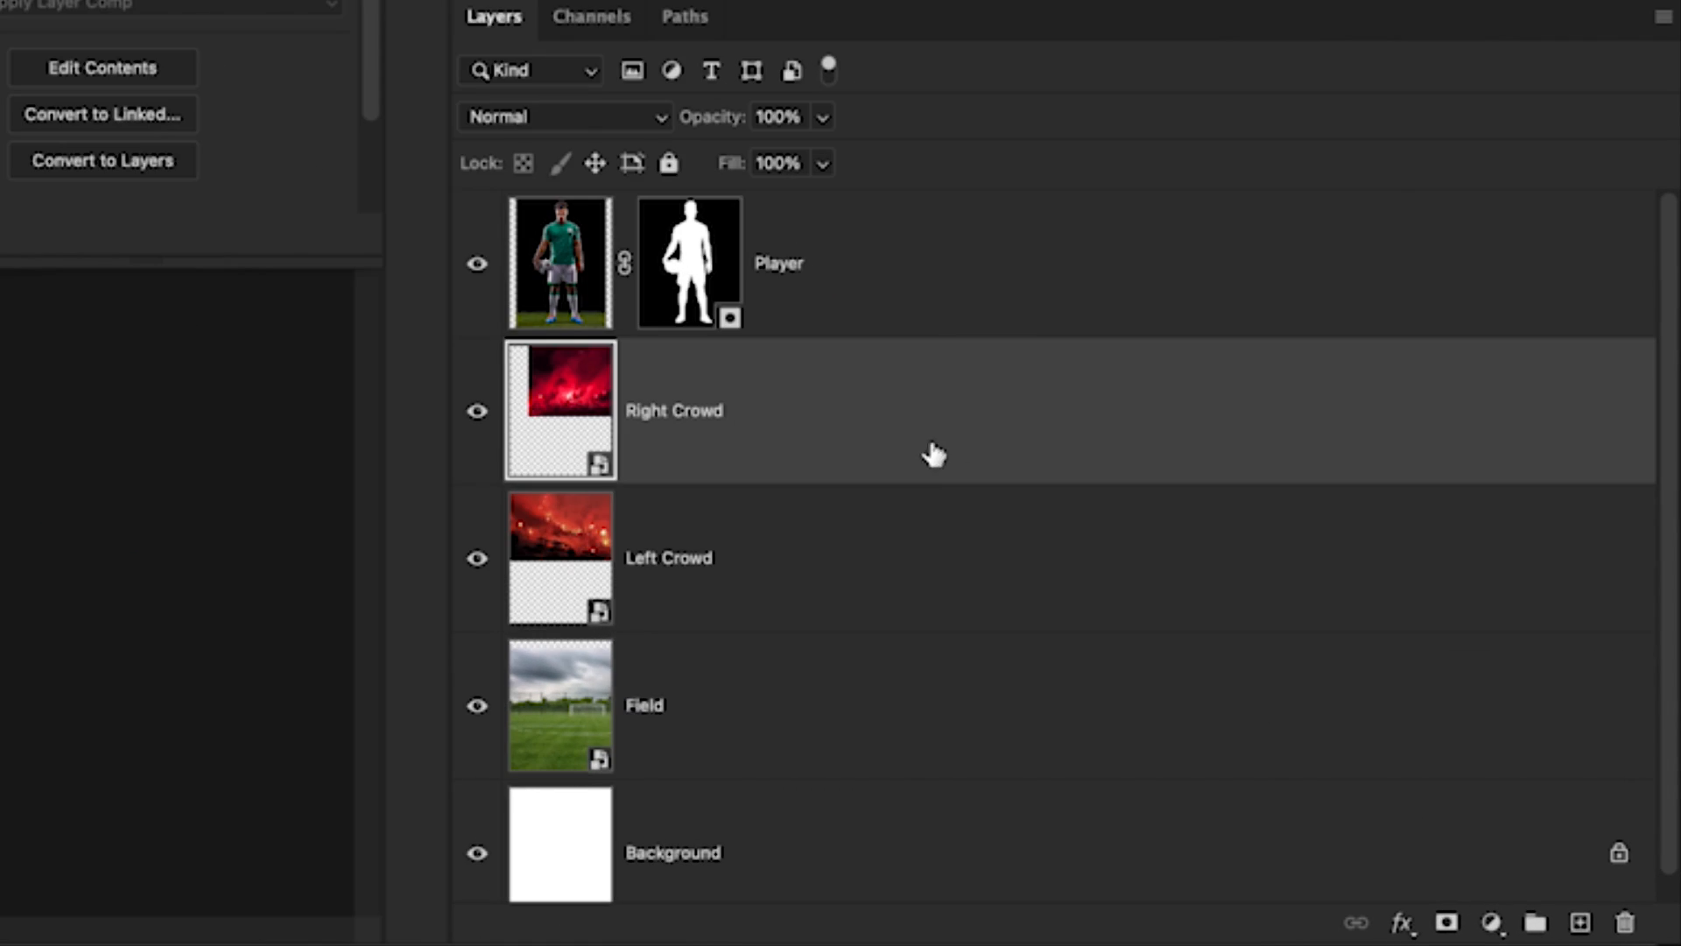
{"action": "left_click", "coordinate": [1447, 924]}
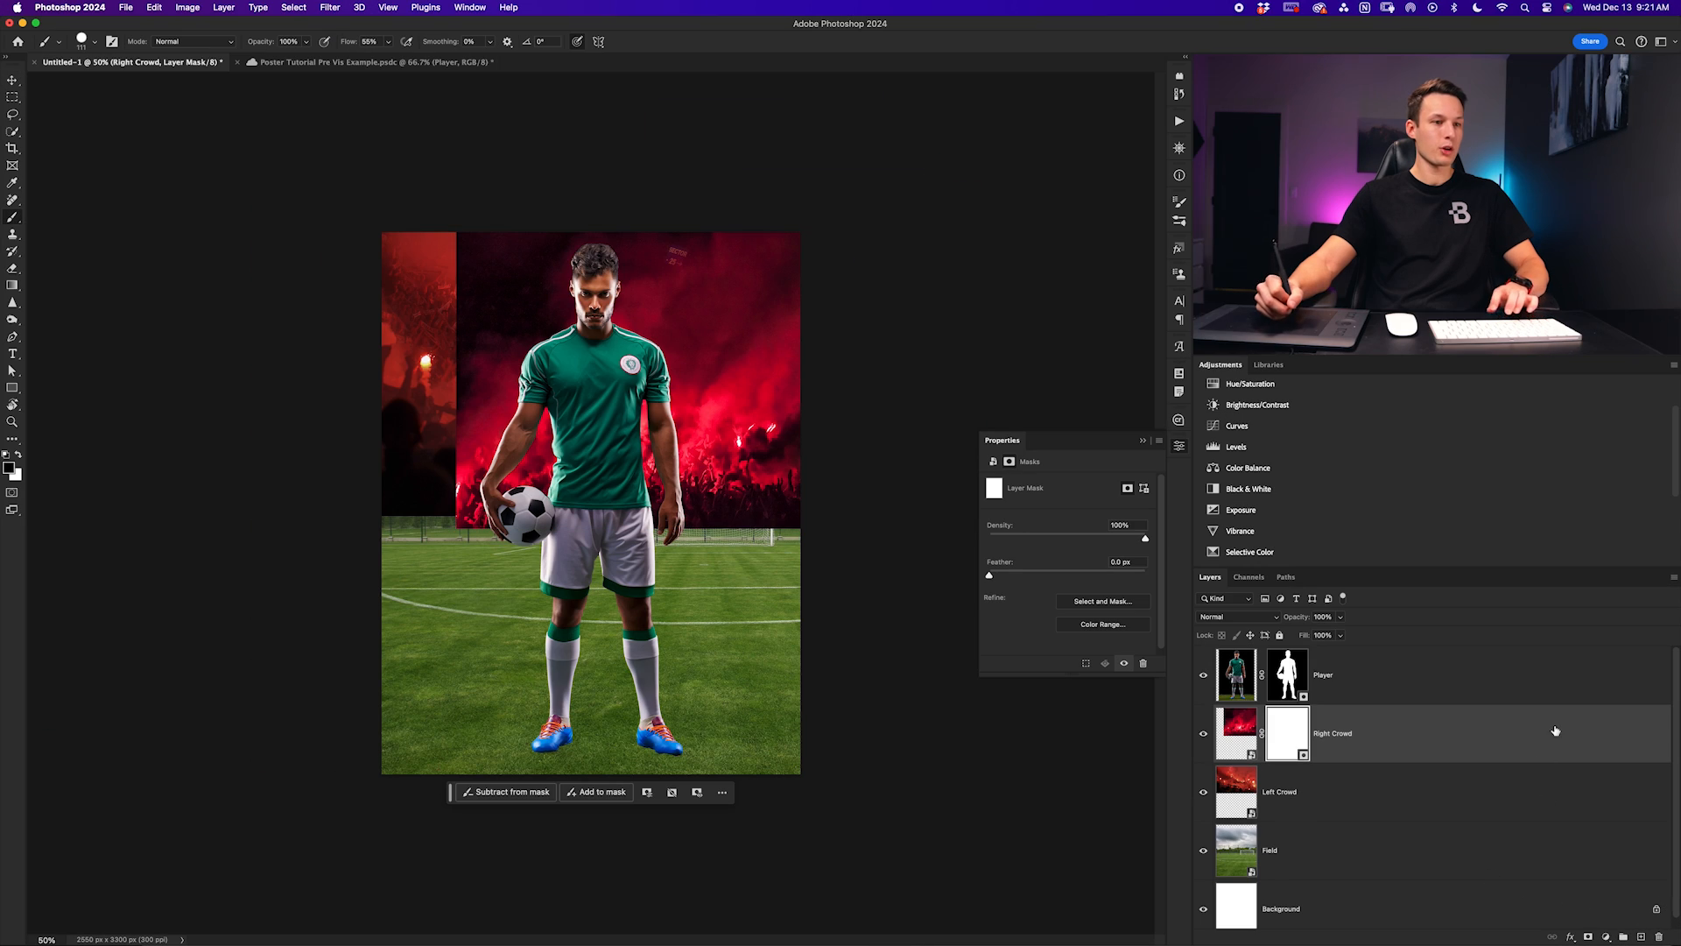
{"action": "key", "text": "b"}
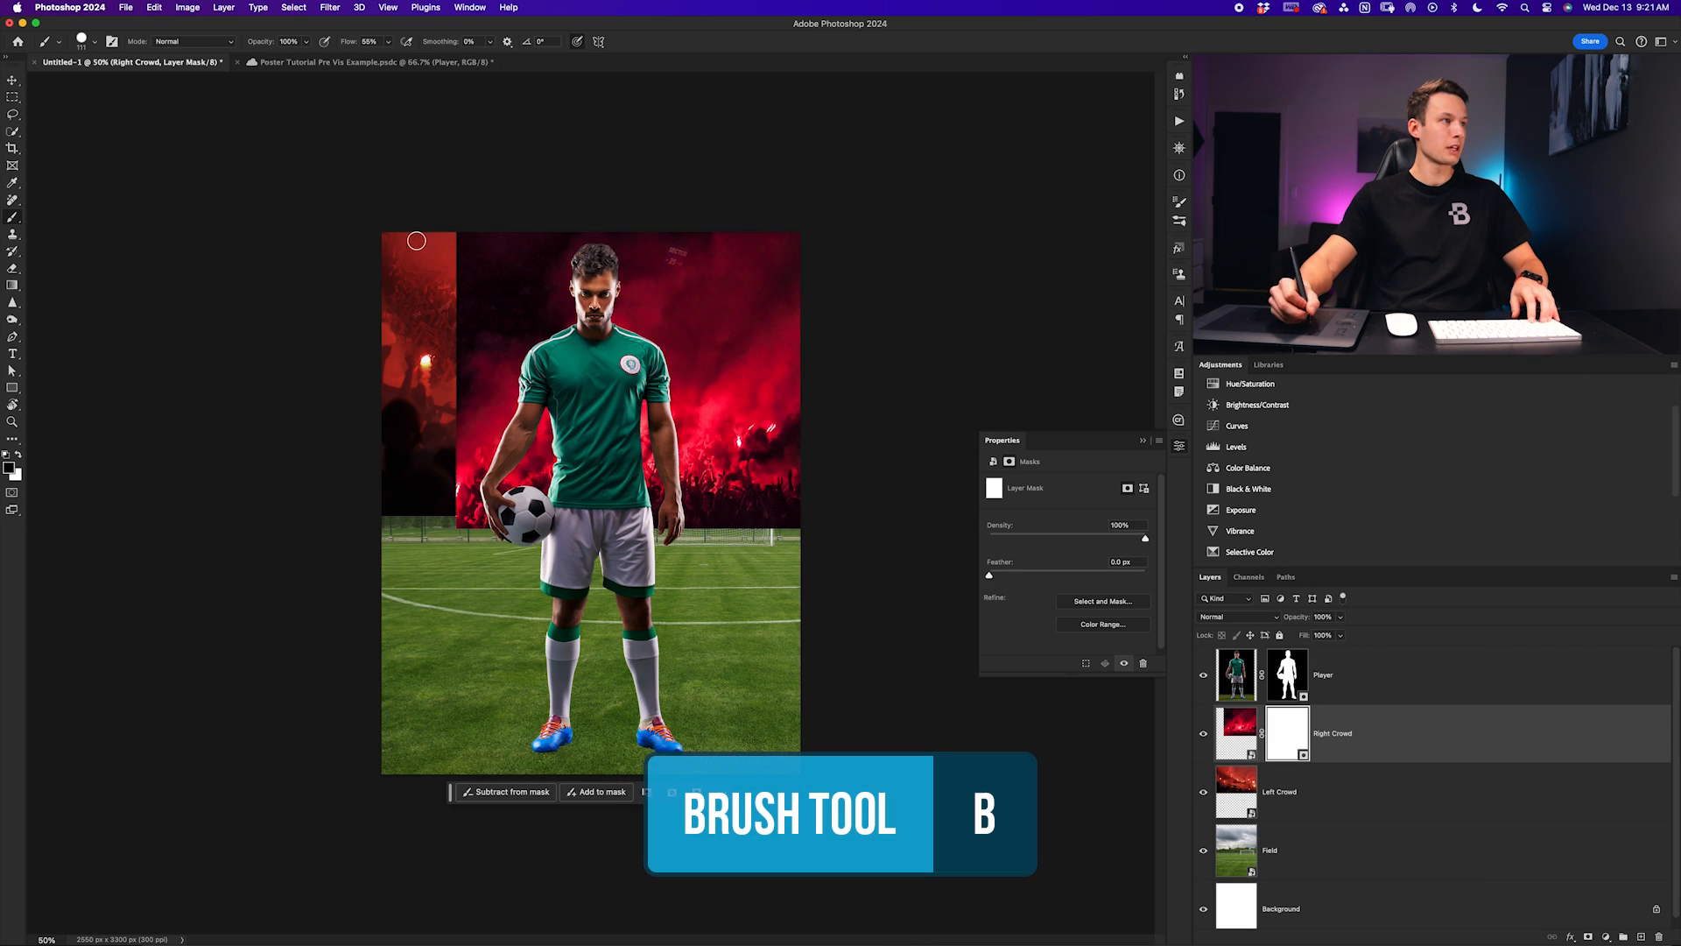
{"action": "right_click", "coordinate": [615, 392]}
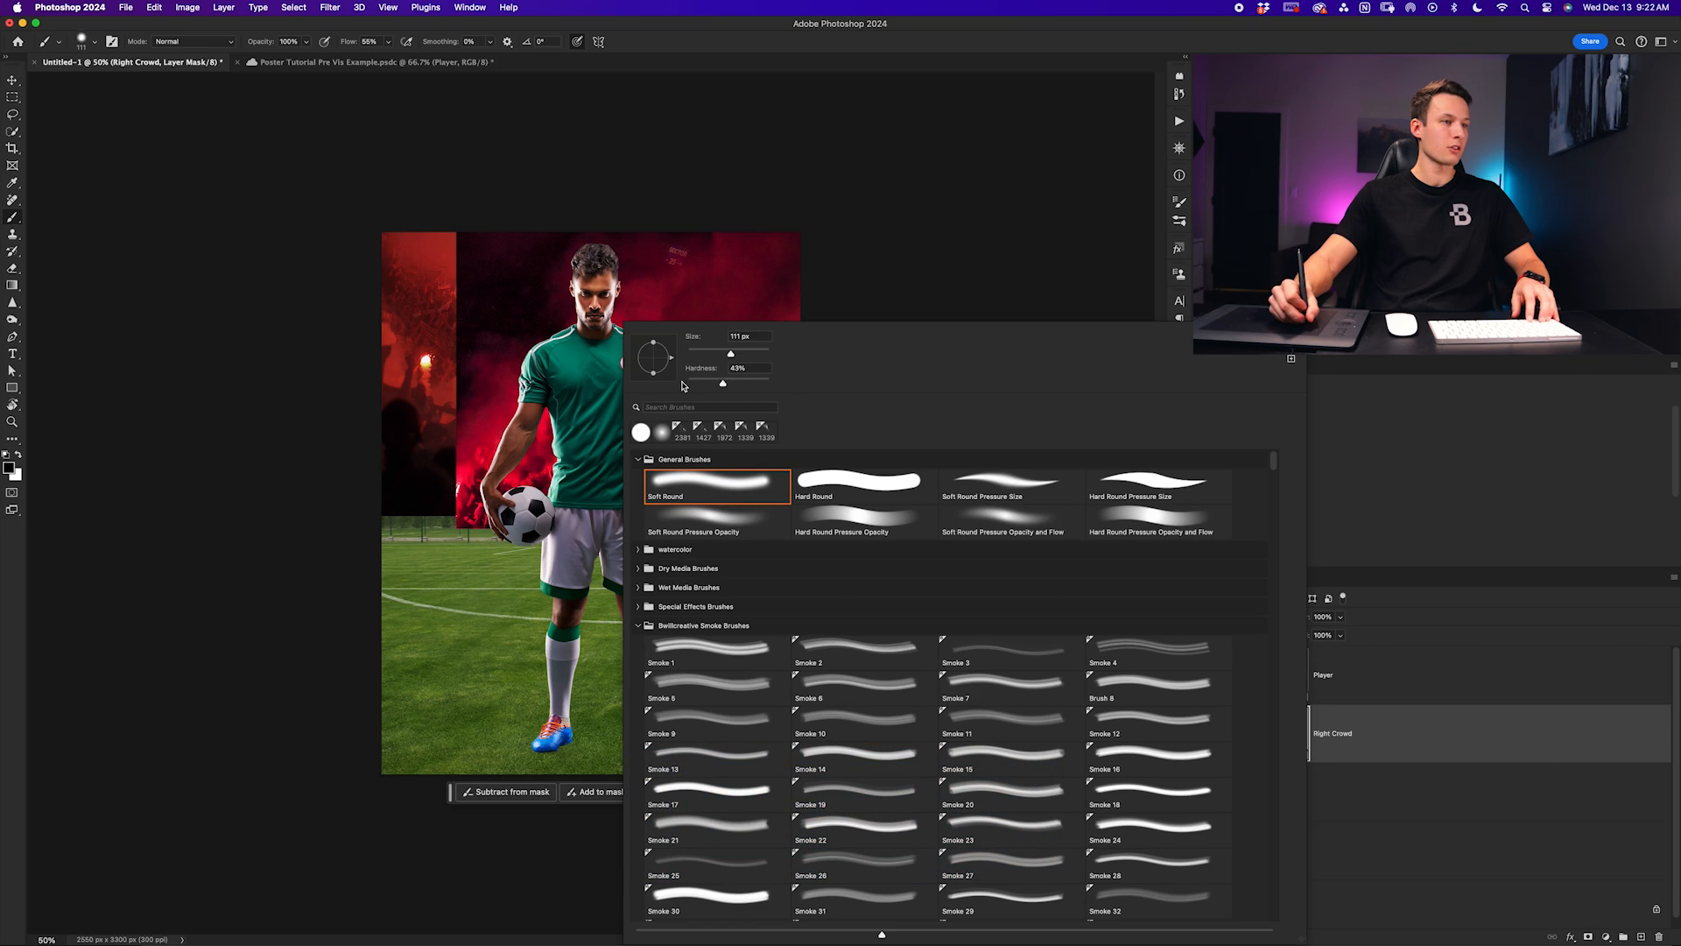
{"action": "left_click", "coordinate": [928, 241]}
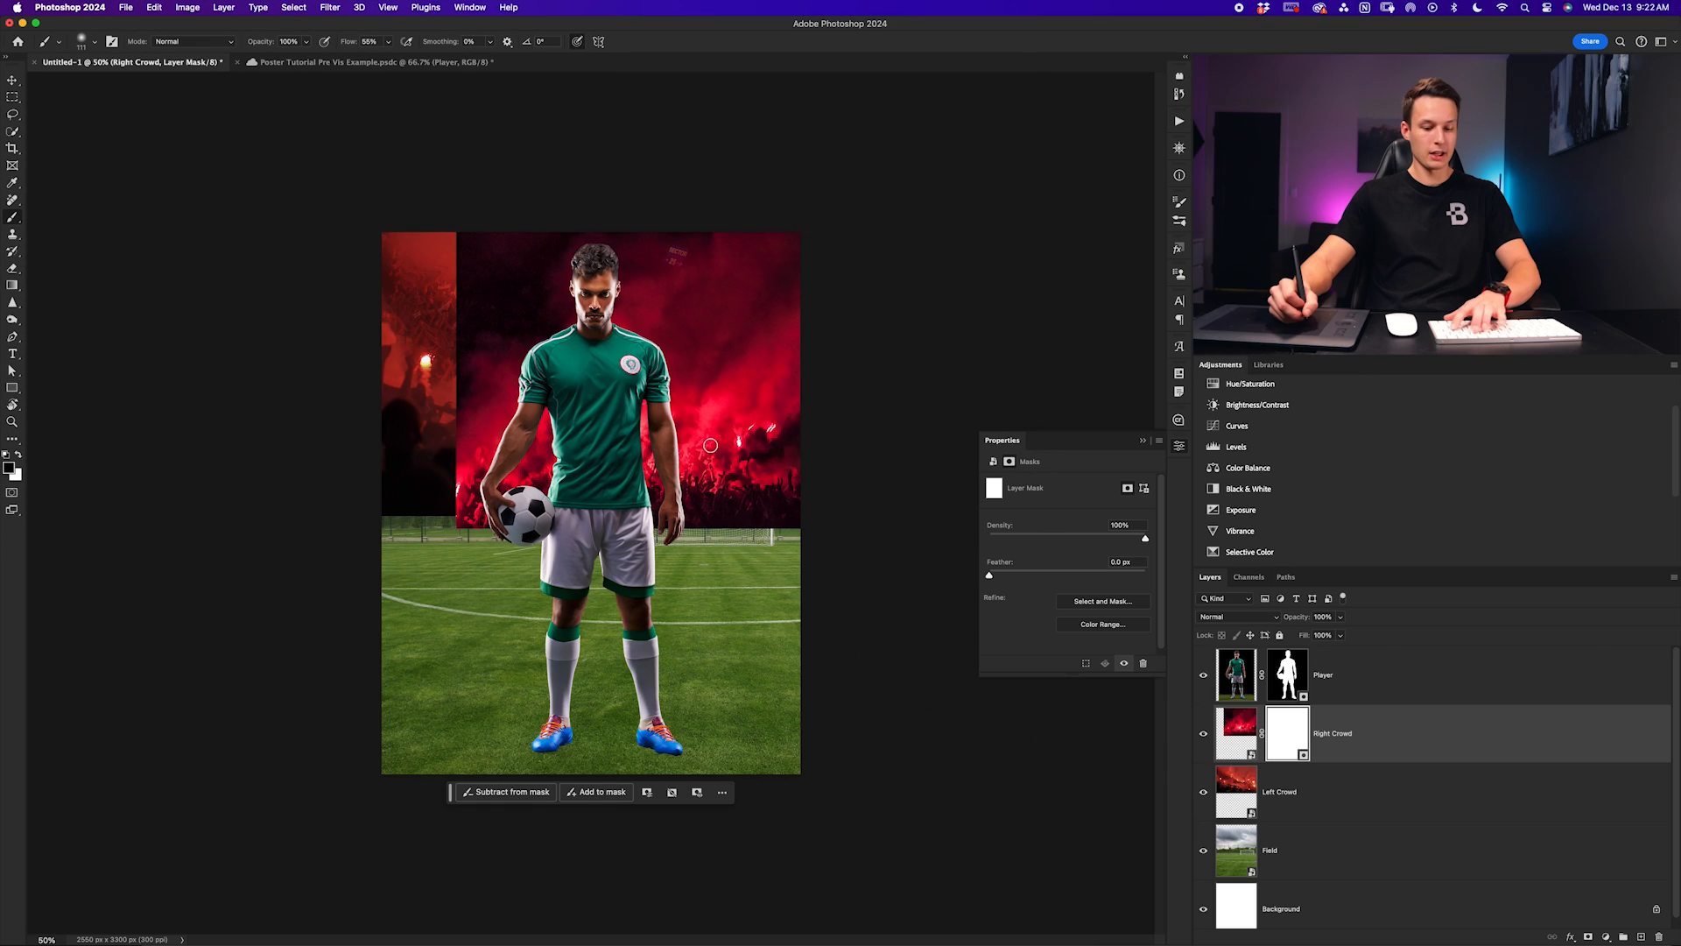
Enlarge the soft brush and paint black on the Right Crowd mask to hide the image's hard left and lower edges
{"action": "key", "text": "bracketright"}
{"action": "key", "text": "bracketright"}
{"action": "key", "text": "bracketright"}
{"action": "key", "text": "bracketright"}
{"action": "key", "text": "bracketright"}
{"action": "key", "text": "bracketright"}
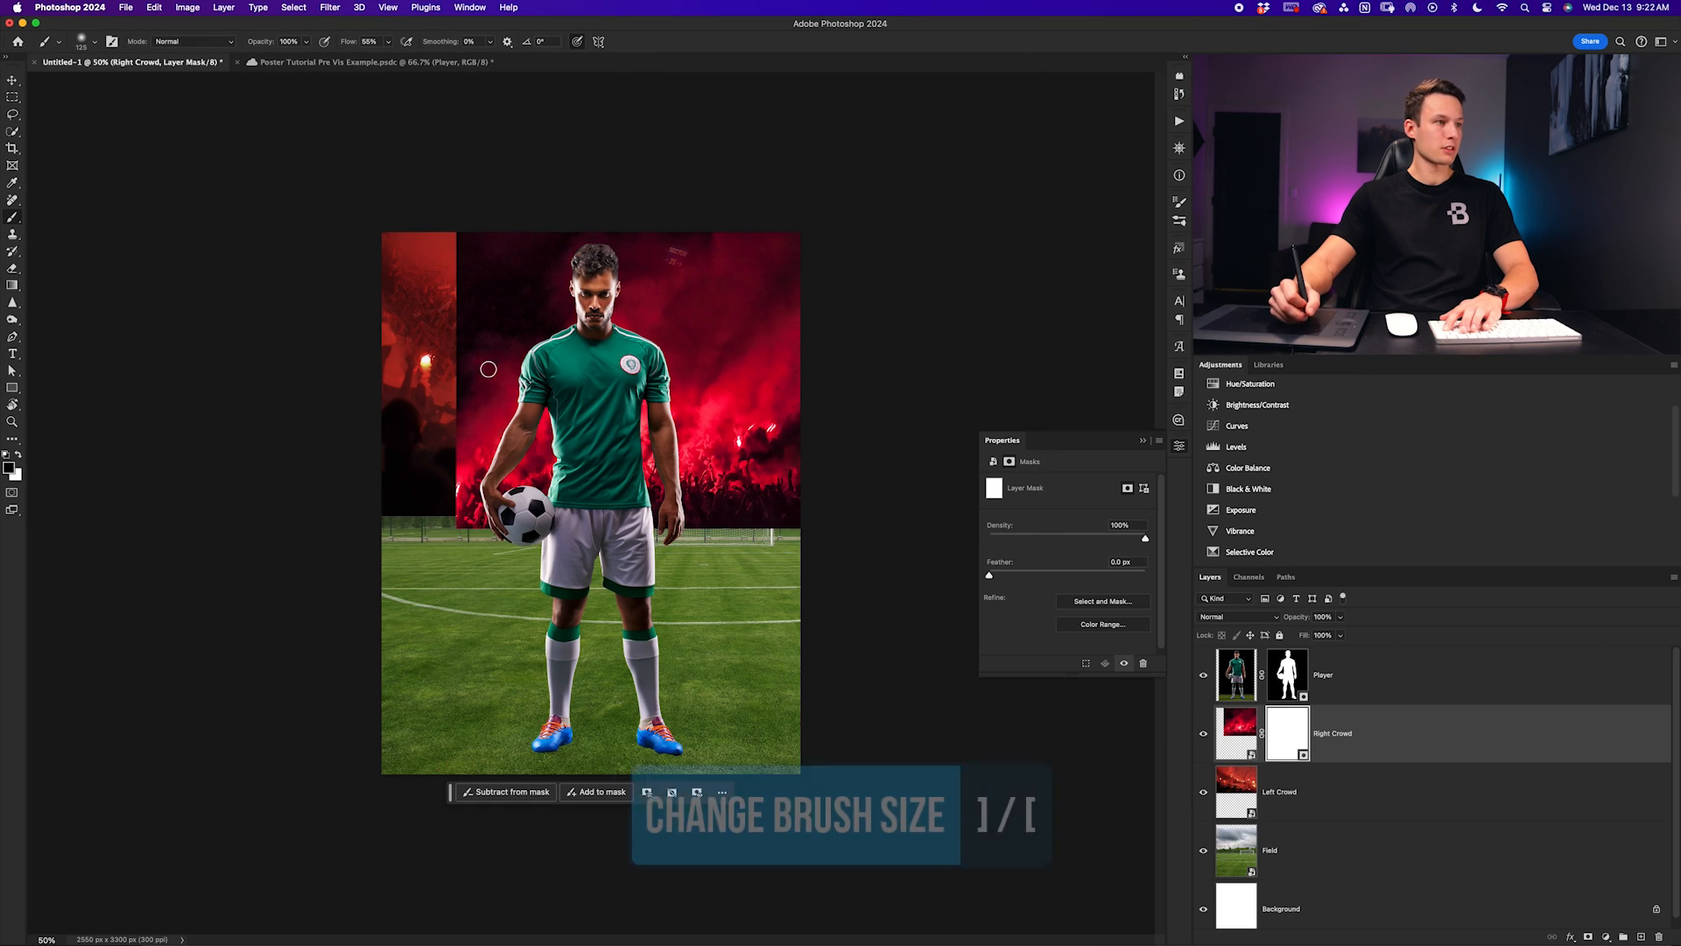
{"action": "key", "text": "bracketright"}
{"action": "key", "text": "bracketright"}
{"action": "key", "text": "bracketright"}
{"action": "key", "text": "bracketright"}
{"action": "key", "text": "bracketright"}
{"action": "key", "text": "bracketright"}
{"action": "key", "text": "bracketright"}
{"action": "left_click", "coordinate": [412, 276]}
{"action": "mouse_move", "coordinate": [412, 277]}
{"action": "left_mouse_down"}
{"action": "mouse_move", "coordinate": [417, 445]}
{"action": "mouse_move", "coordinate": [449, 475]}
{"action": "mouse_move", "coordinate": [448, 543]}
{"action": "mouse_move", "coordinate": [536, 576]}
{"action": "mouse_move", "coordinate": [449, 531]}
{"action": "mouse_move", "coordinate": [523, 557]}
{"action": "mouse_move", "coordinate": [740, 547]}
{"action": "left_mouse_up"}
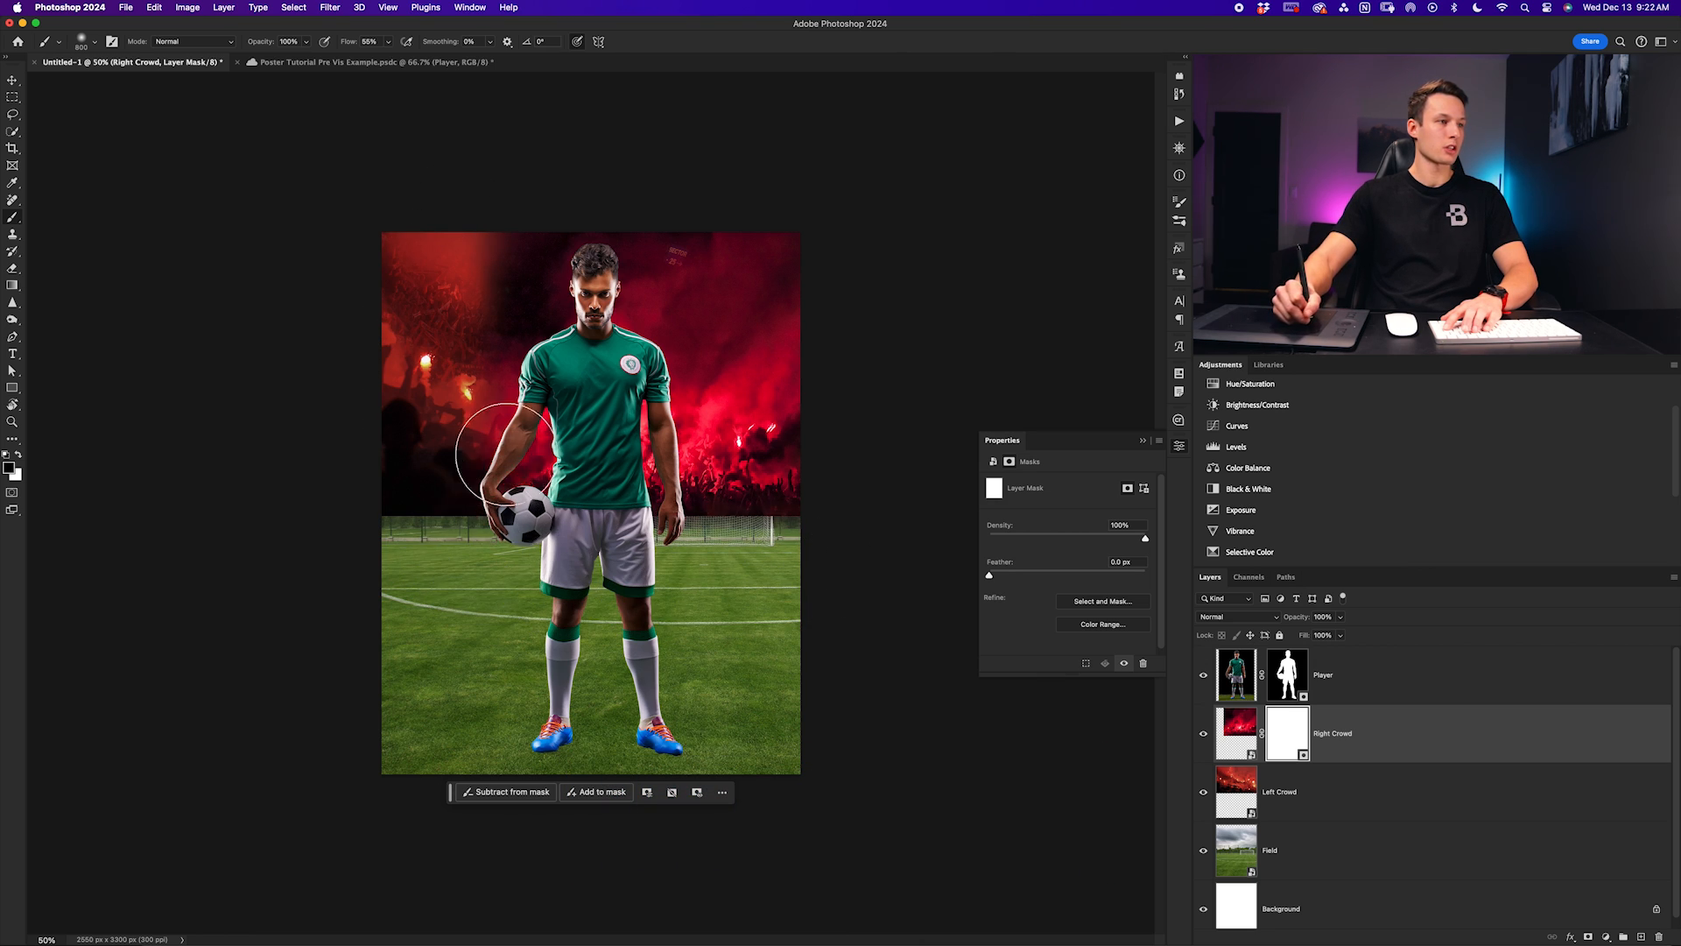
Soften the seam between the two crowd images on the Right Crowd mask, reducing brush opacity to 50% and then 30%
{"action": "left_click_drag", "start_coordinate": [484, 239], "coordinate": [499, 300]}
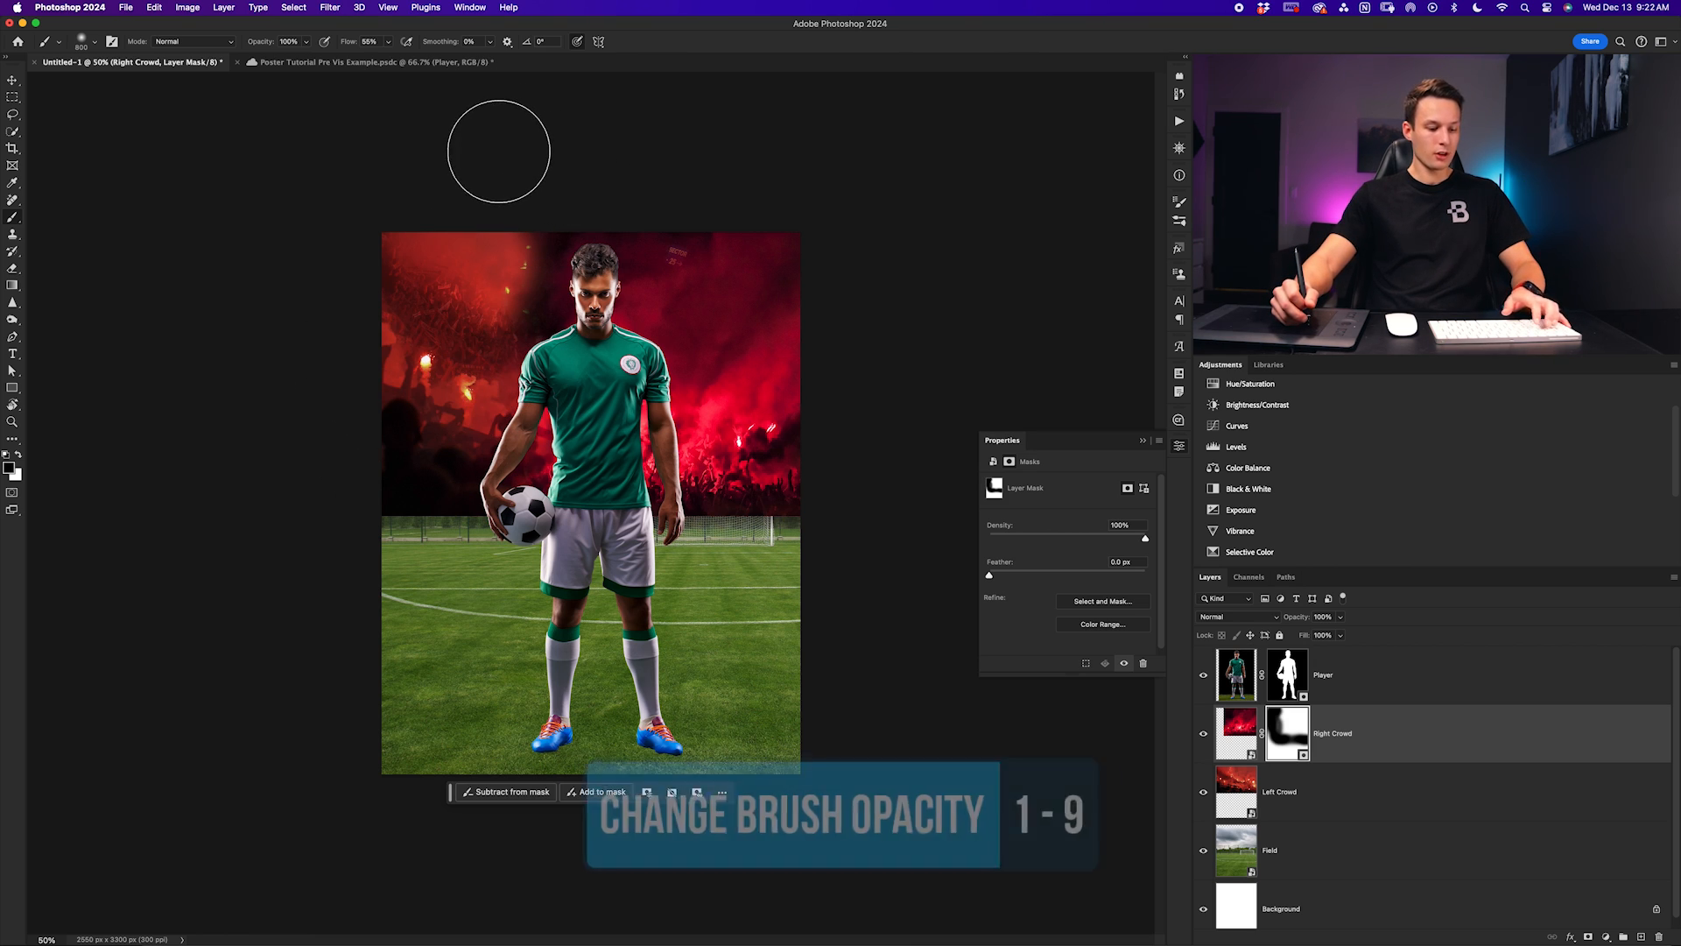
{"action": "key", "text": "5"}
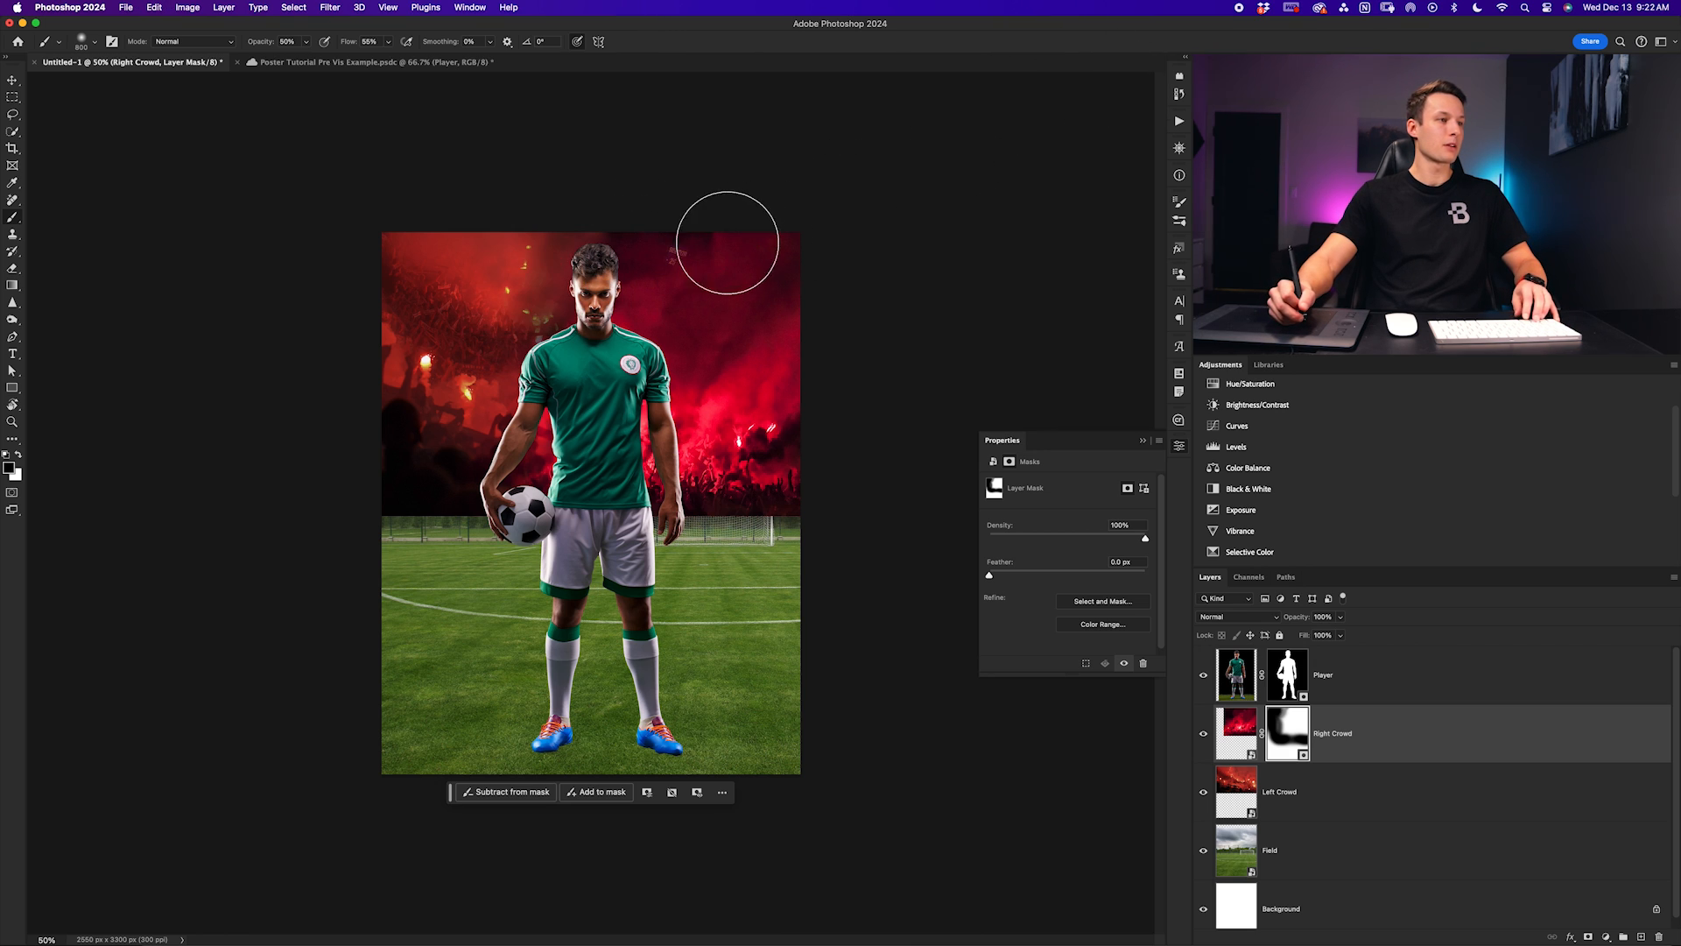
{"action": "key", "text": "3"}
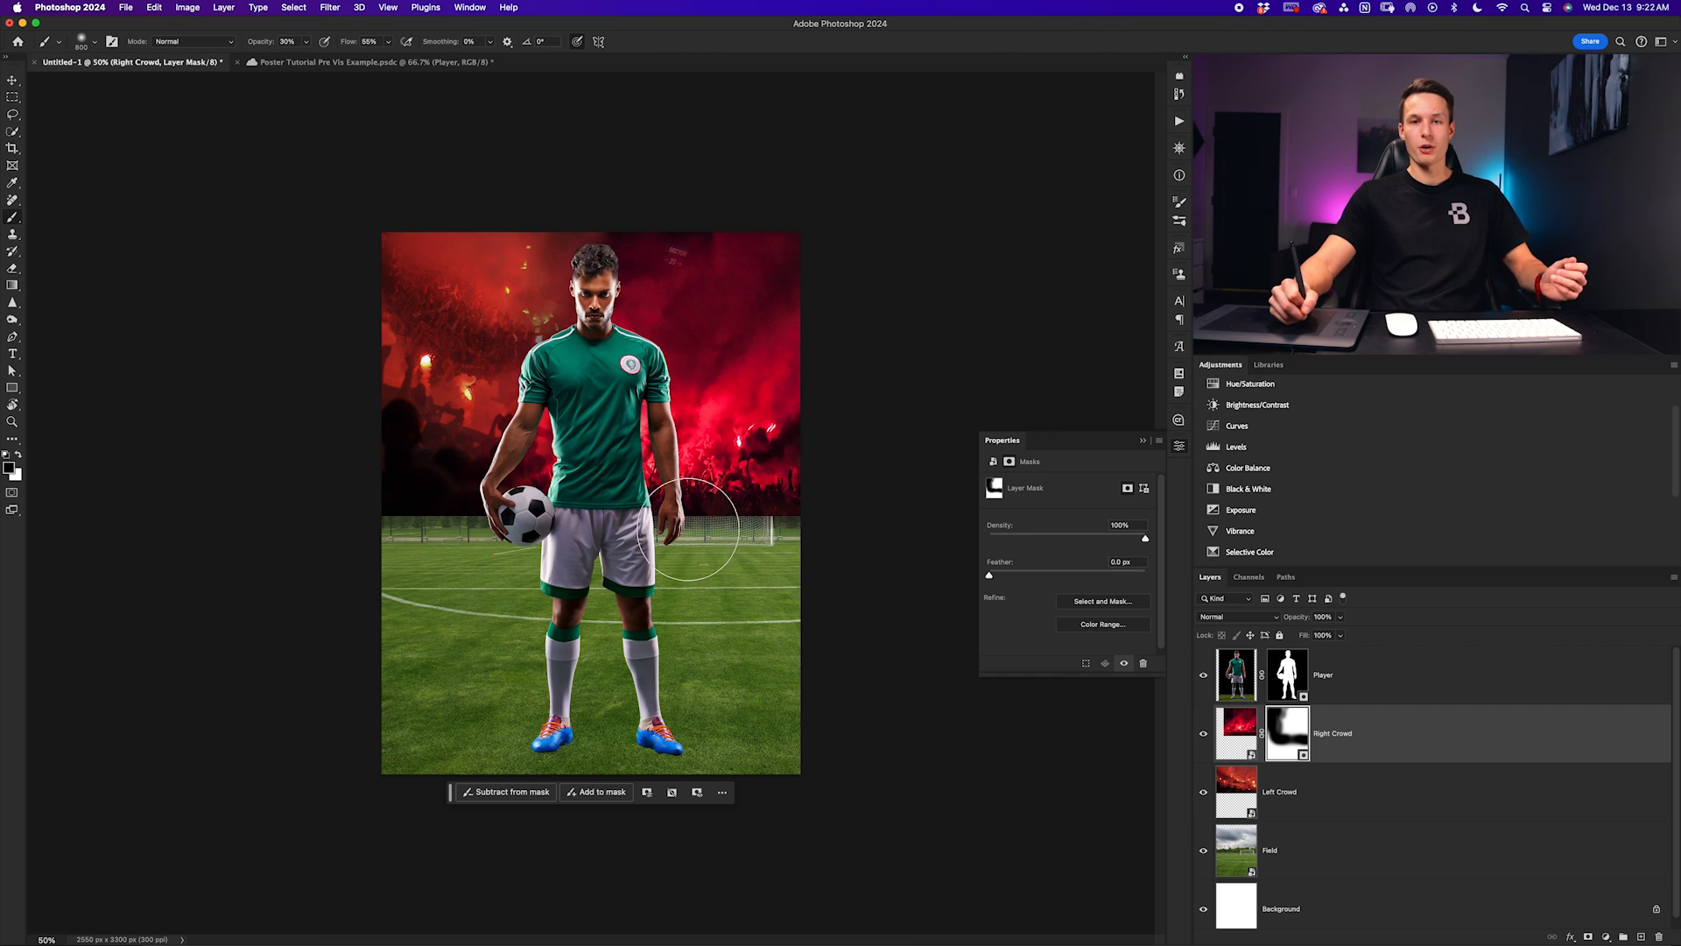
Group the Right Crowd and Left Crowd layers and name the group Crowd
{"action": "left_click", "coordinate": [1371, 802], "text": "shift"}
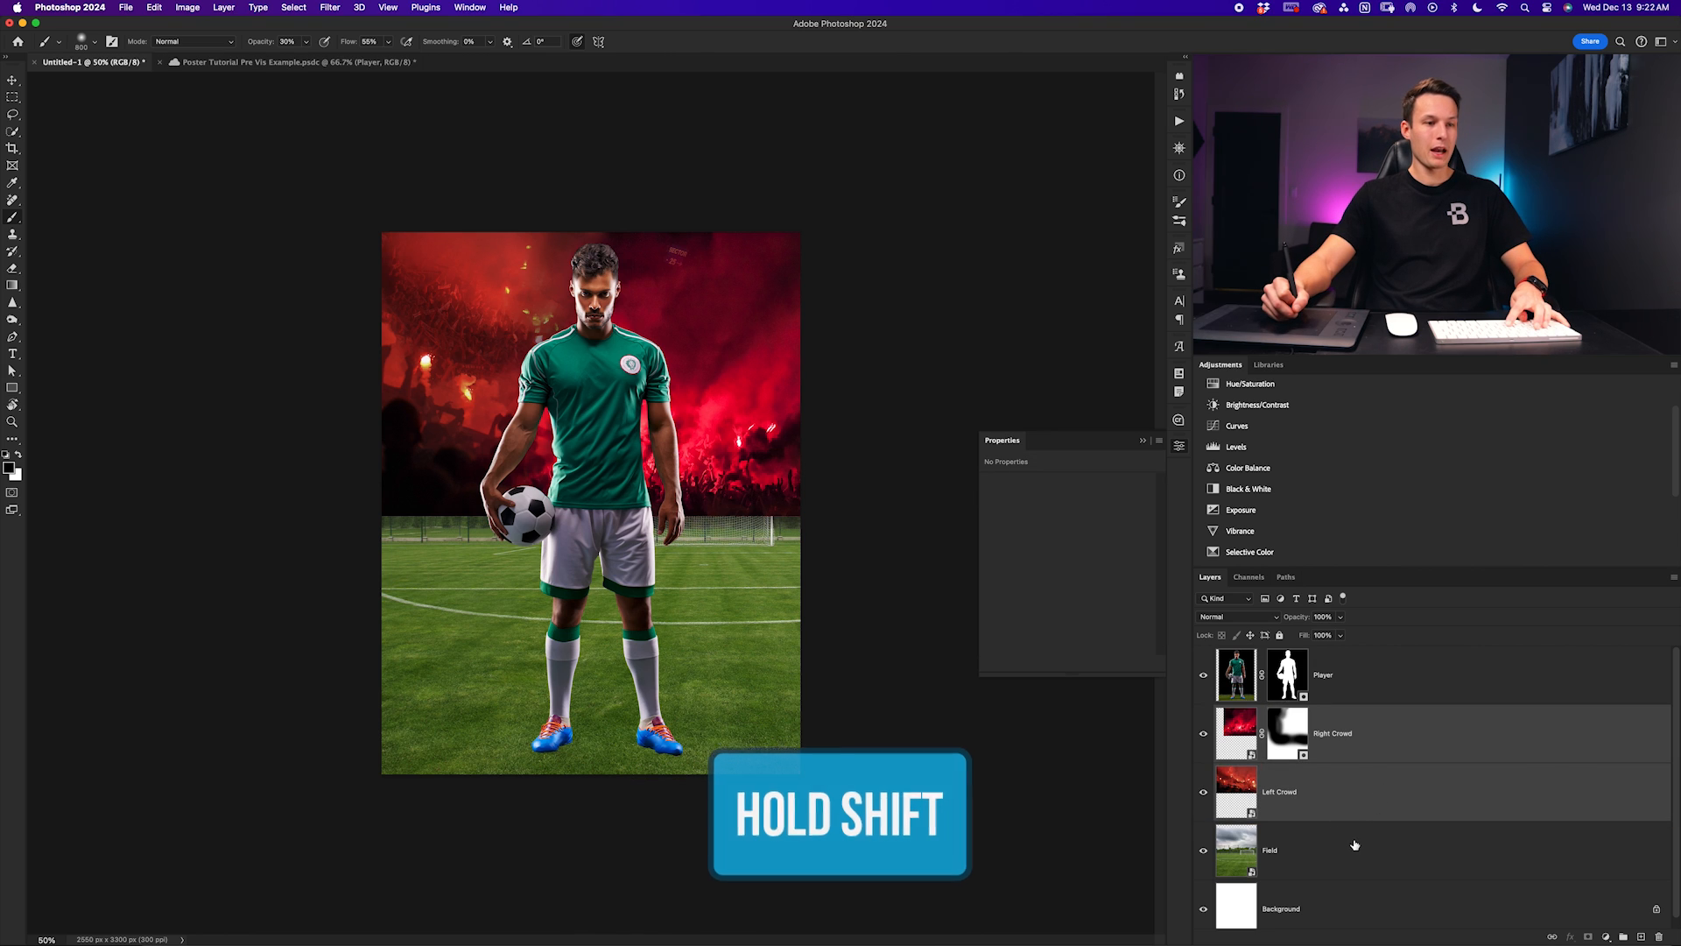
{"action": "key", "text": "super+g"}
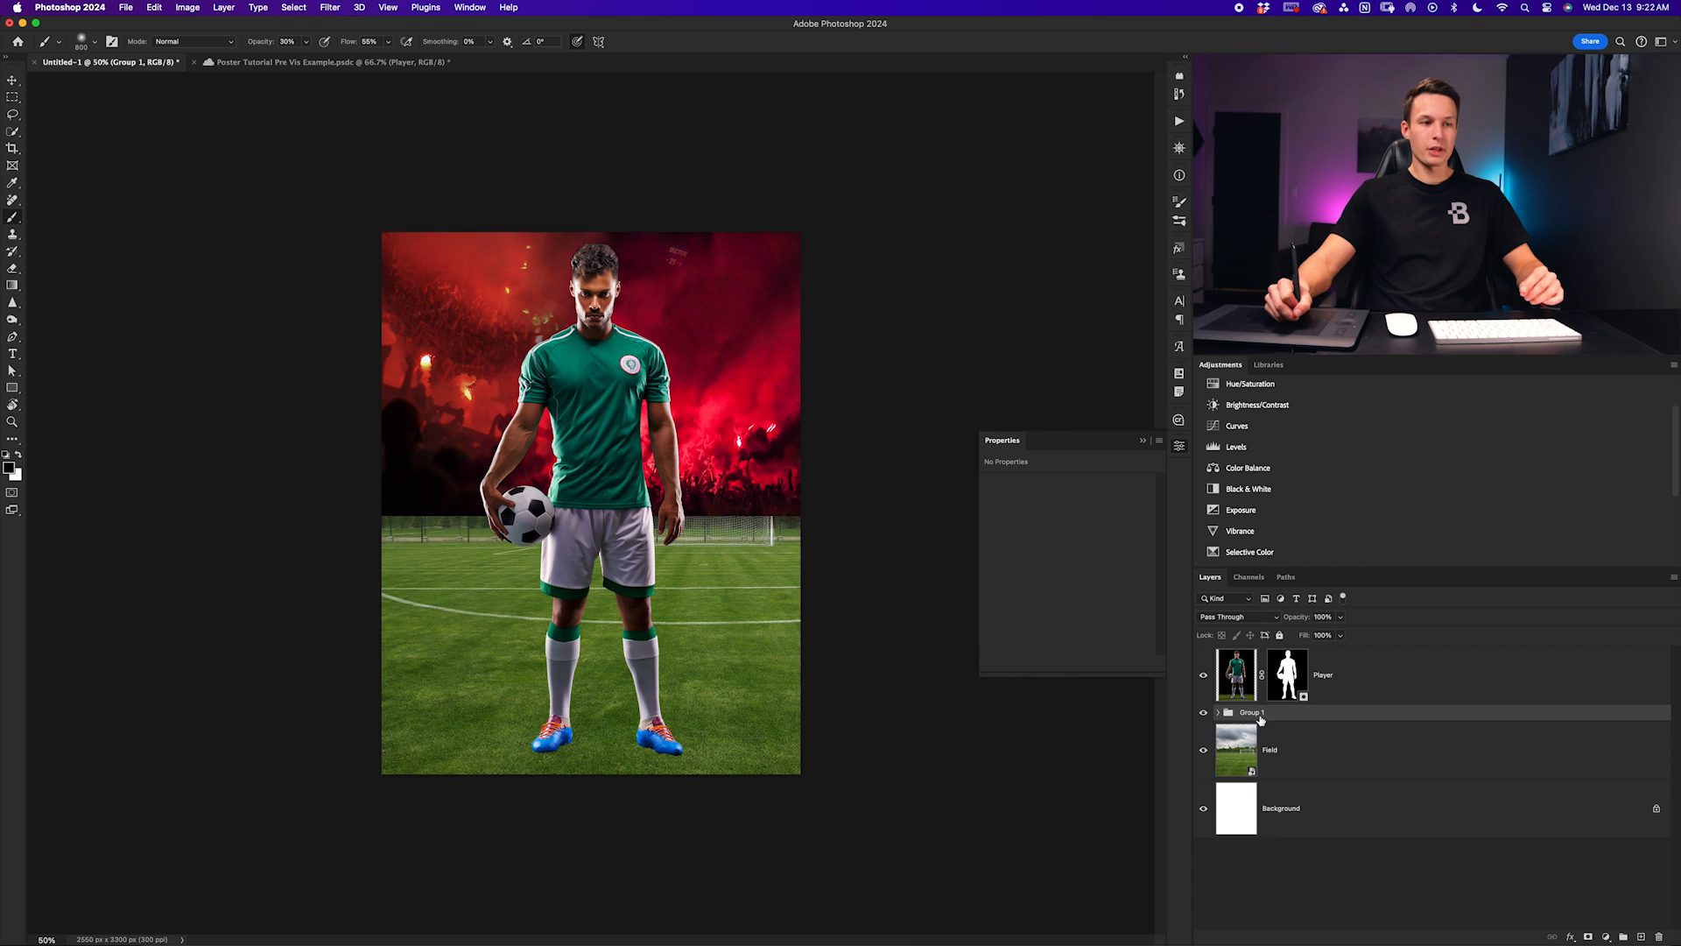
{"action": "type", "text": "Crowd"}
{"action": "key", "text": "Return"}
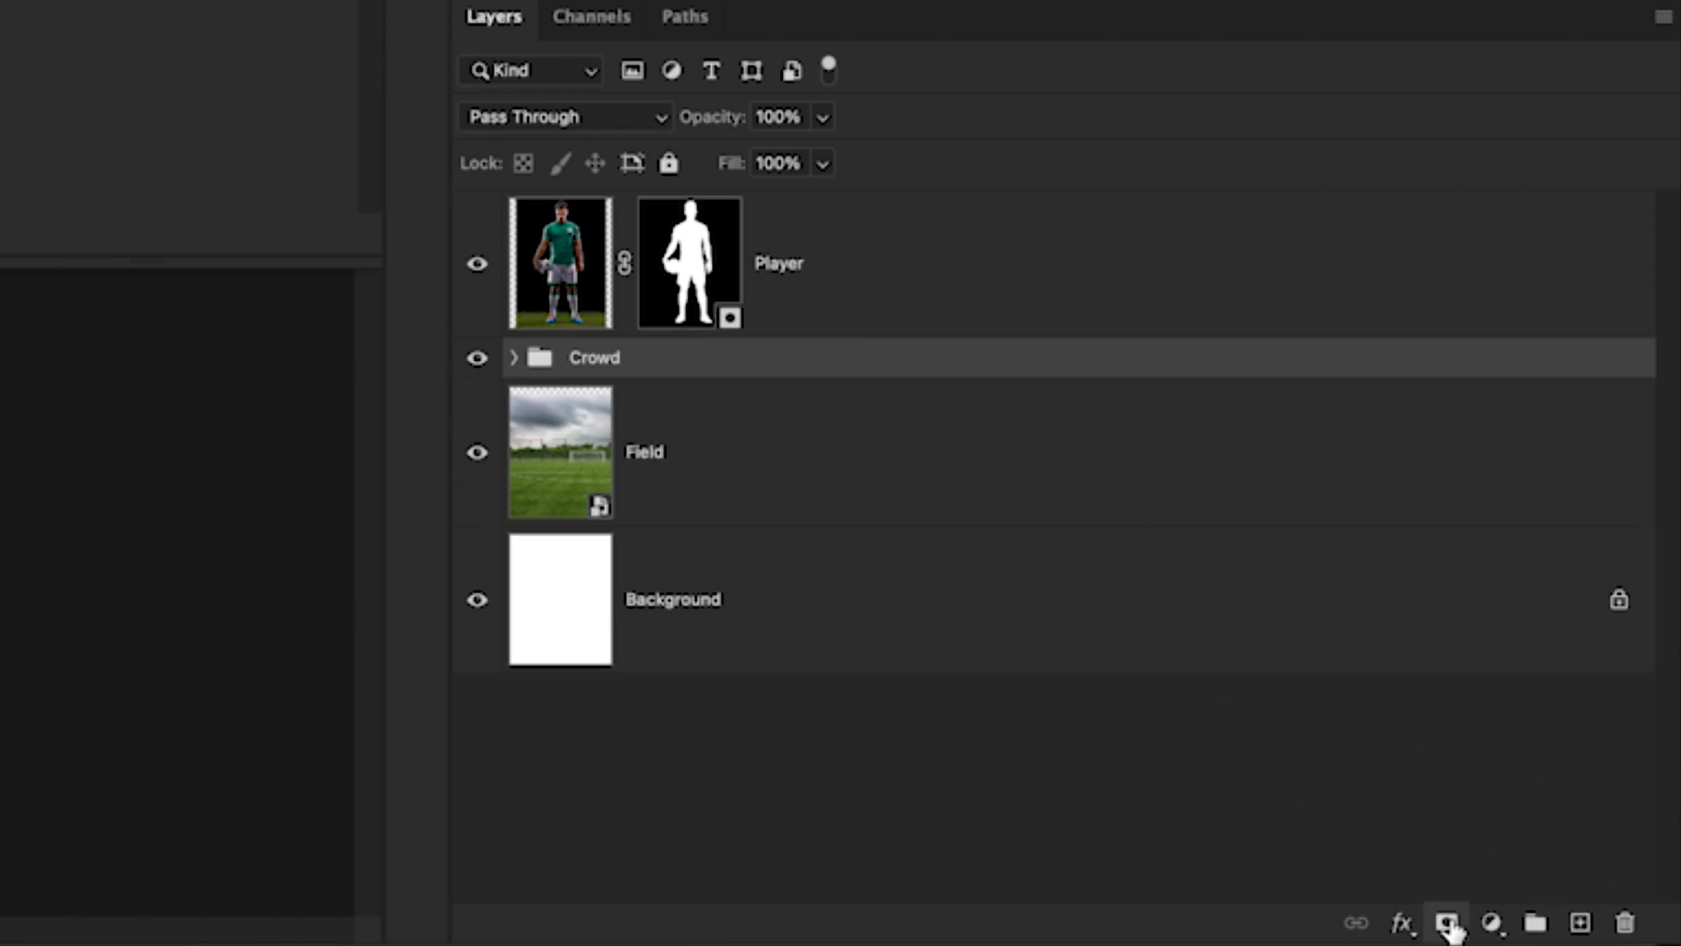
Add a layer mask to the Crowd group and paint black along the field's horizon, first at 30% and then at 100% brush opacity
{"action": "left_click", "coordinate": [1449, 922]}
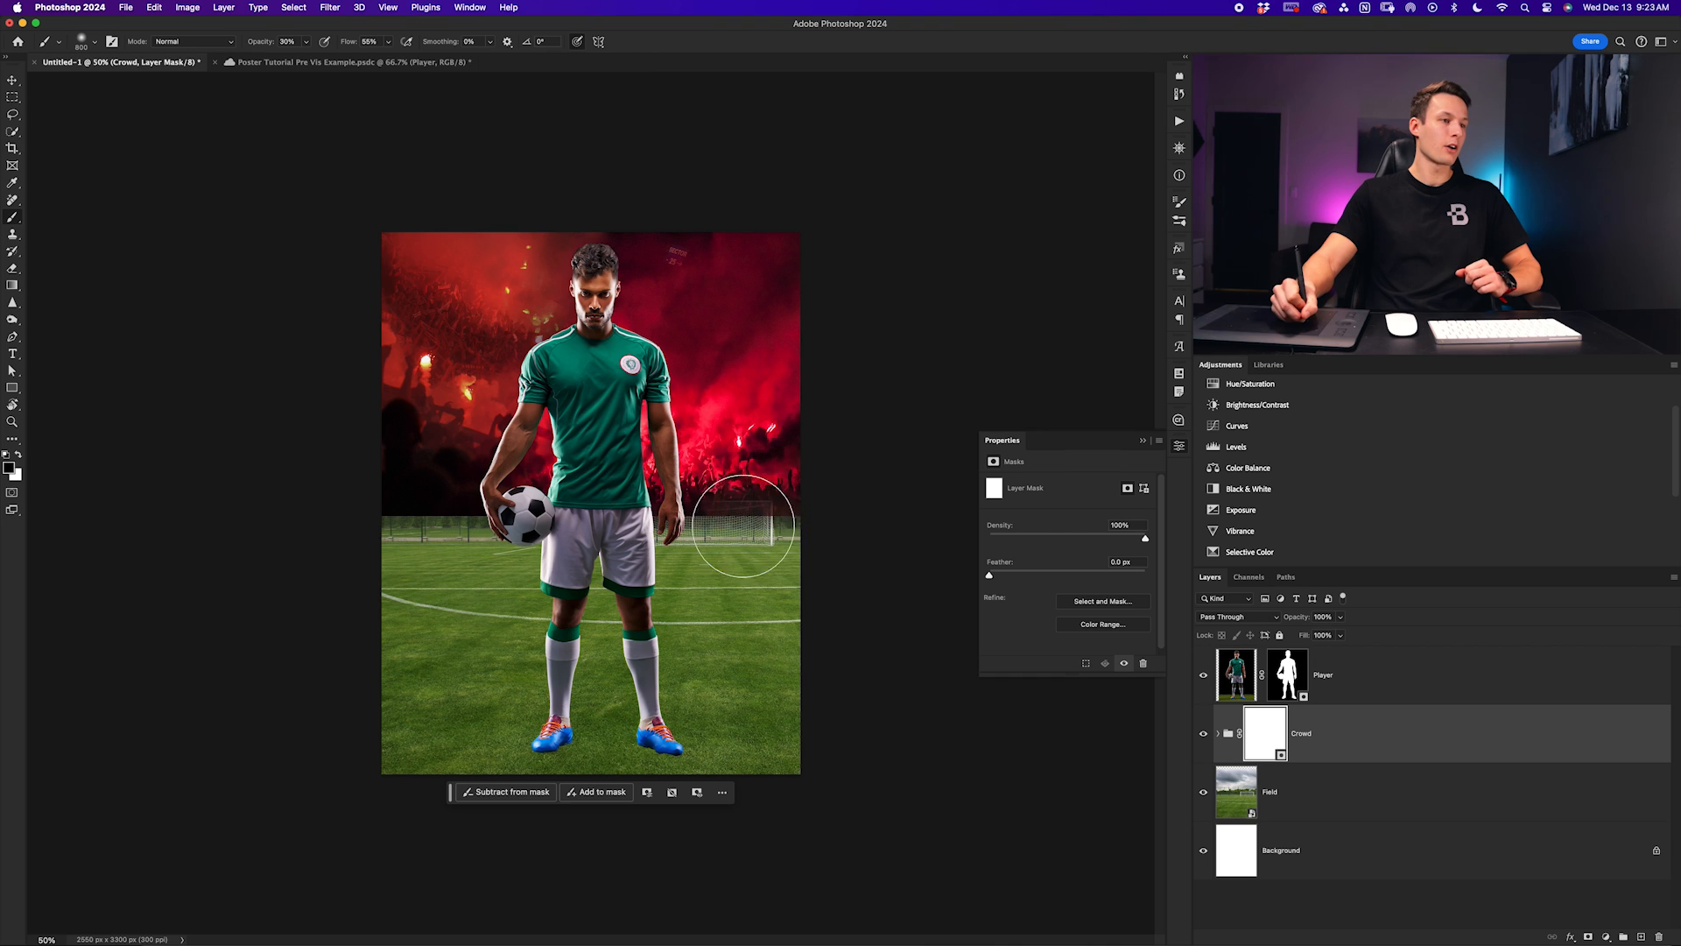
{"action": "left_click_drag", "start_coordinate": [409, 544], "coordinate": [466, 527]}
{"action": "key", "text": "0"}
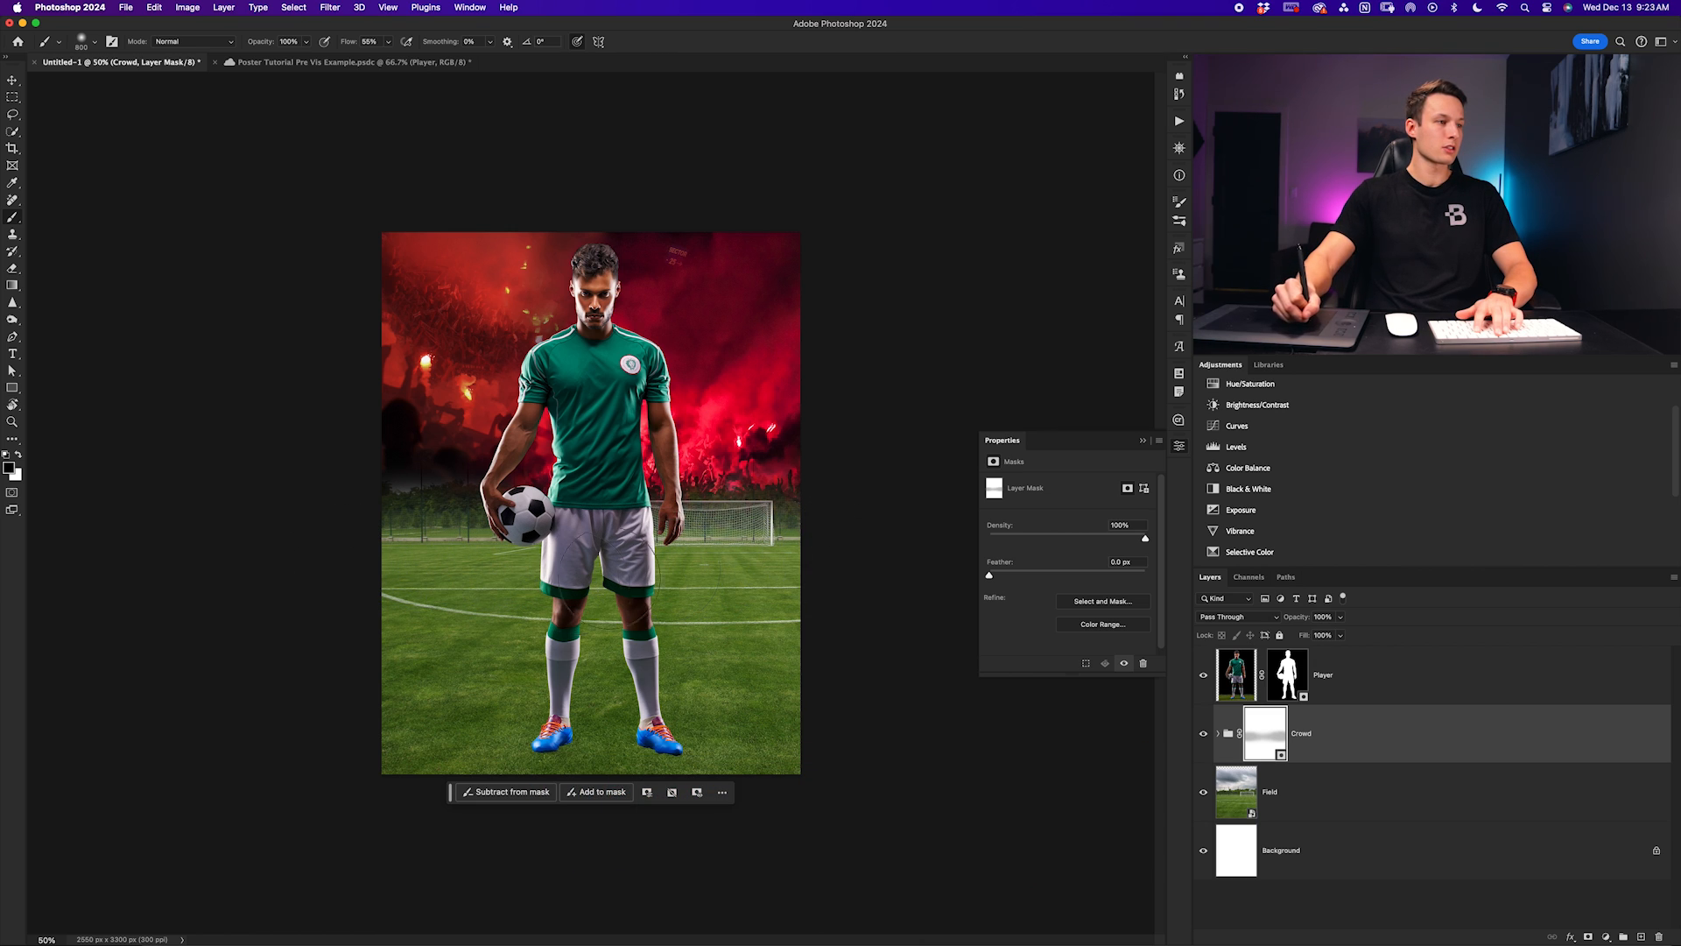
Scale the Crowd group up to about 107.37% and reposition it behind the player
{"action": "key", "text": "v"}
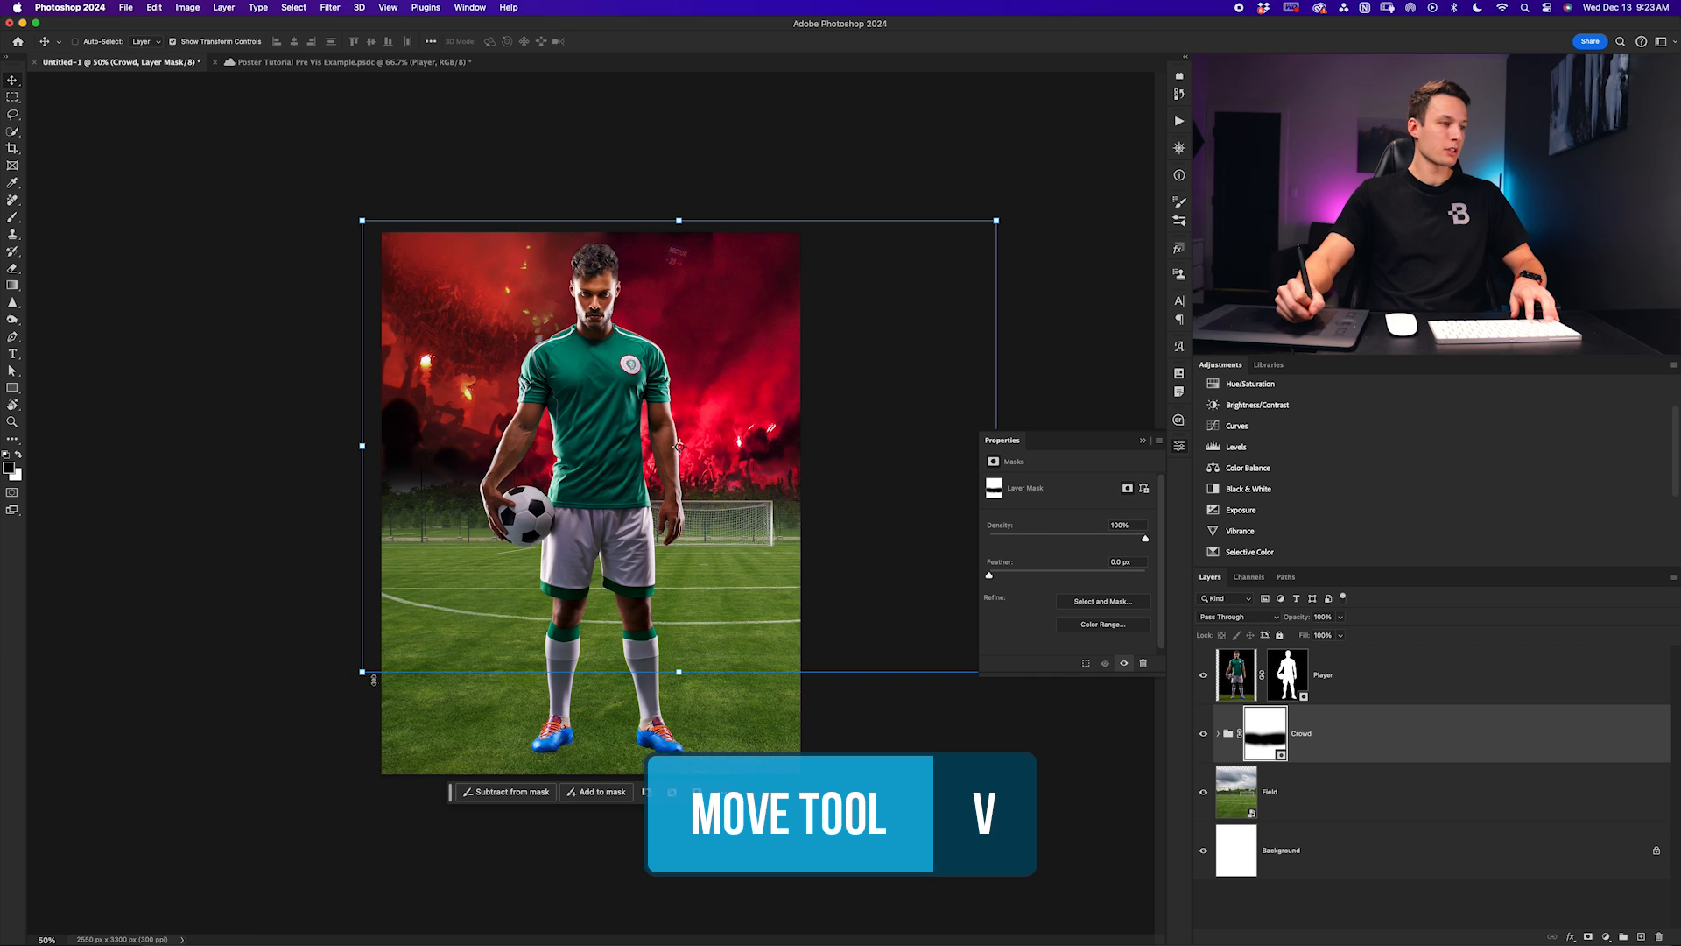
{"action": "left_click_drag", "start_coordinate": [362, 674], "coordinate": [315, 704]}
{"action": "left_click_drag", "start_coordinate": [668, 608], "coordinate": [687, 585]}
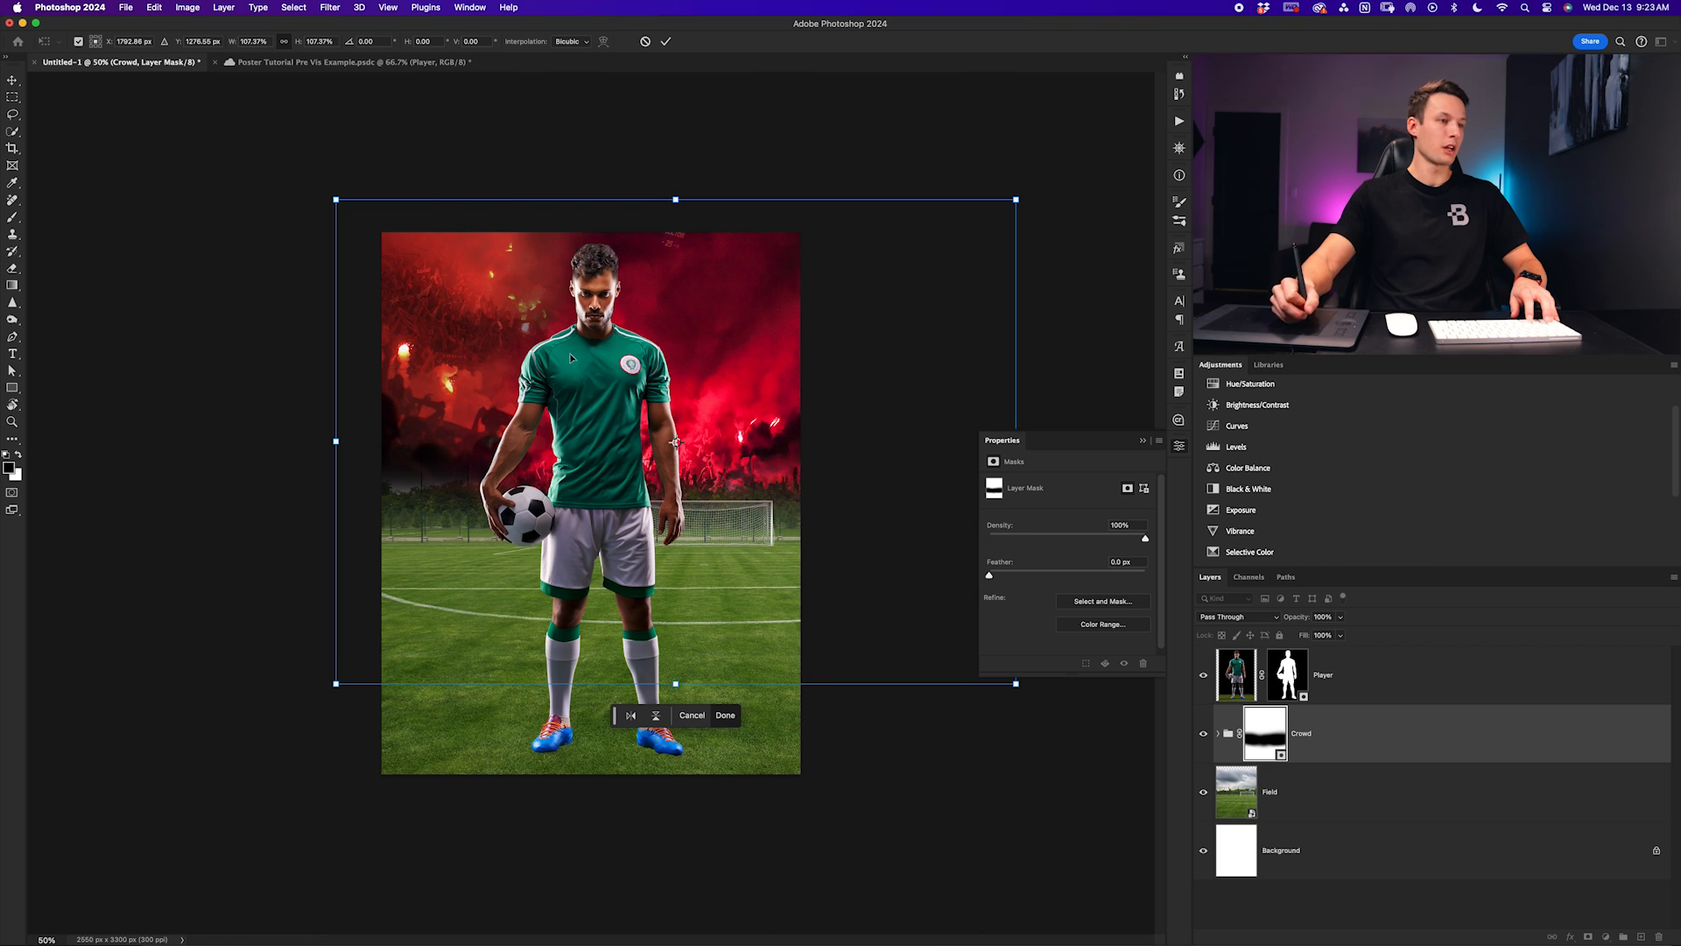
{"action": "left_click", "coordinate": [665, 42]}
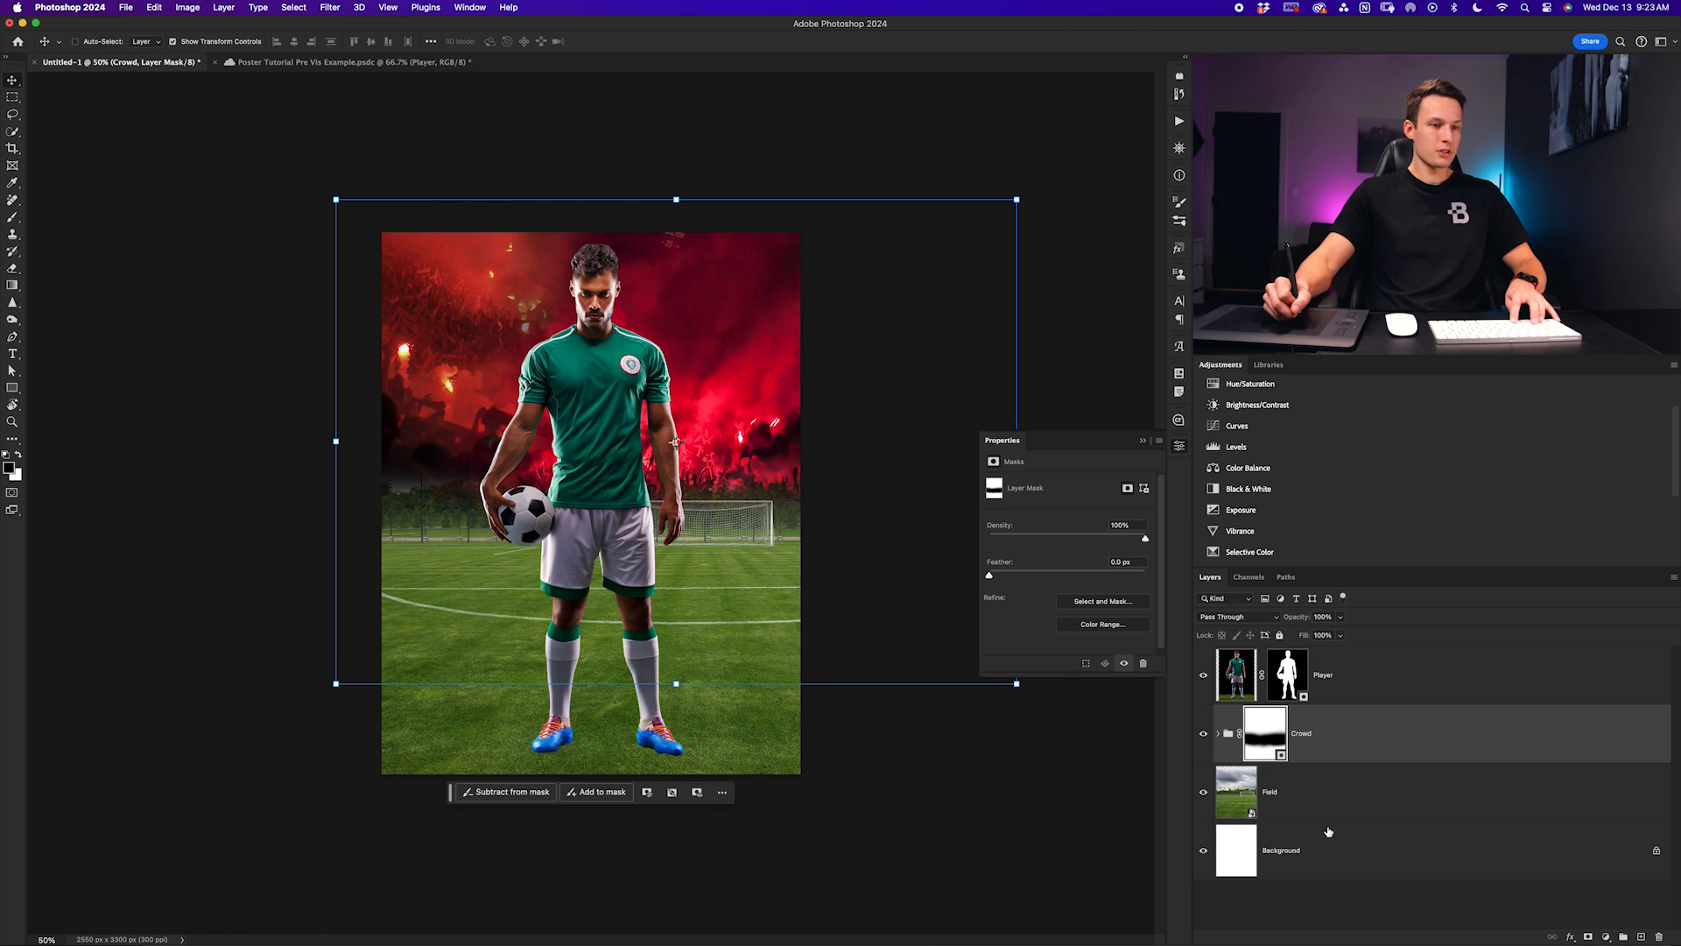
Scale the Field layer up to about 148.54% and shift it slightly behind the player
{"action": "key", "text": "alt+bracketleft"}
{"action": "left_click_drag", "start_coordinate": [305, 262], "coordinate": [251, 225]}
{"action": "left_click_drag", "start_coordinate": [758, 416], "coordinate": [760, 412]}
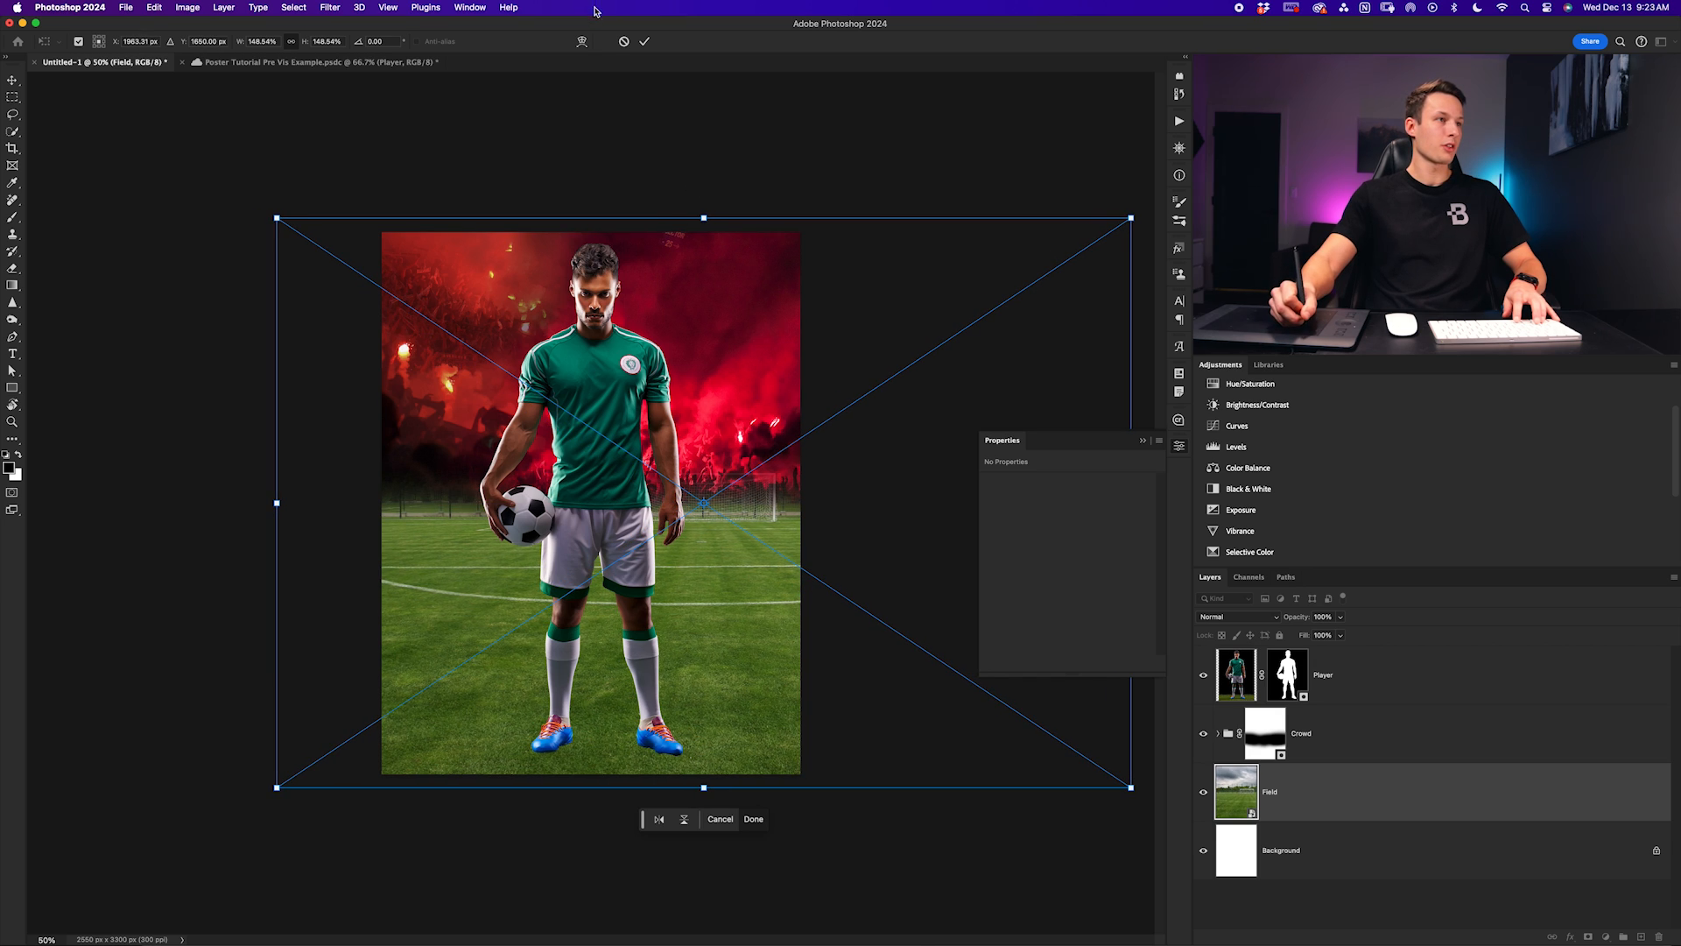
{"action": "left_click", "coordinate": [651, 45]}
Refine the Crowd group's mask with the brush at 50% opacity to blend the crowd into the field around the goal
{"action": "key", "text": "alt+bracketright"}
{"action": "key", "text": "b"}
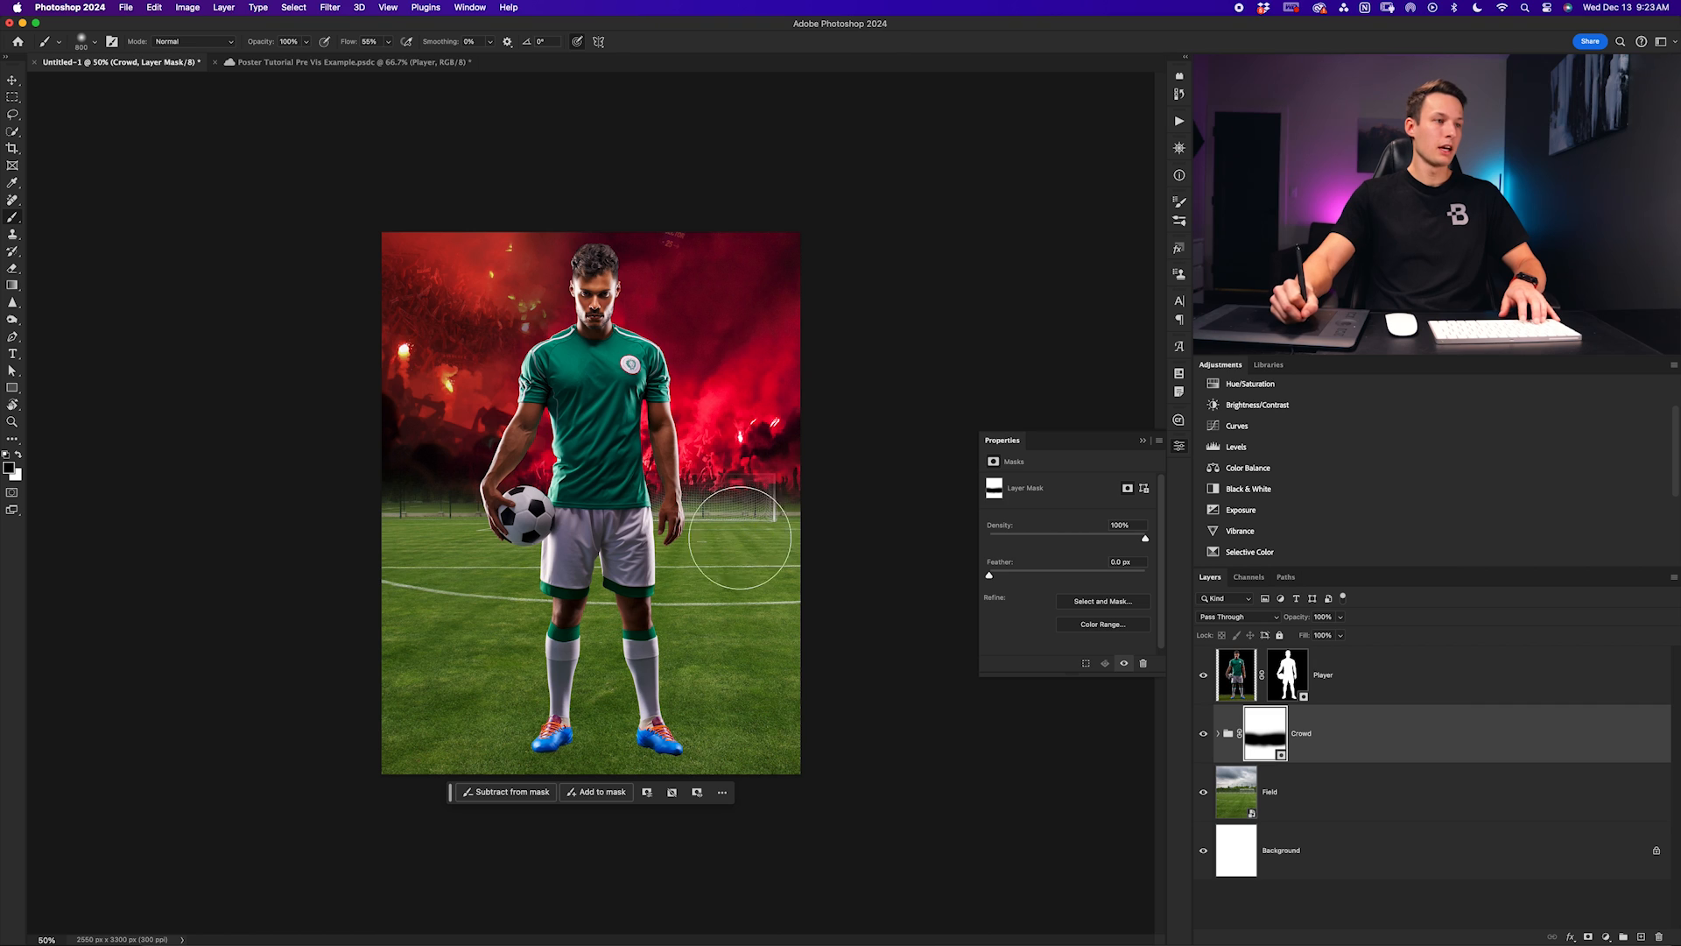
{"action": "key", "text": "5"}
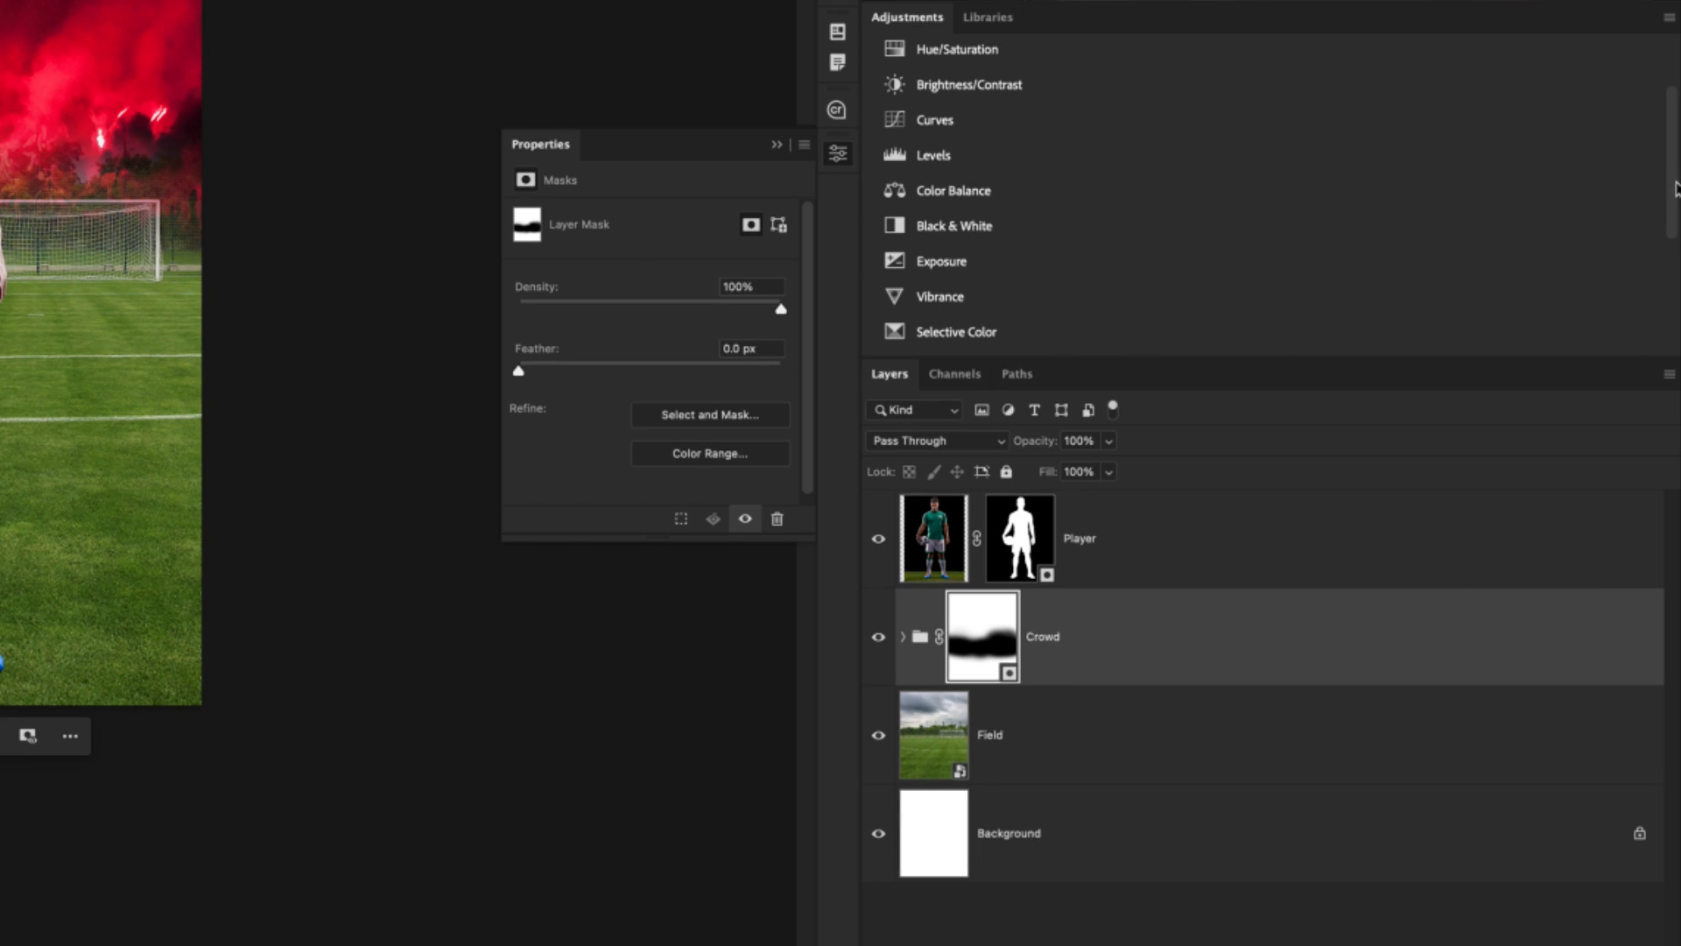
Add a Gradient Map adjustment above the Crowd group and clip it to that group
{"action": "left_click_drag", "start_coordinate": [1673, 189], "coordinate": [1673, 315]}
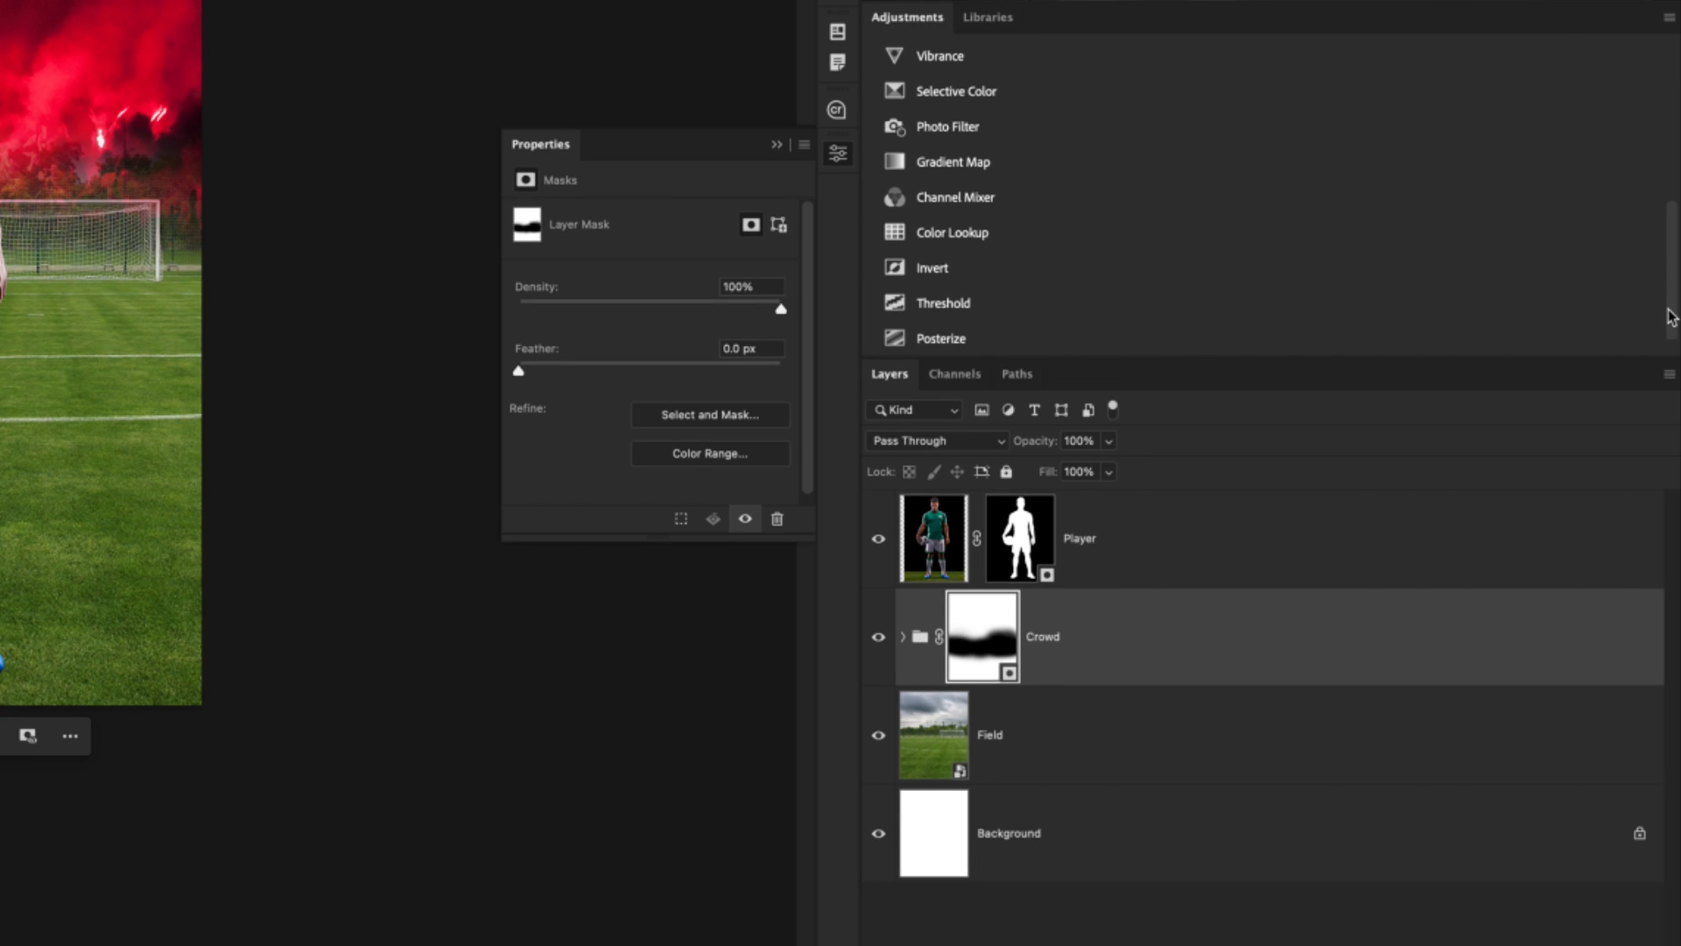
{"action": "left_click", "coordinate": [961, 161]}
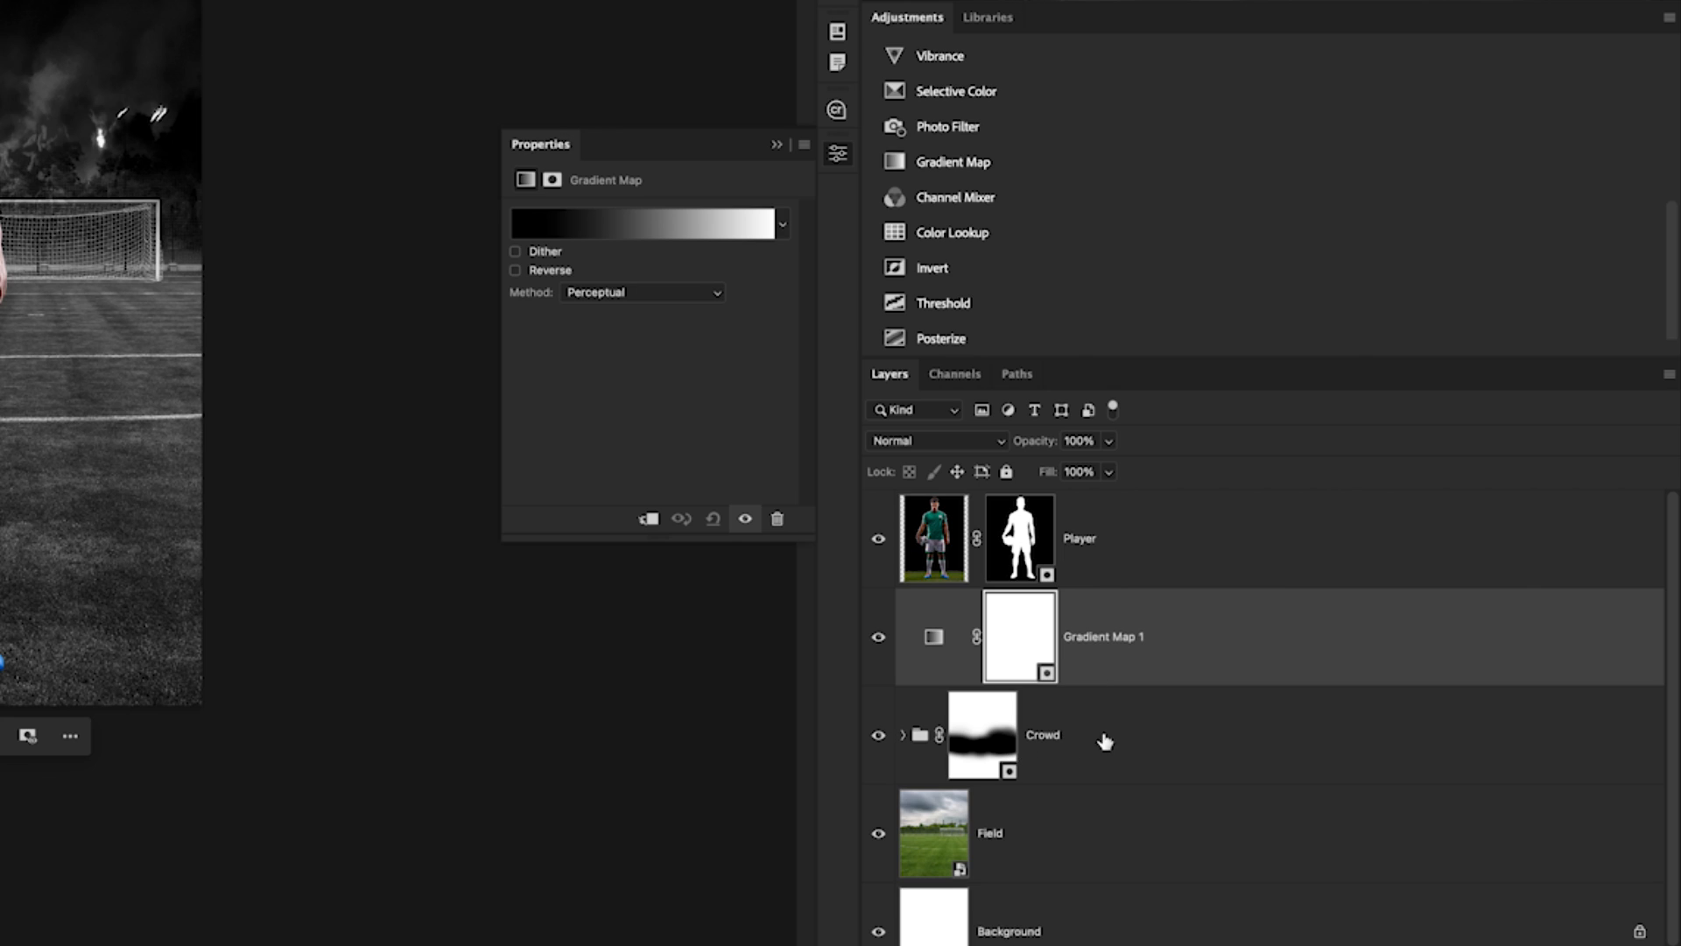
{"action": "right_click", "coordinate": [1227, 646]}
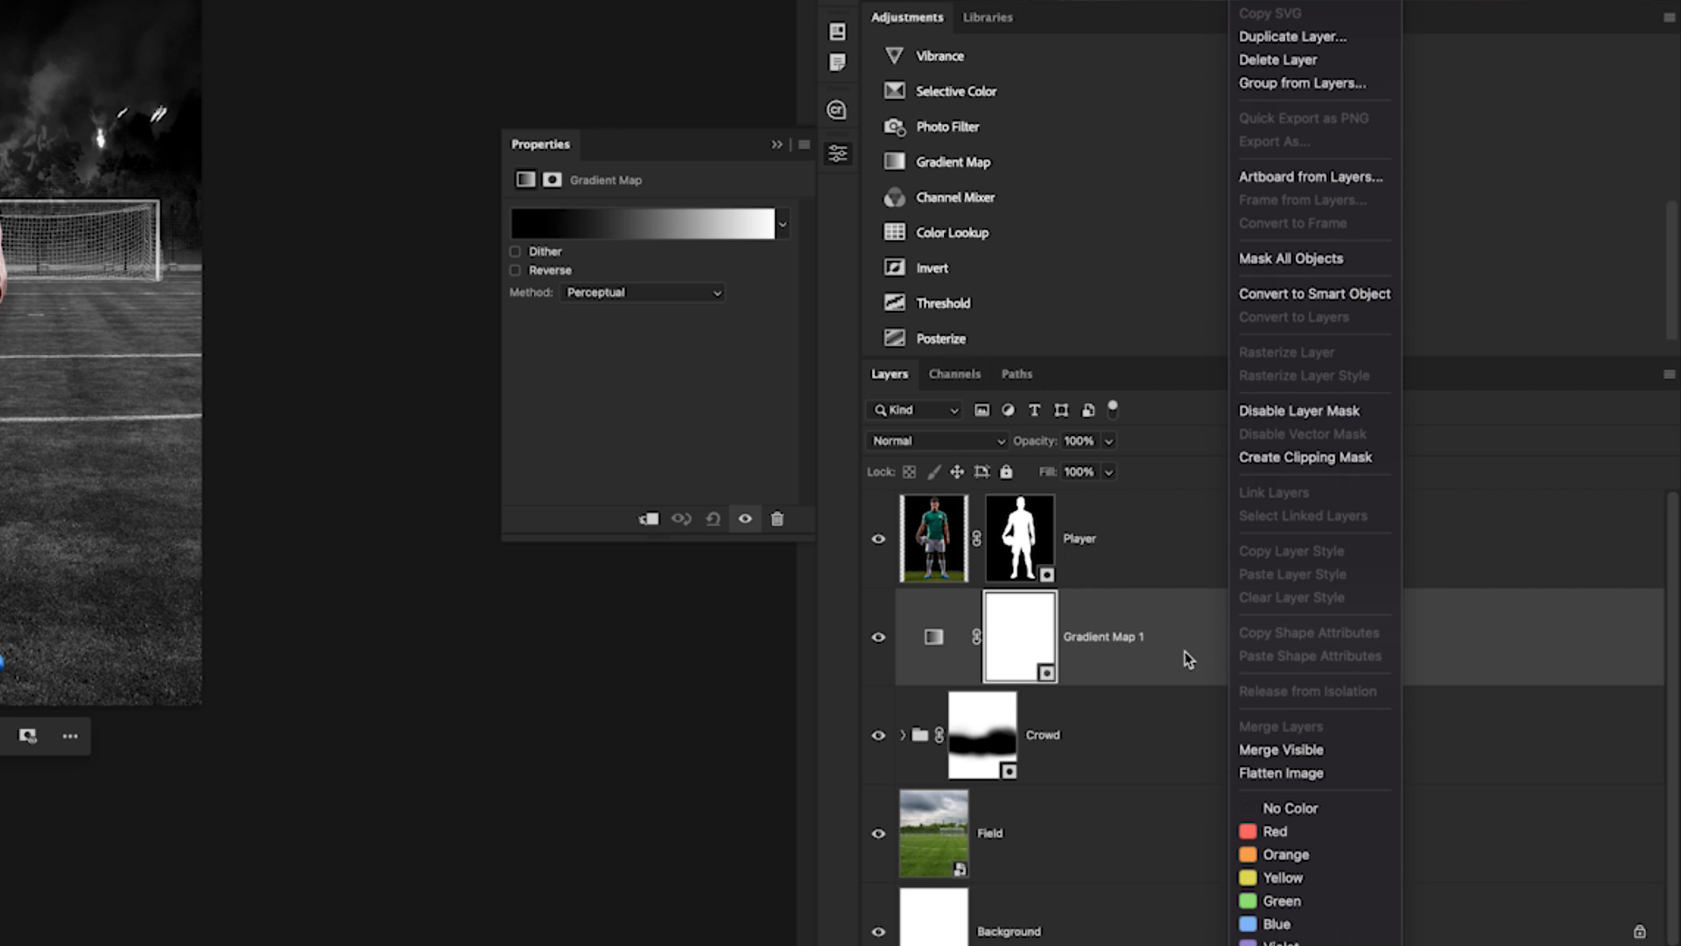
{"action": "left_click", "coordinate": [1304, 456]}
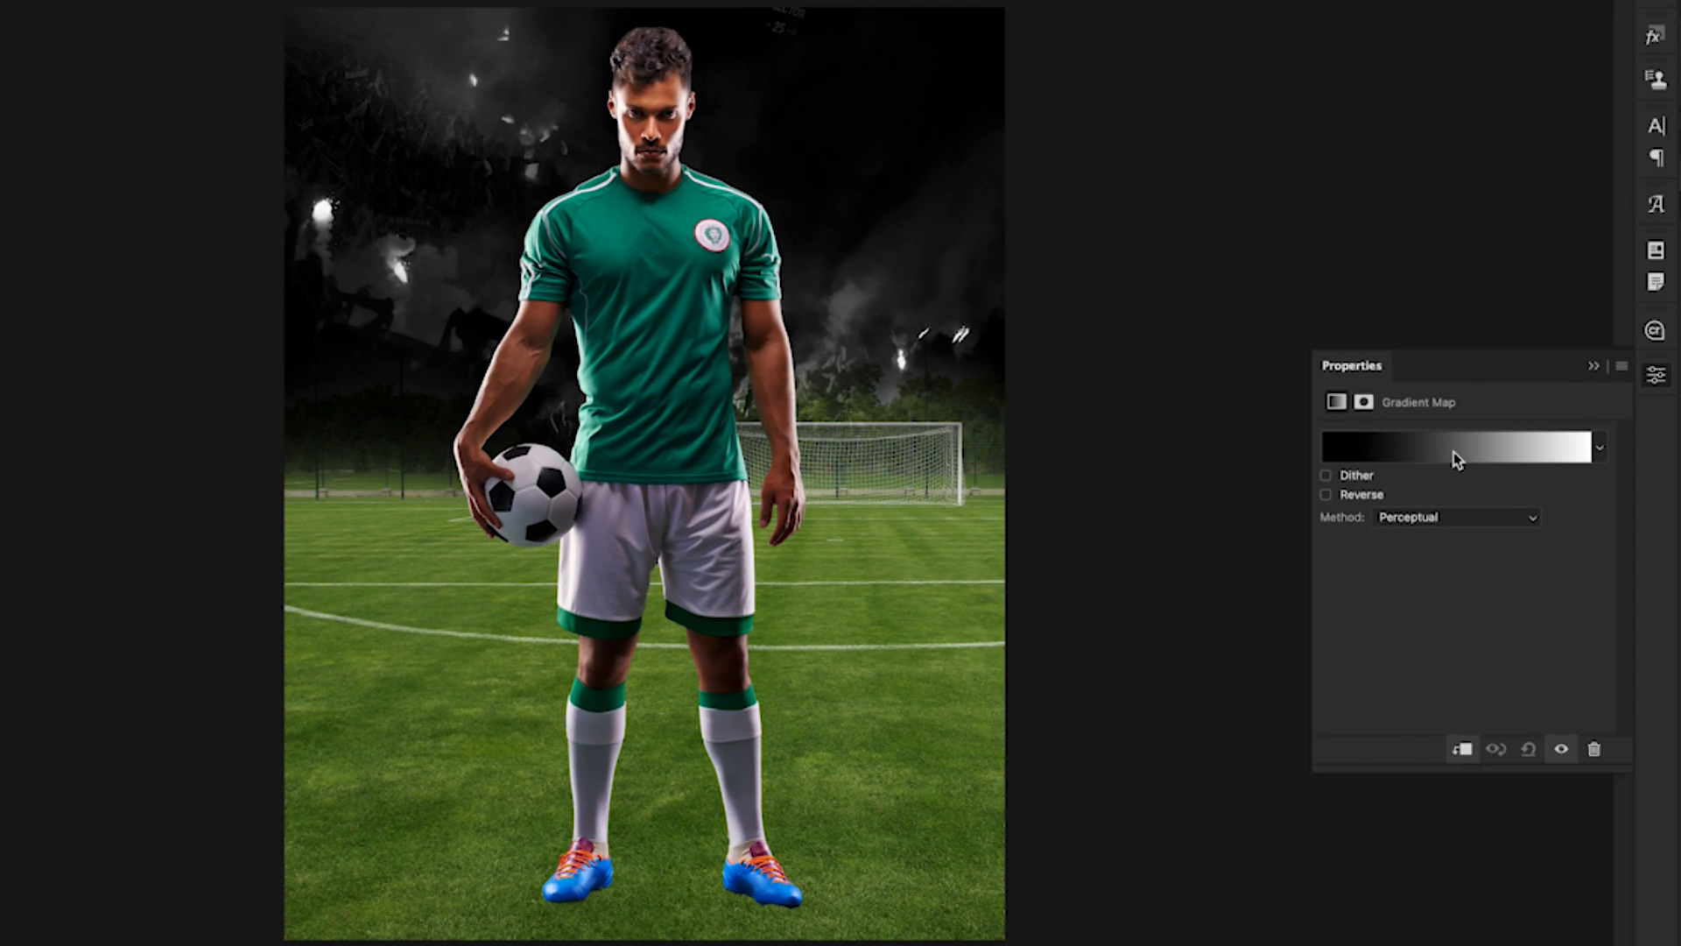
Edit the gradient map's gradient and set its dark color stop to 1c1c1c
{"action": "left_click", "coordinate": [1061, 490]}
{"action": "left_click_drag", "start_coordinate": [830, 646], "coordinate": [1183, 331]}
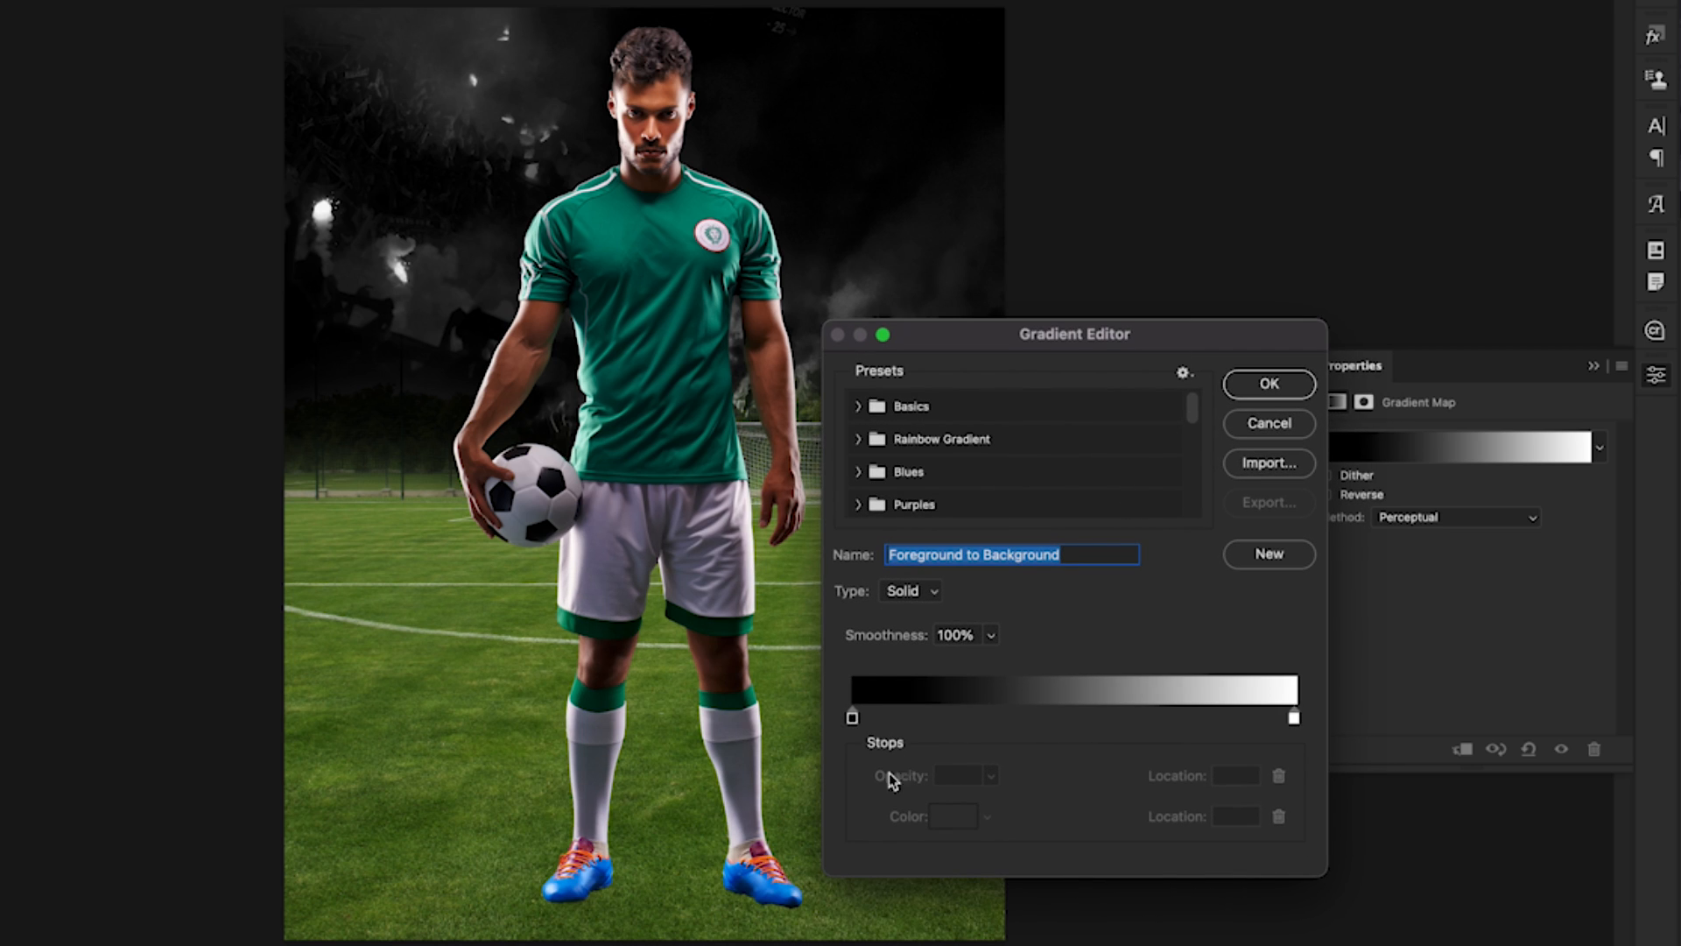
{"action": "left_click", "coordinate": [852, 717]}
{"action": "left_click", "coordinate": [953, 816]}
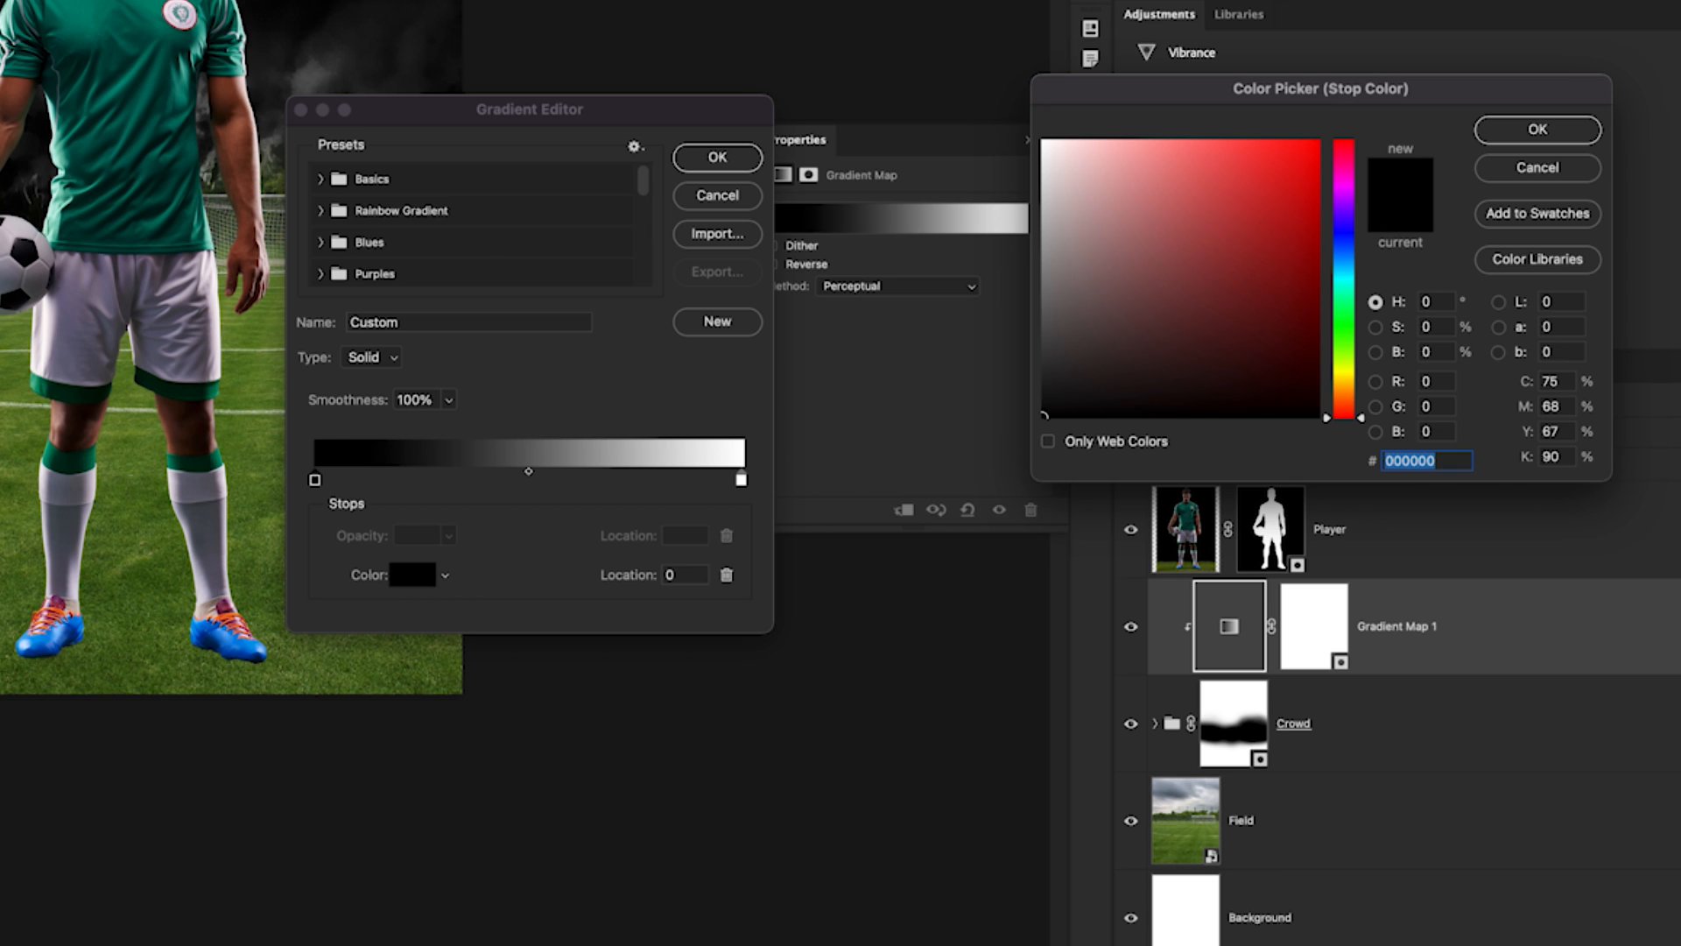
{"action": "type", "text": "1c1c"}
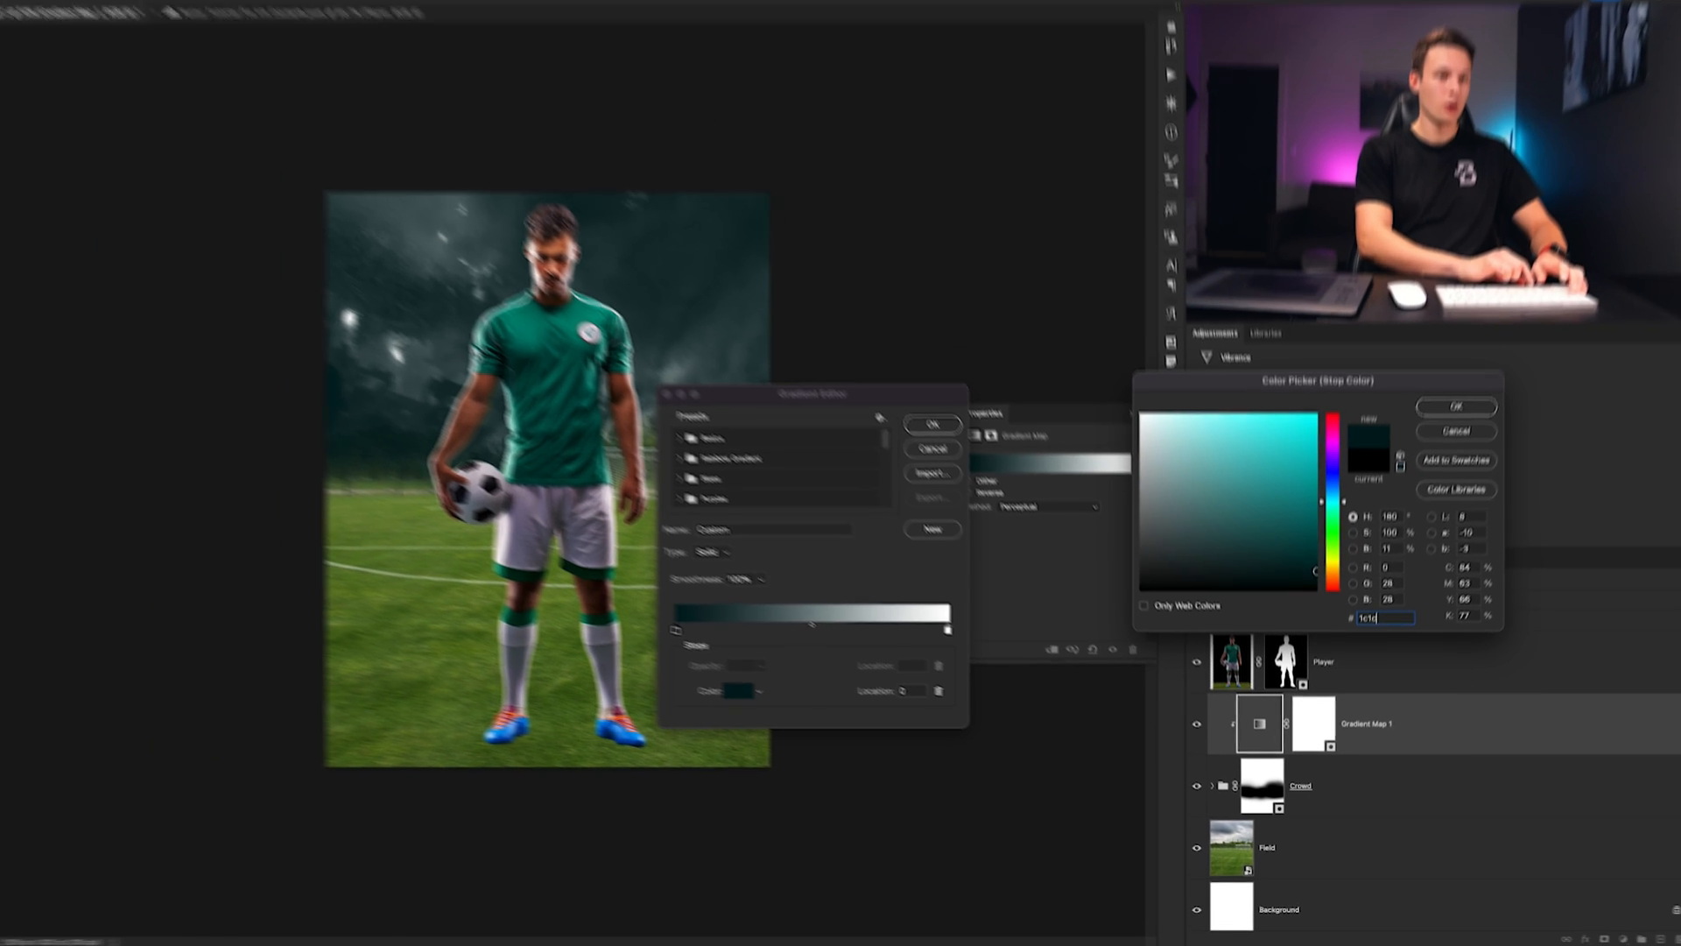
{"action": "type", "text": "1c"}
{"action": "key", "text": "Return"}
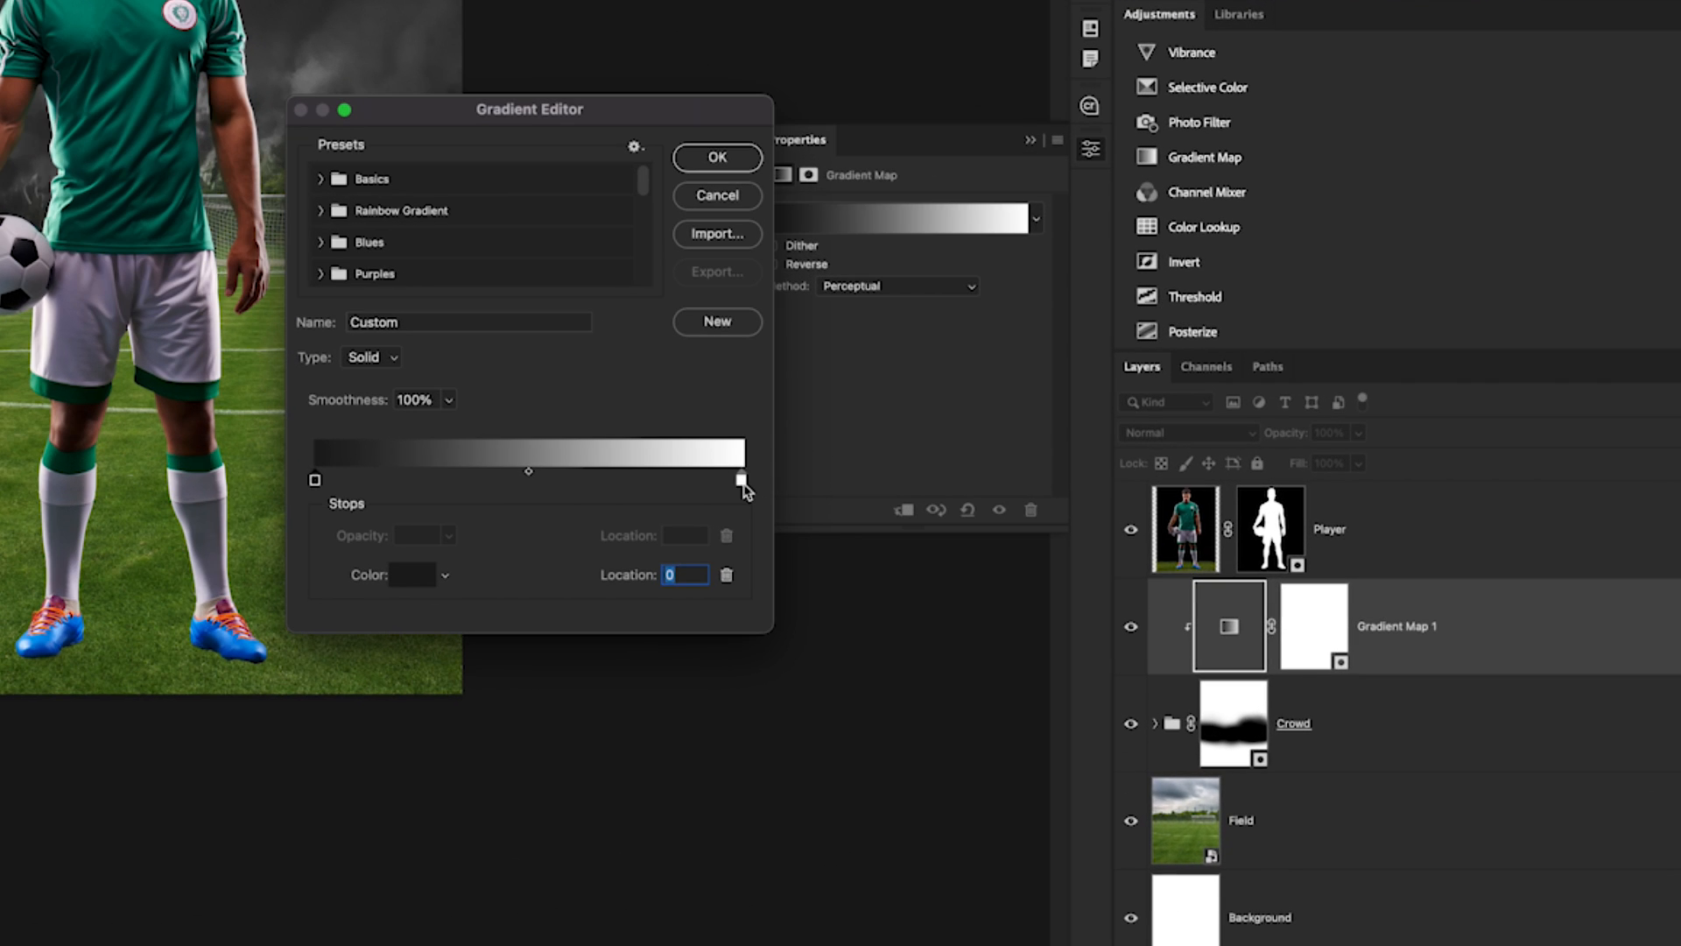
Set the gradient's light color stop to 89e6f7
{"action": "left_click", "coordinate": [742, 481]}
{"action": "left_click", "coordinate": [418, 579]}
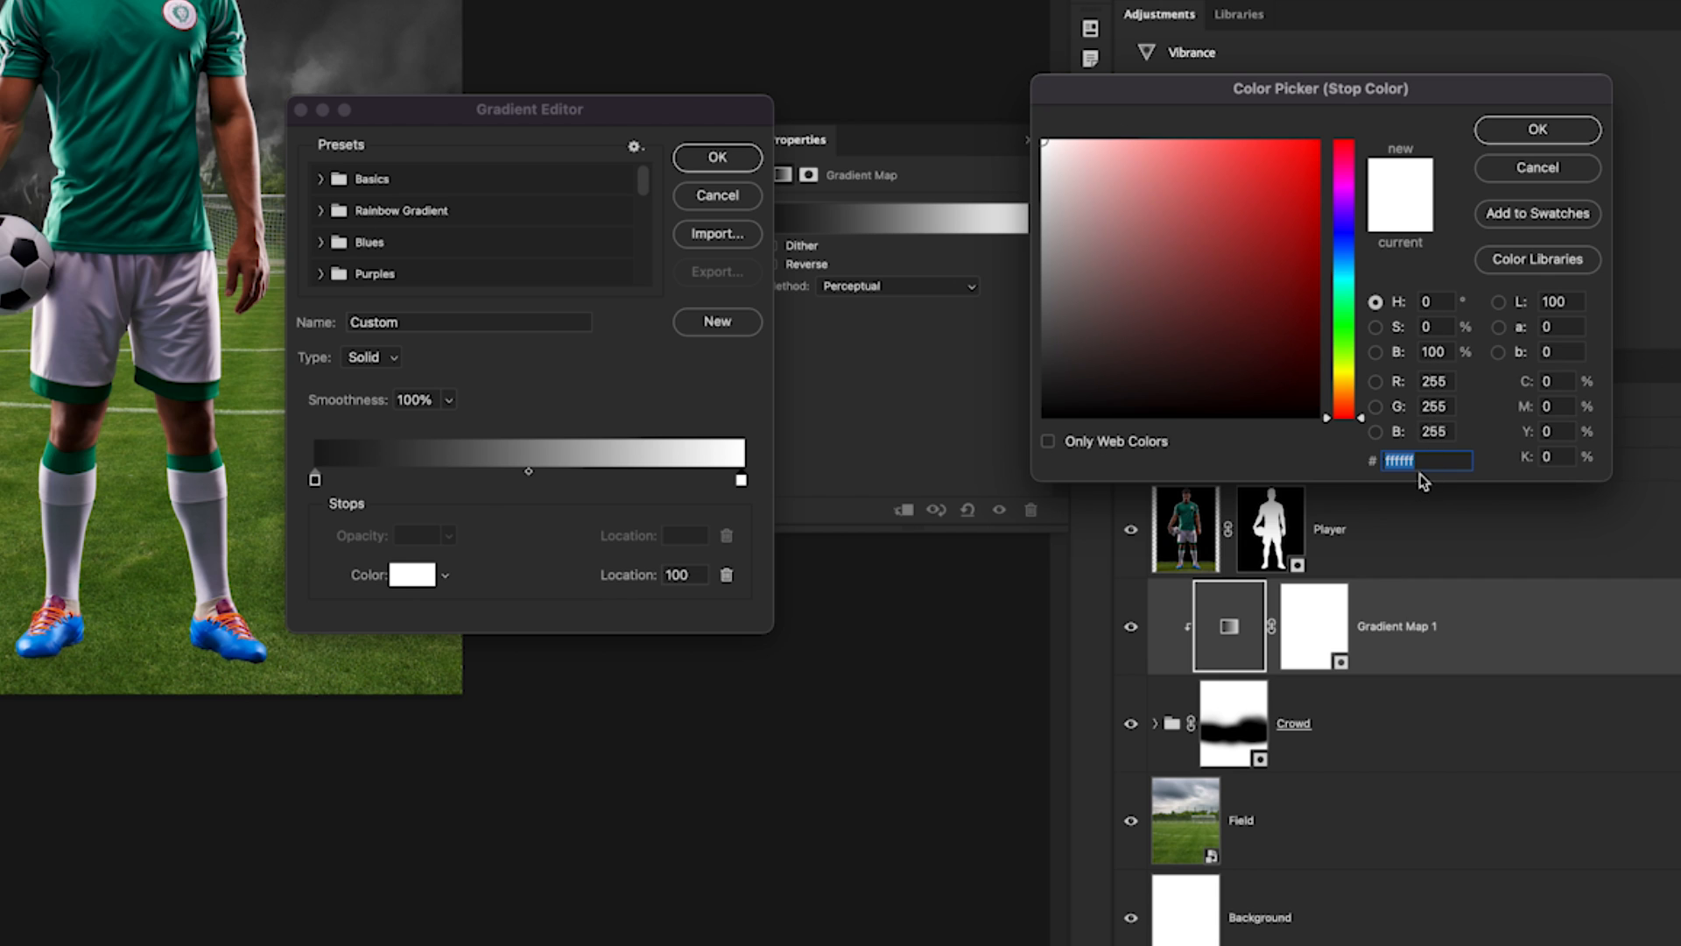
{"action": "type", "text": "89"}
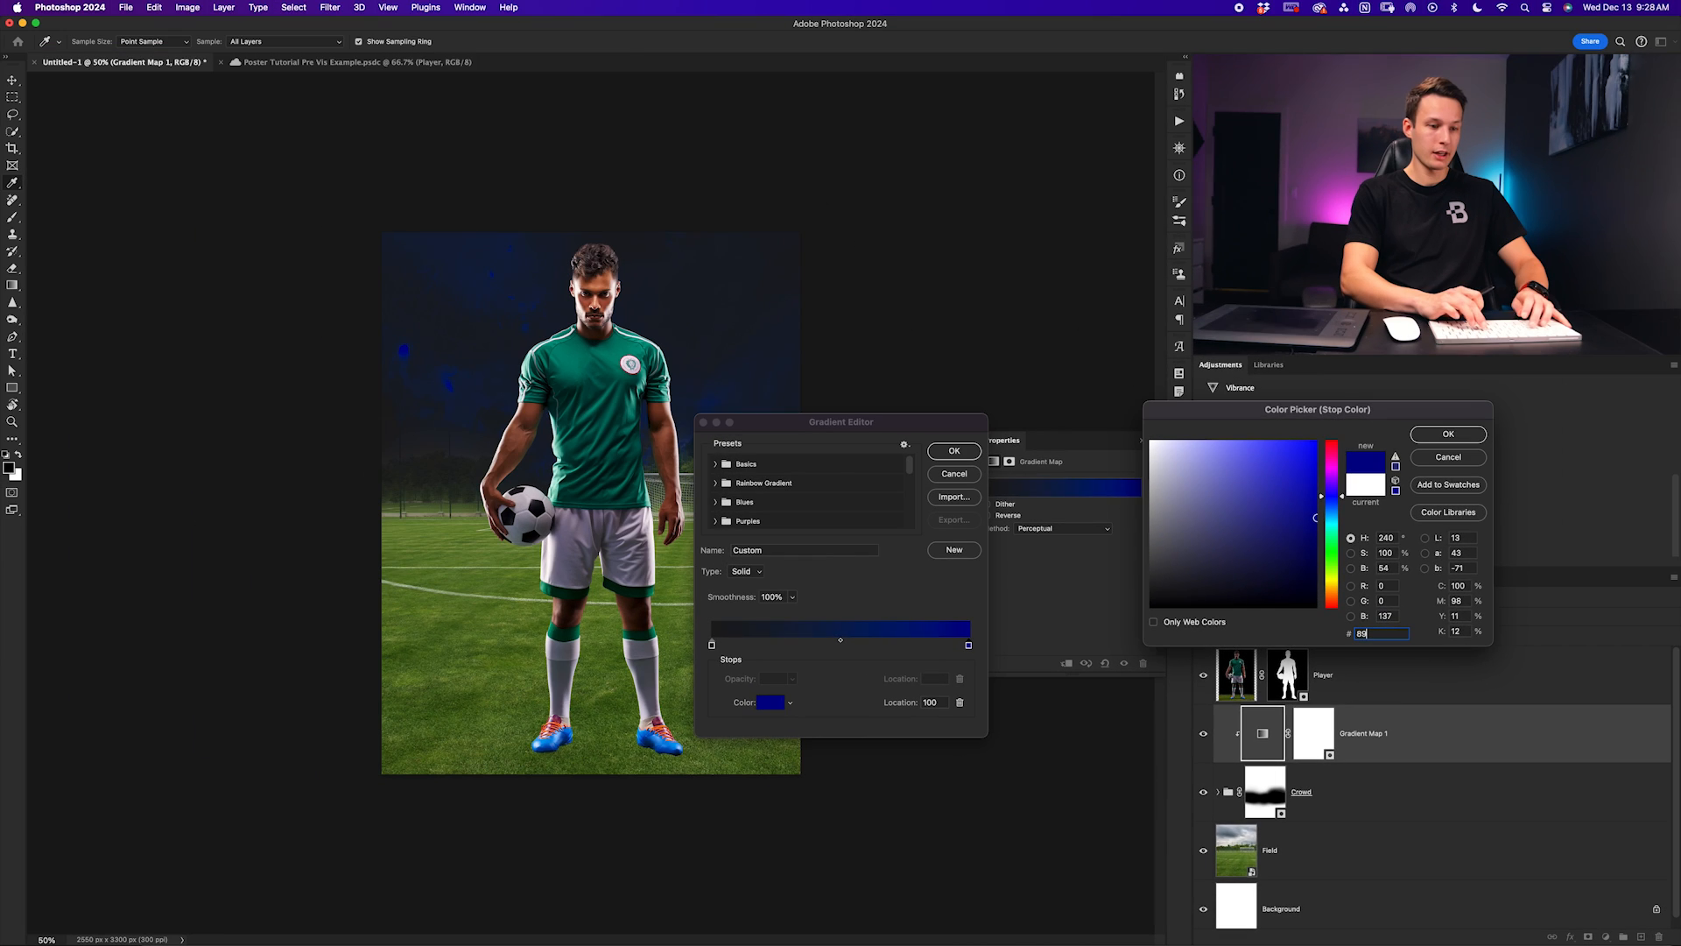
{"action": "type", "text": "e6f7"}
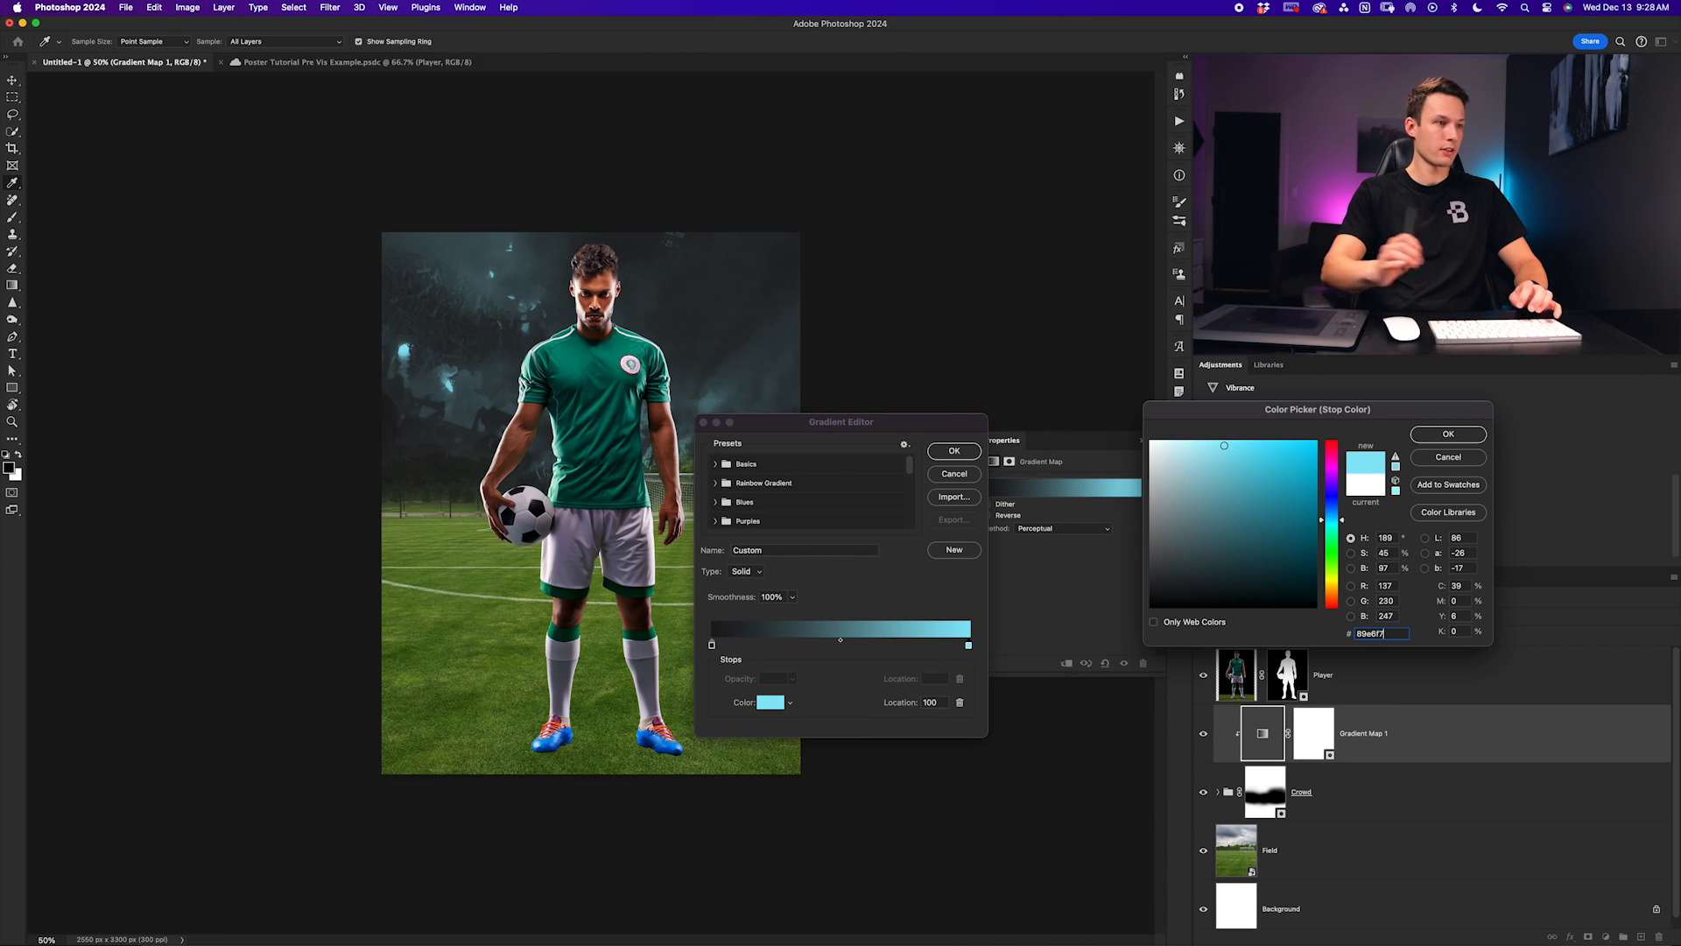
{"action": "left_click", "coordinate": [1448, 434]}
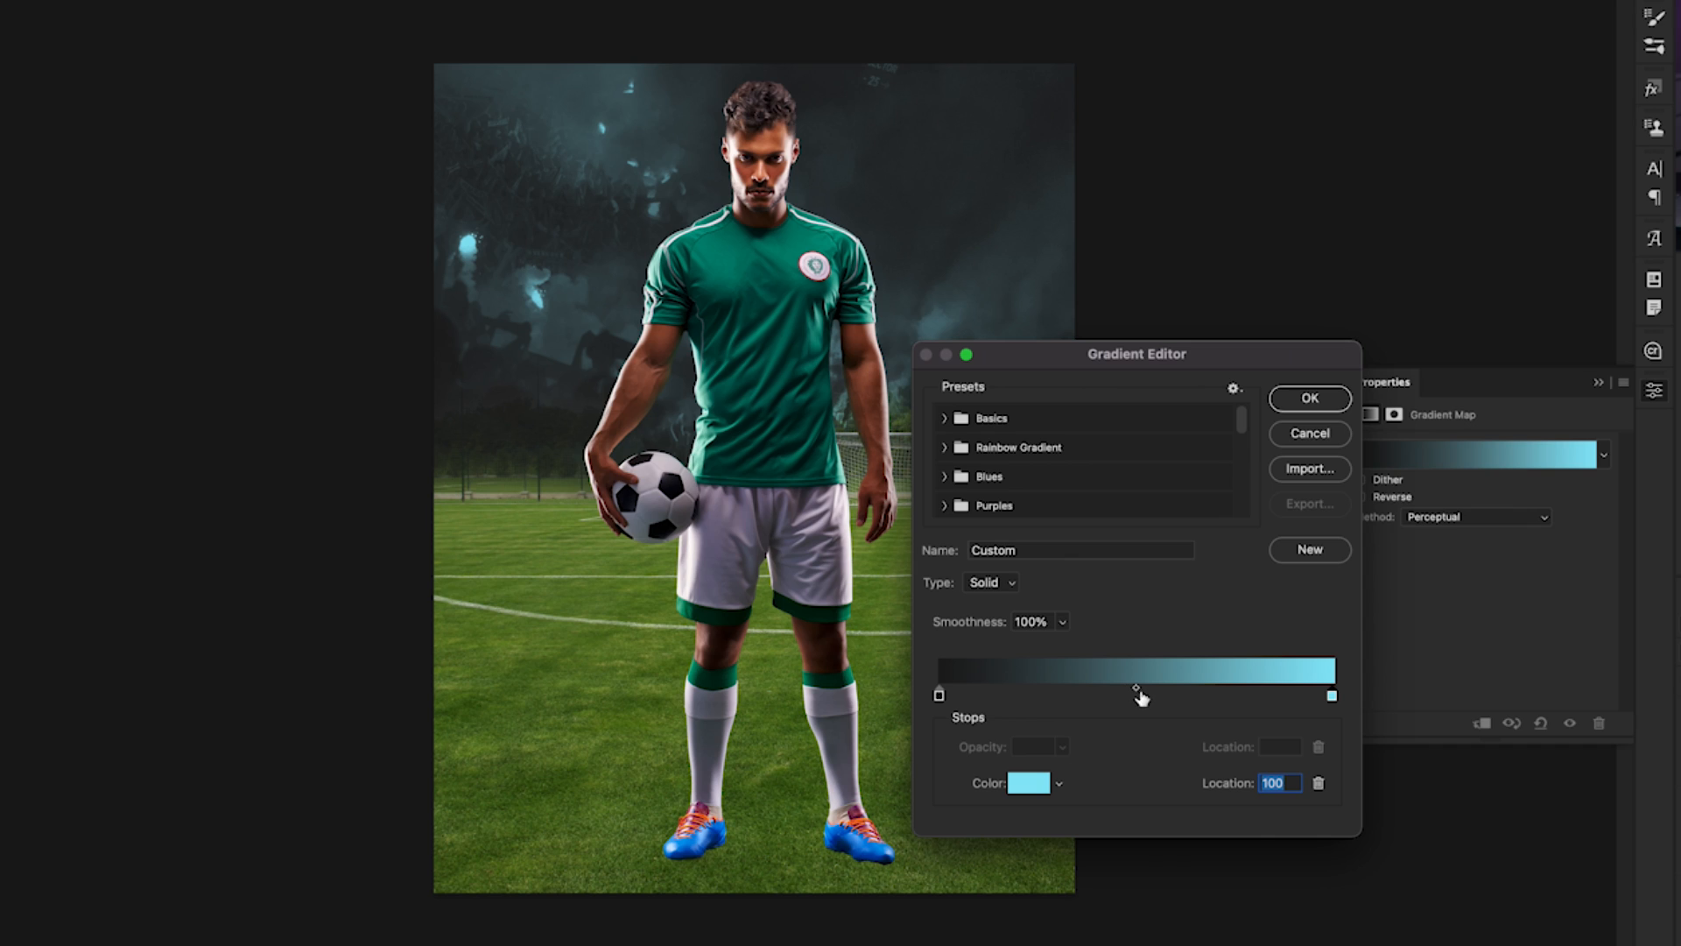
Shift the gradient's midpoint toward the dark stop to a location of about 26%, accept the gradient and return to the Brush tool
{"action": "left_click_drag", "start_coordinate": [1136, 698], "coordinate": [1029, 697]}
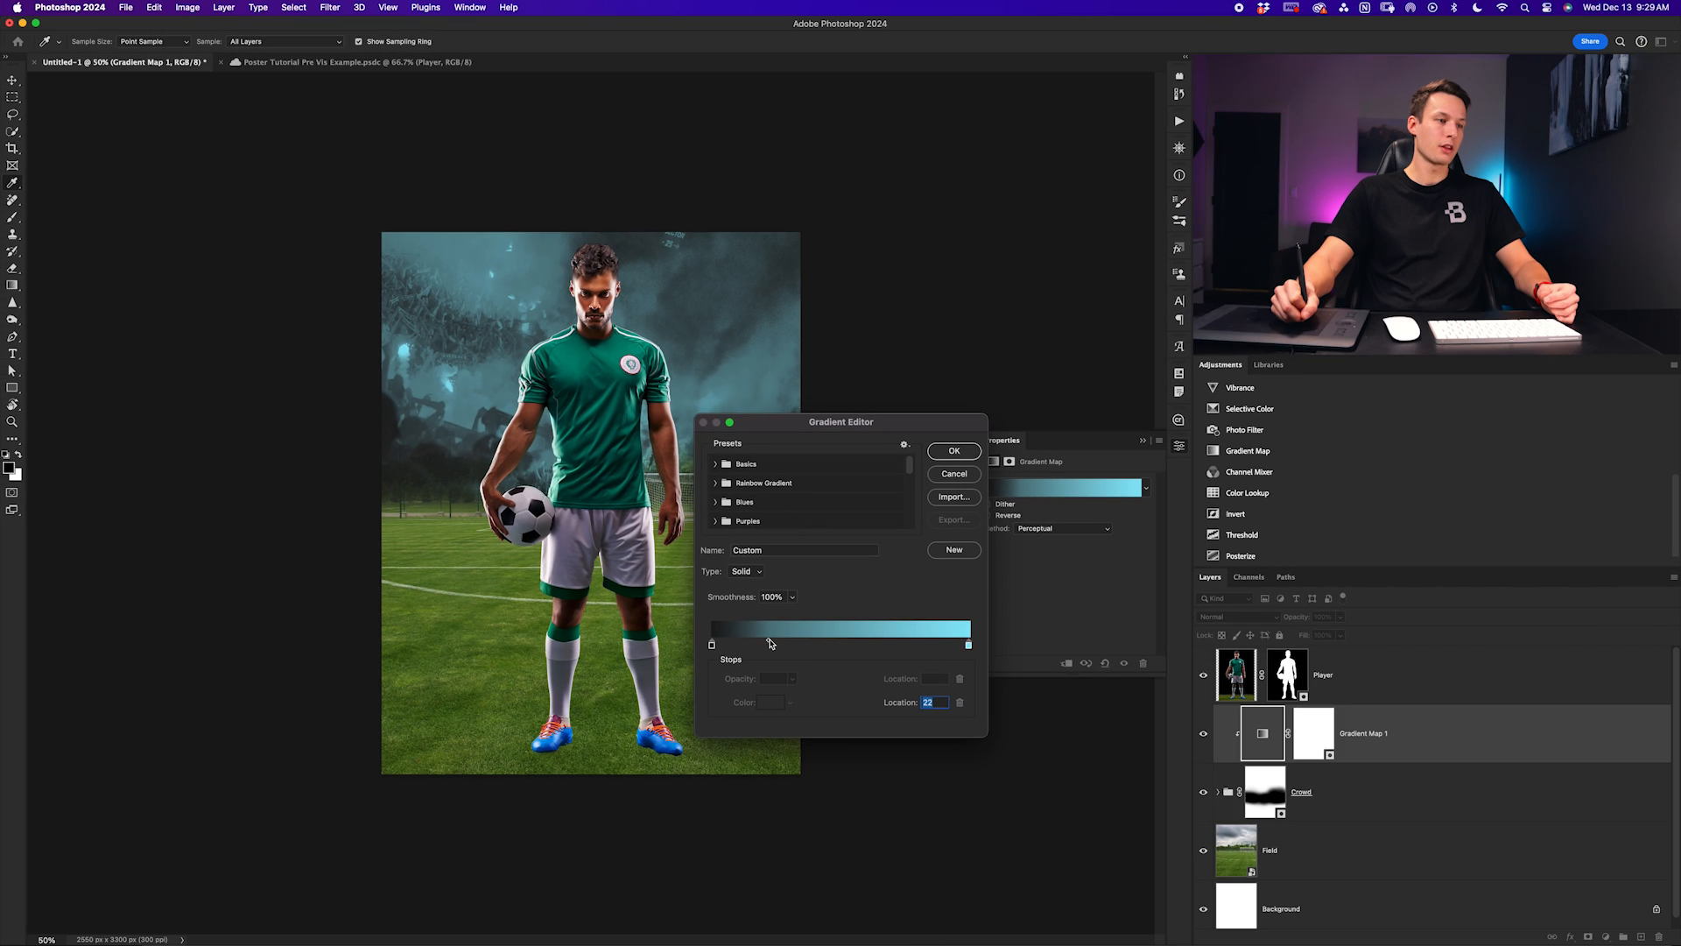
{"action": "left_click_drag", "start_coordinate": [770, 646], "coordinate": [778, 643]}
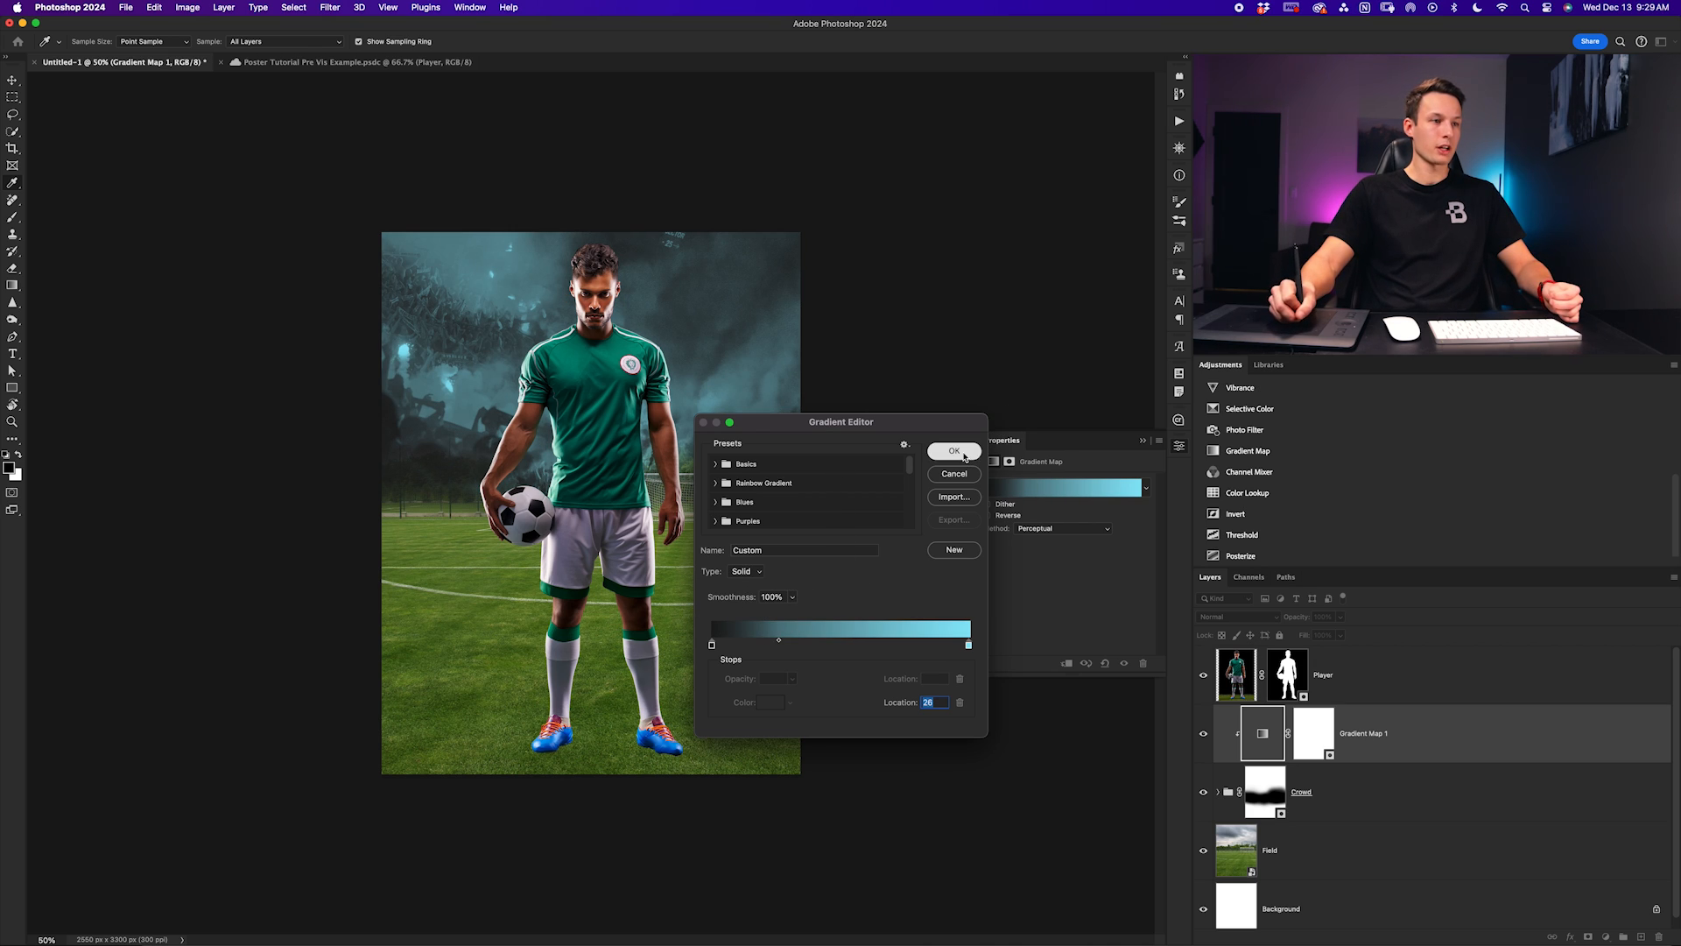
{"action": "left_click", "coordinate": [954, 451]}
{"action": "key", "text": "b"}
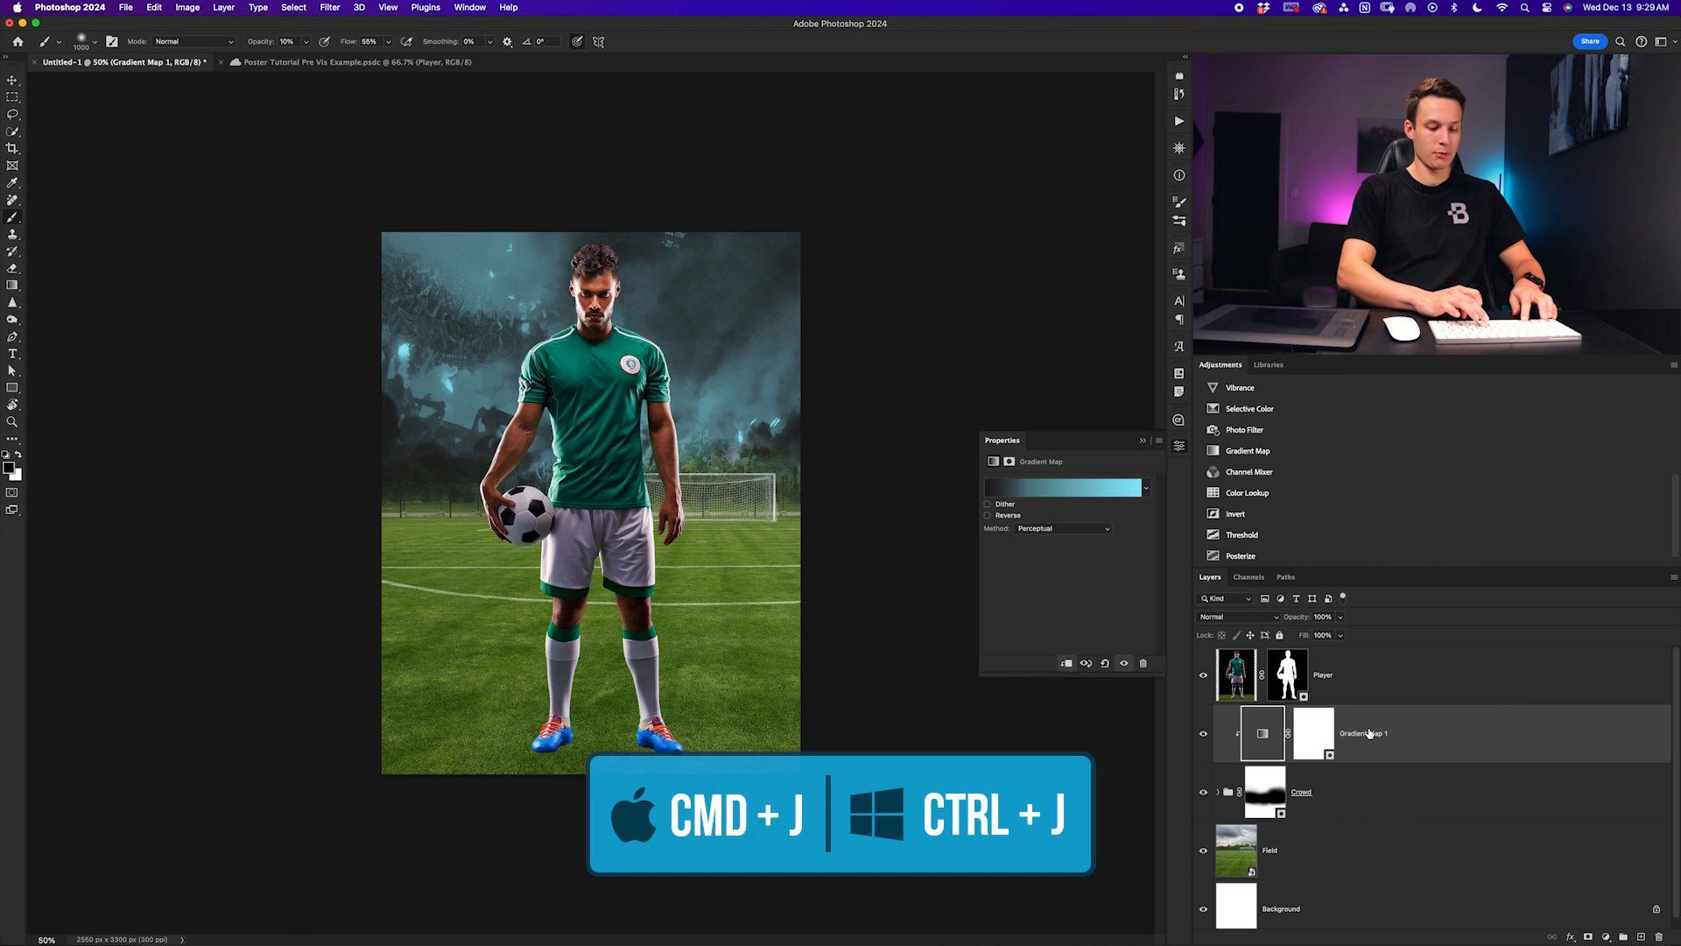
Duplicate the gradient map, place the copy directly above the Field layer and clip it to that layer
{"action": "key", "text": "super+j"}
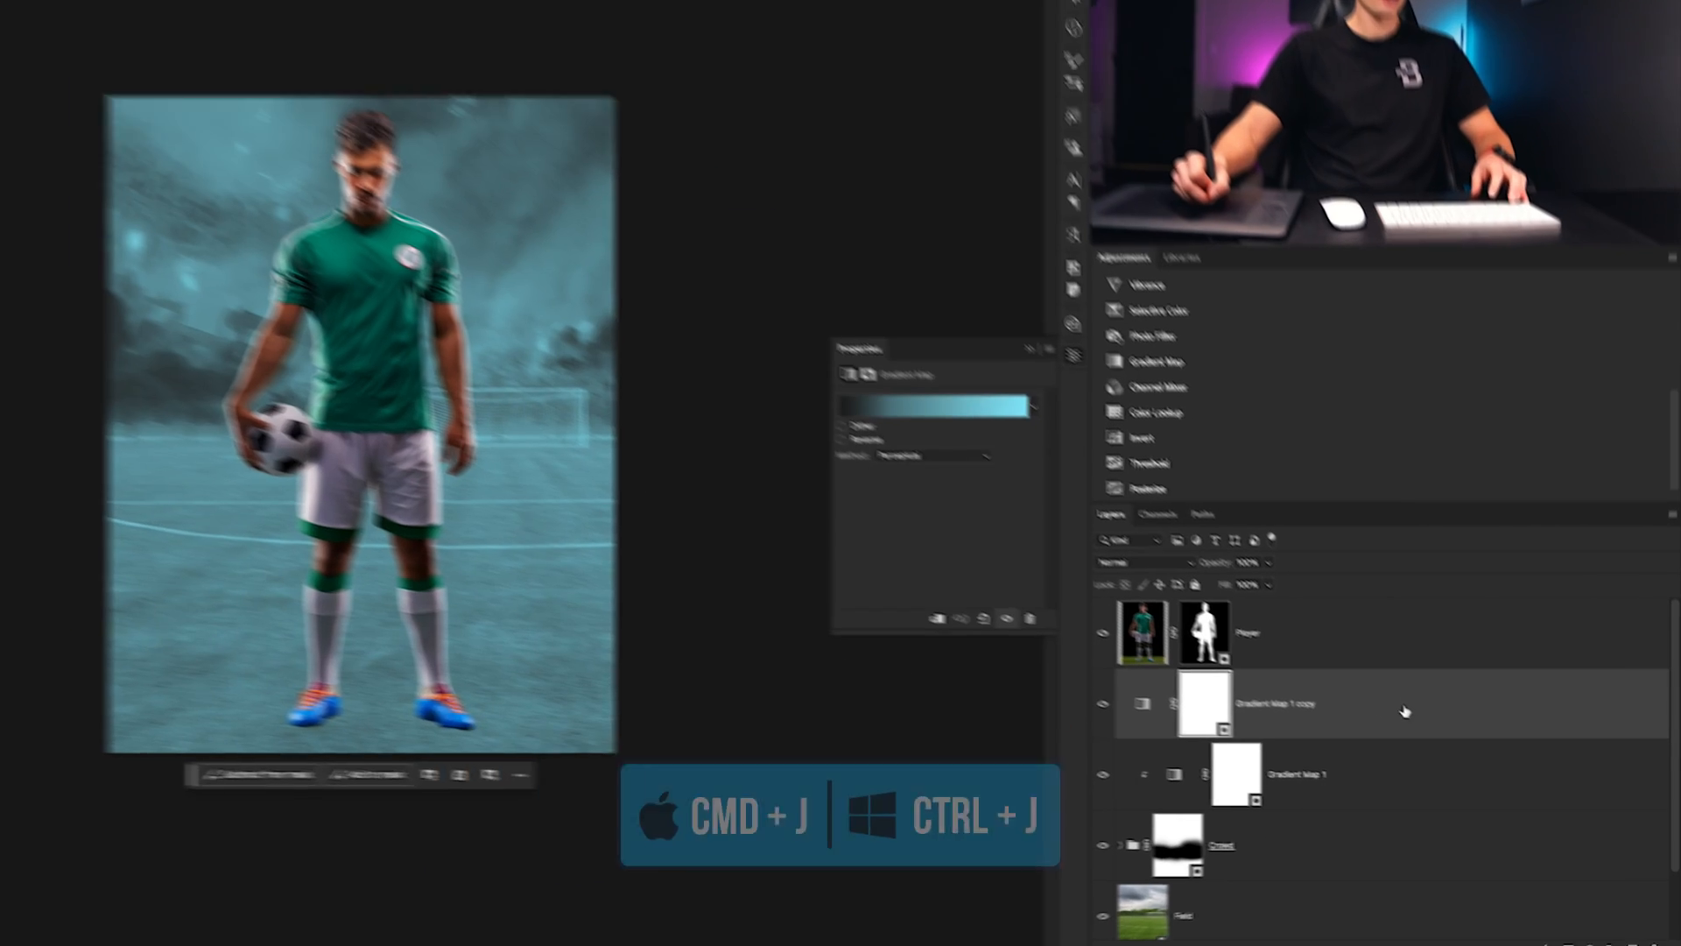
{"action": "left_click_drag", "start_coordinate": [1404, 711], "coordinate": [1343, 887]}
{"action": "left_click_drag", "start_coordinate": [1211, 891], "coordinate": [1211, 892]}
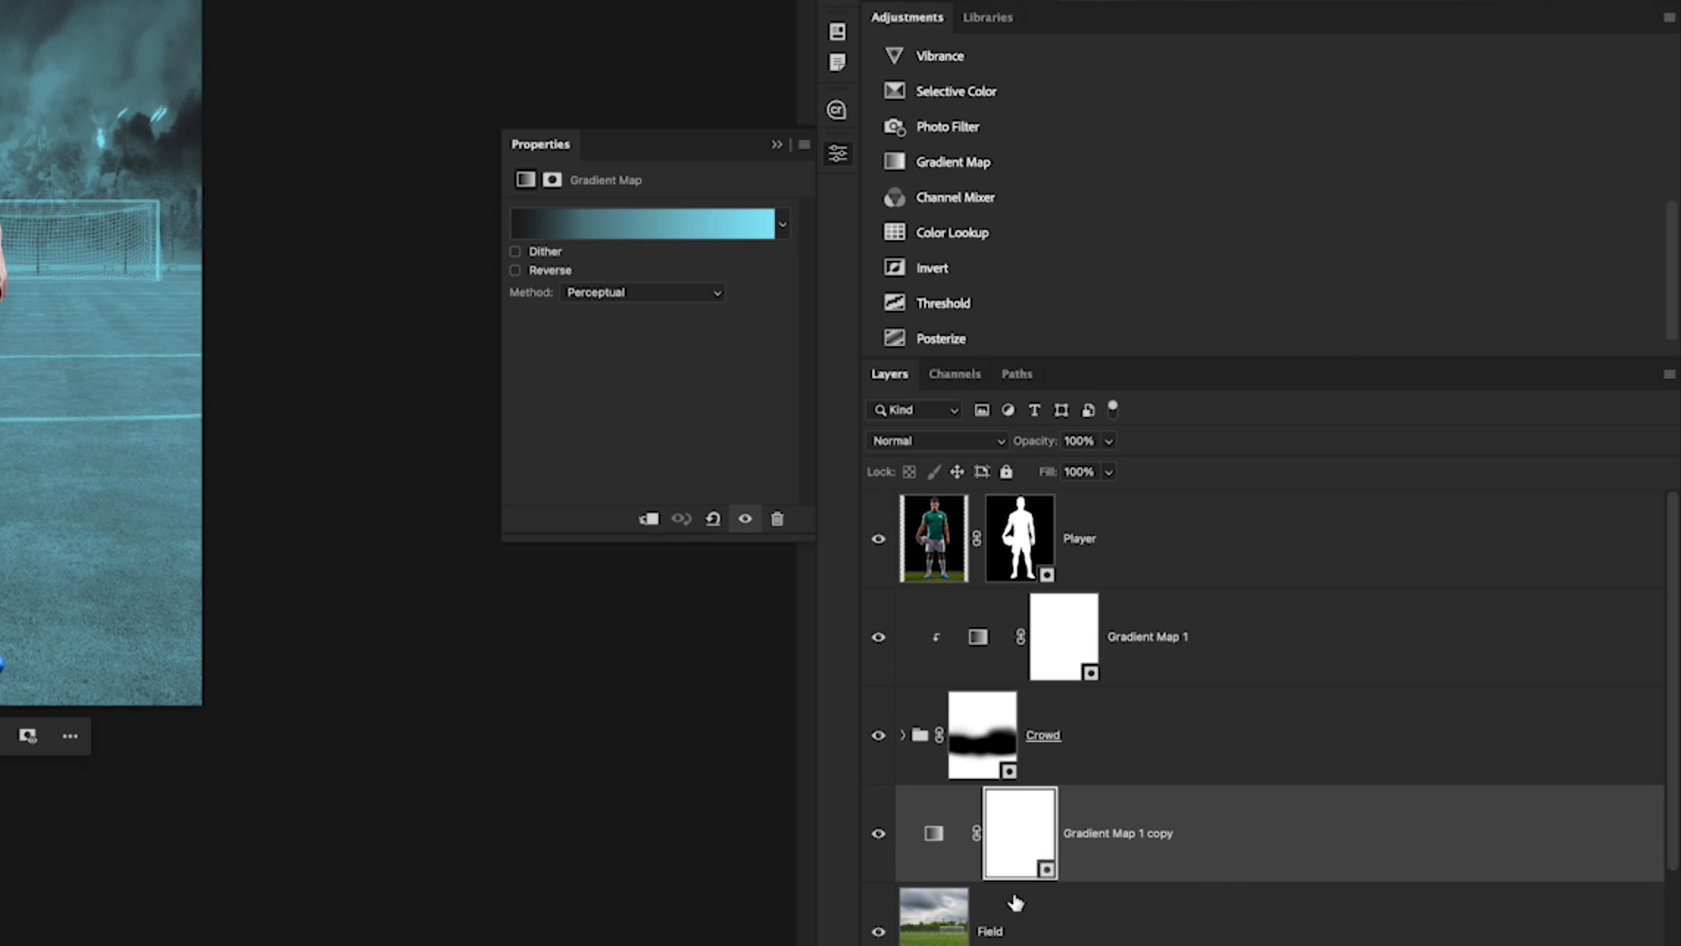
{"action": "right_click", "coordinate": [1230, 845]}
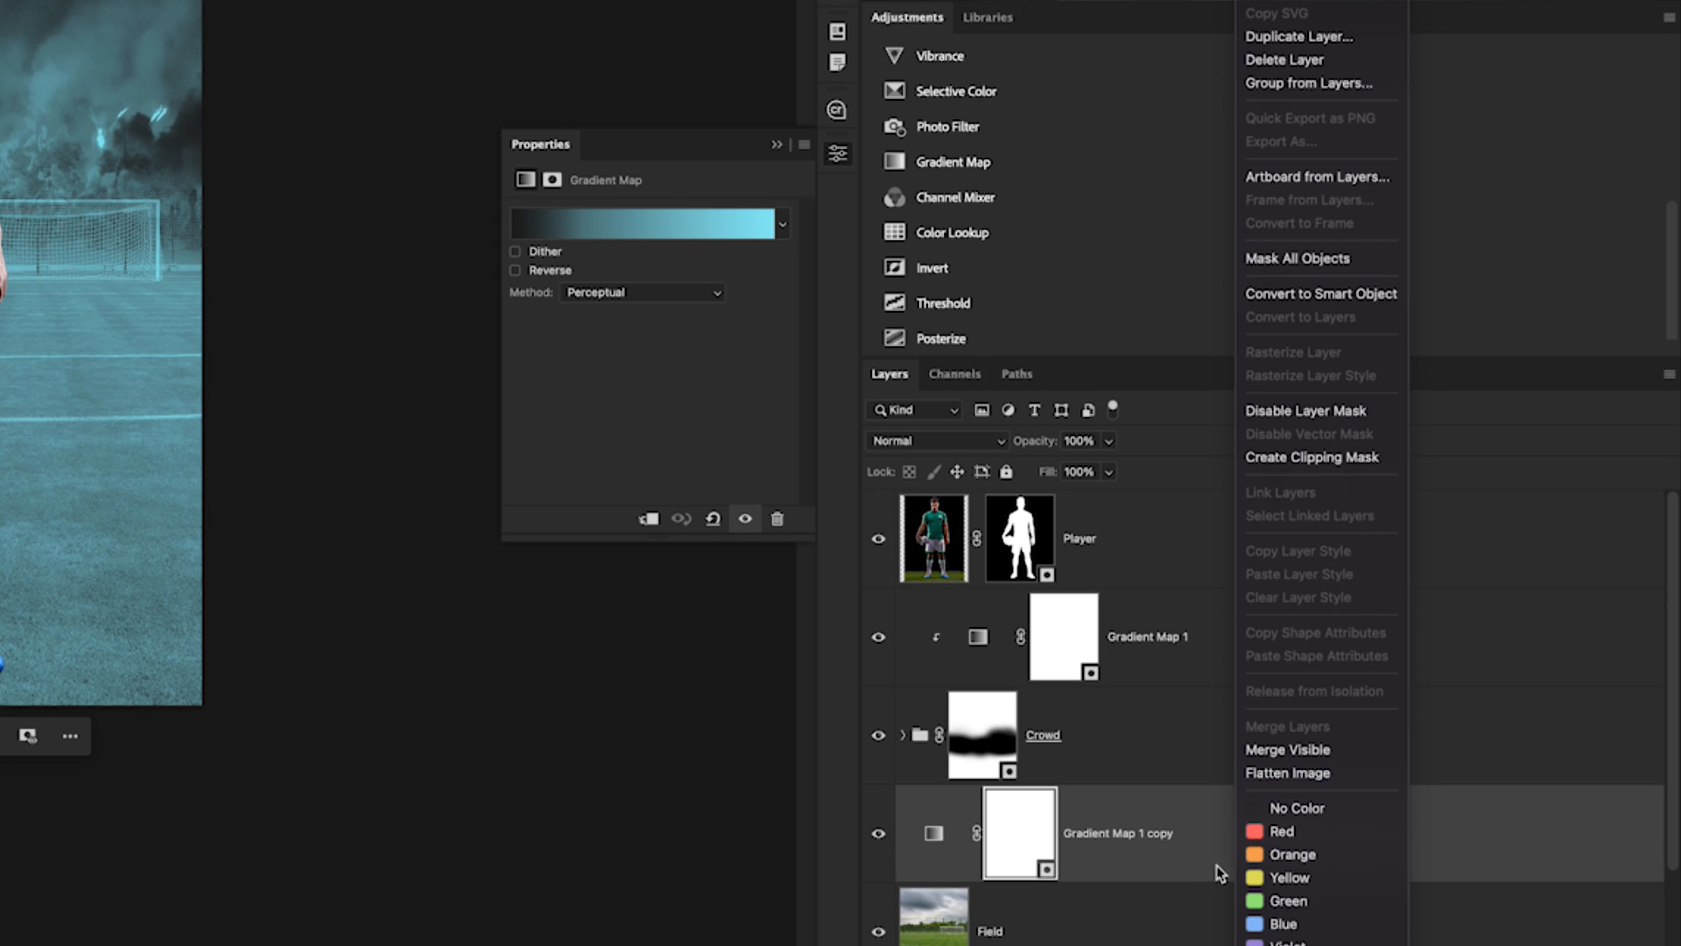
{"action": "left_click", "coordinate": [1348, 458]}
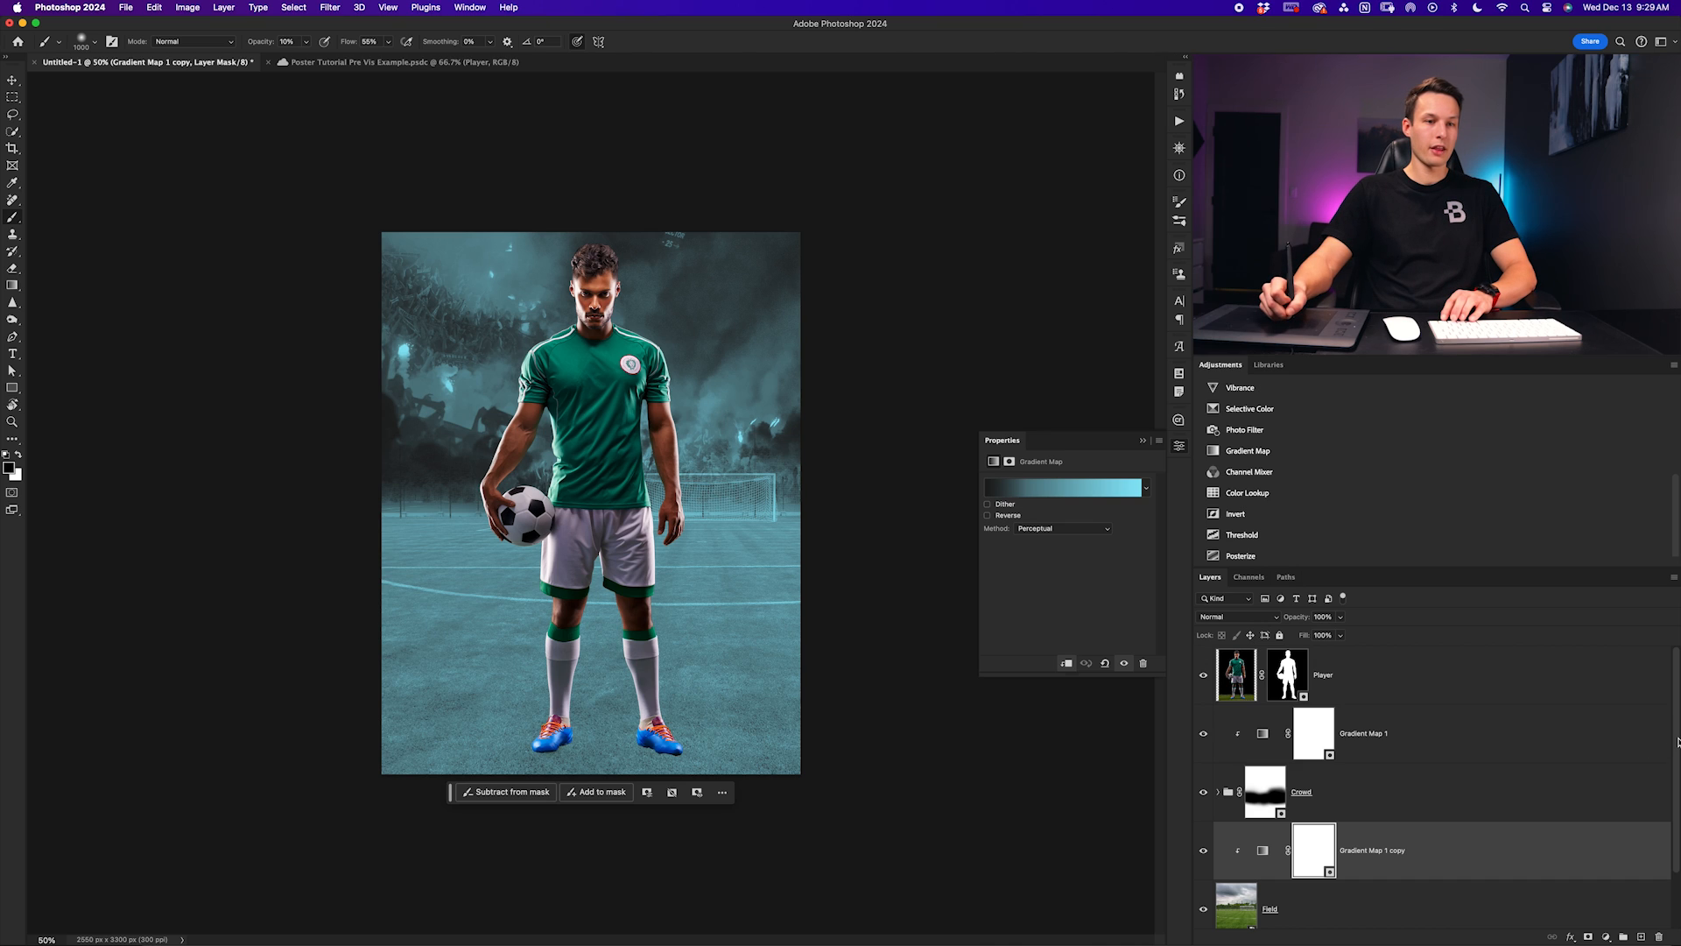
Edit the gradient of the gradient map clipped to the Field layer and set its dark stop location to 29%
{"action": "scroll", "coordinate": [1343, 785], "scroll_direction": "down", "scroll_amount": 2}
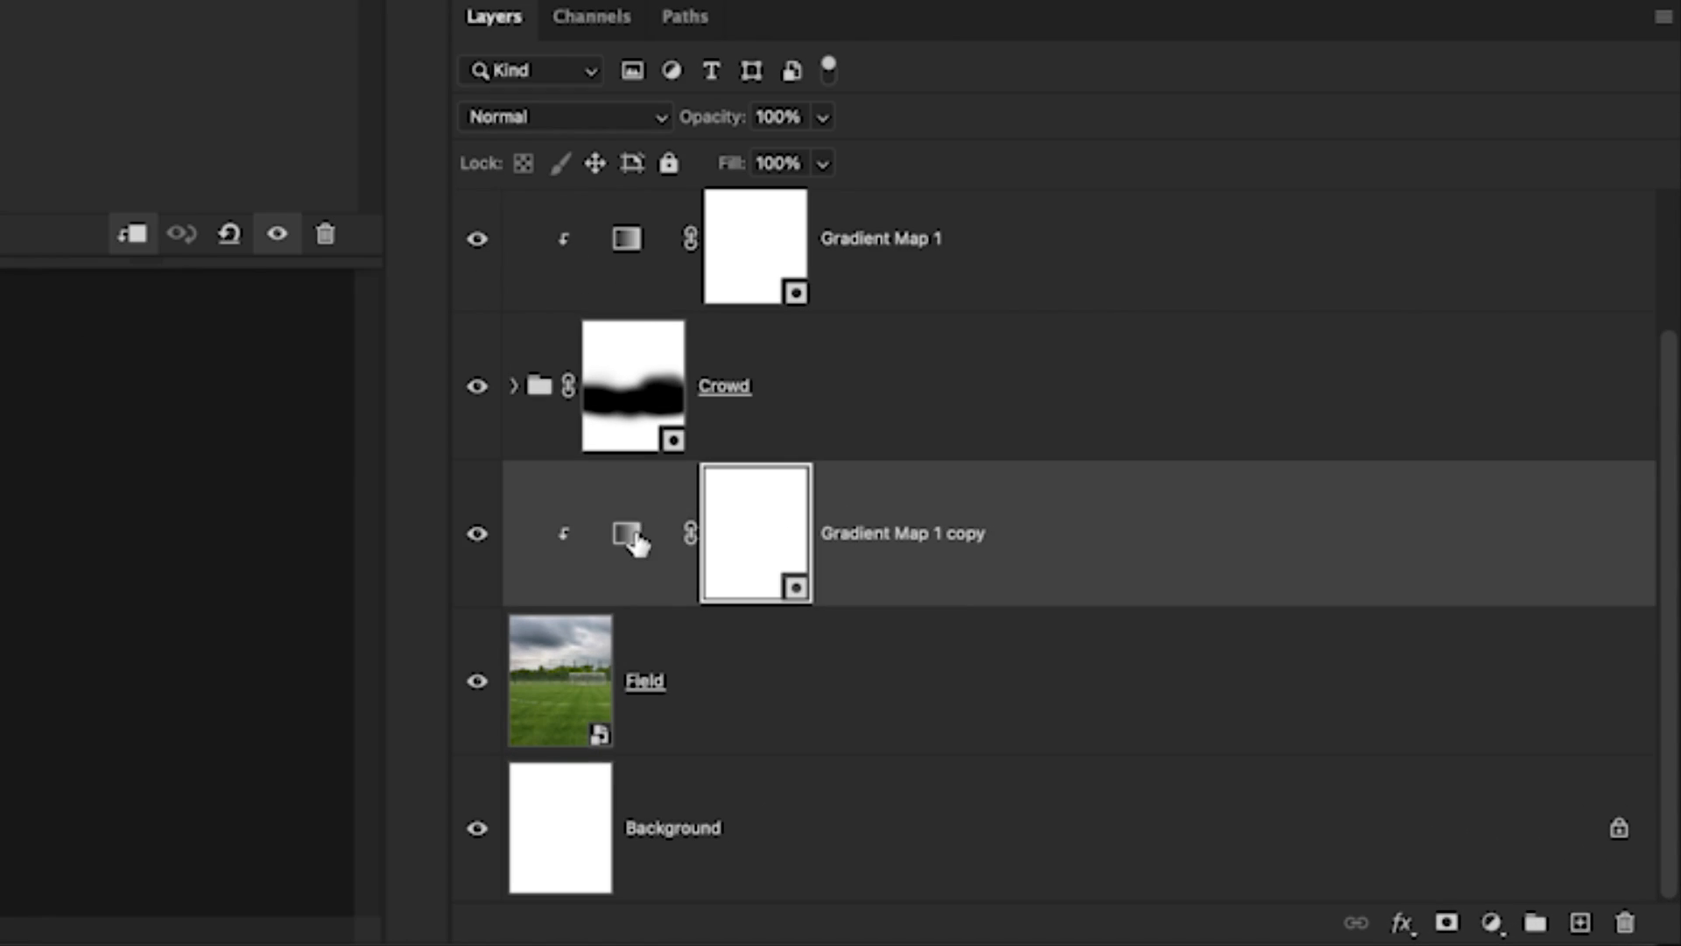
{"action": "left_click", "coordinate": [1263, 782]}
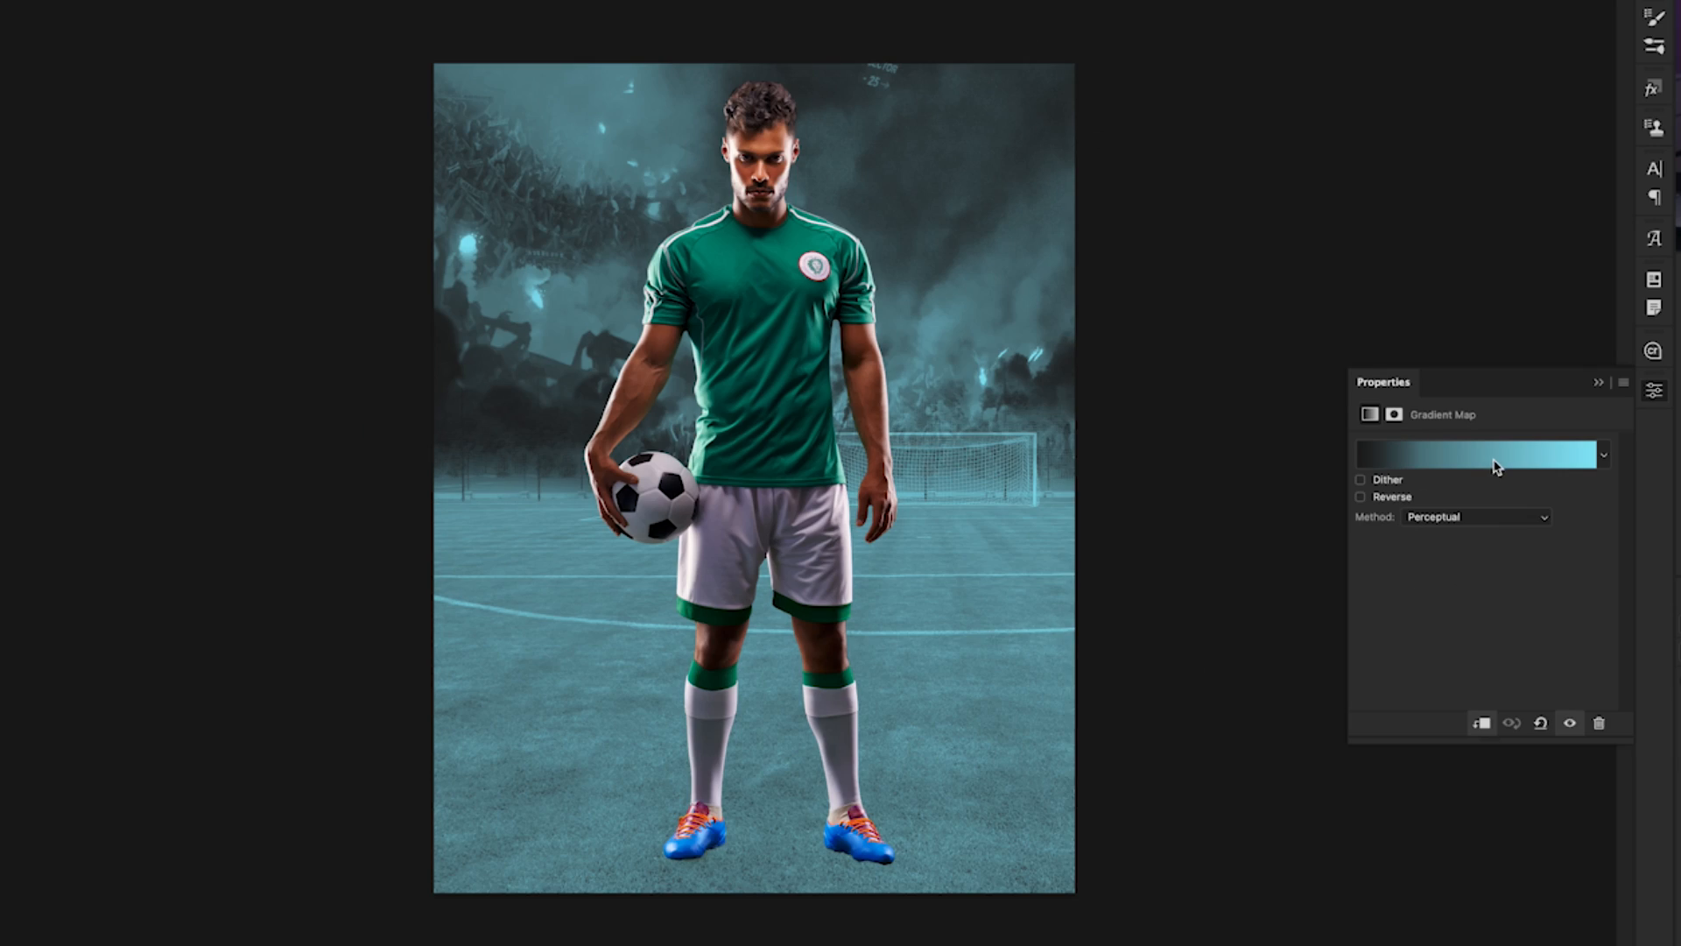
{"action": "left_click", "coordinate": [1497, 457]}
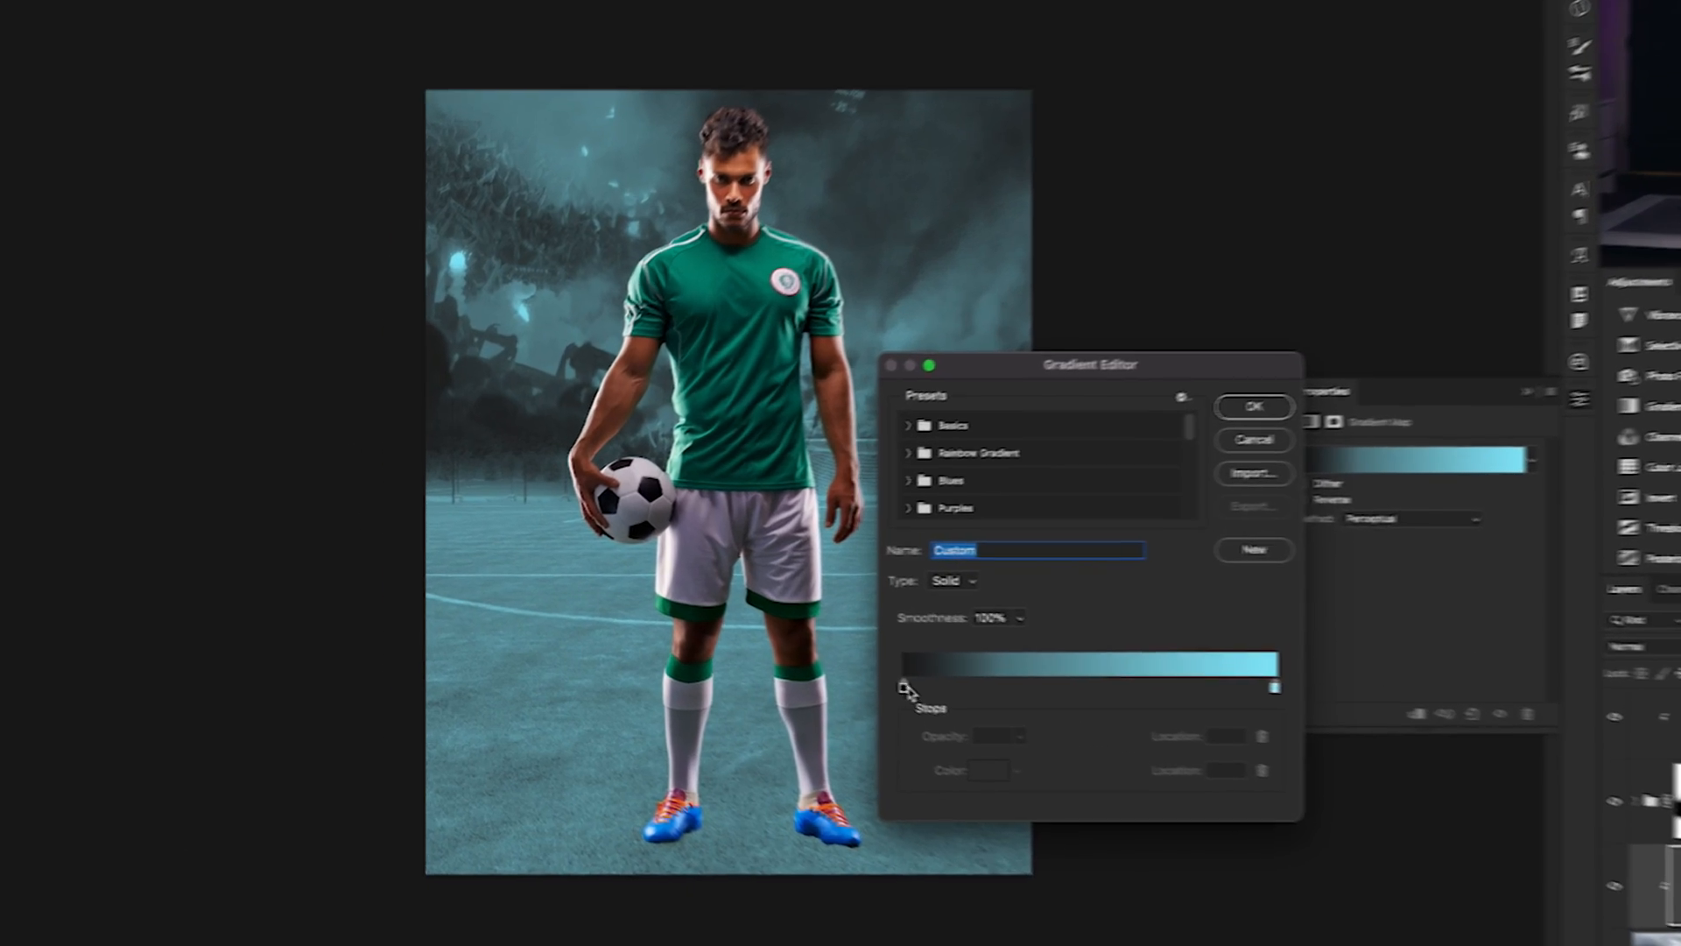
{"action": "left_click", "coordinate": [904, 687]}
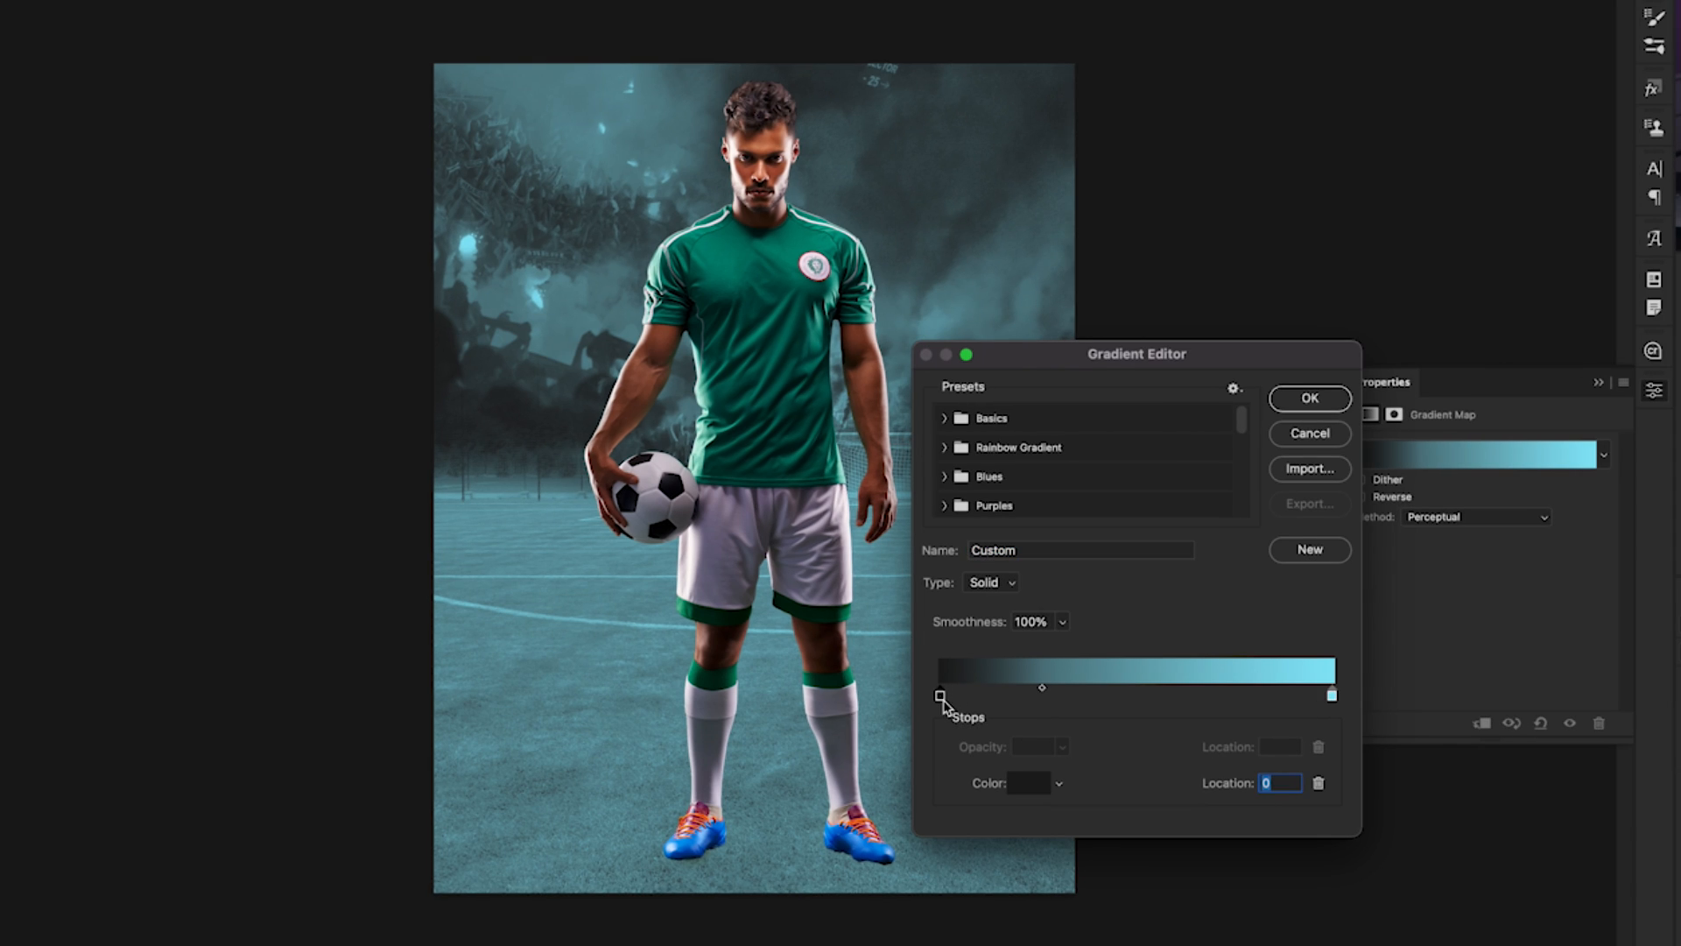
{"action": "type", "text": "29"}
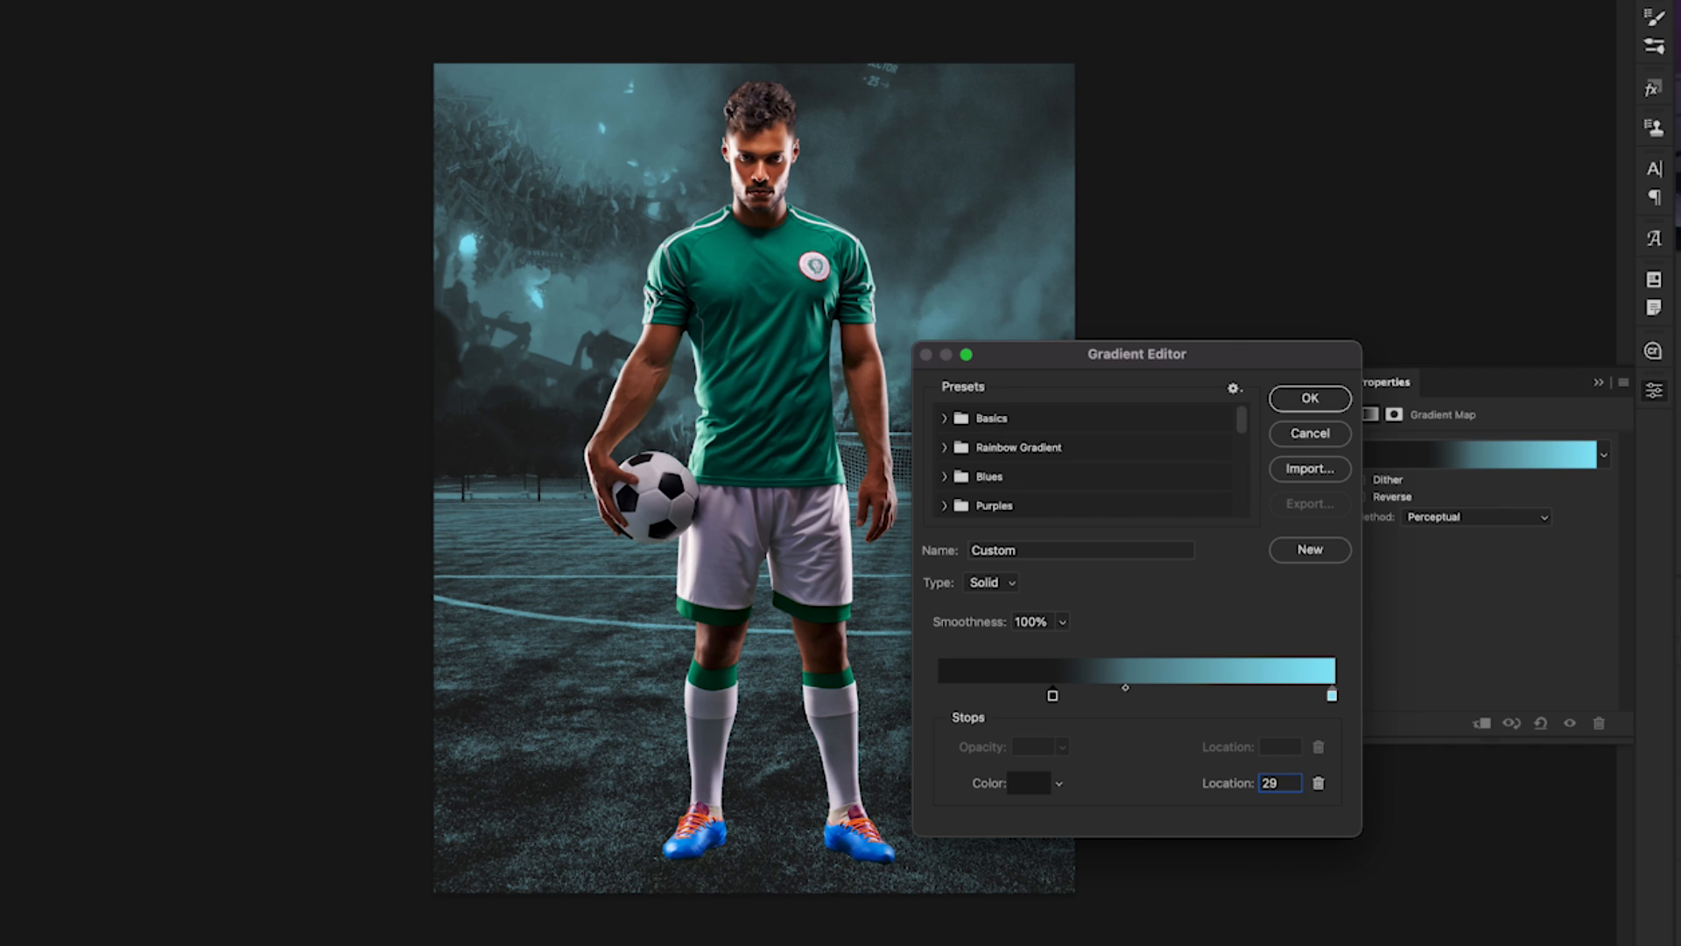
Shift the field gradient's midpoint toward the light stop to about 46%, accept the gradient and collapse its properties
{"action": "left_click_drag", "start_coordinate": [1125, 687], "coordinate": [1179, 687]}
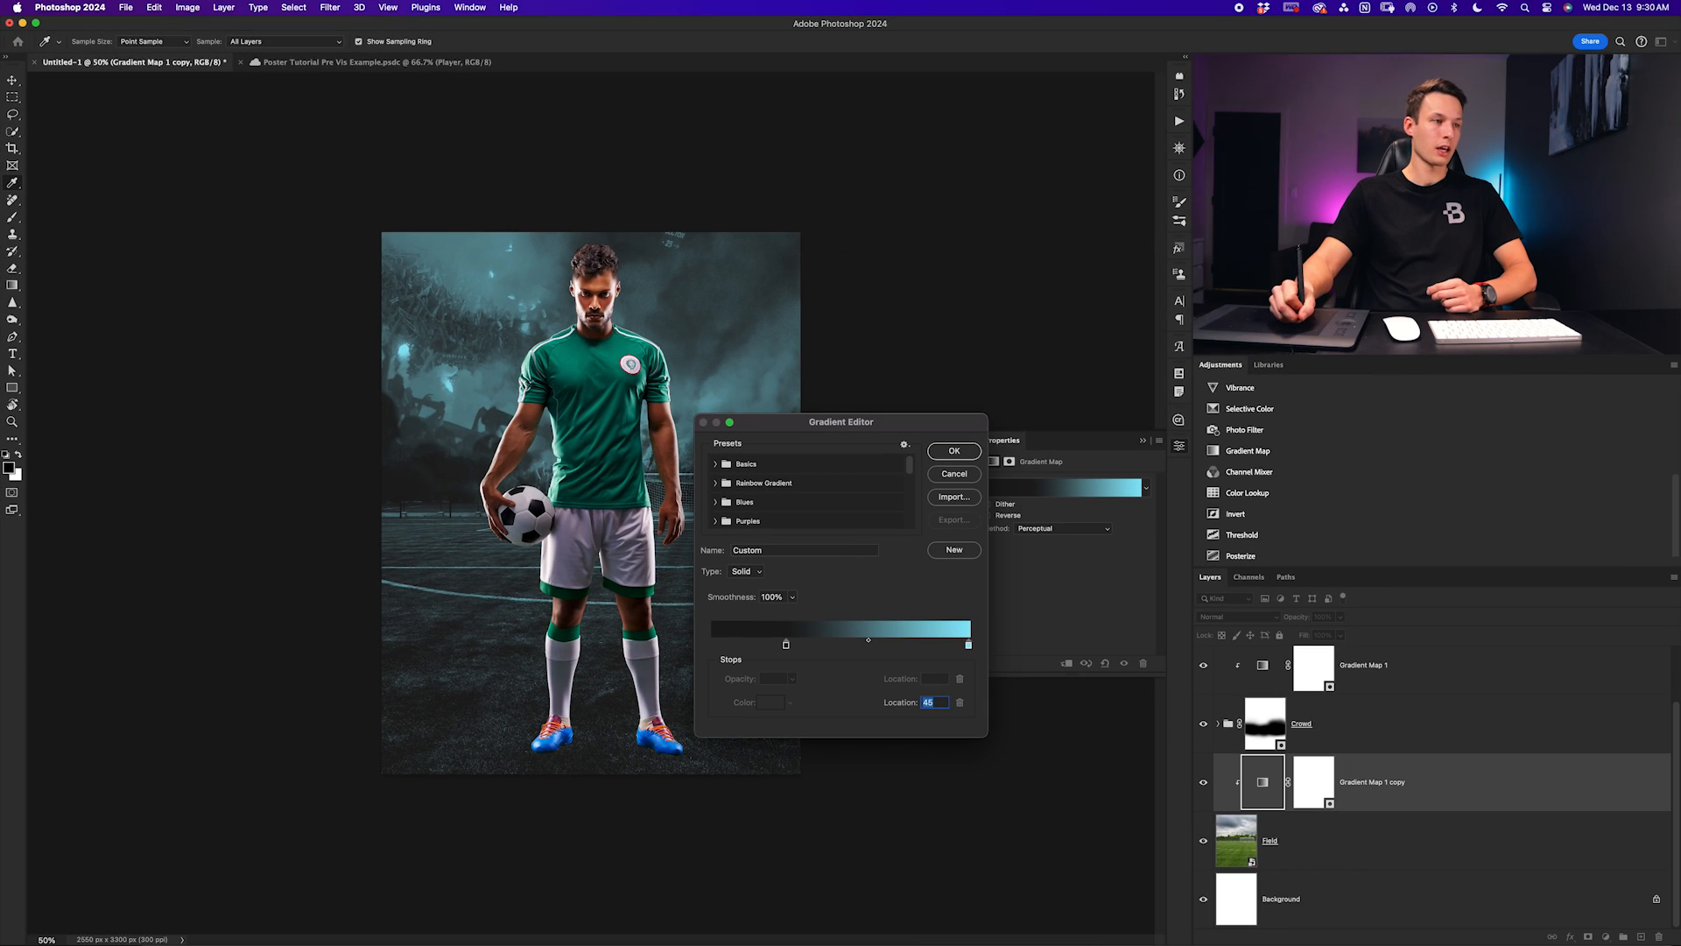
{"action": "left_click", "coordinate": [954, 450]}
{"action": "left_click", "coordinate": [1141, 441]}
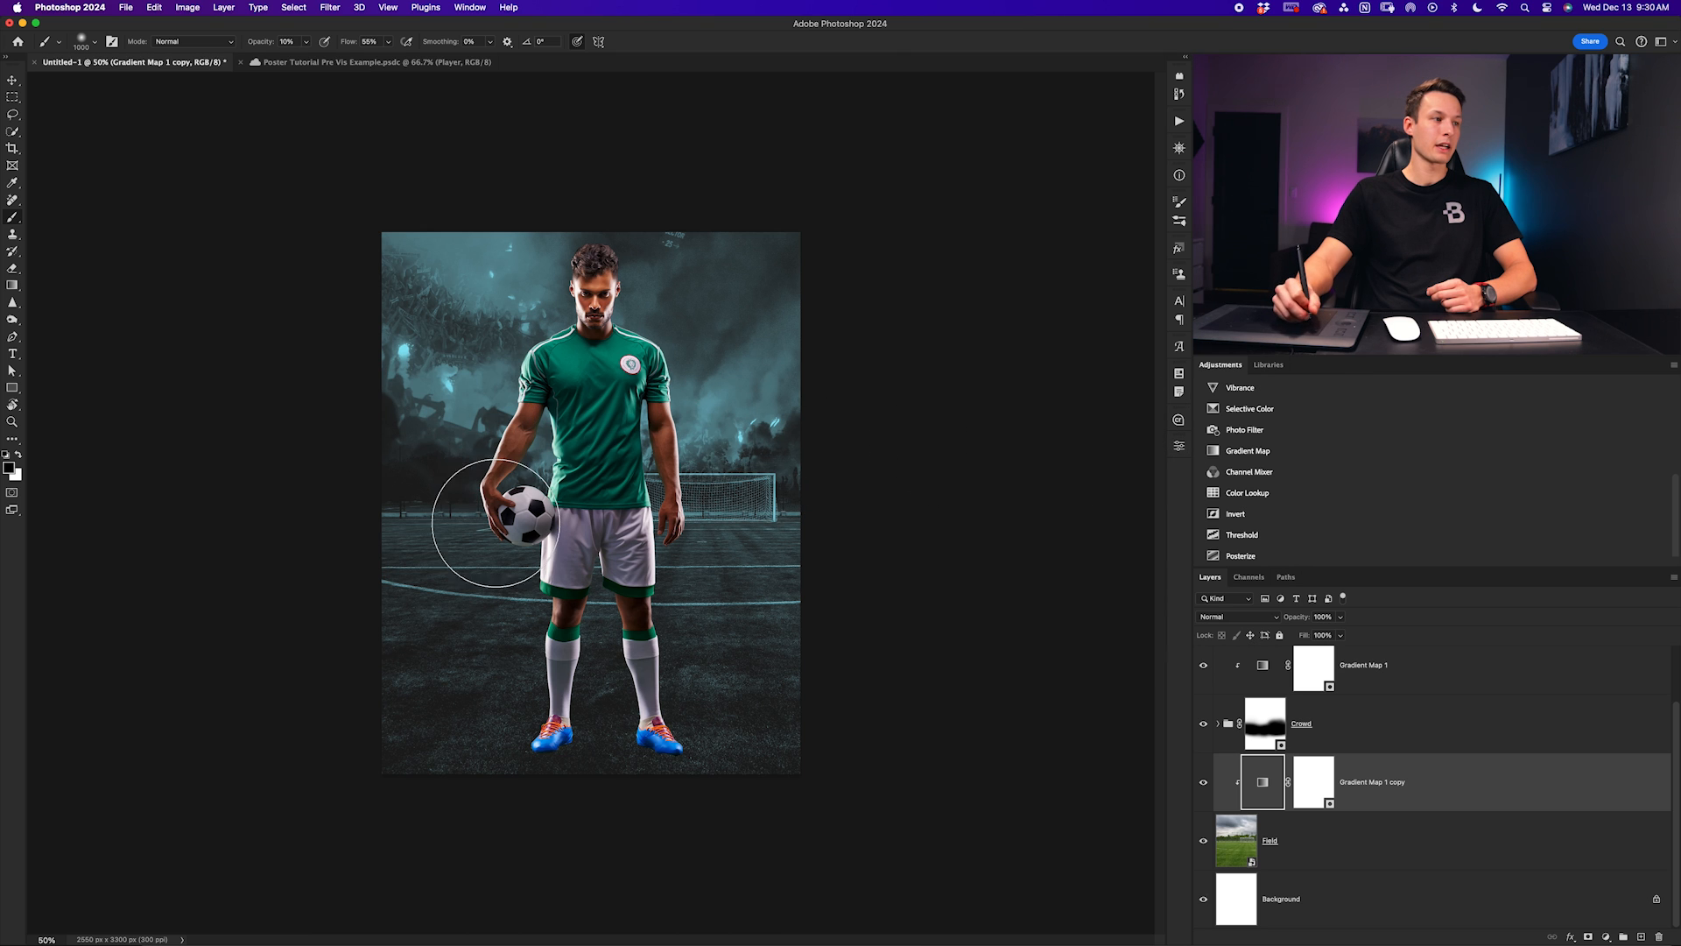
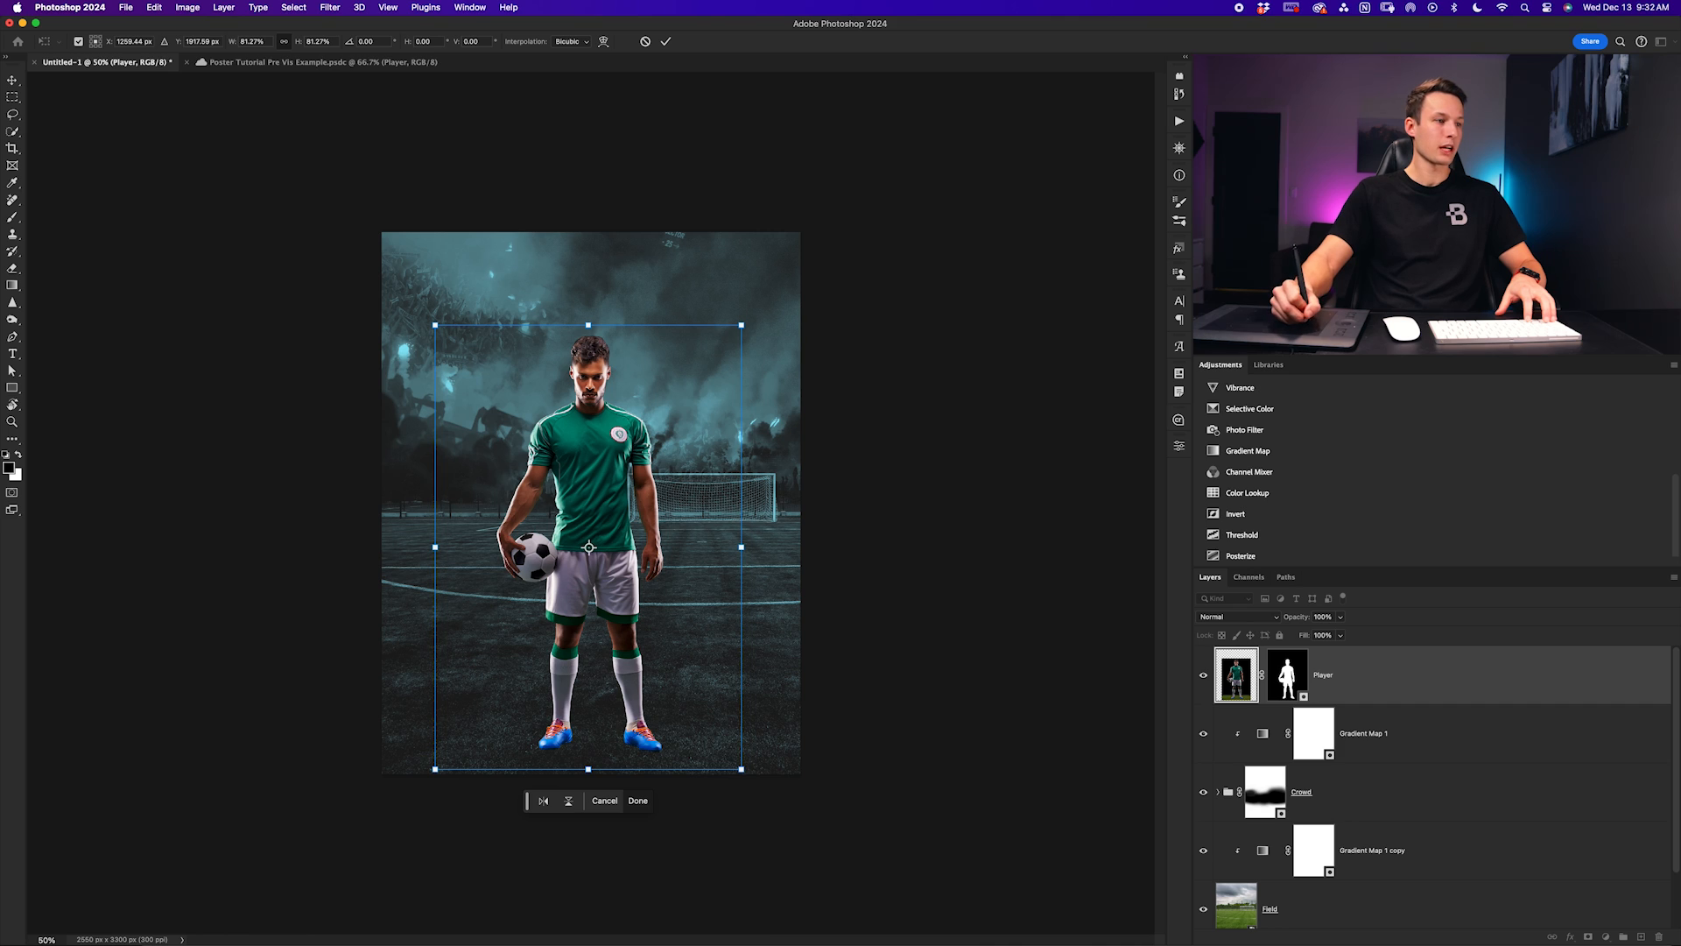
Move the scaled-down player slightly up and to the left on the field and commit the transform
{"action": "left_click_drag", "start_coordinate": [607, 486], "coordinate": [600, 469]}
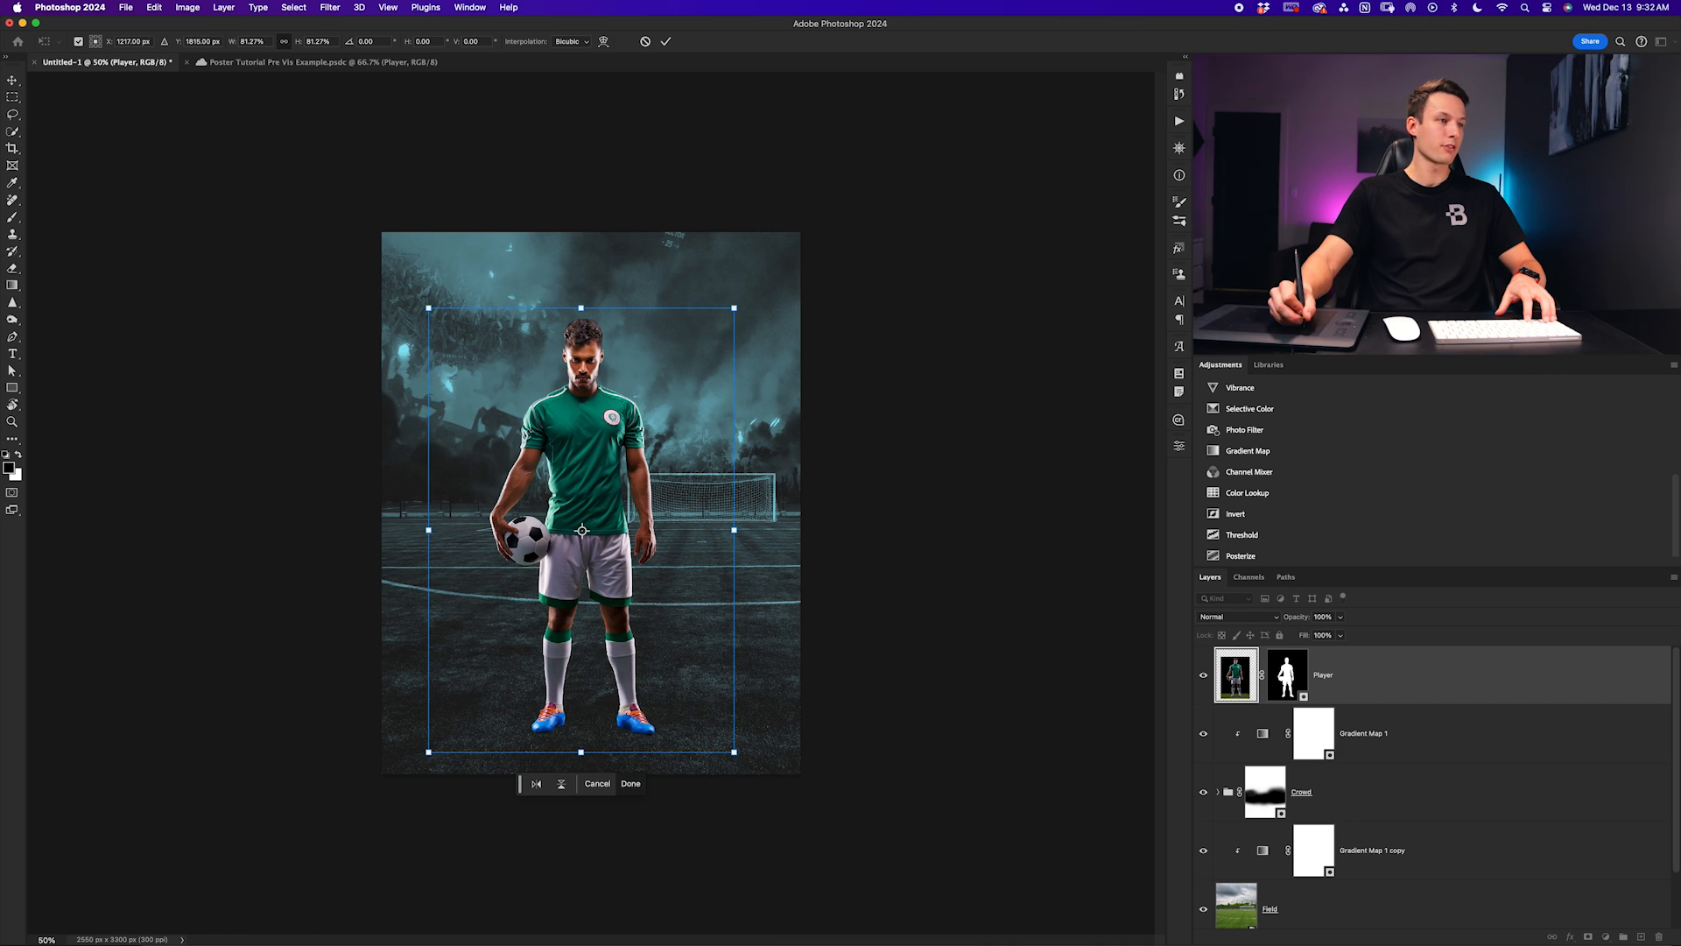
{"action": "key", "text": "Return"}
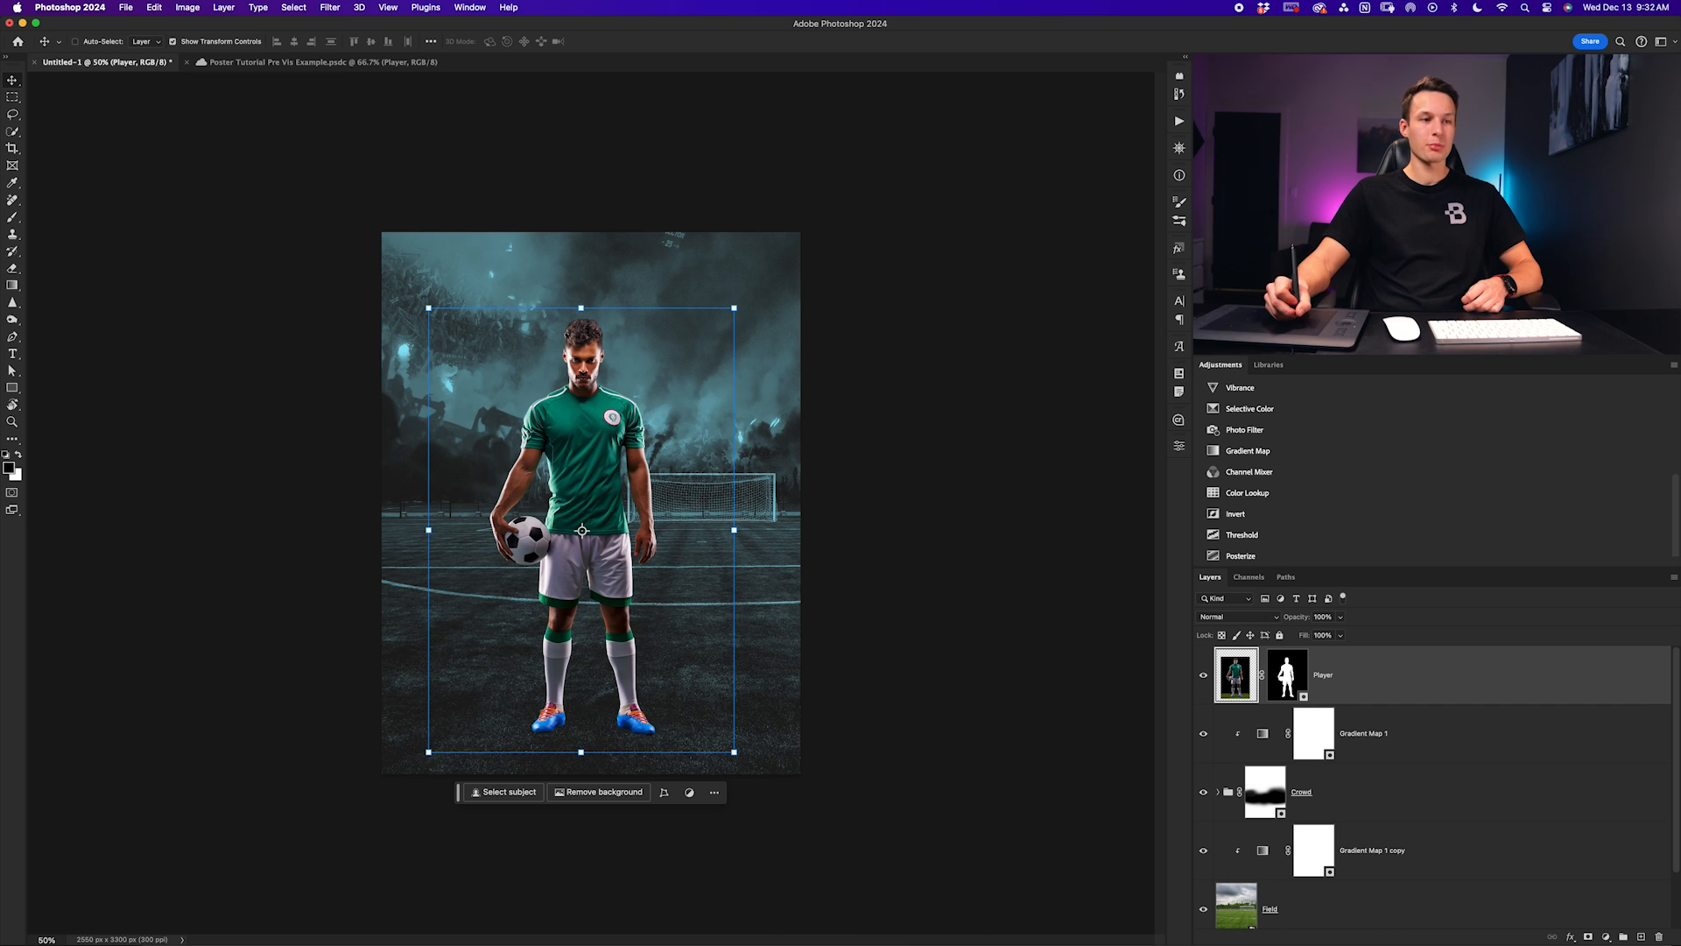
Open Neural Filters on the Player layer, enable Style Transfer and browse through the image style presets
{"action": "left_click", "coordinate": [330, 7]}
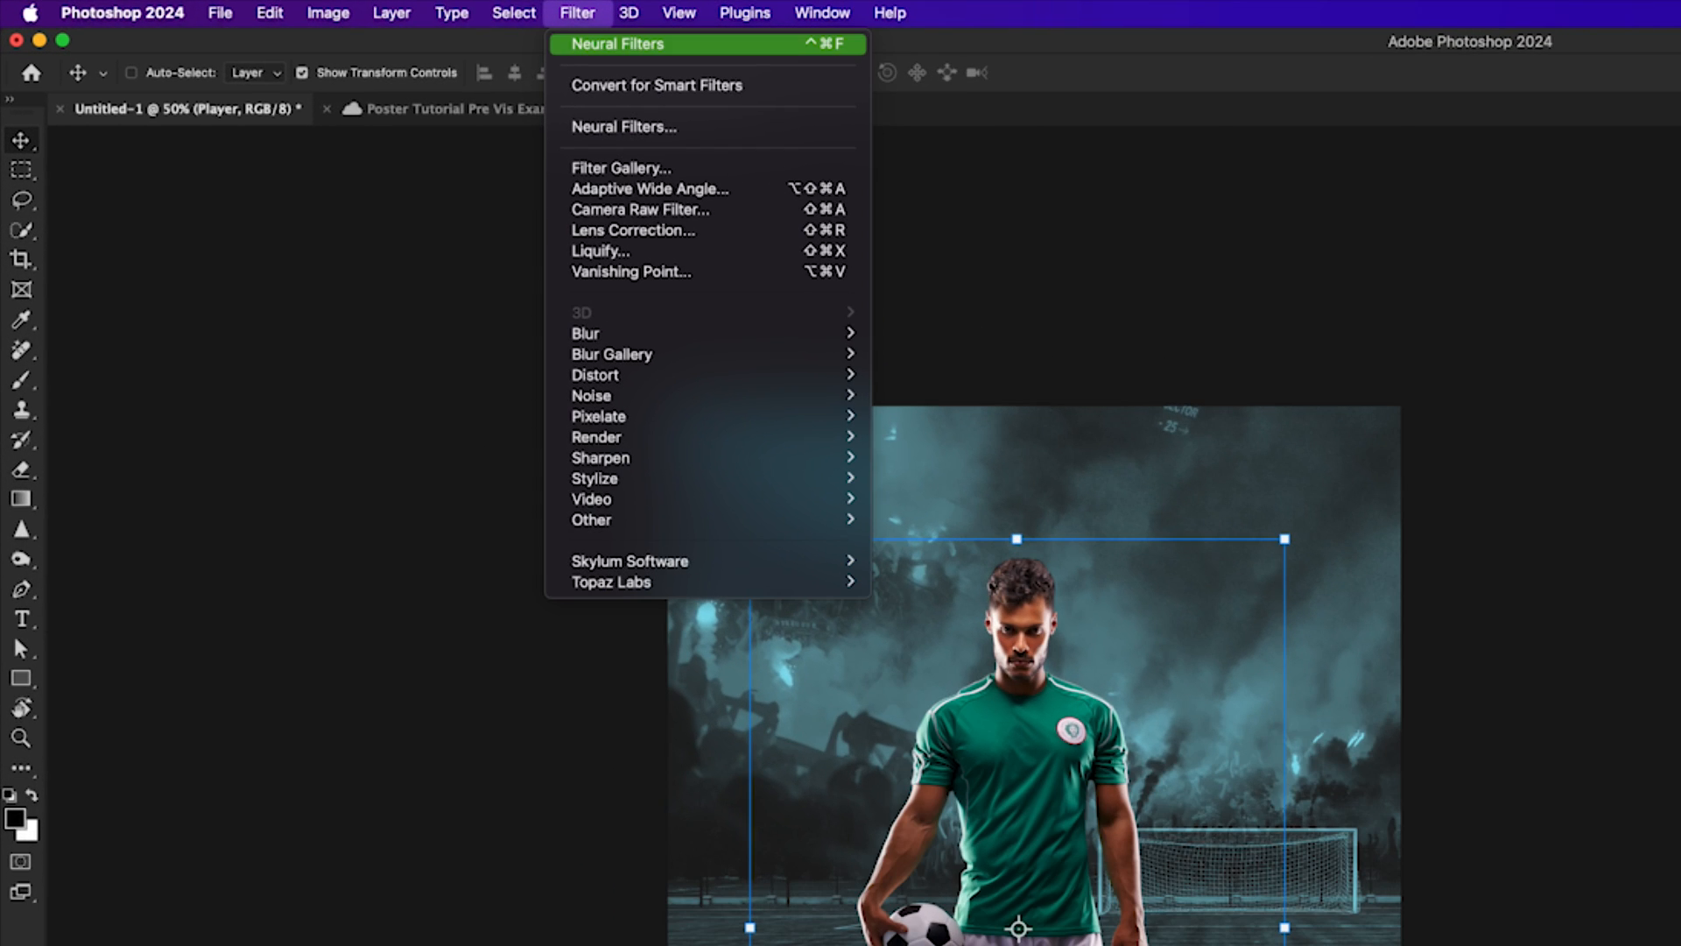
{"action": "left_click", "coordinate": [624, 127]}
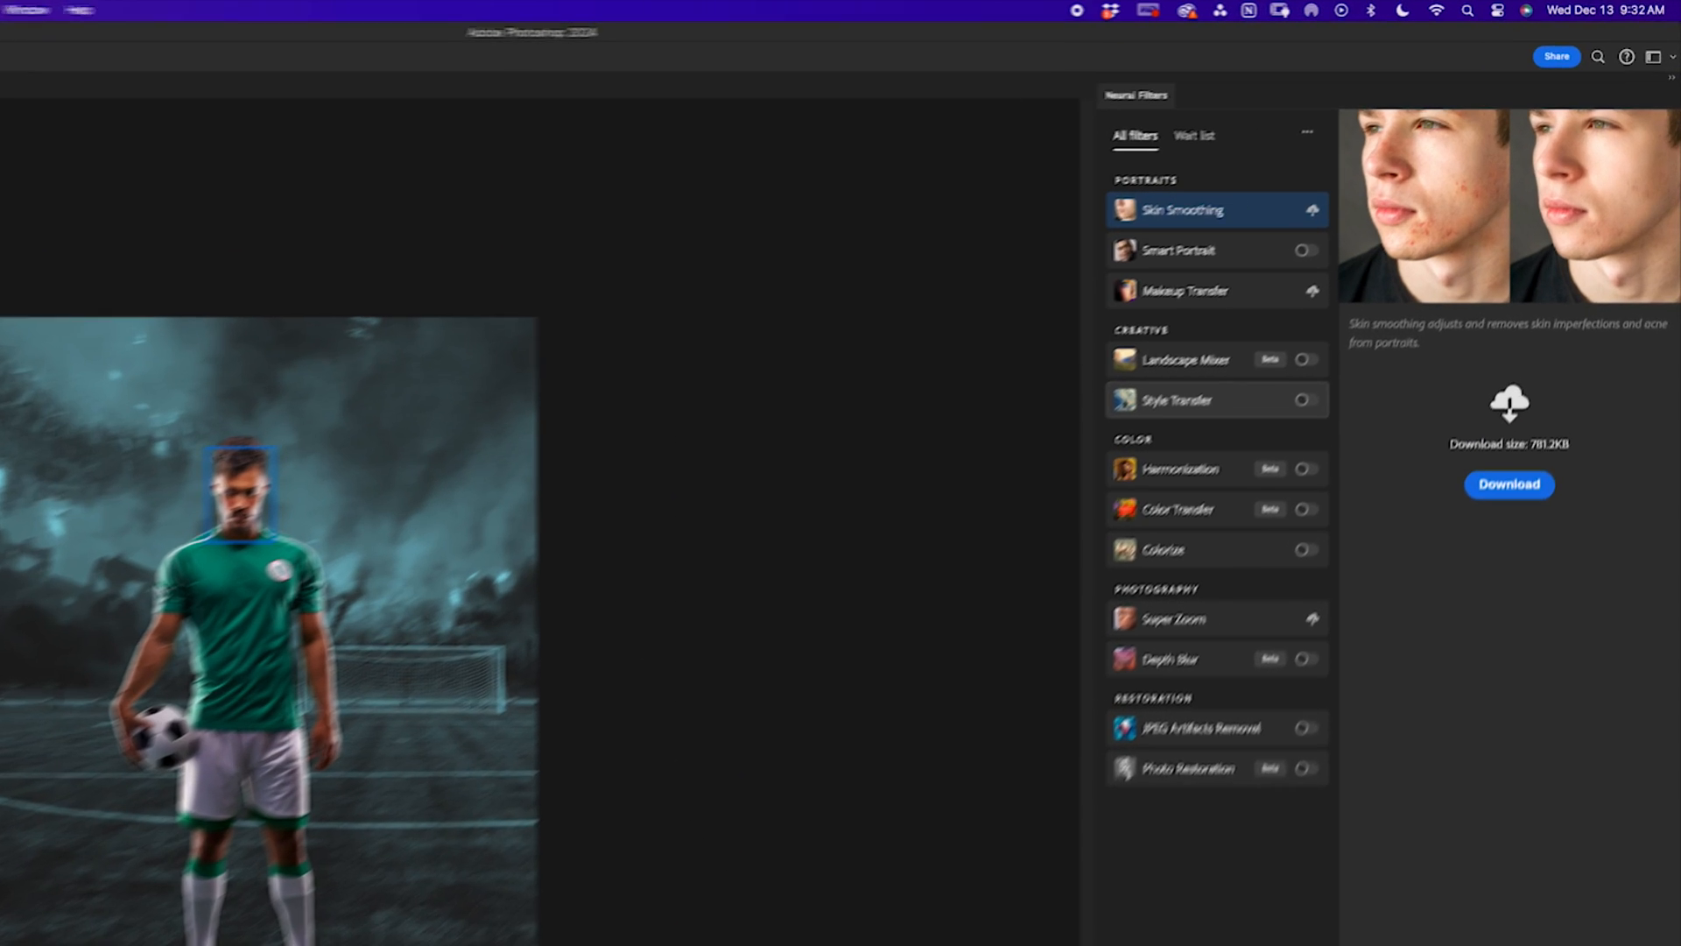
{"action": "left_click", "coordinate": [1178, 400]}
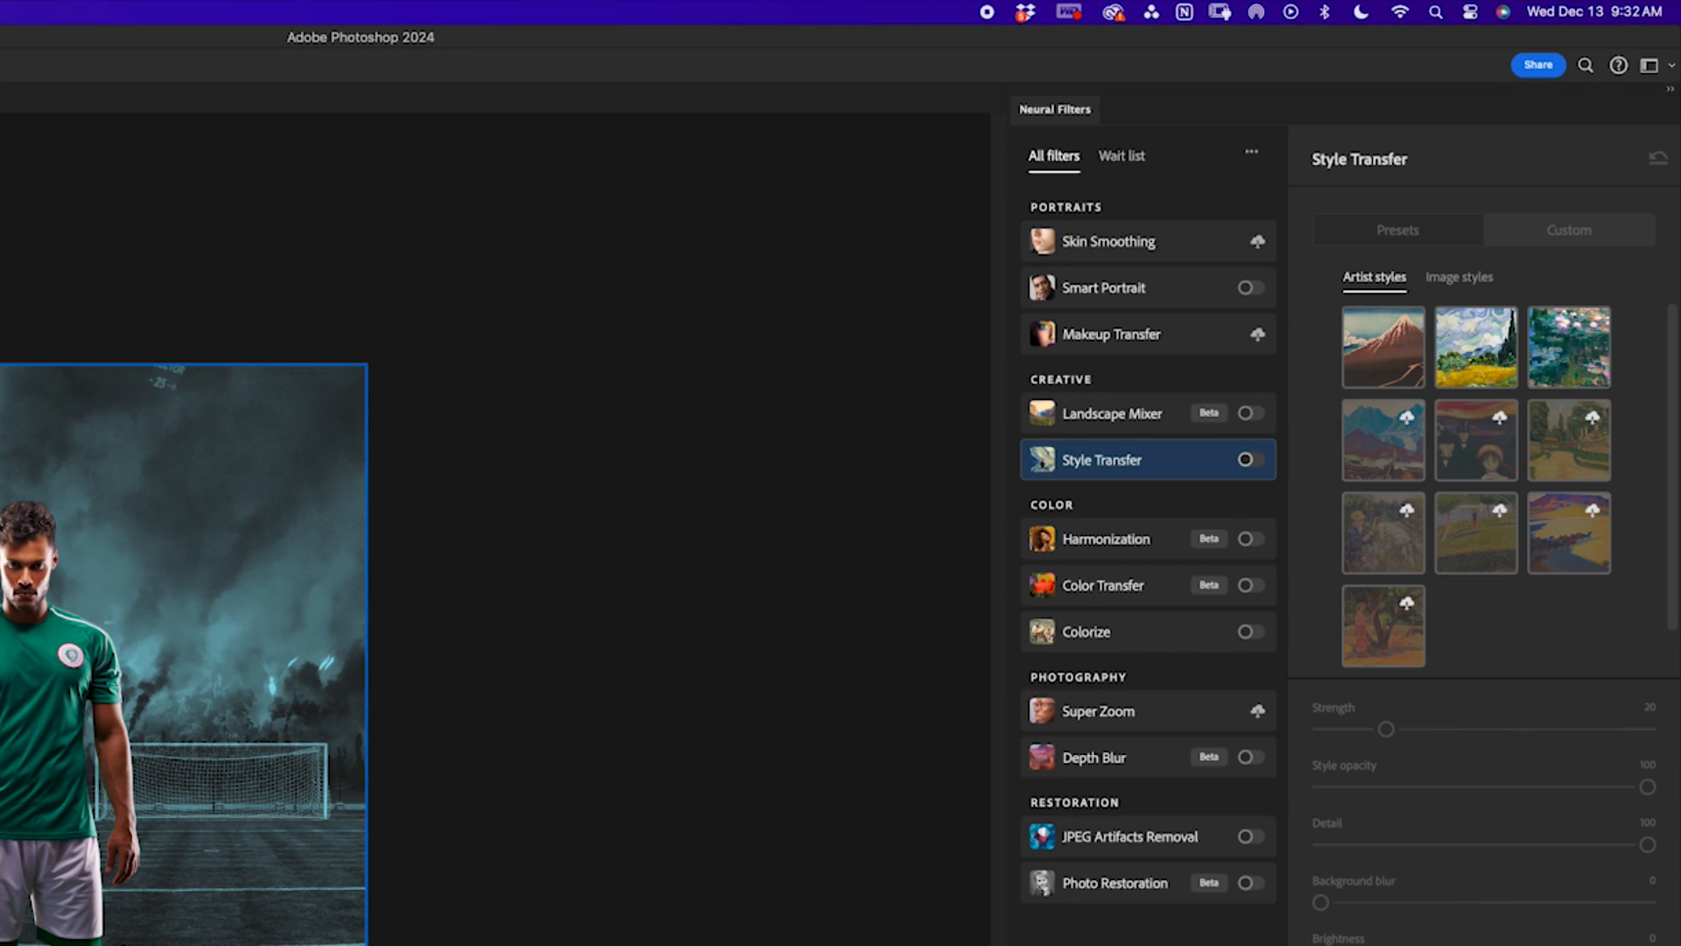
{"action": "left_click", "coordinate": [1251, 460]}
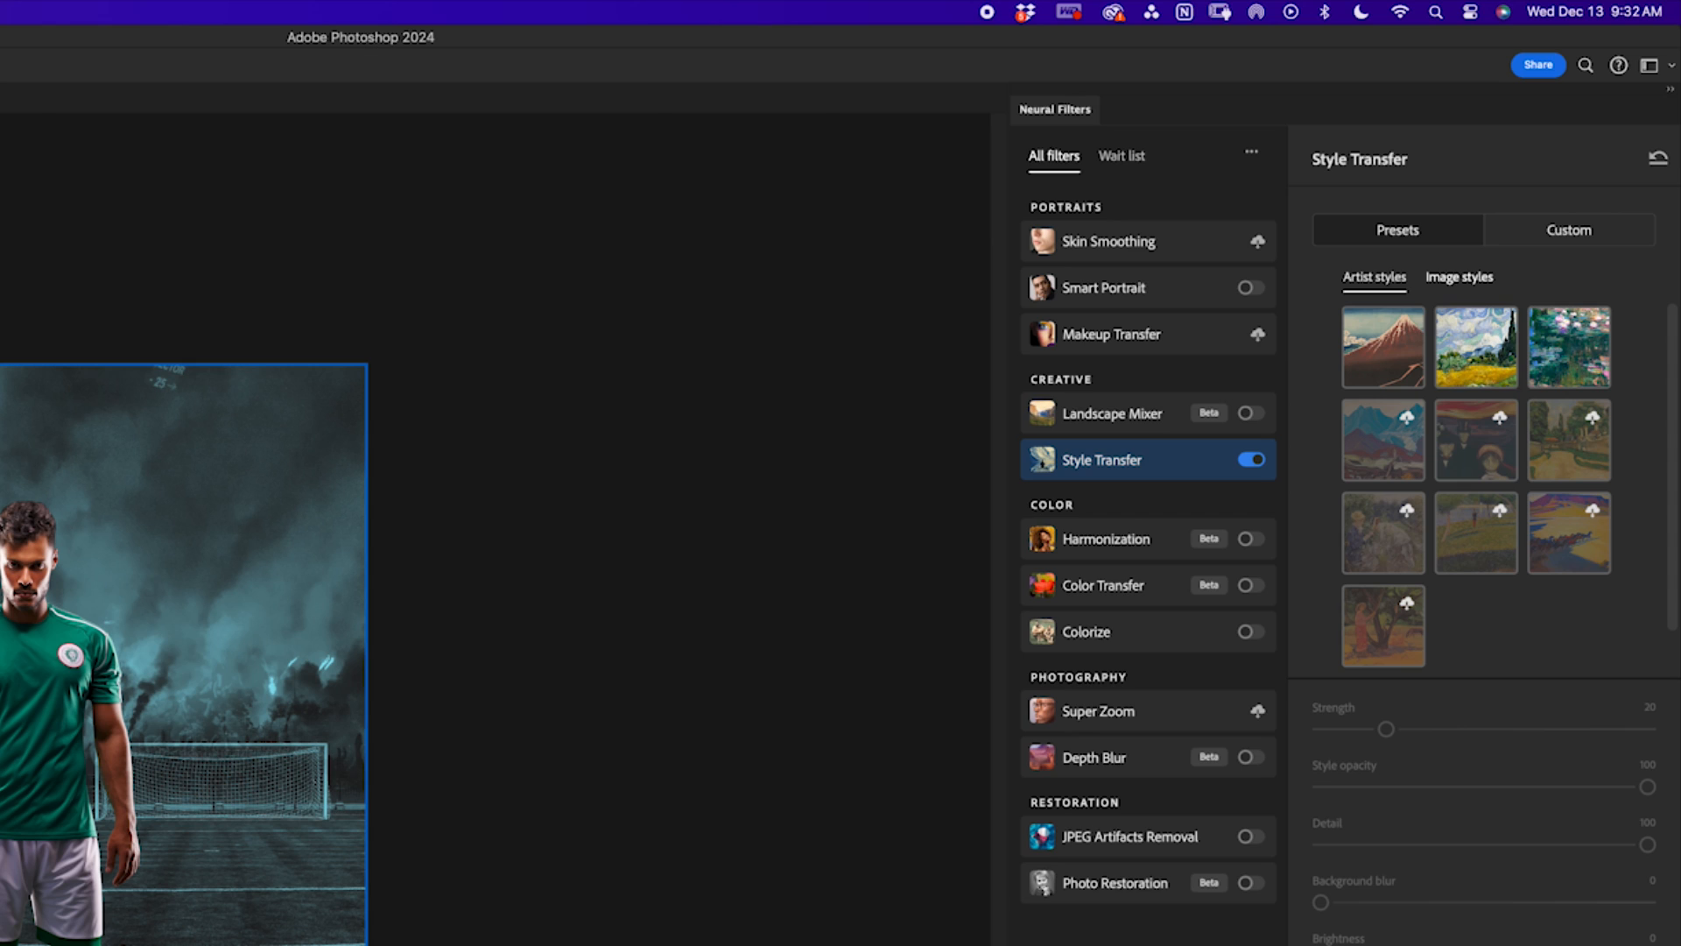
{"action": "left_click", "coordinate": [1460, 278]}
{"action": "scroll", "coordinate": [1476, 490], "scroll_direction": "down", "scroll_amount": 10}
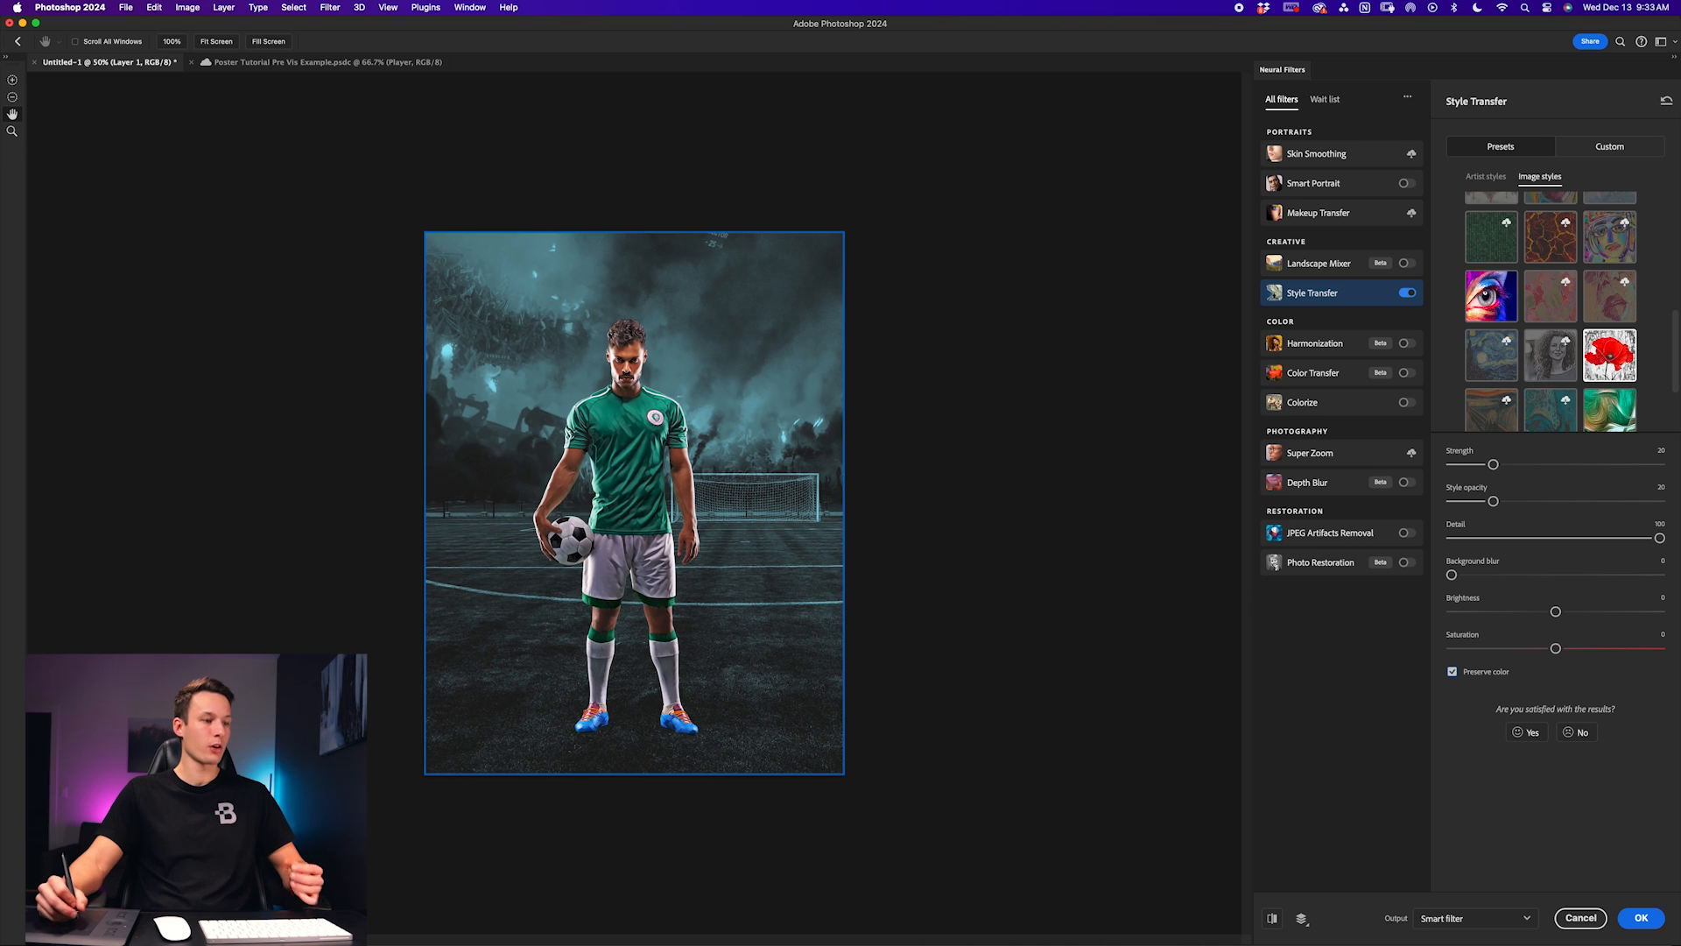
Set the Style Transfer output to New layer masked and apply the filter
{"action": "key", "text": "super+plus"}
{"action": "key", "text": "super+plus"}
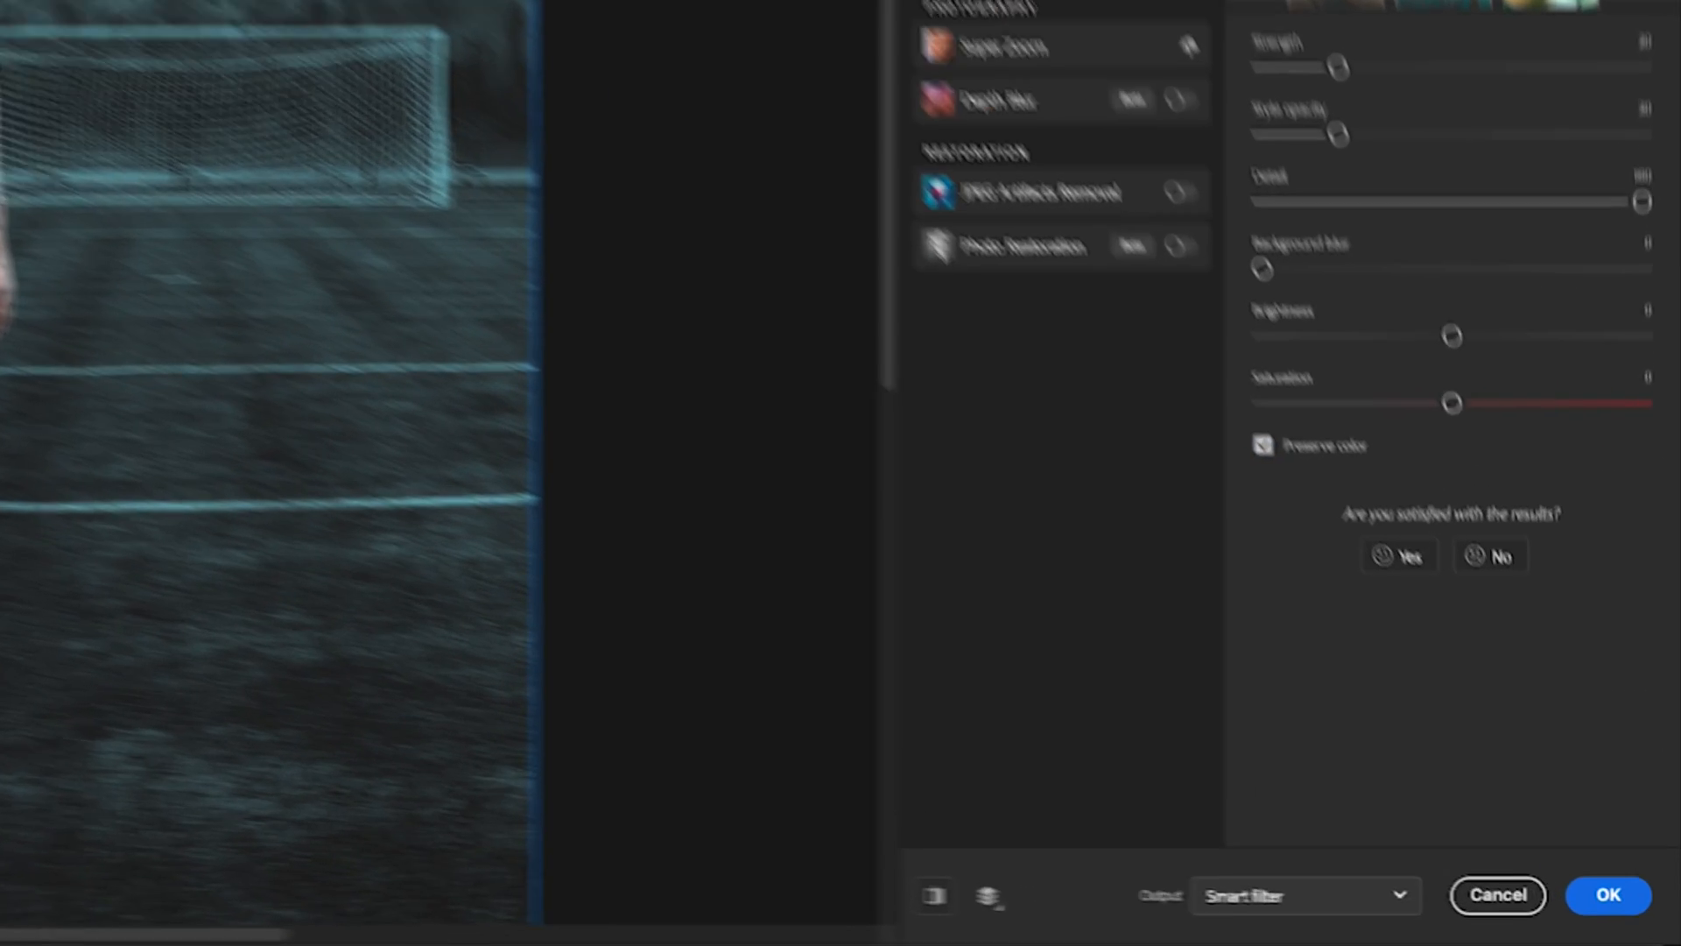
{"action": "left_click", "coordinate": [1476, 919]}
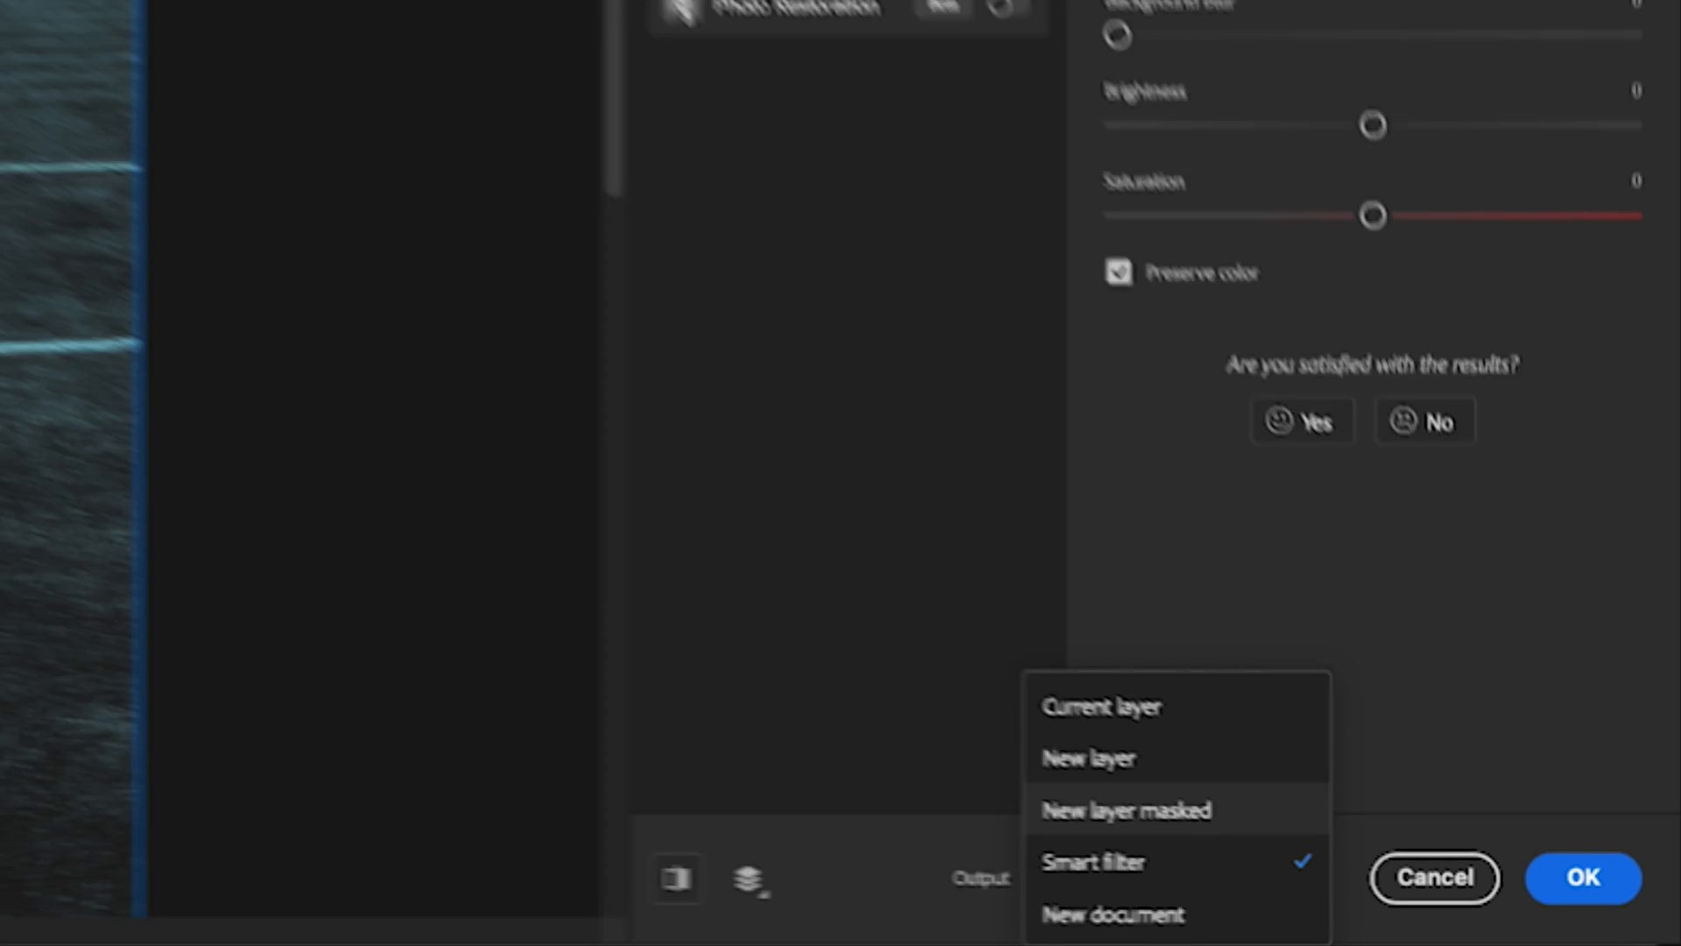
{"action": "left_click", "coordinate": [1115, 808]}
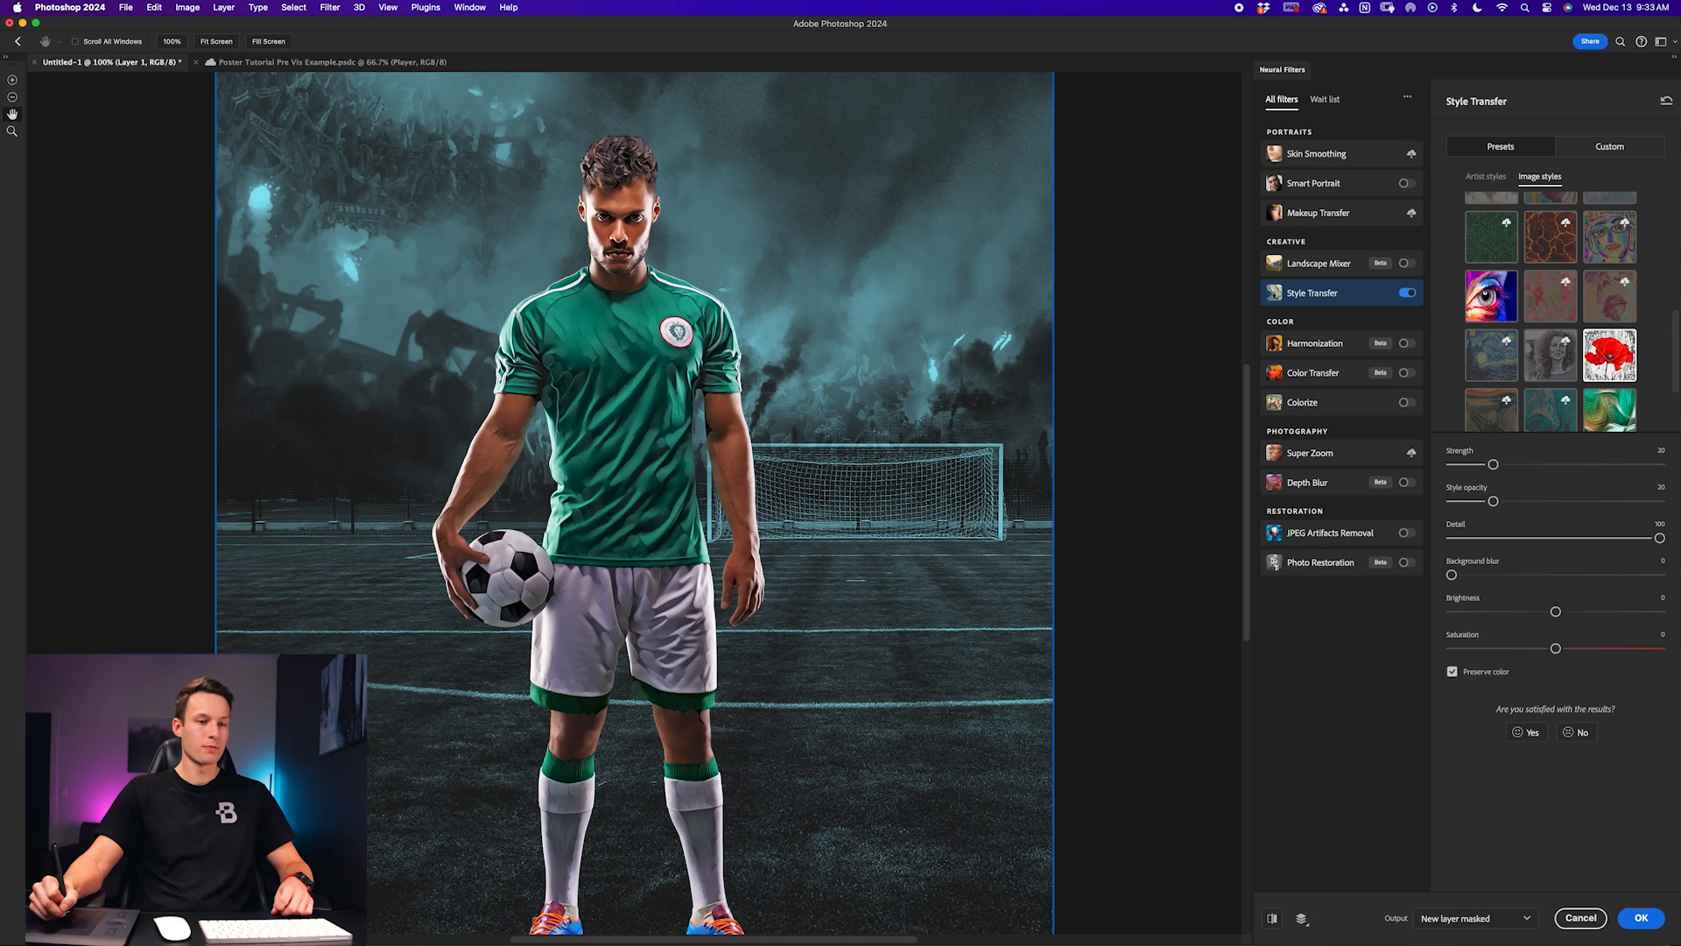
{"action": "left_click", "coordinate": [1640, 918]}
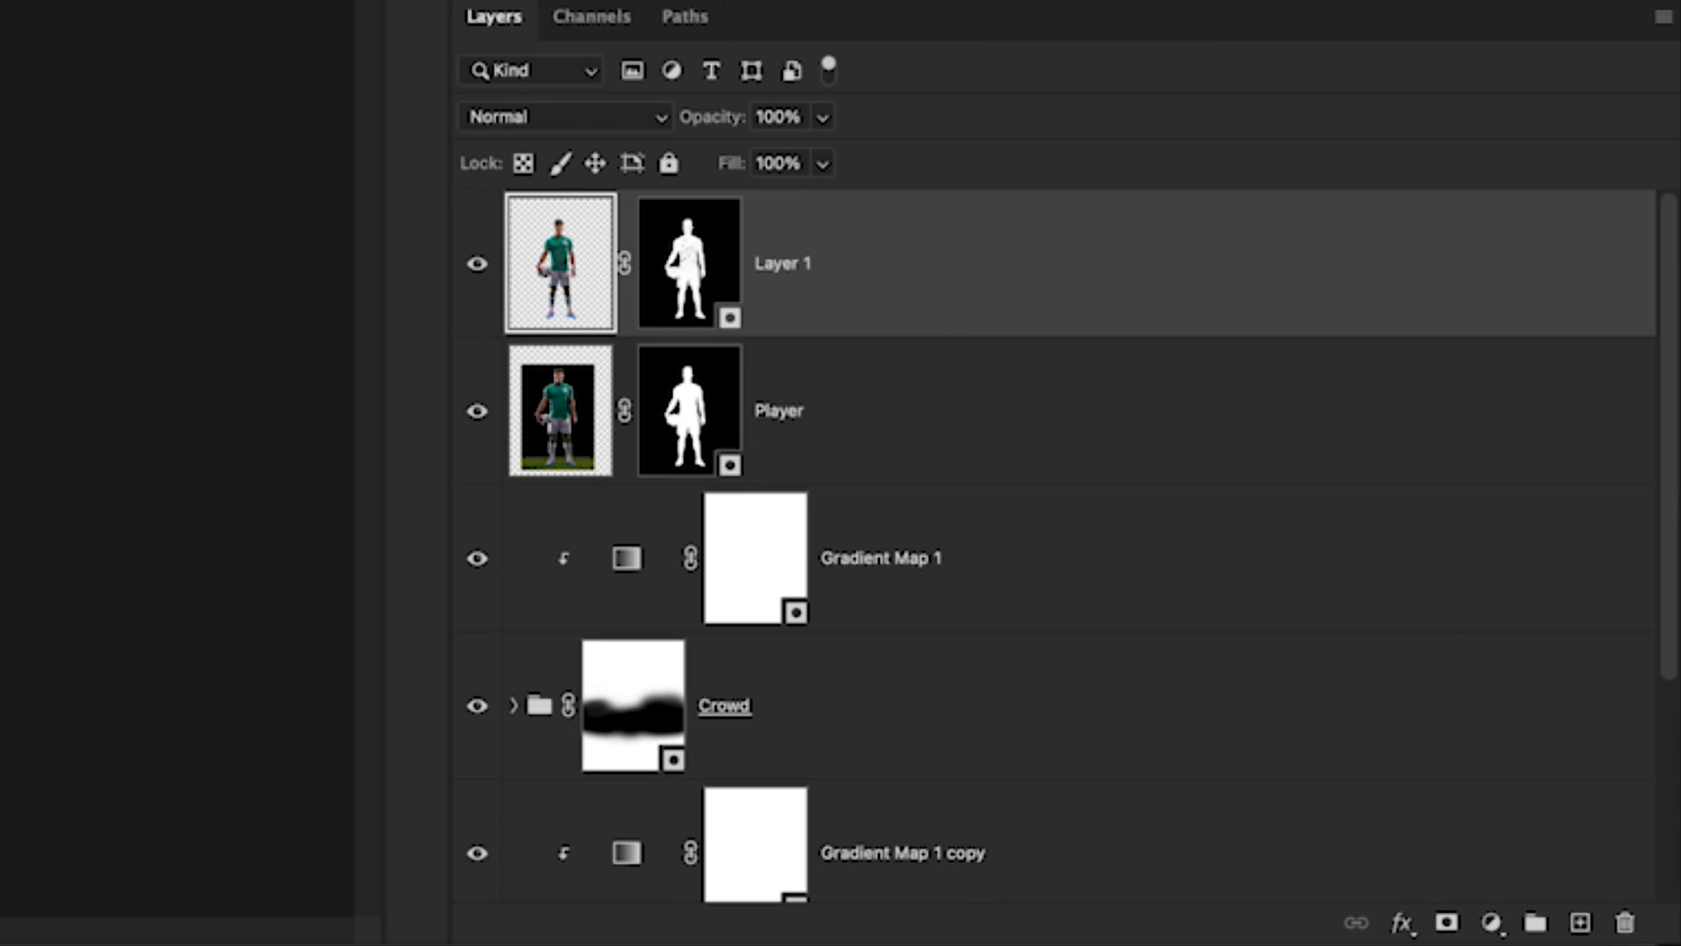
Rename the new style-transferred layer as Texture
{"action": "double_click", "coordinate": [783, 264]}
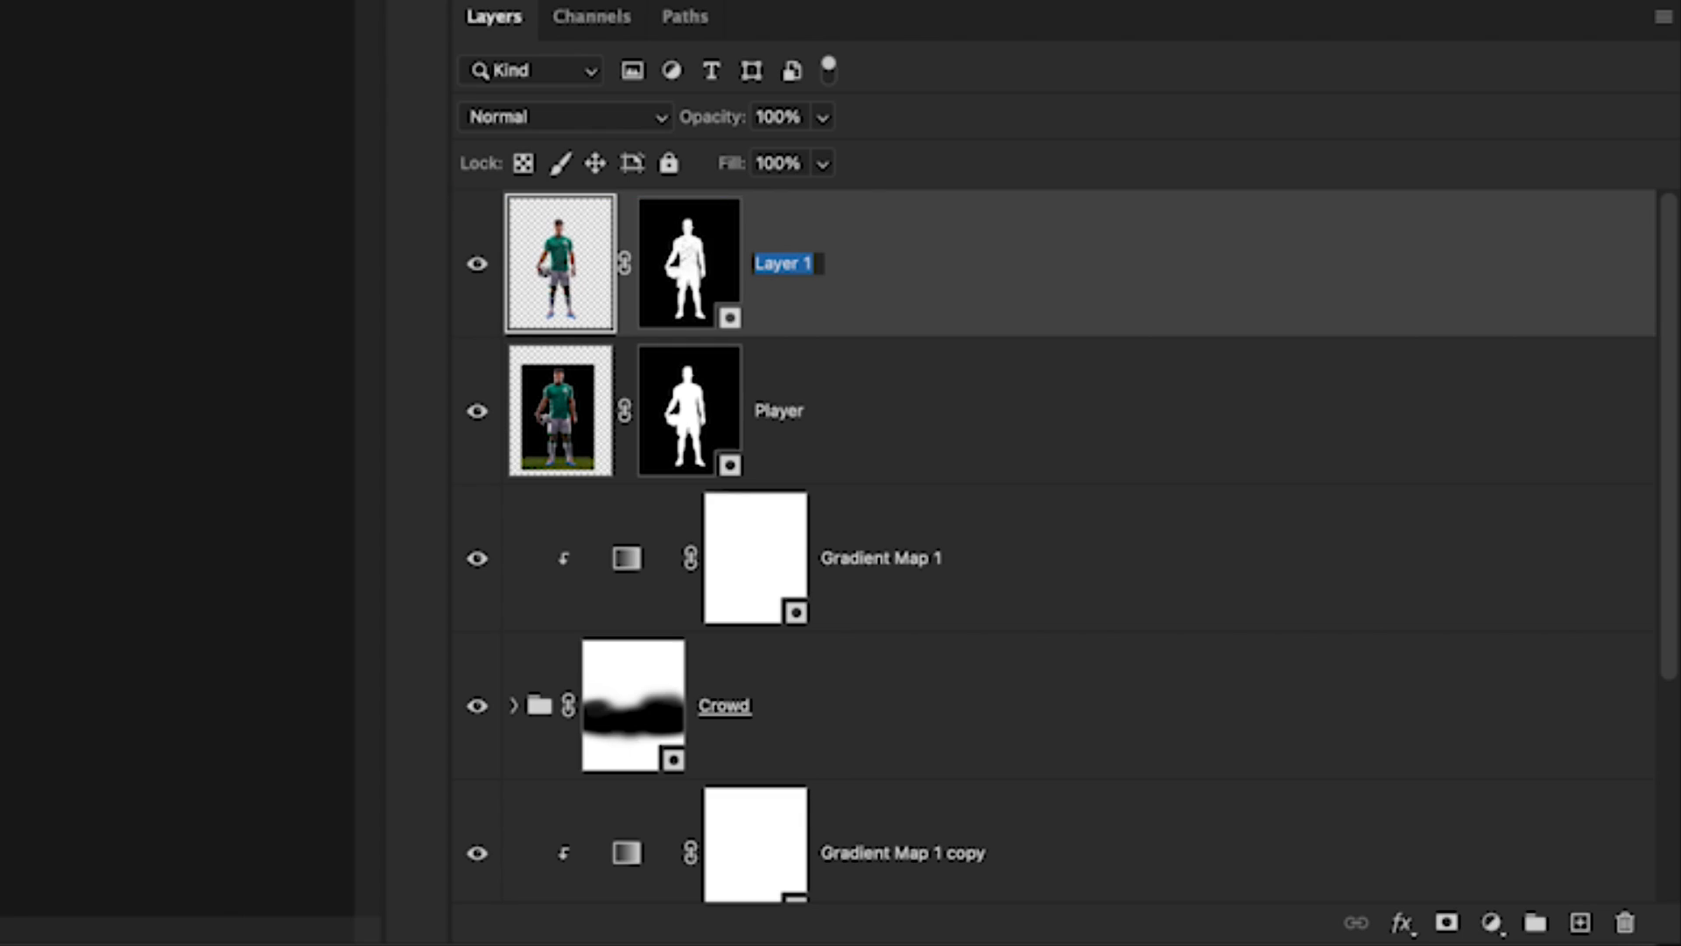
{"action": "type", "text": "Texture"}
{"action": "key", "text": "Return"}
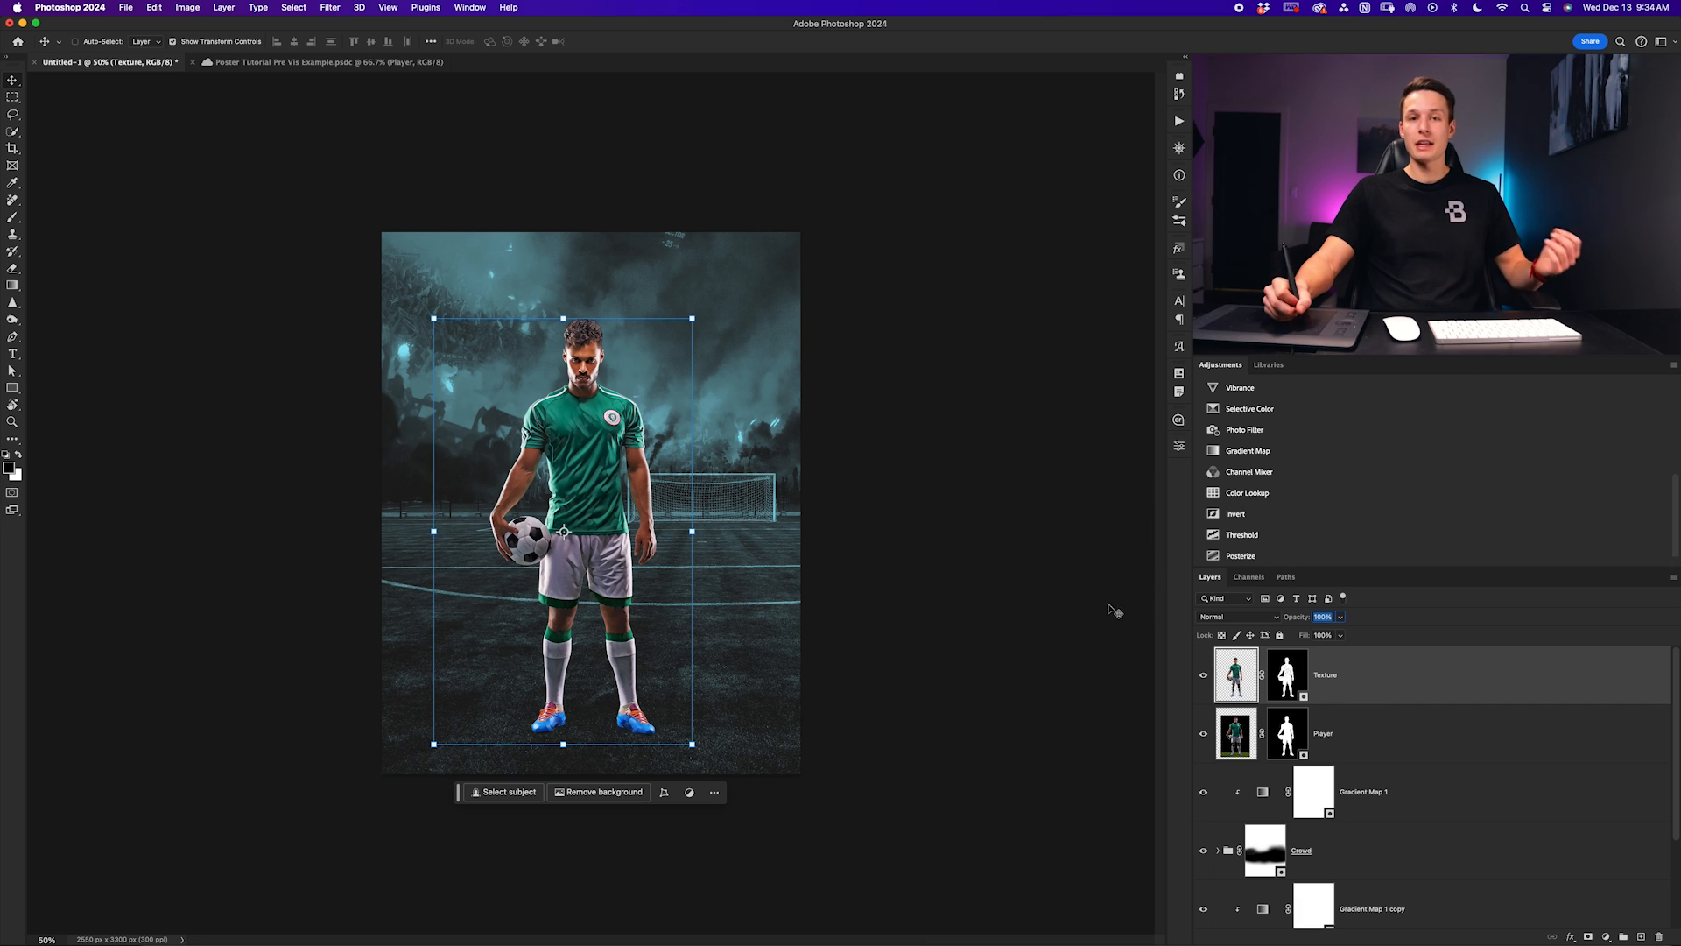
In the Texture layer's blending options, split the Underlying Layer's black Blend If slider to 11 / 45 and accept
{"action": "double_click", "coordinate": [1390, 681]}
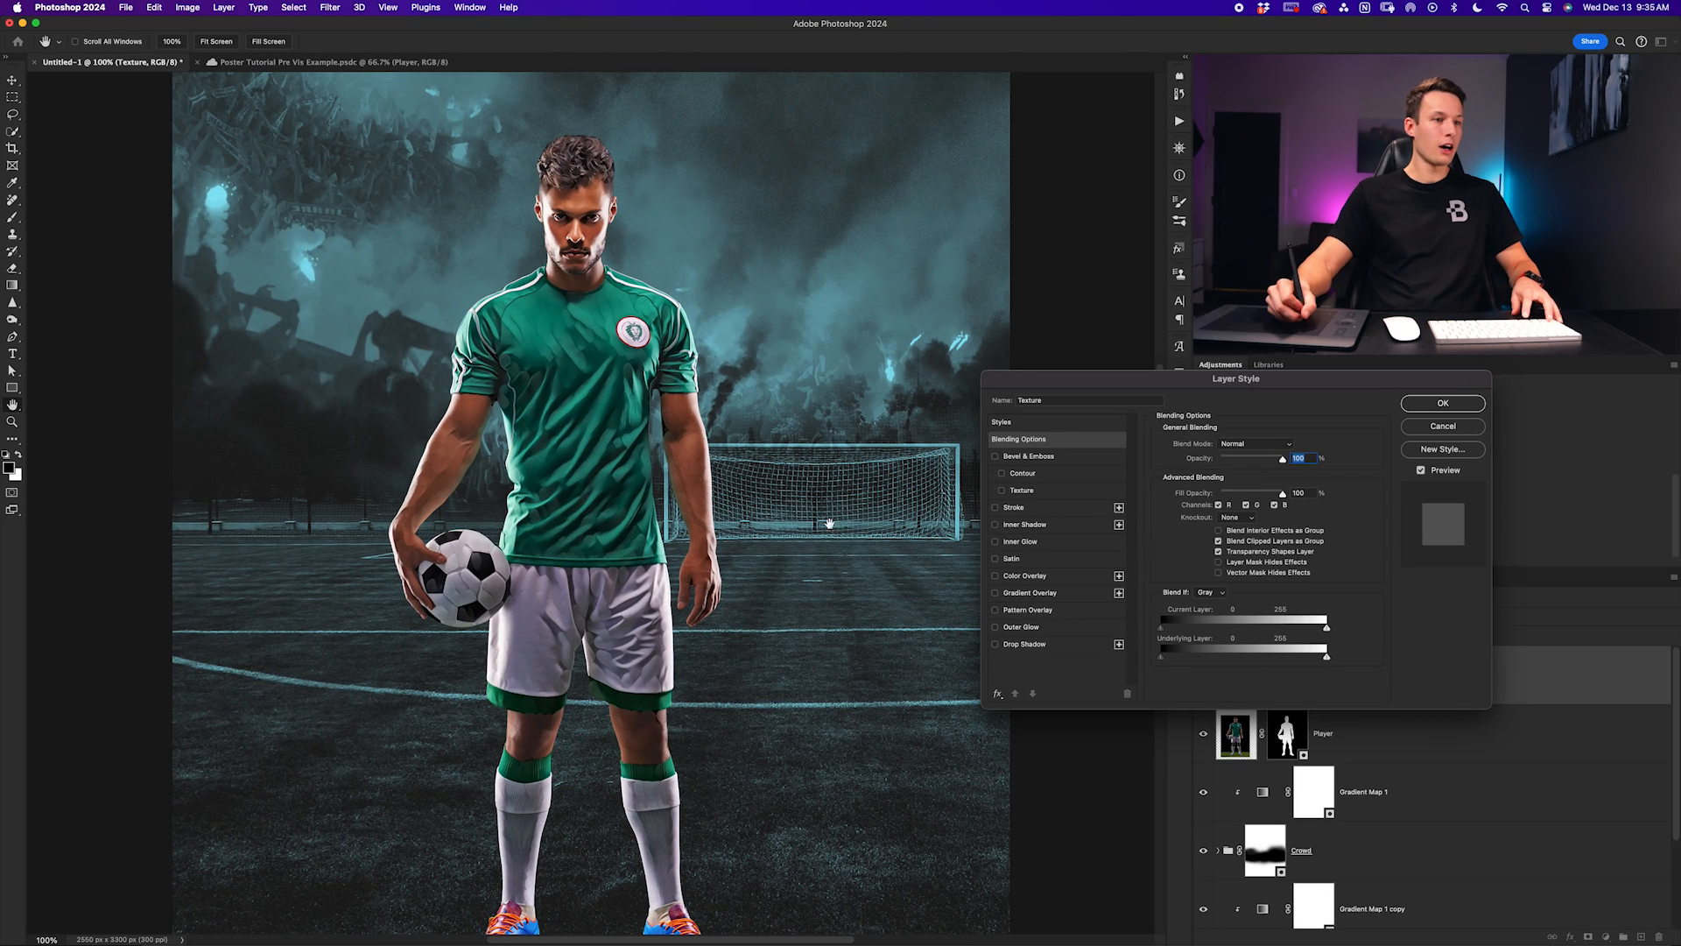
{"action": "left_click_drag", "start_coordinate": [845, 698], "coordinate": [819, 624]}
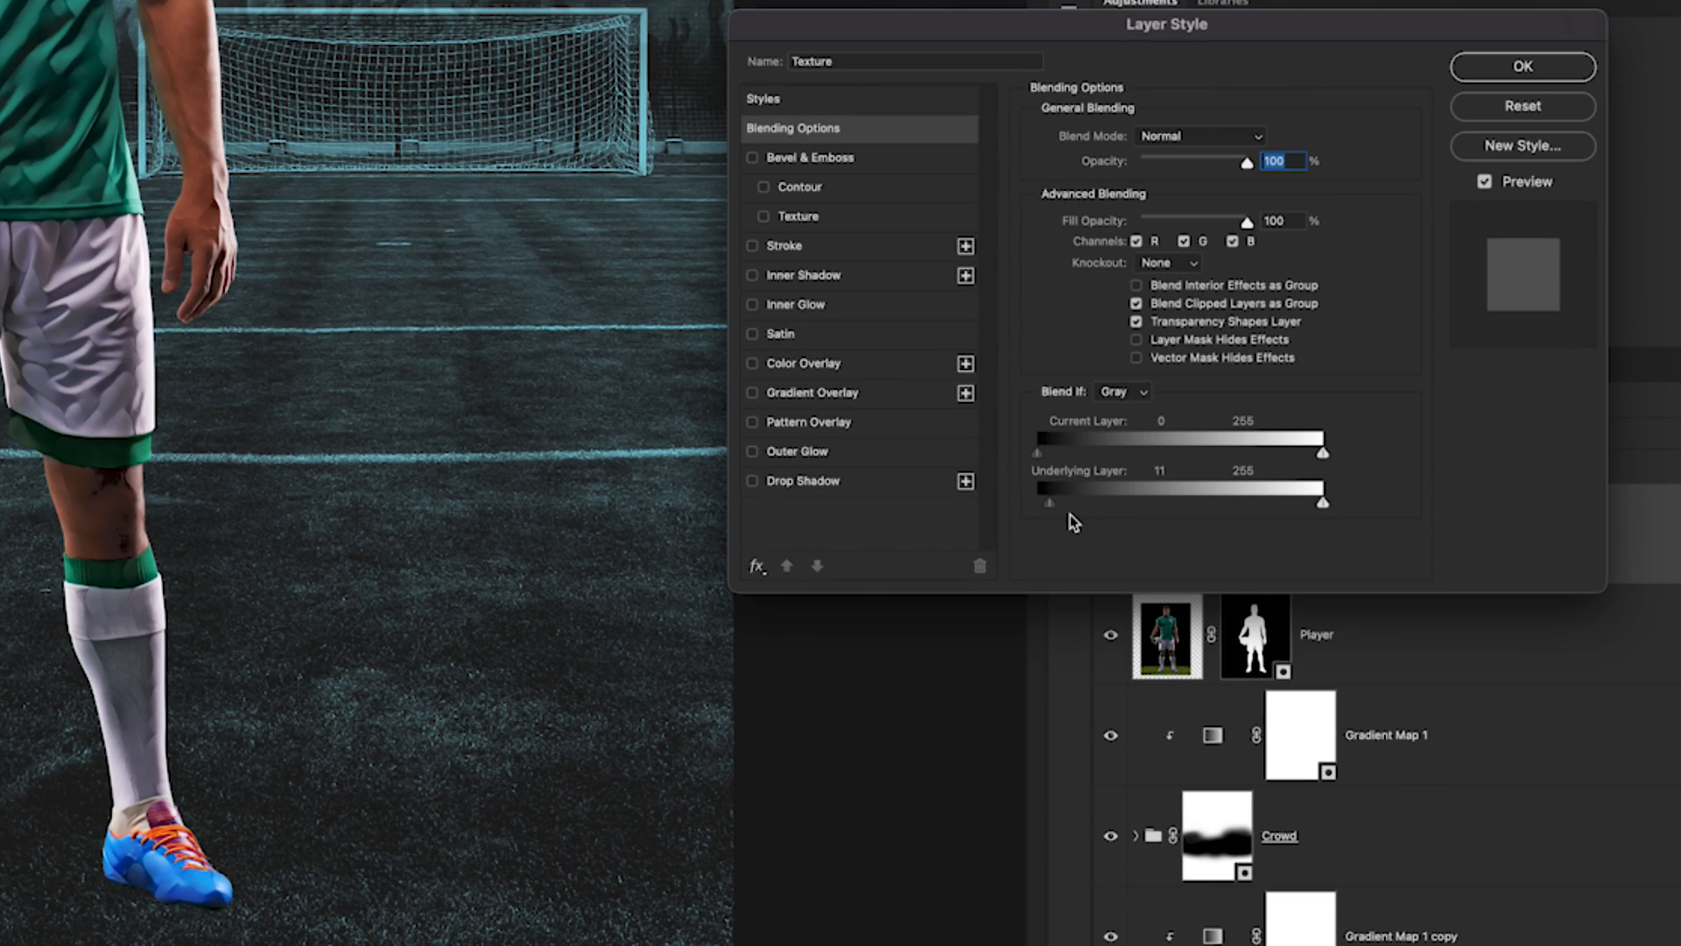
{"action": "left_click_drag", "start_coordinate": [1051, 504], "coordinate": [1111, 520]}
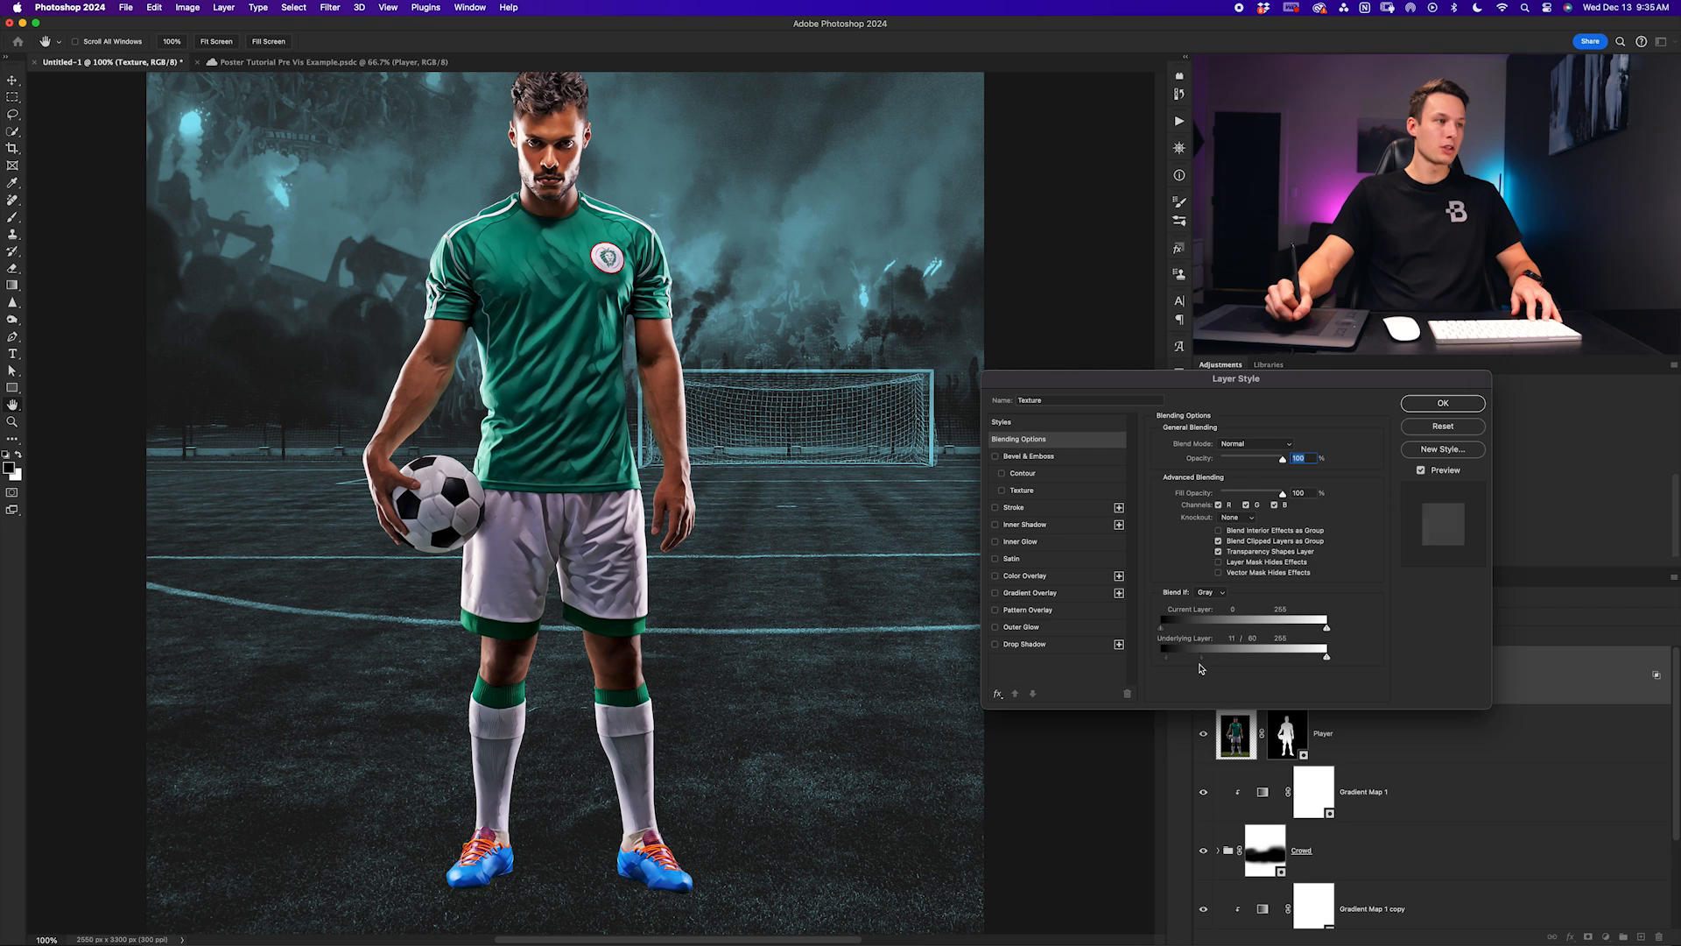
{"action": "left_click_drag", "start_coordinate": [1200, 668], "coordinate": [1191, 659]}
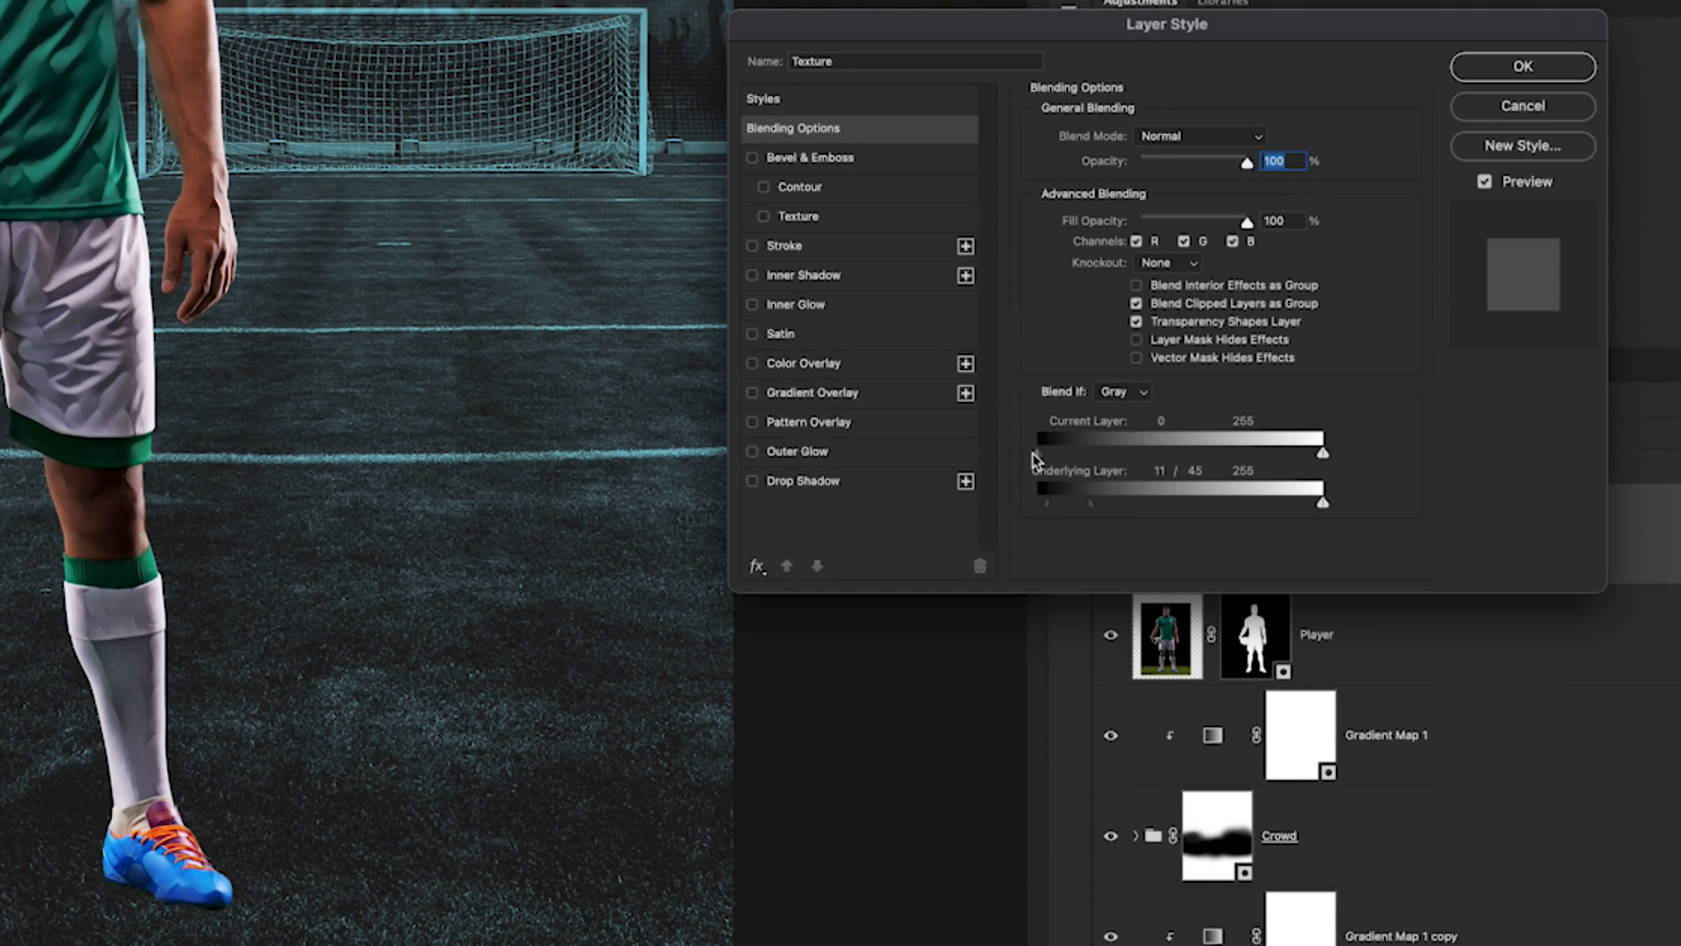
{"action": "left_click", "coordinate": [1565, 68]}
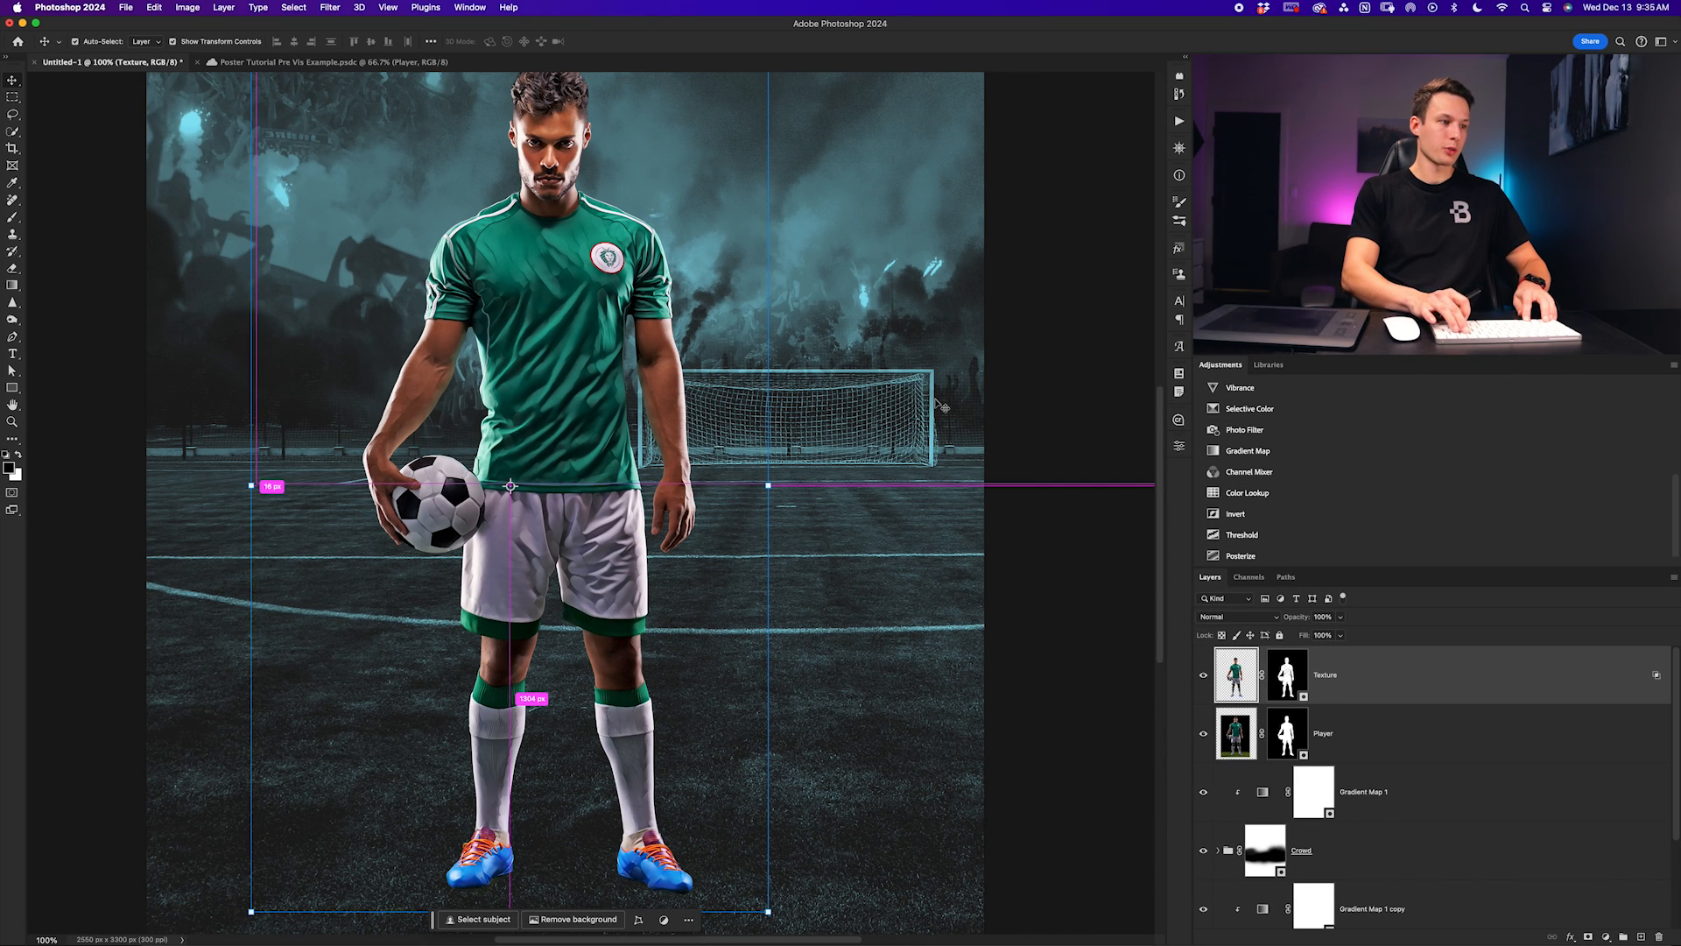
Group the Texture and Player layers together and name the group Player
{"action": "key", "text": "super+minus"}
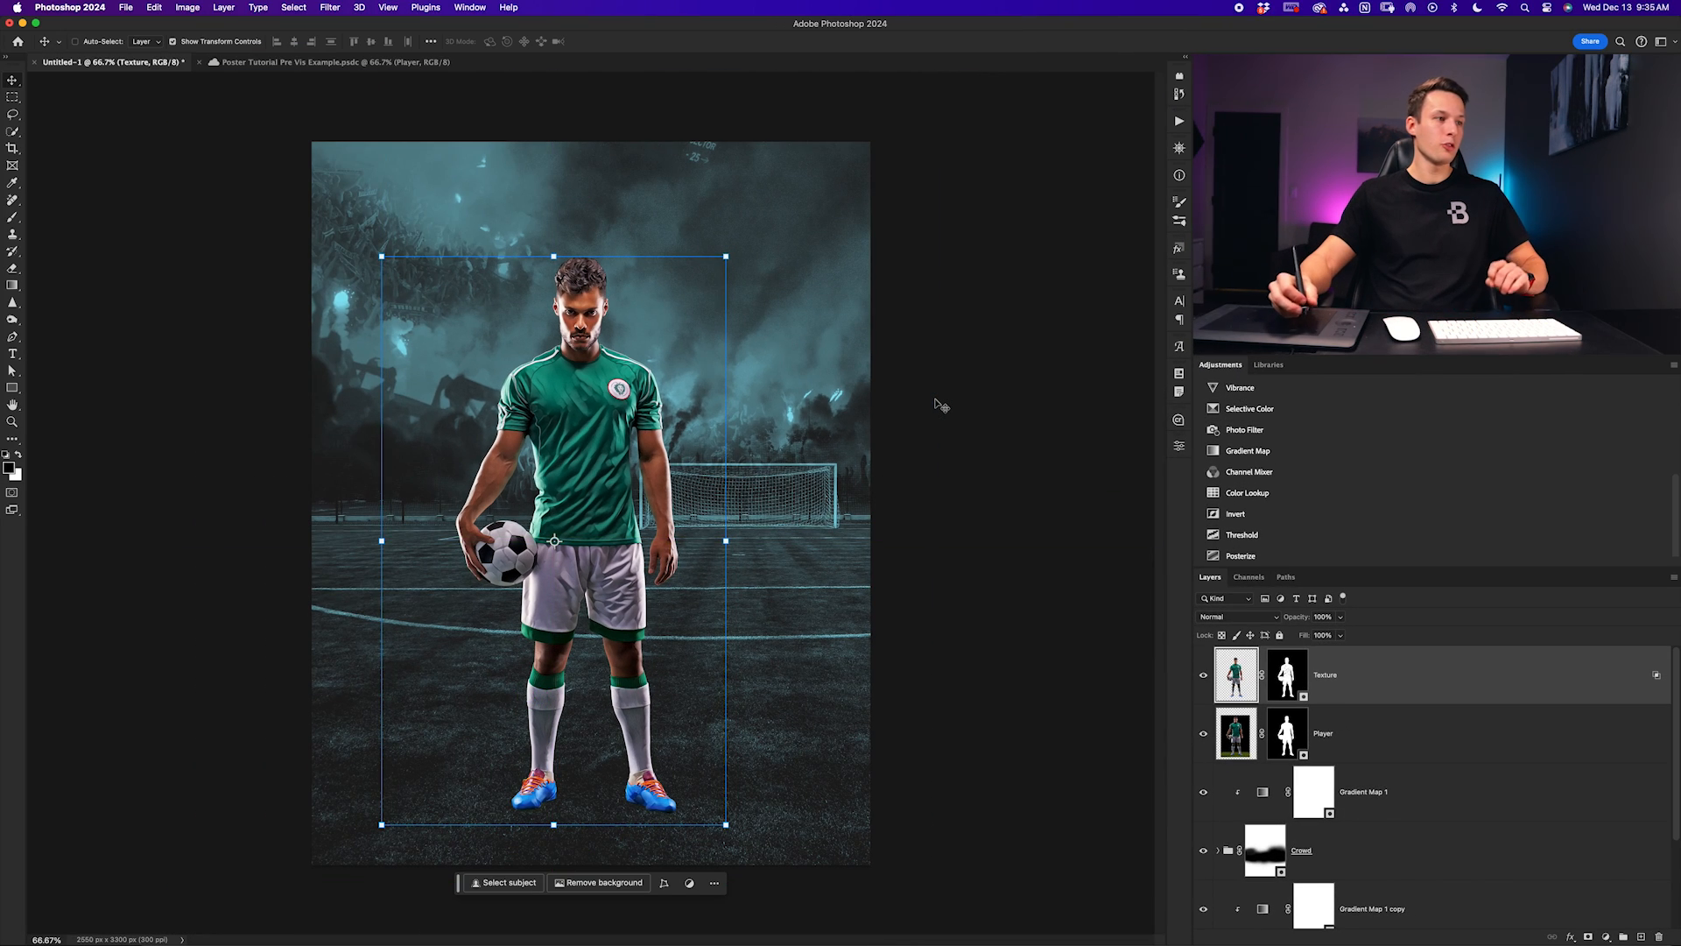
{"action": "left_click", "coordinate": [1398, 711], "text": "shift"}
{"action": "key", "text": "super+g"}
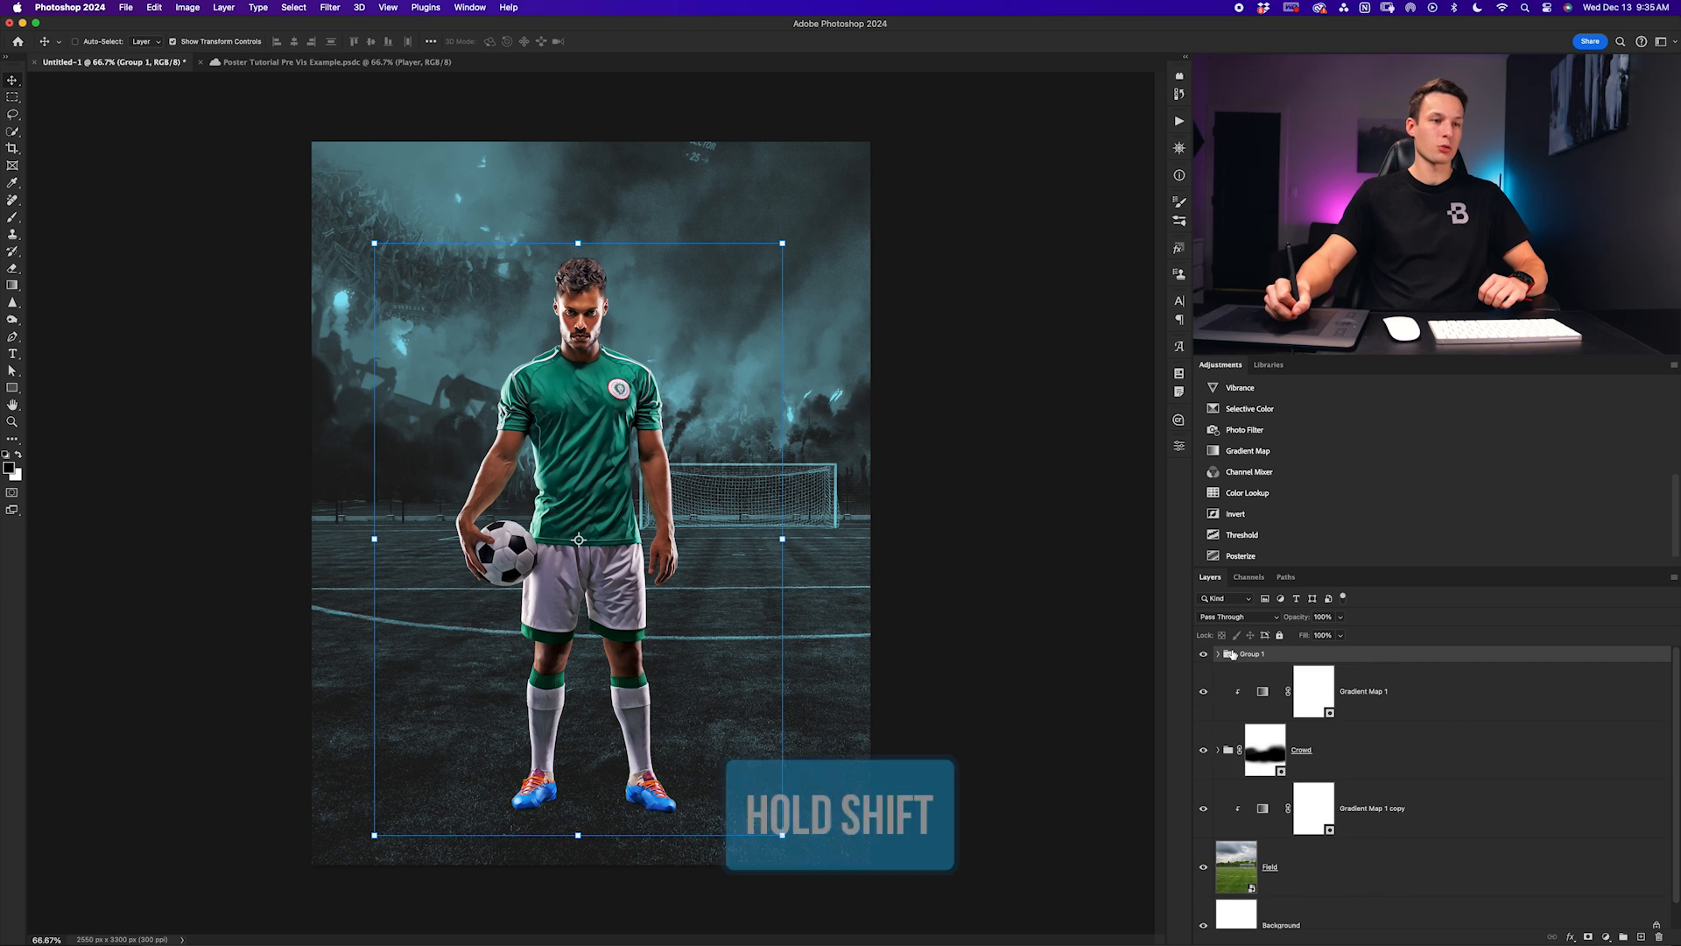
{"action": "double_click", "coordinate": [1249, 654]}
{"action": "type", "text": "Player"}
{"action": "key", "text": "Return"}
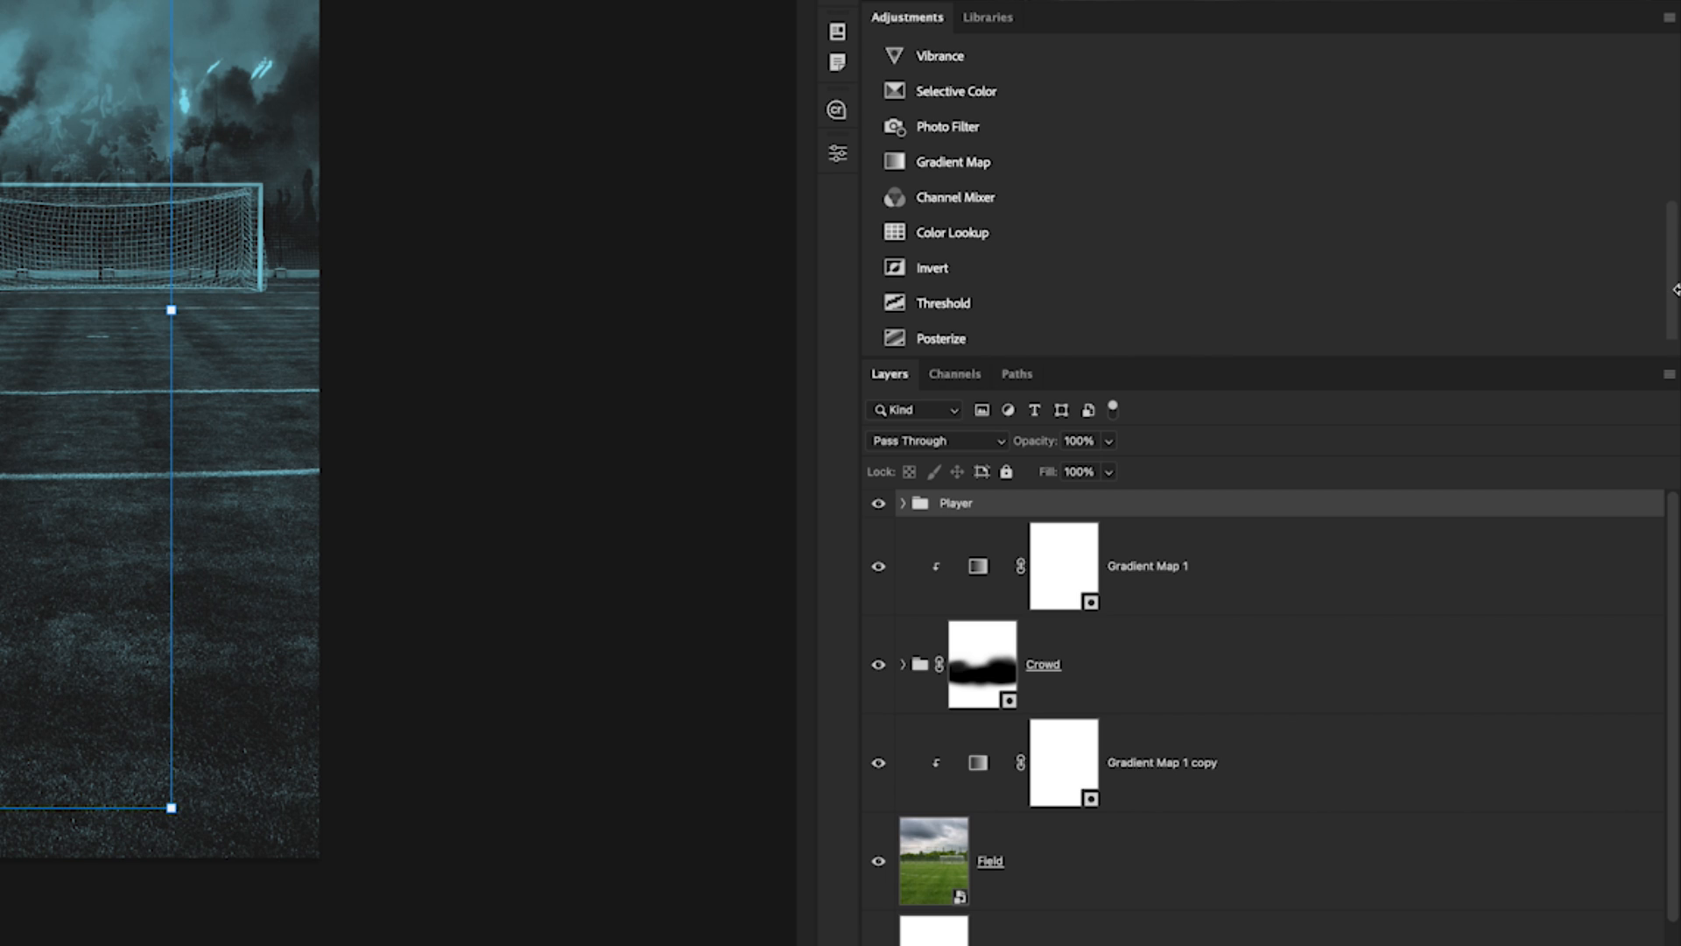
Add a gradient map adjustment above the Player group and clip it to that group
{"action": "left_click", "coordinate": [972, 161]}
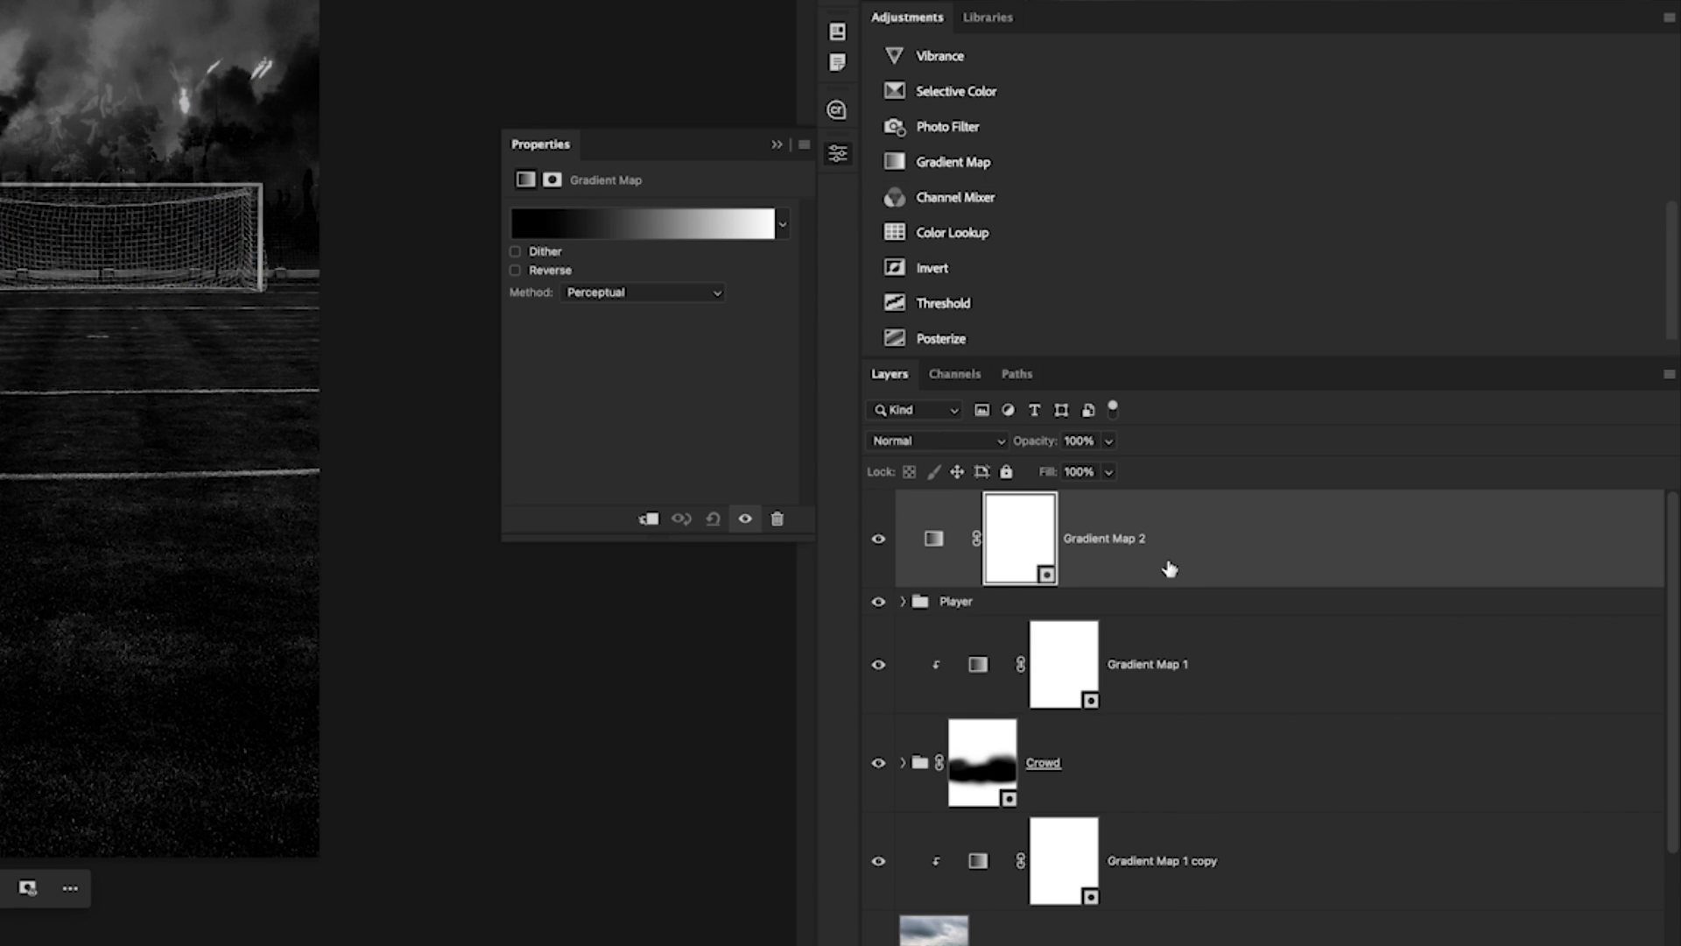
{"action": "right_click", "coordinate": [1226, 550]}
{"action": "left_click", "coordinate": [1322, 460]}
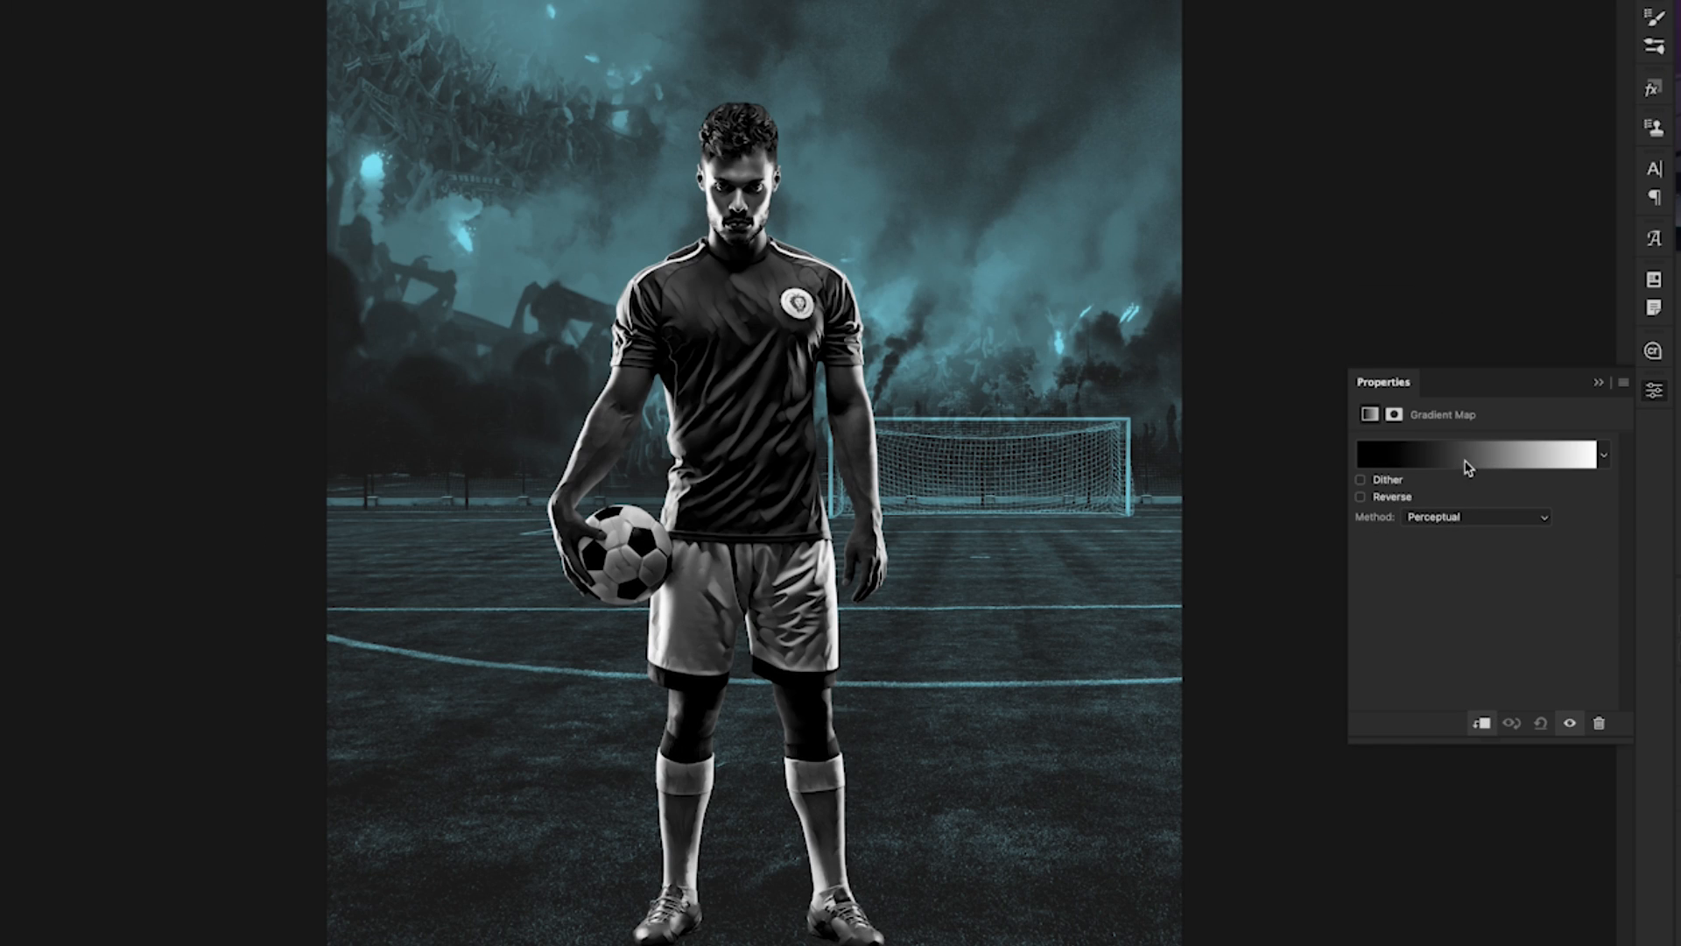
Apply the black-to-white Foreground to Background preset from Basics to the player's gradient map and accept it
{"action": "left_click", "coordinate": [1467, 466]}
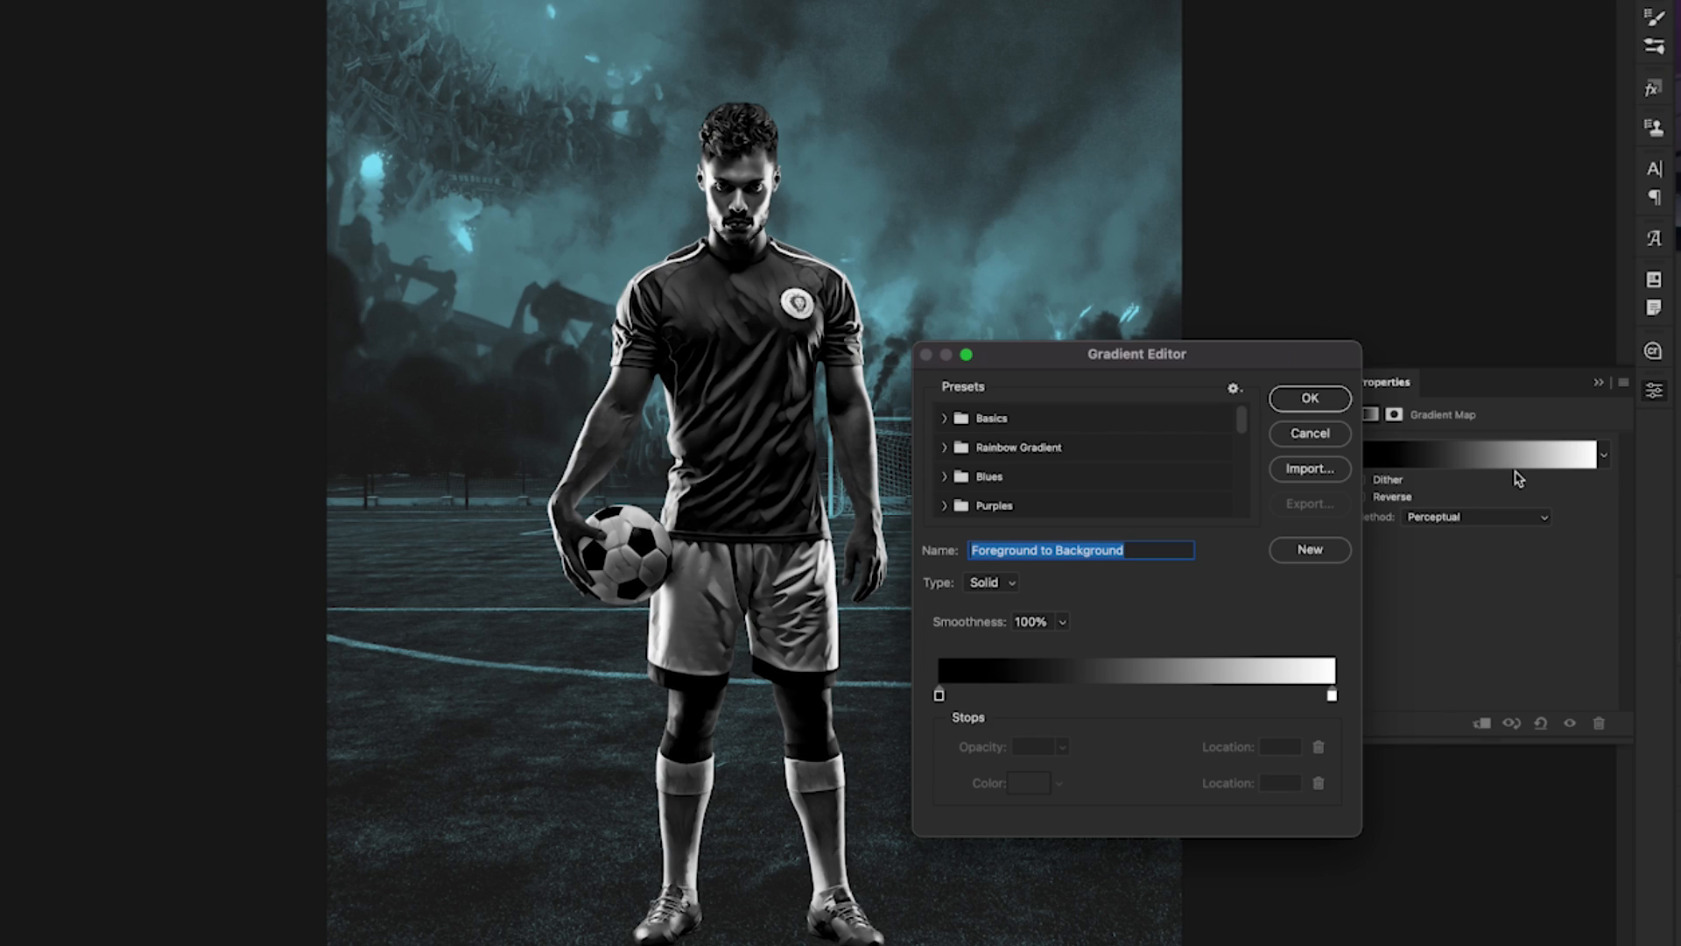
{"action": "left_click", "coordinate": [946, 419]}
{"action": "left_click", "coordinate": [968, 451]}
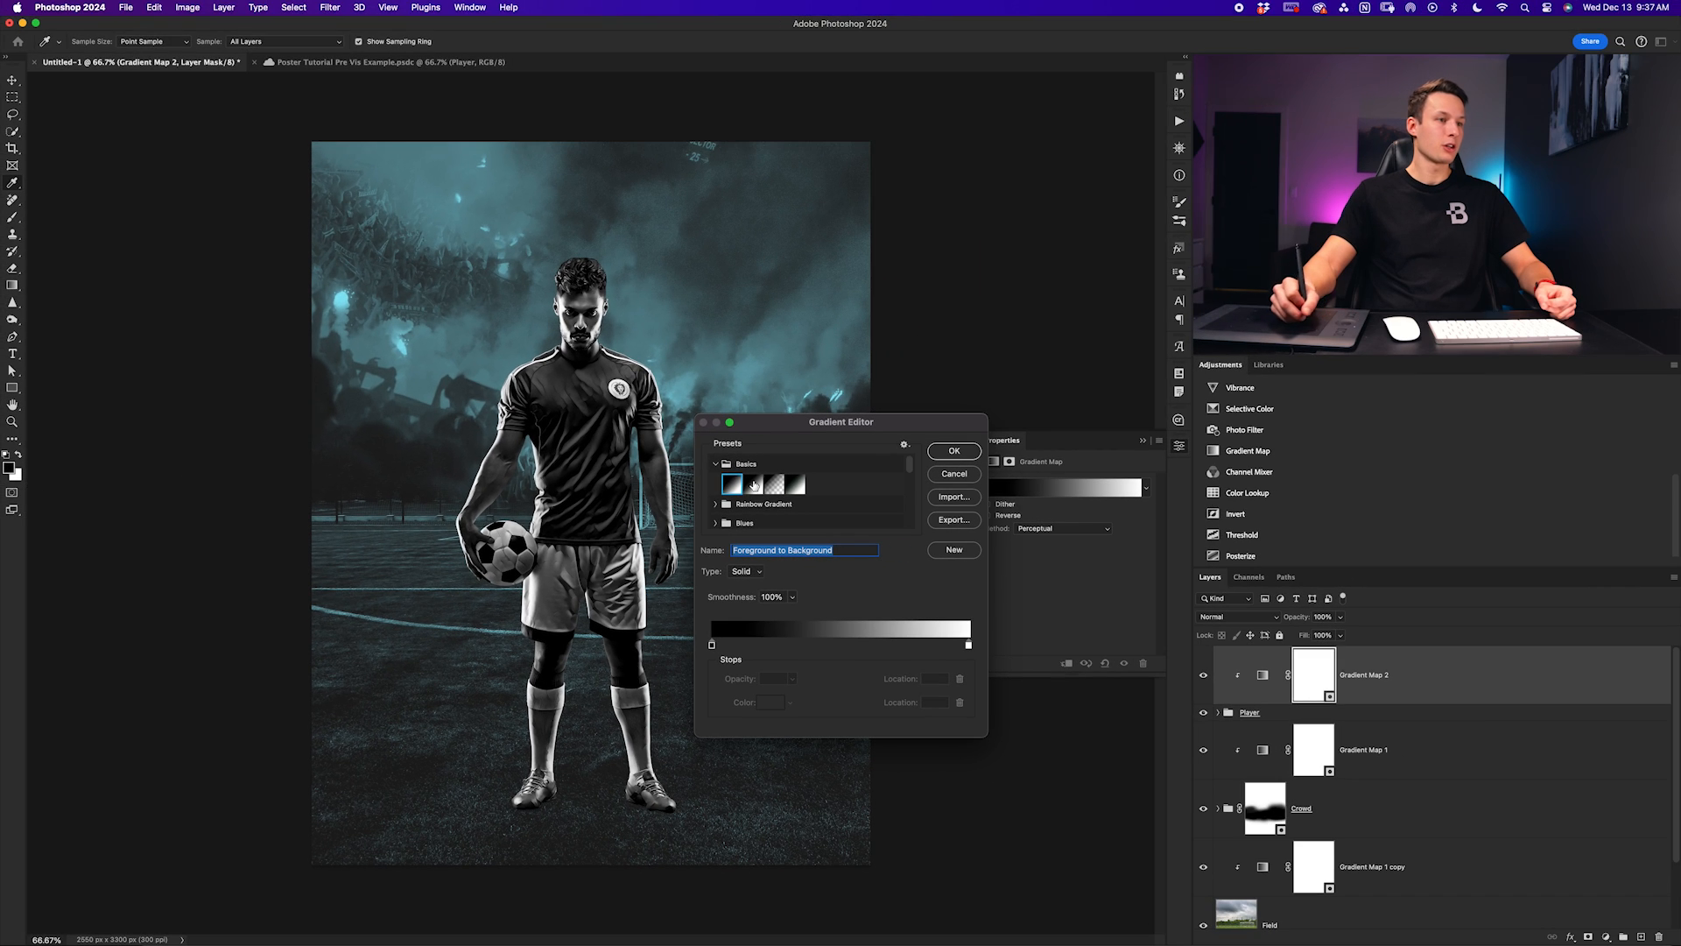
{"action": "left_click", "coordinate": [958, 452]}
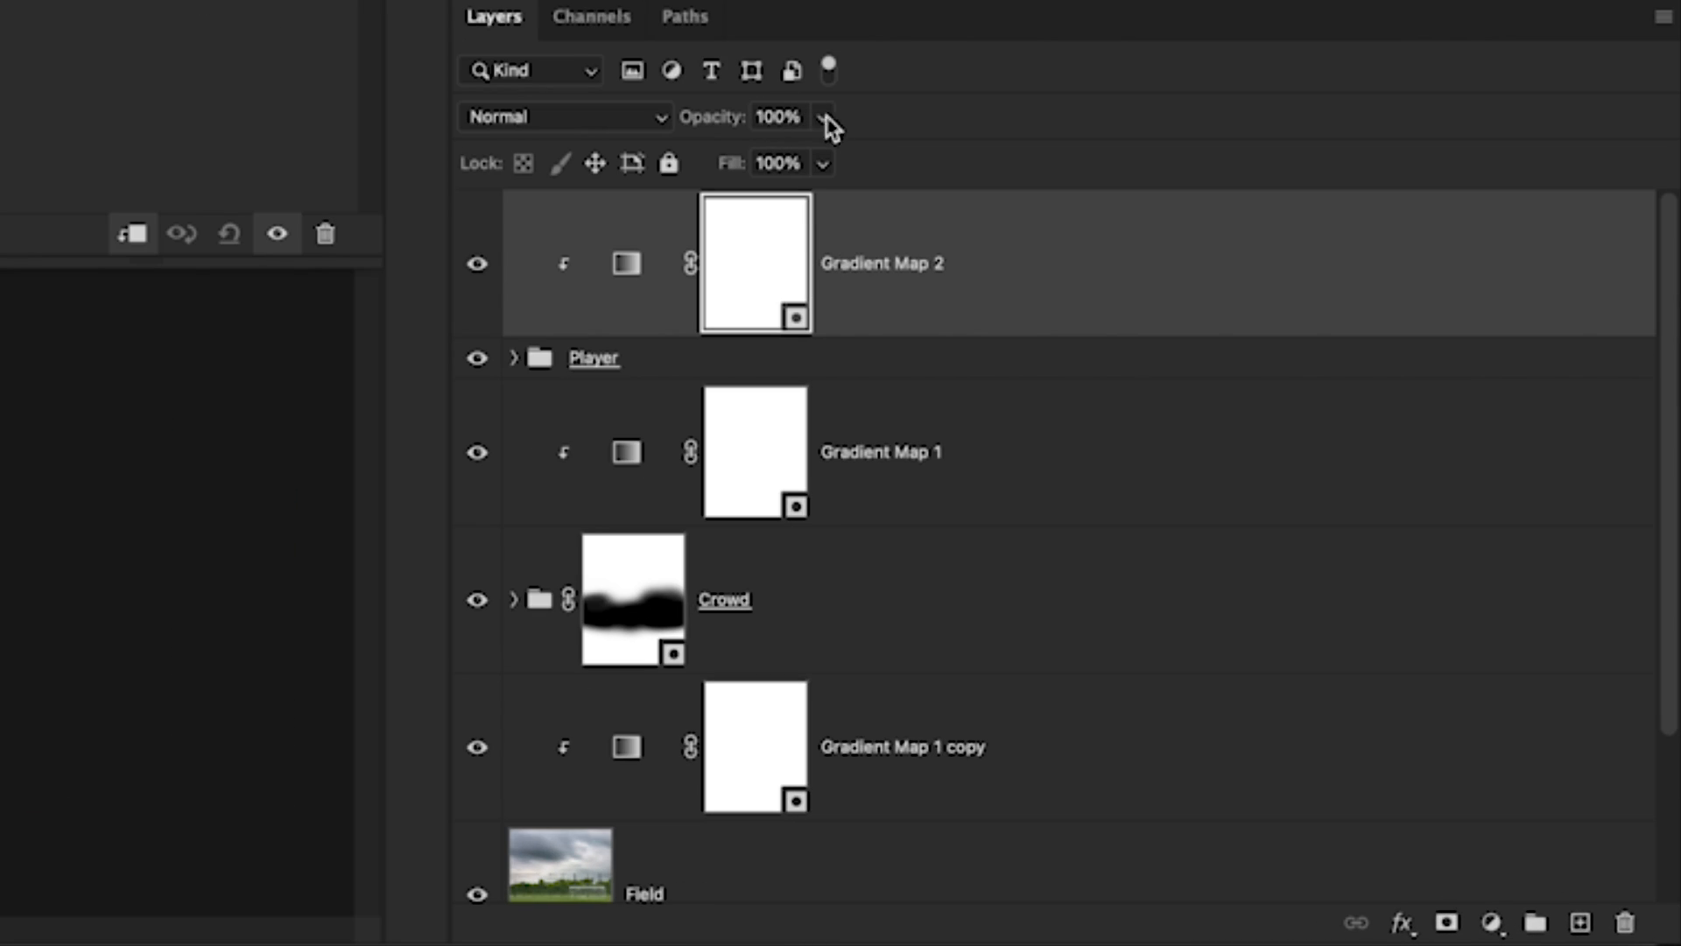
Lower the opacity of the player's clipped gradient map to 80% and collapse its properties
{"action": "left_click", "coordinate": [823, 119]}
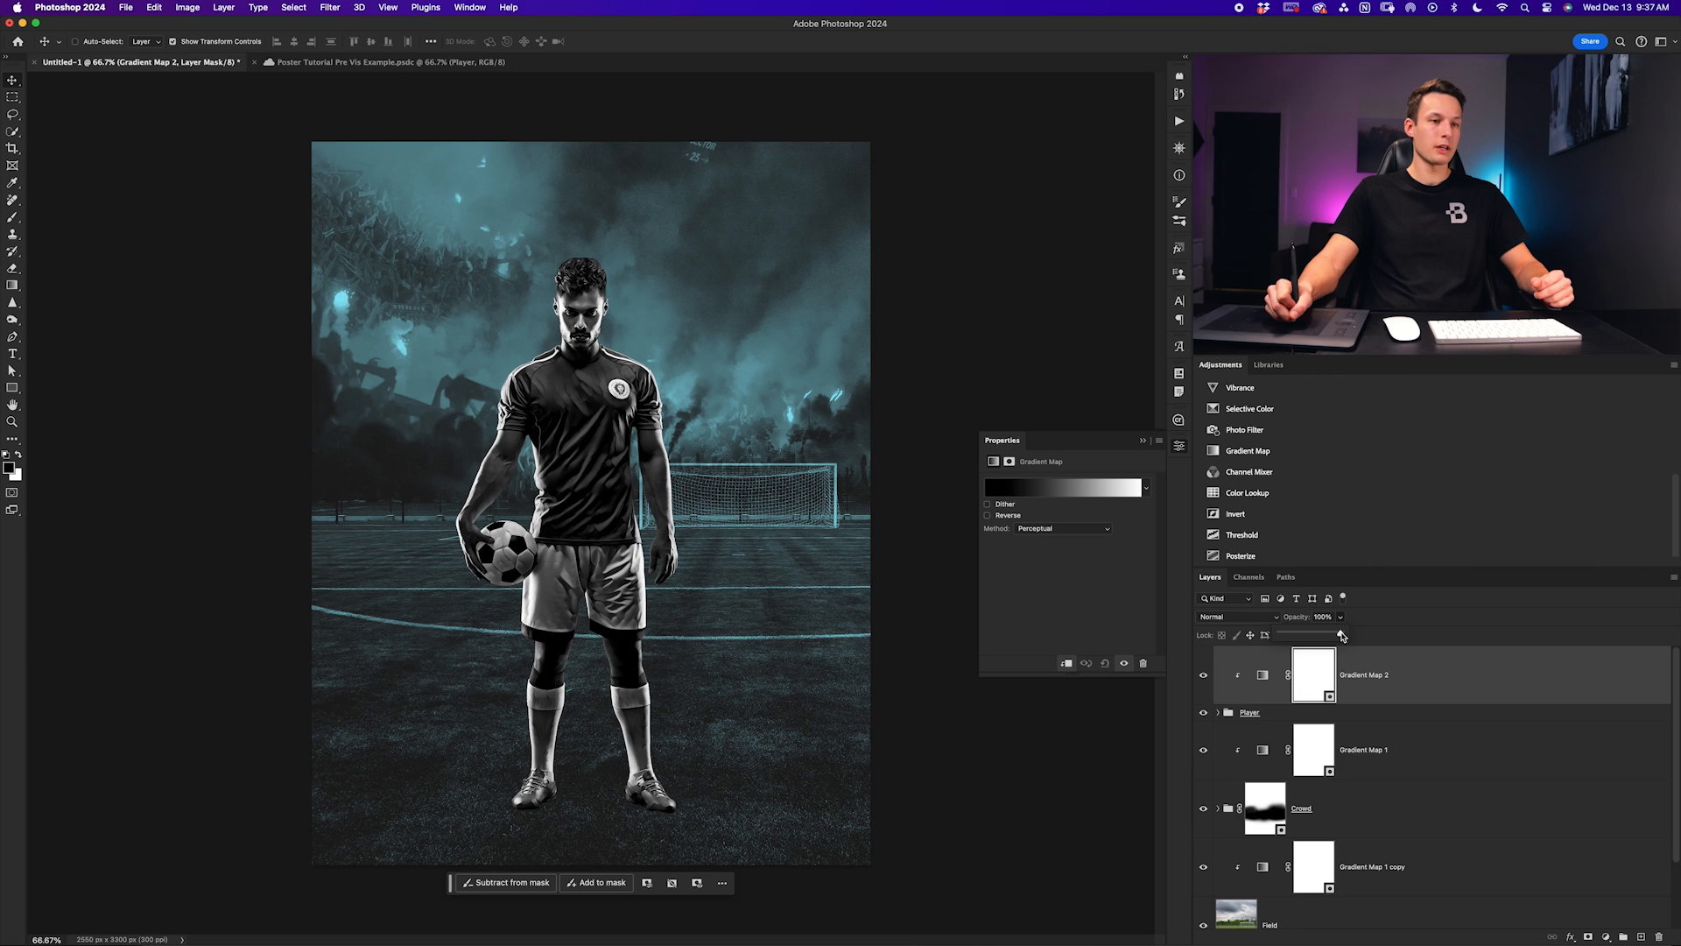
{"action": "left_click_drag", "start_coordinate": [826, 158], "coordinate": [796, 167]}
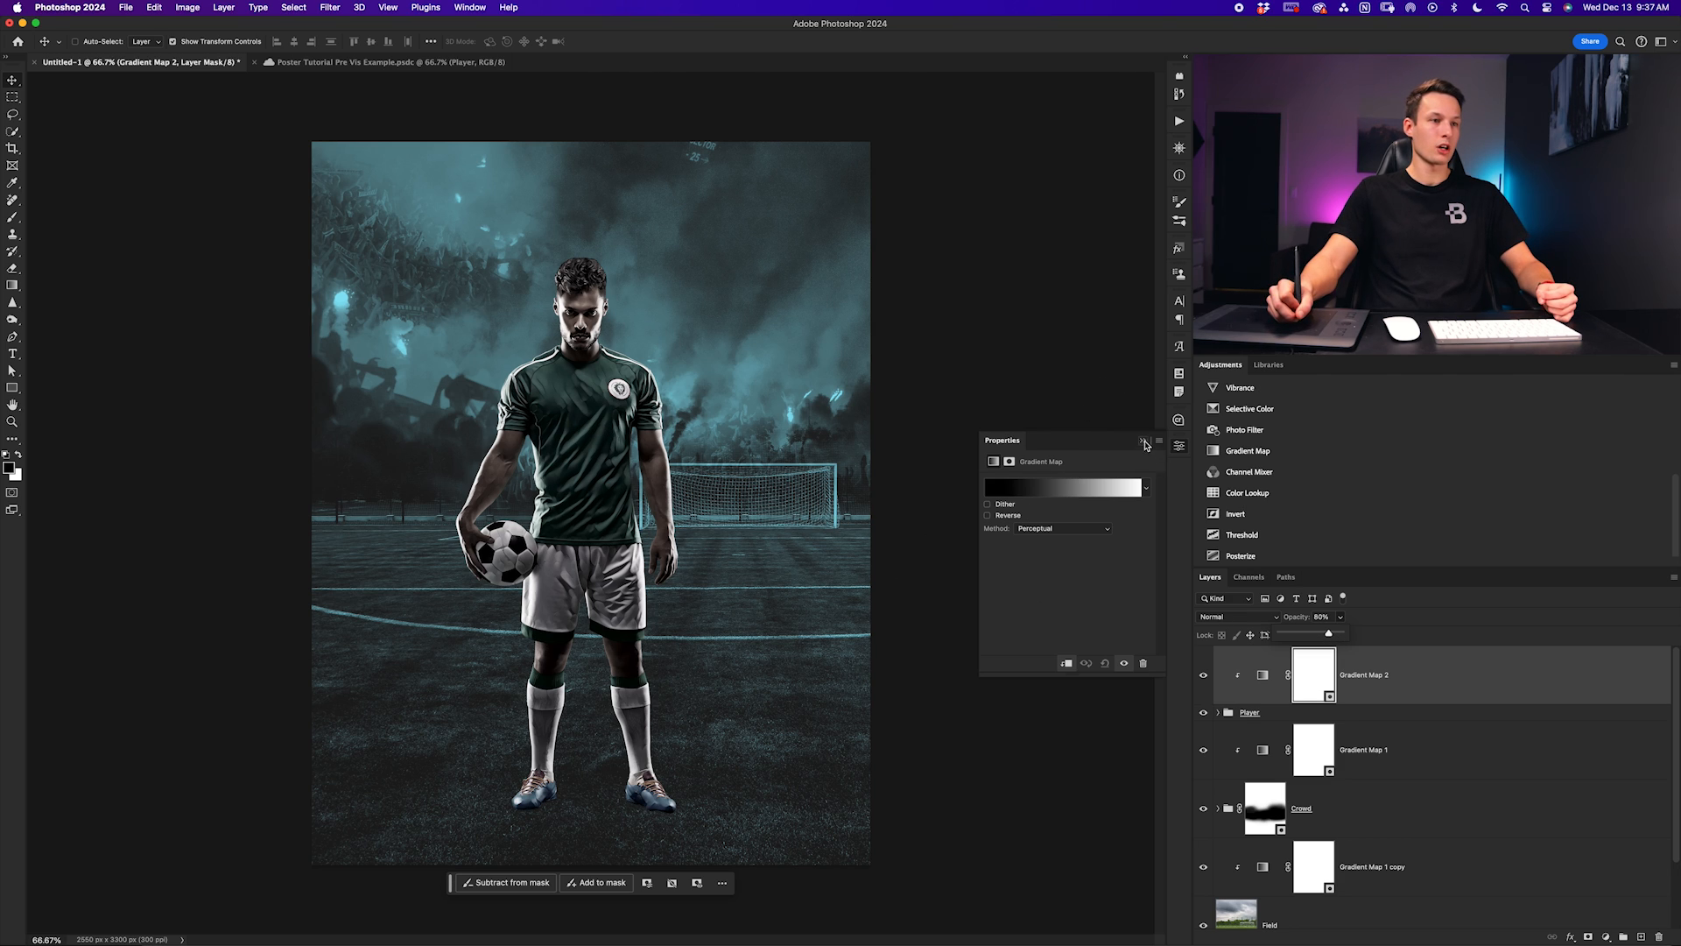
{"action": "left_click", "coordinate": [1143, 442]}
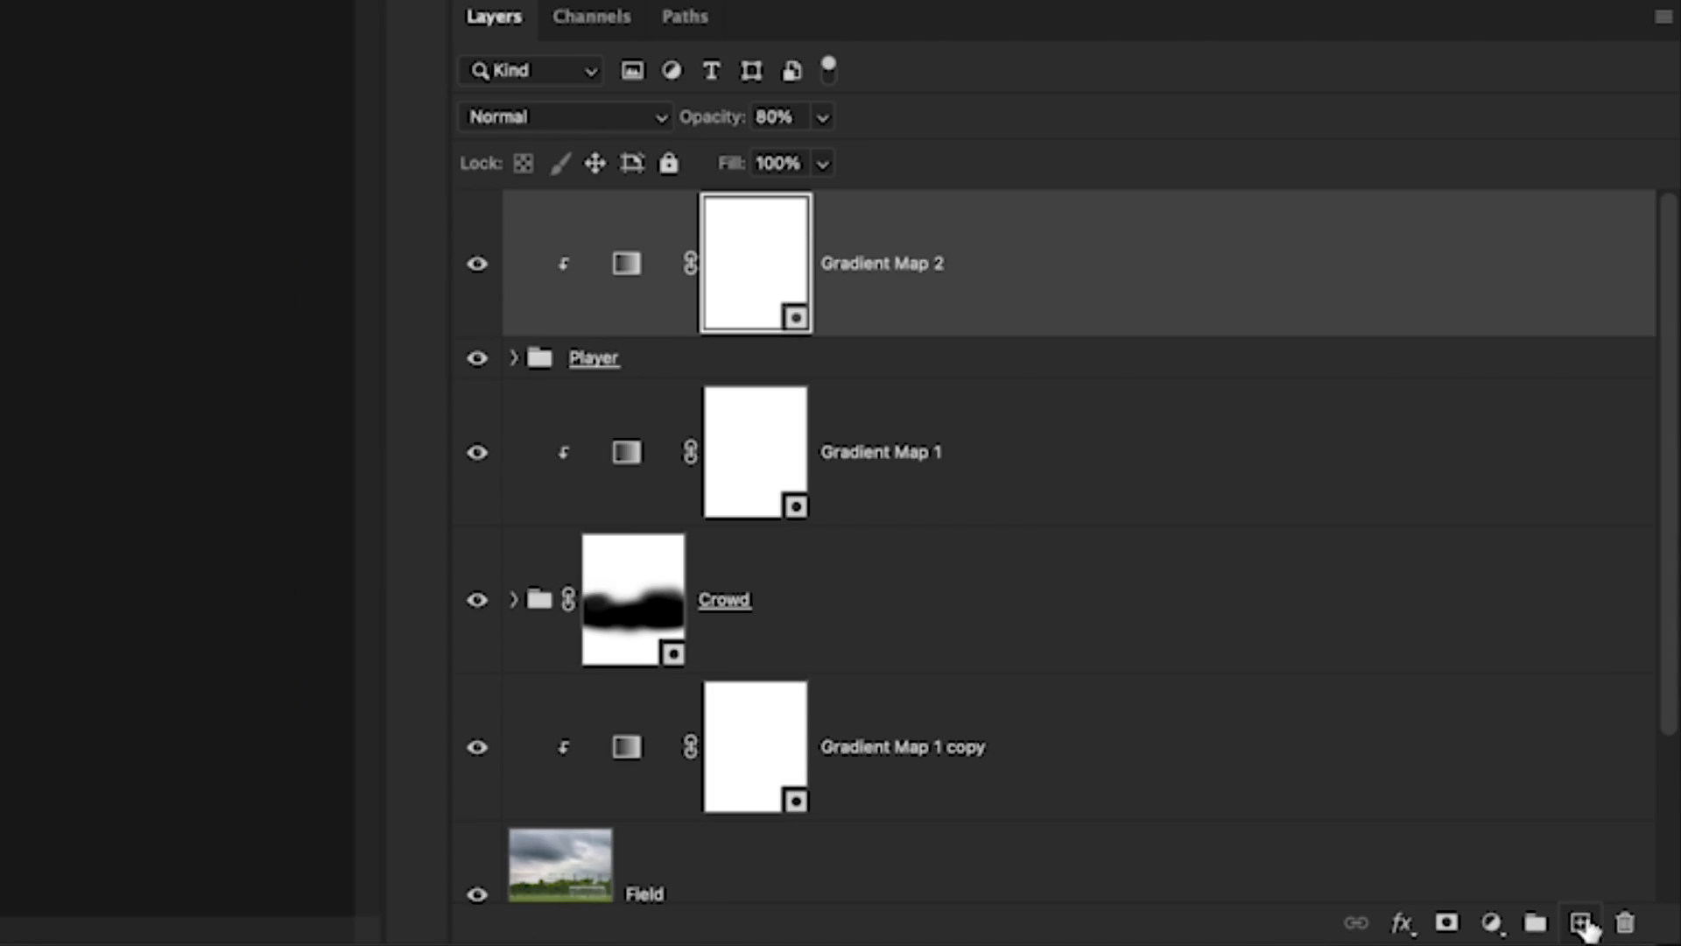
Add a new layer above the player's gradient map, clip it to the Player group and name it Blue Highlight
{"action": "left_click", "coordinate": [1640, 935]}
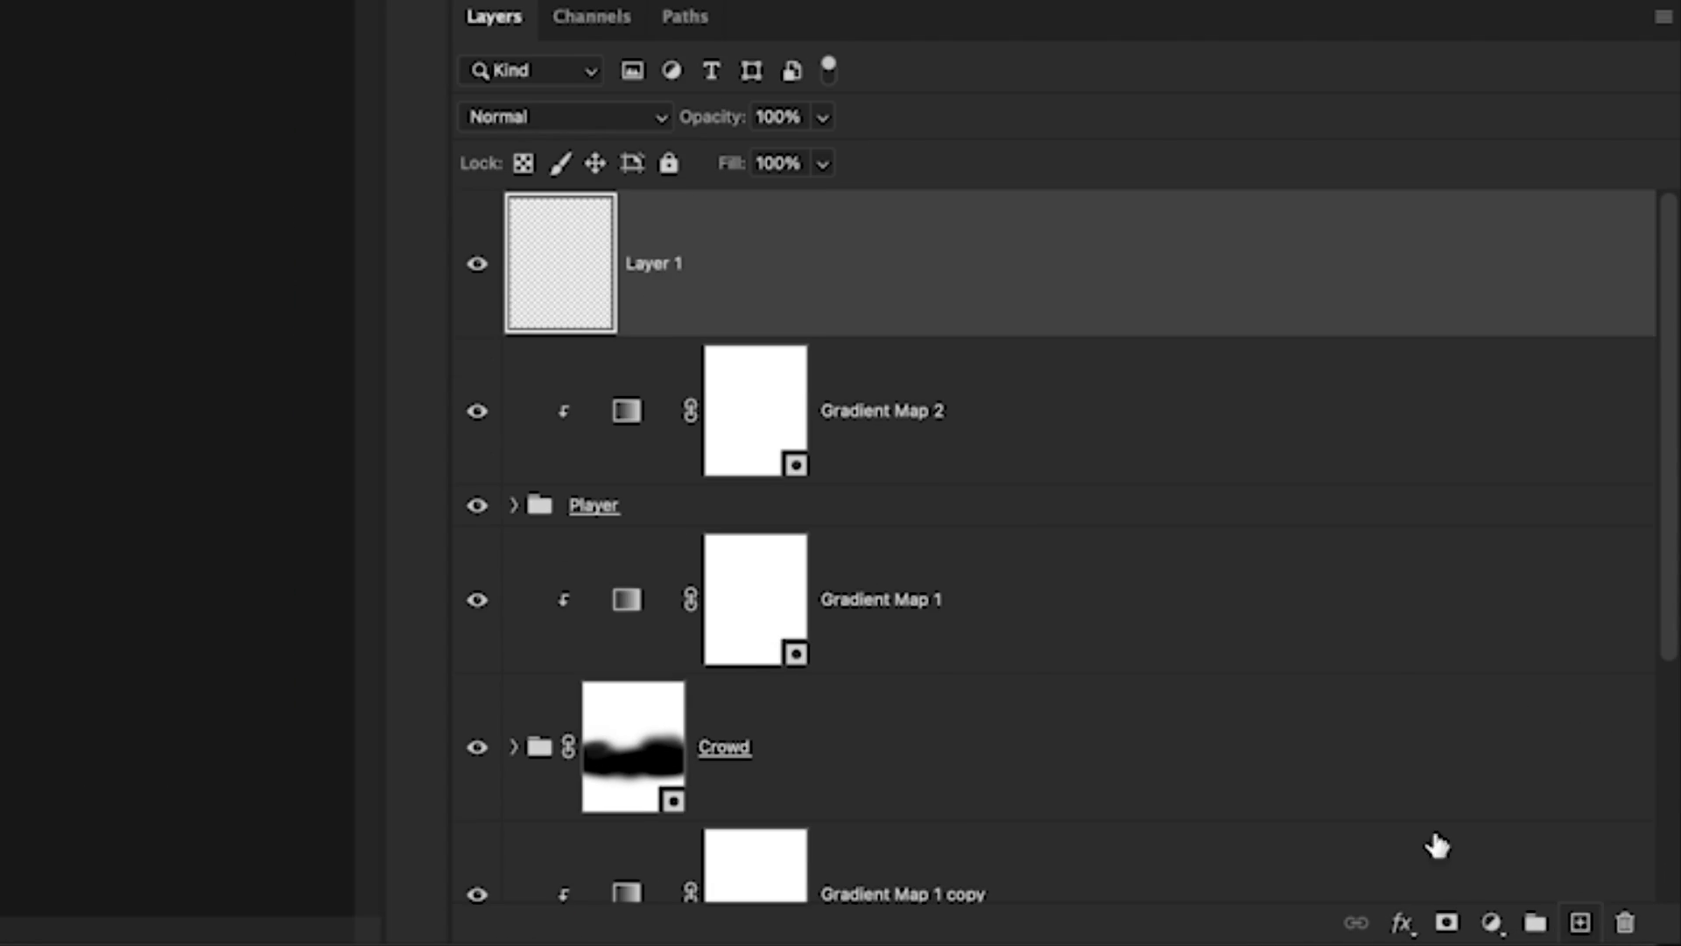
{"action": "right_click", "coordinate": [1003, 274]}
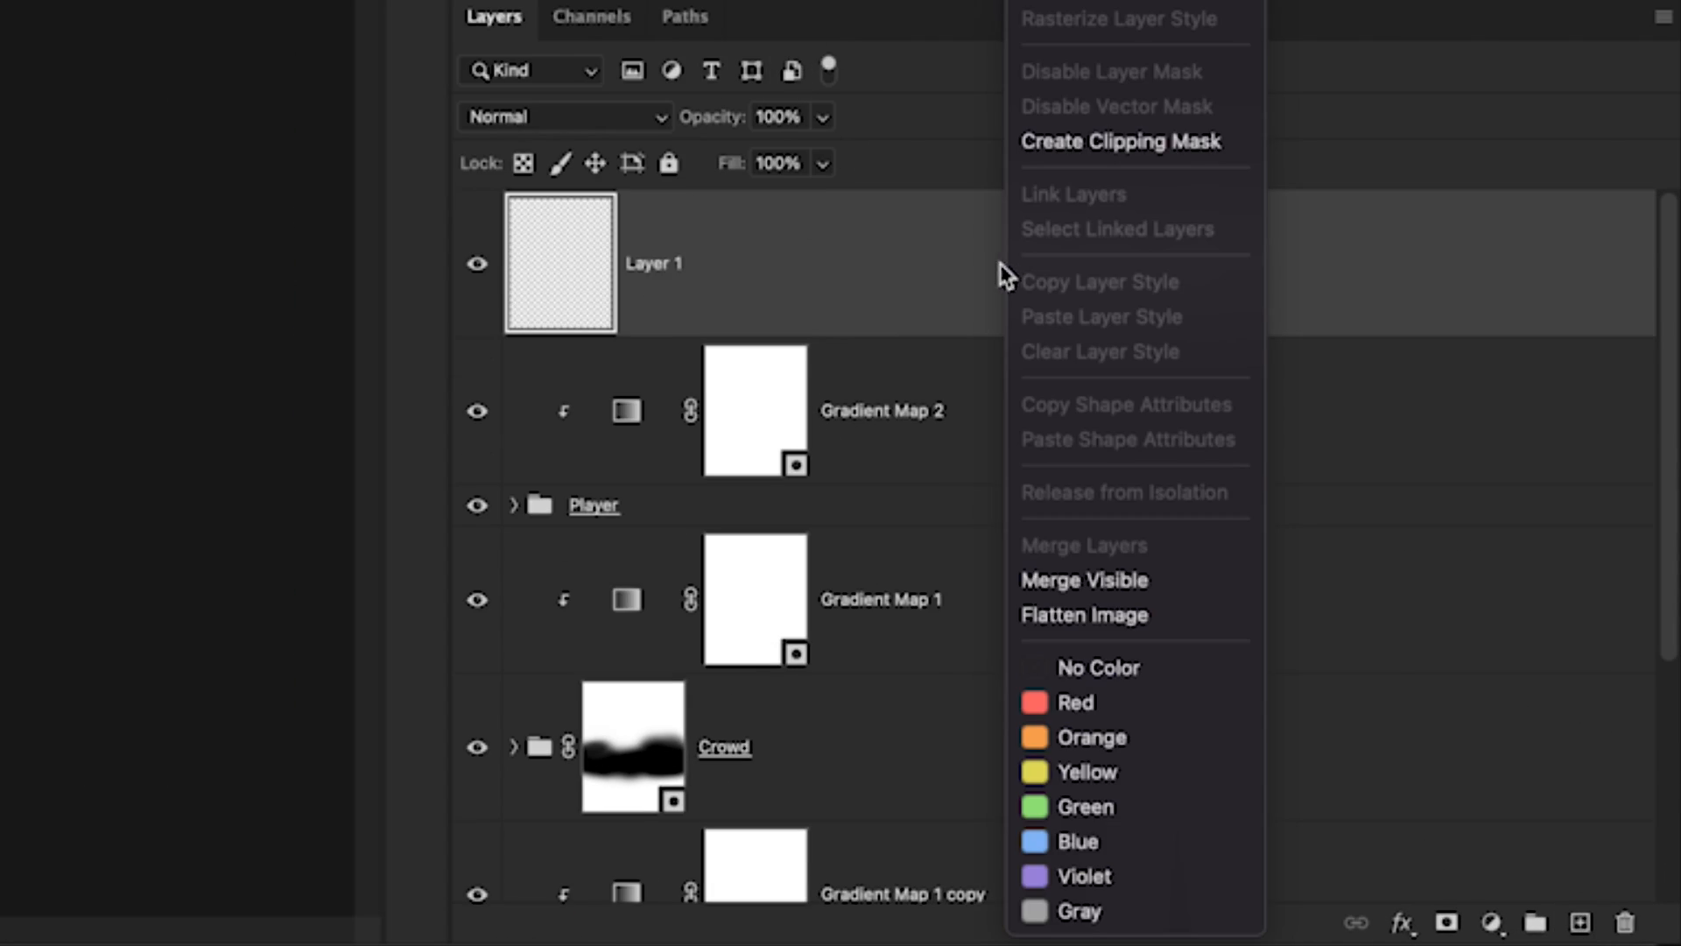
{"action": "left_click", "coordinate": [1160, 145]}
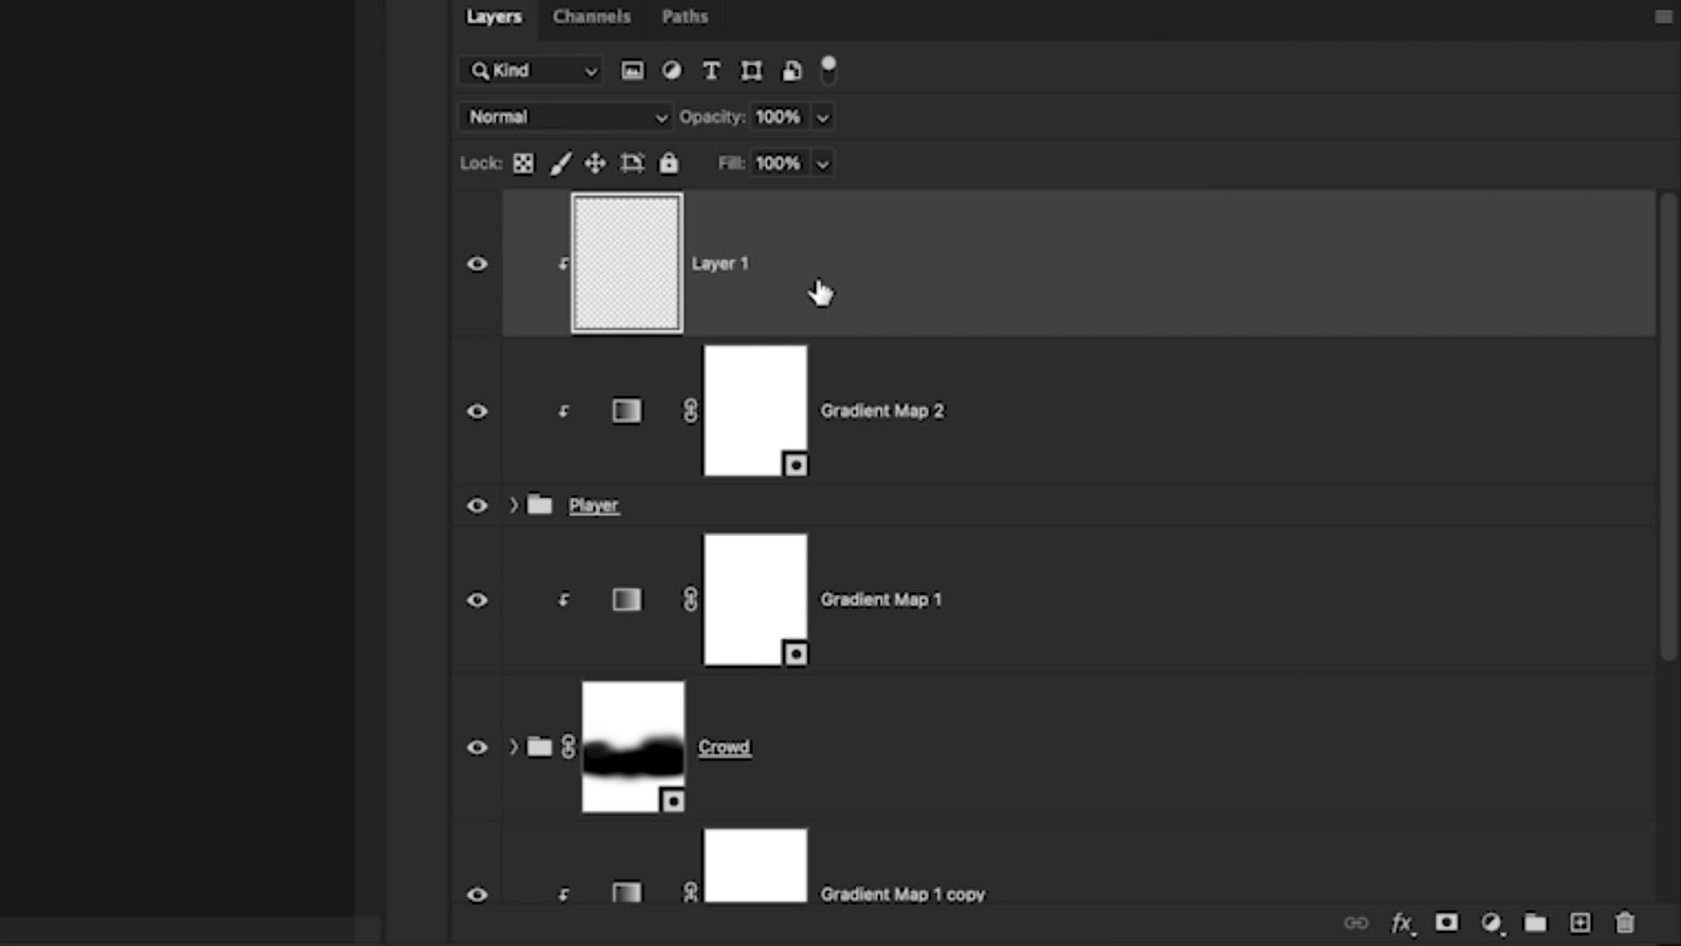
{"action": "double_click", "coordinate": [718, 263]}
{"action": "type", "text": "Block"}
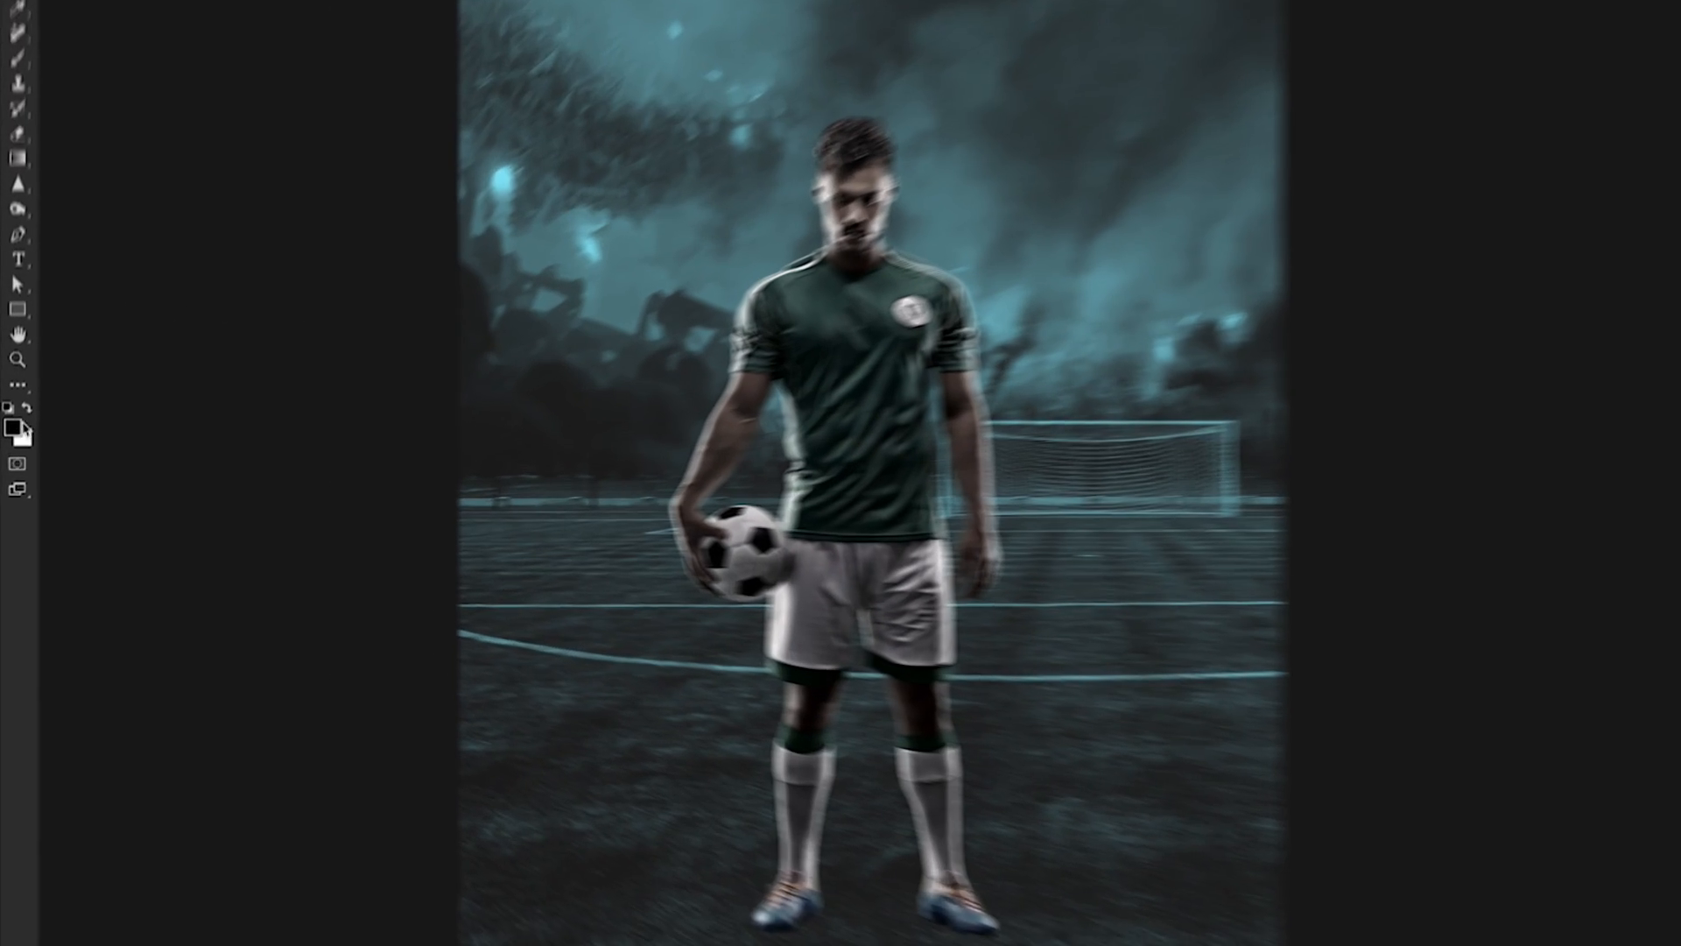
Set the foreground color to light blue 84ddee
{"action": "left_click", "coordinate": [10, 469]}
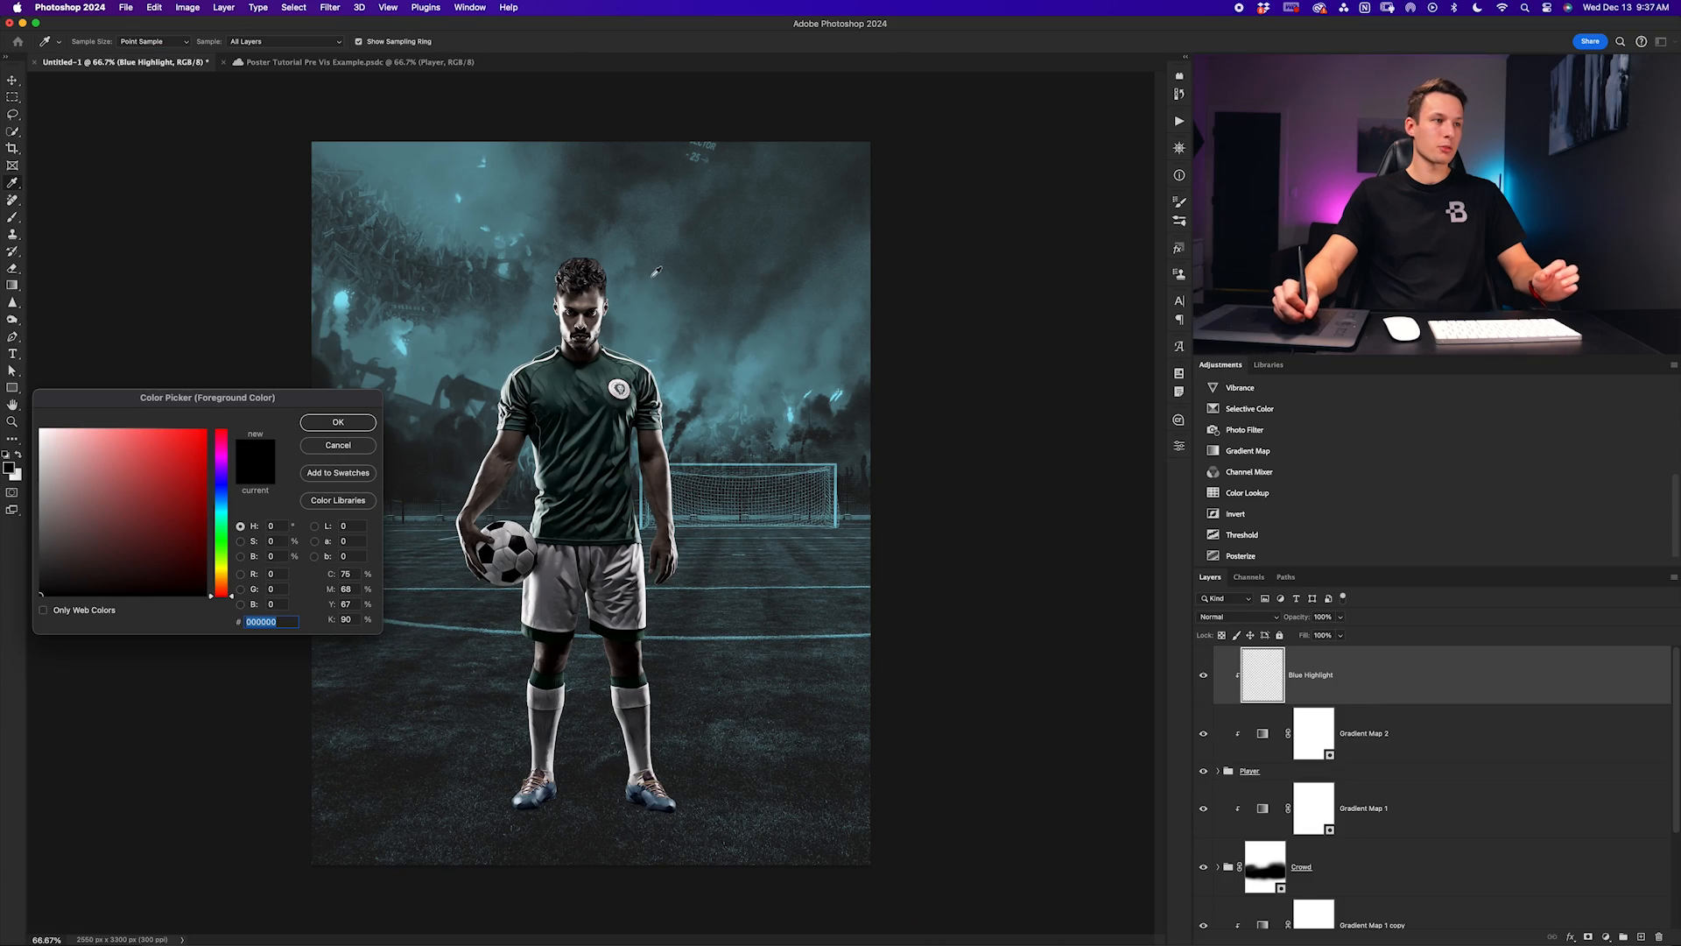
{"action": "type", "text": "84ddee"}
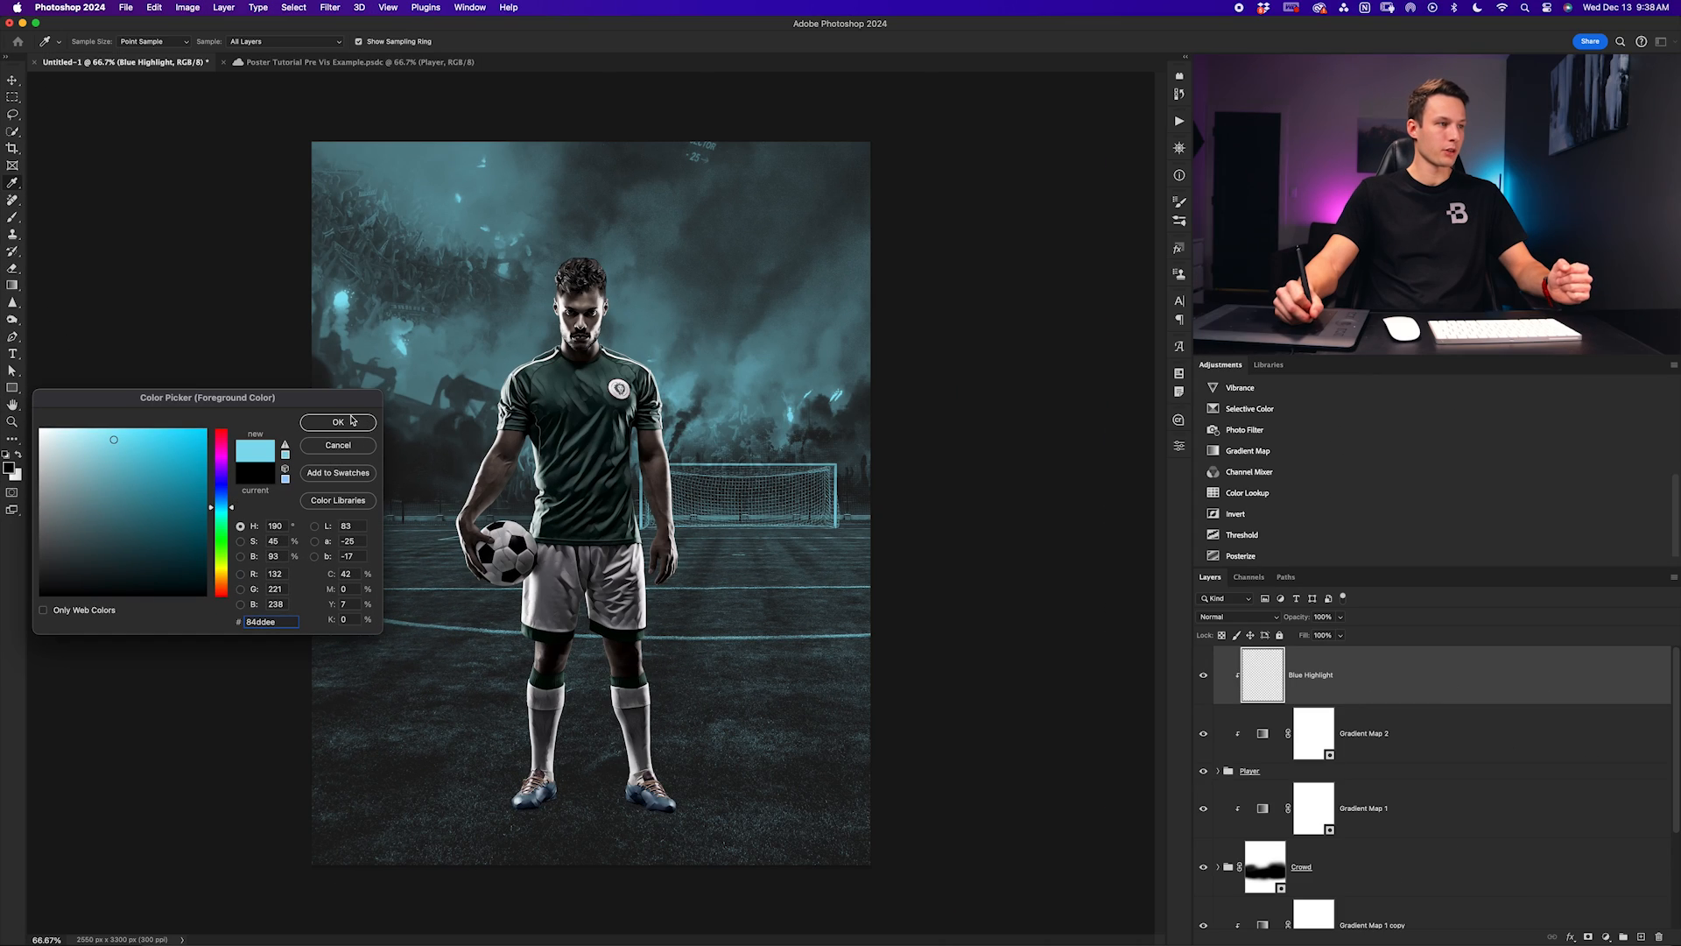
{"action": "left_click", "coordinate": [804, 243]}
Brush one broad, soft vertical light-blue stroke down the goal-facing side of the player on the Blue Highlight layer
{"action": "key", "text": "b"}
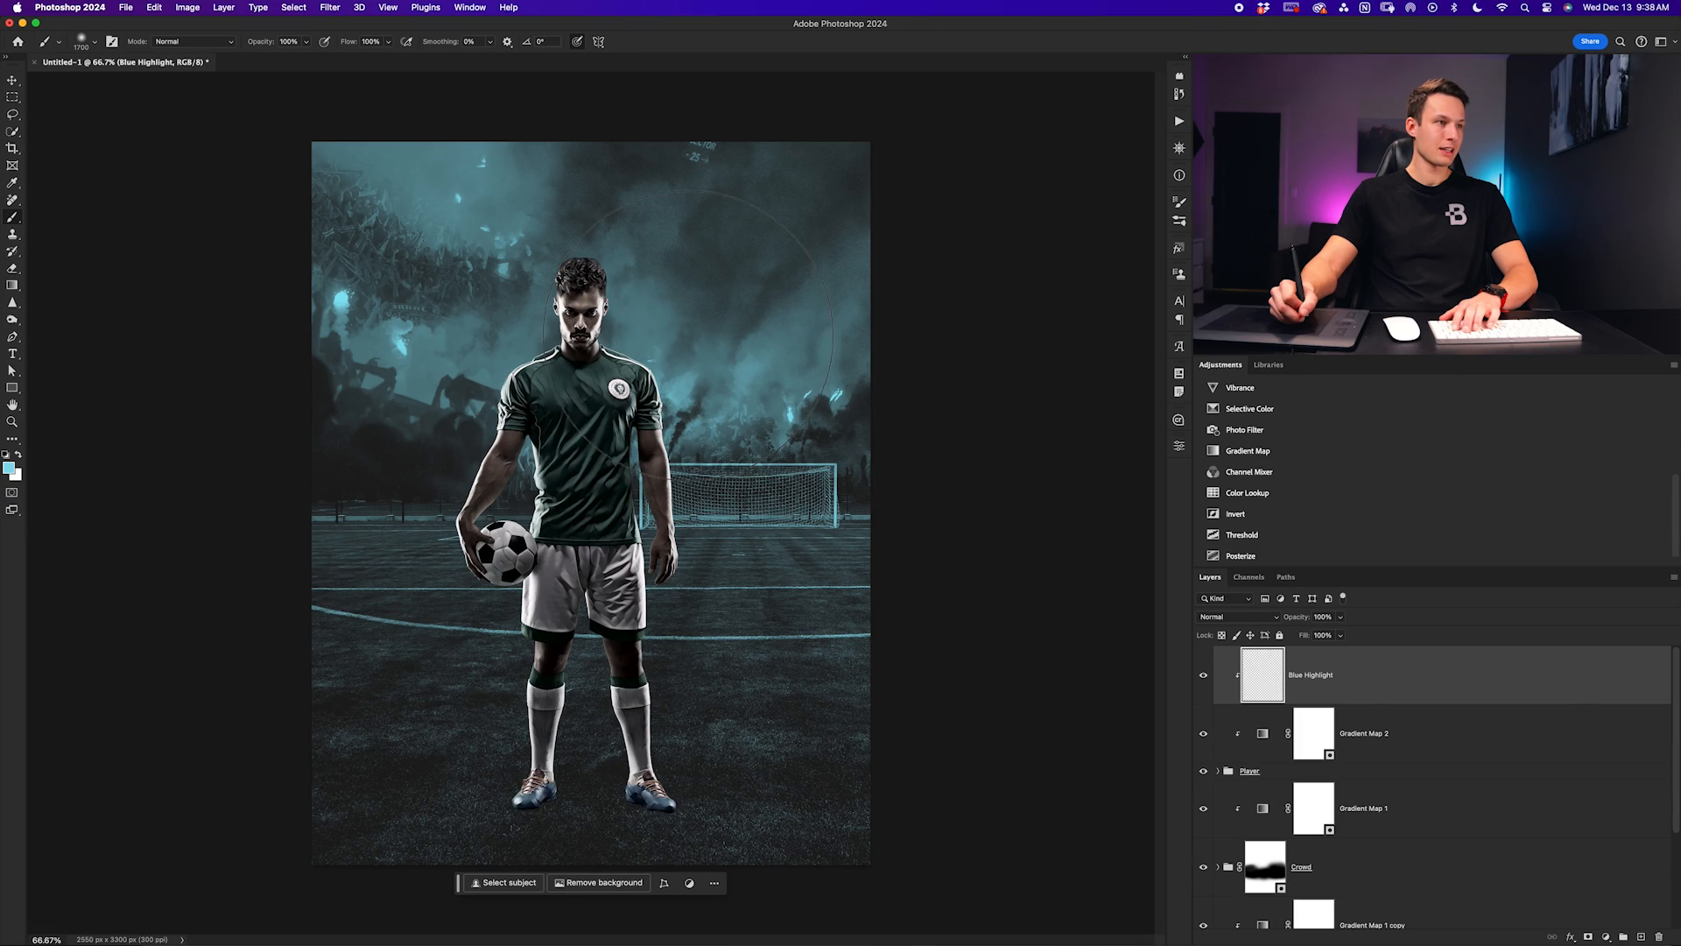
{"action": "key", "text": "bracketleft"}
{"action": "key", "text": "bracketleft"}
{"action": "left_click_drag", "start_coordinate": [688, 328], "coordinate": [721, 804]}
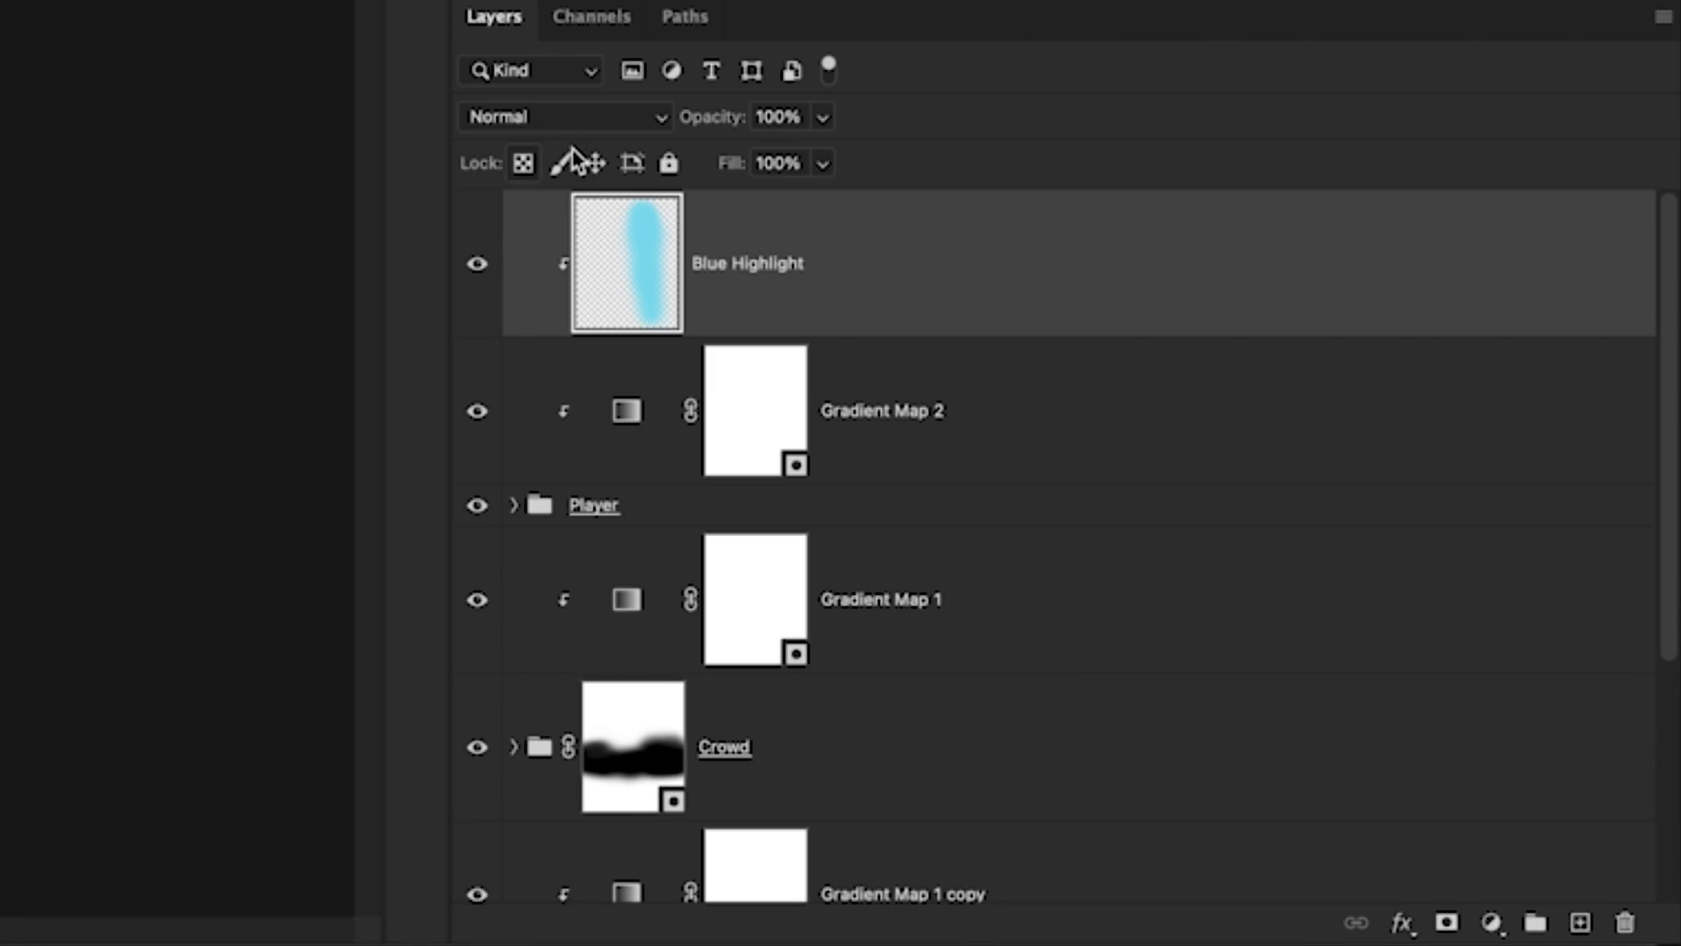
Set the Blue Highlight layer's blend mode to Overlay
{"action": "left_click", "coordinate": [1236, 618]}
{"action": "left_click", "coordinate": [560, 121]}
{"action": "left_click", "coordinate": [557, 120]}
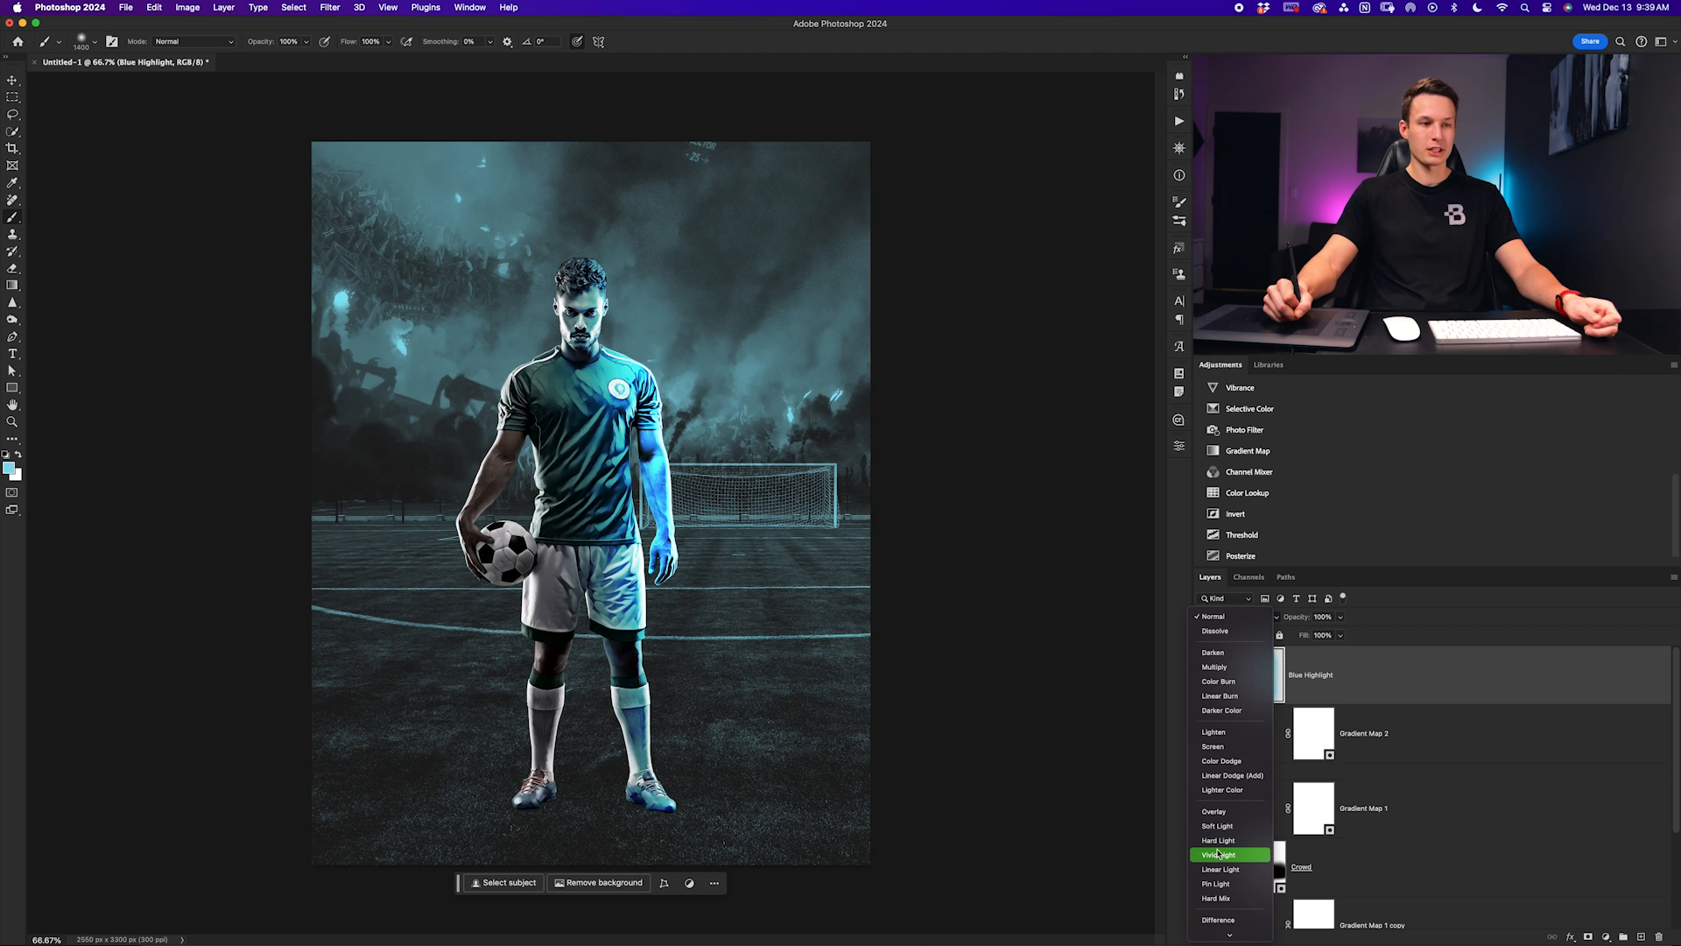
{"action": "left_click", "coordinate": [1224, 814]}
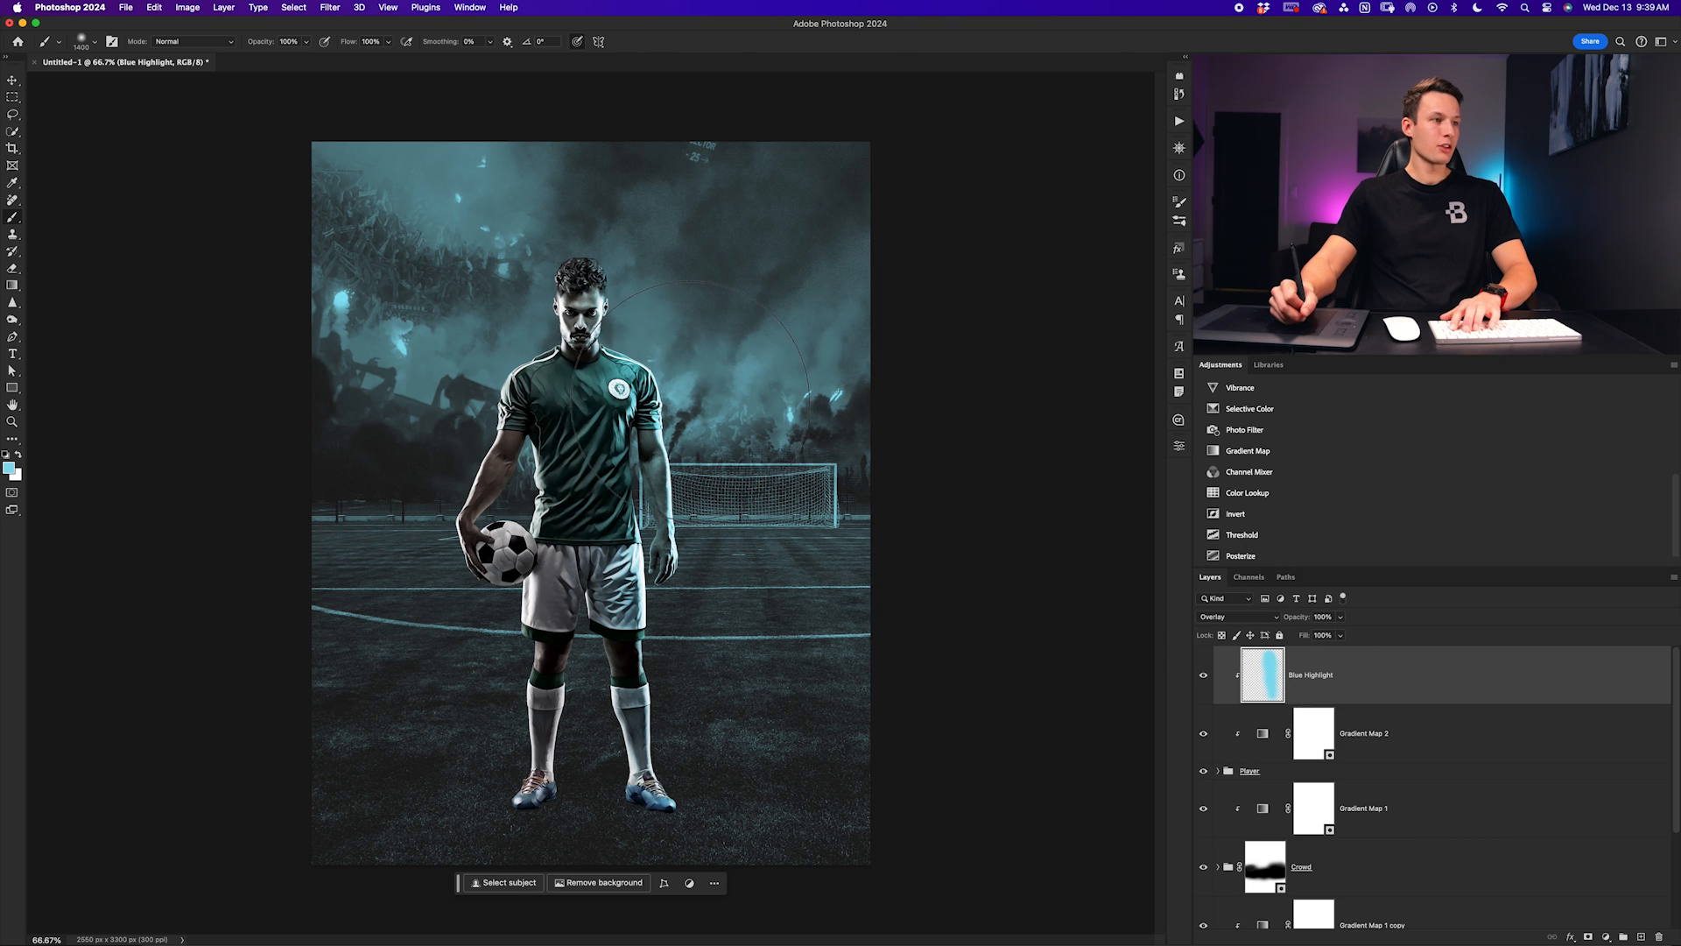
Shrink the brush and extend the blue highlight painted on the player's body
{"action": "key", "text": "bracketleft"}
{"action": "key", "text": "bracketleft"}
{"action": "key", "text": "bracketleft"}
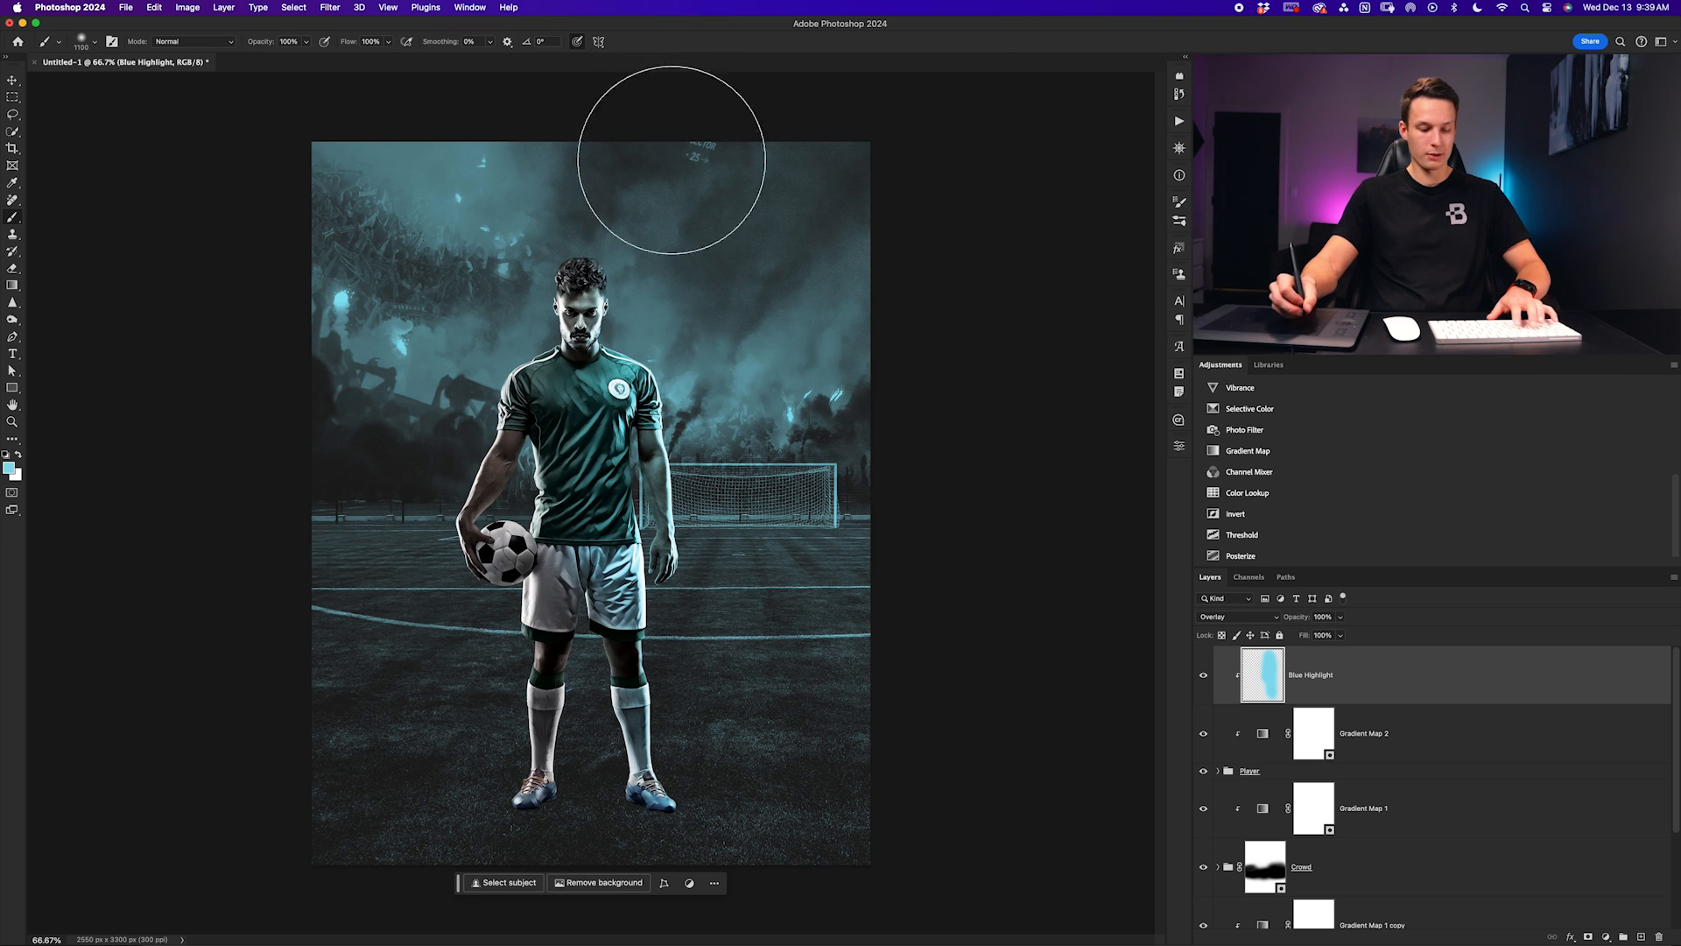
Add the text RISE beside the player's arm in light-blue Bernoru Black Ultra Expanded, 18 pt, and commit it
{"action": "key", "text": "t"}
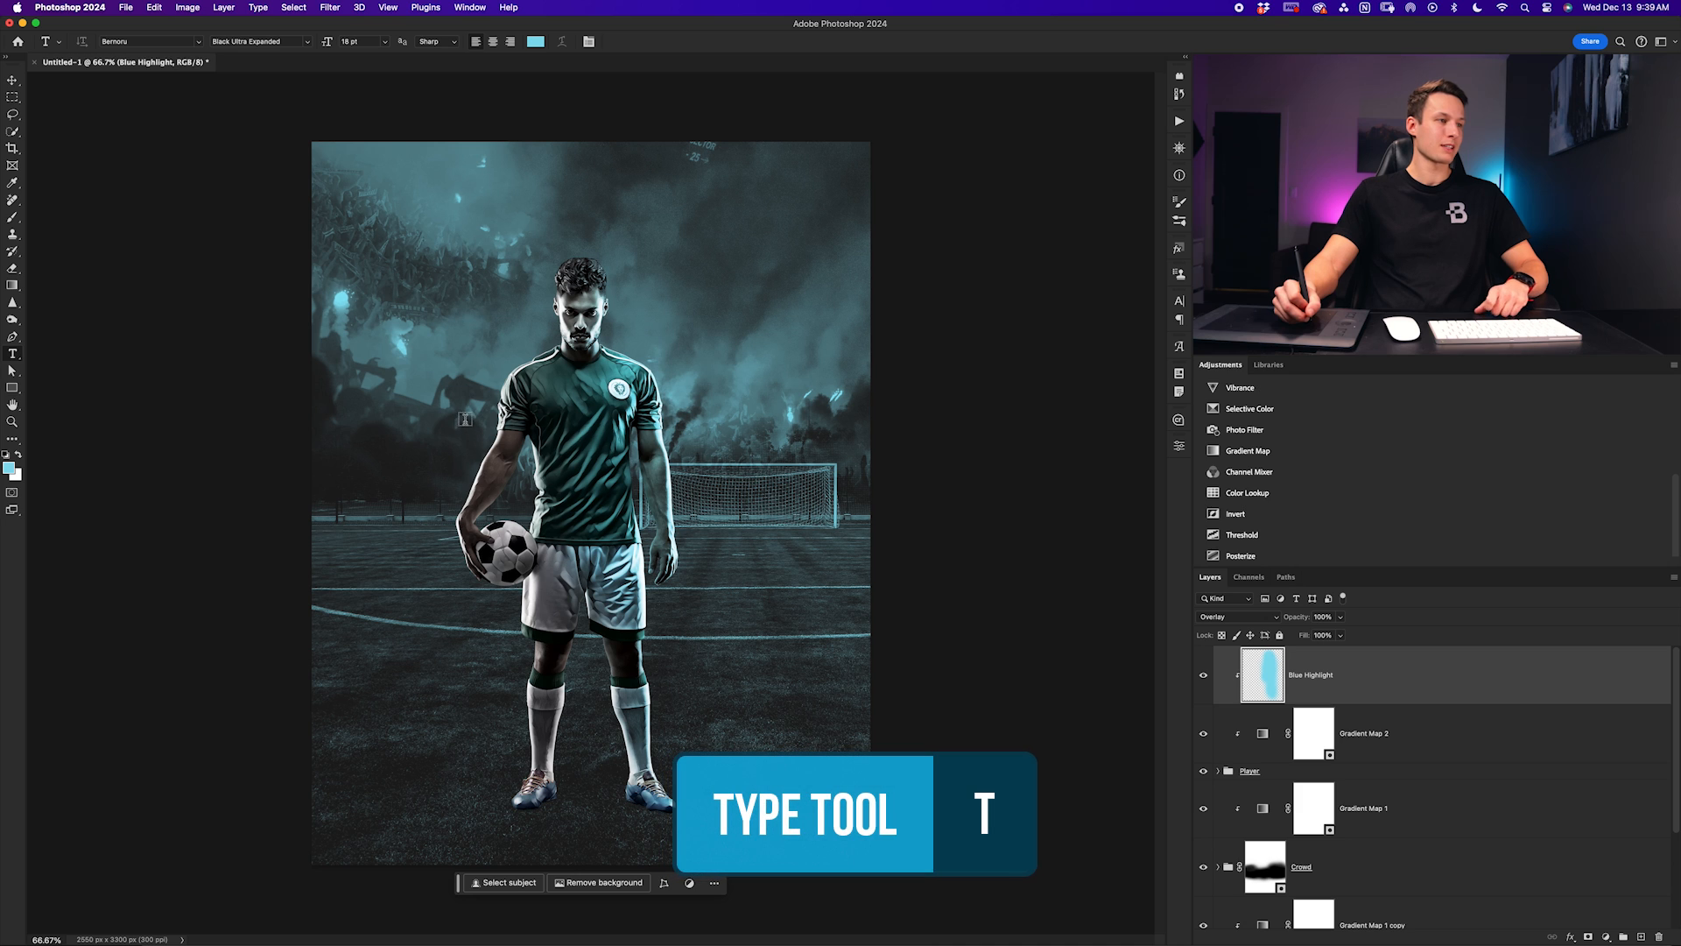
{"action": "left_click", "coordinate": [450, 437]}
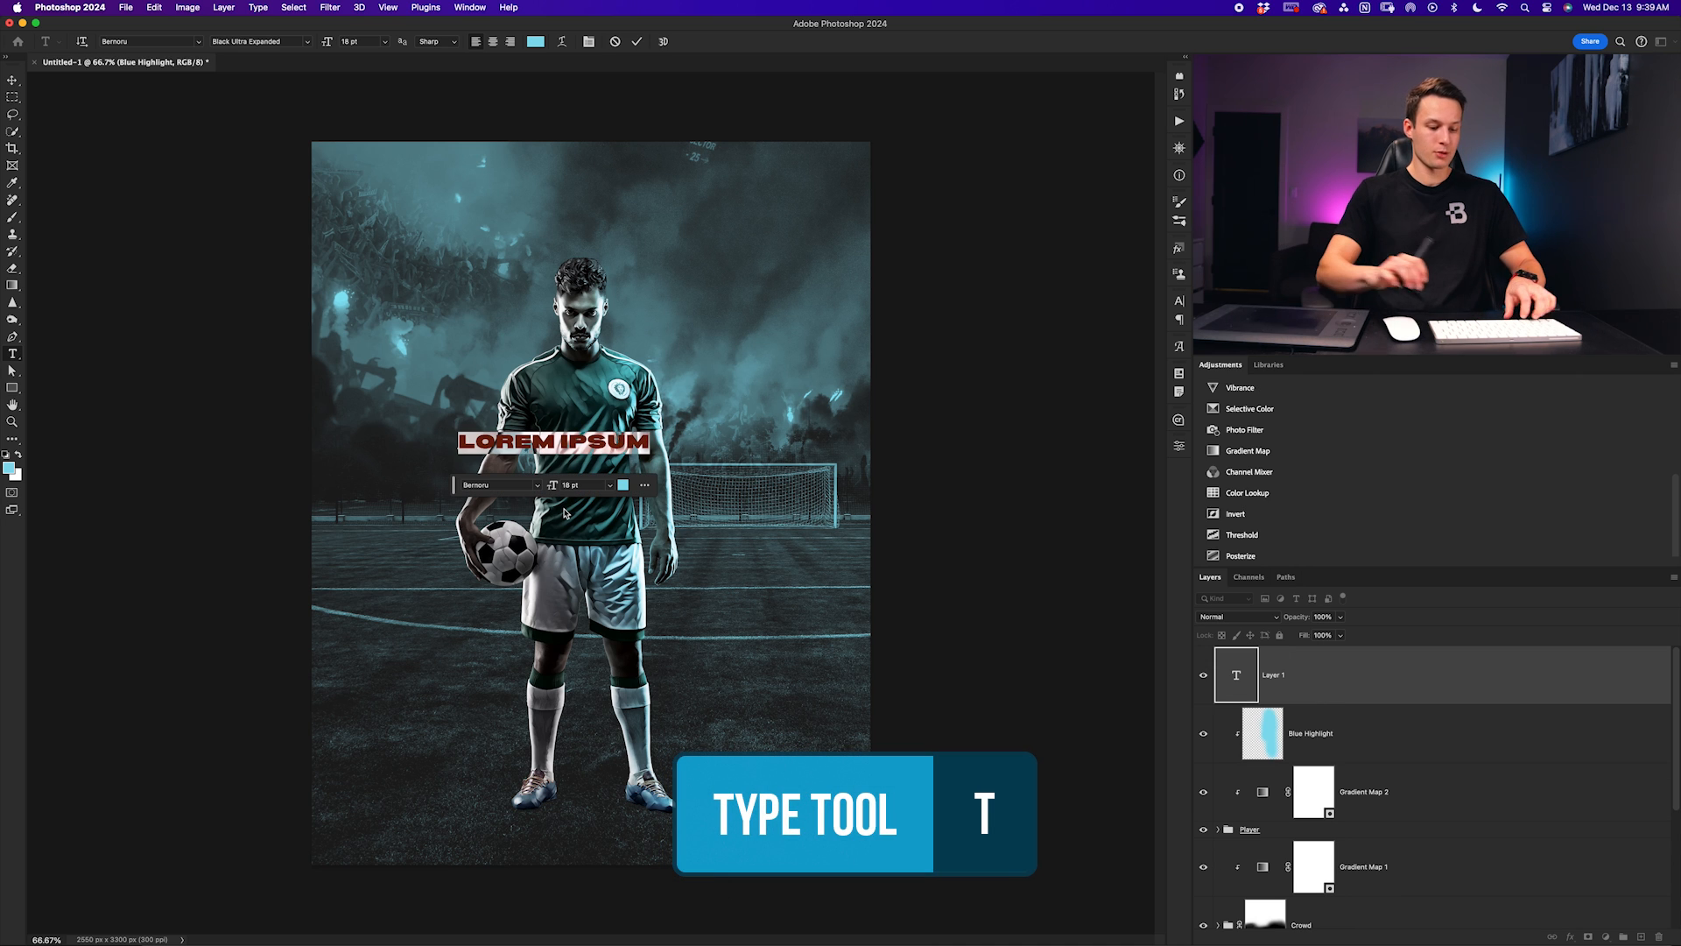
{"action": "type", "text": "RISE"}
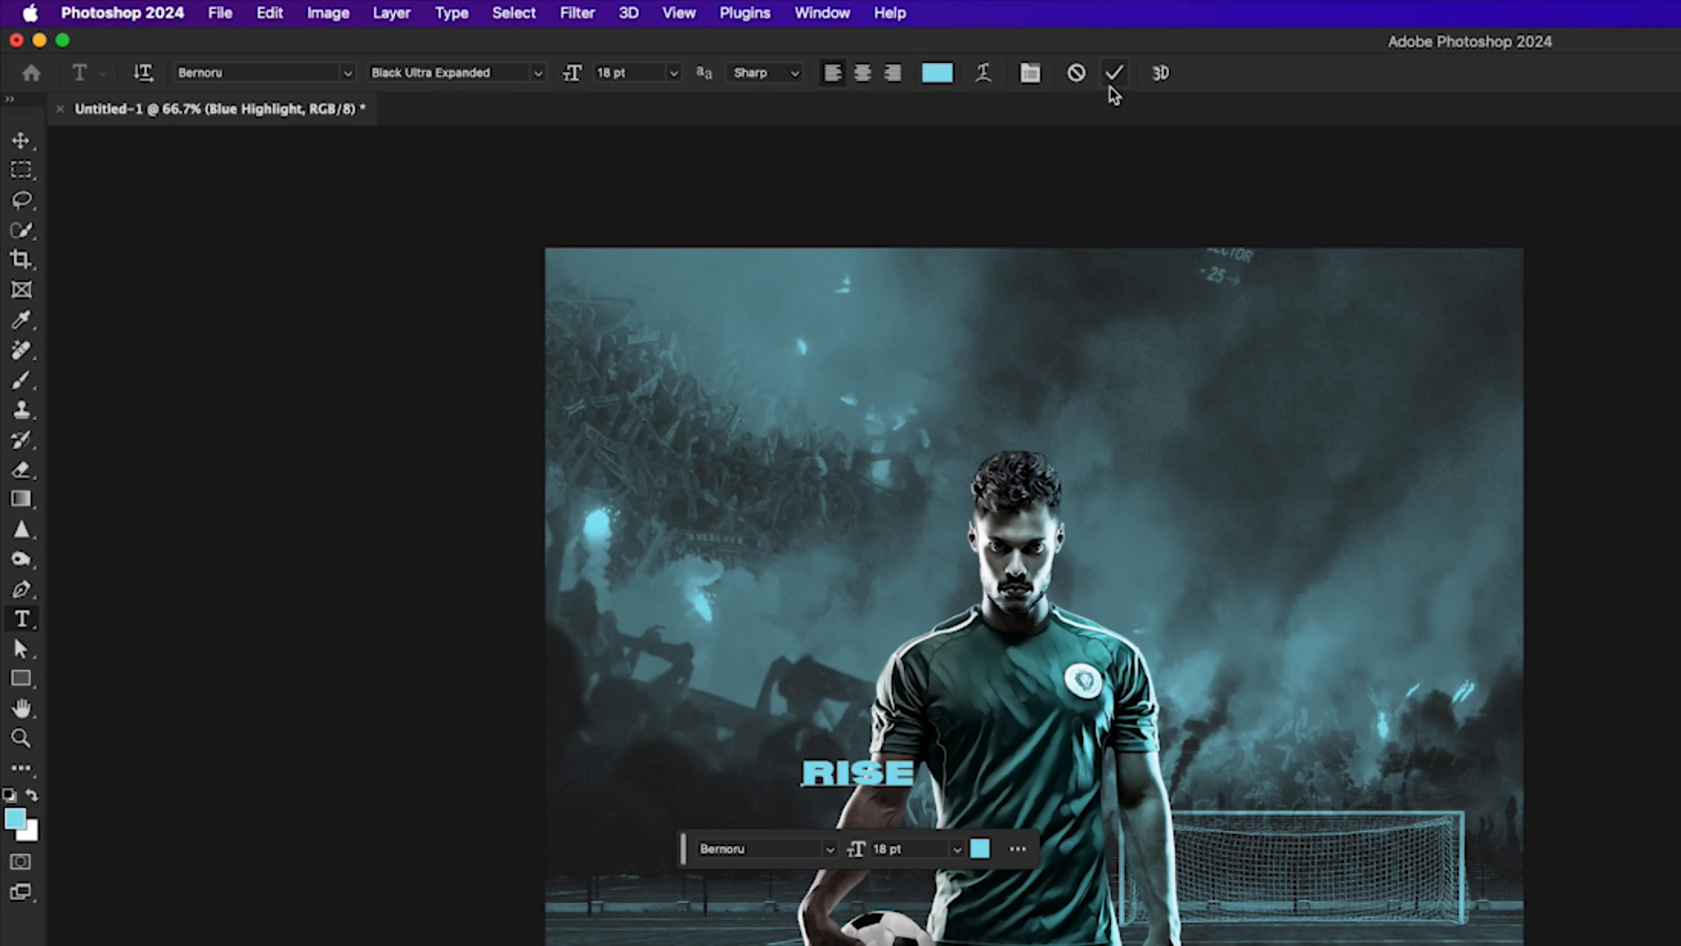
{"action": "left_click", "coordinate": [1114, 73]}
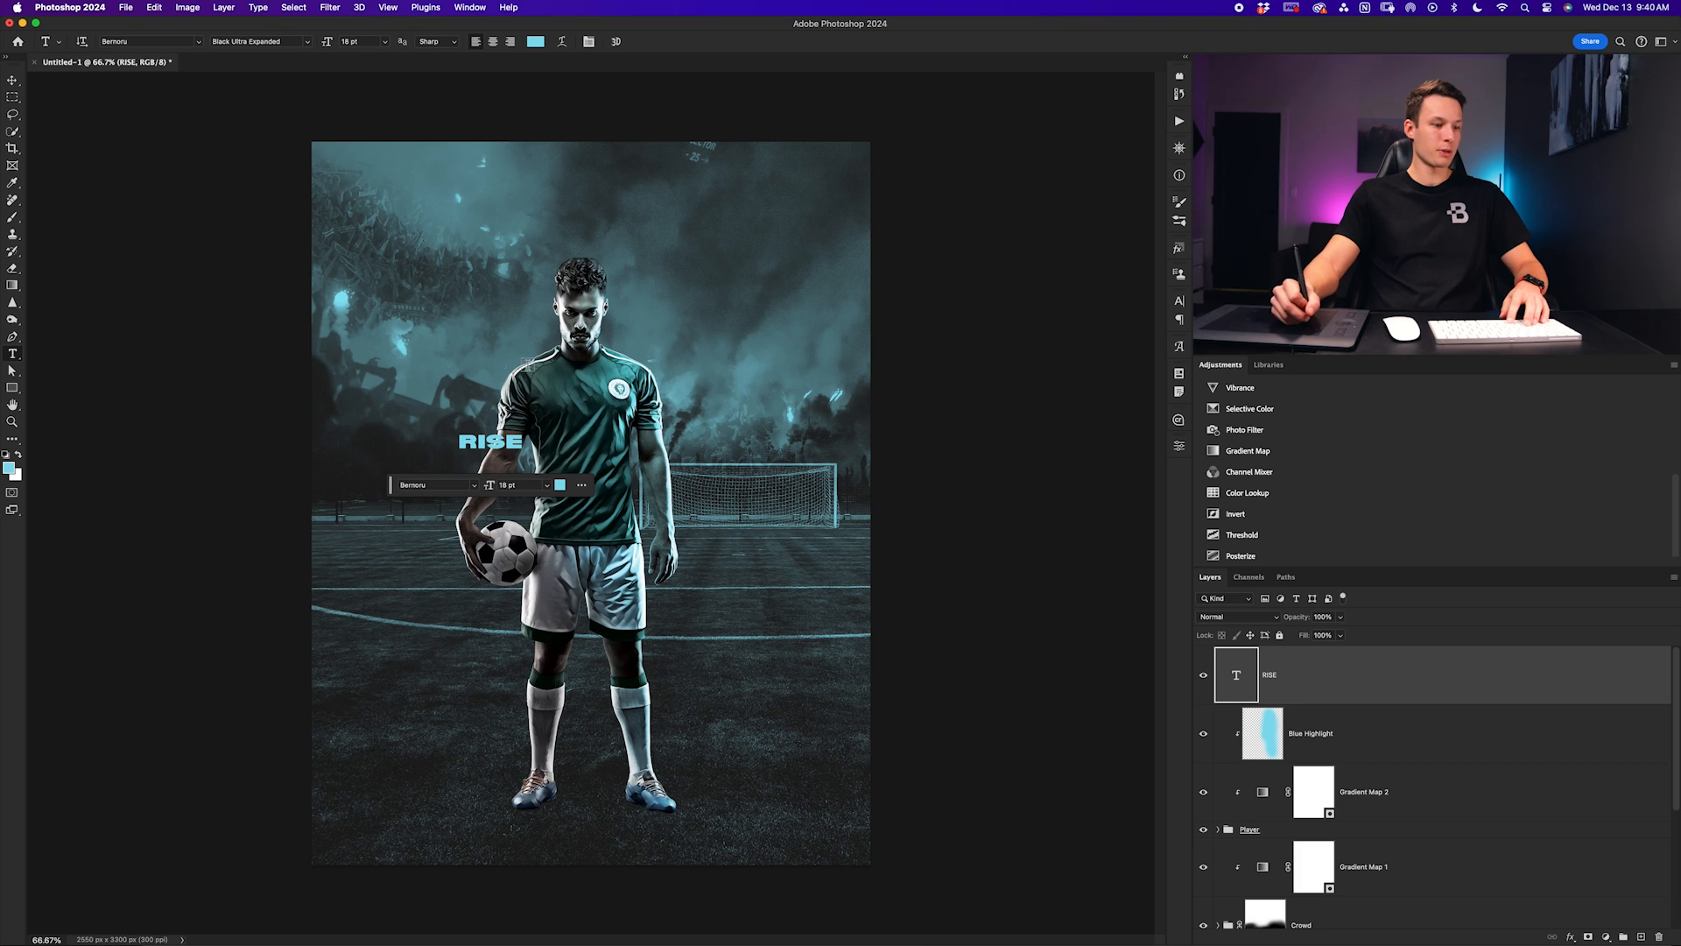
Enlarge the RISE text to about 153 pt so it nearly spans the poster's width, and center it horizontally
{"action": "key", "text": "v"}
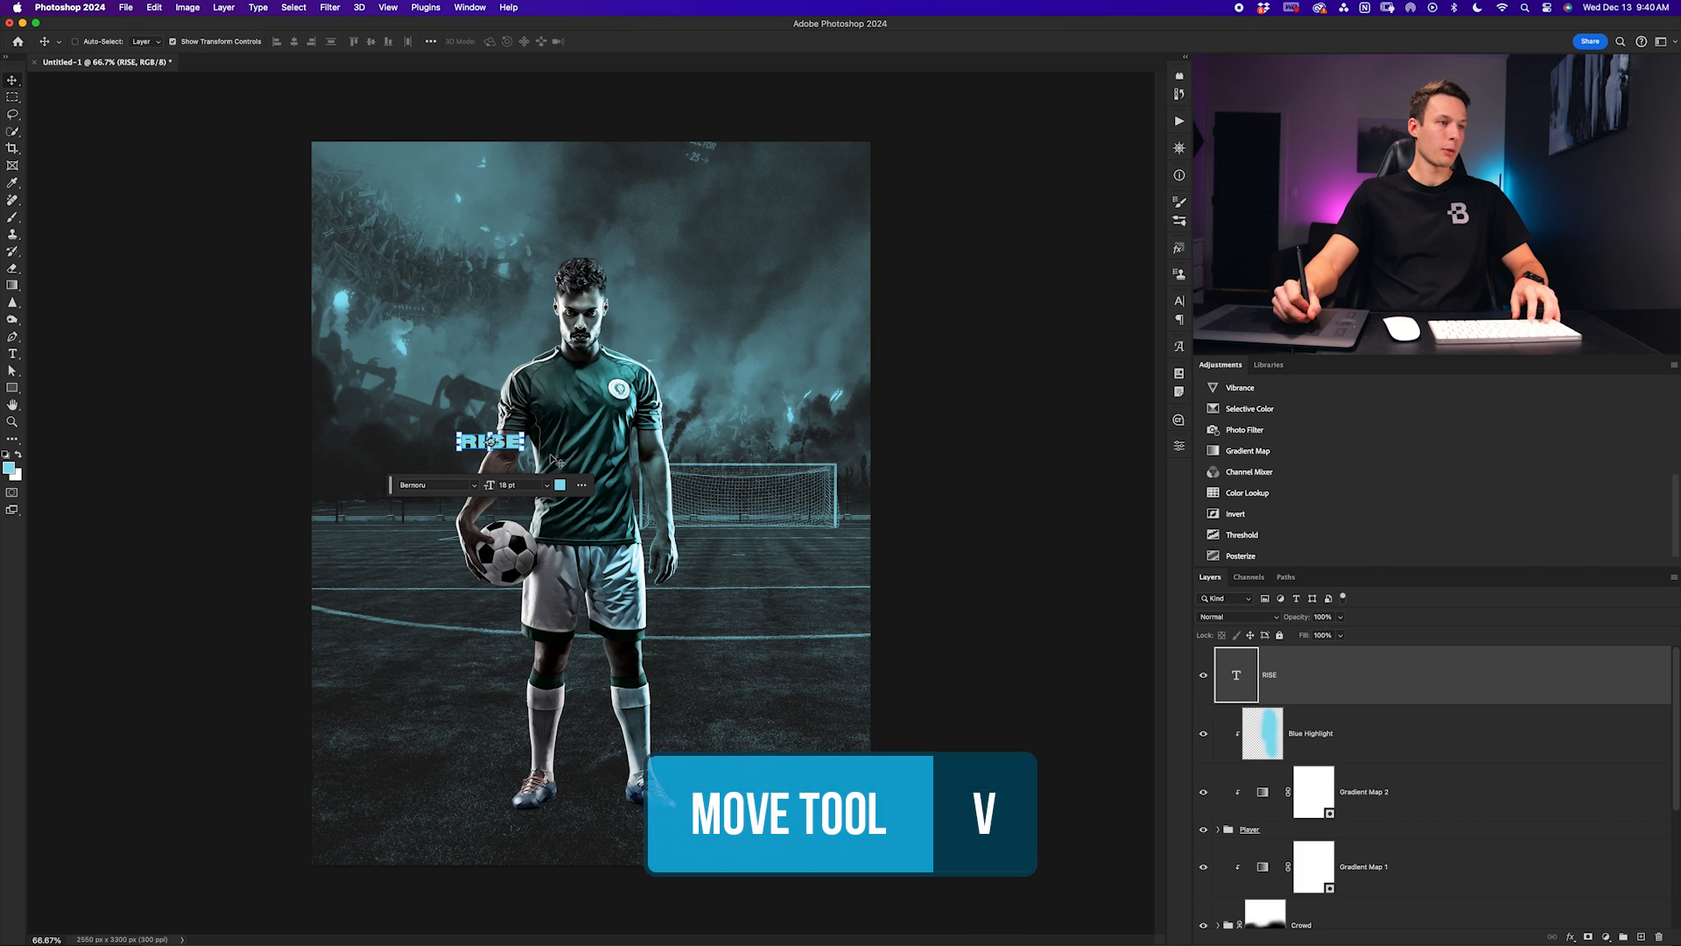
{"action": "key", "text": "ctrl+t"}
{"action": "left_click_drag", "start_coordinate": [524, 451], "coordinate": [987, 627]}
{"action": "left_click_drag", "start_coordinate": [828, 540], "coordinate": [688, 498]}
{"action": "key", "text": "Return"}
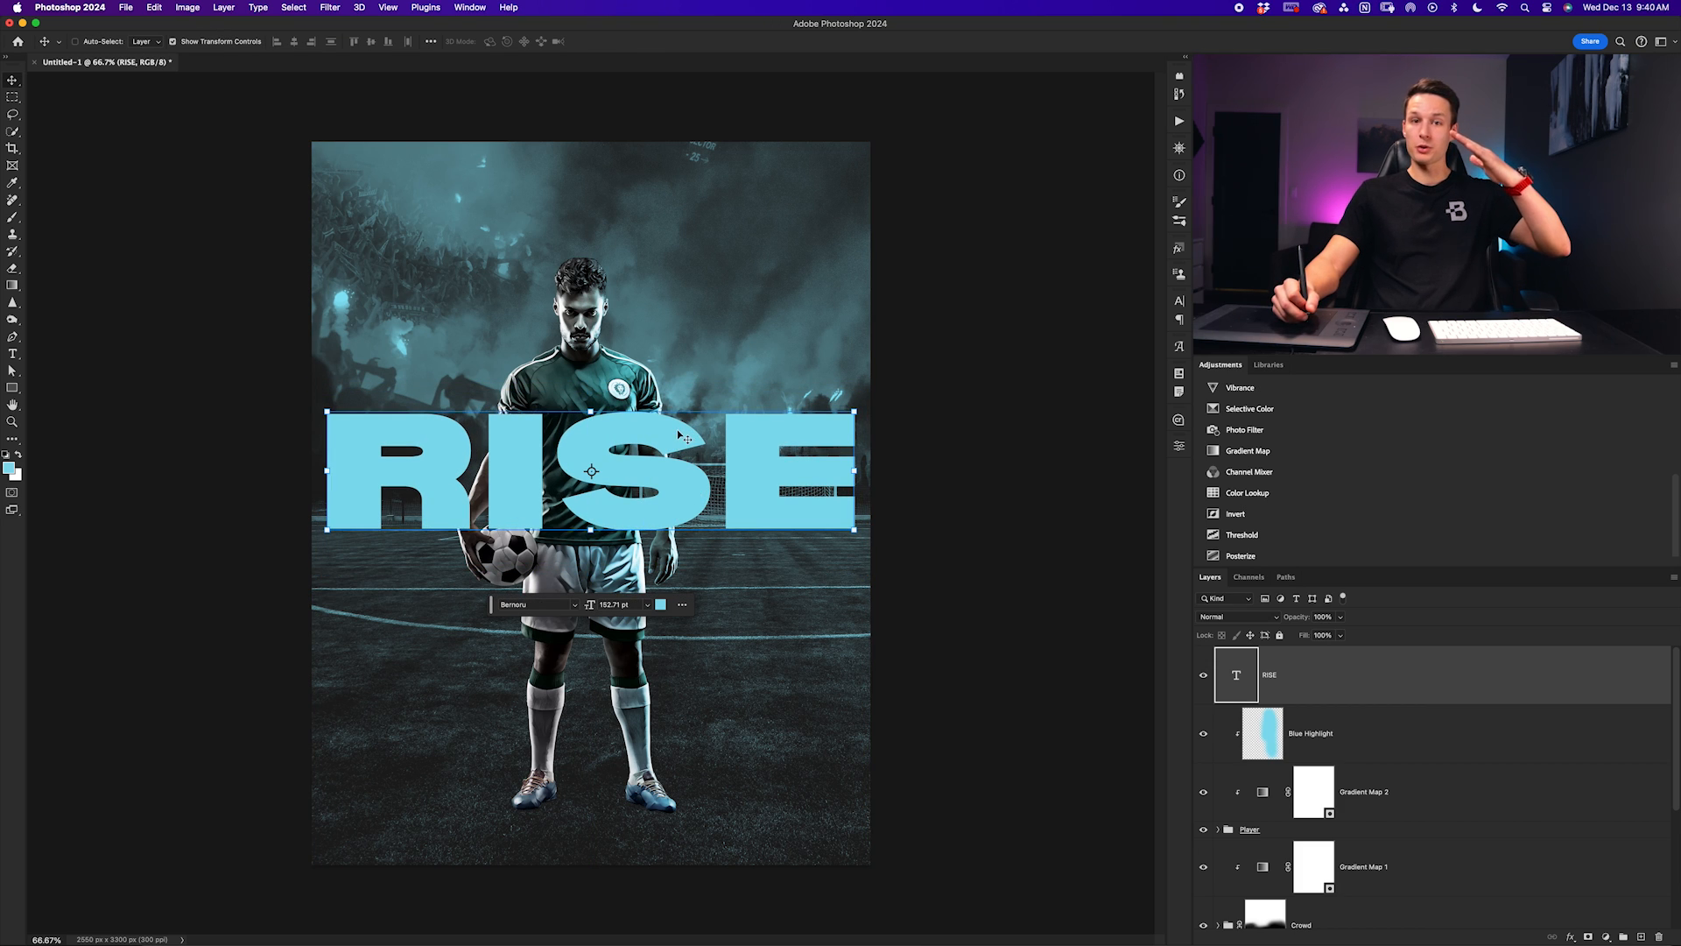
Skew the RISE text vertically by about -9.5° so it slants upward toward the E, and apply the transform
{"action": "key", "text": "super+t"}
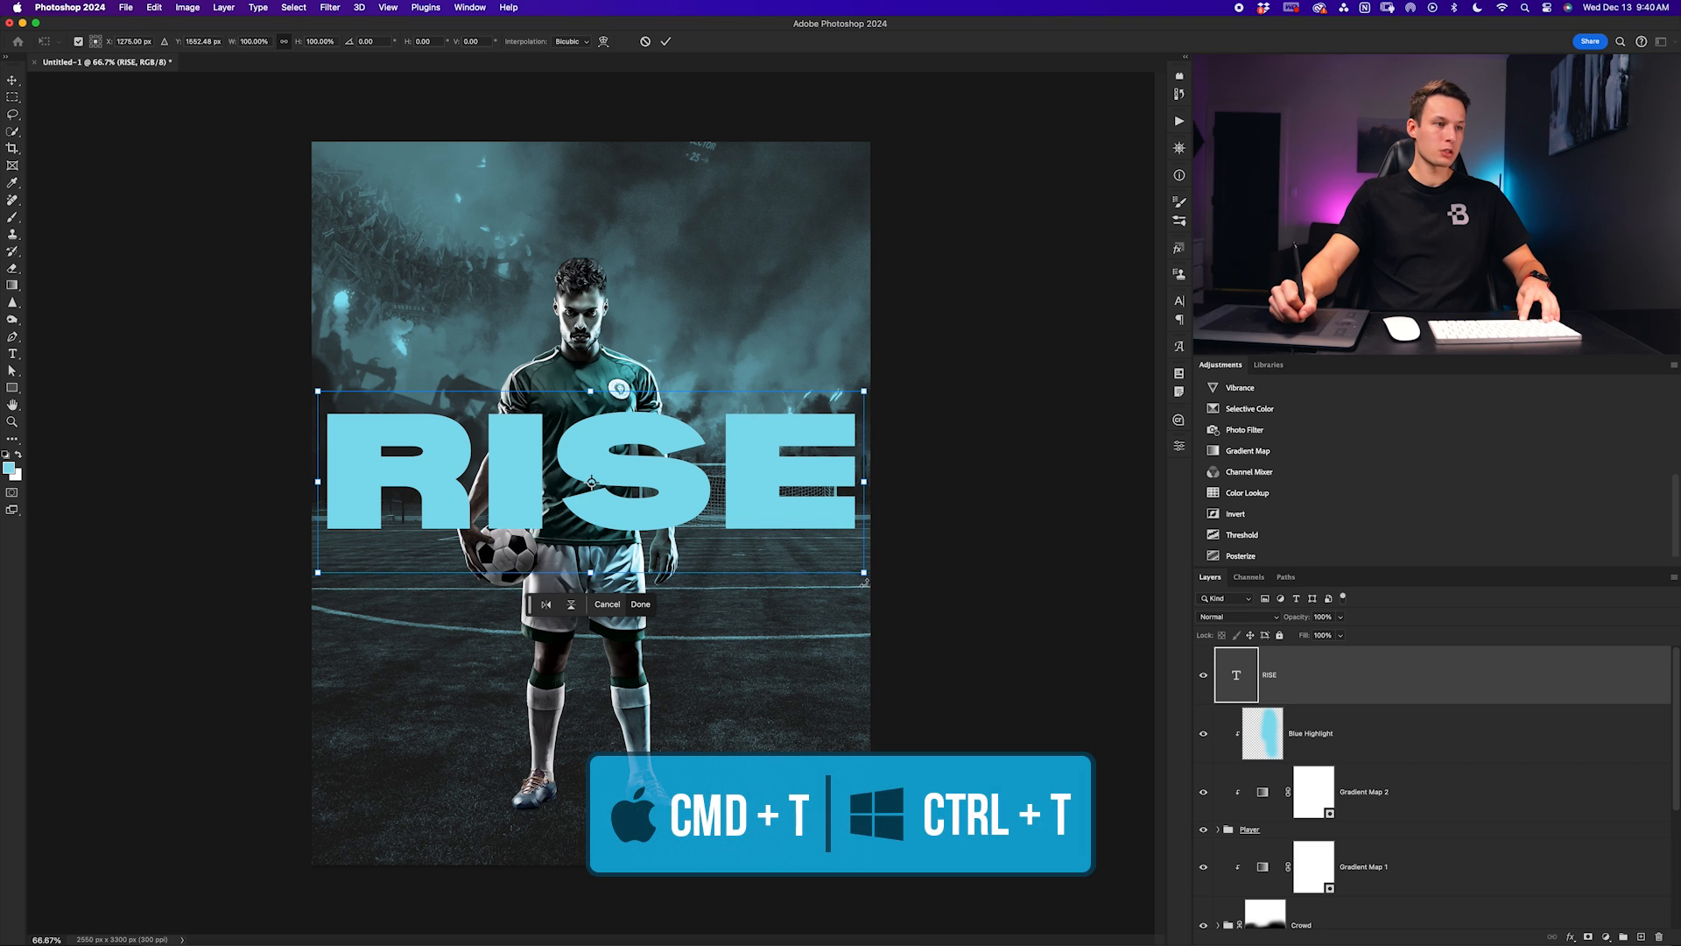
{"action": "left_click_drag", "start_coordinate": [864, 574], "coordinate": [876, 483]}
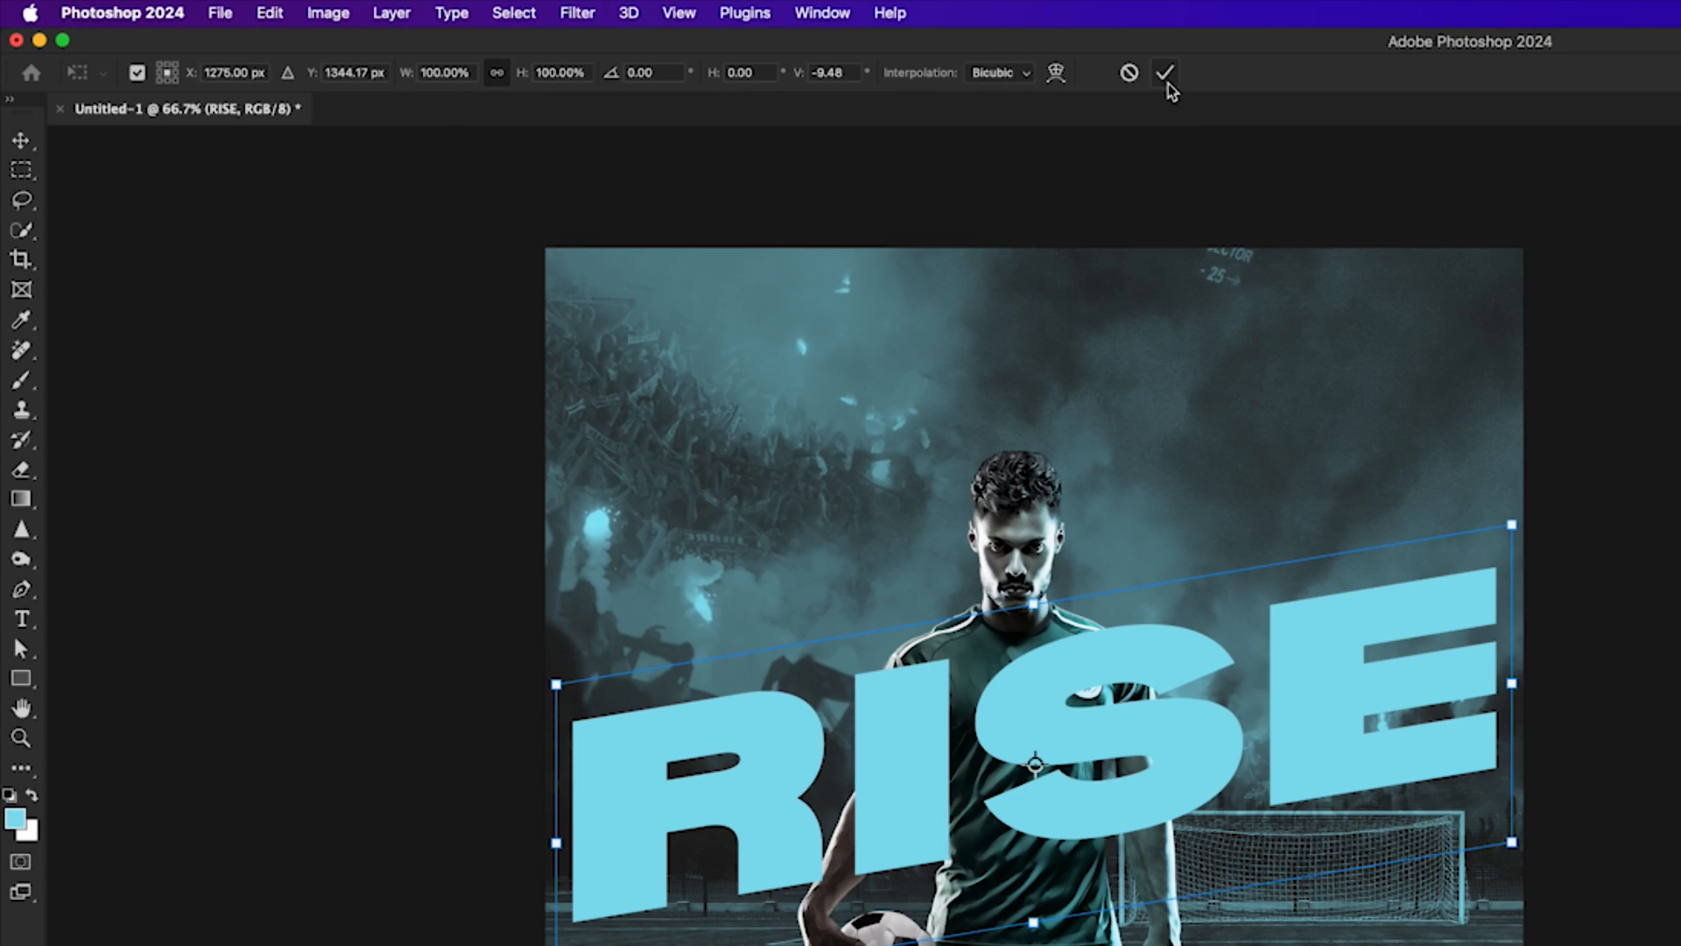
{"action": "left_click", "coordinate": [1165, 76]}
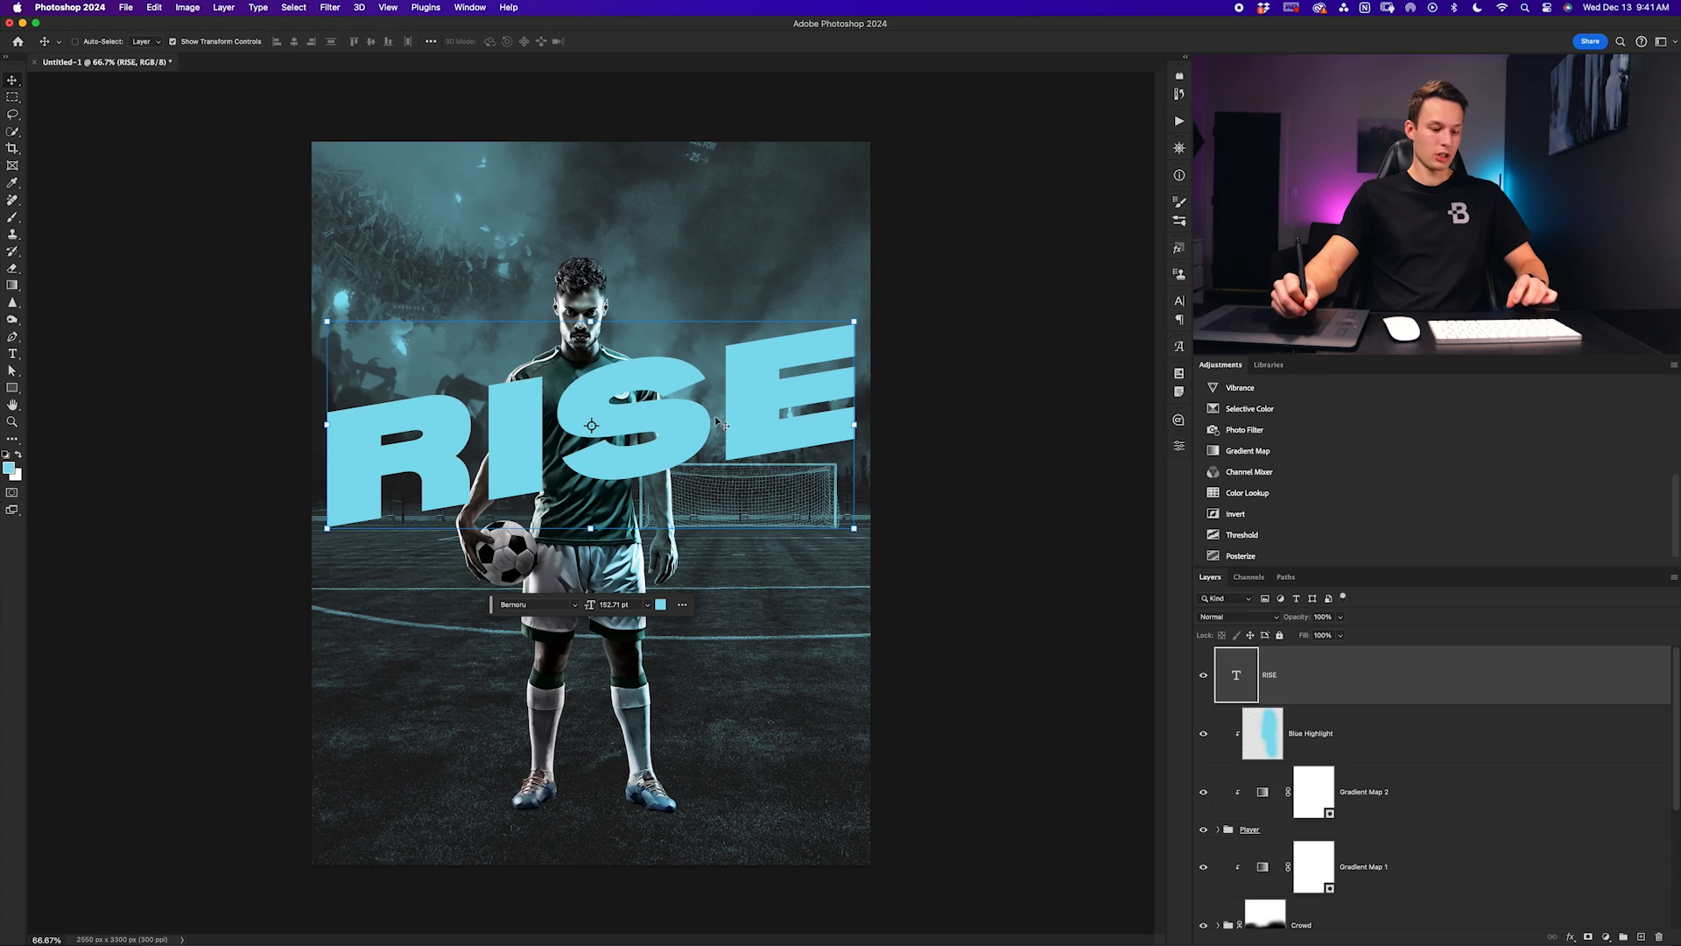
Move the RISE text to the top of the poster and set its blend mode to Color Burn
{"action": "left_click_drag", "start_coordinate": [723, 480], "coordinate": [714, 297]}
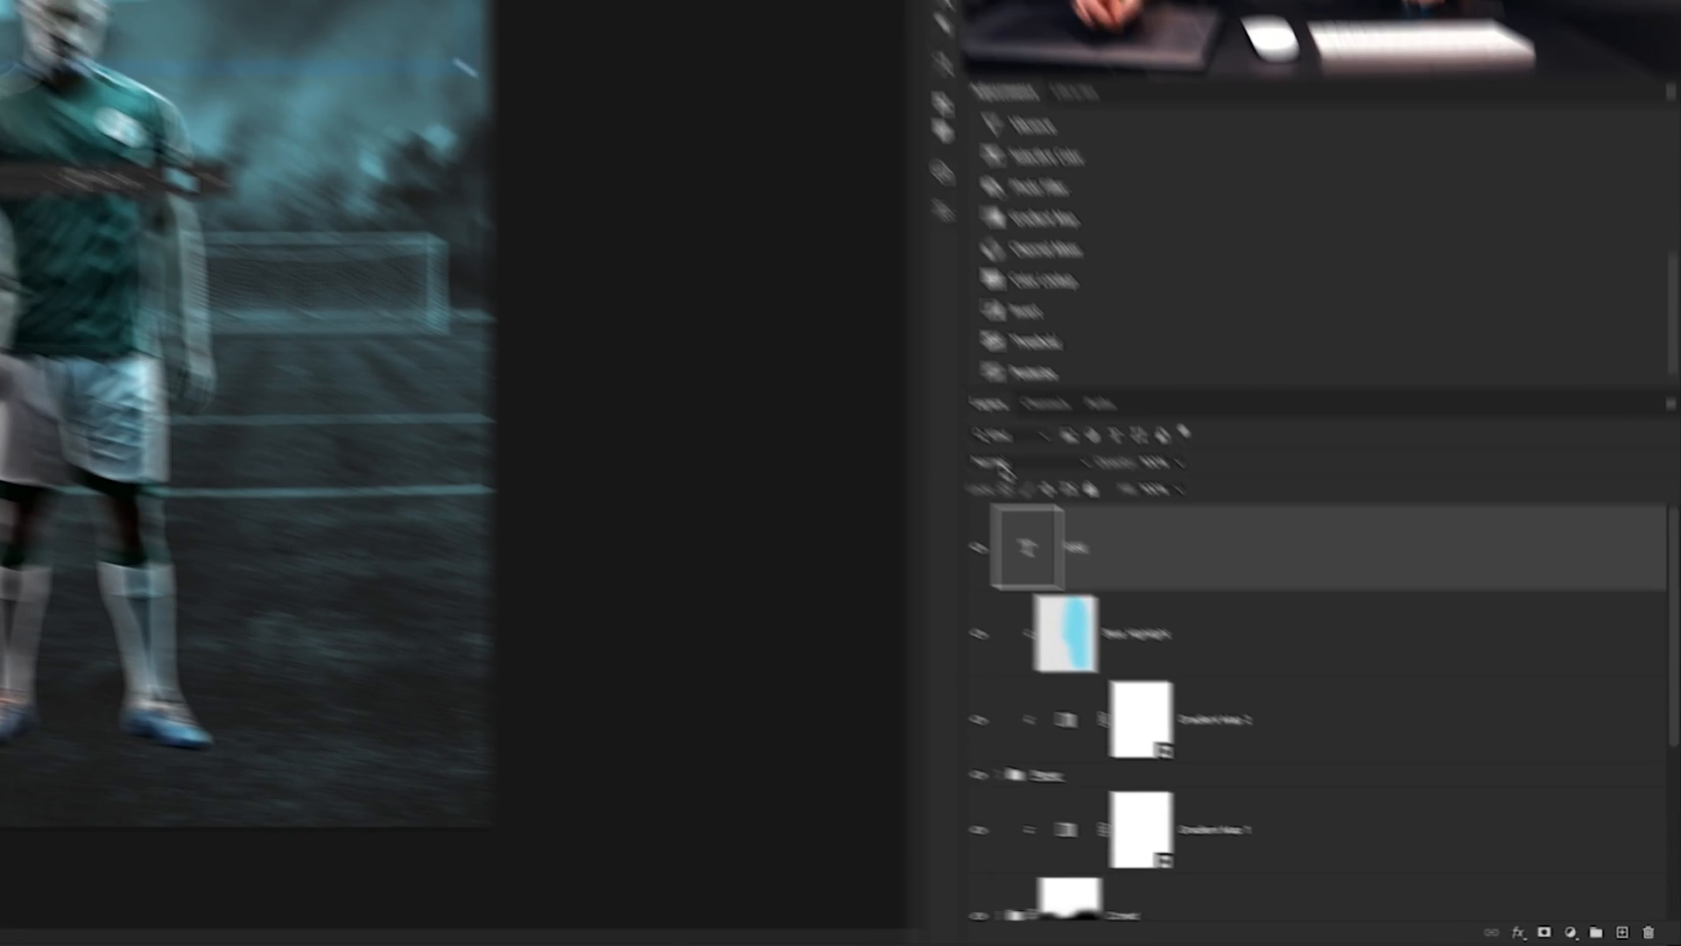
{"action": "left_click", "coordinate": [1005, 462]}
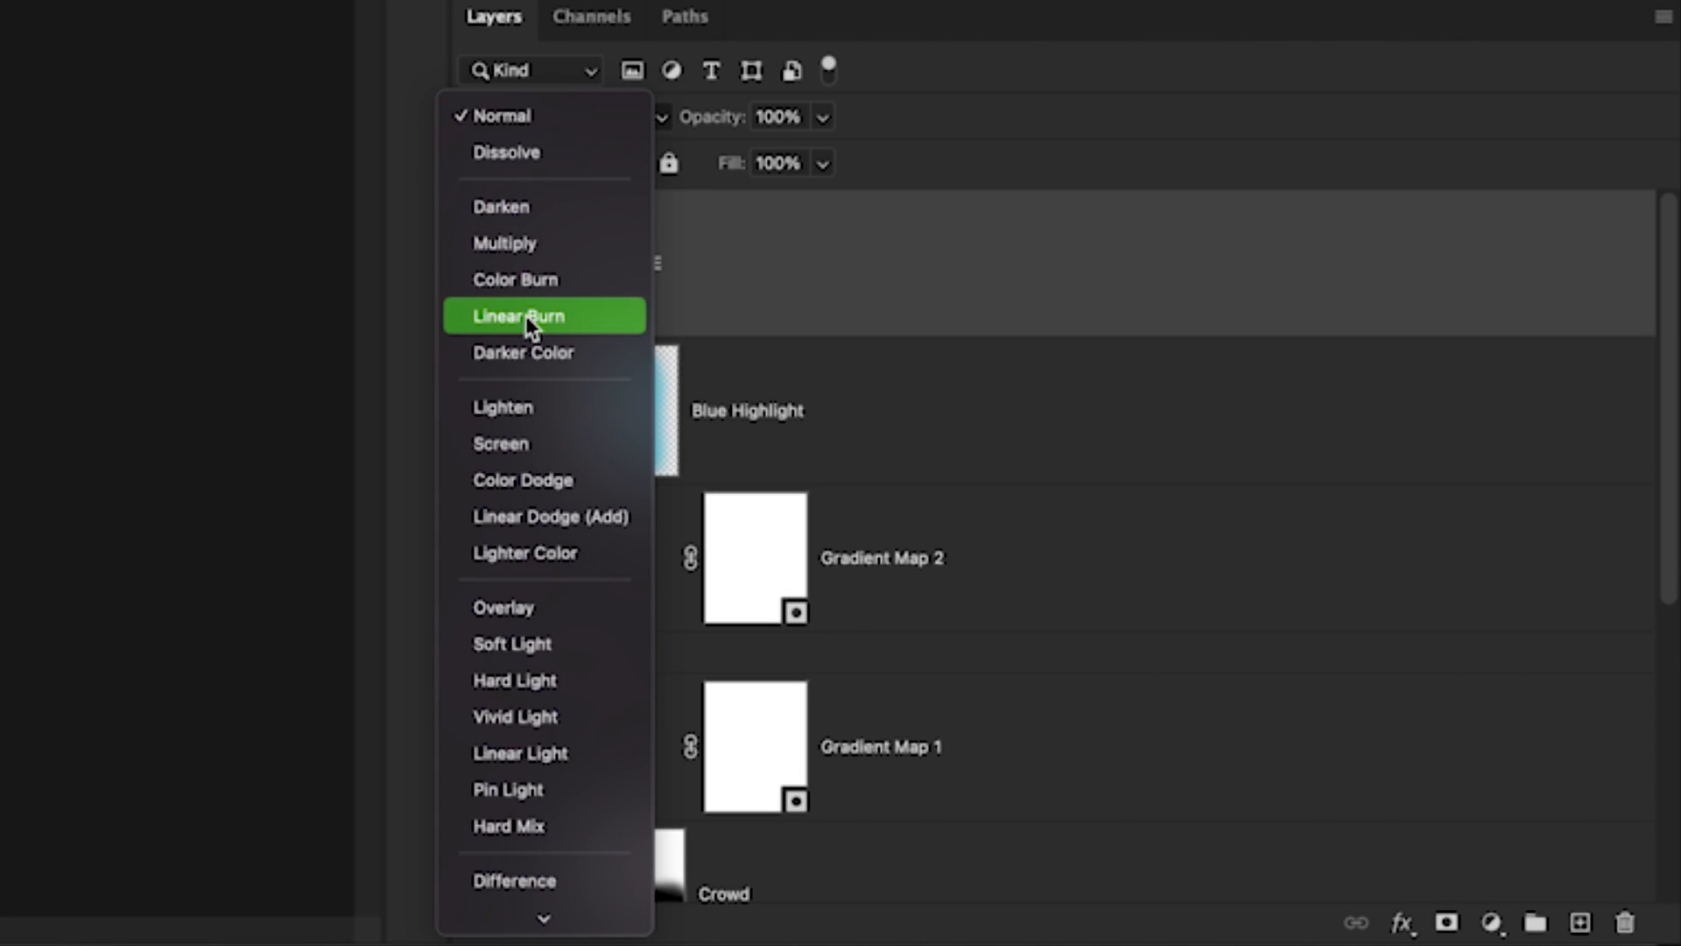
{"action": "left_click", "coordinate": [533, 280]}
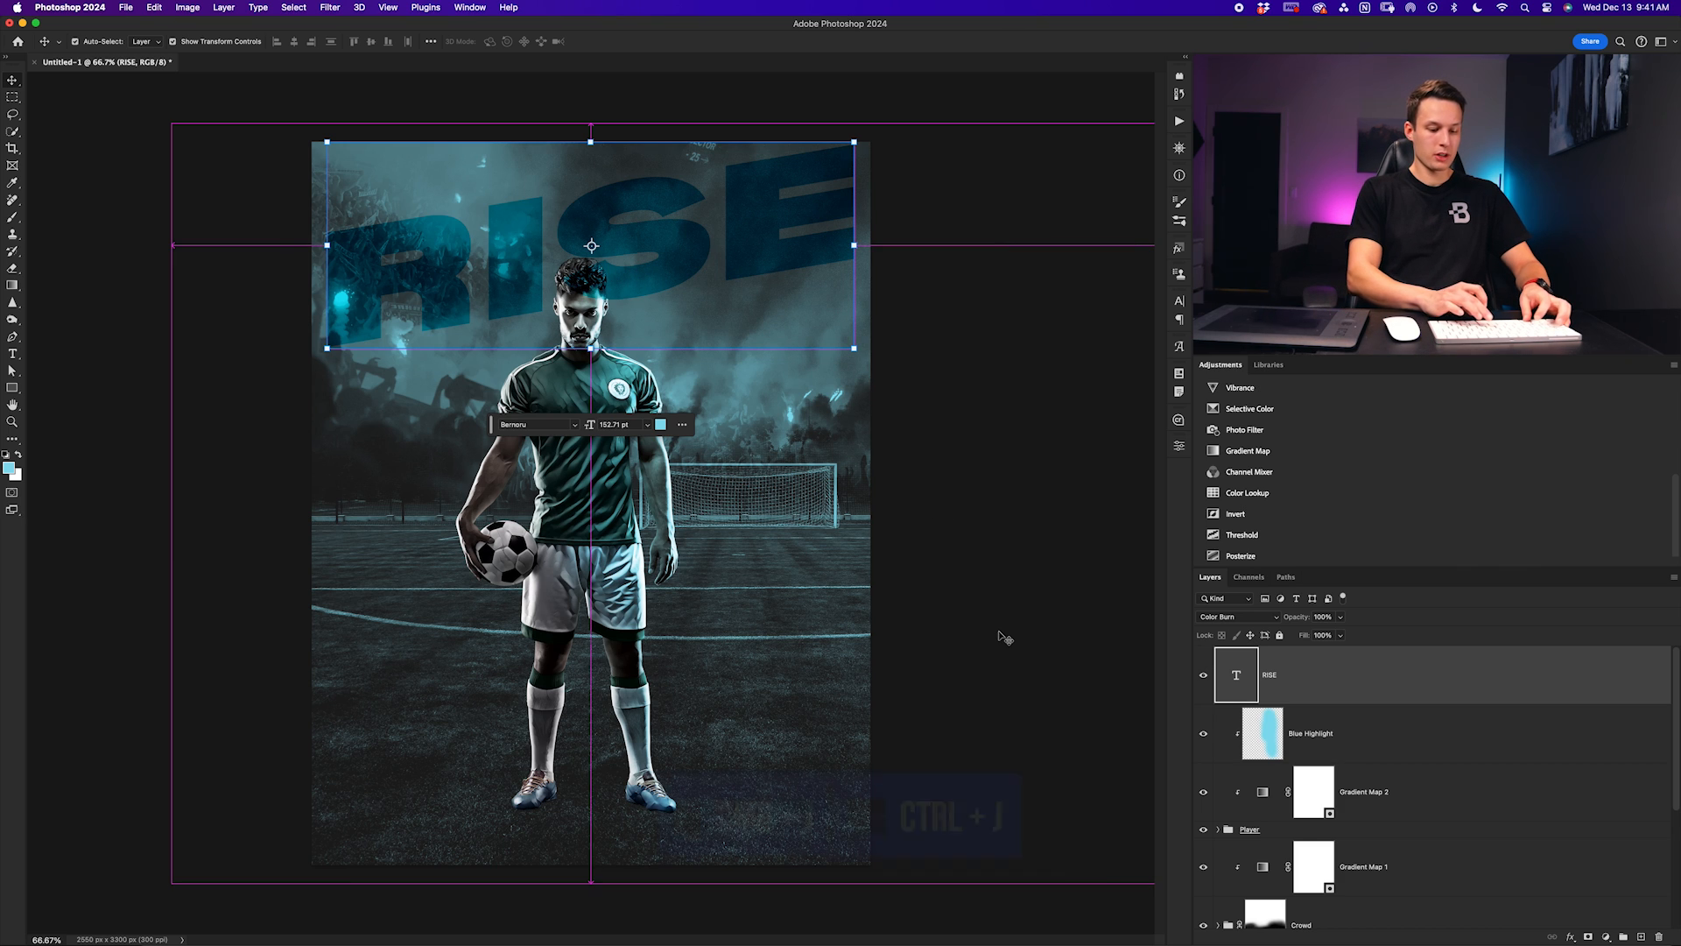
Duplicate the RISE text layer and set the copy's fill to 0%
{"action": "key", "text": "super+j"}
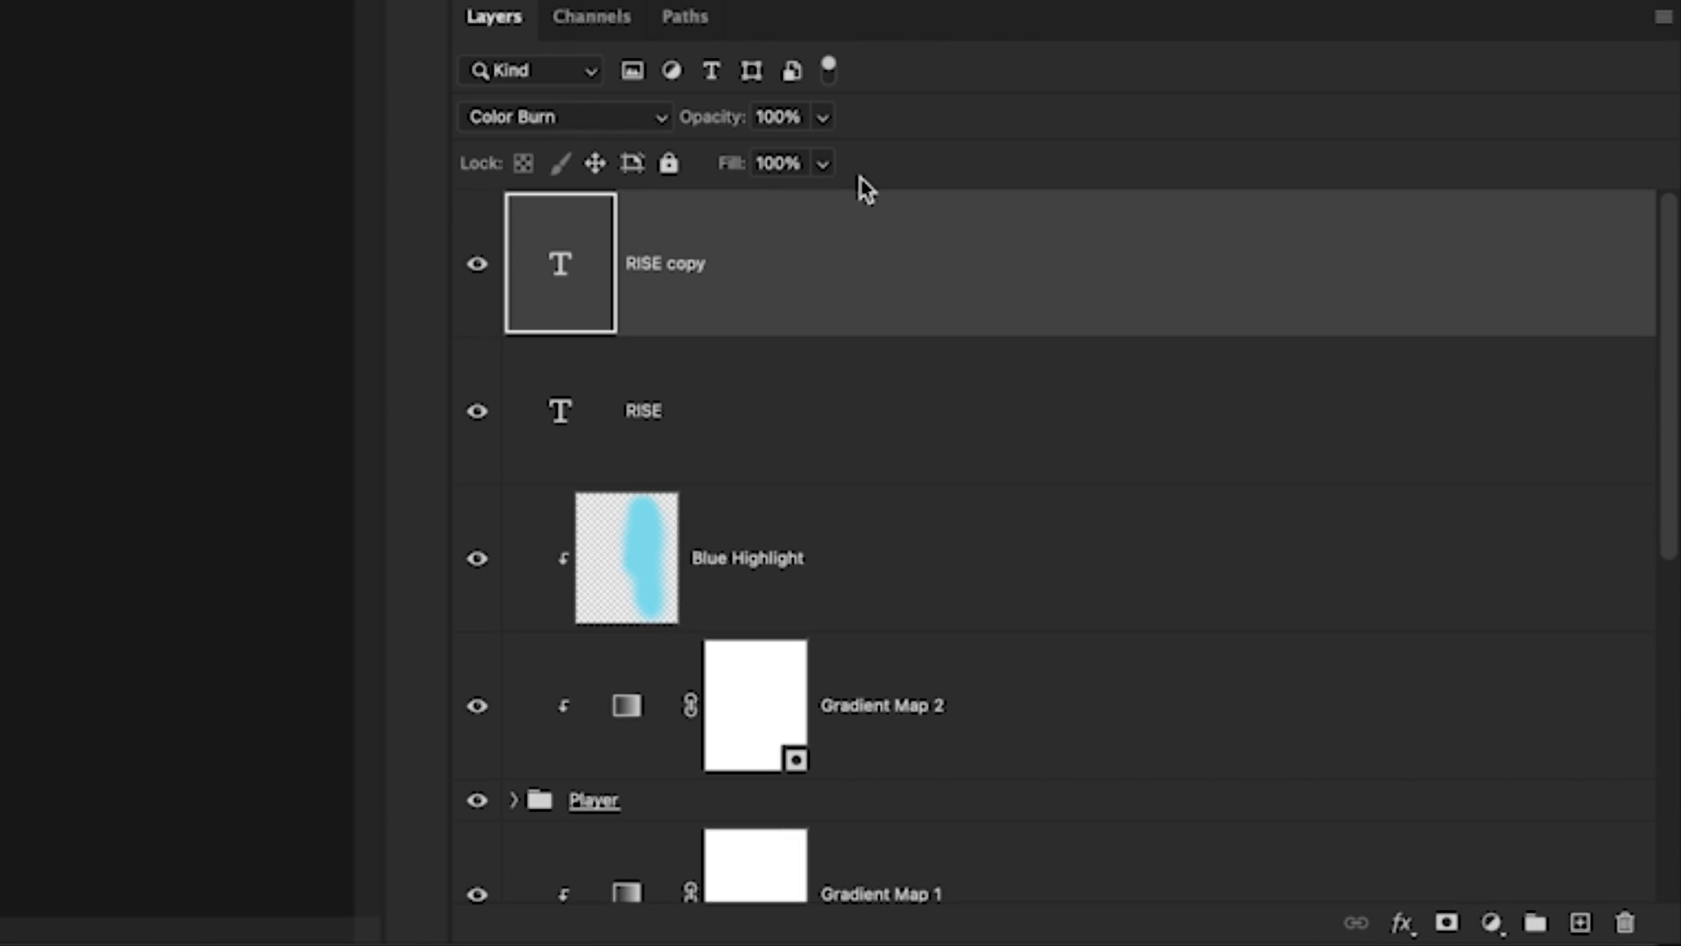
{"action": "left_click", "coordinate": [824, 164]}
Give the RISE copy a white outside stroke, slightly increase the stroke size, and accept the layer style
{"action": "double_click", "coordinate": [1380, 686]}
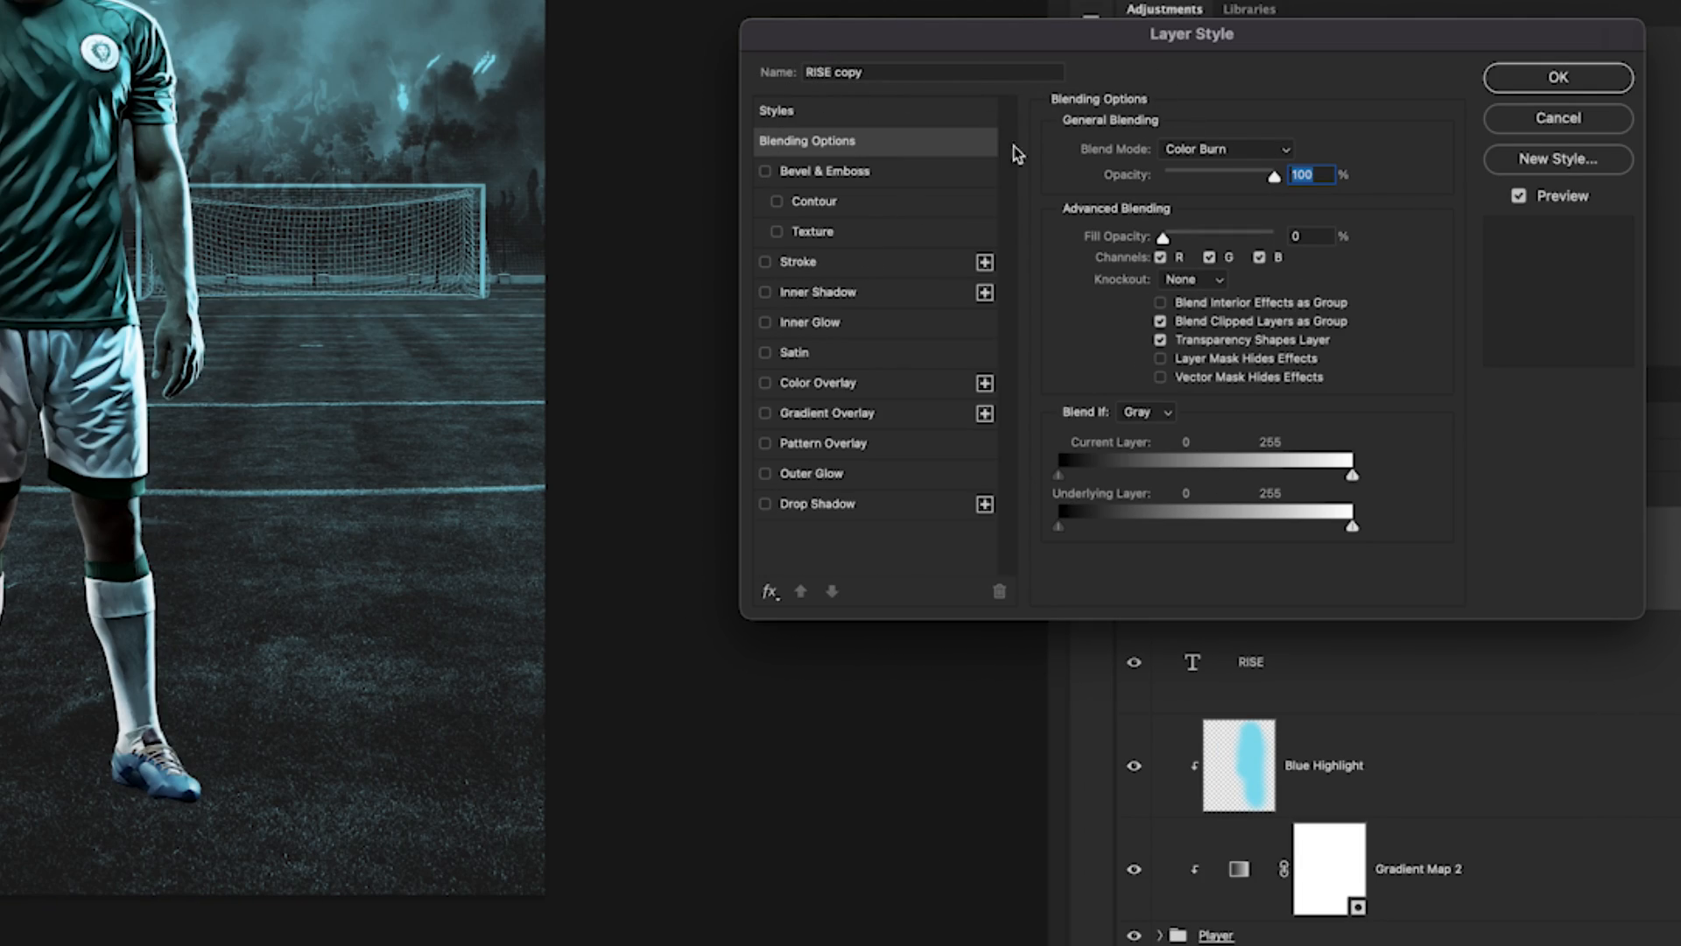
{"action": "left_click", "coordinate": [856, 262]}
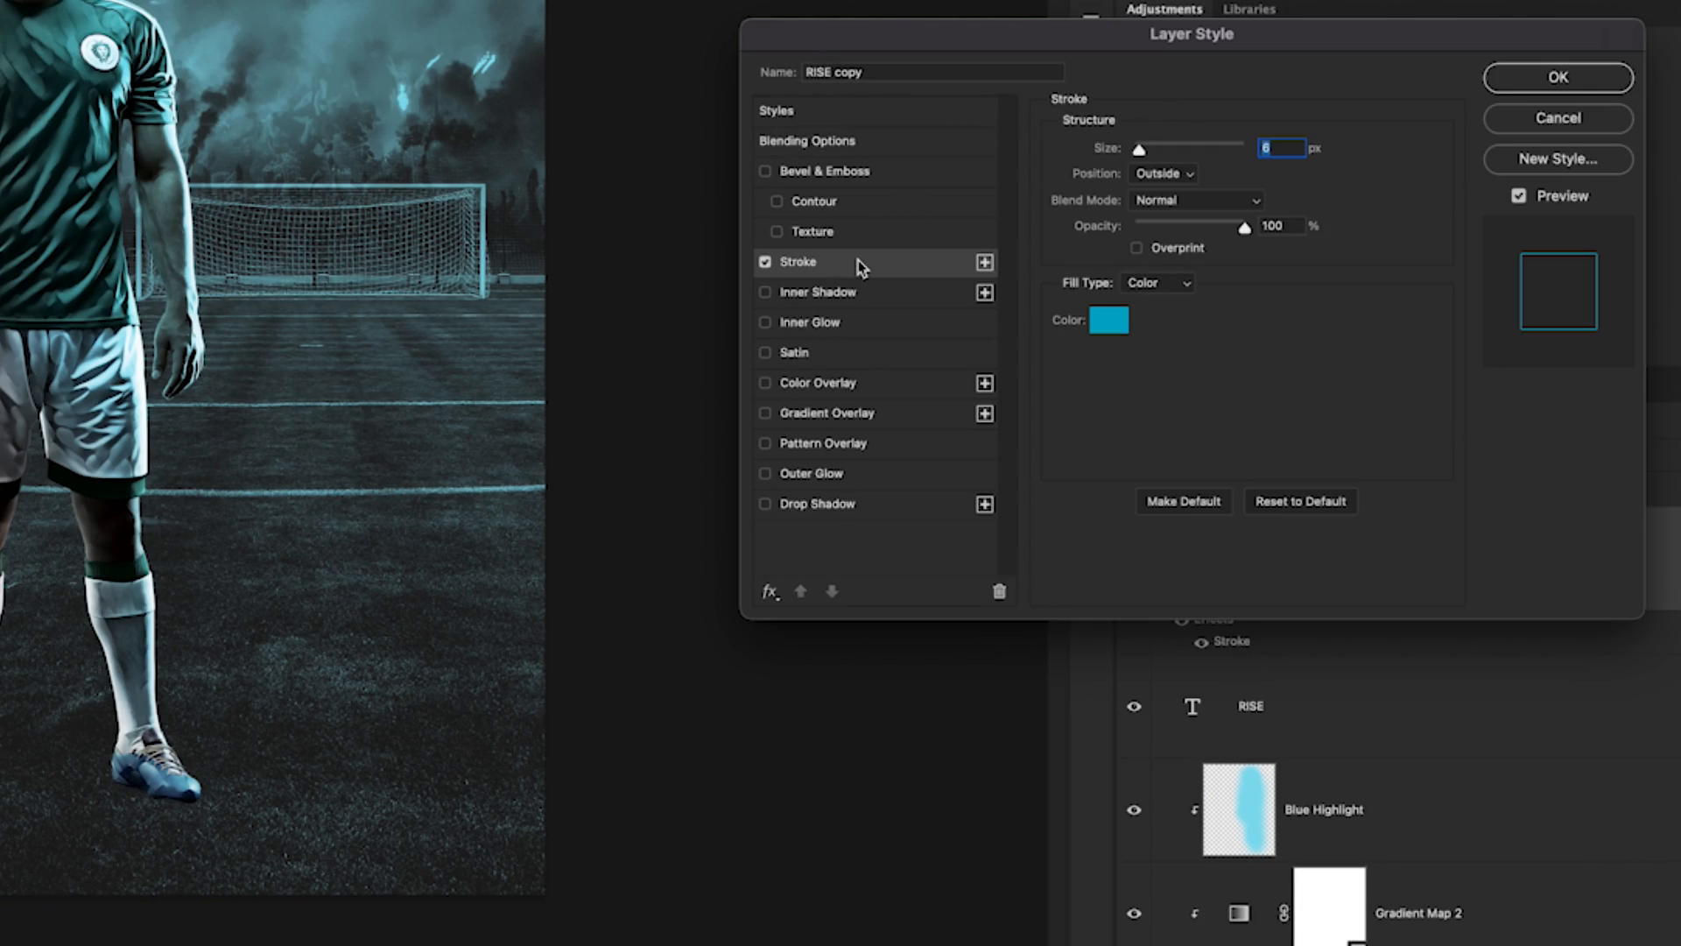
{"action": "left_click", "coordinate": [1119, 322]}
{"action": "left_click_drag", "start_coordinate": [534, 229], "coordinate": [373, 197]}
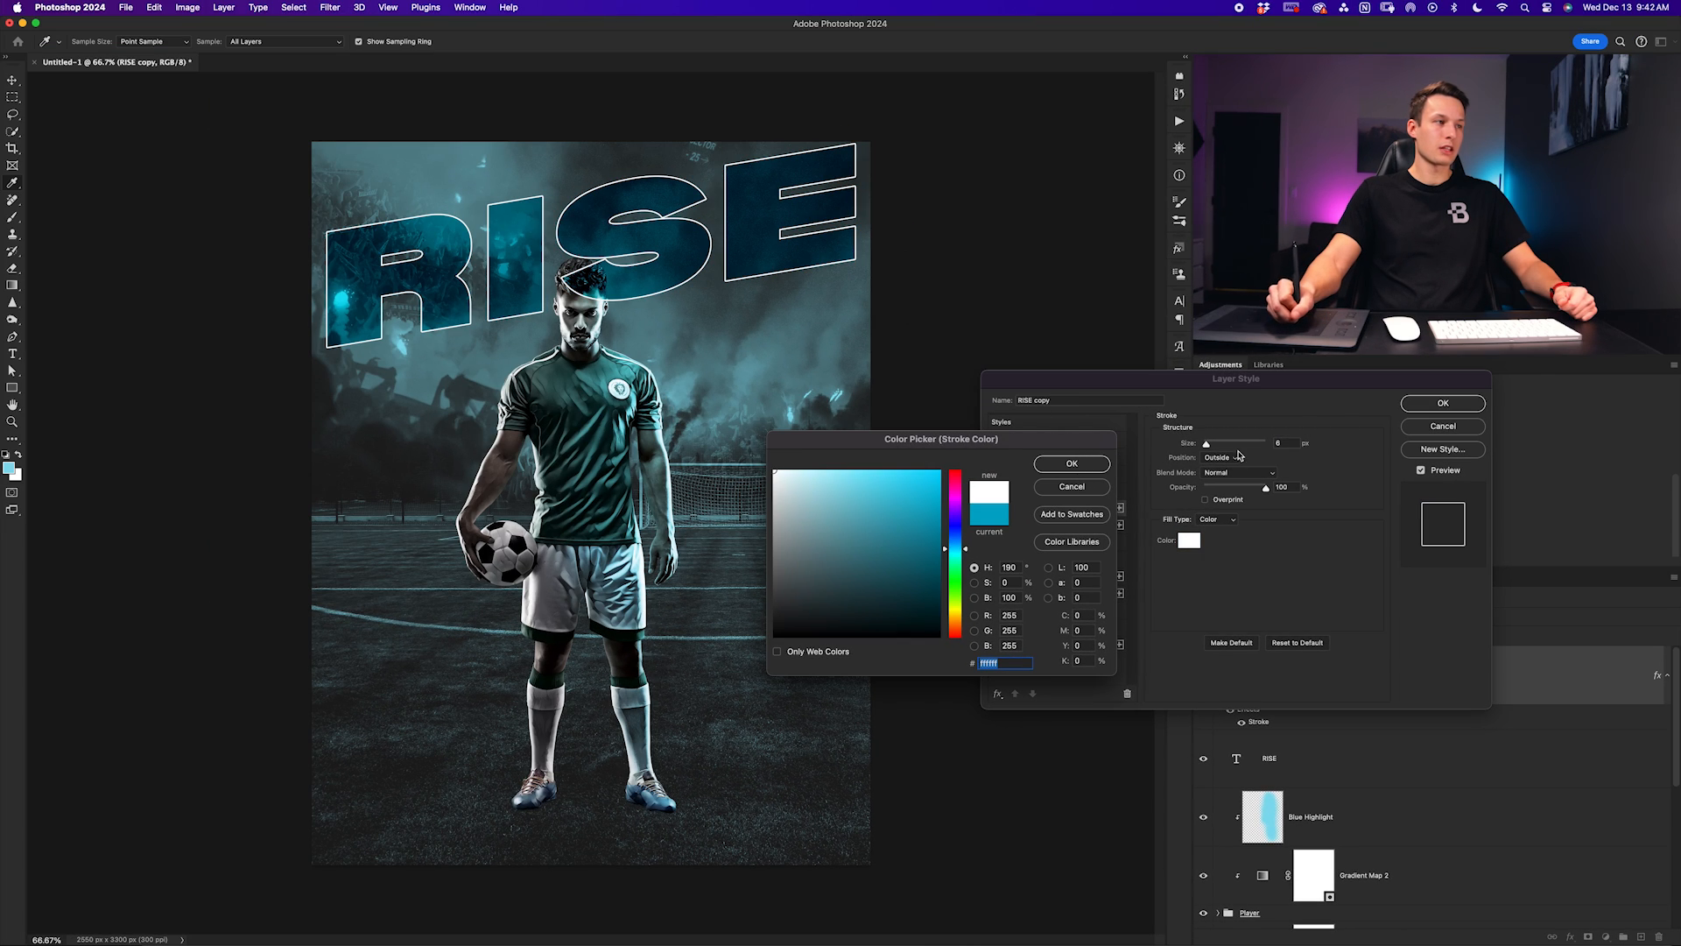
{"action": "left_click", "coordinate": [1084, 466]}
{"action": "left_click_drag", "start_coordinate": [1203, 446], "coordinate": [1209, 448]}
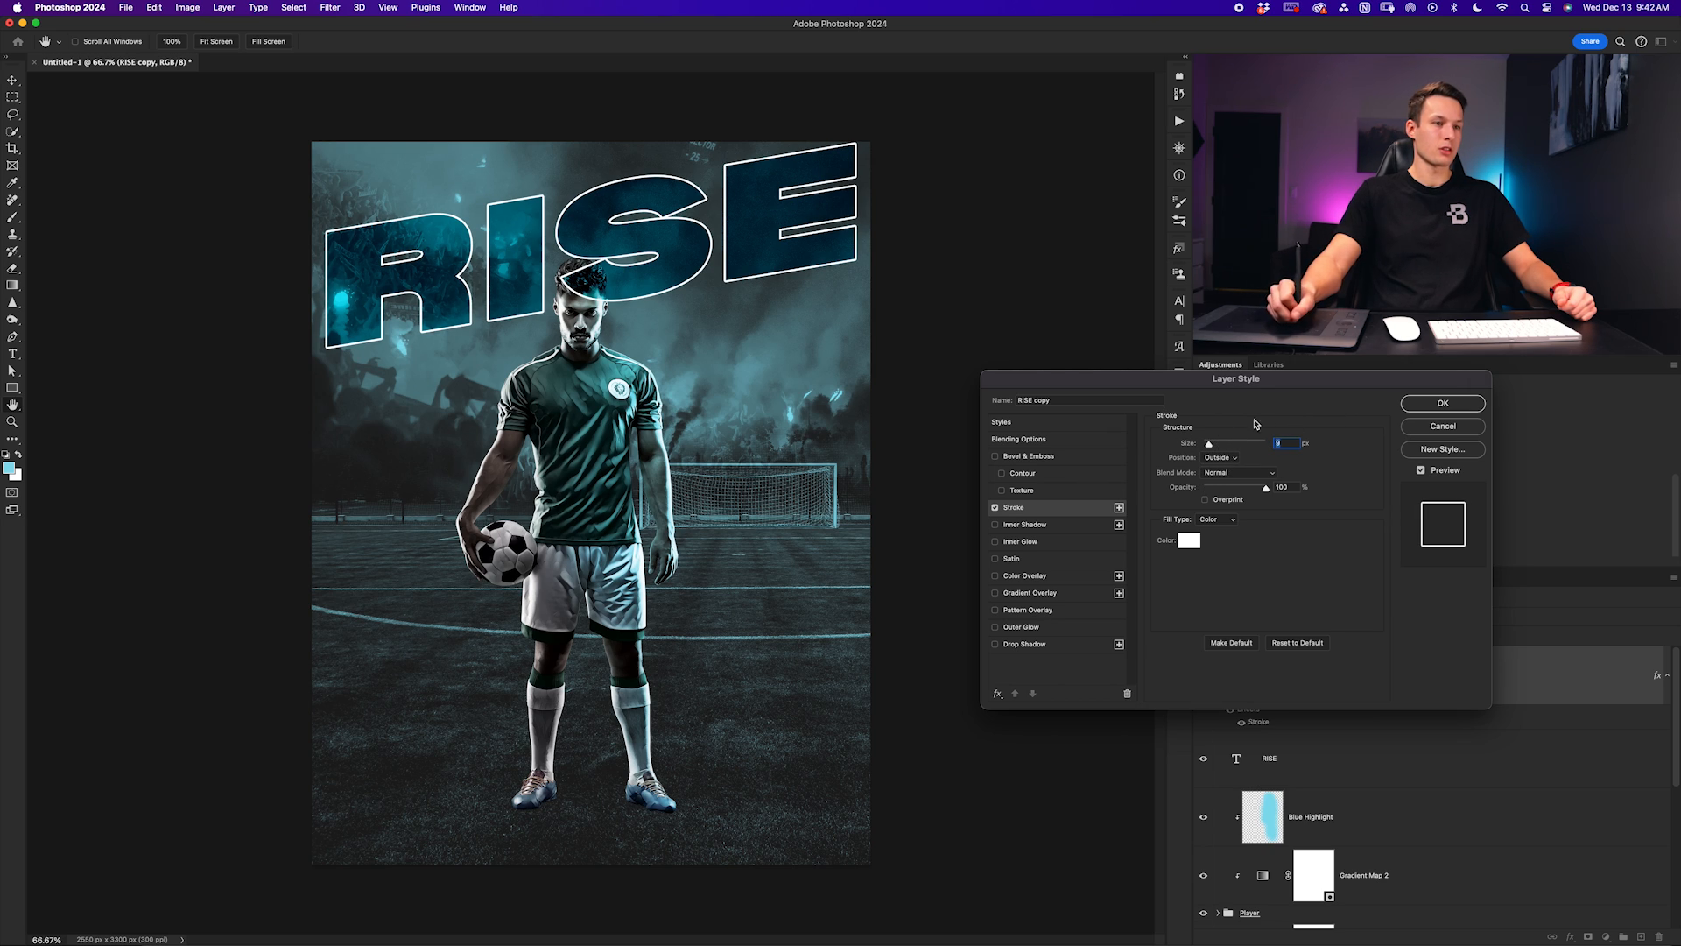
{"action": "left_click", "coordinate": [1457, 405]}
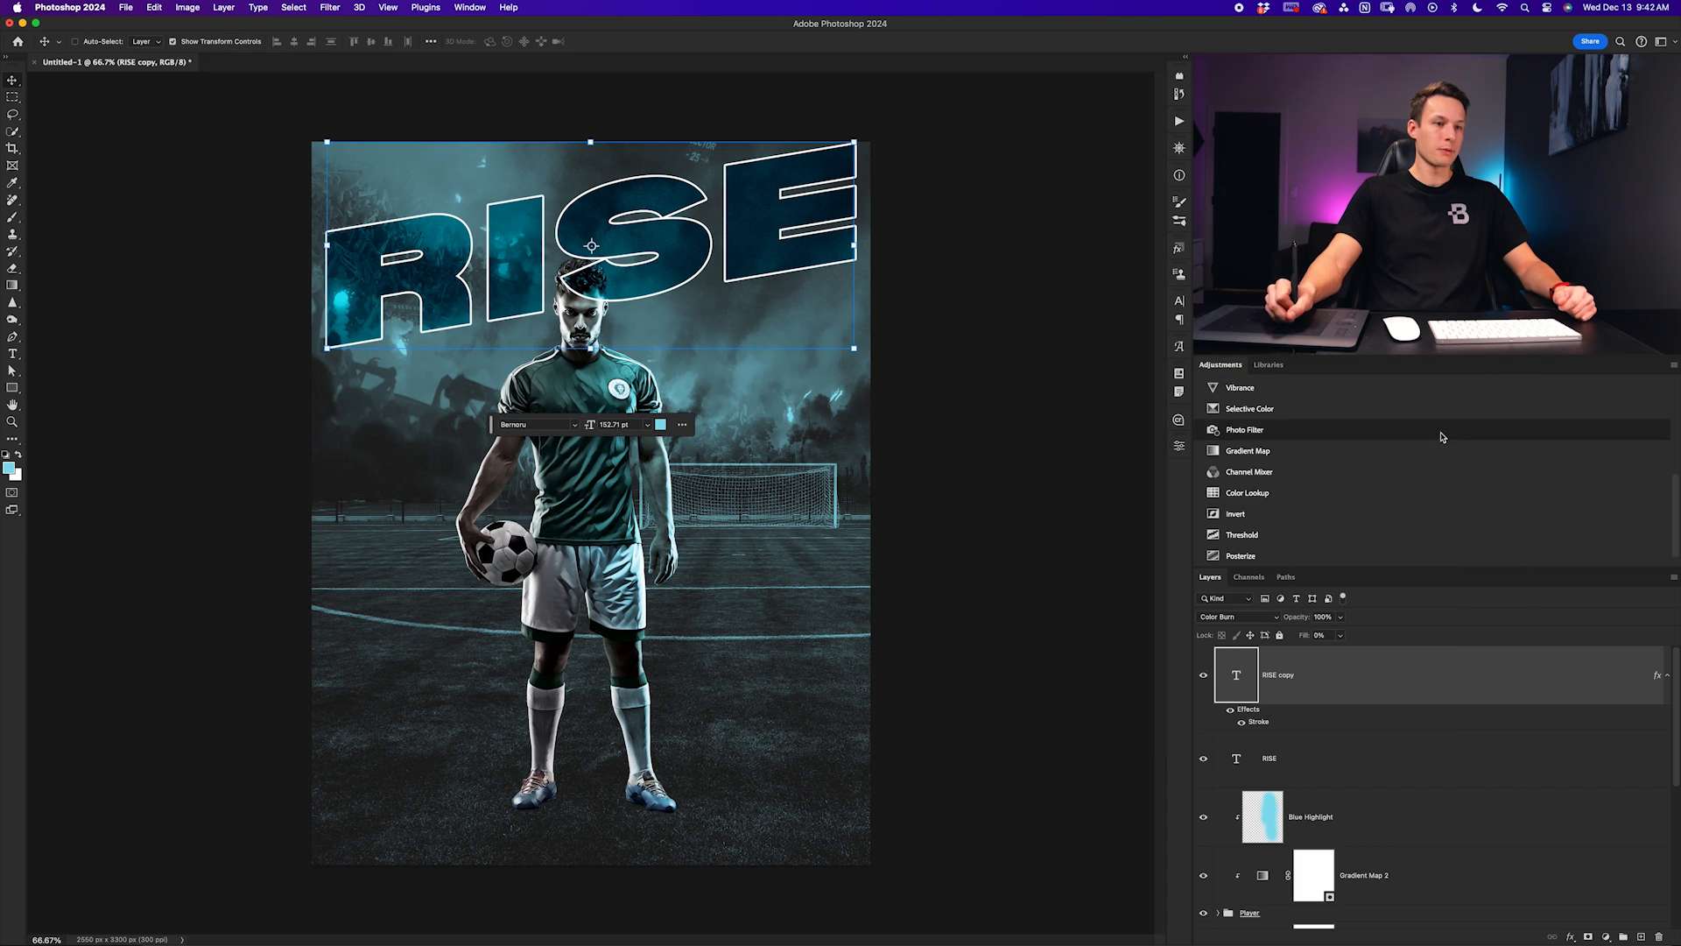
Offset the outlined RISE copy slightly up and to the right of the filled text, fine-tuning it with small nudges
{"action": "key", "text": "v"}
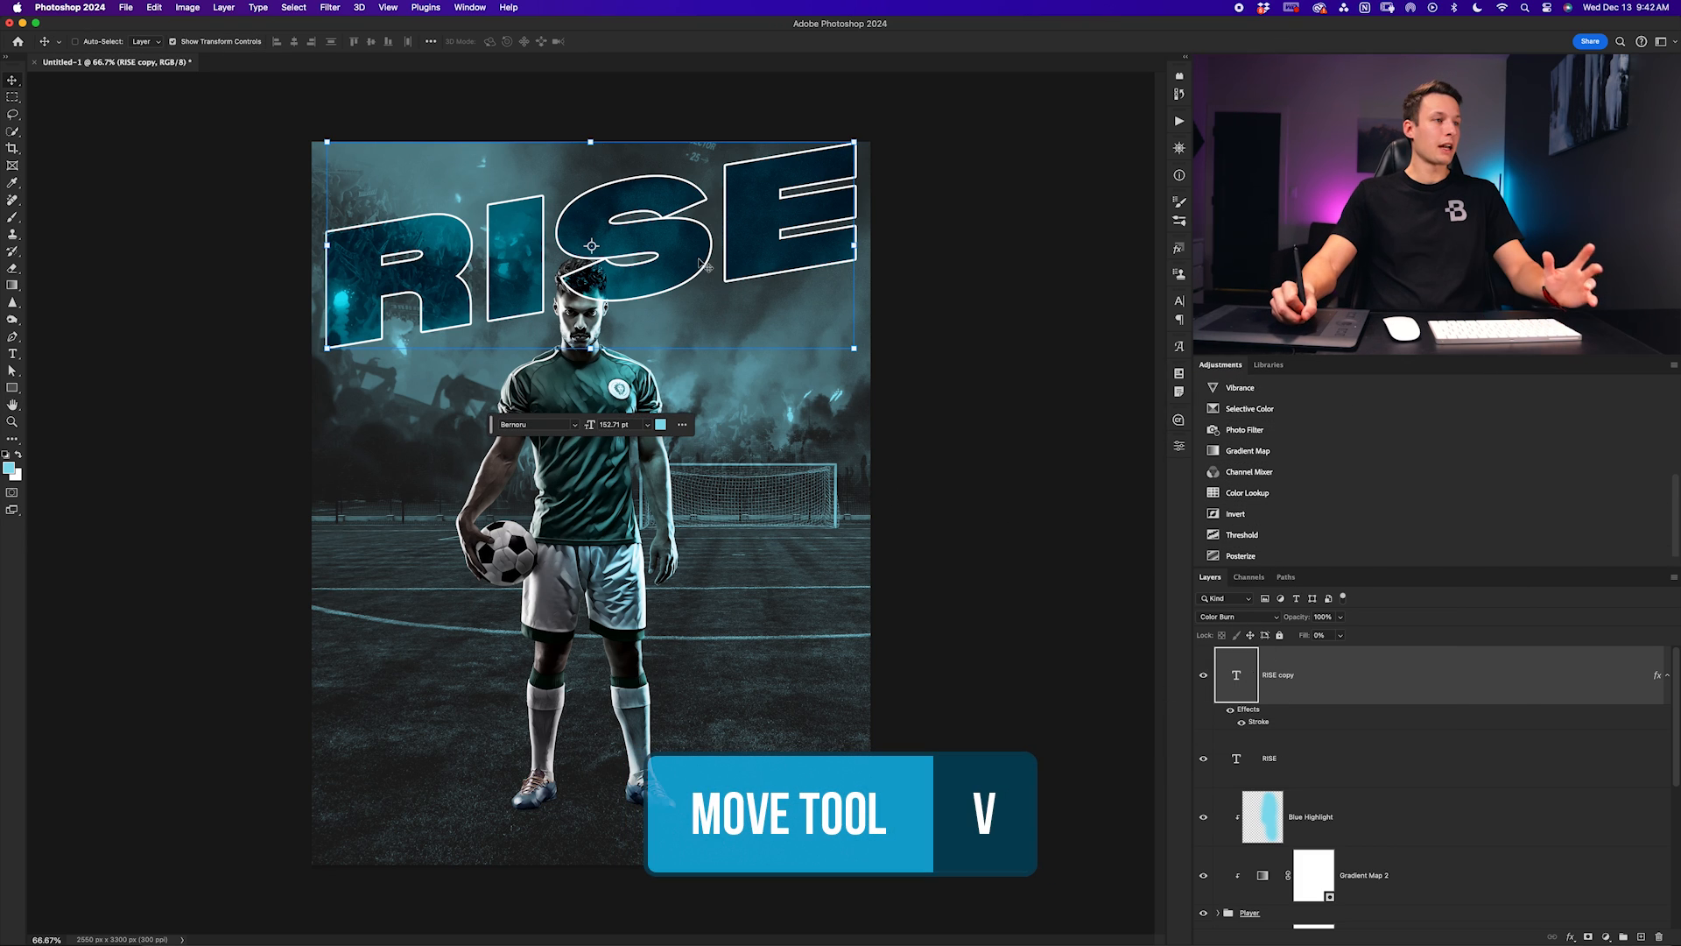
{"action": "left_click_drag", "start_coordinate": [683, 271], "coordinate": [710, 261]}
{"action": "key", "text": "Down"}
{"action": "key", "text": "Down"}
{"action": "key", "text": "Down"}
{"action": "key", "text": "Down"}
{"action": "key", "text": "Down"}
{"action": "key", "text": "Down"}
{"action": "key", "text": "Down"}
{"action": "key", "text": "Down"}
{"action": "key", "text": "Left"}
{"action": "key", "text": "Left"}
{"action": "key", "text": "Left"}
{"action": "key", "text": "Left"}
{"action": "key", "text": "Left"}
{"action": "key", "text": "Left"}
{"action": "key", "text": "Down"}
{"action": "key", "text": "Down"}
{"action": "key", "text": "Down"}
{"action": "key", "text": "Left"}
{"action": "key", "text": "Left"}
{"action": "key", "text": "Left"}
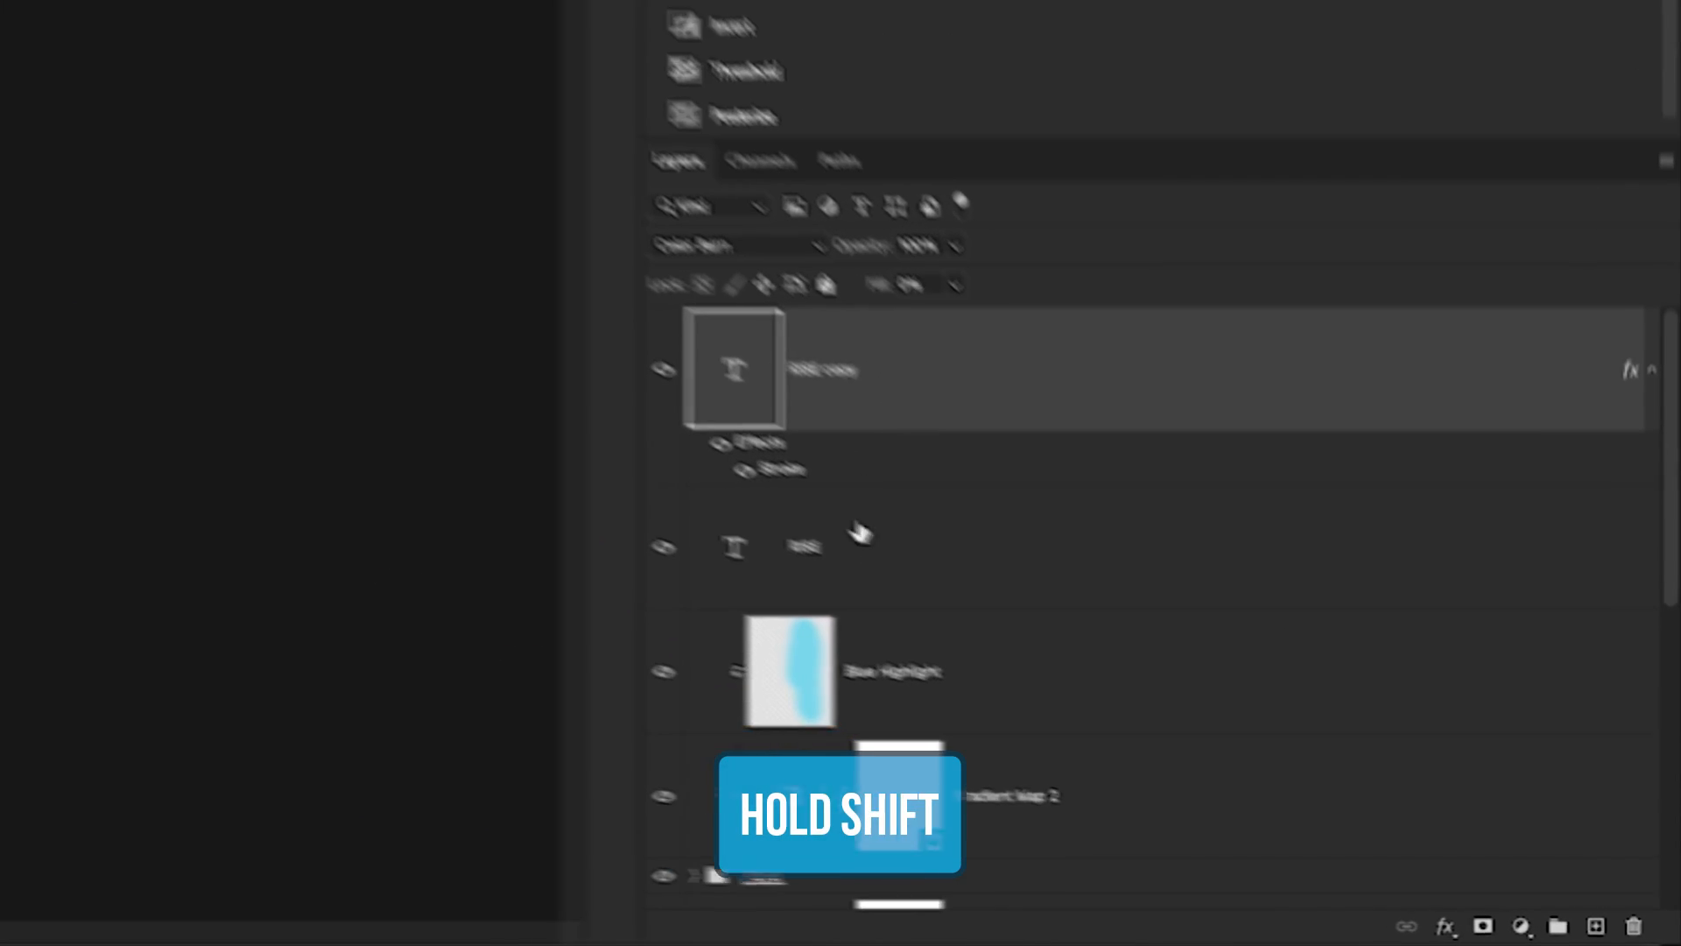
Lower both RISE text layers slightly, center them horizontally on the canvas, and place them beneath the Player group in the layer stack
{"action": "left_click", "coordinate": [1302, 764], "text": "shift"}
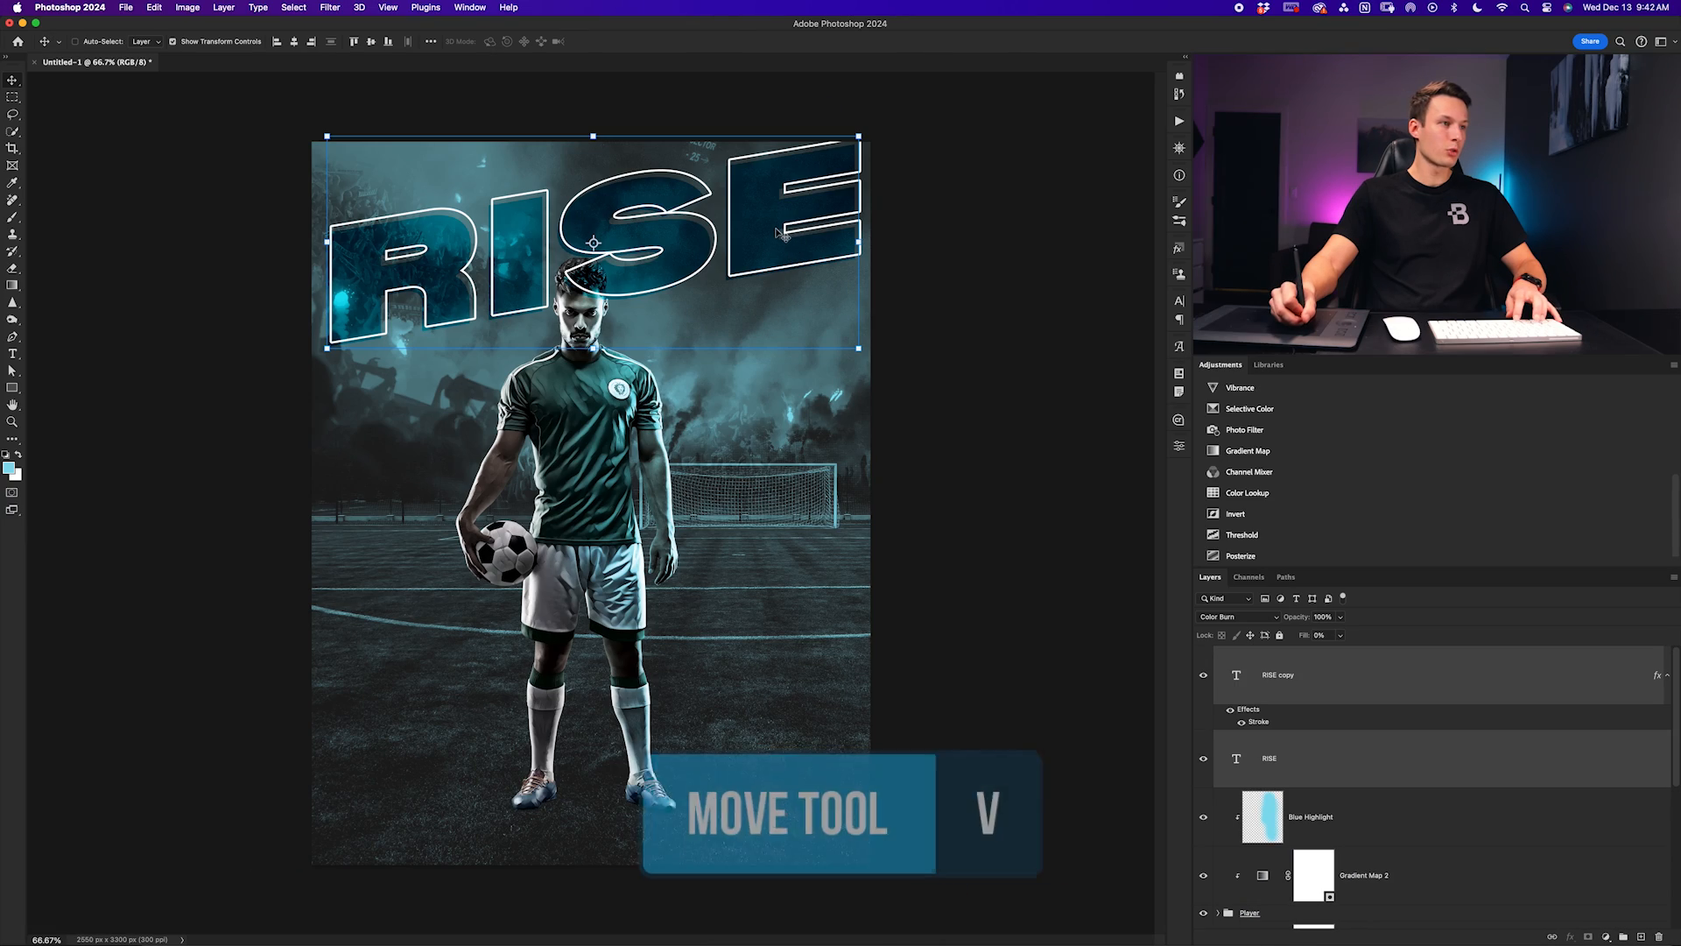
{"action": "left_click_drag", "start_coordinate": [779, 233], "coordinate": [773, 251]}
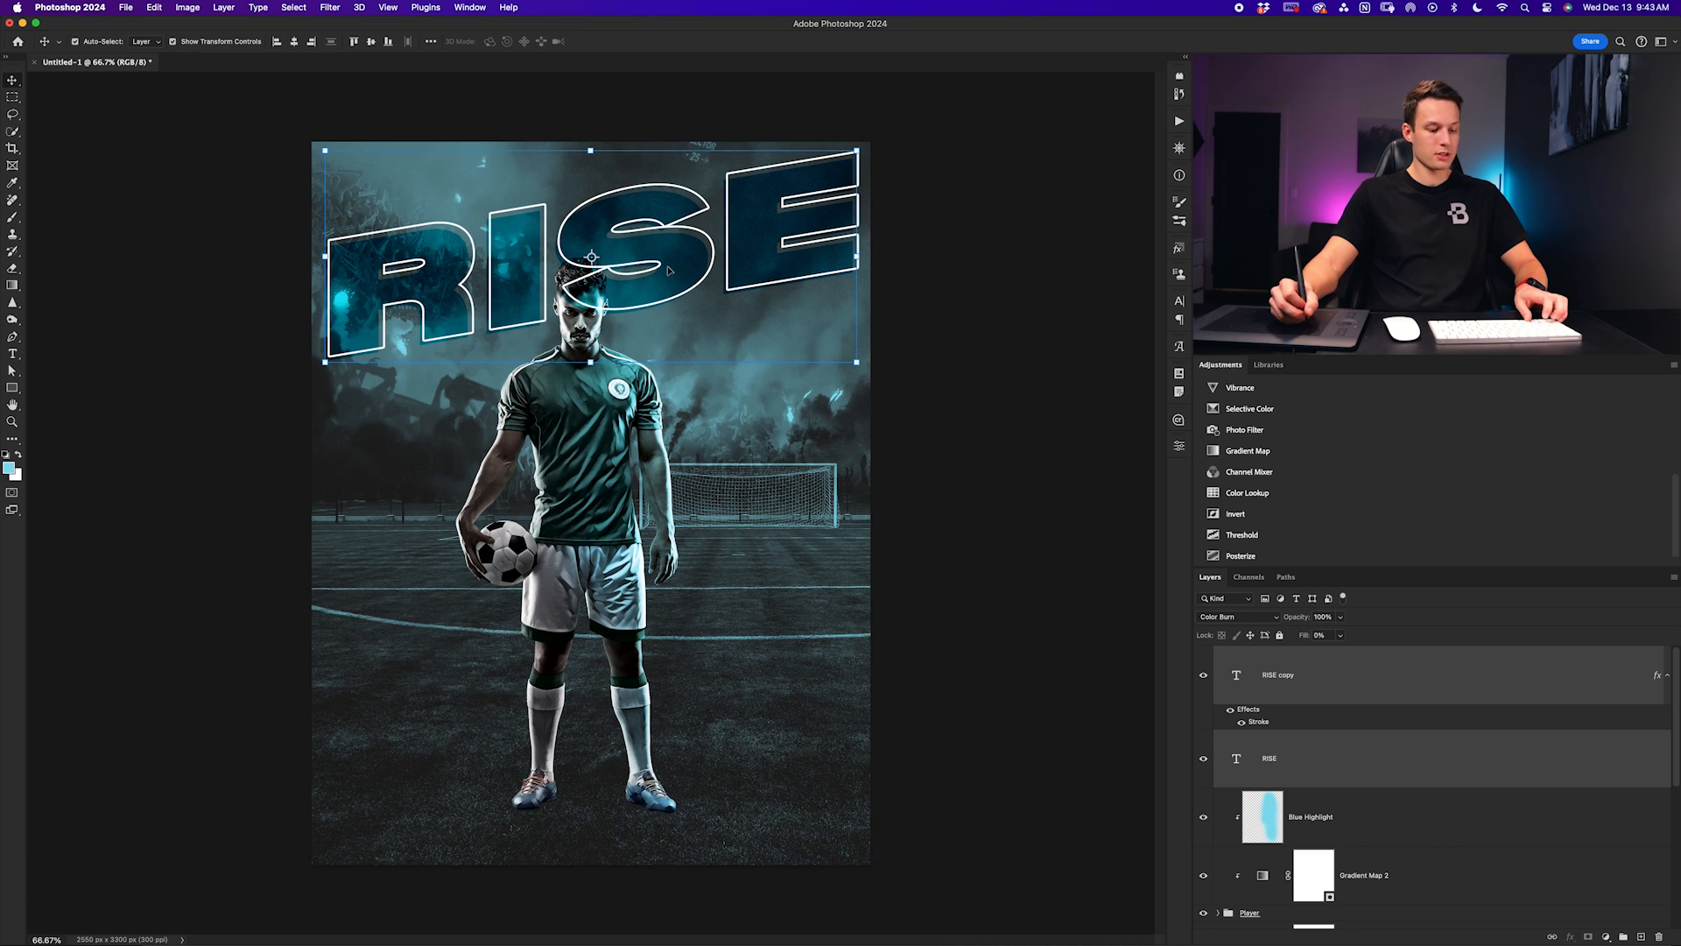
{"action": "key", "text": "super+a"}
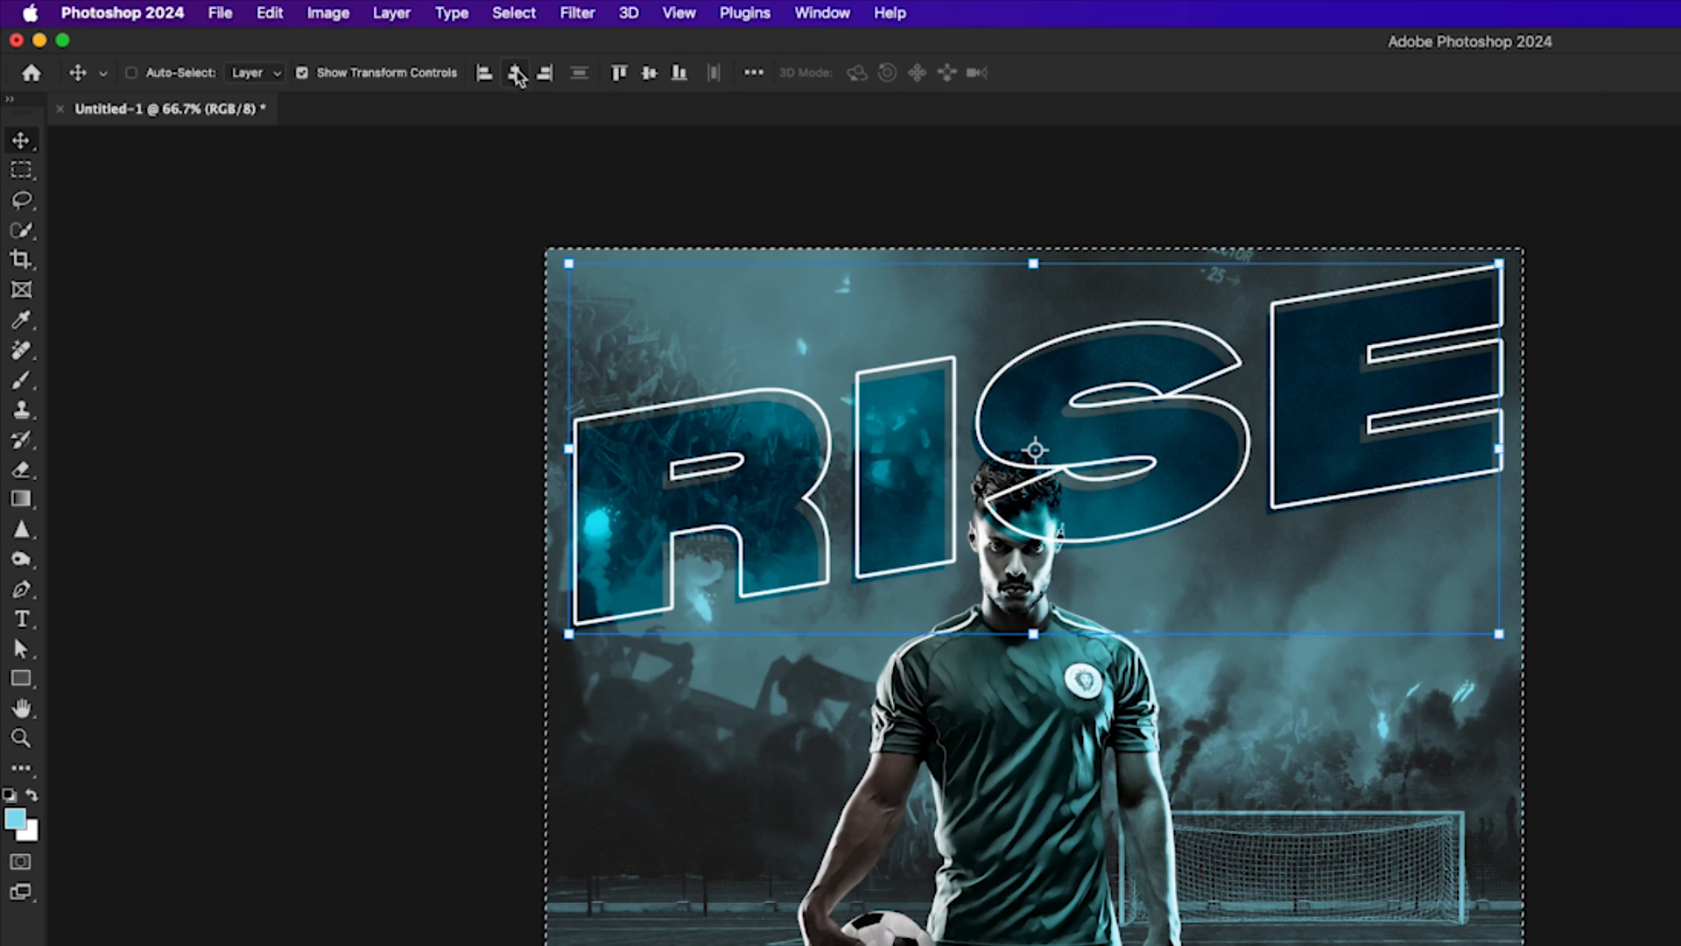
{"action": "key", "text": "super+d"}
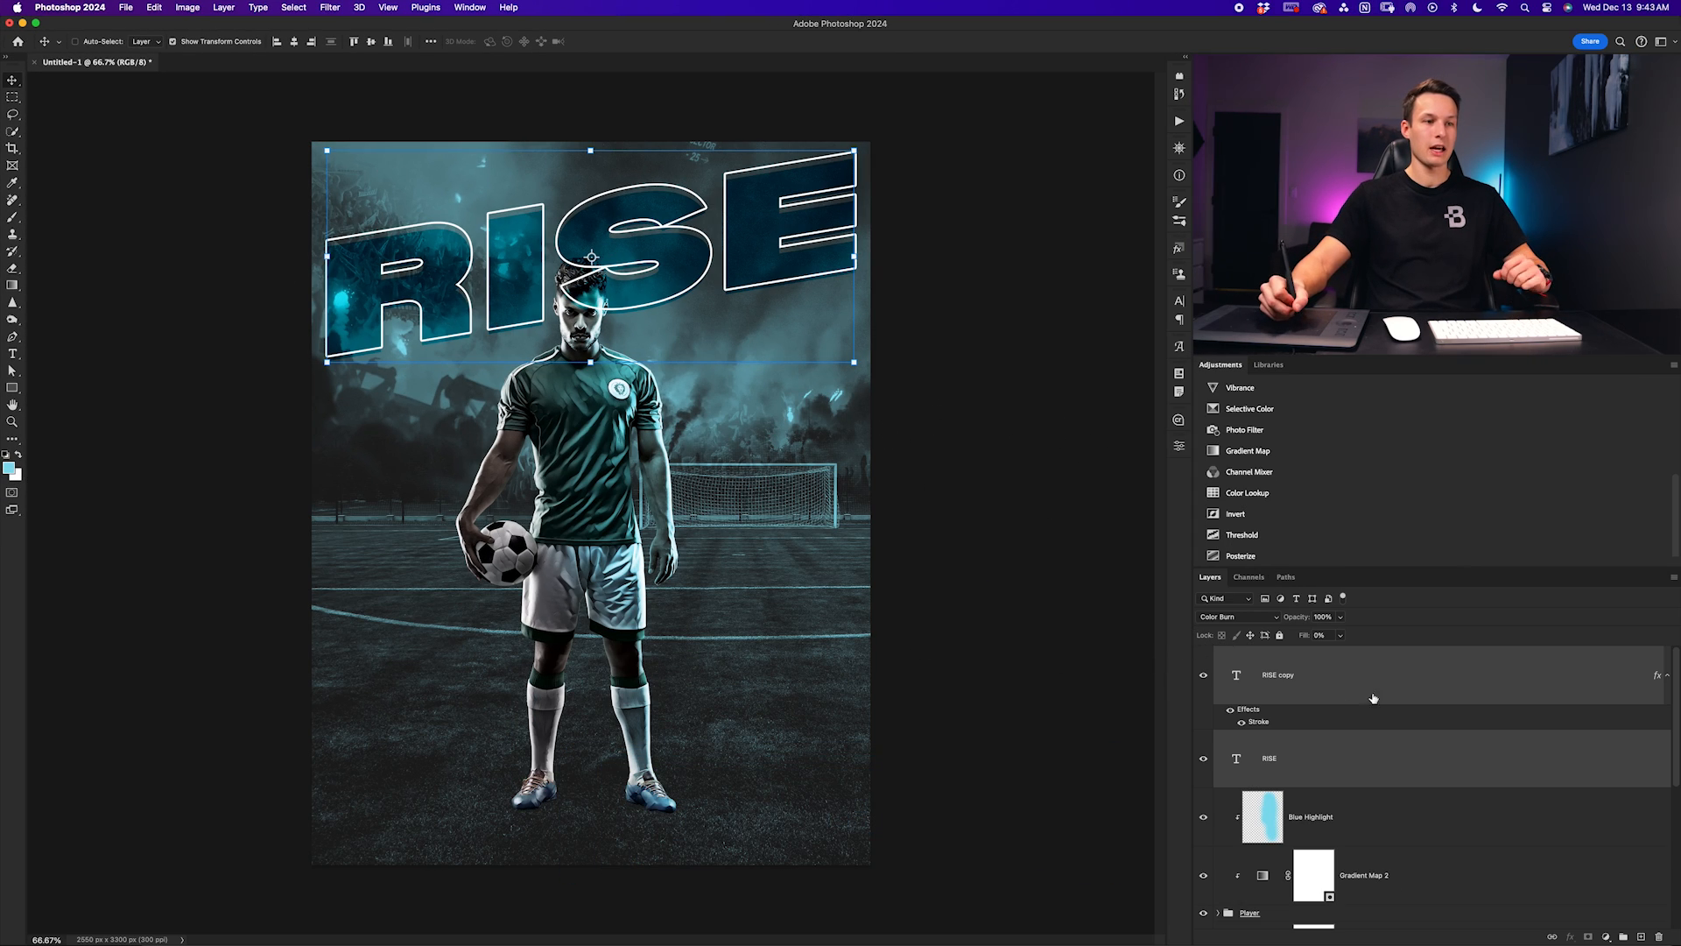
{"action": "left_click_drag", "start_coordinate": [1357, 677], "coordinate": [1318, 928]}
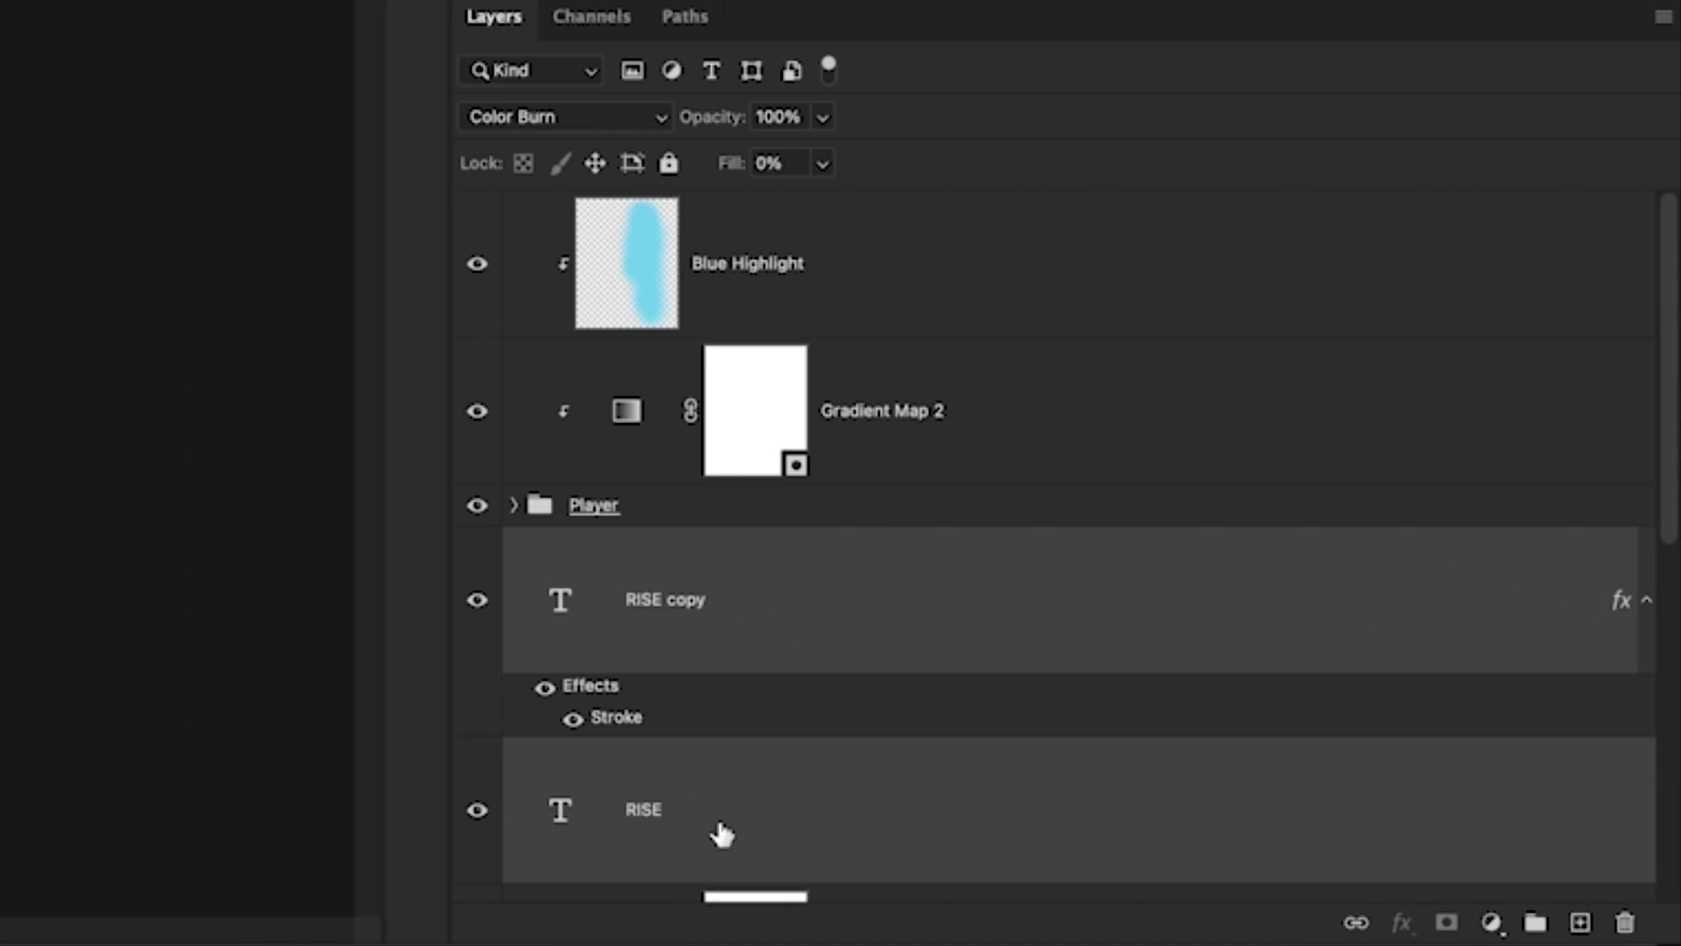
Place Poster Tutorial Images5.jpg directly above the filled RISE layer, then enlarge and move it up so its light texture covers the title
{"action": "left_click", "coordinate": [668, 806]}
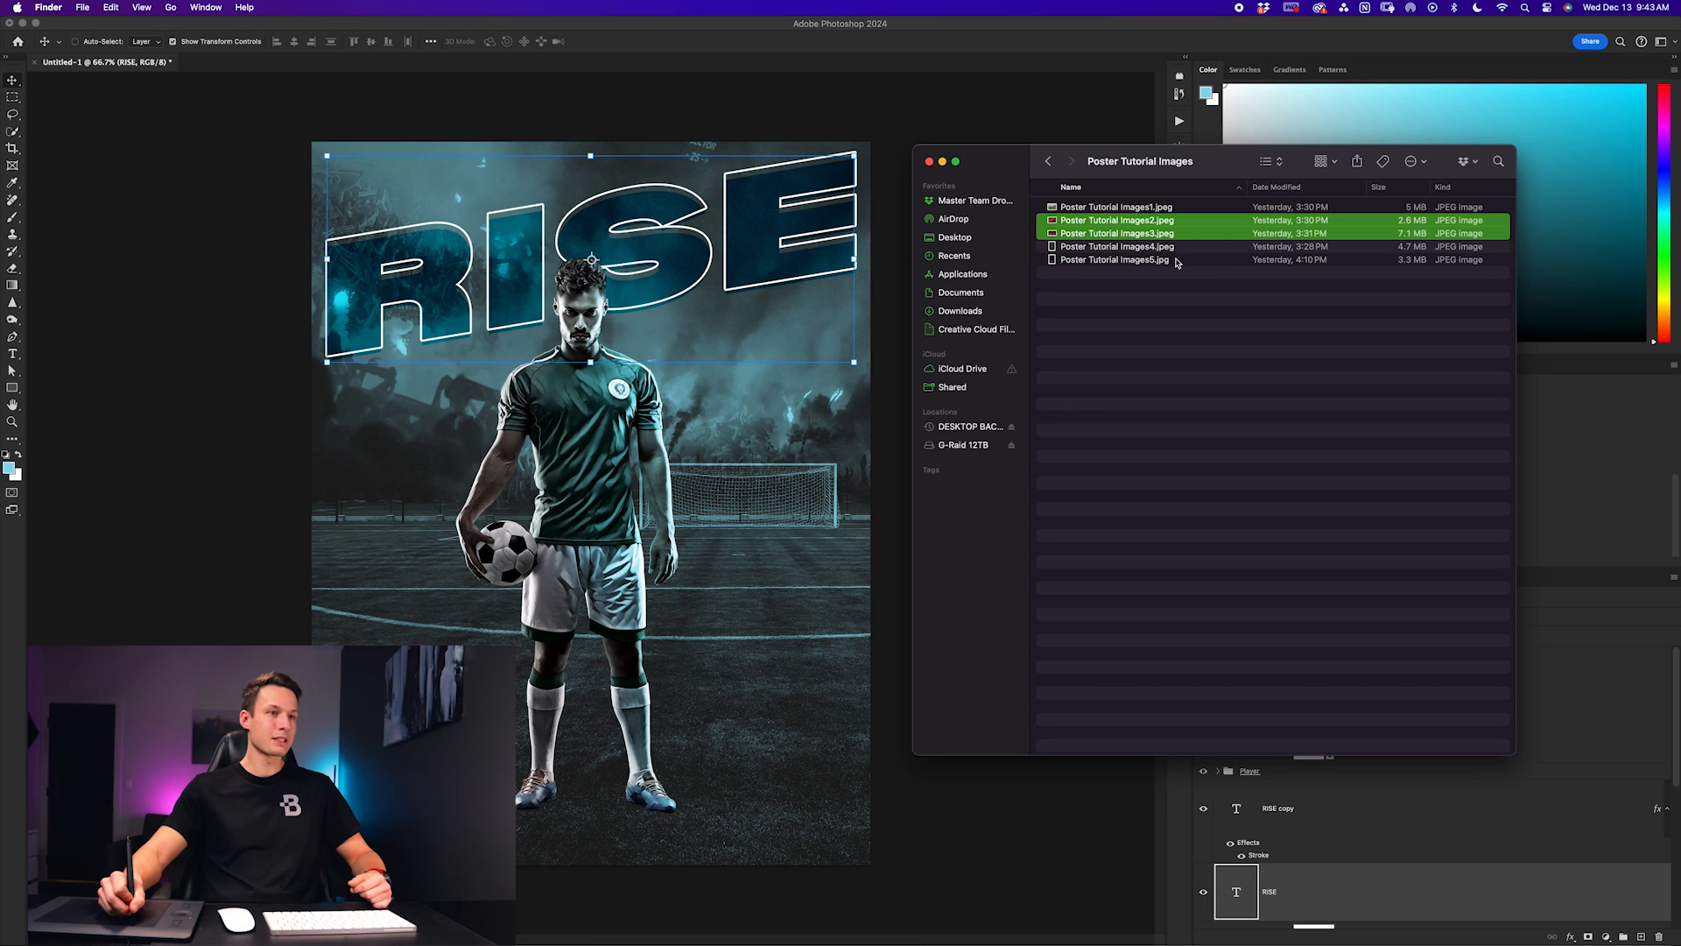
{"action": "left_click", "coordinate": [1196, 264]}
{"action": "left_click_drag", "start_coordinate": [1188, 262], "coordinate": [804, 303]}
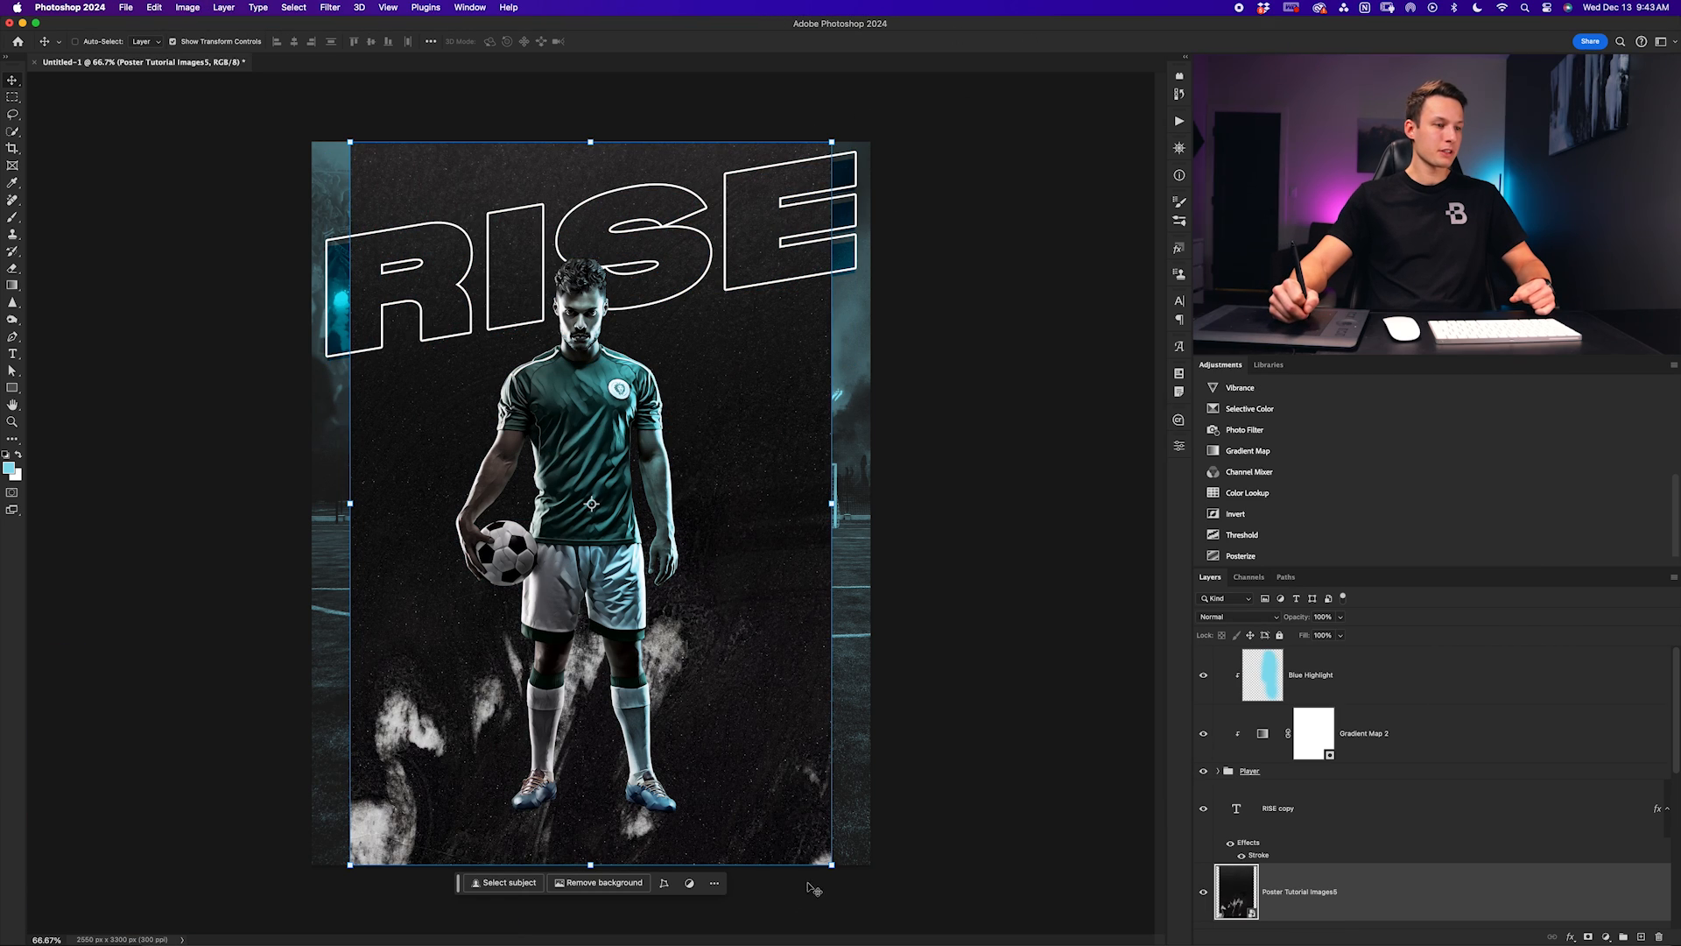
{"action": "left_click_drag", "start_coordinate": [816, 839], "coordinate": [779, 352]}
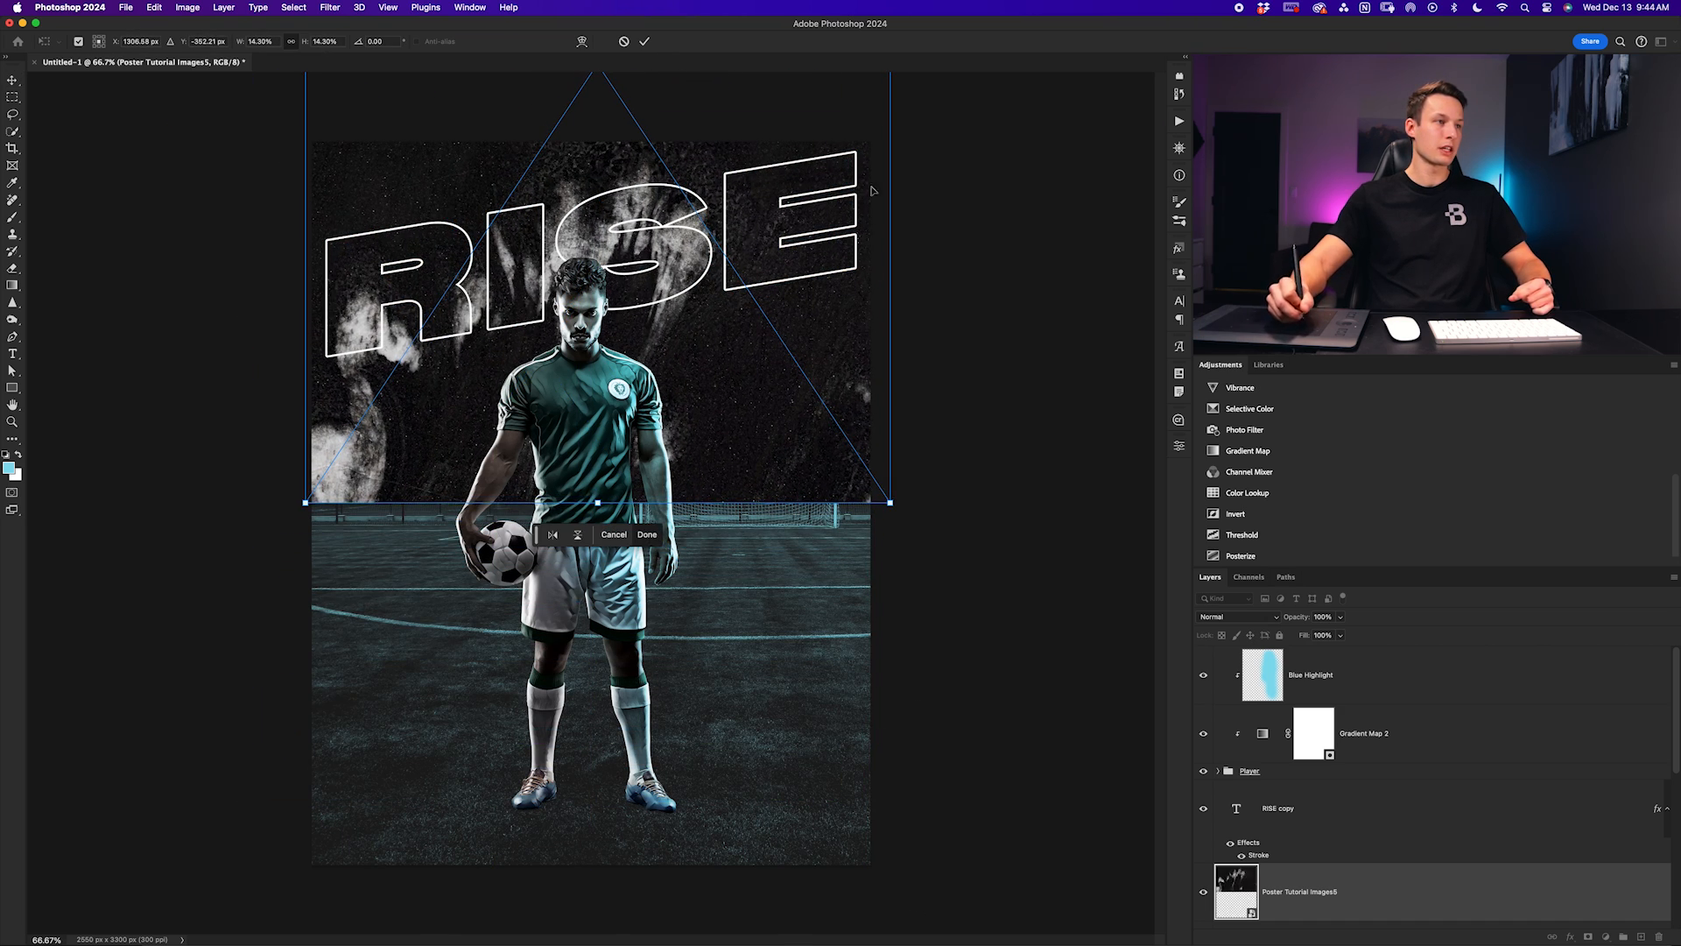
{"action": "left_click", "coordinate": [644, 42]}
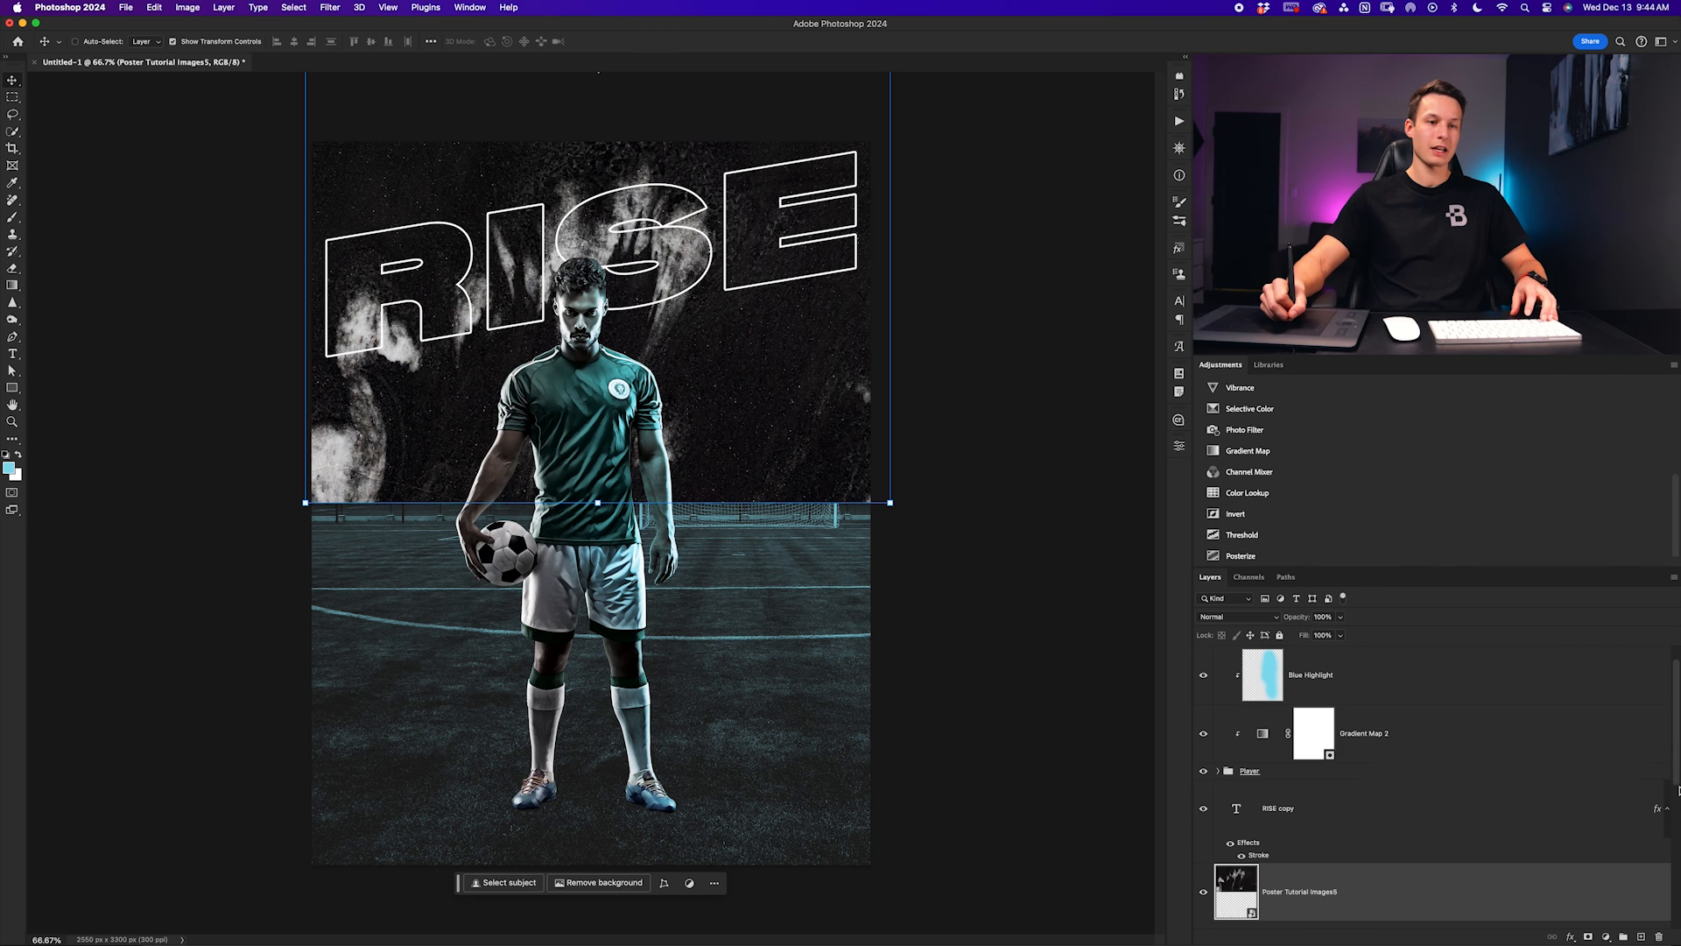
Mask the Poster Tutorial Images5 layer to the letter shapes of the filled RISE text
{"action": "left_click_drag", "start_coordinate": [1679, 789], "coordinate": [1679, 857]}
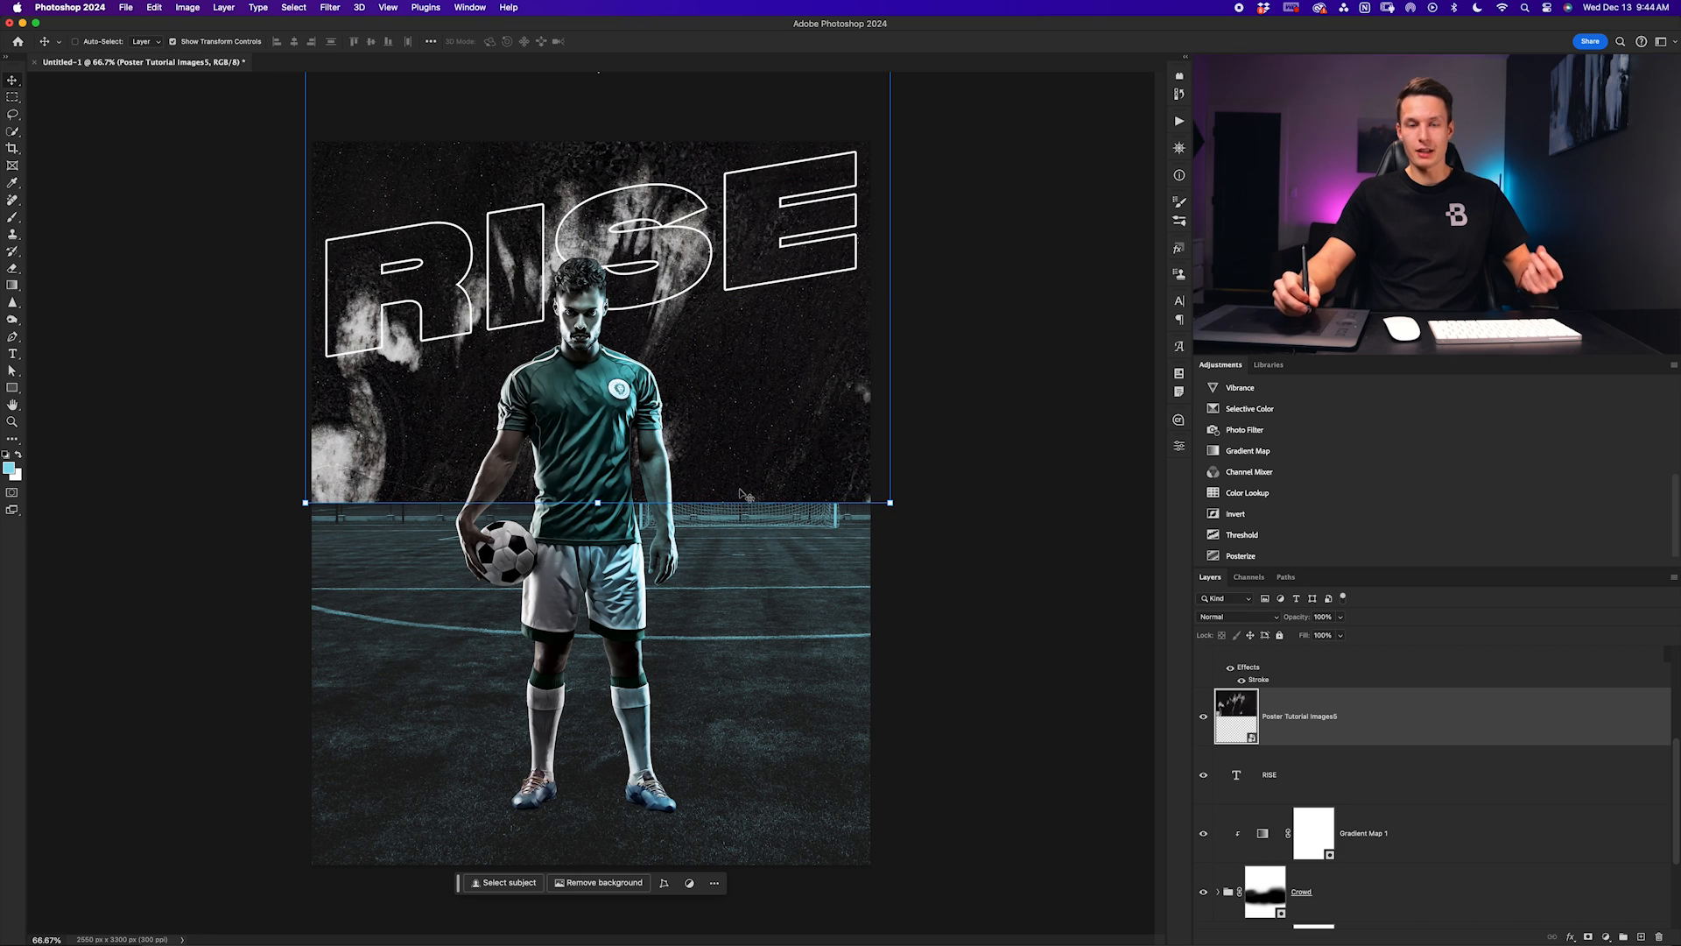
{"action": "left_click", "coordinate": [1237, 777], "text": "super"}
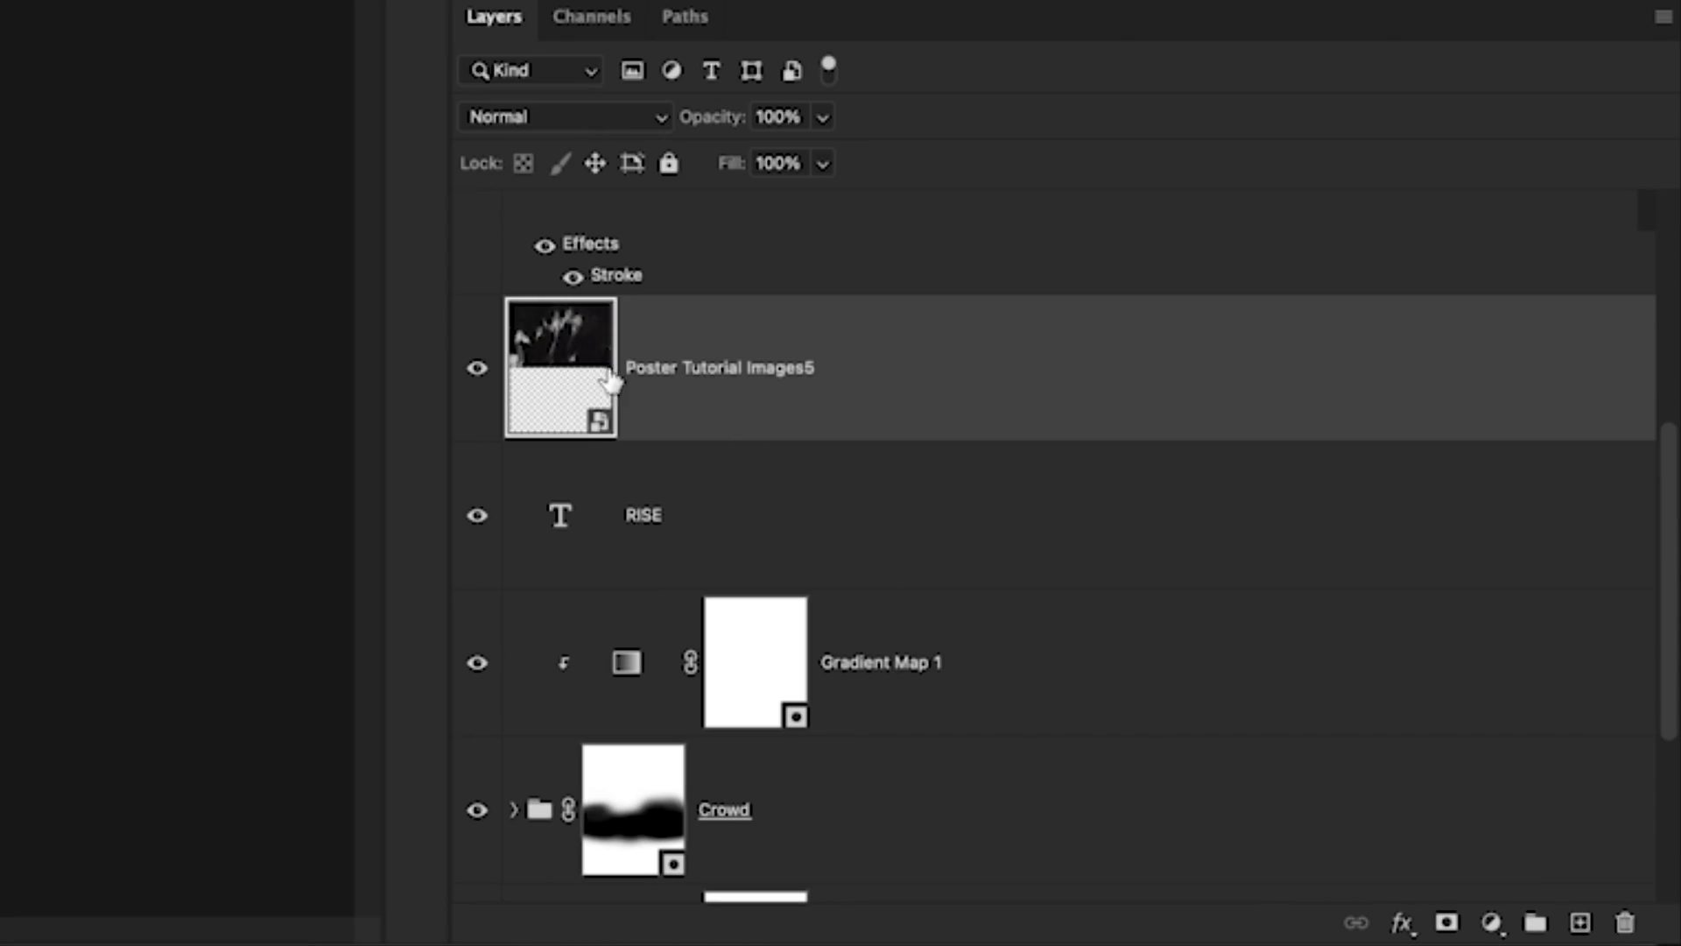
{"action": "left_click", "coordinate": [1454, 929]}
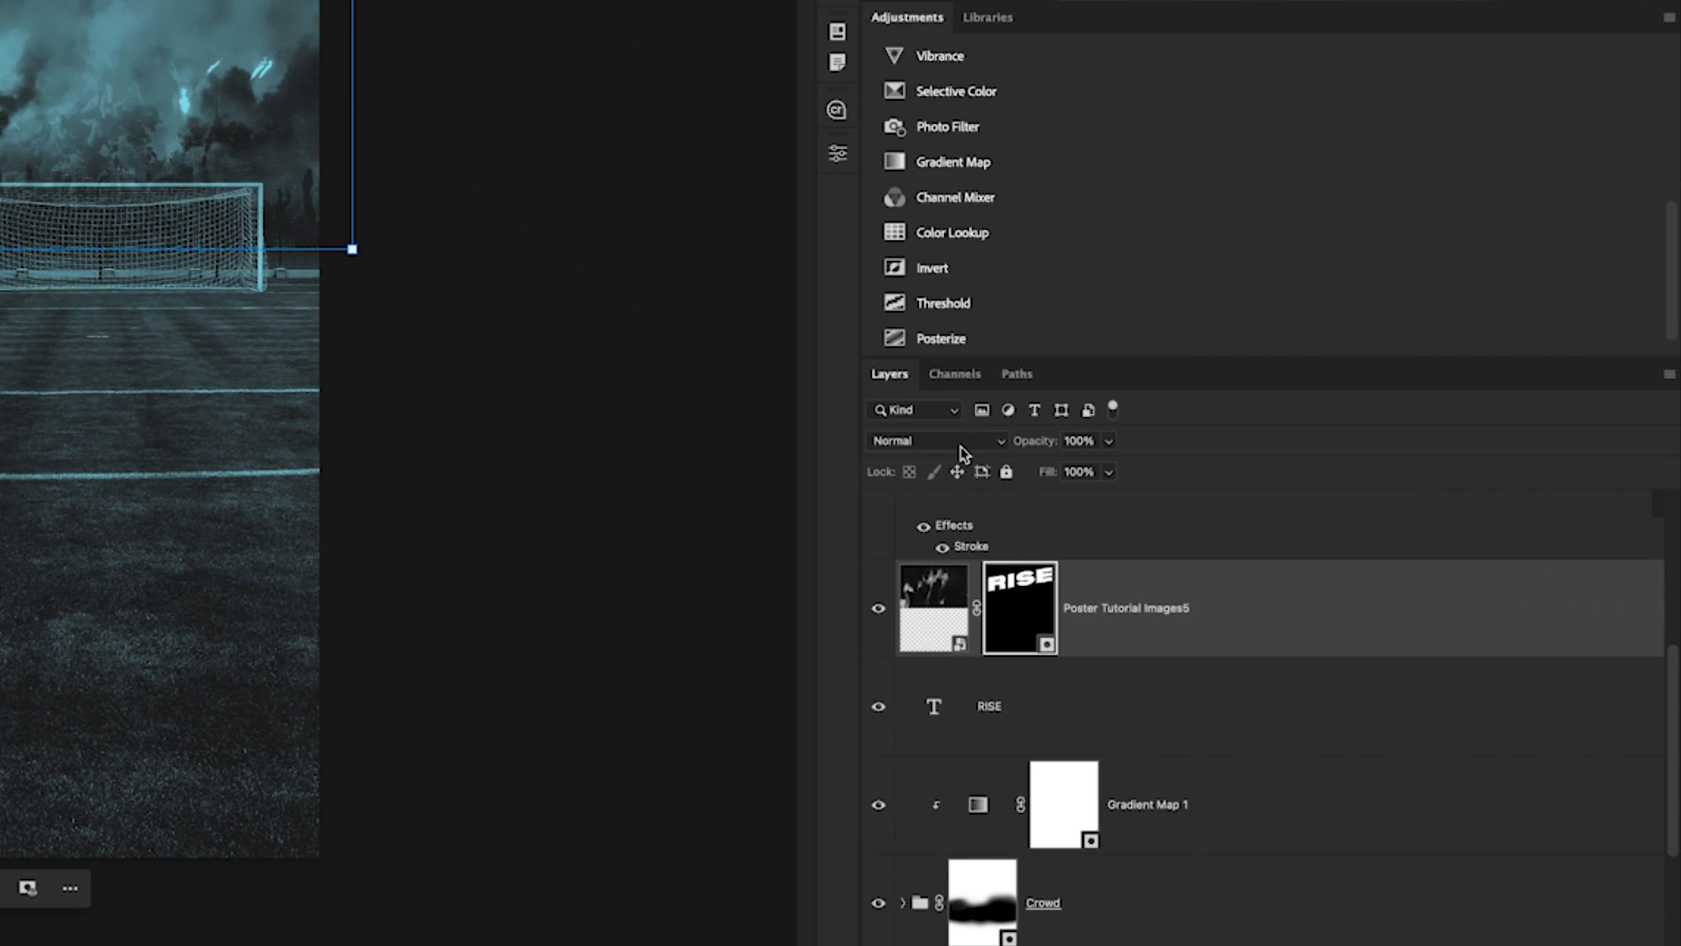
Set the masked texture layer to Overlay at 66% opacity and rename it Type Texture
{"action": "left_click", "coordinate": [1259, 619]}
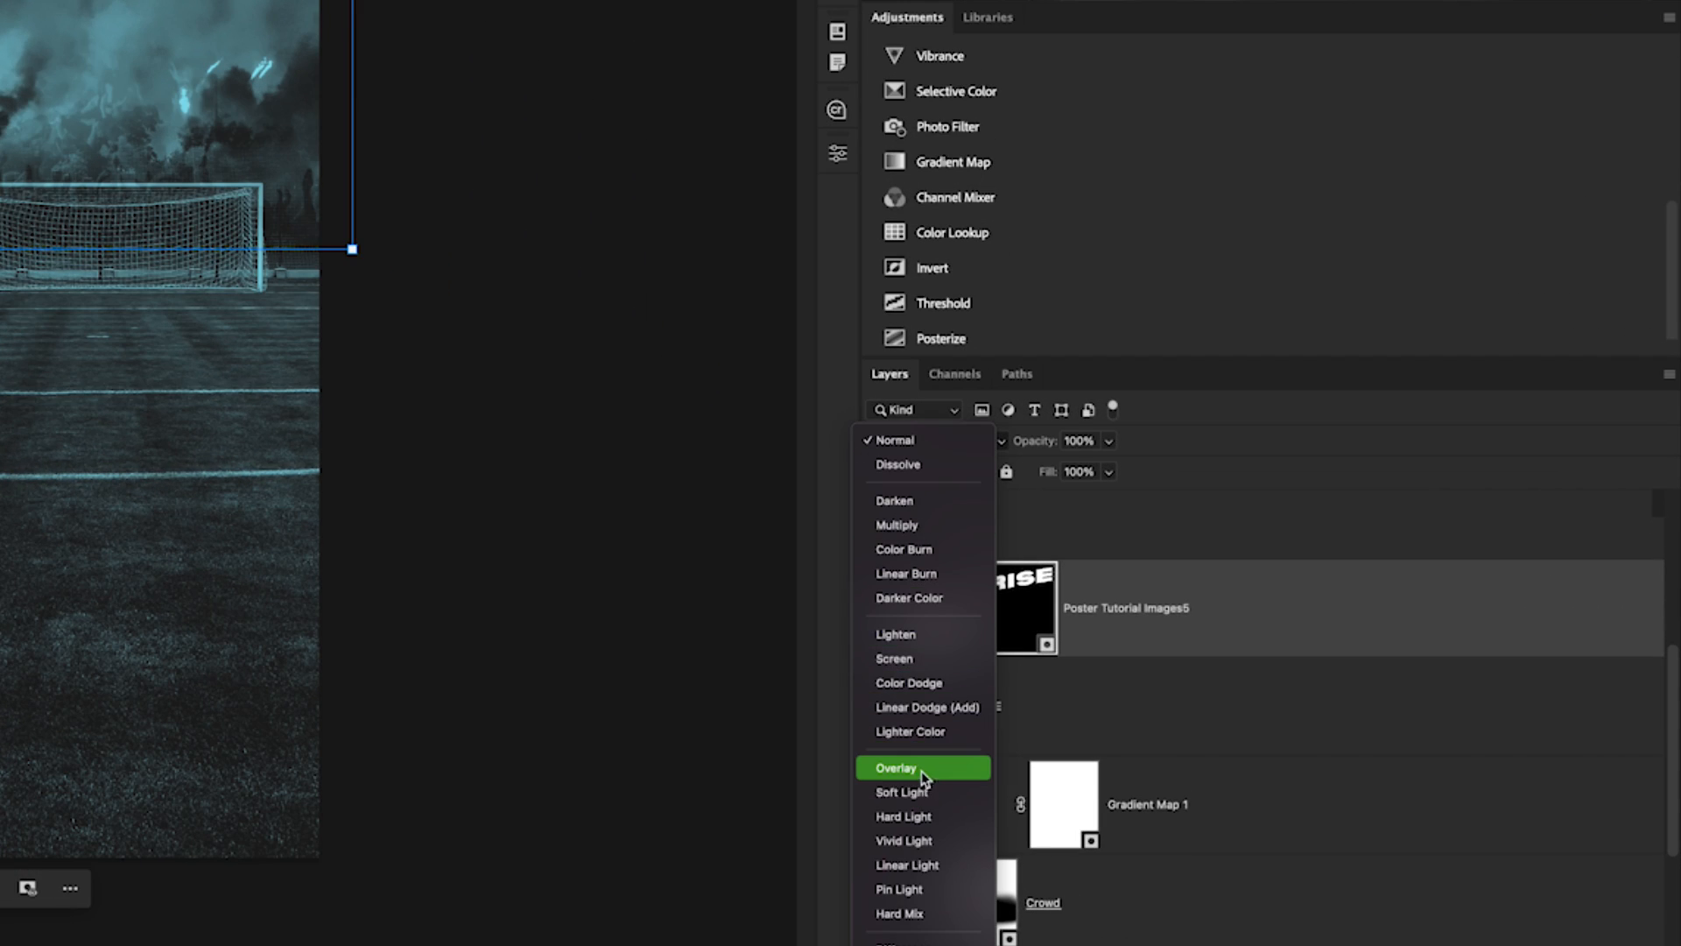
{"action": "left_click", "coordinate": [926, 767]}
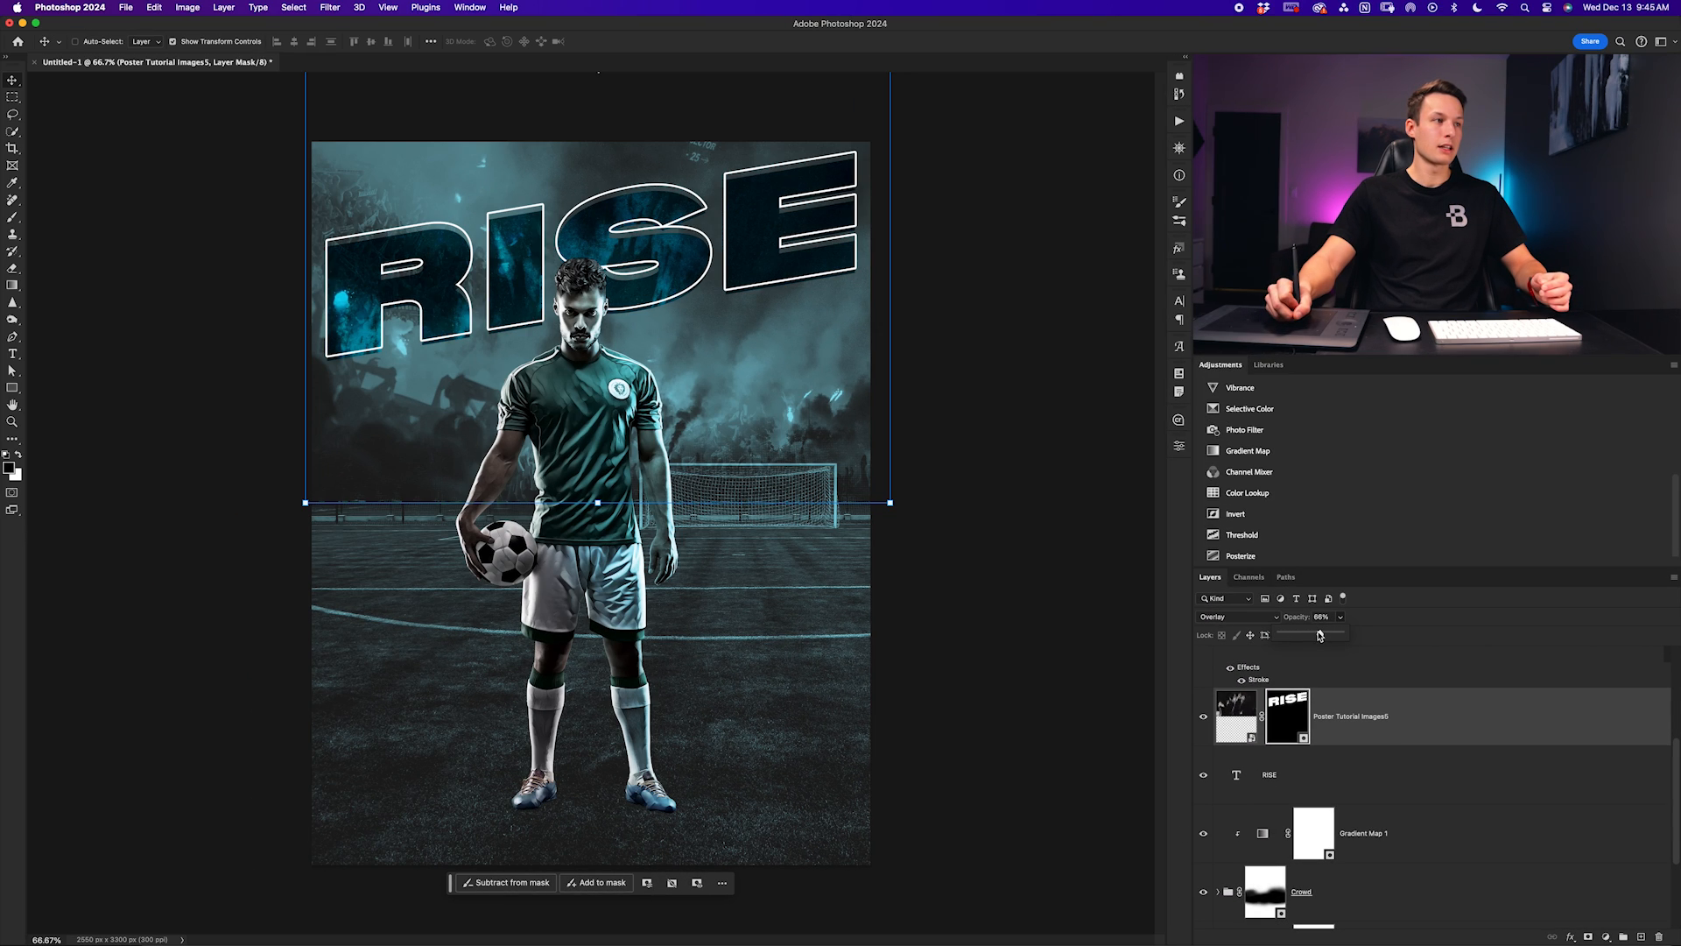
{"action": "double_click", "coordinate": [1354, 717]}
{"action": "type", "text": "Type Texture"}
{"action": "key", "text": "Return"}
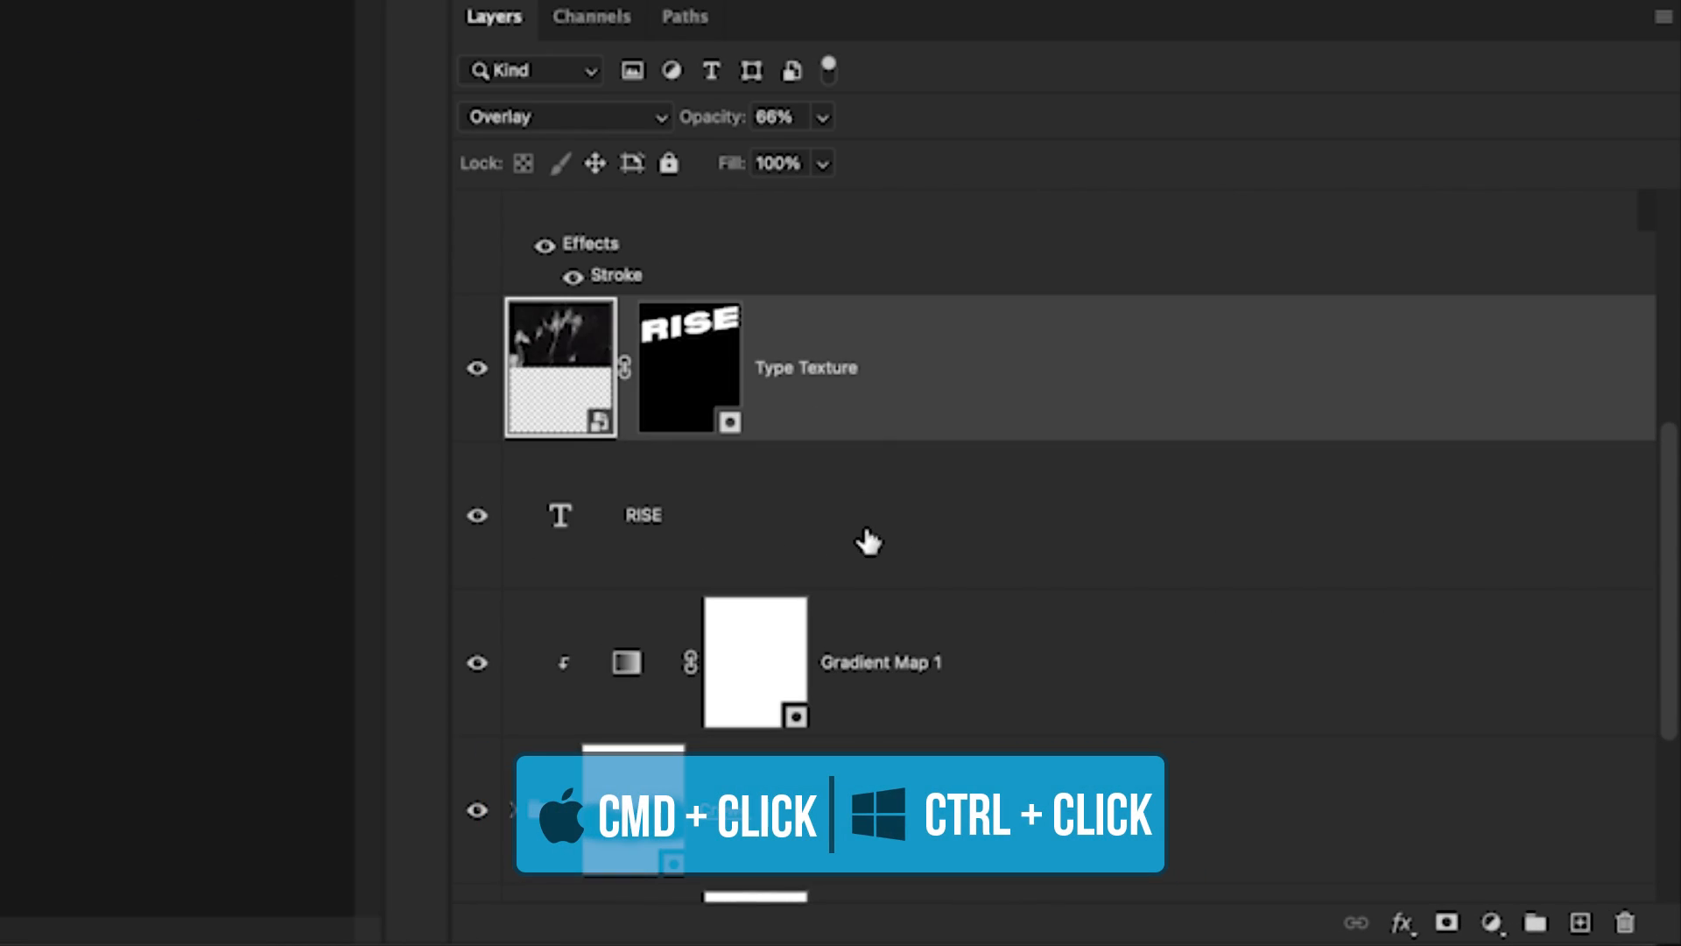
Link the Type Texture and RISE layers, and group them with RISE copy under the name RISE Text
{"action": "left_click", "coordinate": [885, 525], "text": "super"}
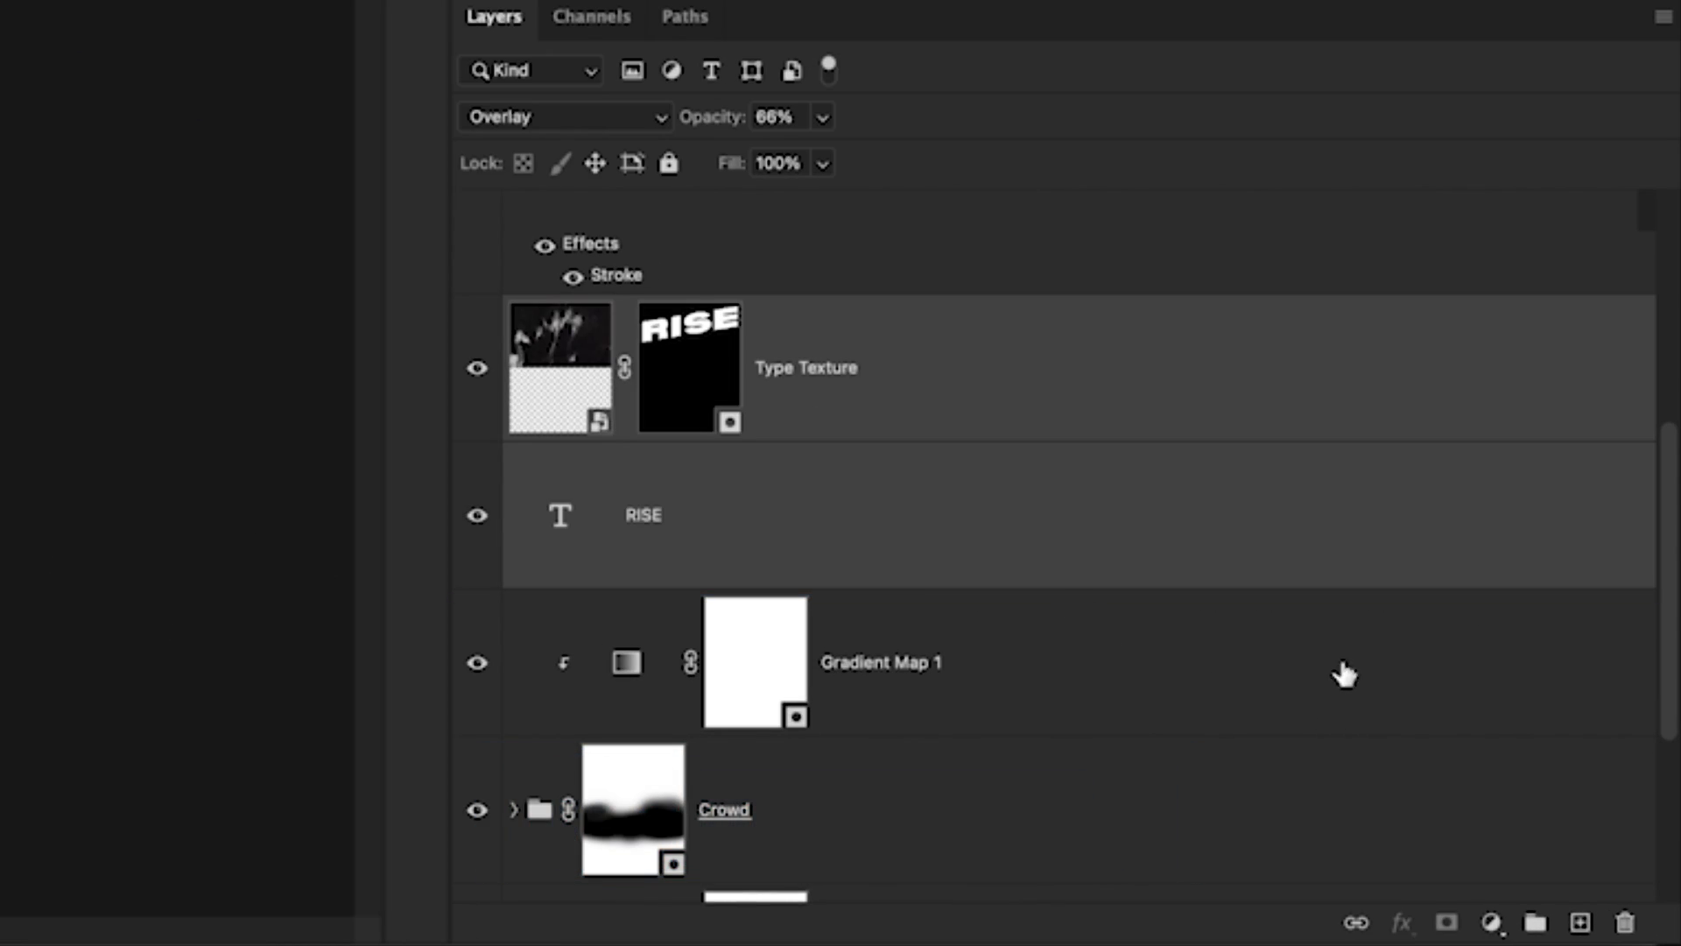
{"action": "left_click", "coordinate": [1356, 923]}
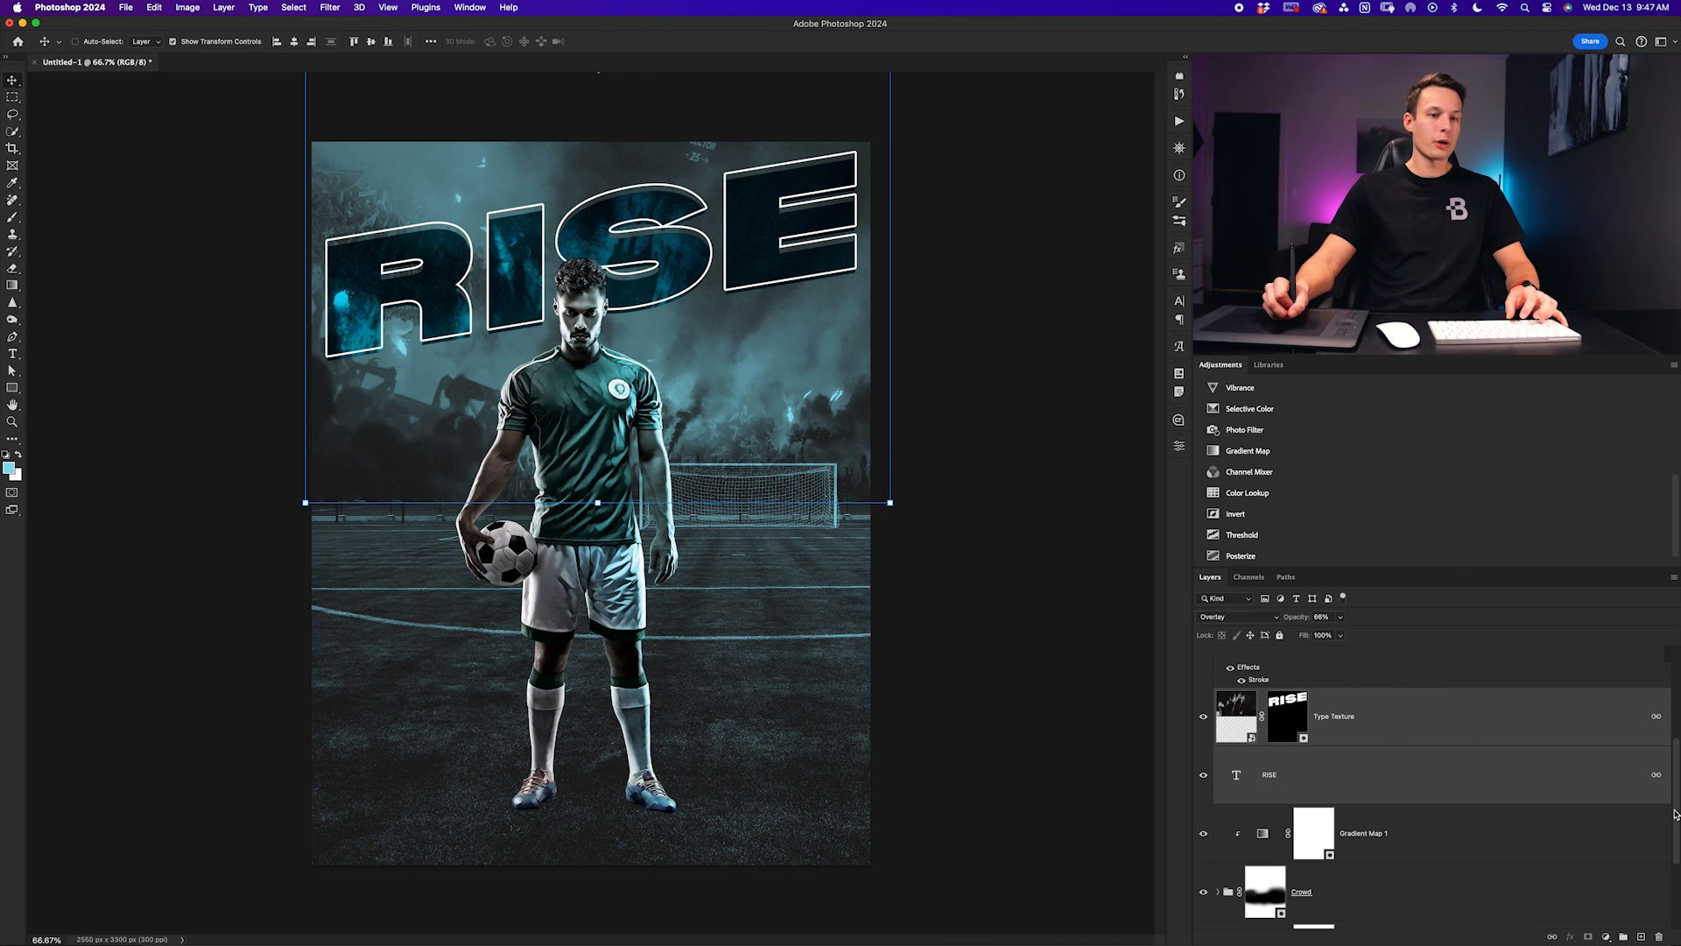
{"action": "scroll", "coordinate": [1571, 742], "scroll_direction": "up", "scroll_amount": 1}
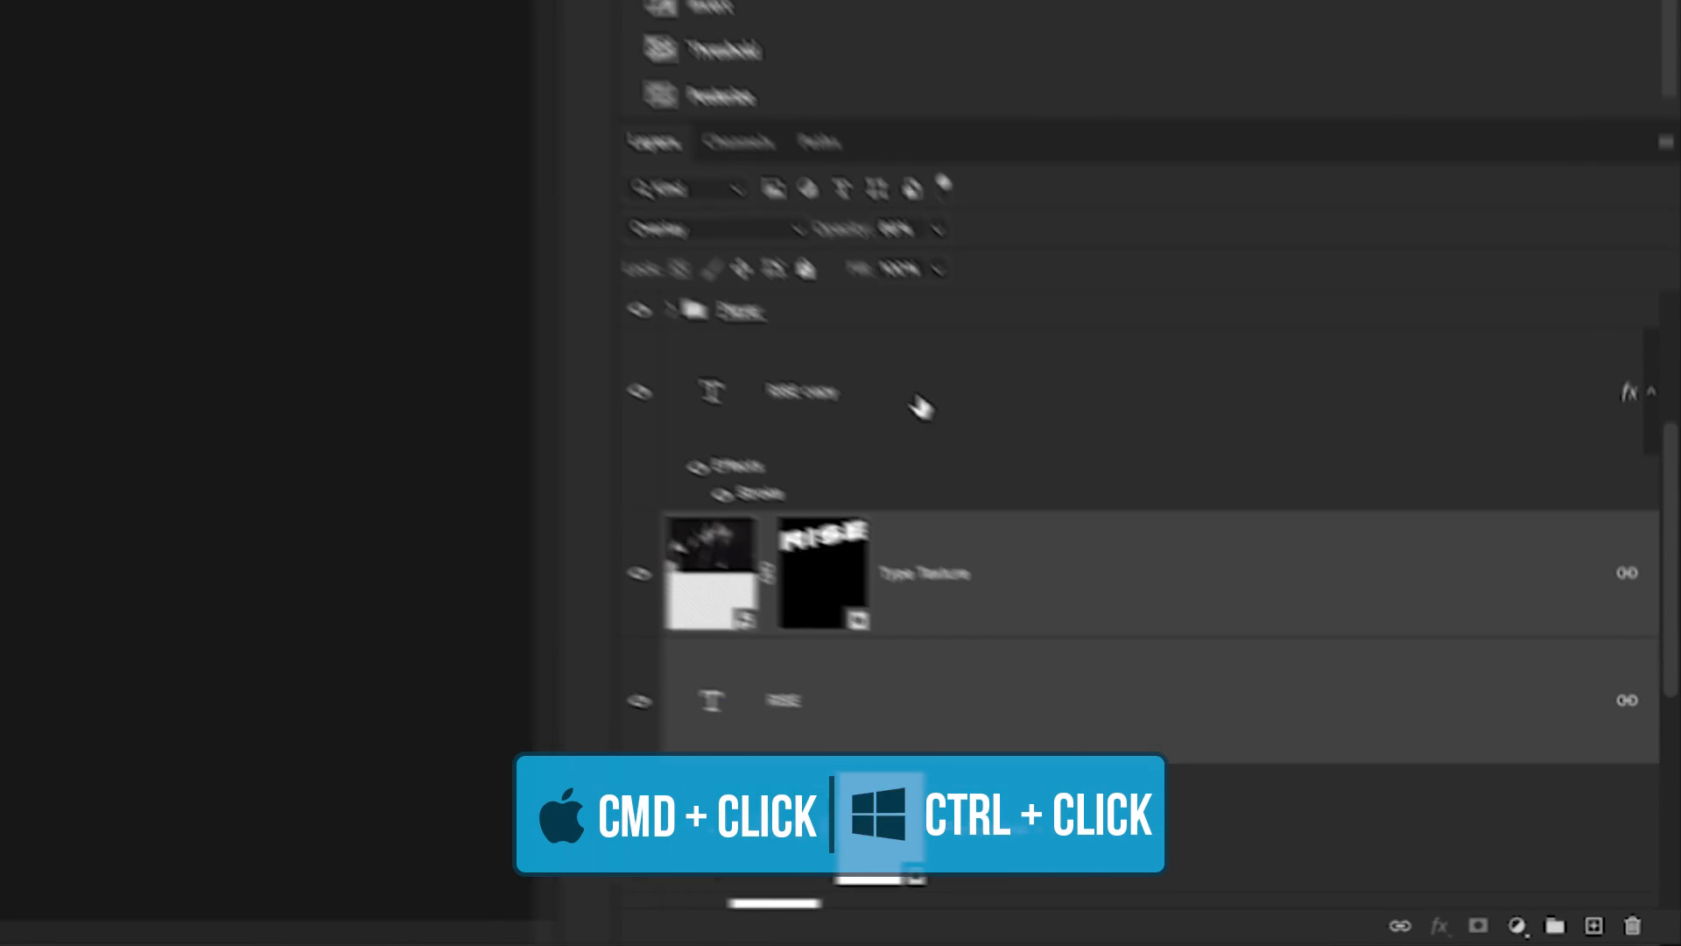
{"action": "left_click", "coordinate": [919, 405], "text": "ctrl"}
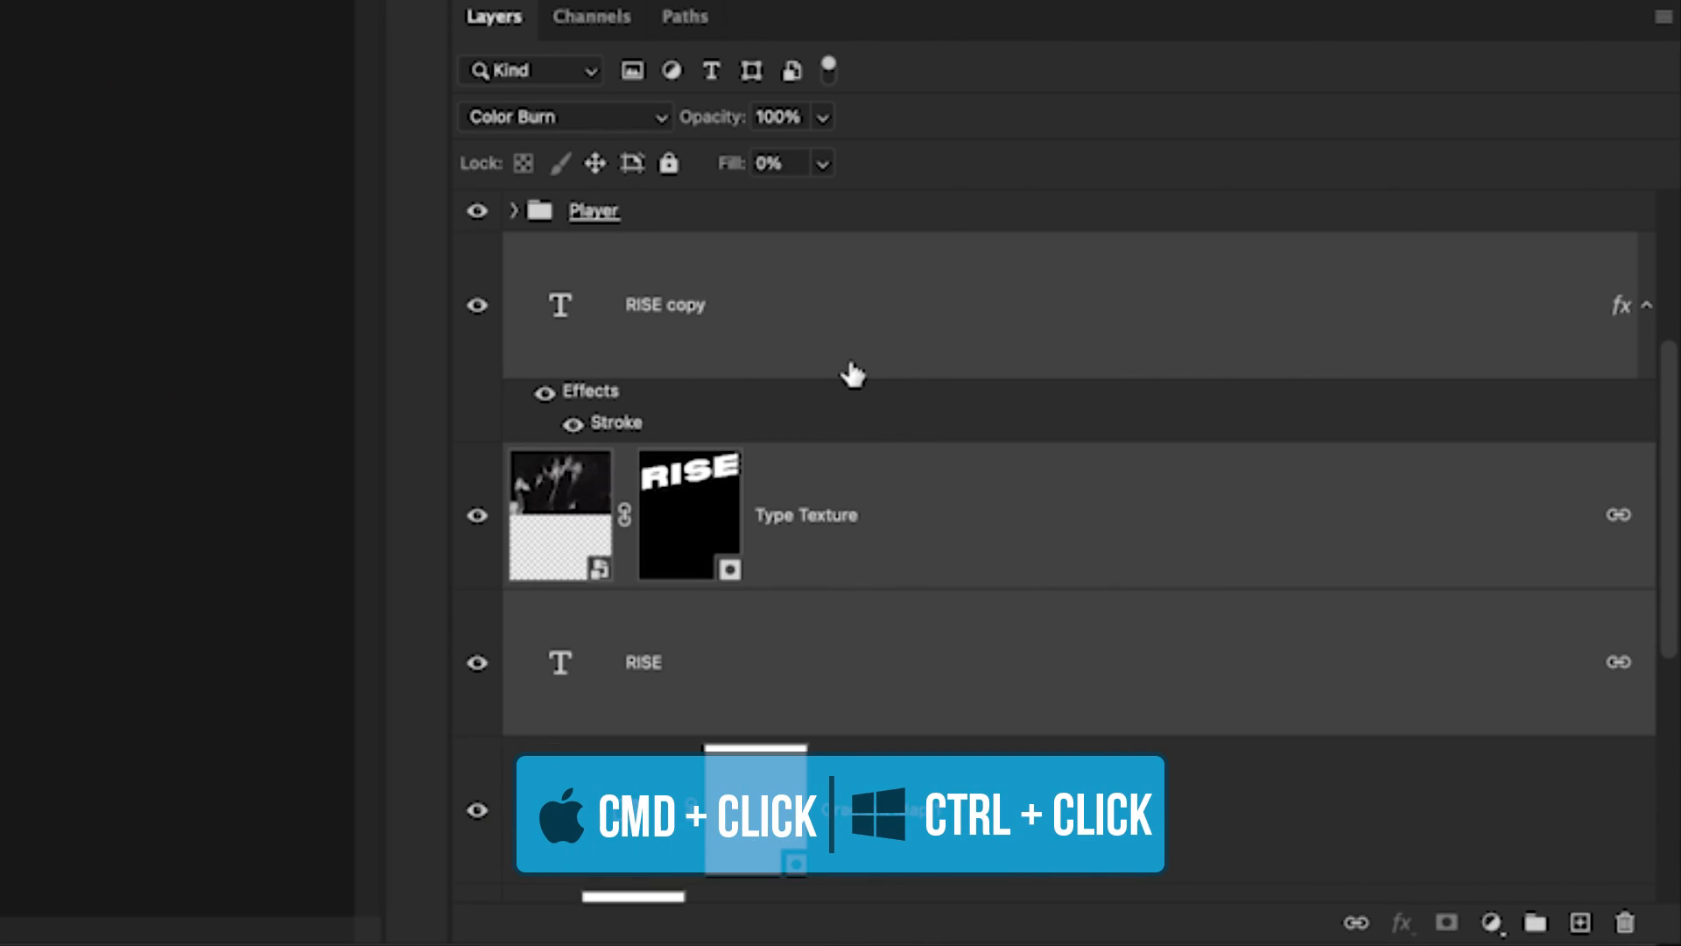
{"action": "key", "text": "ctrl+g"}
{"action": "double_click", "coordinate": [603, 254]}
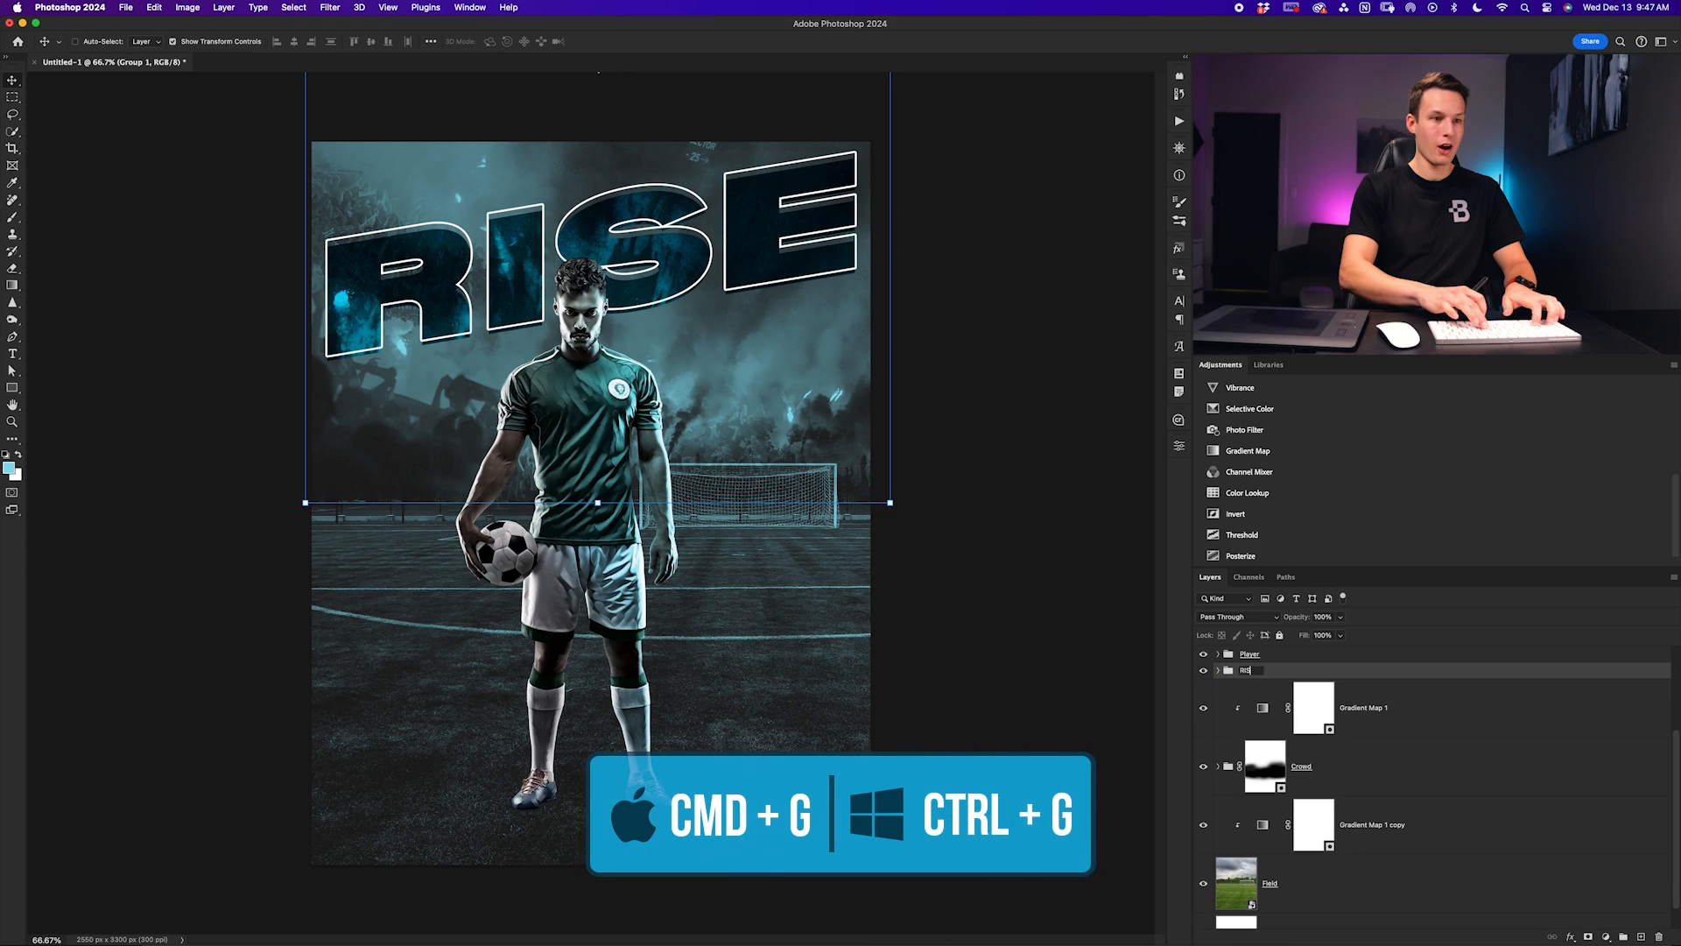
{"action": "type", "text": "RISE Text"}
{"action": "key", "text": "Return"}
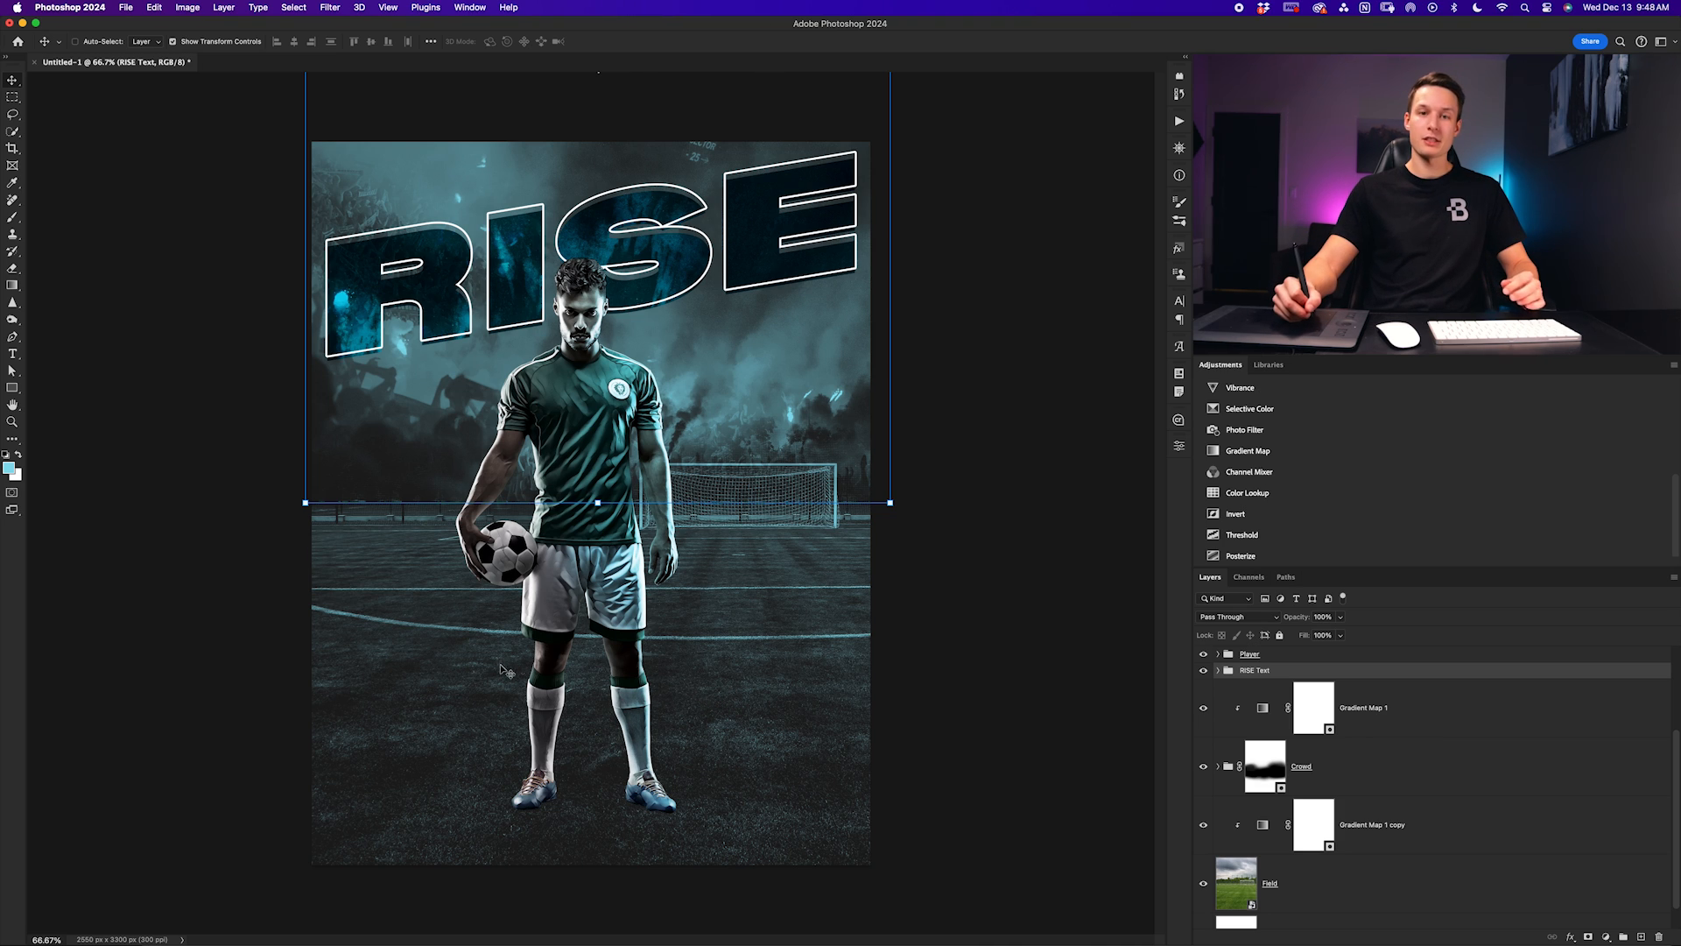
Add the text line RENEGADES VS GRIZZLIES over the field at the player's lower legs
{"action": "key", "text": "t"}
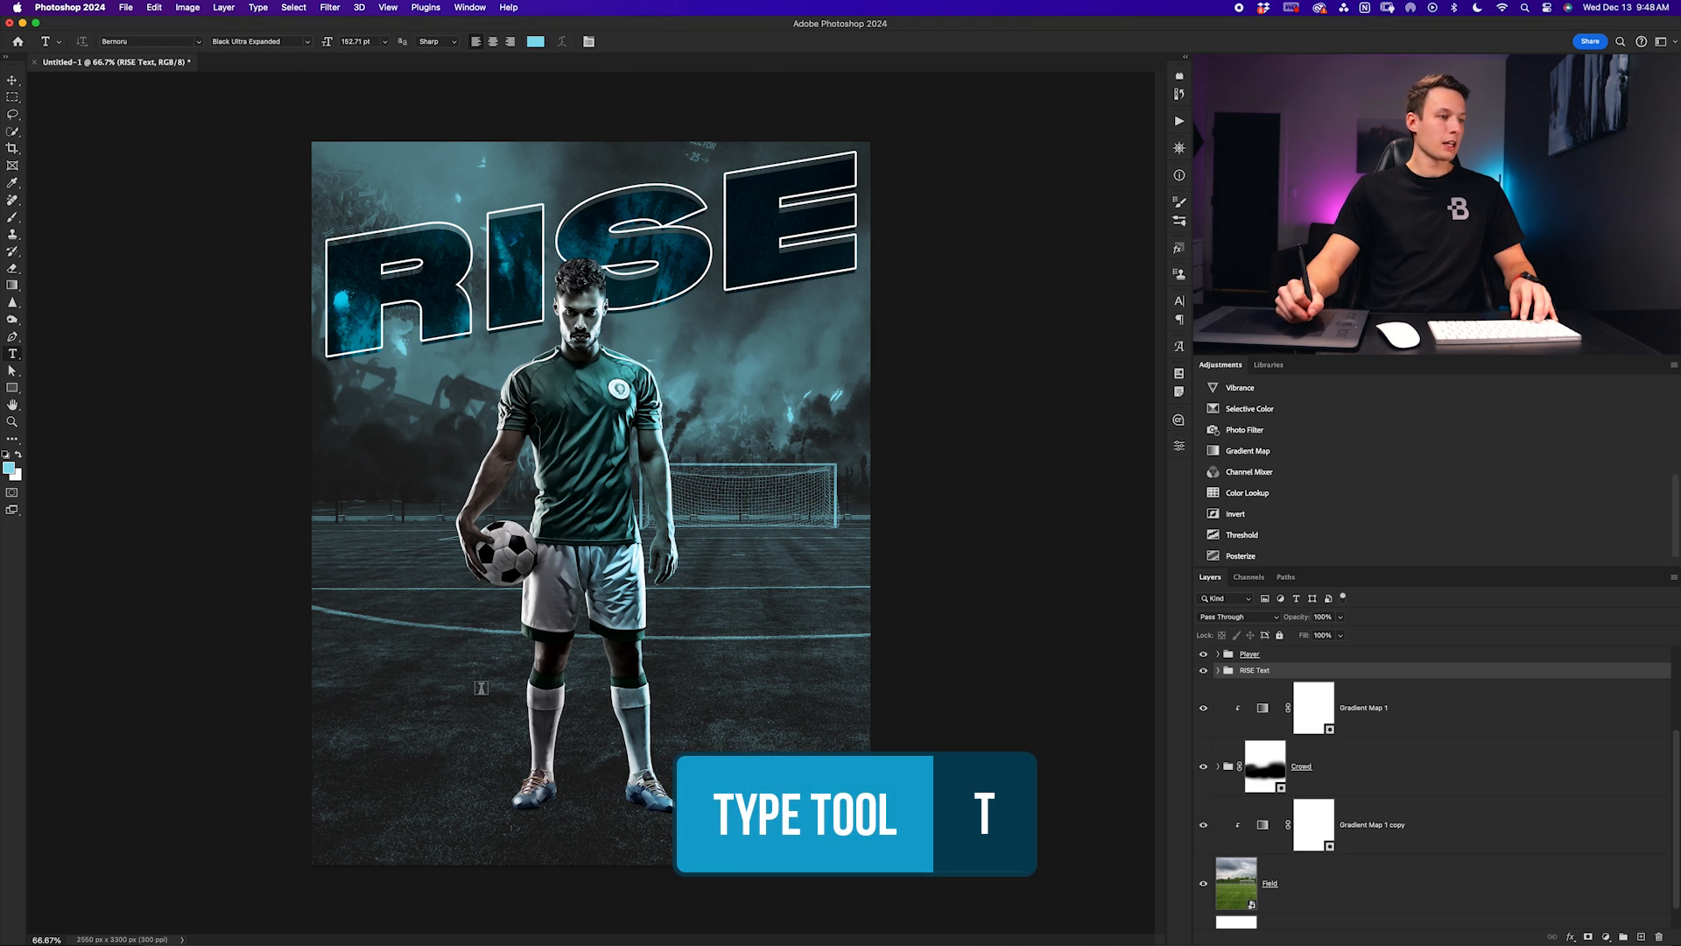
{"action": "left_click", "coordinate": [494, 684]}
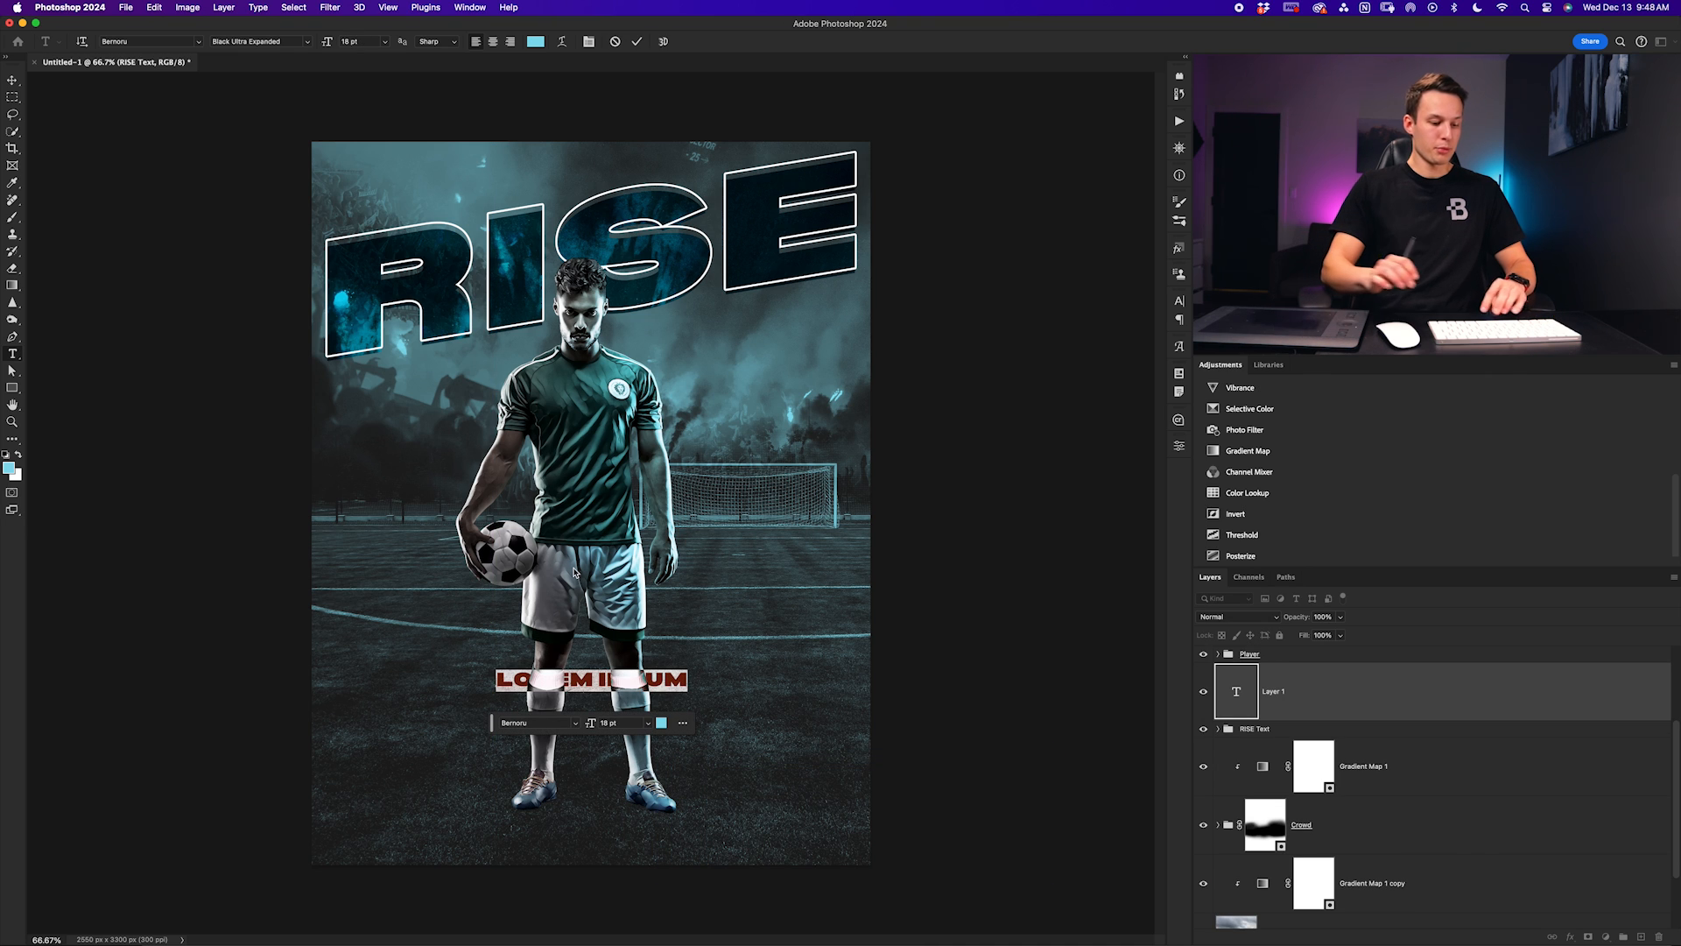
{"action": "type", "text": "RE"}
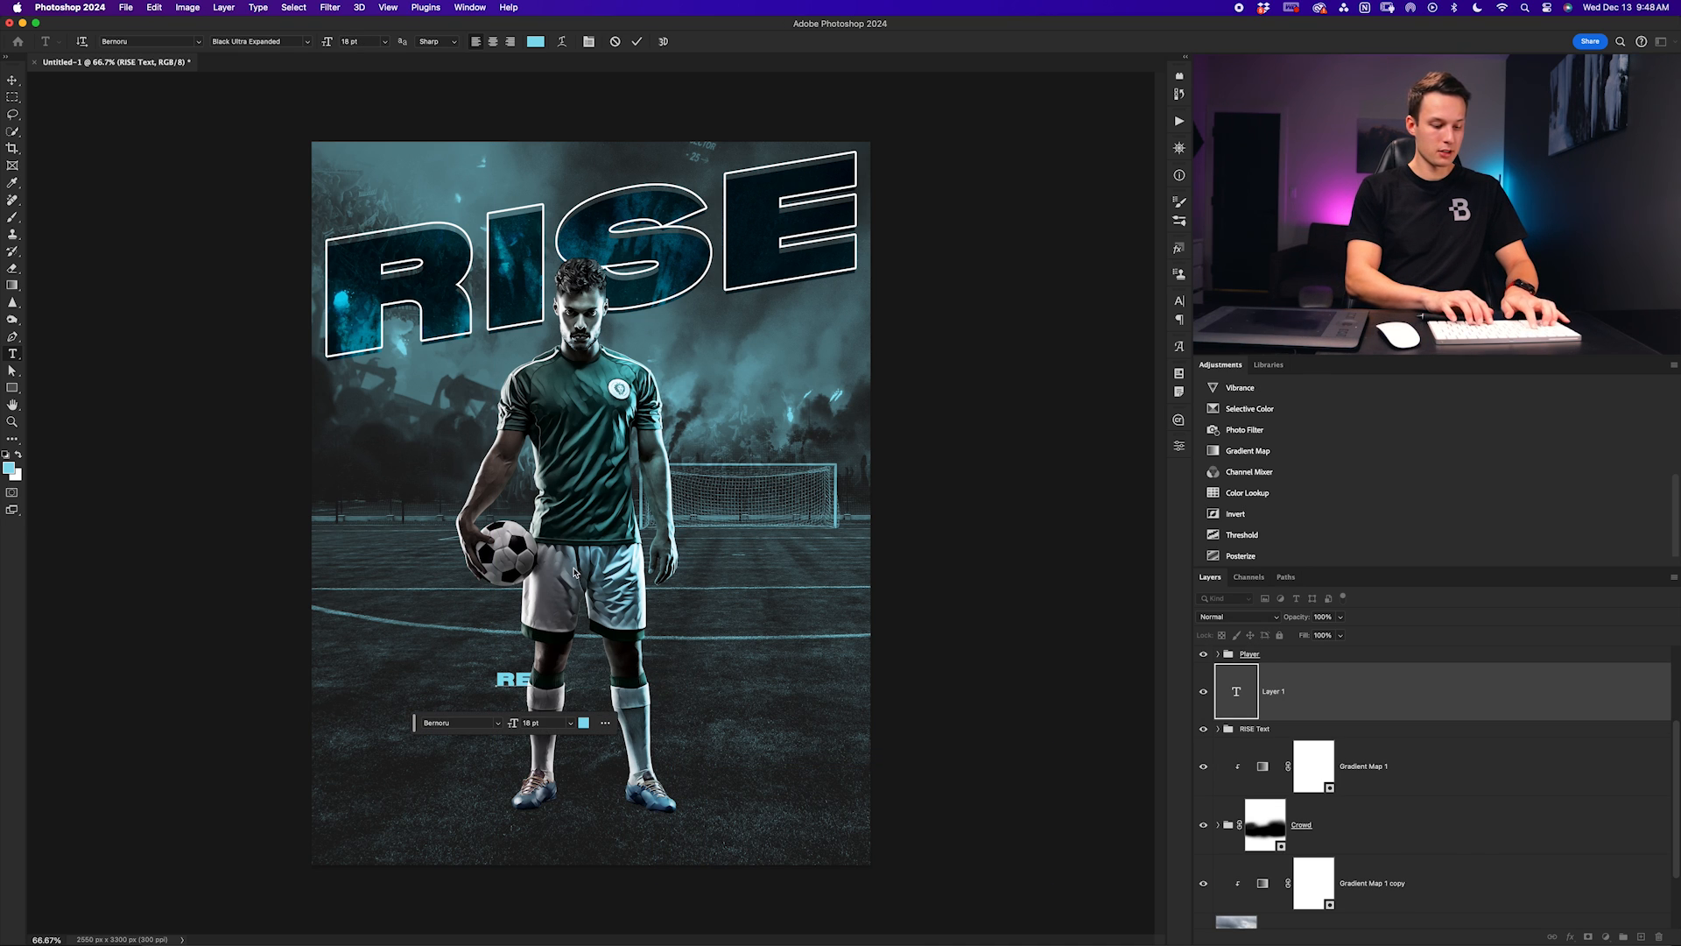
{"action": "type", "text": "NEGADES VS GRIZZLIES"}
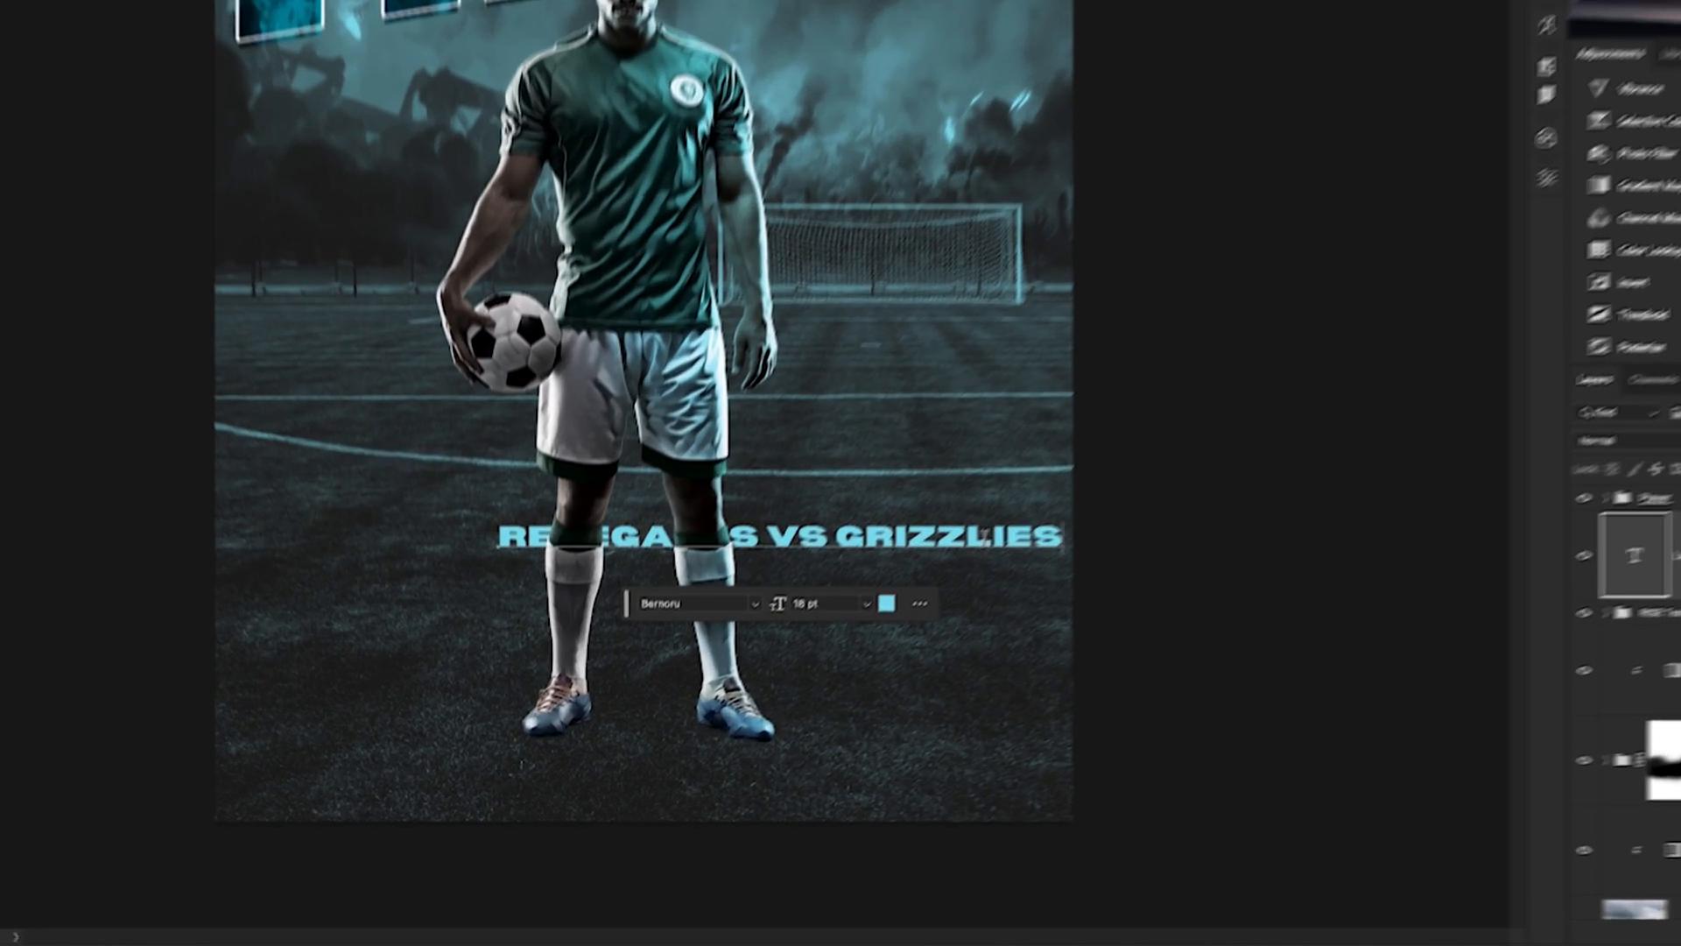
Change the color of the whole RENEGADES VS GRIZZLIES text to white
{"action": "key", "text": "super+a"}
{"action": "left_click", "coordinate": [926, 570]}
{"action": "type", "text": "ffffff"}
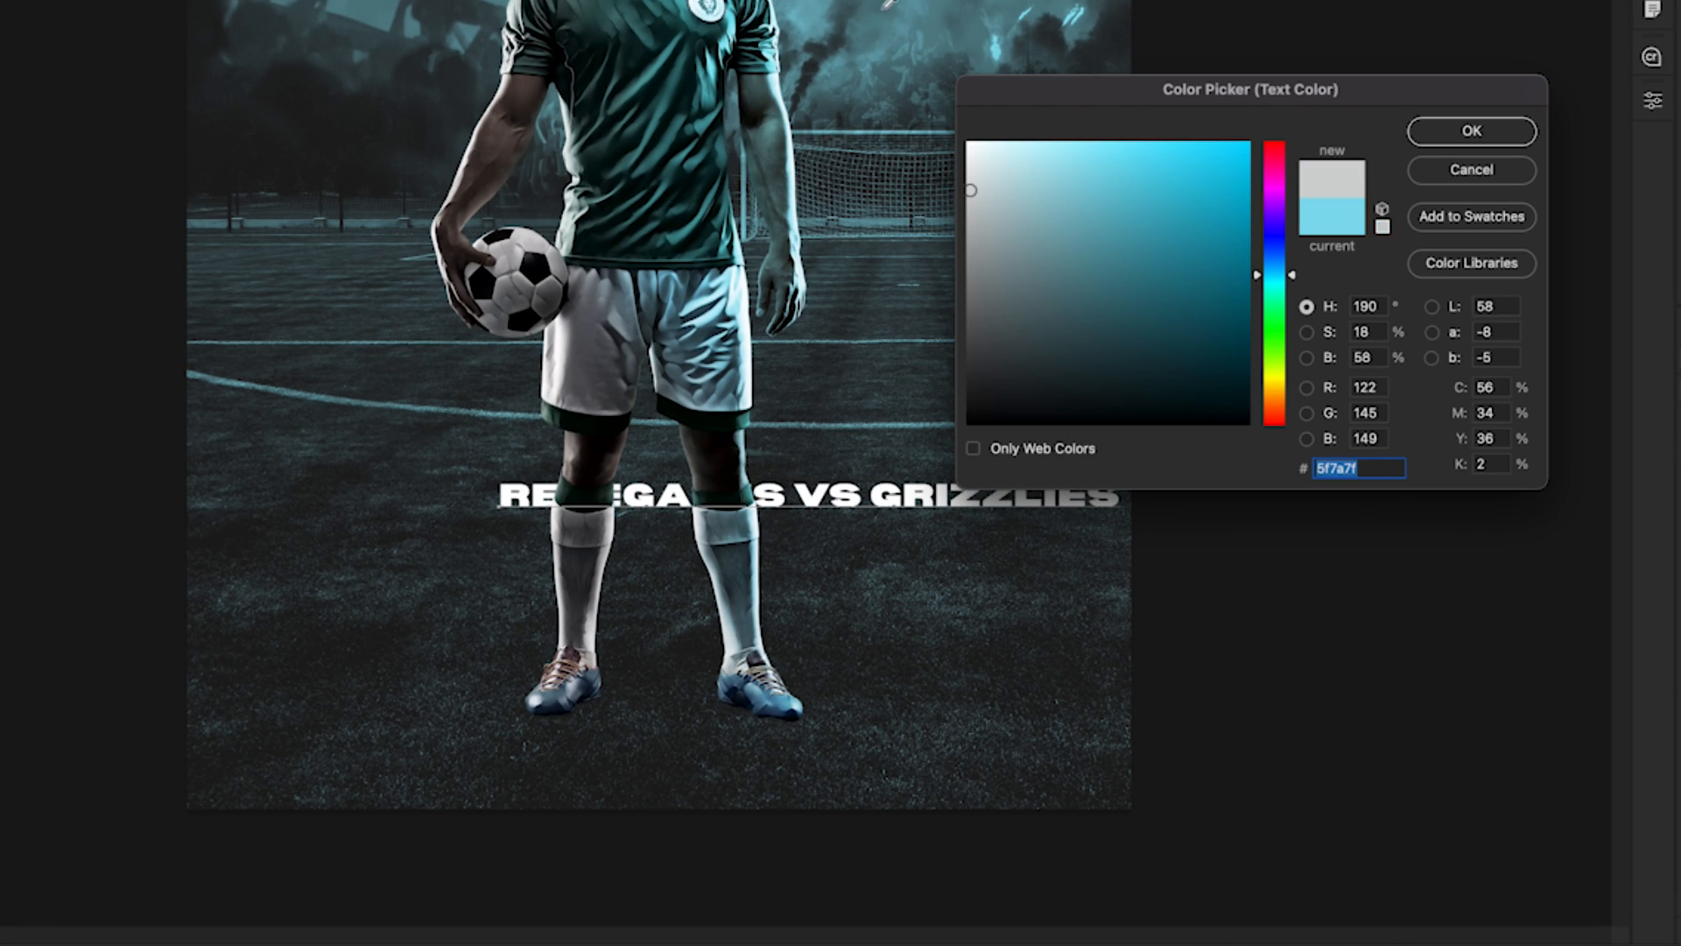
{"action": "left_click", "coordinate": [1486, 142]}
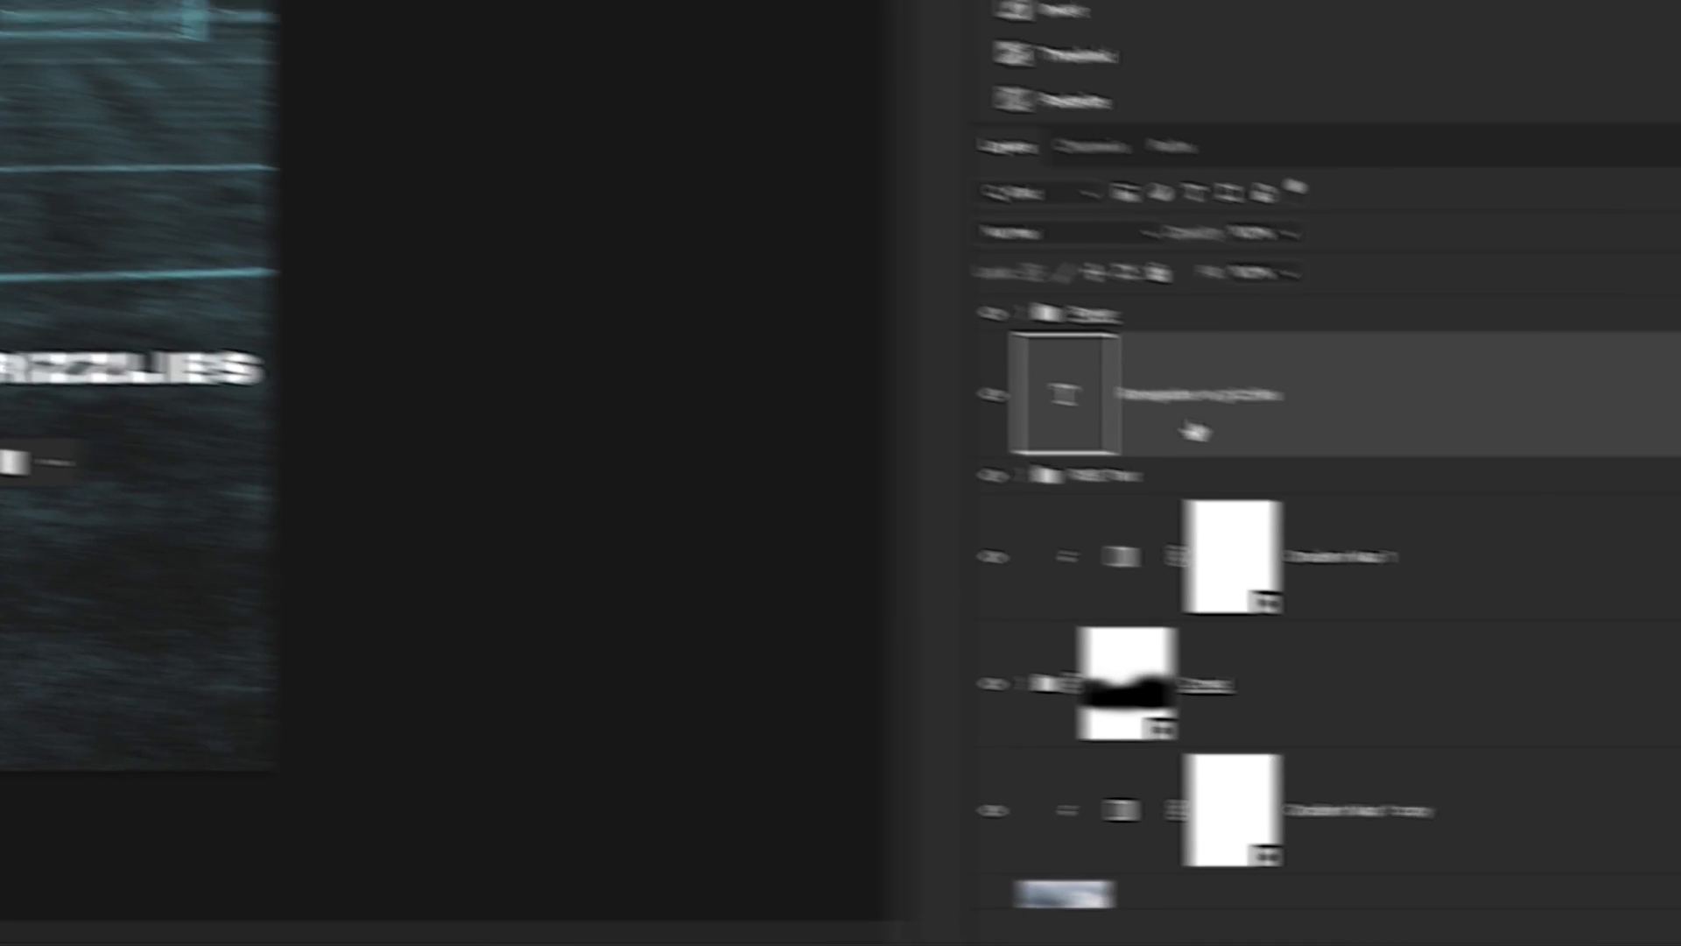
Move the RENEGADES VS GRIZZLIES layer to the top of the stack, and enlarge the text to about 135% centered across the player's shins
{"action": "left_click_drag", "start_coordinate": [721, 274], "coordinate": [701, 198]}
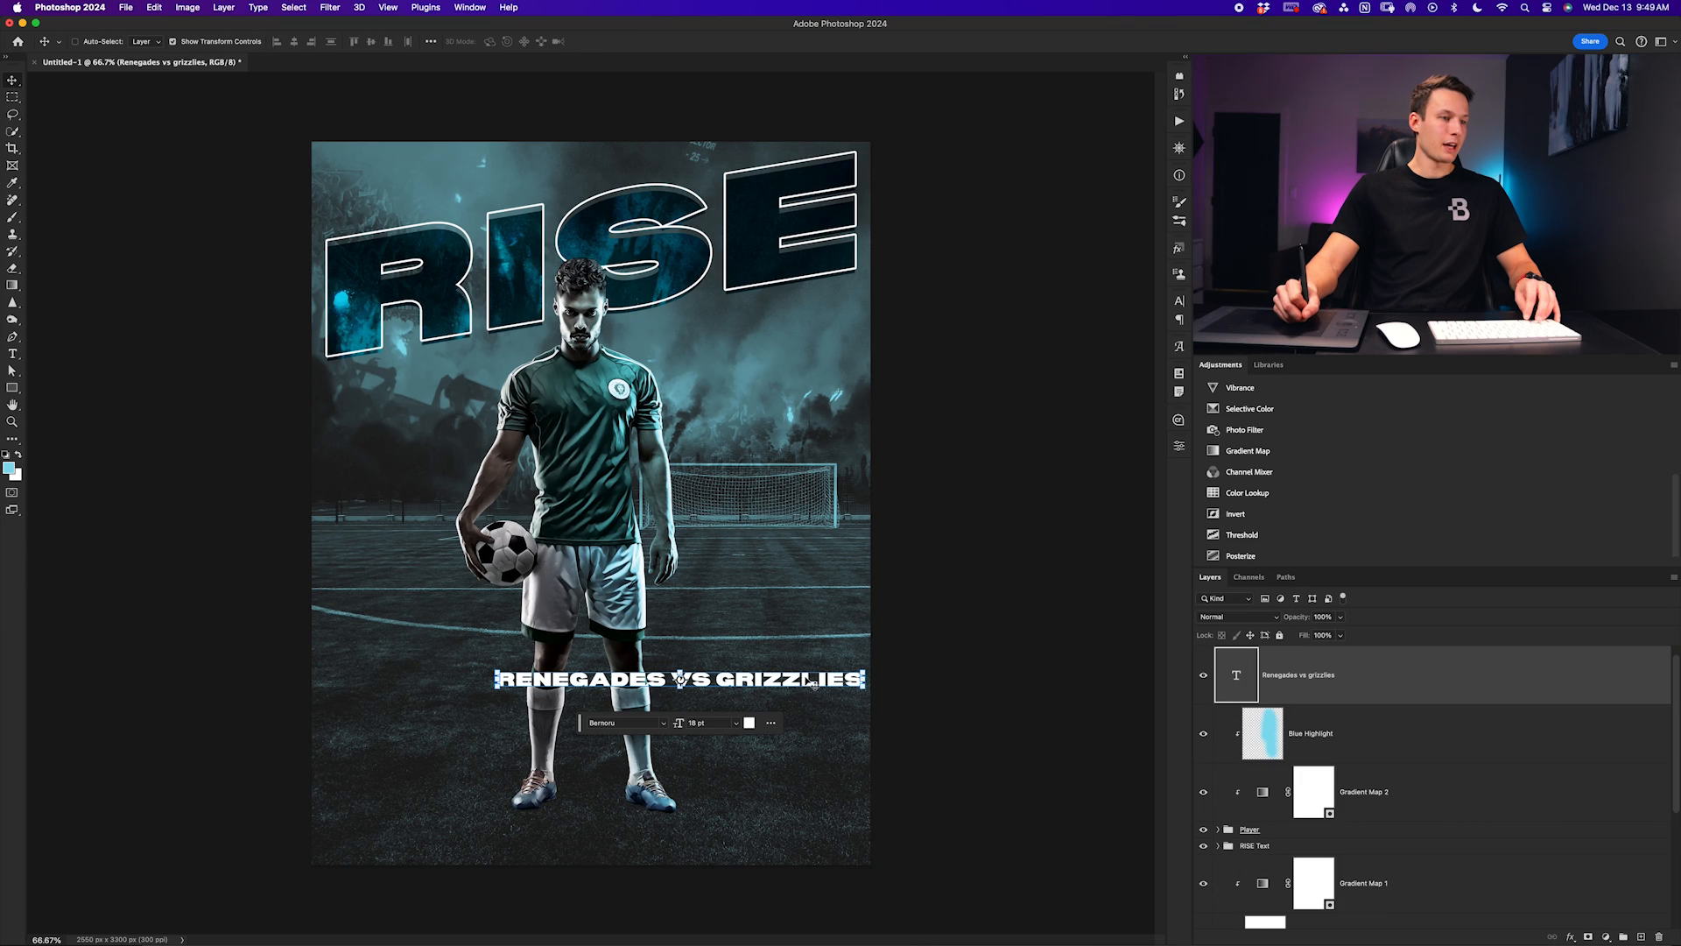
{"action": "left_click_drag", "start_coordinate": [810, 682], "coordinate": [764, 734]}
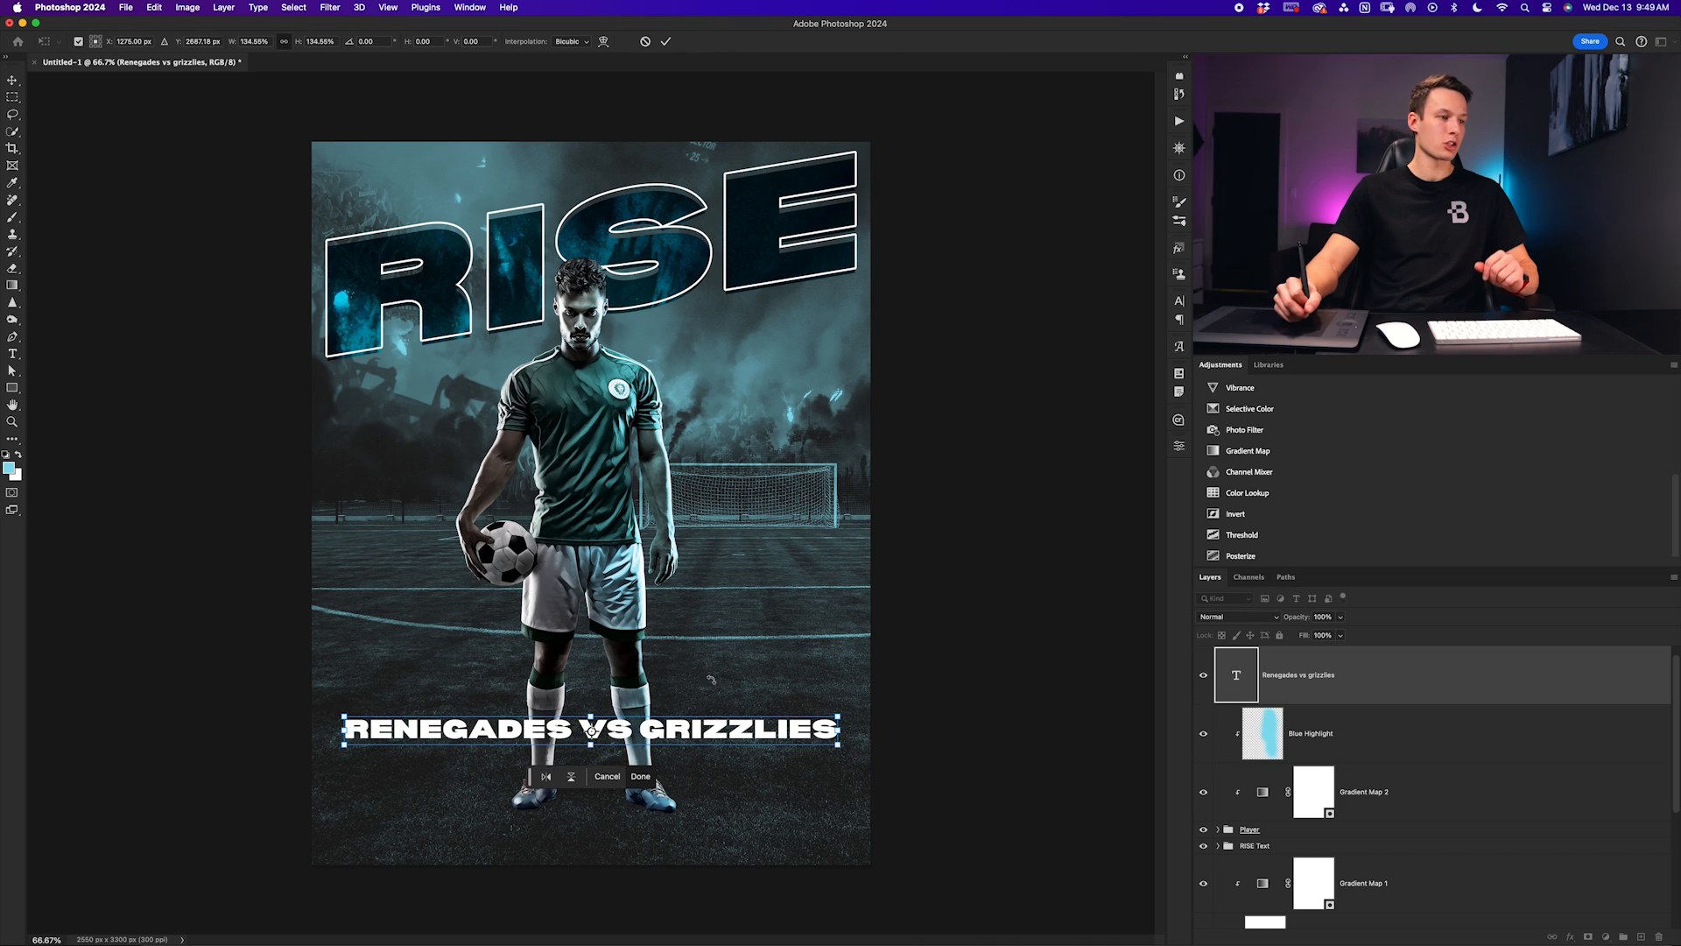
{"action": "left_click", "coordinate": [665, 42]}
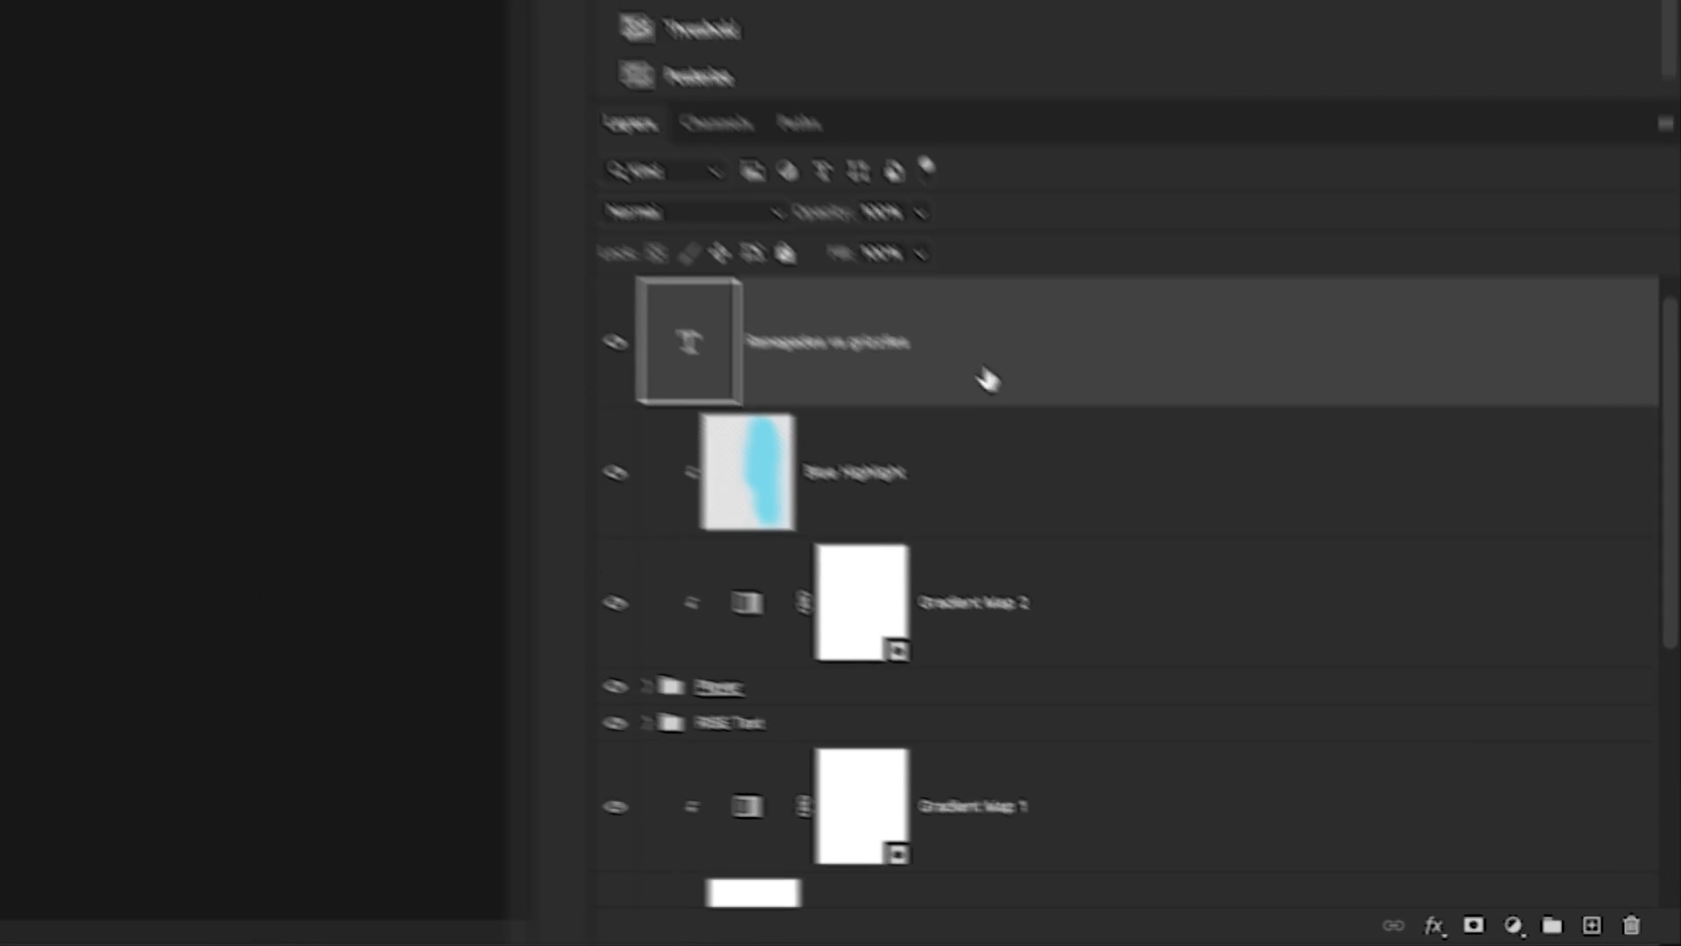
Blend the matchup text into the darker areas beneath it by raising and splitting the black Underlying Layer slider in Blend If
{"action": "double_click", "coordinate": [1023, 378]}
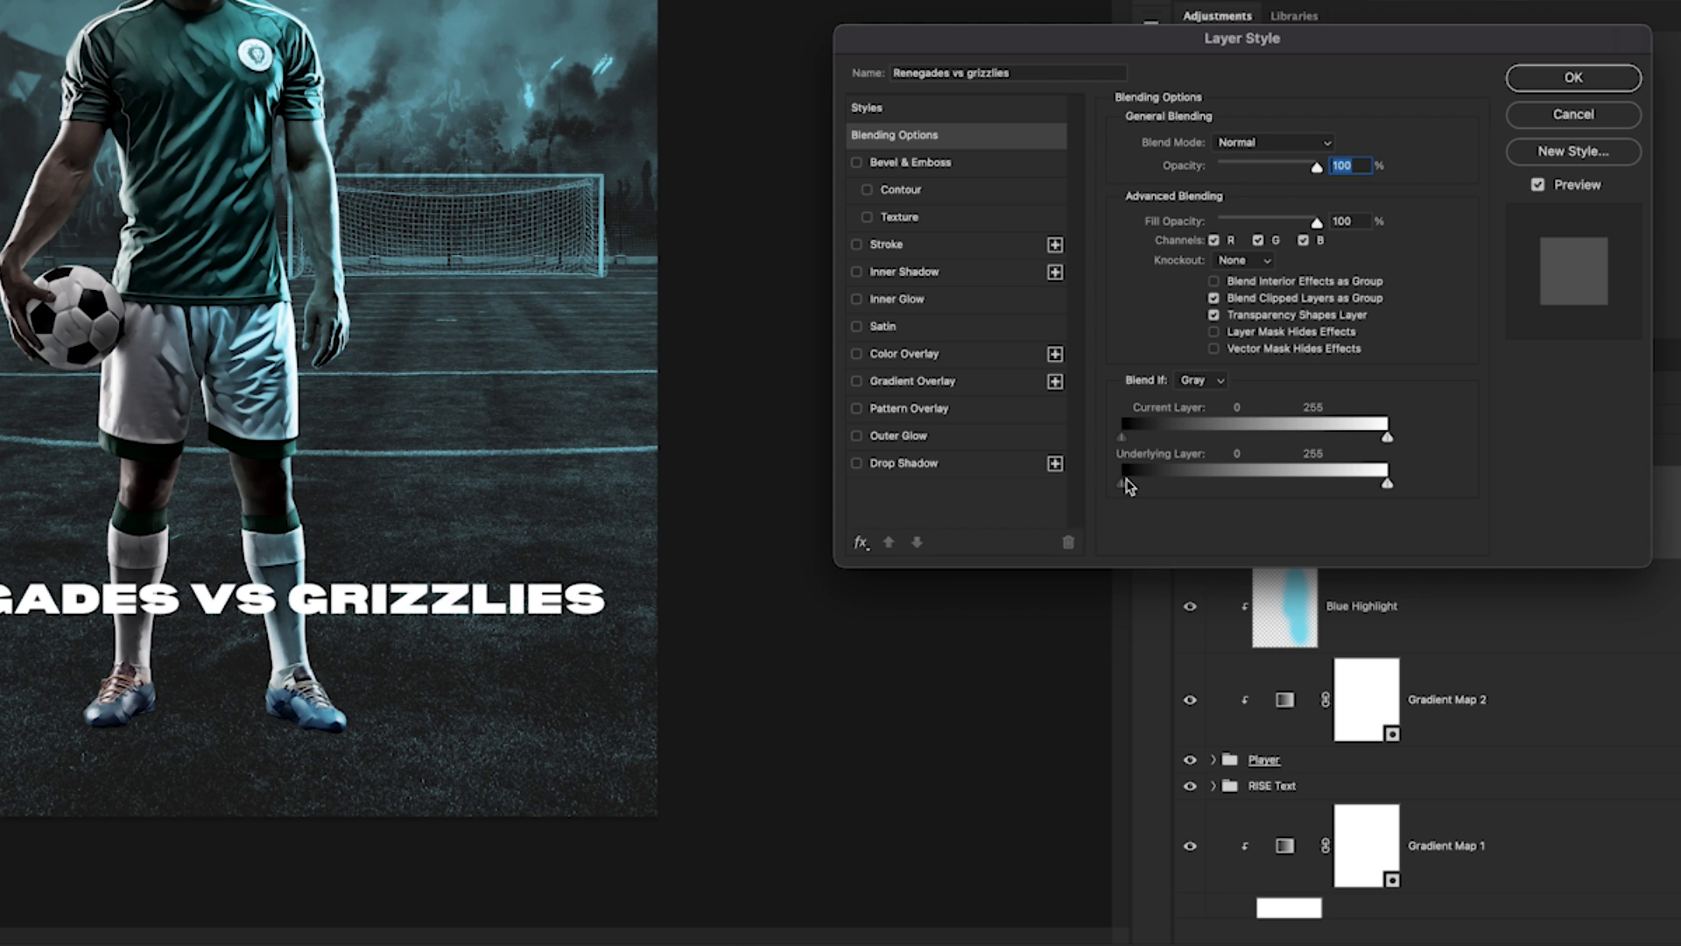
{"action": "left_click_drag", "start_coordinate": [1151, 490], "coordinate": [1149, 488]}
{"action": "key", "text": "alt"}
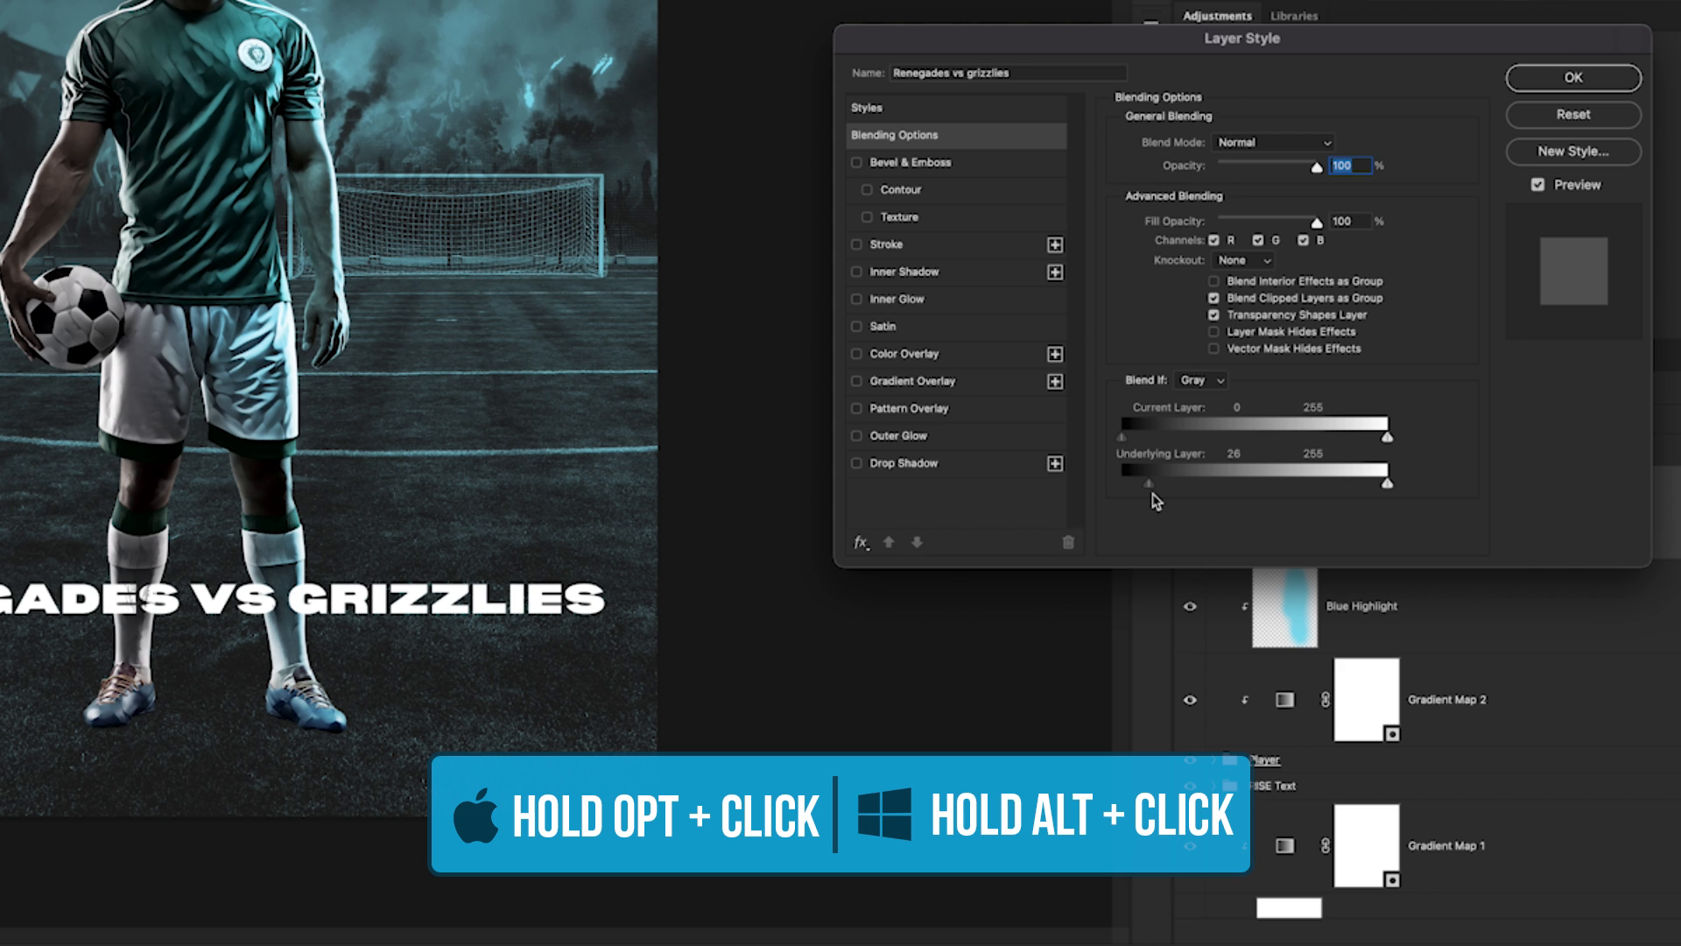
{"action": "left_click_drag", "start_coordinate": [1153, 487], "coordinate": [1155, 488]}
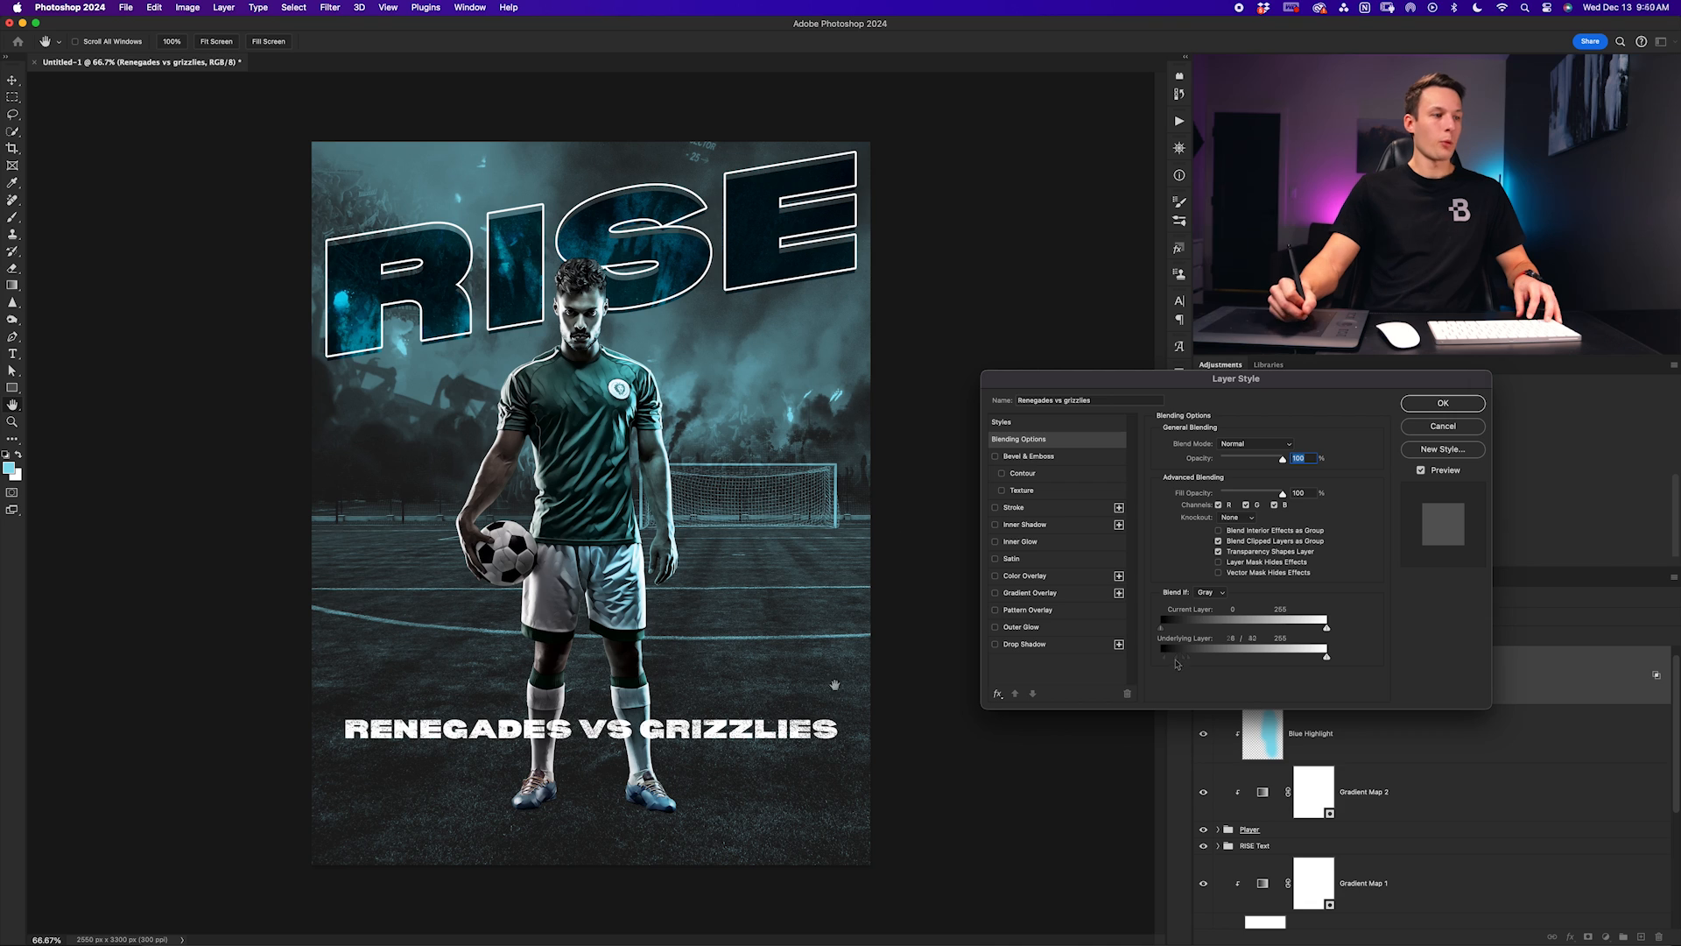
{"action": "left_click", "coordinate": [1459, 406]}
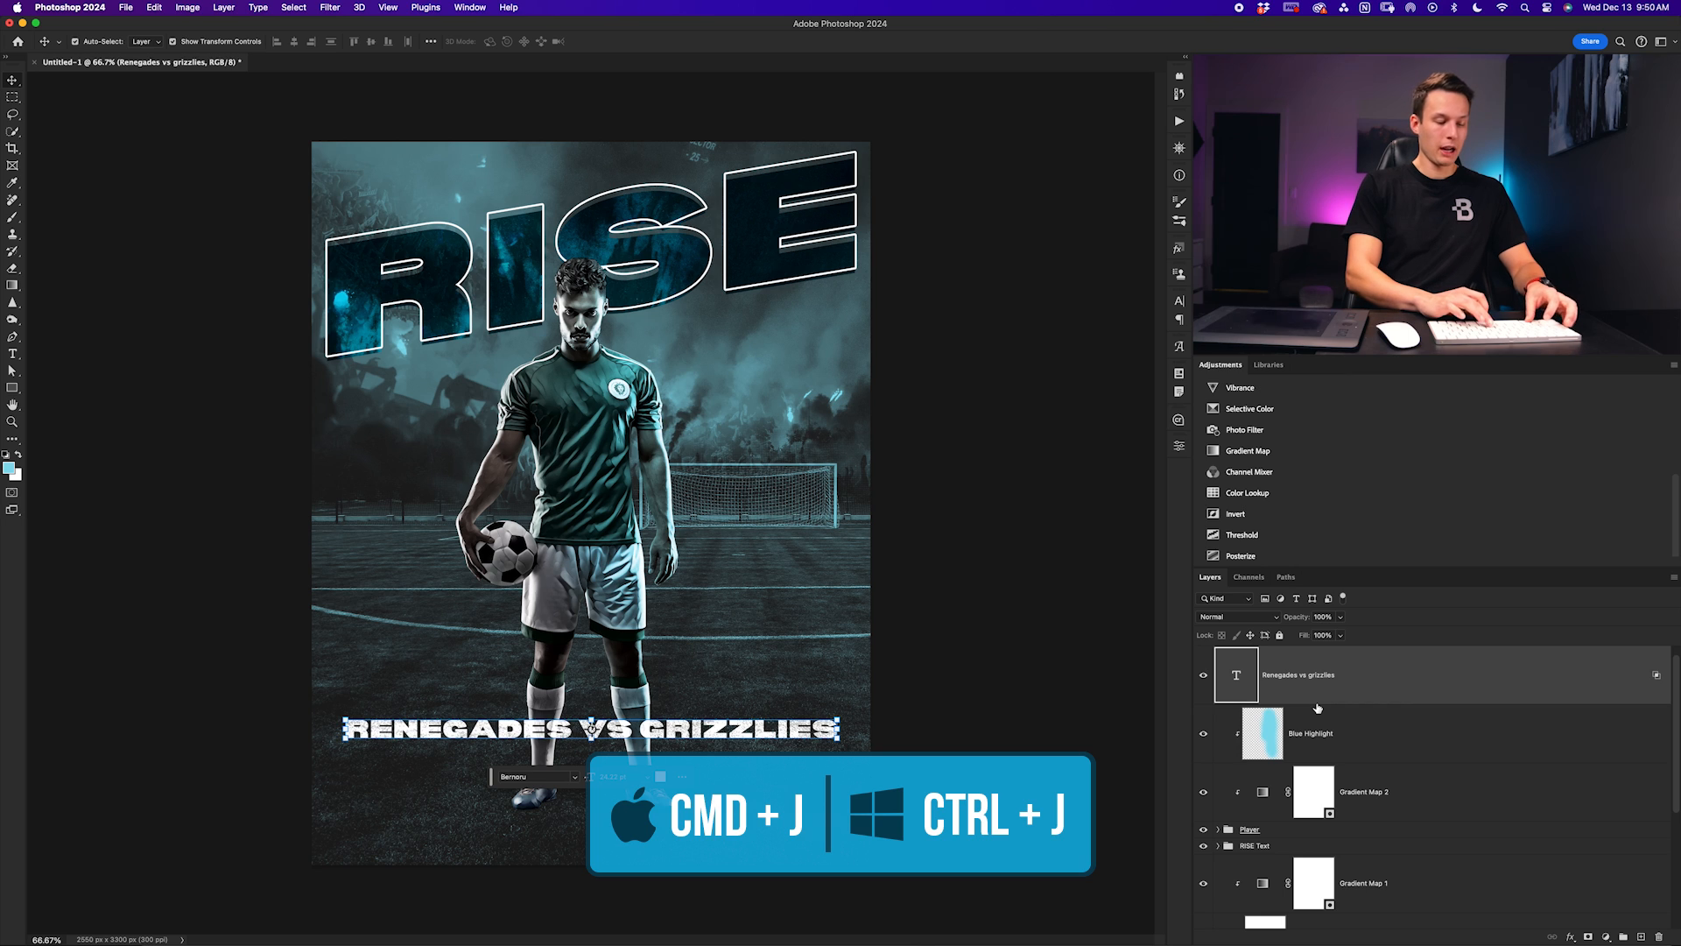
Duplicate the RENEGADES VS GRIZZLIES text layer and set the copy's fill to 0%
{"action": "key", "text": "super+j"}
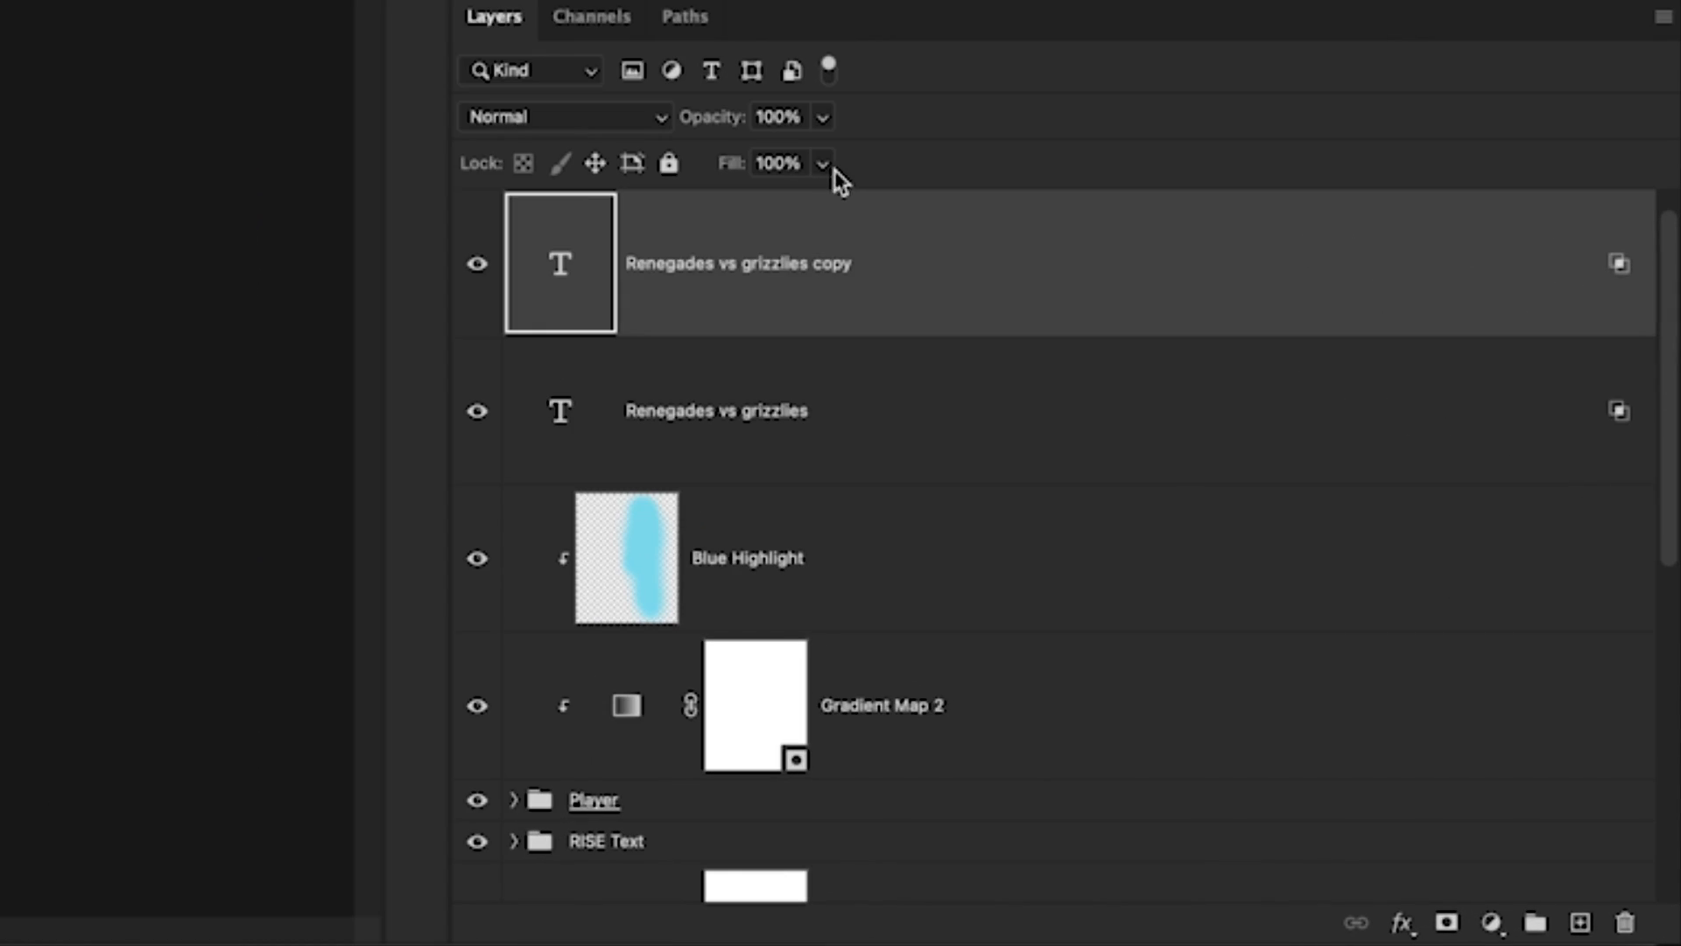
{"action": "left_click", "coordinate": [823, 165]}
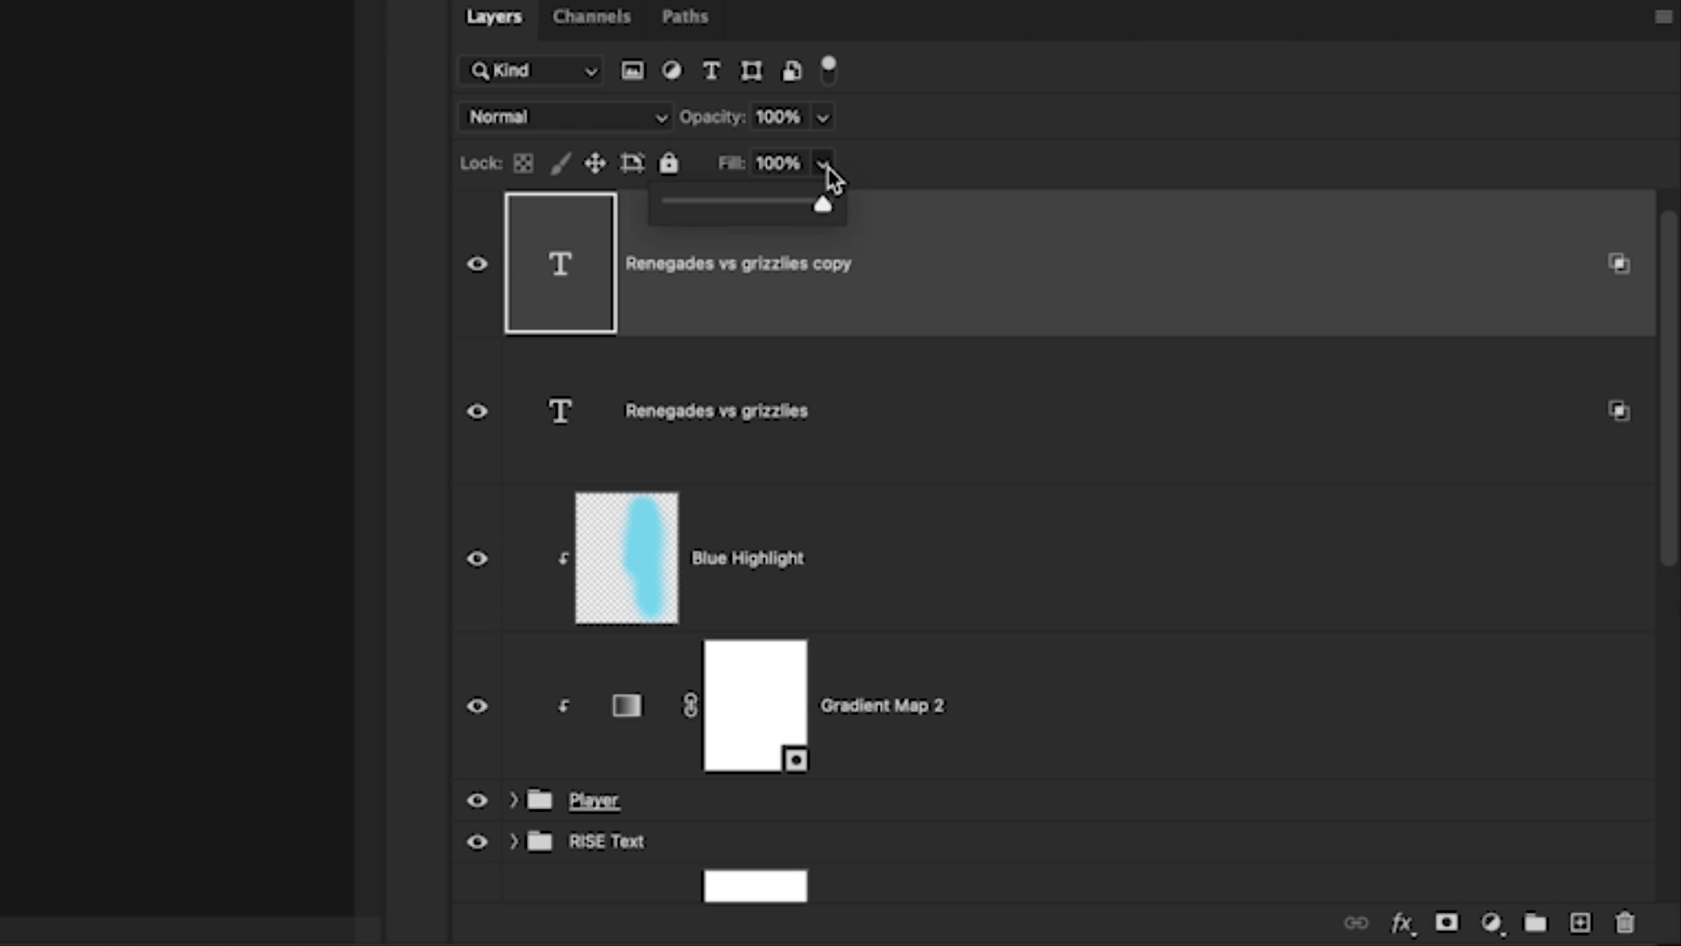
{"action": "left_click_drag", "start_coordinate": [821, 207], "coordinate": [613, 229]}
Add a 2 px outside stroke in teal blue to the duplicated matchup text layer
{"action": "double_click", "coordinate": [1002, 285]}
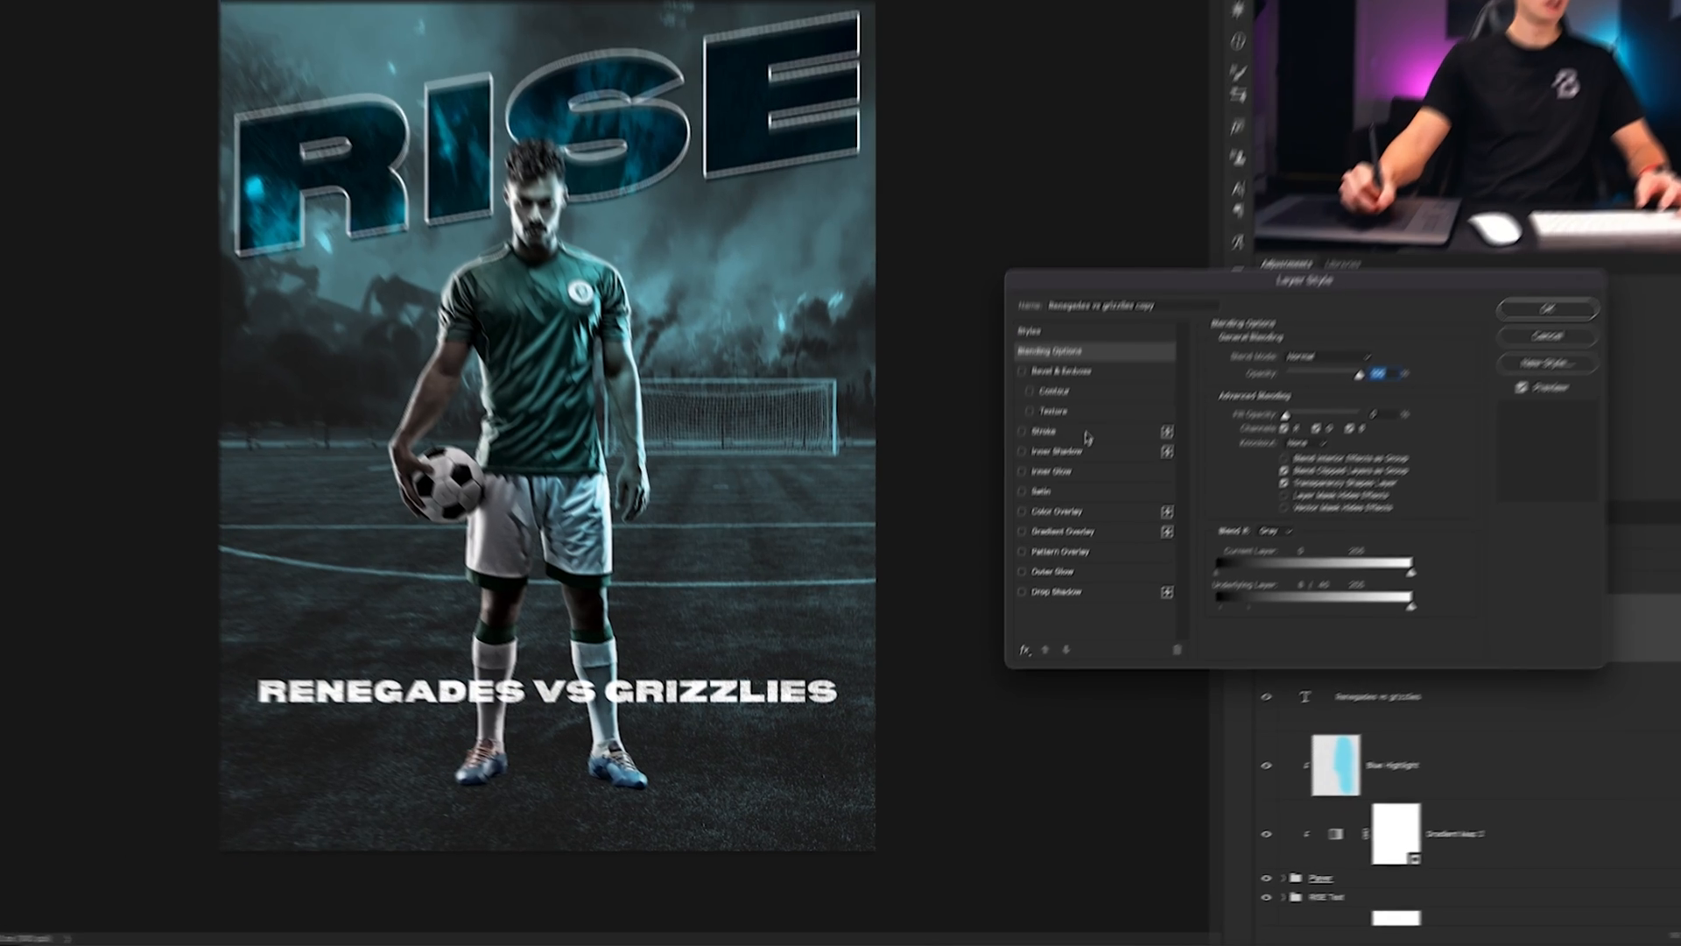
{"action": "left_click", "coordinate": [1050, 507]}
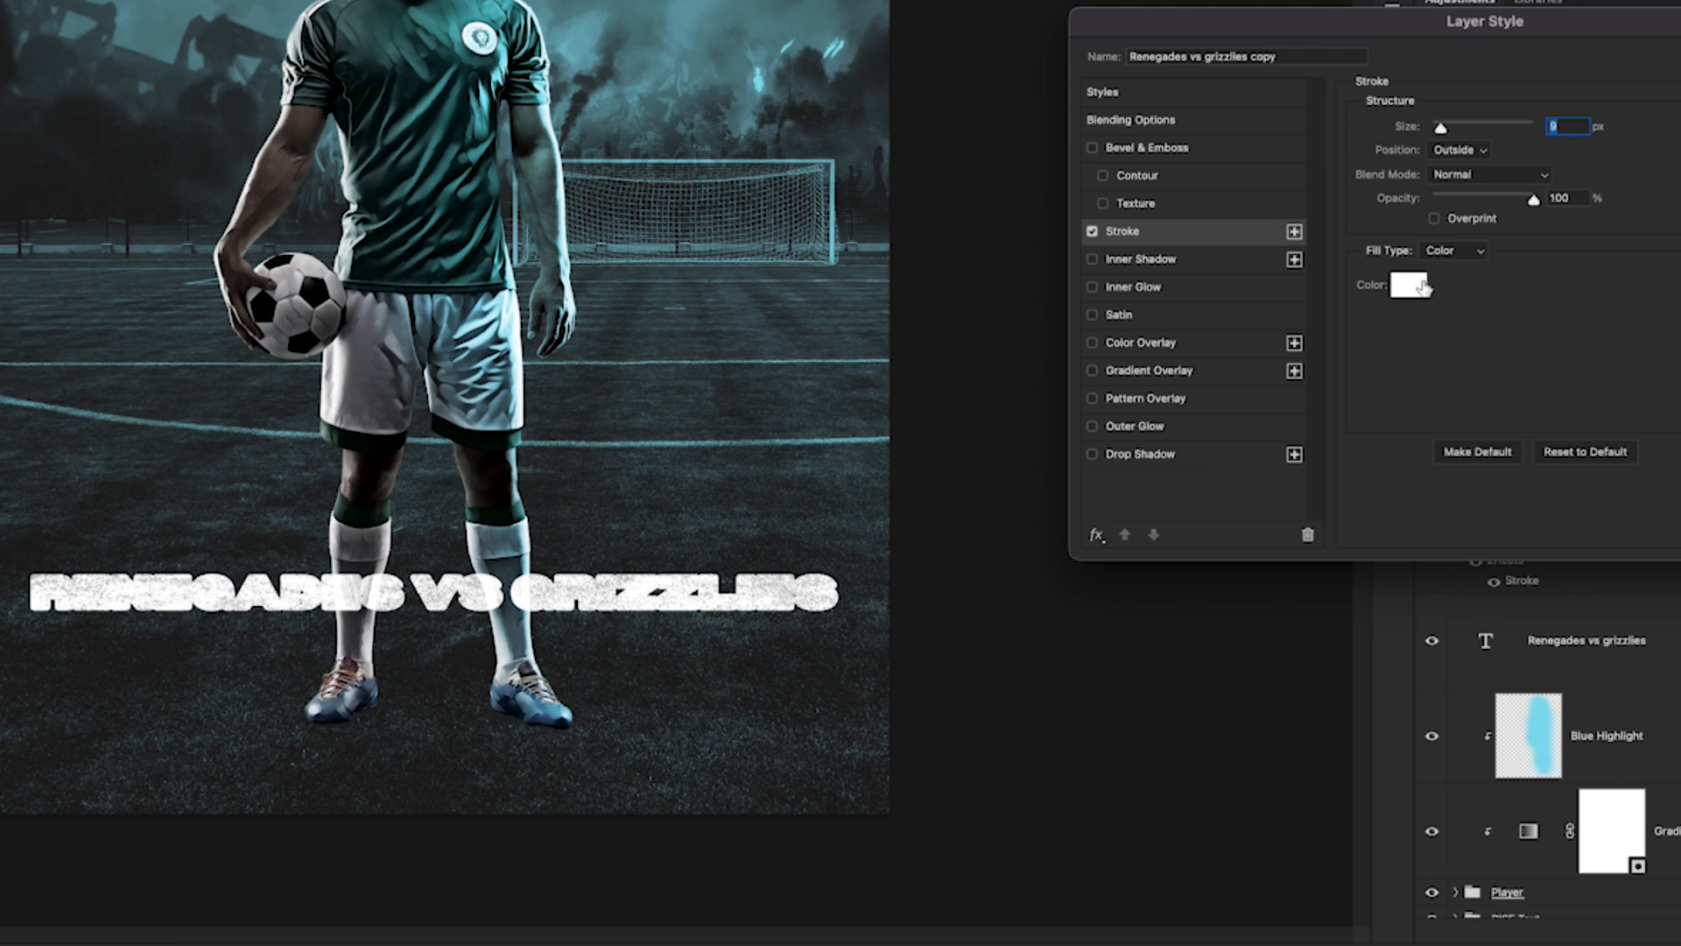
{"action": "left_click", "coordinate": [1410, 285]}
{"action": "key", "text": "super+v"}
{"action": "left_click", "coordinate": [1249, 159]}
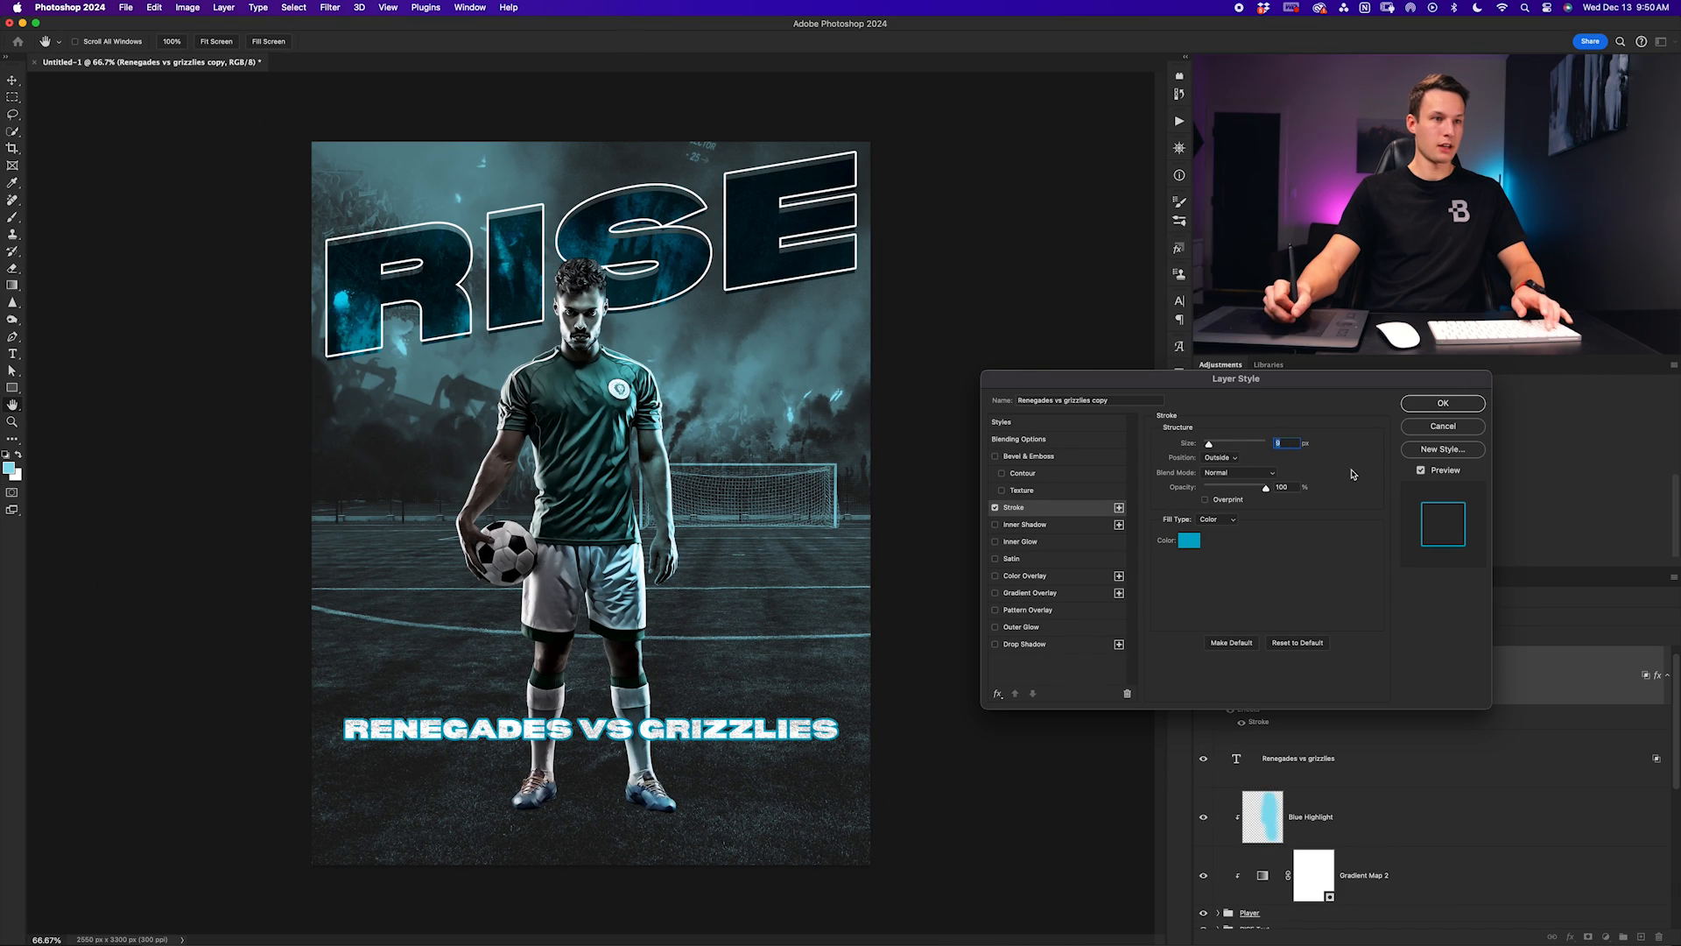
{"action": "type", "text": "2"}
{"action": "key", "text": "Return"}
Offset the outlined copy slightly down and to the right of the original matchup text
{"action": "key", "text": "v"}
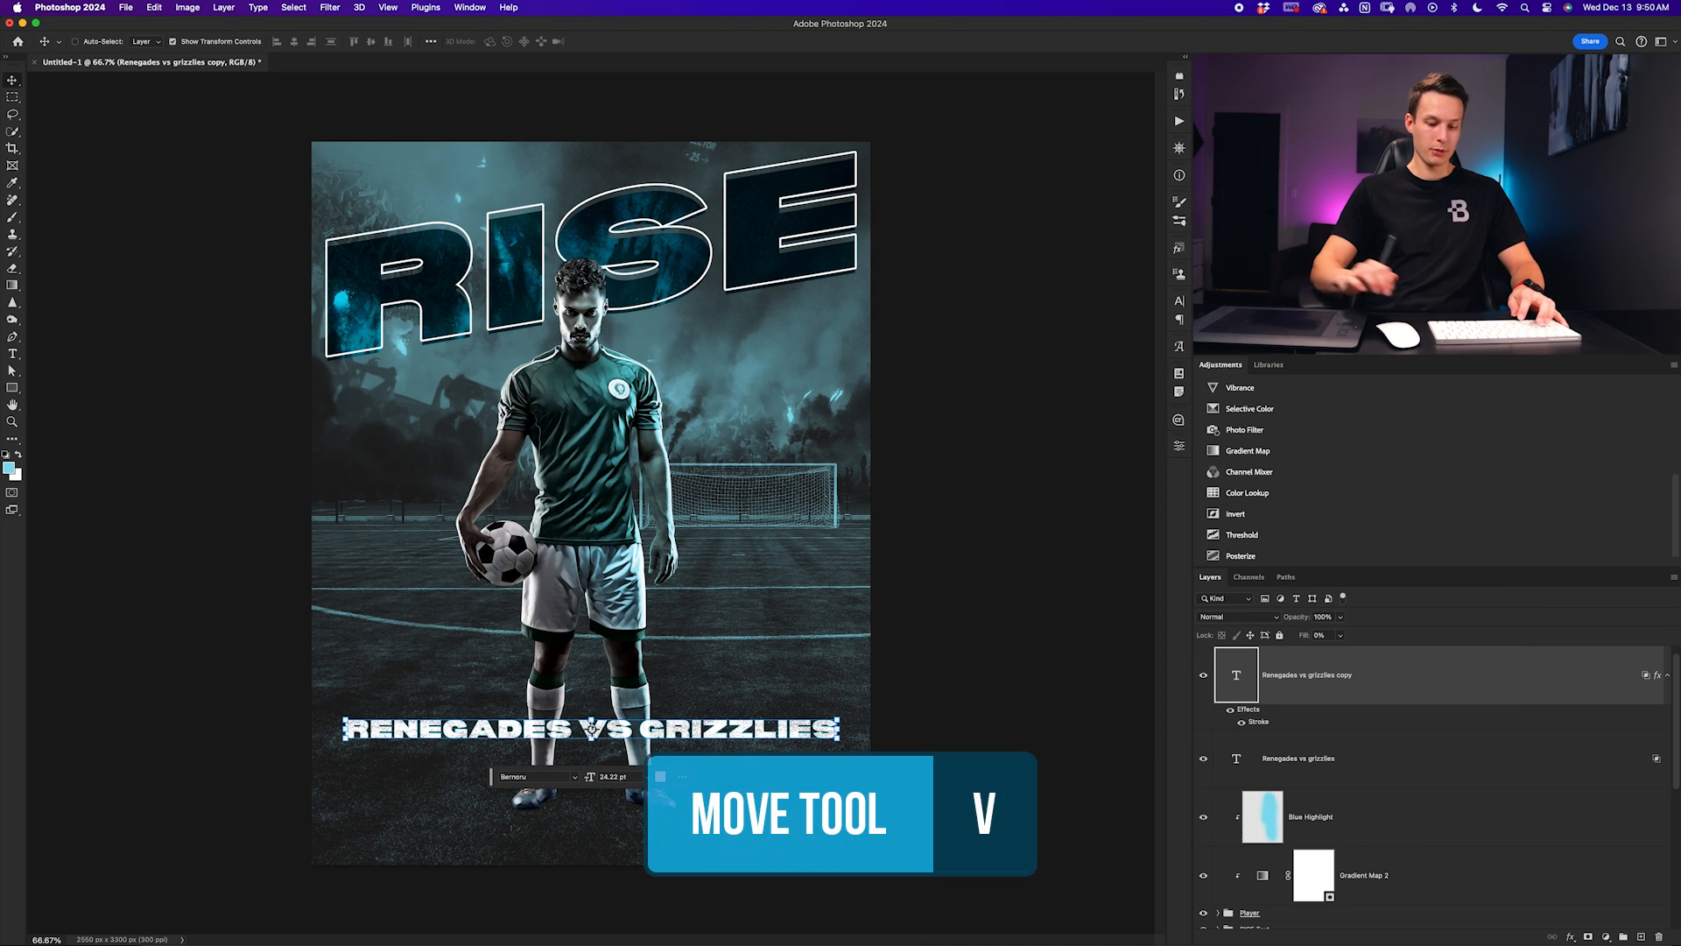
{"action": "left_click_drag", "start_coordinate": [765, 625], "coordinate": [772, 632]}
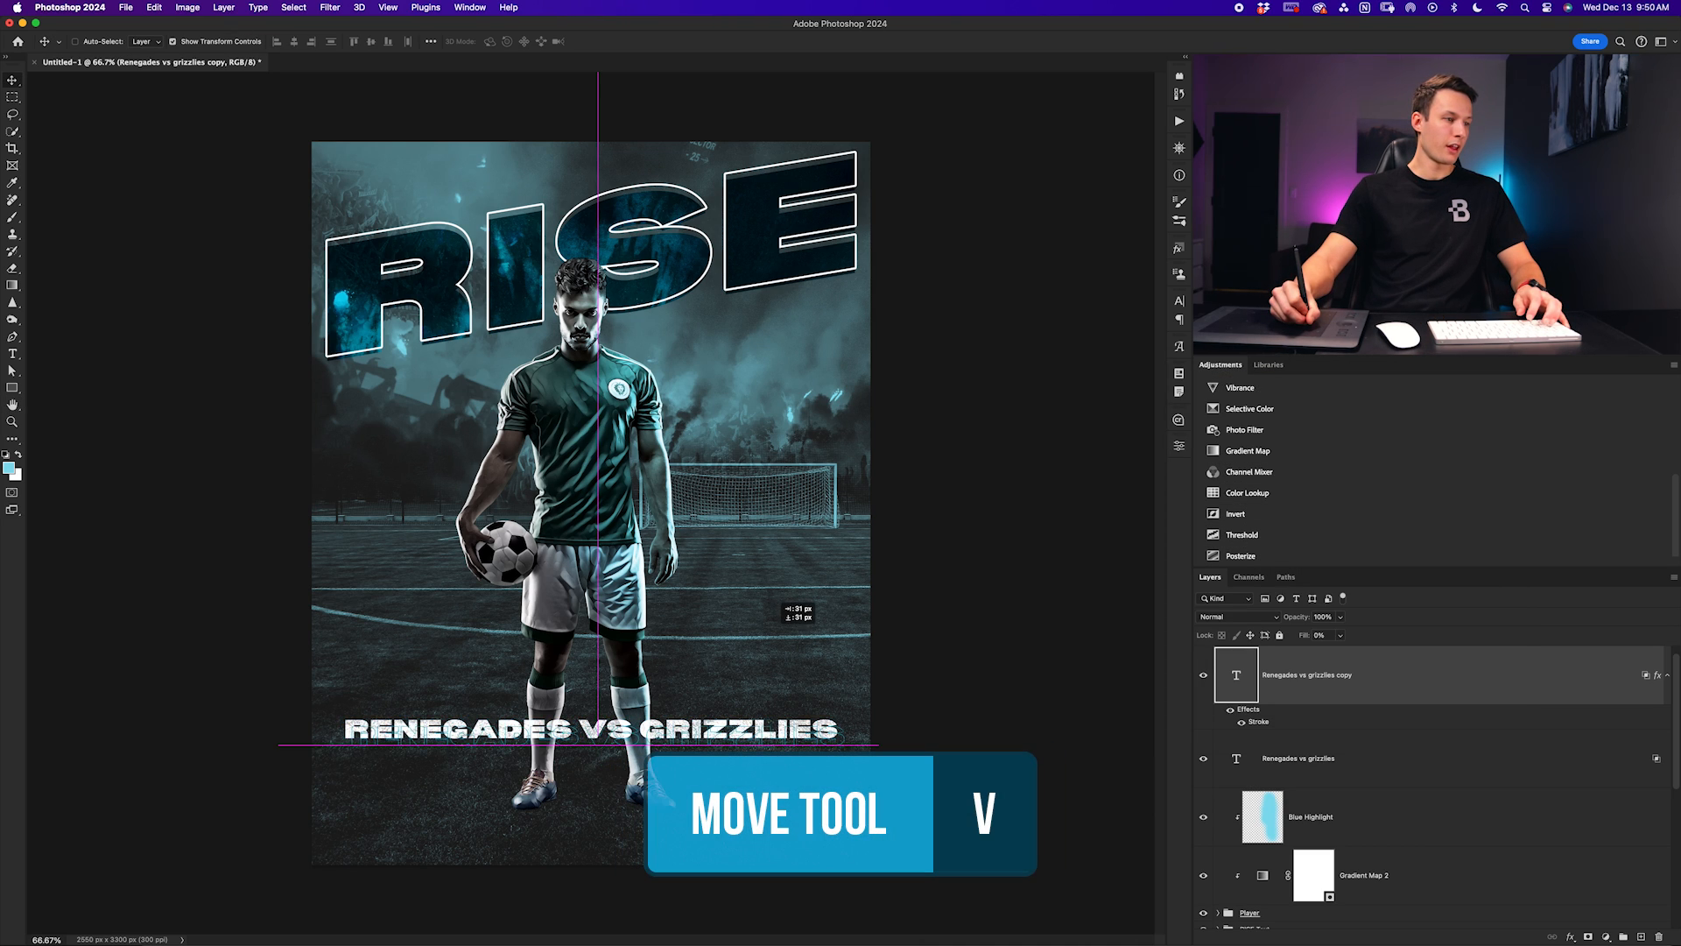
{"action": "double_click", "coordinate": [598, 732]}
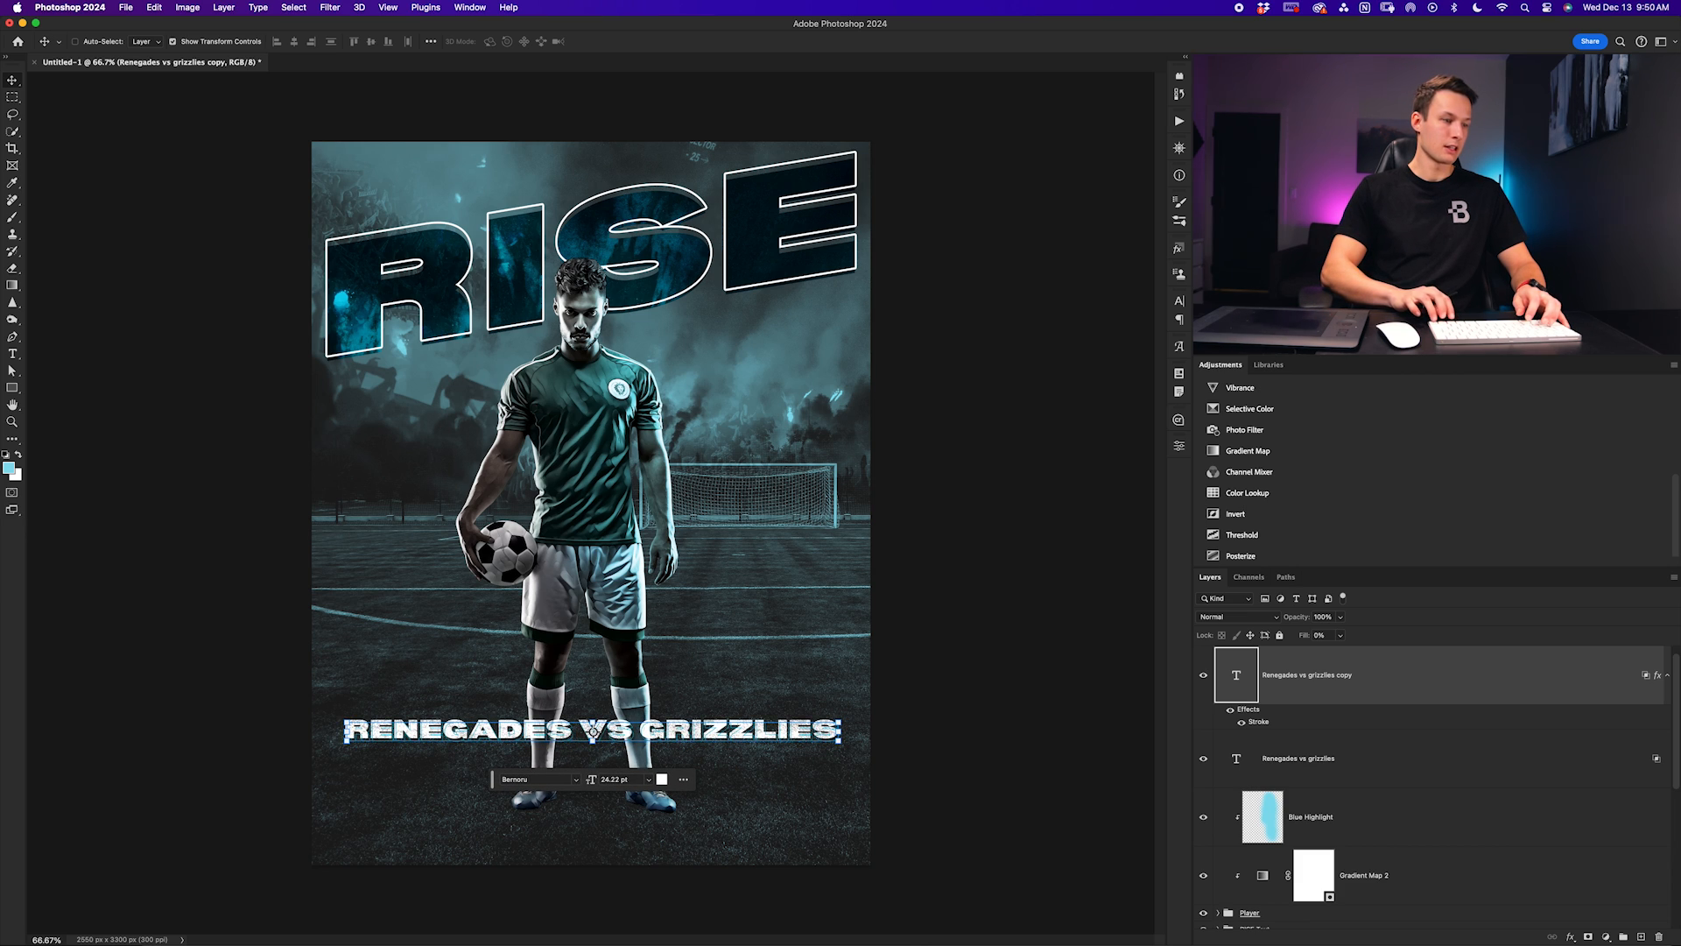
{"action": "key", "text": "b"}
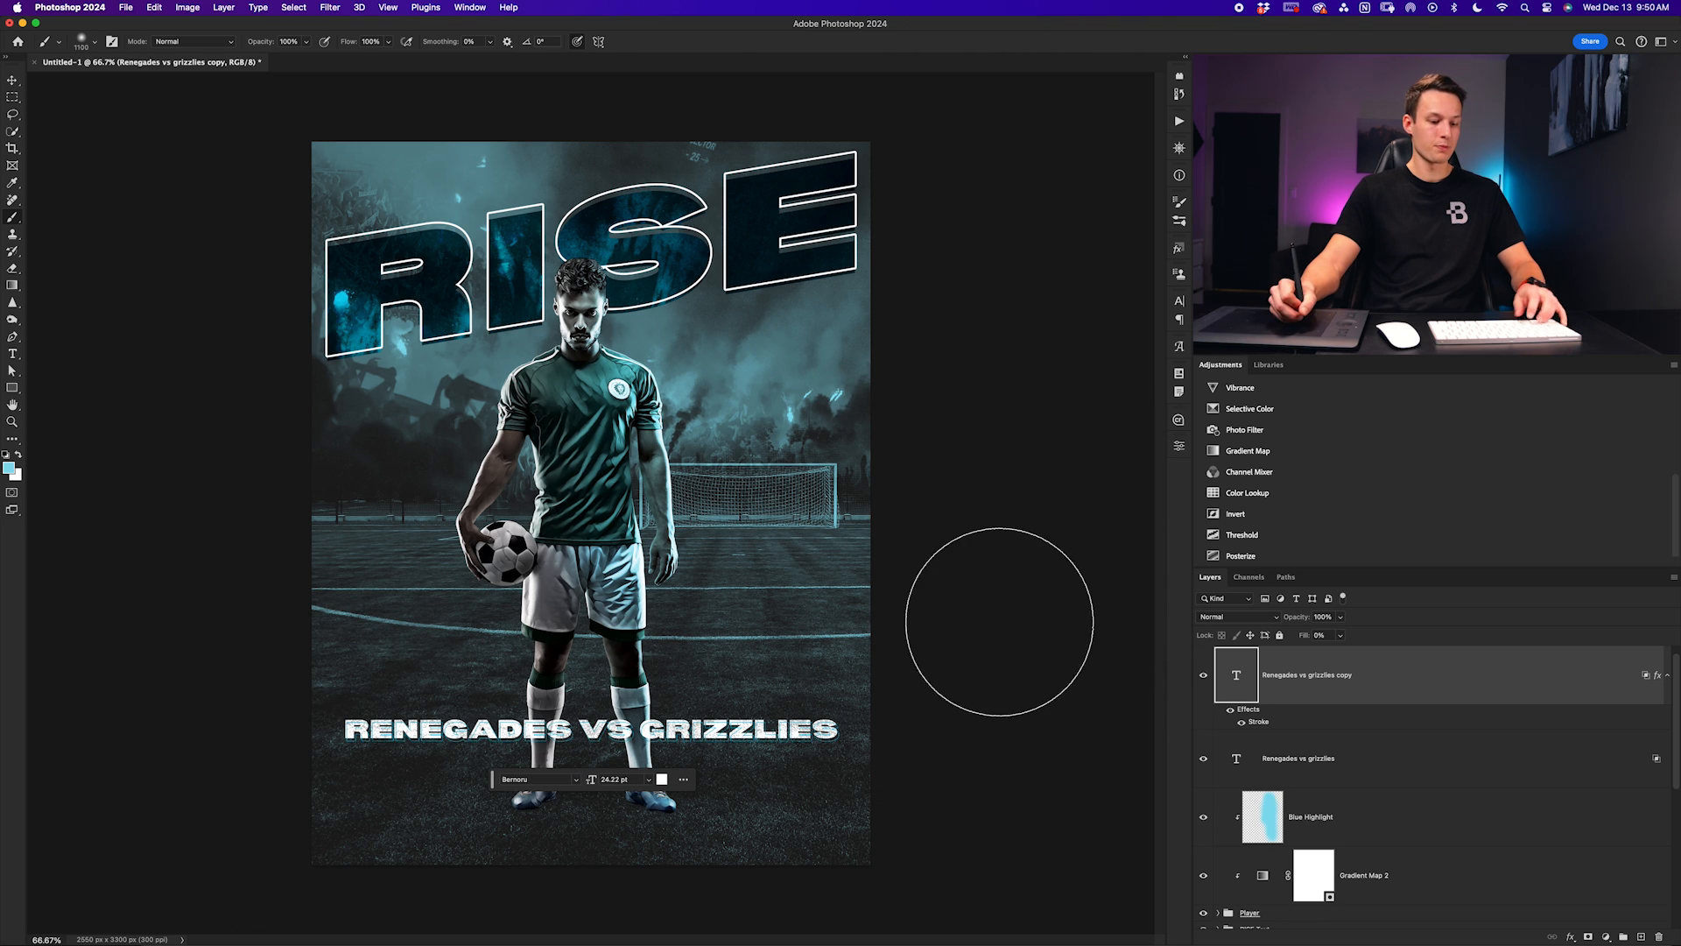
Add a new white text line reading JAN 14 at 18 pt over the player's legs
{"action": "key", "text": "t"}
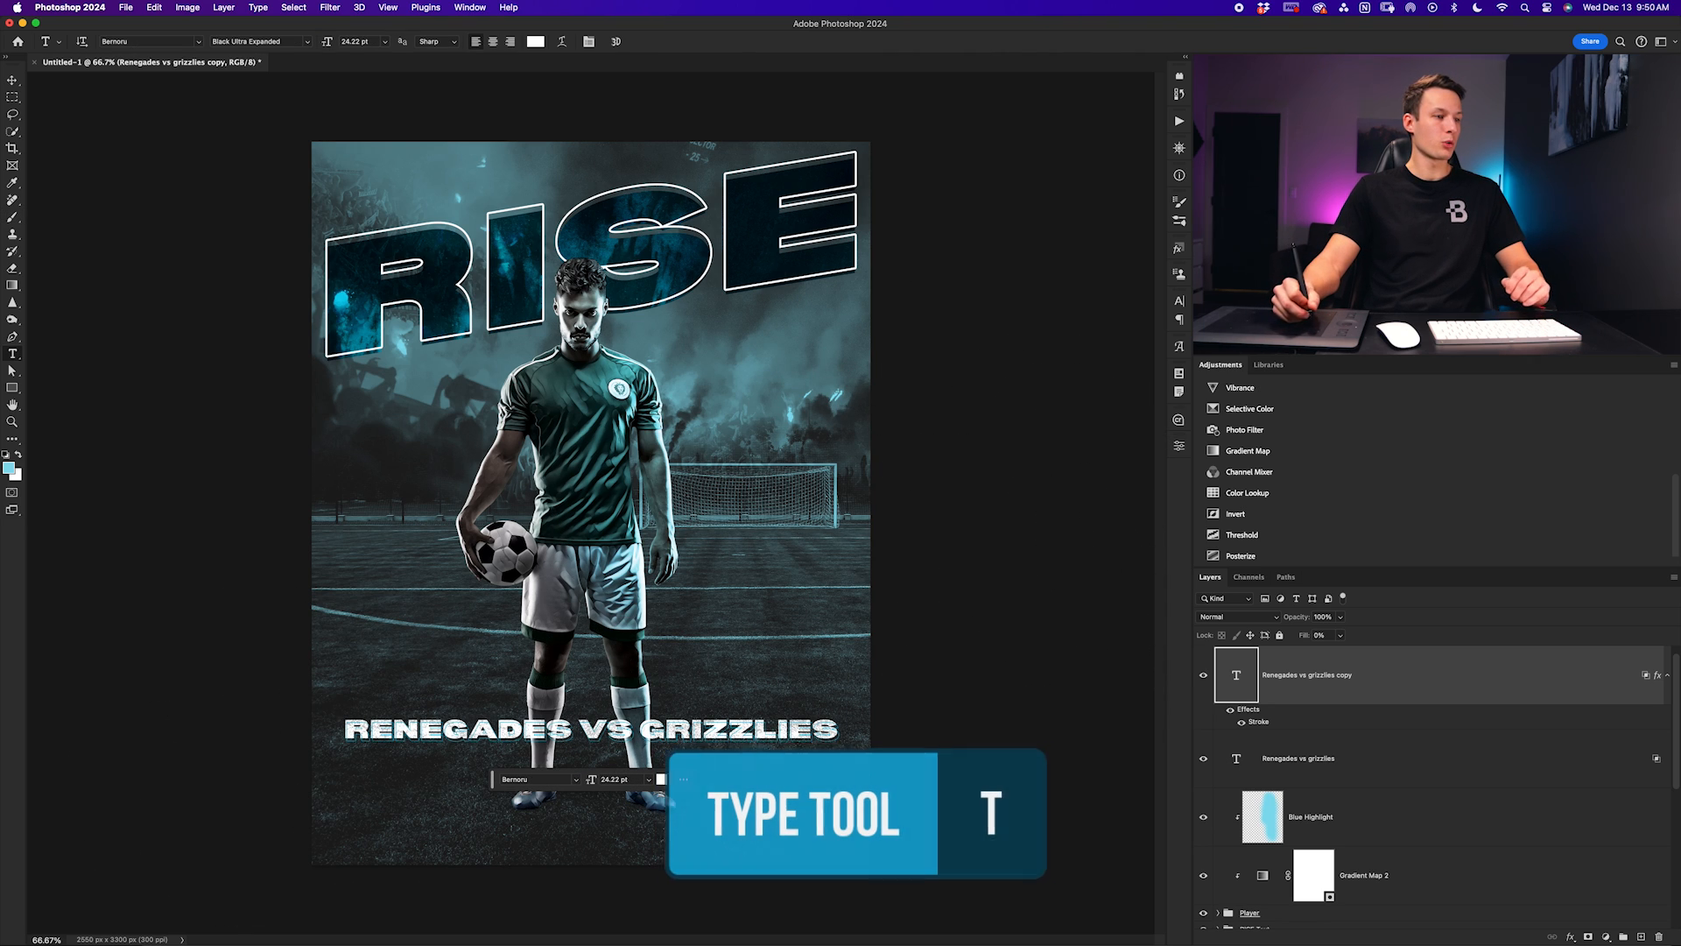
{"action": "left_click", "coordinate": [561, 678]}
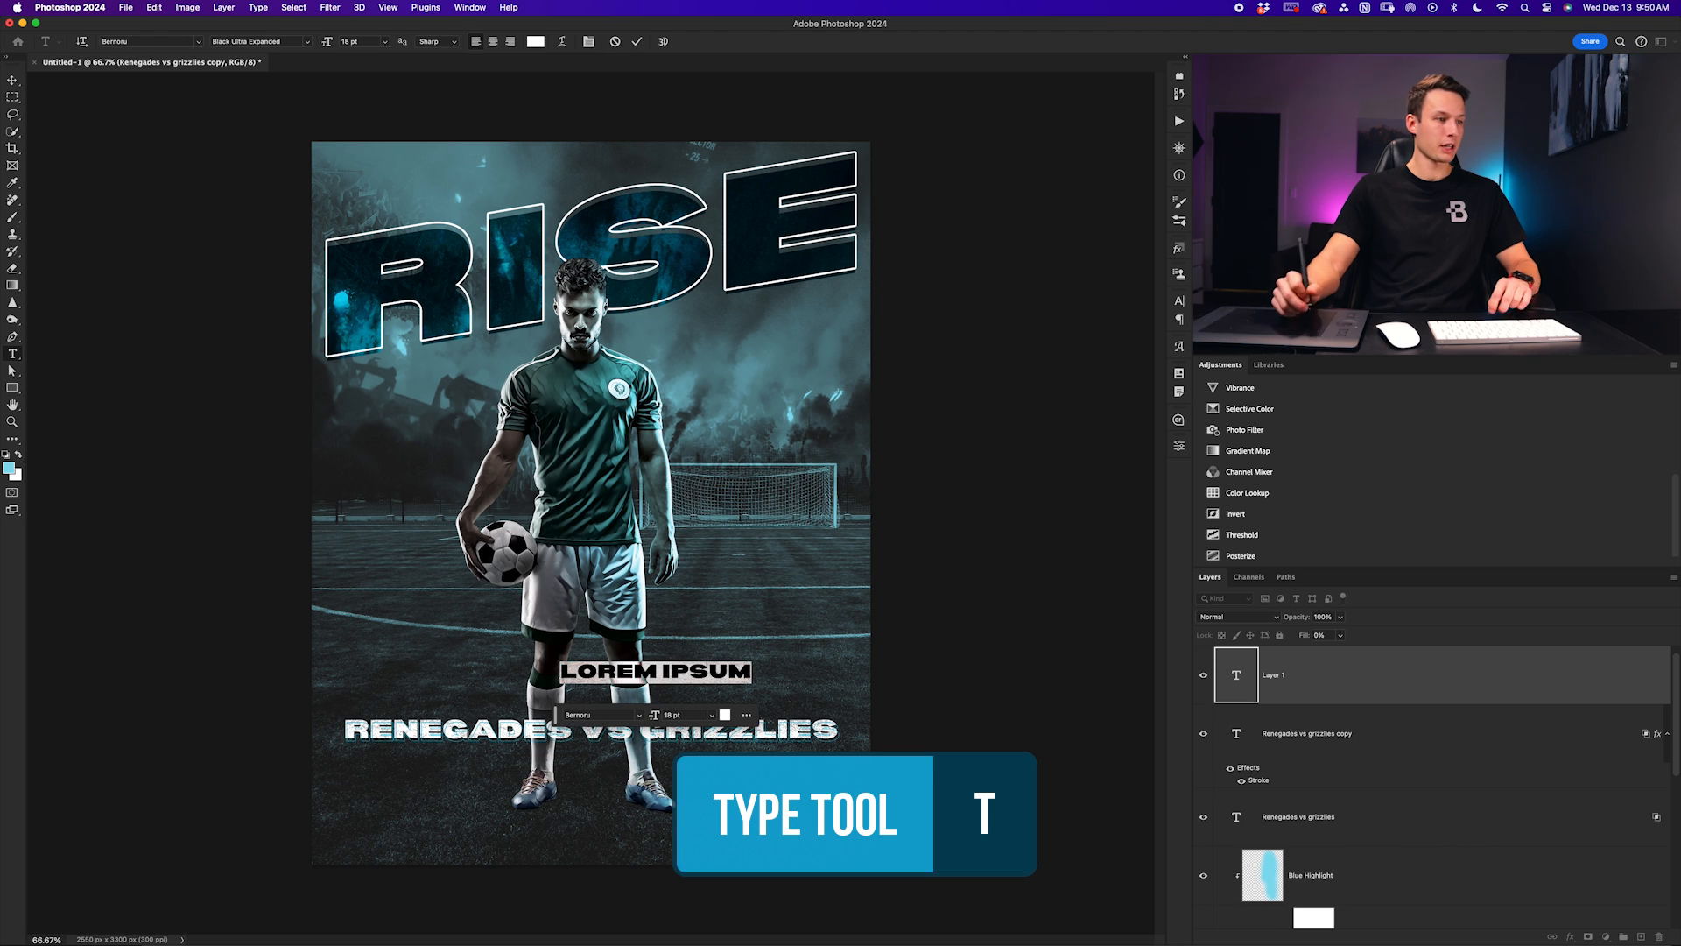
{"action": "type", "text": "JAN 14"}
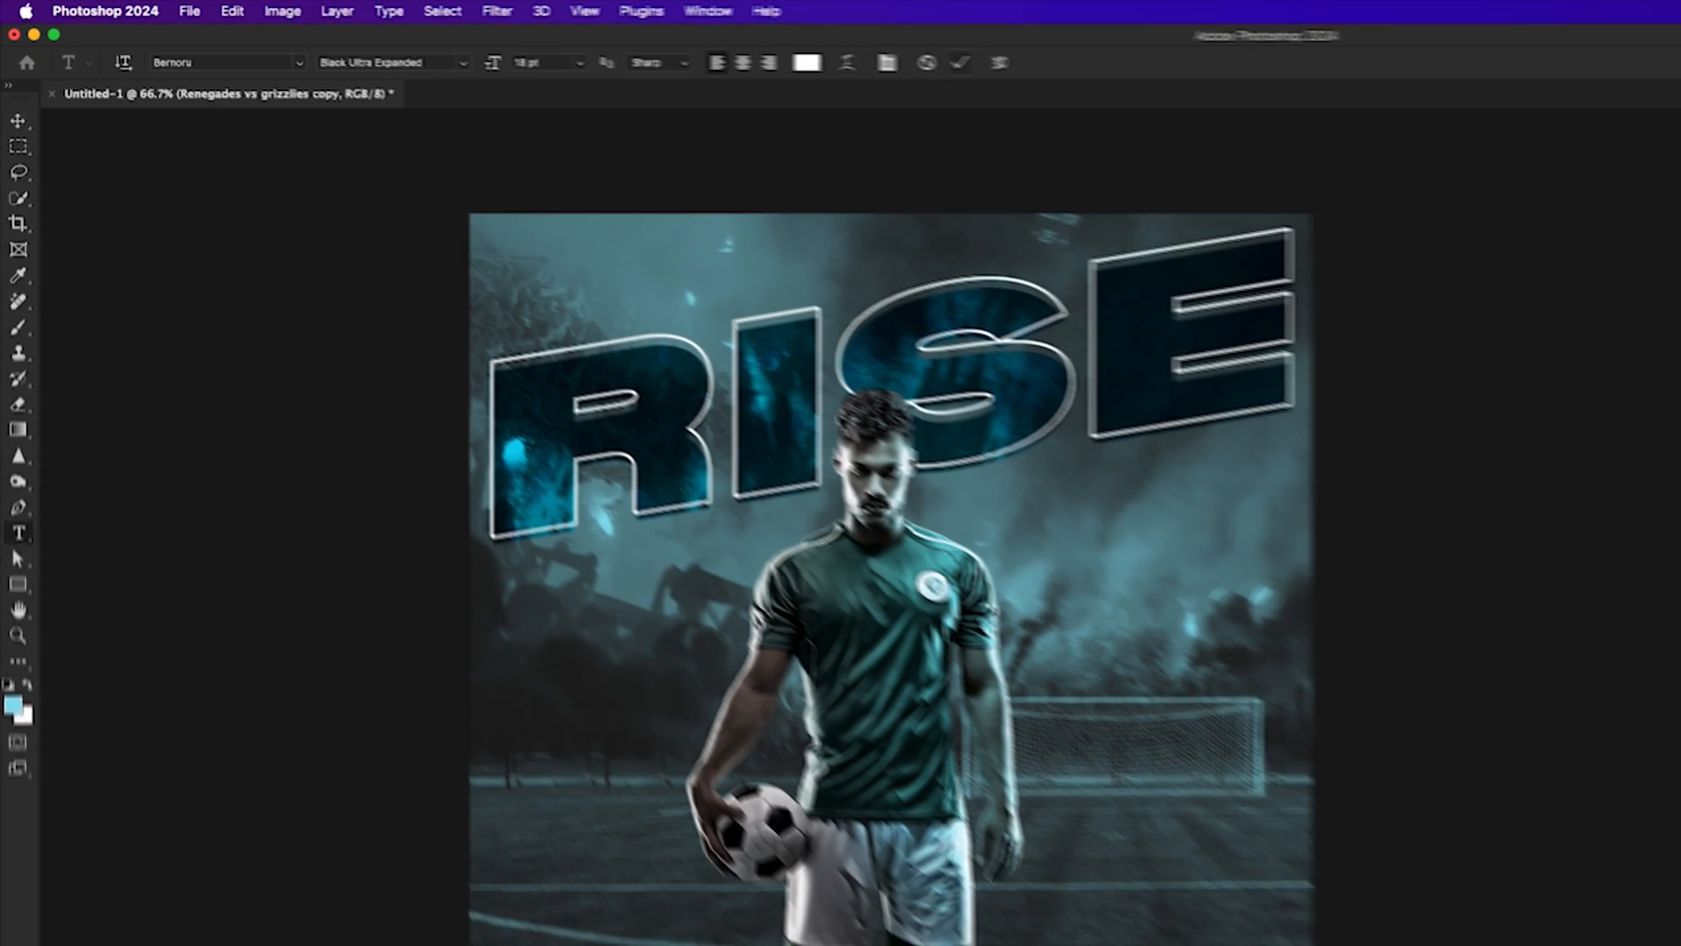
{"action": "key", "text": "super+Return"}
Place the JAN 14 text below the matchup line and center it horizontally on the canvas
{"action": "key", "text": "v"}
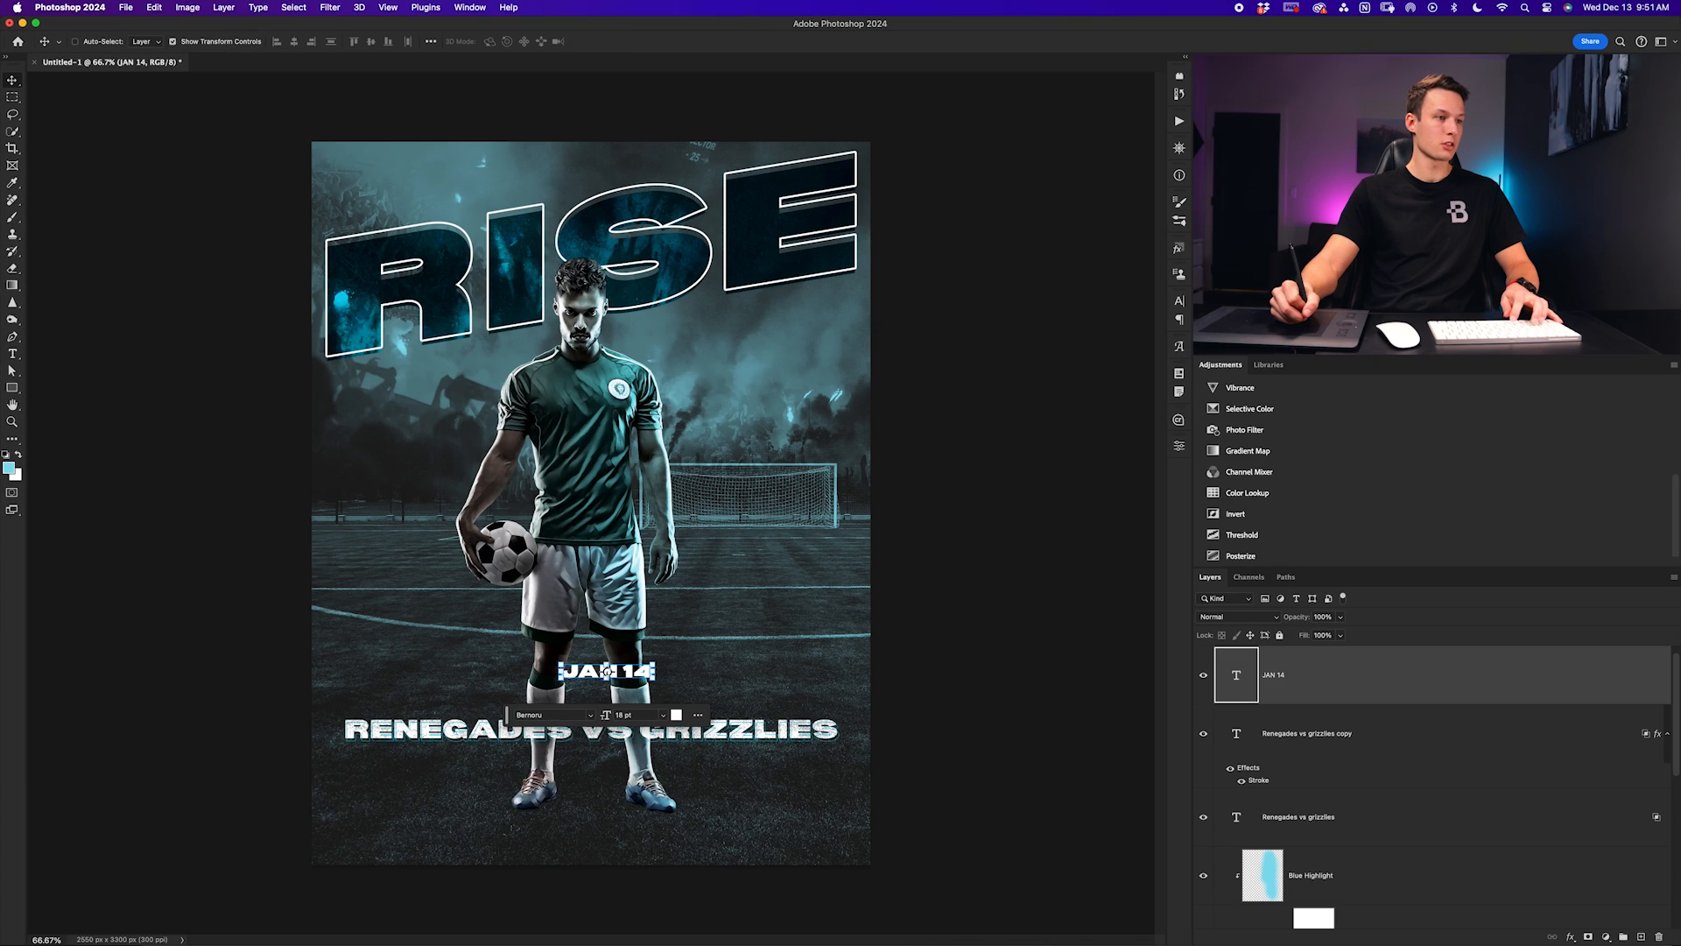
{"action": "left_click_drag", "start_coordinate": [606, 671], "coordinate": [578, 771]}
{"action": "double_click", "coordinate": [578, 772]}
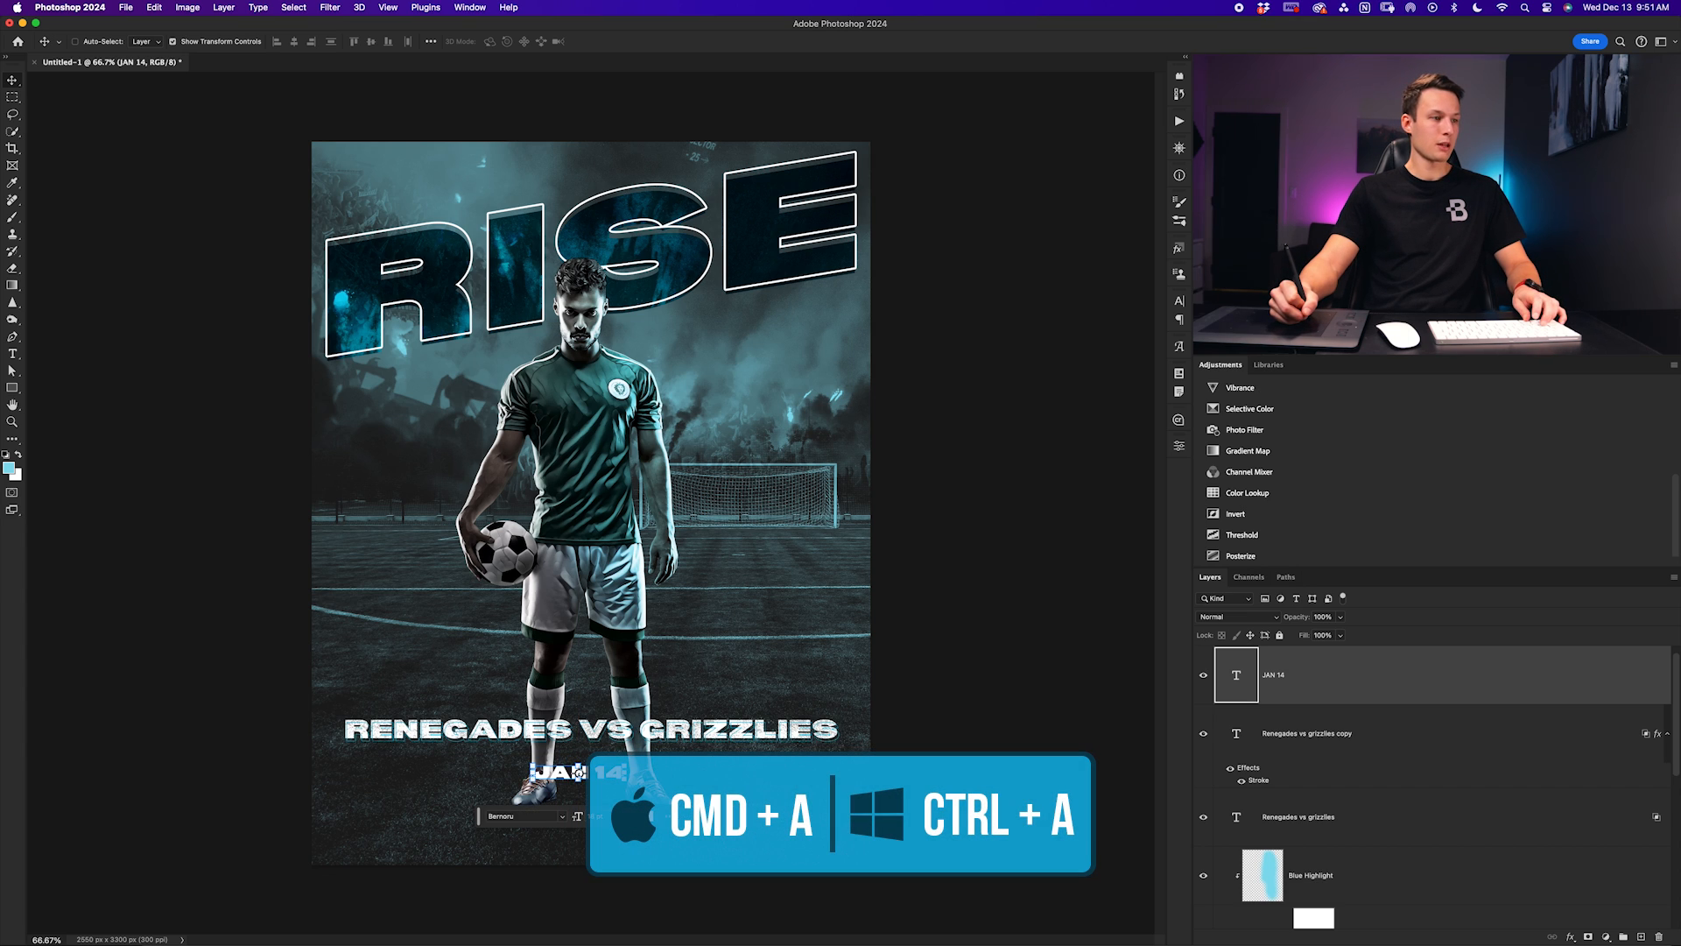
{"action": "key", "text": "super+a"}
{"action": "key", "text": "super+a"}
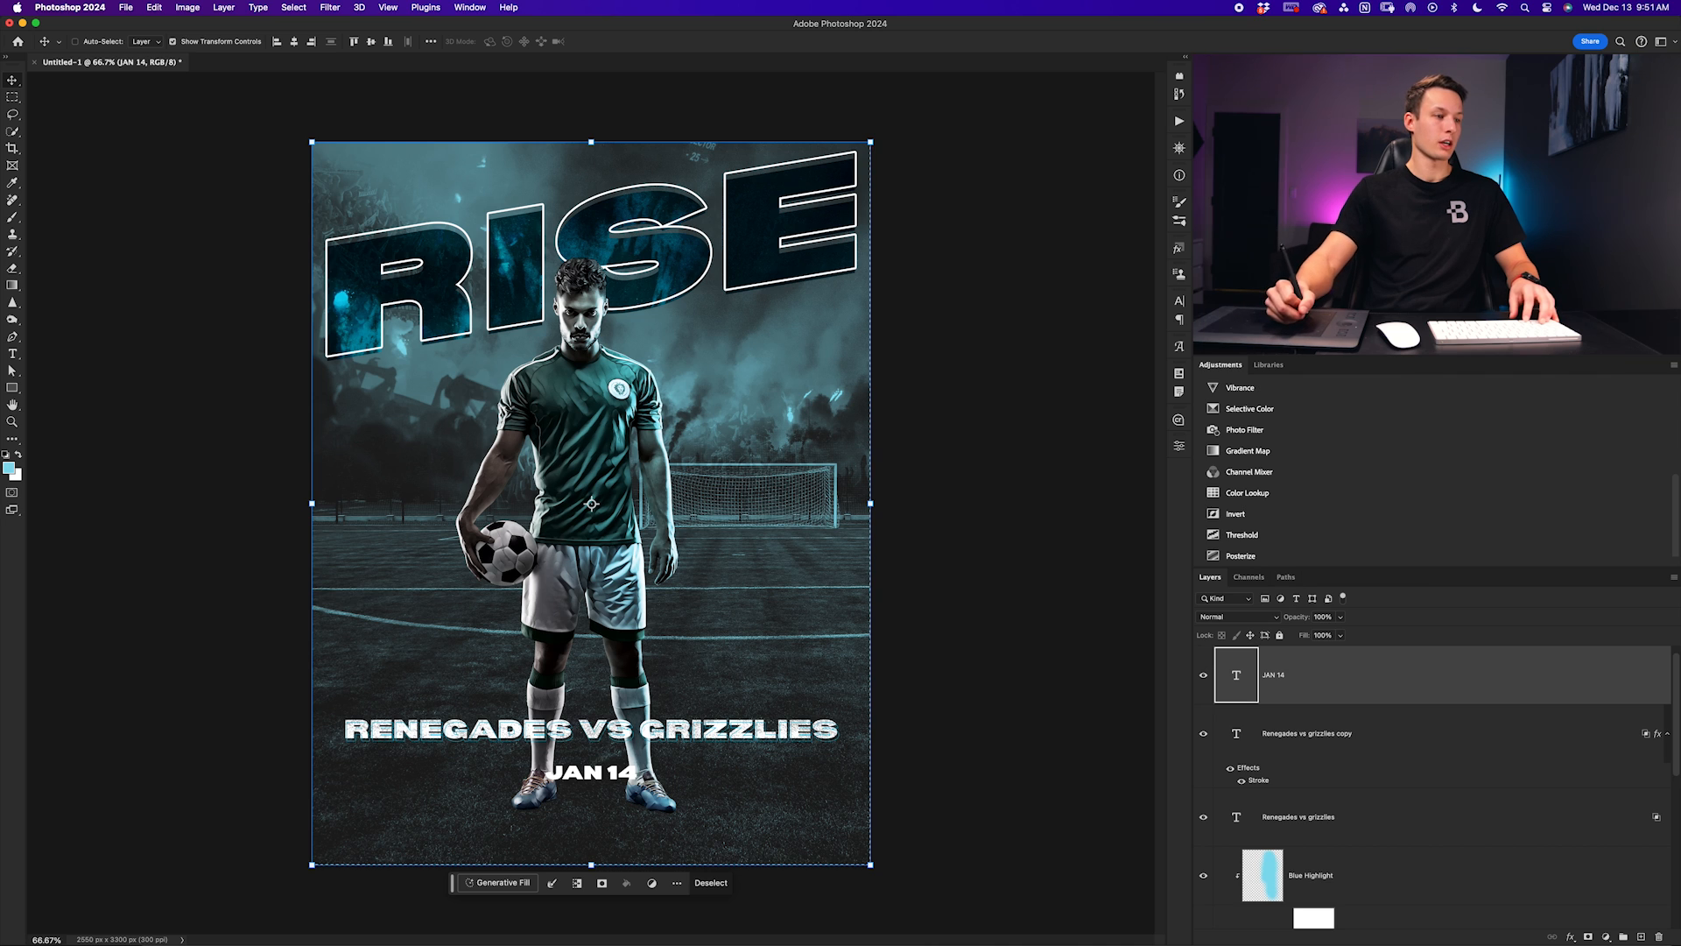
{"action": "key", "text": "ctrl+d"}
Blend the JAN 14 text into the darker areas beneath it by splitting the black Underlying Layer slider in Blend If
{"action": "key", "text": "b"}
{"action": "double_click", "coordinate": [1382, 675]}
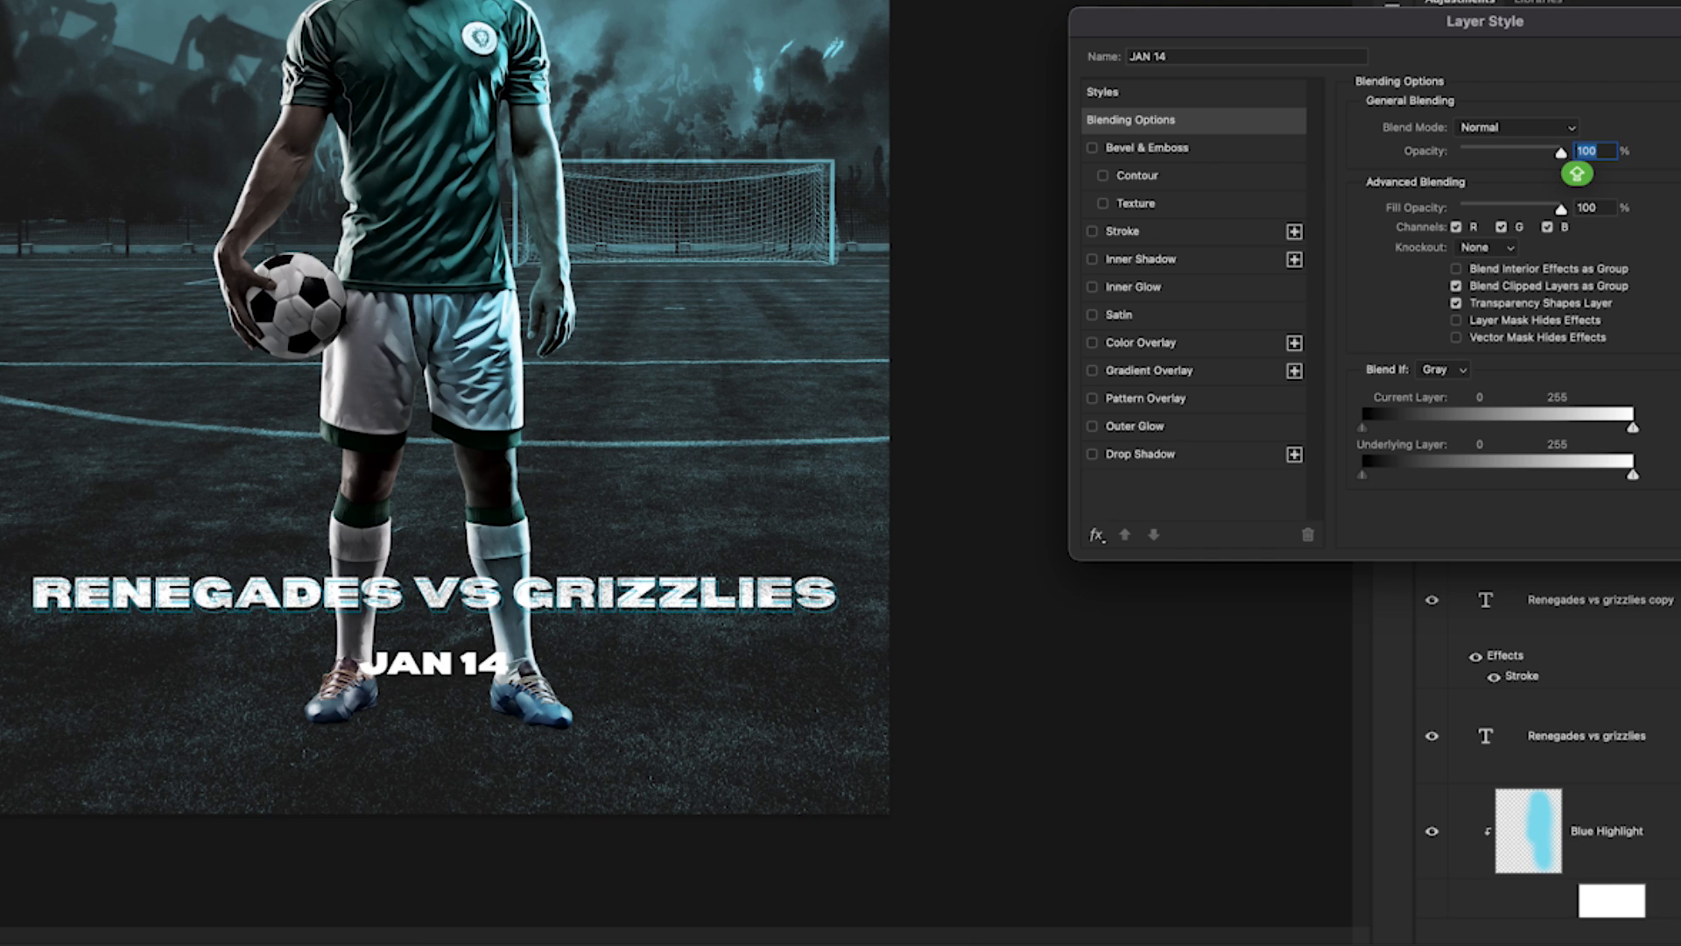
{"action": "mouse_move", "coordinate": [1382, 474]}
{"action": "left_mouse_down"}
{"action": "mouse_move", "coordinate": [1407, 475]}
{"action": "mouse_move", "coordinate": [1382, 474]}
{"action": "left_mouse_up"}
{"action": "left_click_drag", "start_coordinate": [1388, 475], "coordinate": [1405, 475]}
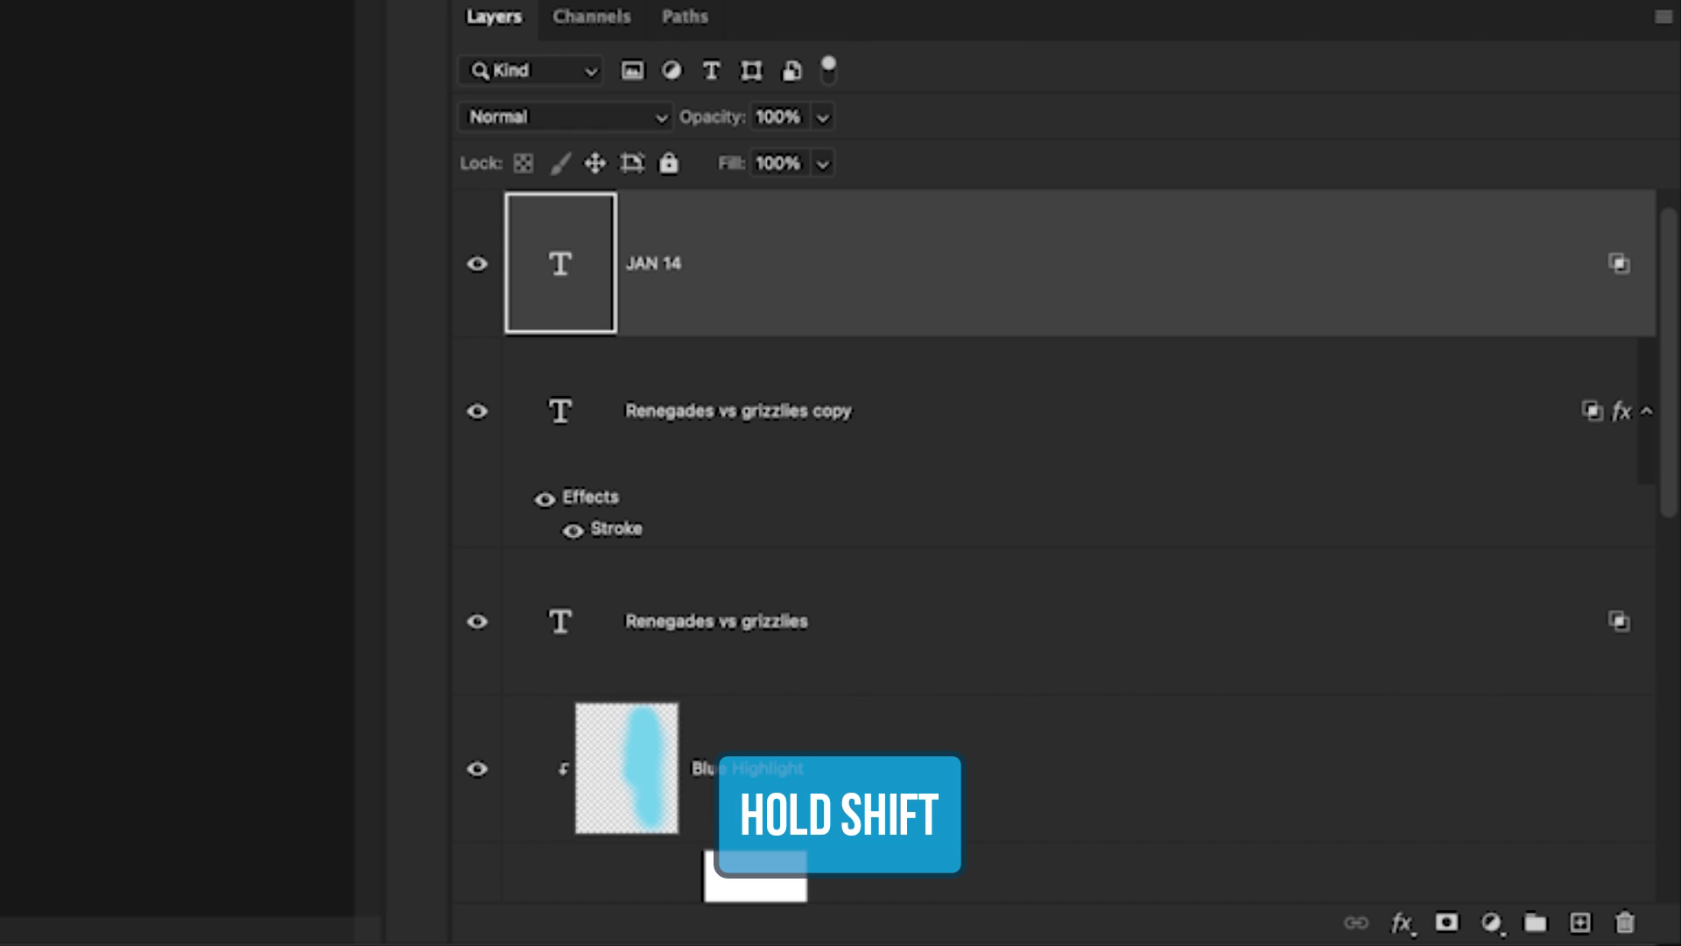
Move the JAN 14 and both matchup text layers together about 210 px down, across the player's feet
{"action": "left_click", "coordinate": [716, 621], "text": "shift"}
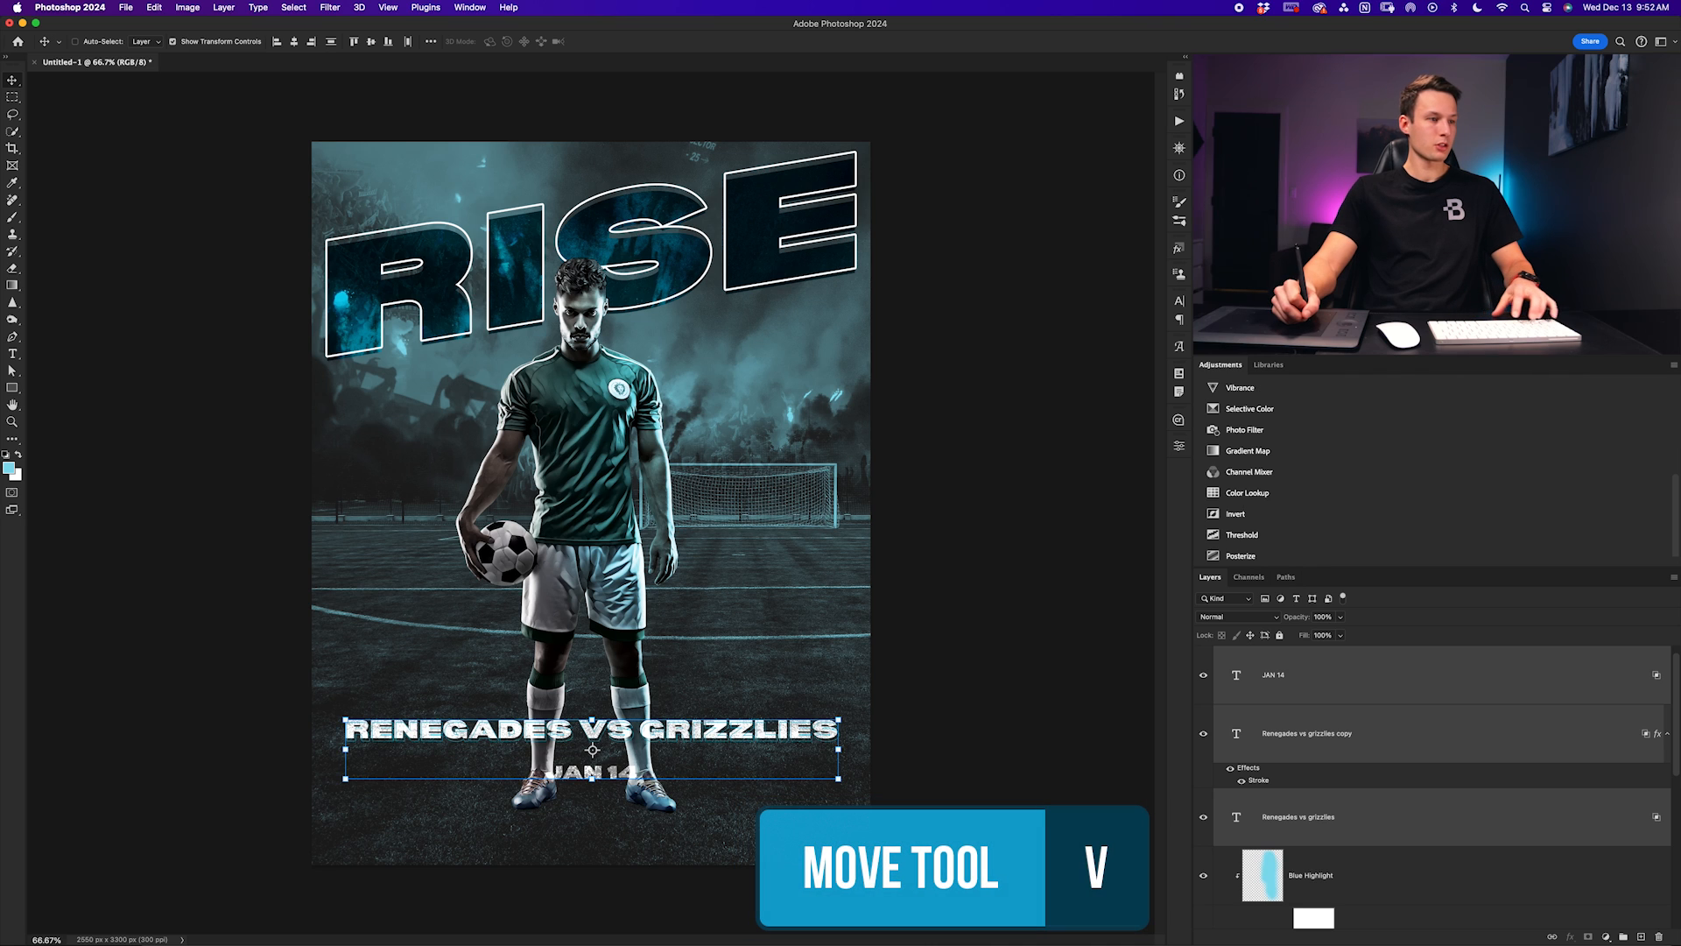
{"action": "mouse_move", "coordinate": [755, 627]}
{"action": "left_mouse_down"}
{"action": "mouse_move", "coordinate": [760, 653]}
{"action": "mouse_move", "coordinate": [769, 634]}
{"action": "left_mouse_up"}
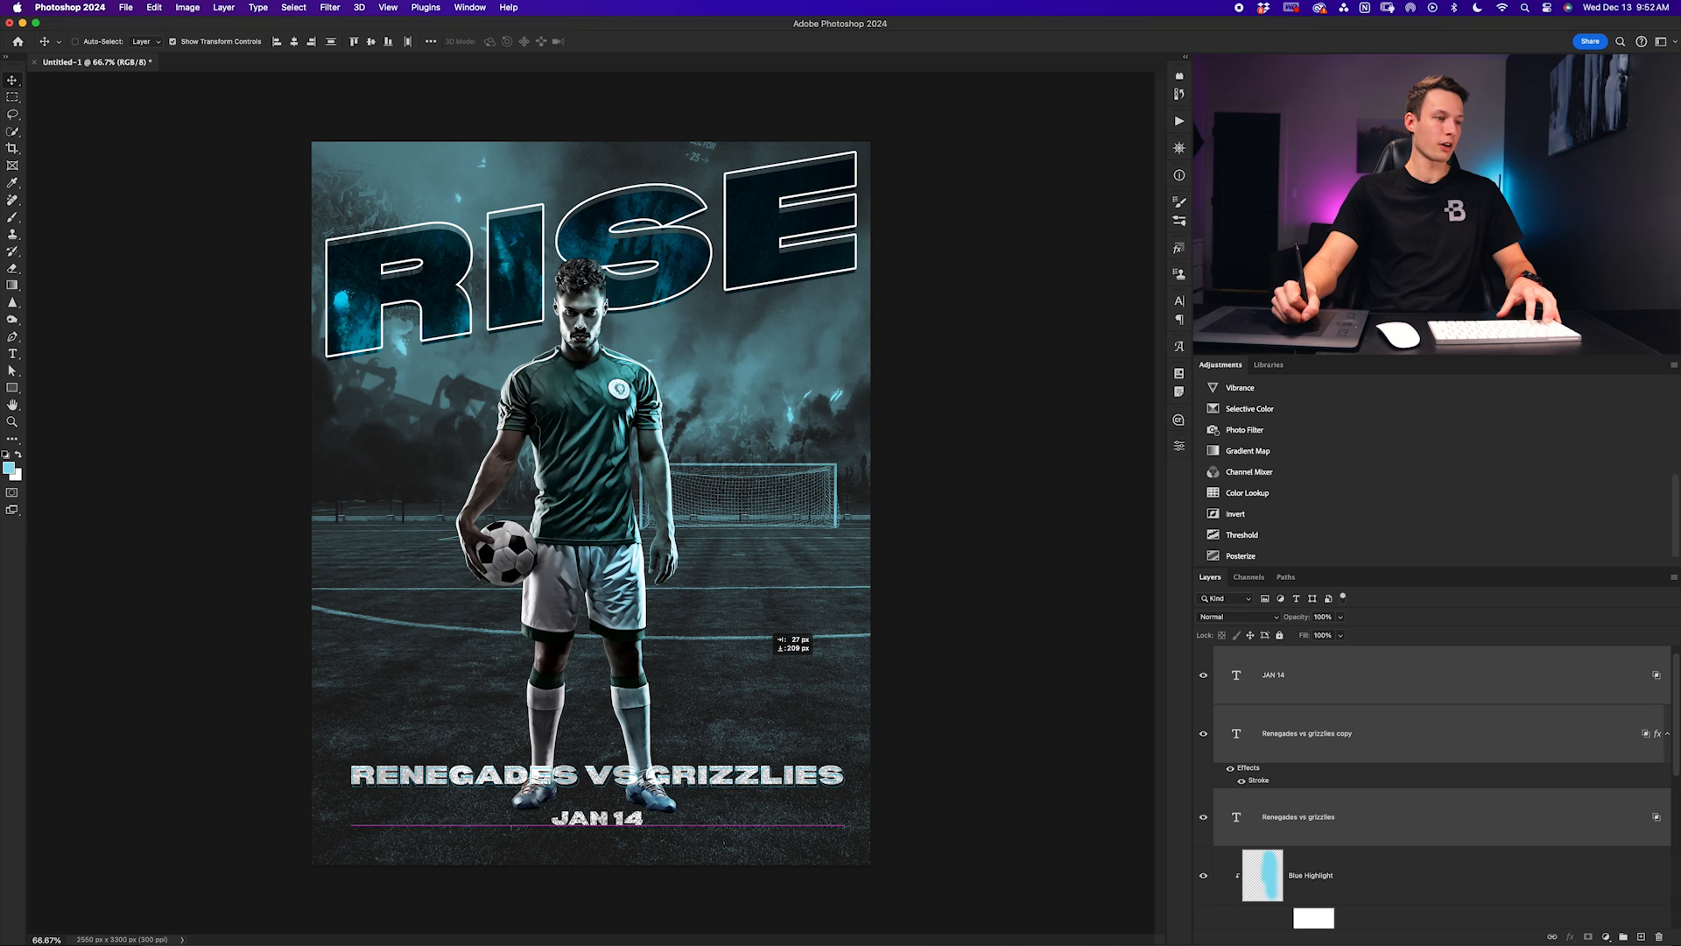
{"action": "left_click_drag", "start_coordinate": [770, 646], "coordinate": [764, 646]}
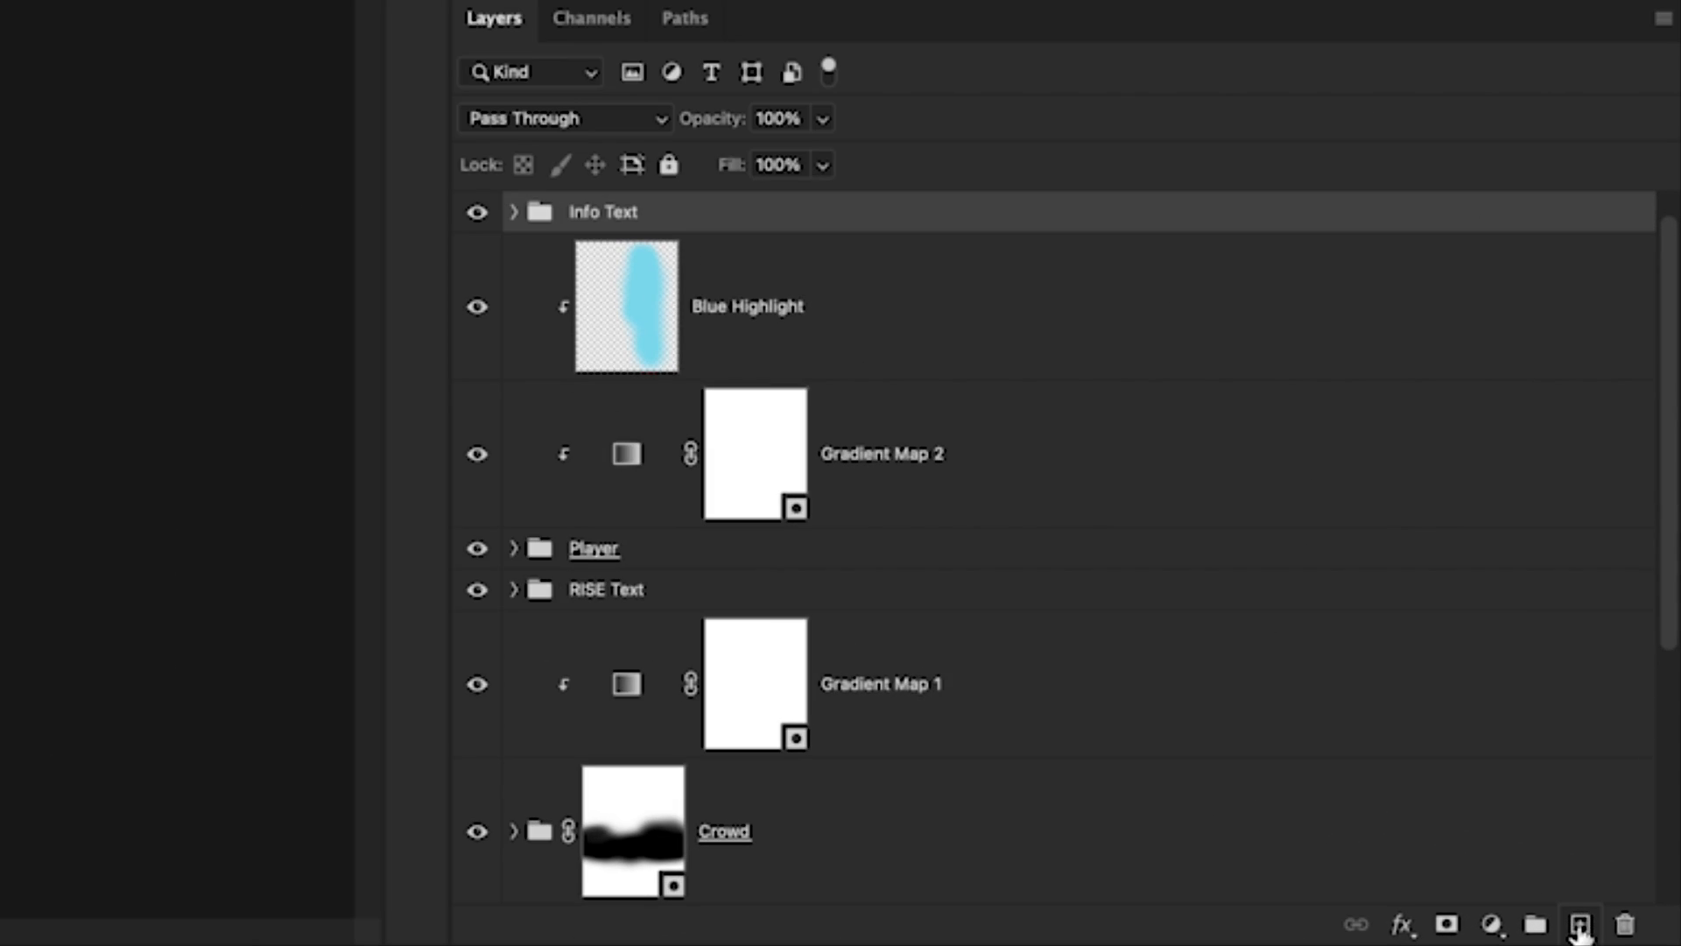
Create a new layer named Smoke above the Info Text group
{"action": "left_click", "coordinate": [1608, 930]}
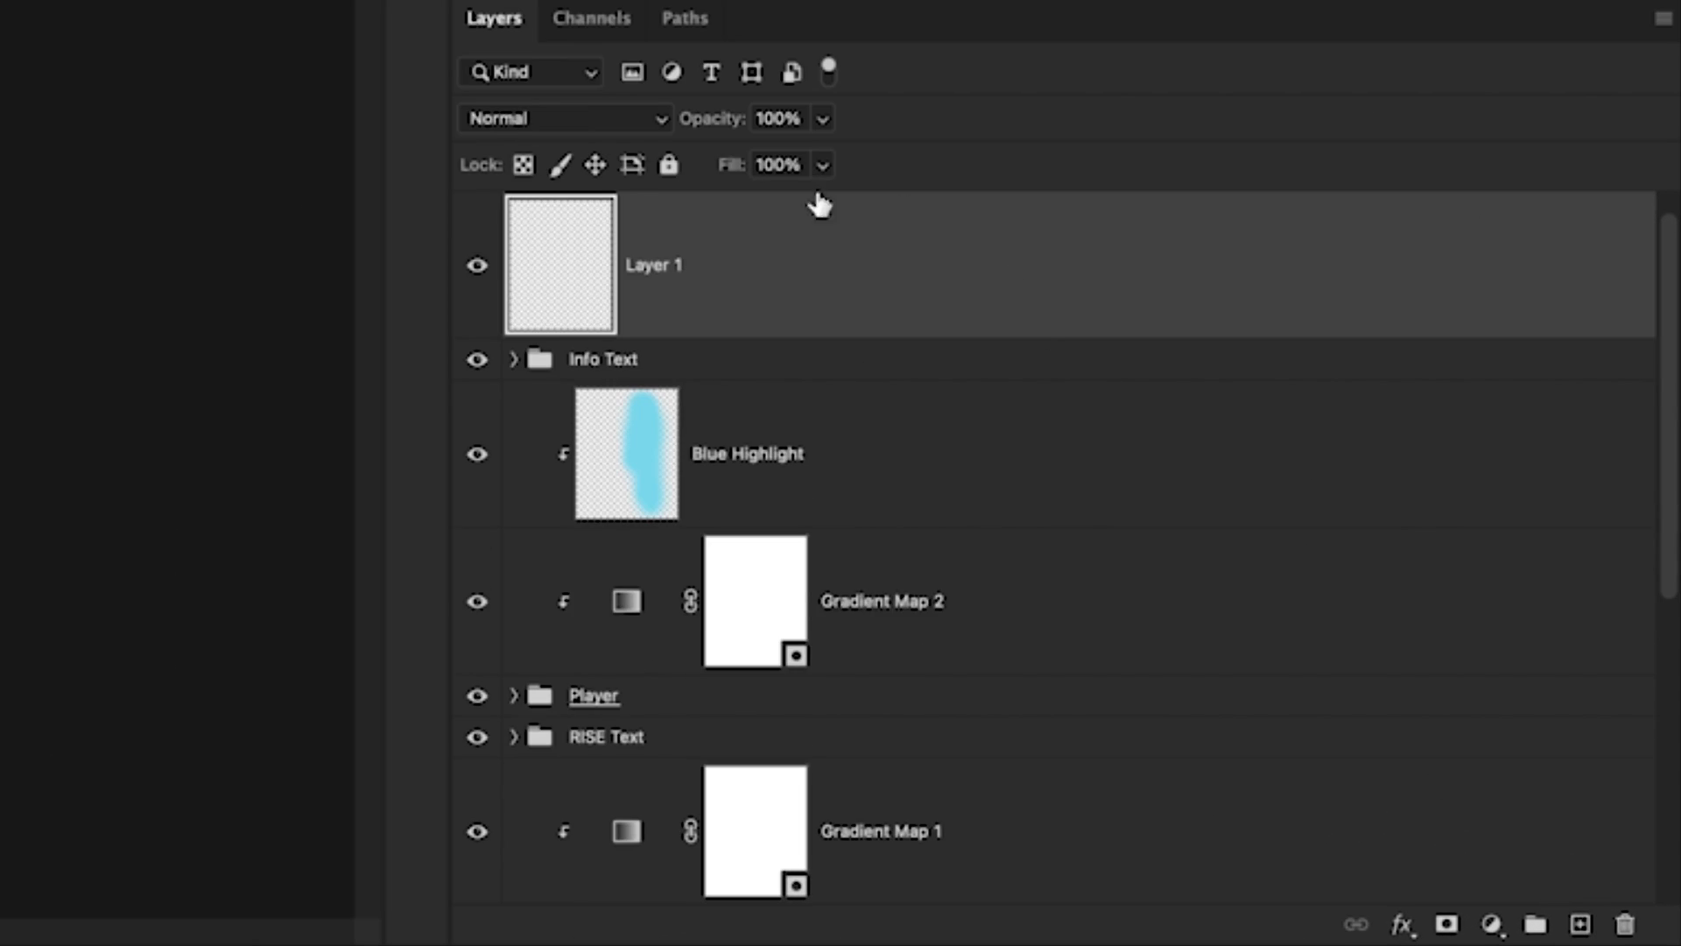
{"action": "double_click", "coordinate": [665, 270]}
{"action": "type", "text": "Brushes"}
{"action": "key", "text": "Return"}
Paint light blue smoke on the Smoke layer along the poster's lower-right and left edges with the Smoke 1 brush
{"action": "key", "text": "b"}
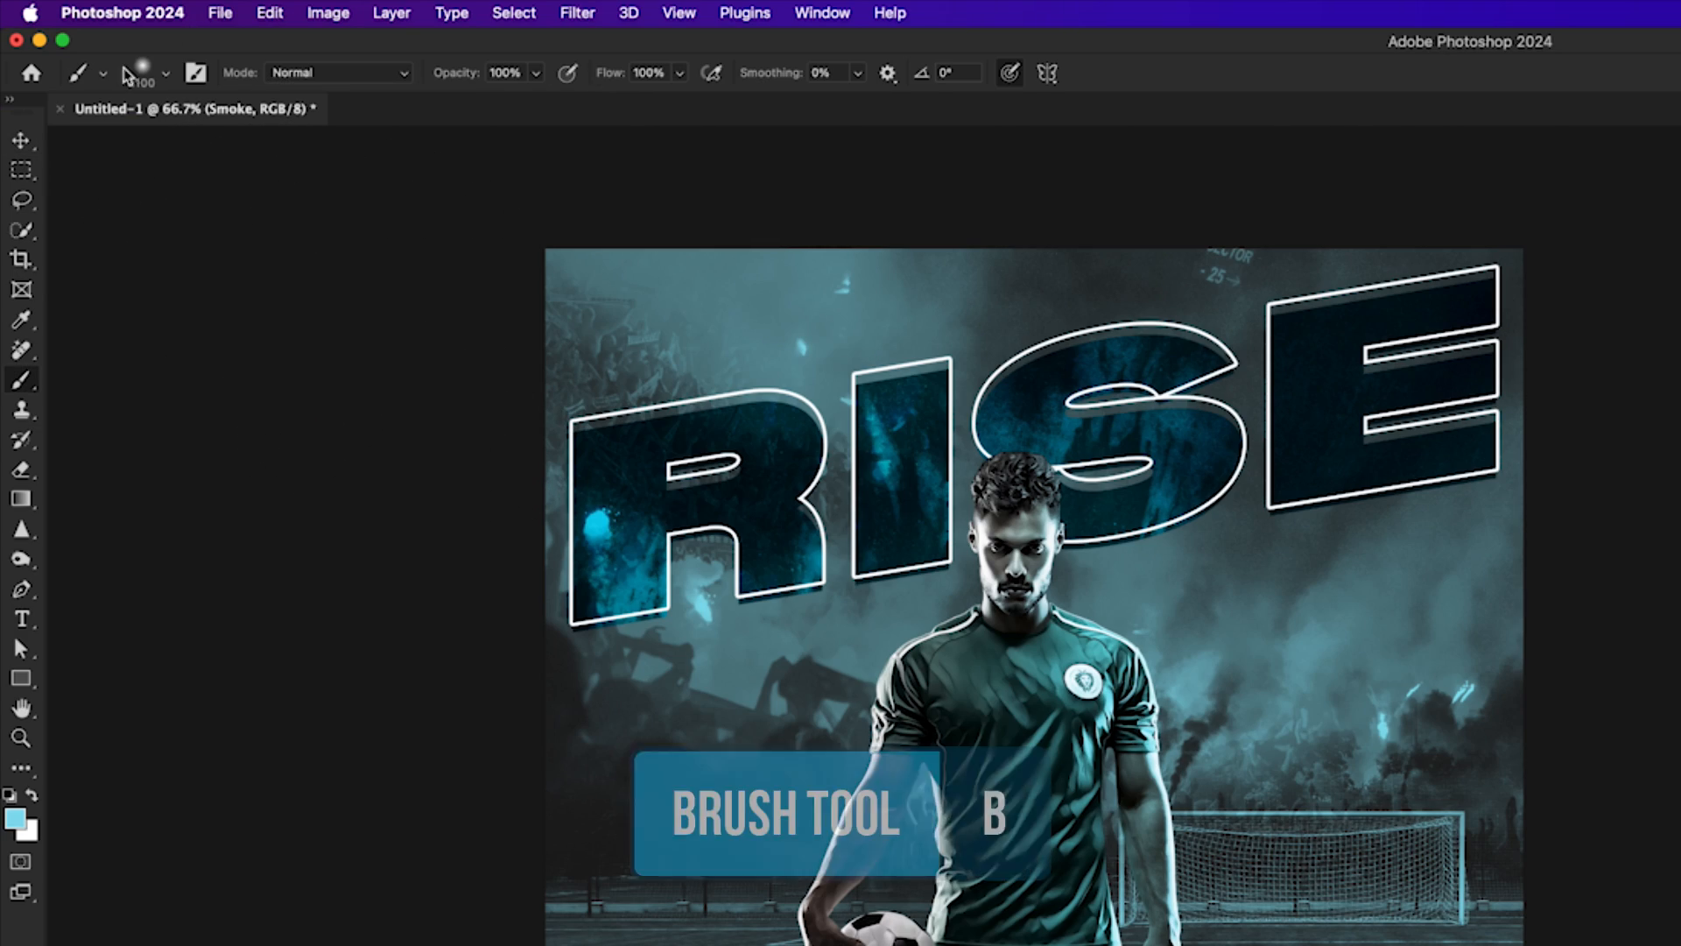
{"action": "left_click", "coordinate": [163, 75]}
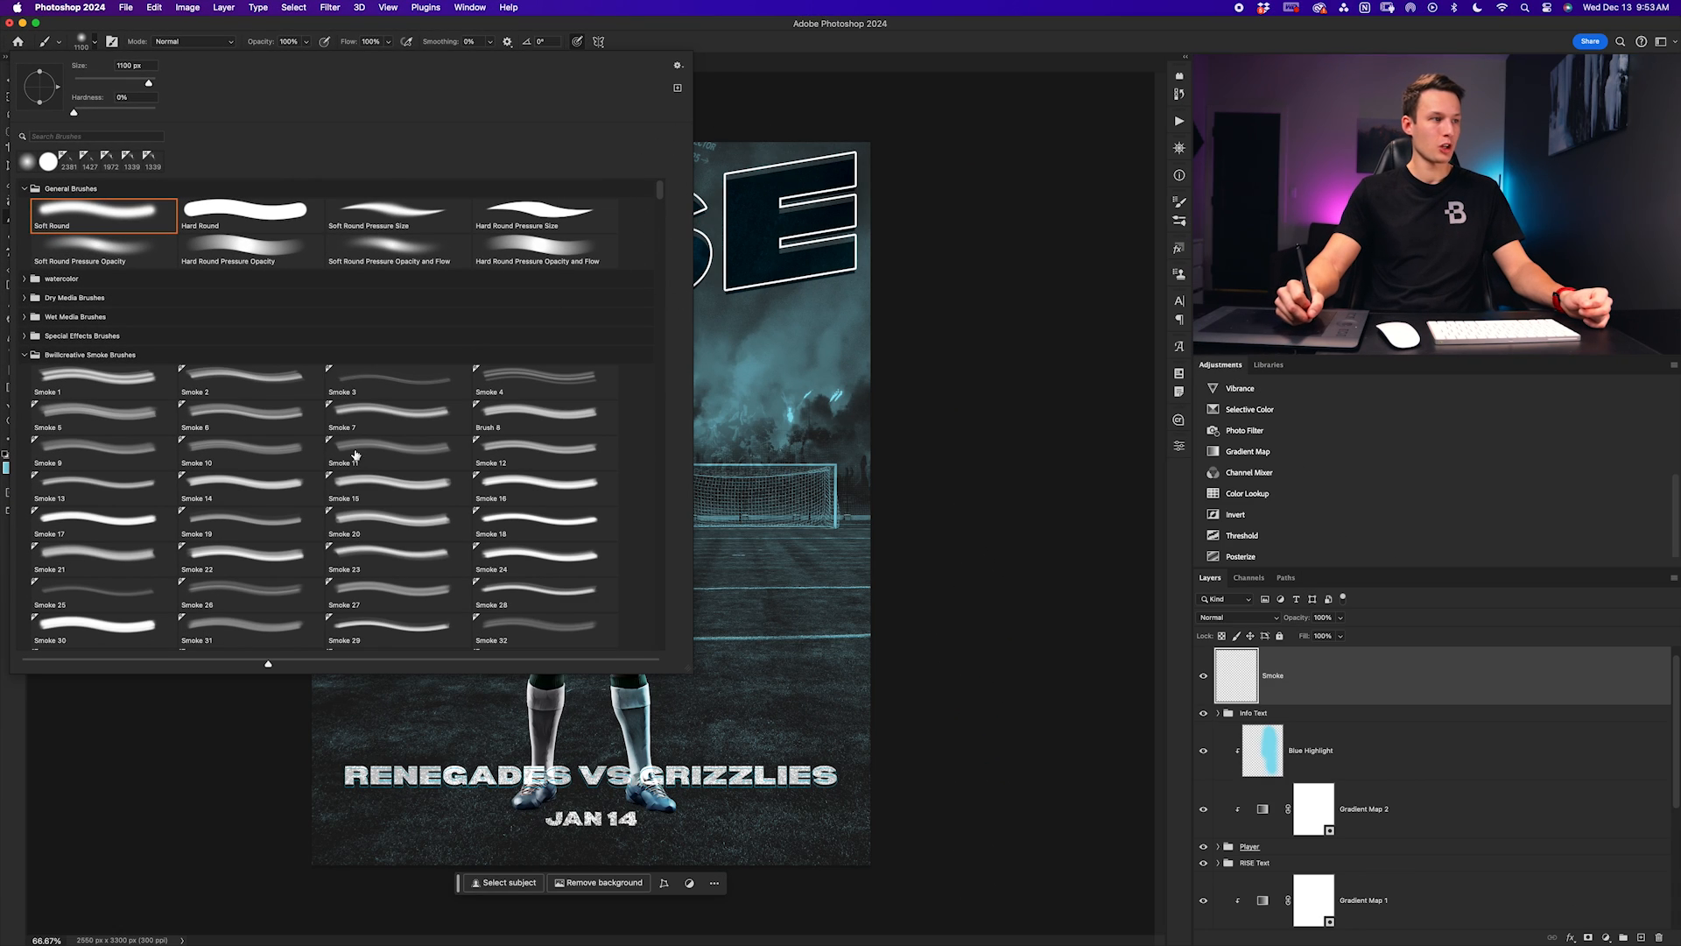
{"action": "left_click", "coordinate": [660, 205]}
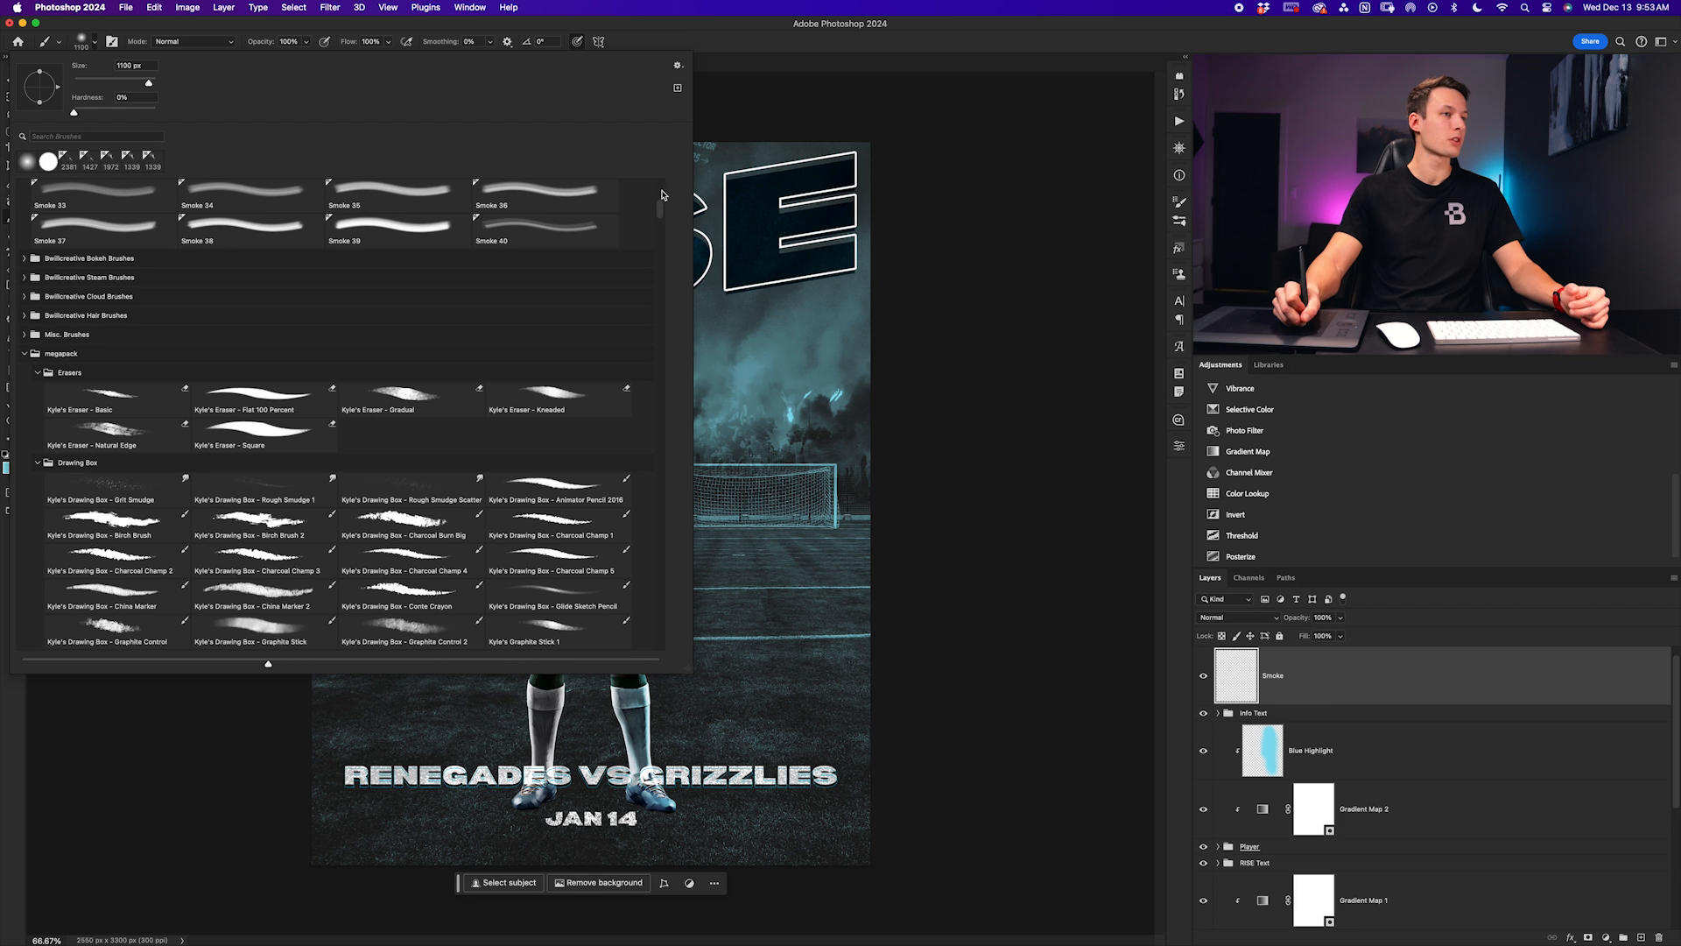
{"action": "scroll", "coordinate": [663, 215], "scroll_direction": "up", "scroll_amount": 5}
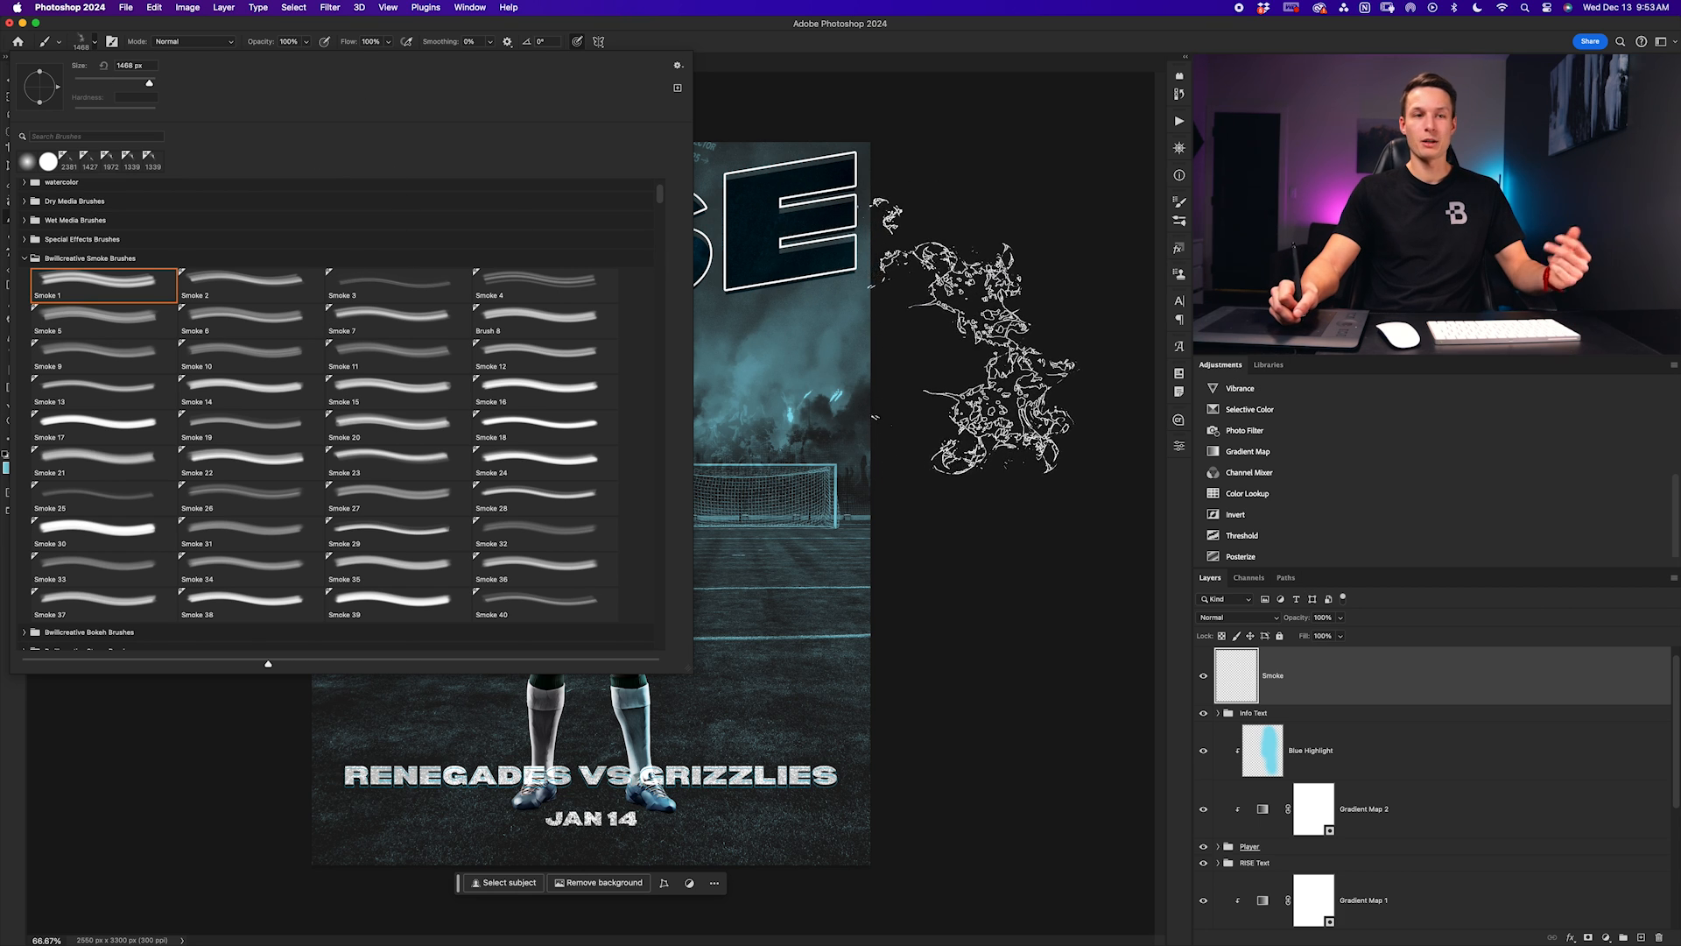
{"action": "left_click", "coordinate": [1038, 343]}
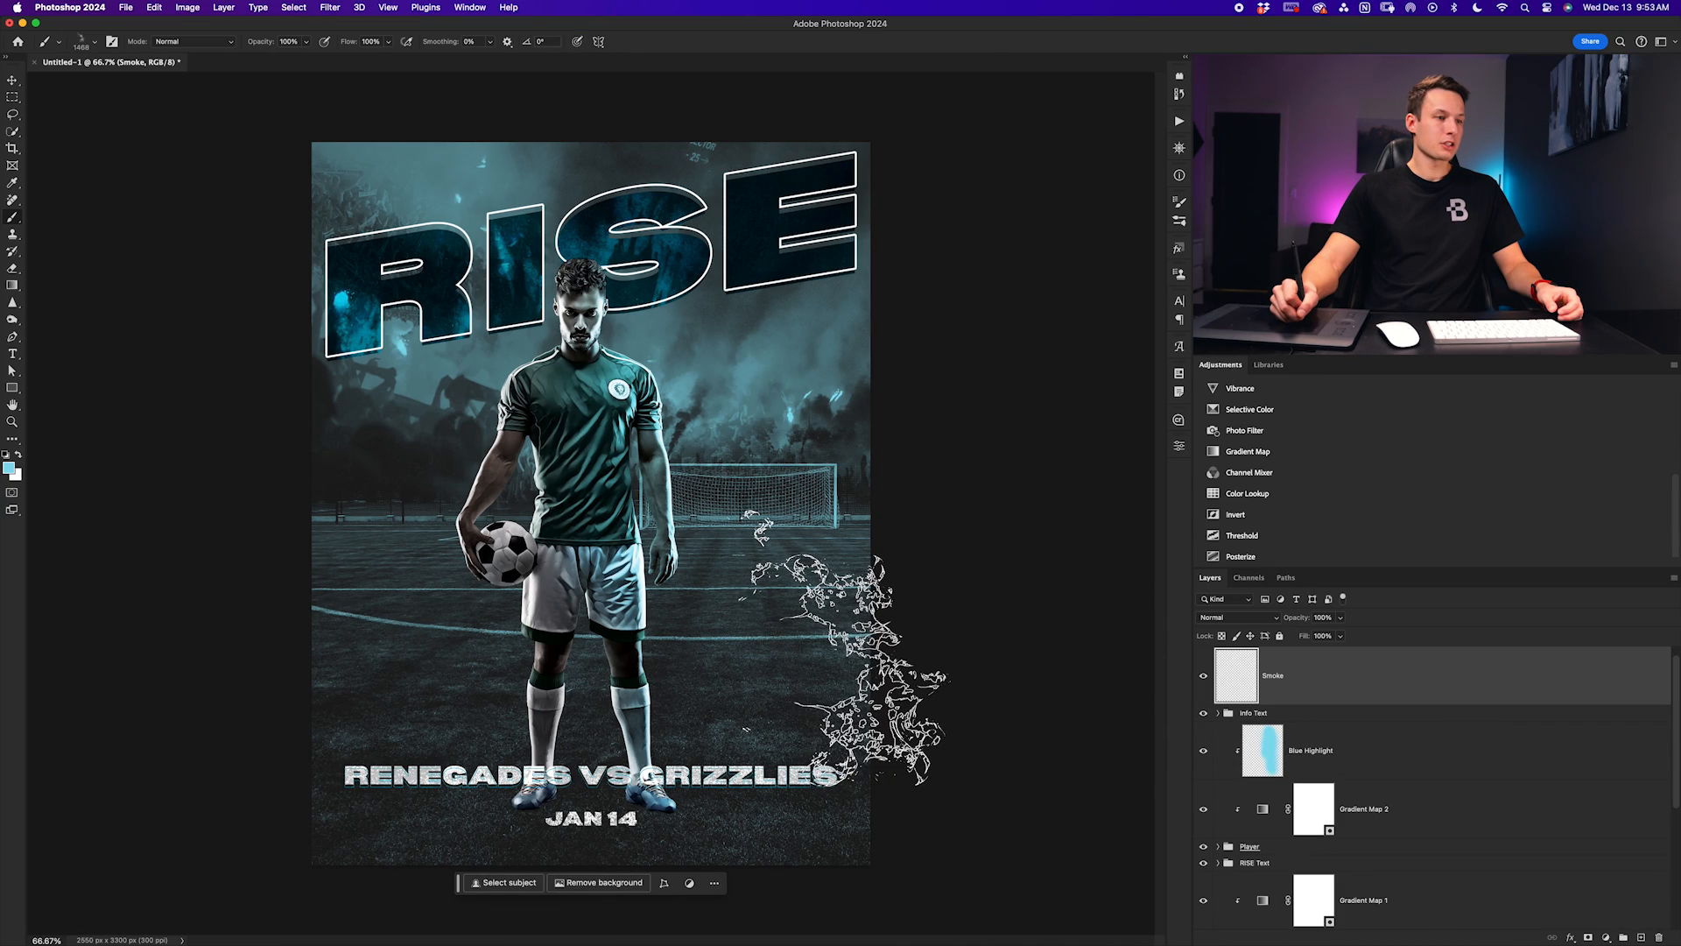
{"action": "left_click", "coordinate": [834, 679]}
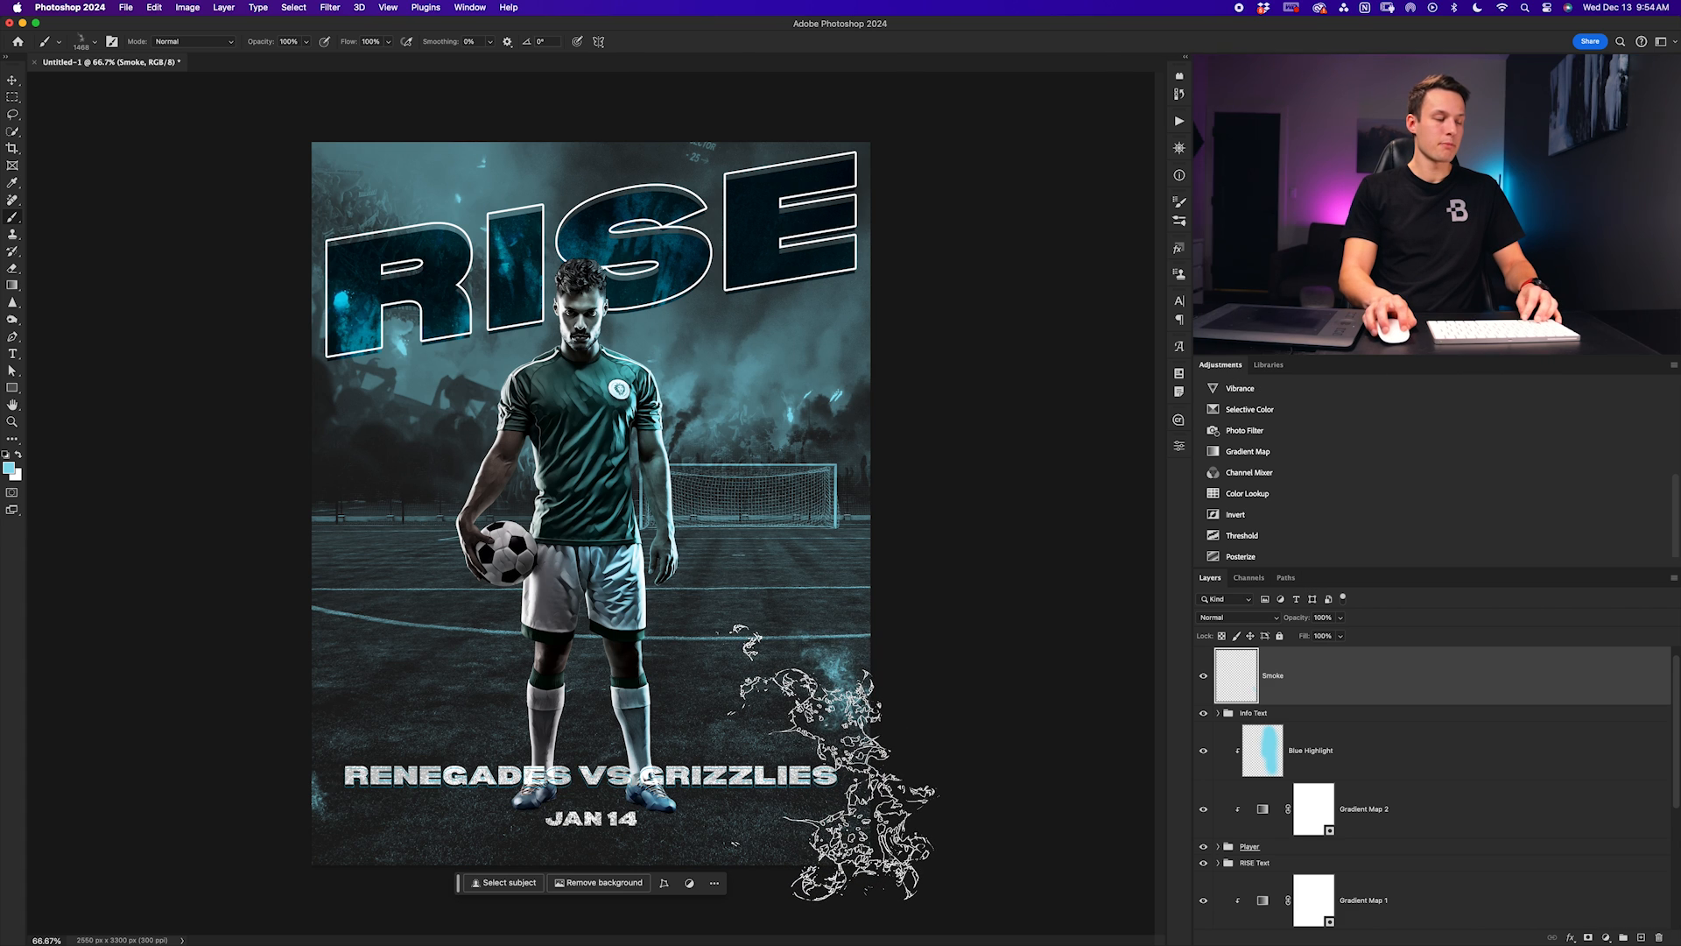
{"action": "left_click", "coordinate": [827, 762]}
{"action": "left_click", "coordinate": [289, 475]}
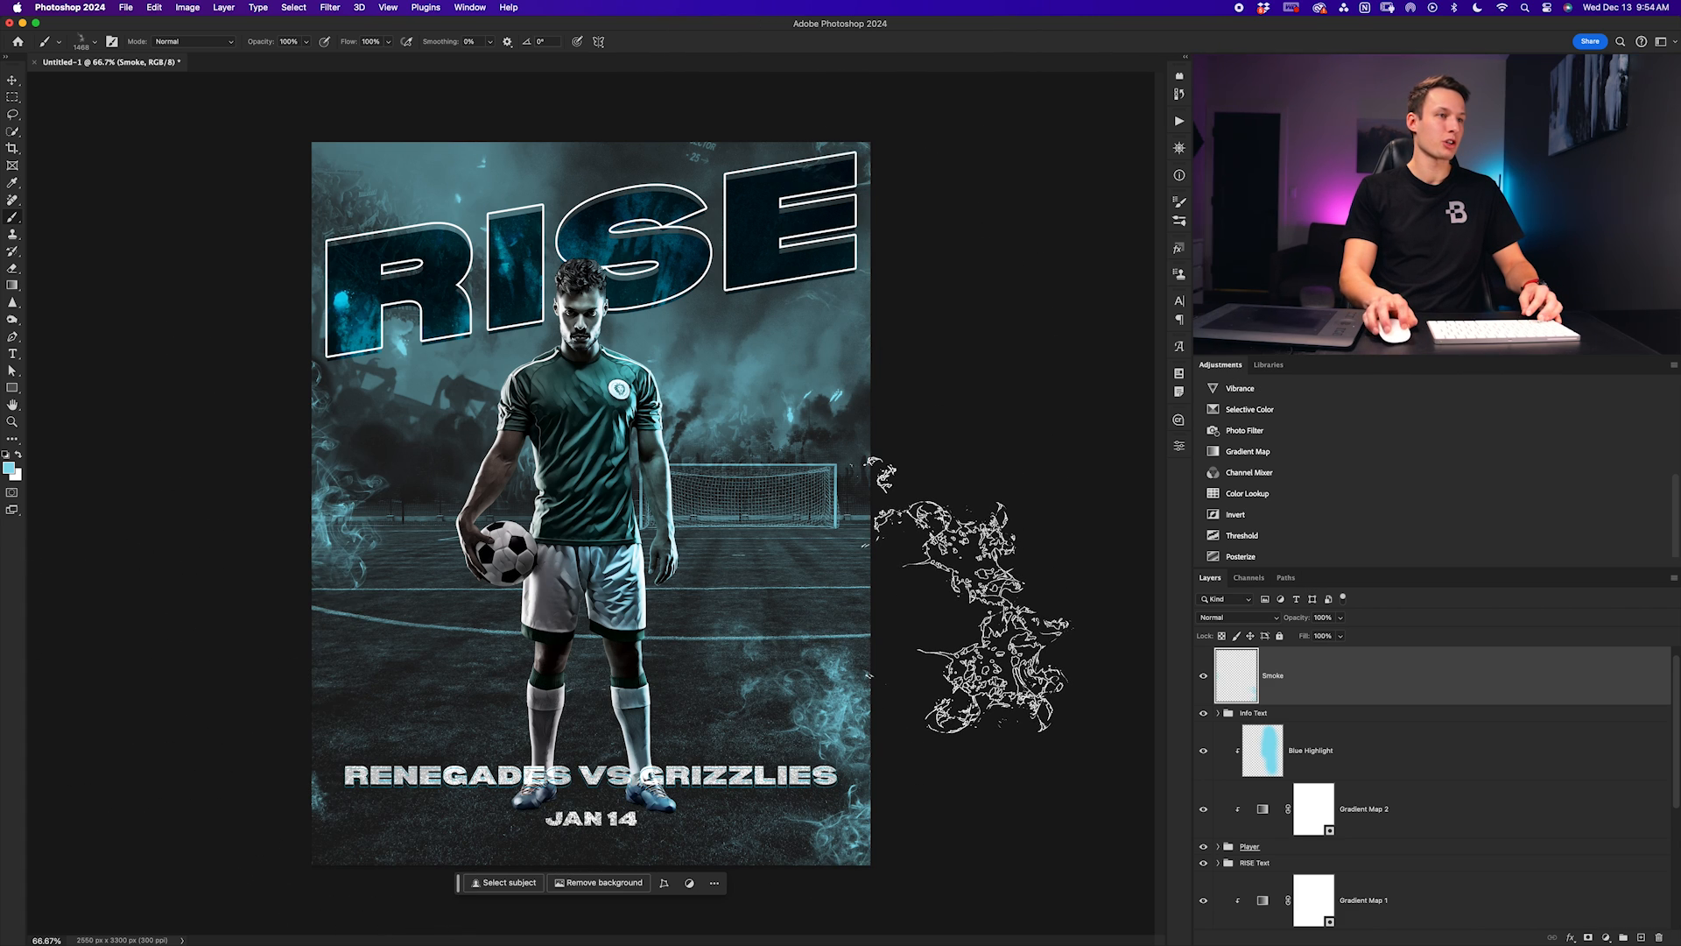
Stamp smoke at the poster's right edge and, enlarged to 2000 px, in its lower-left corner with the Smoke 19 brush
{"action": "left_click", "coordinate": [81, 43]}
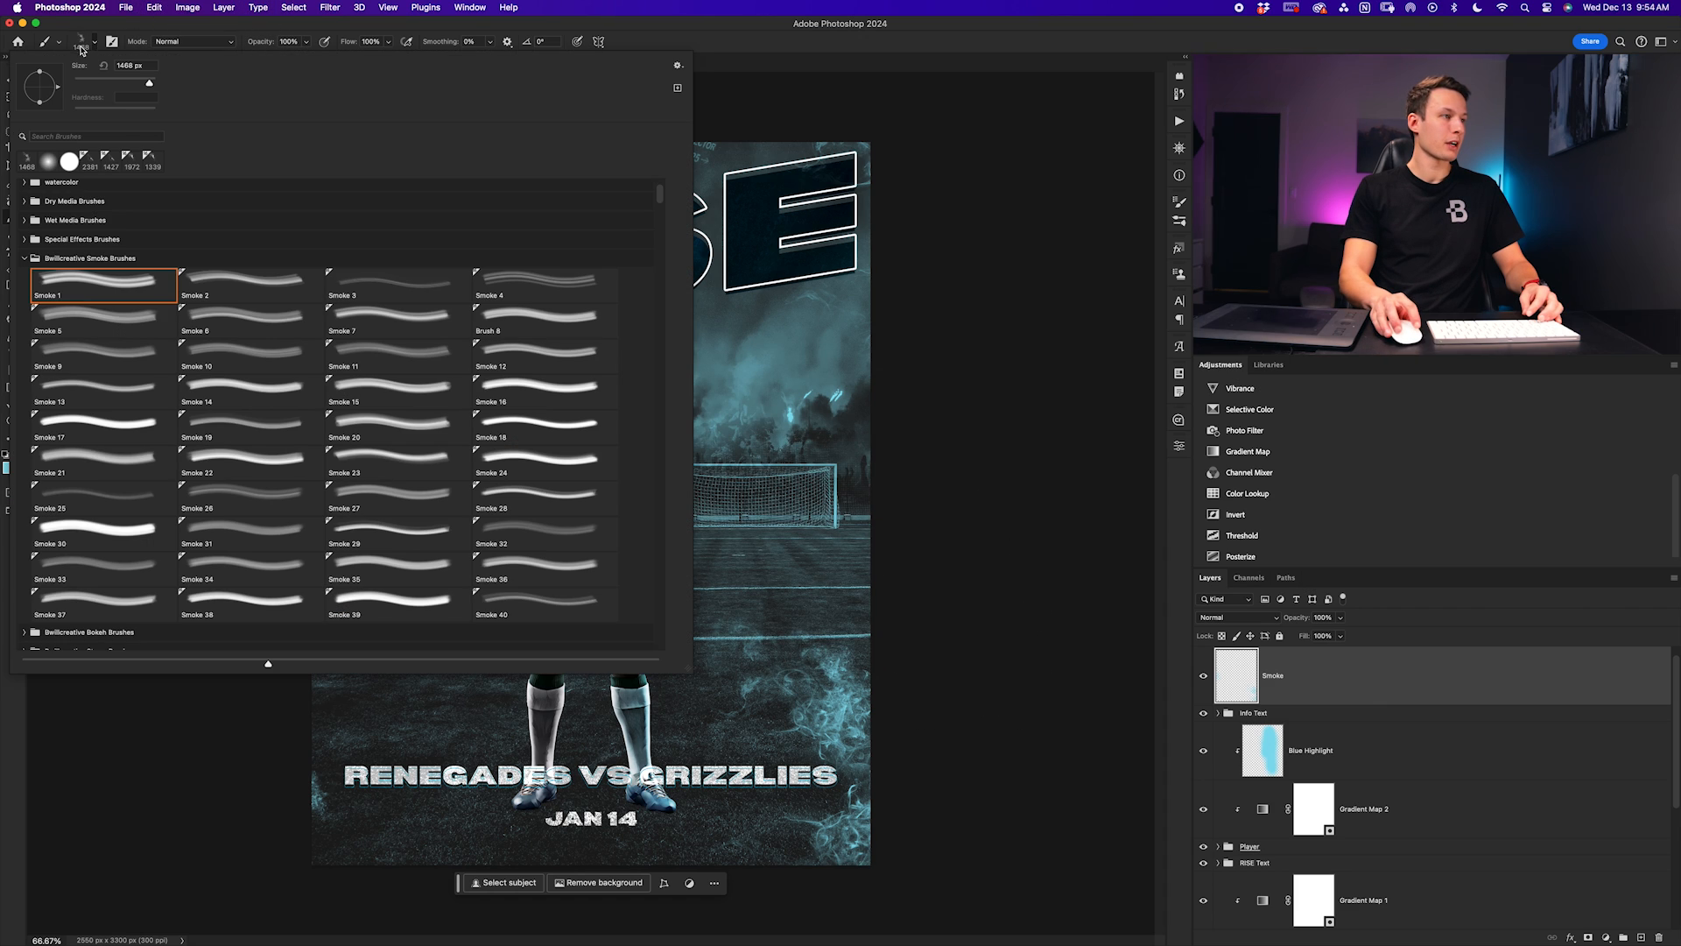
{"action": "left_click", "coordinate": [881, 404]}
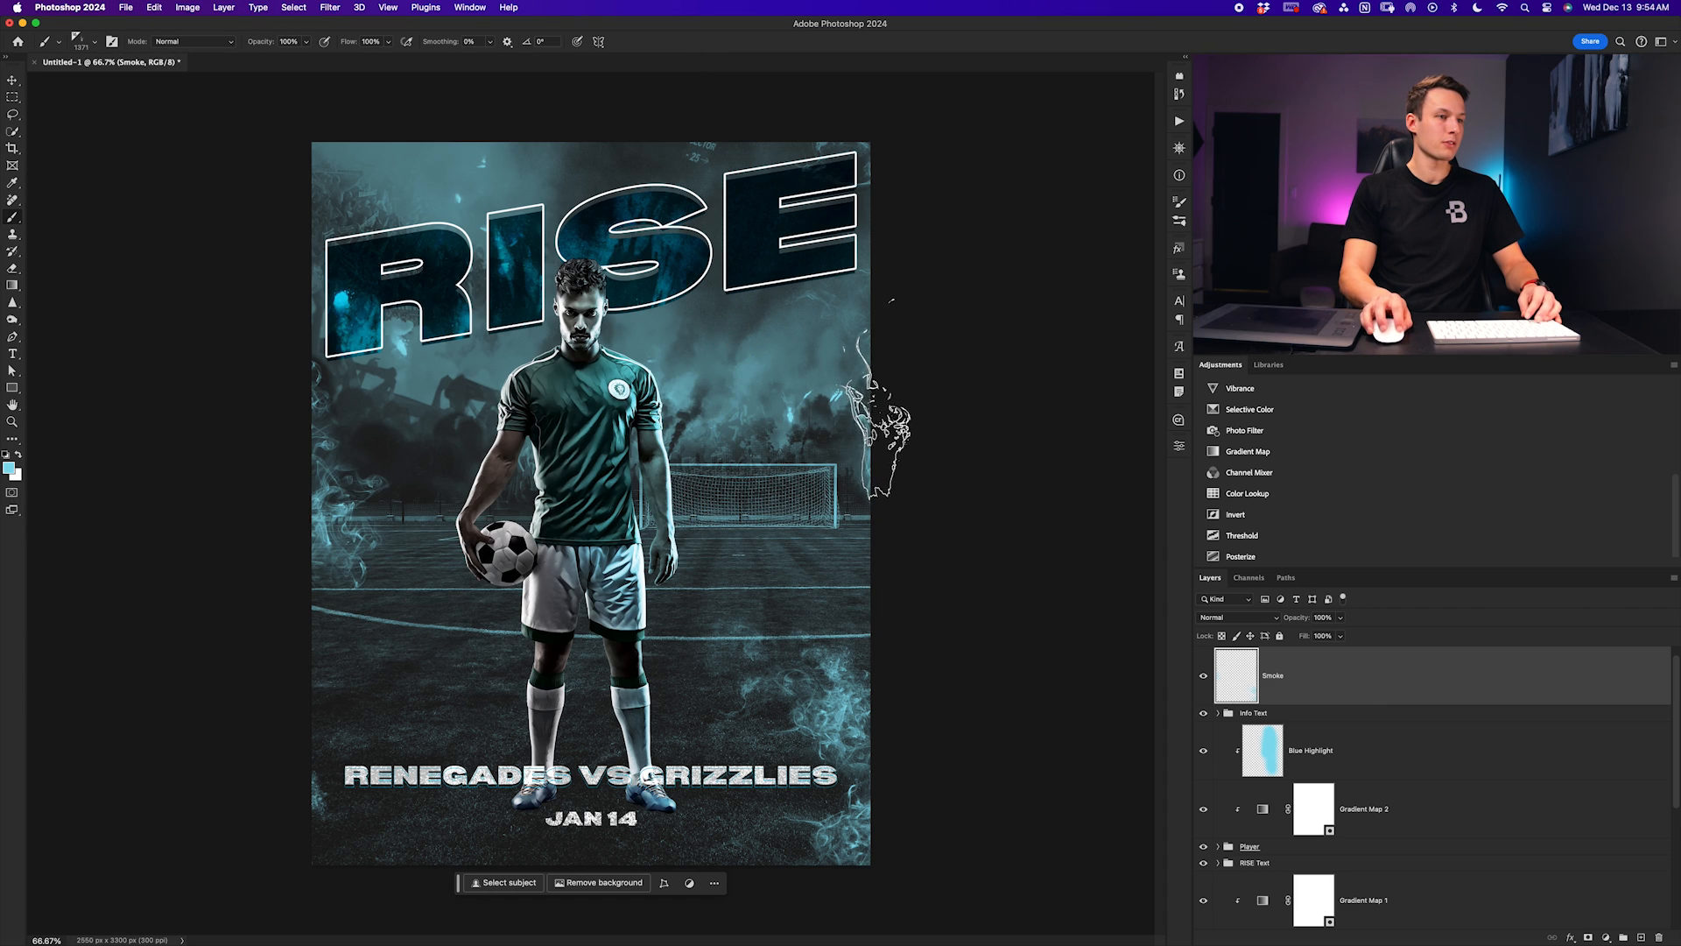
{"action": "key", "text": "bracketright"}
{"action": "key", "text": "bracketright"}
{"action": "key", "text": "bracketright"}
{"action": "key", "text": "bracketright"}
{"action": "key", "text": "bracketright"}
{"action": "key", "text": "bracketright"}
{"action": "key", "text": "bracketright"}
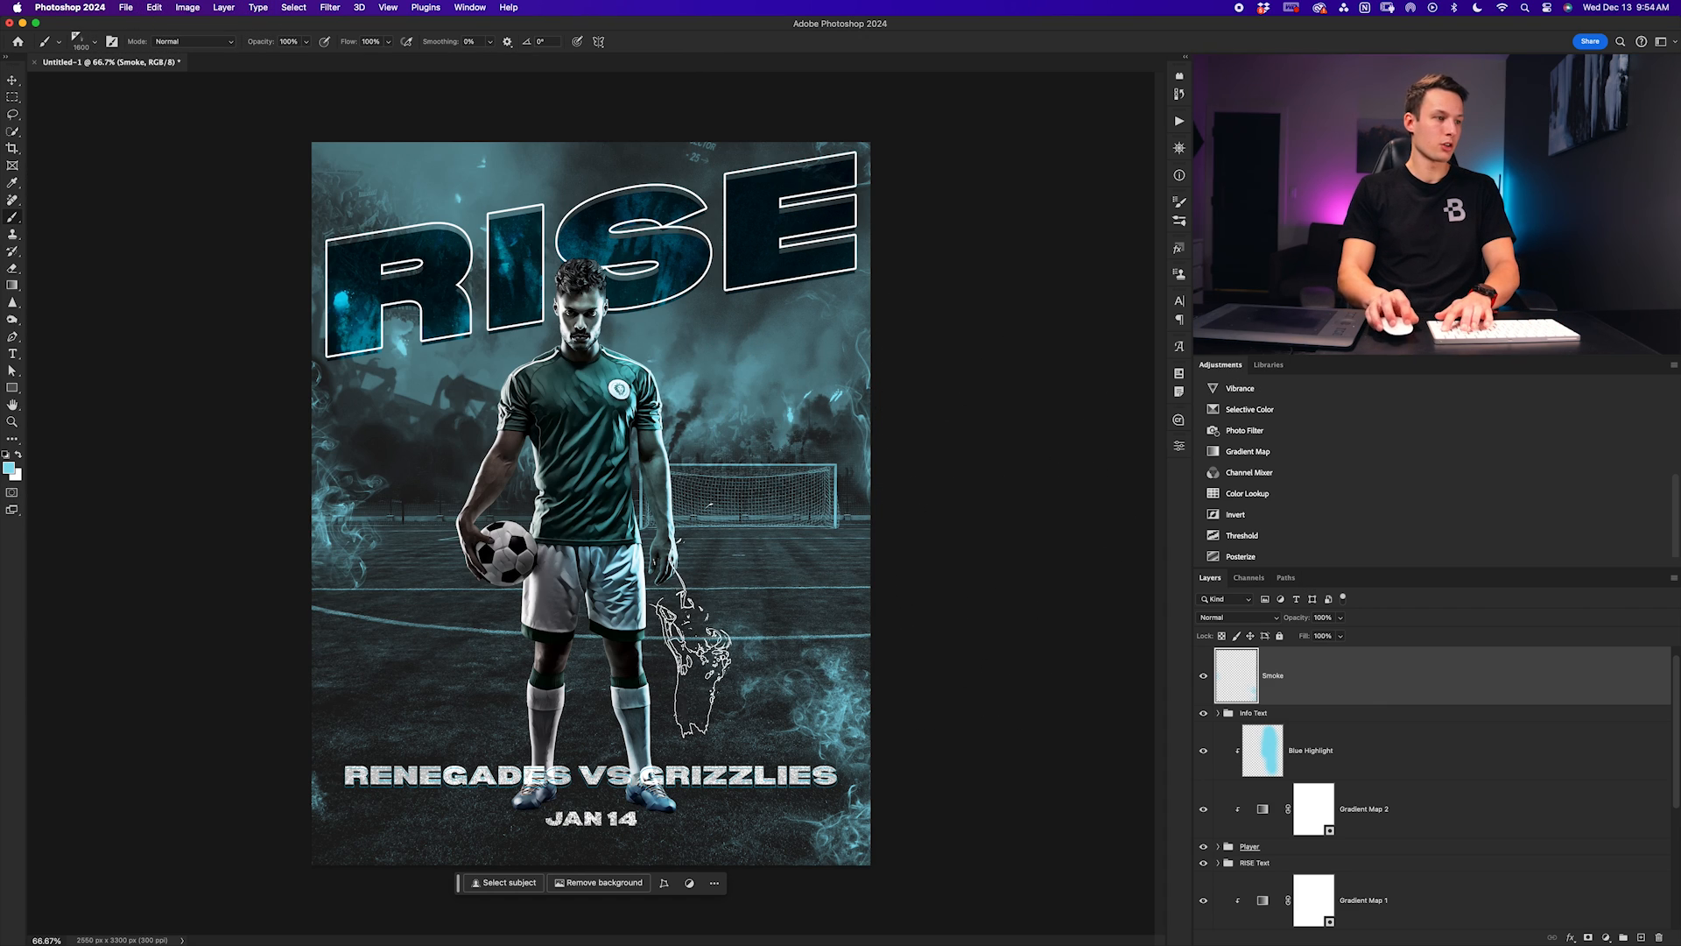
{"action": "left_click", "coordinate": [306, 788]}
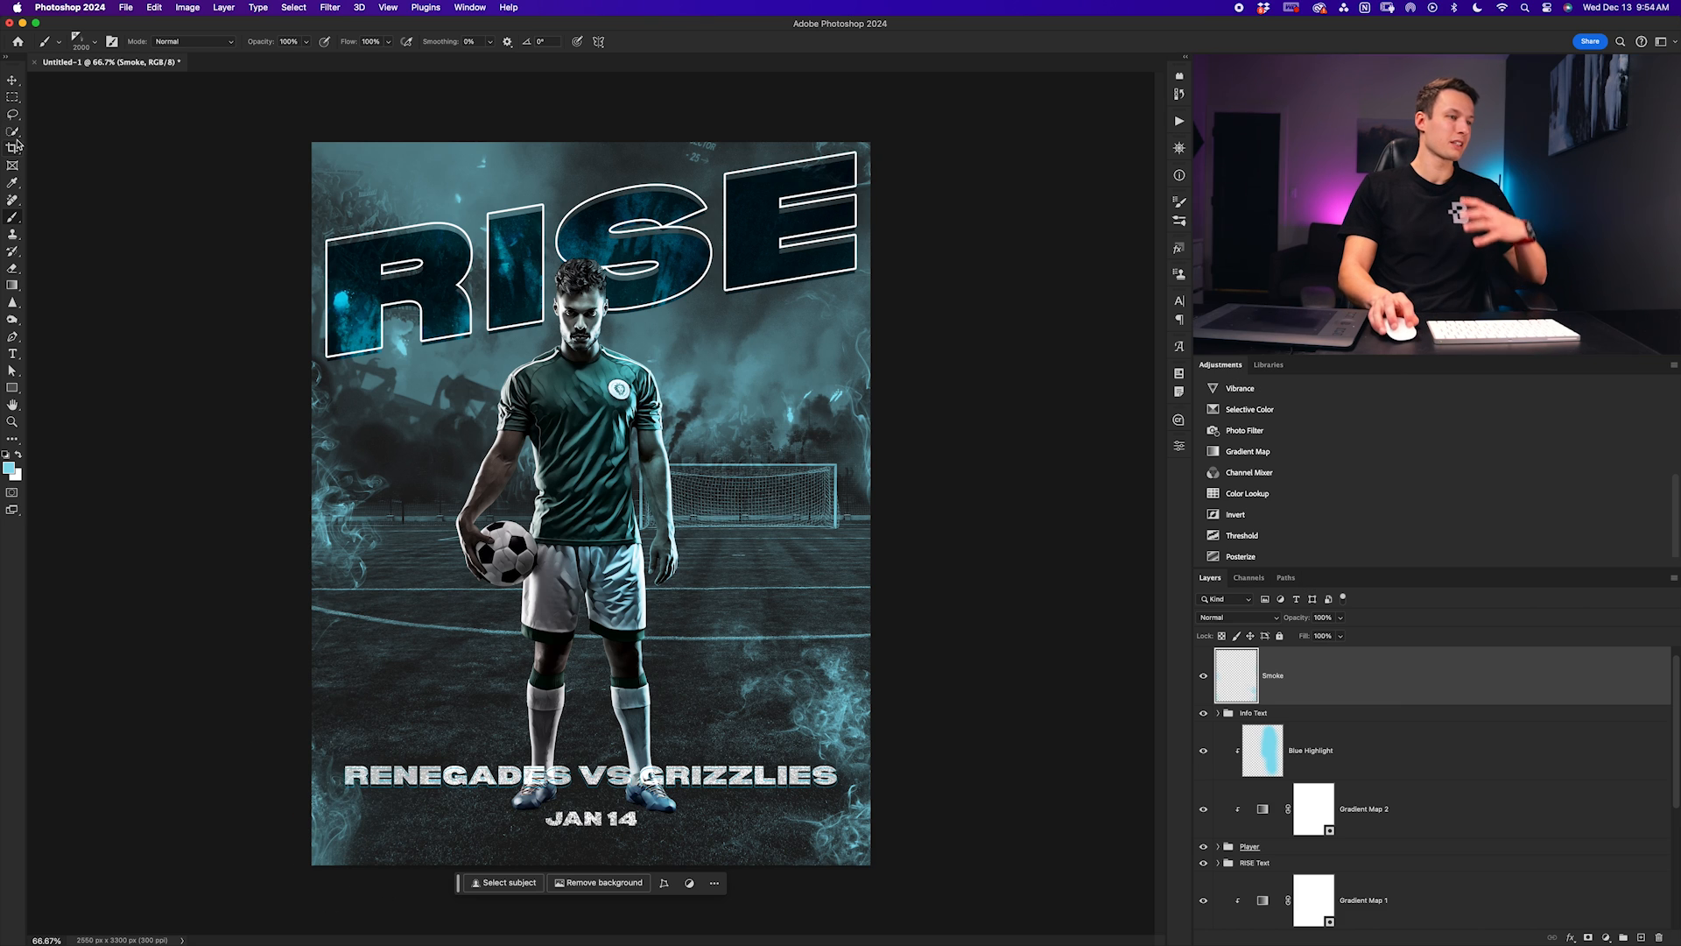
Switch to another smoke brush at 1600 px and stamp smoke in the poster's upper-left corner and along its left side
{"action": "left_click", "coordinate": [81, 39]}
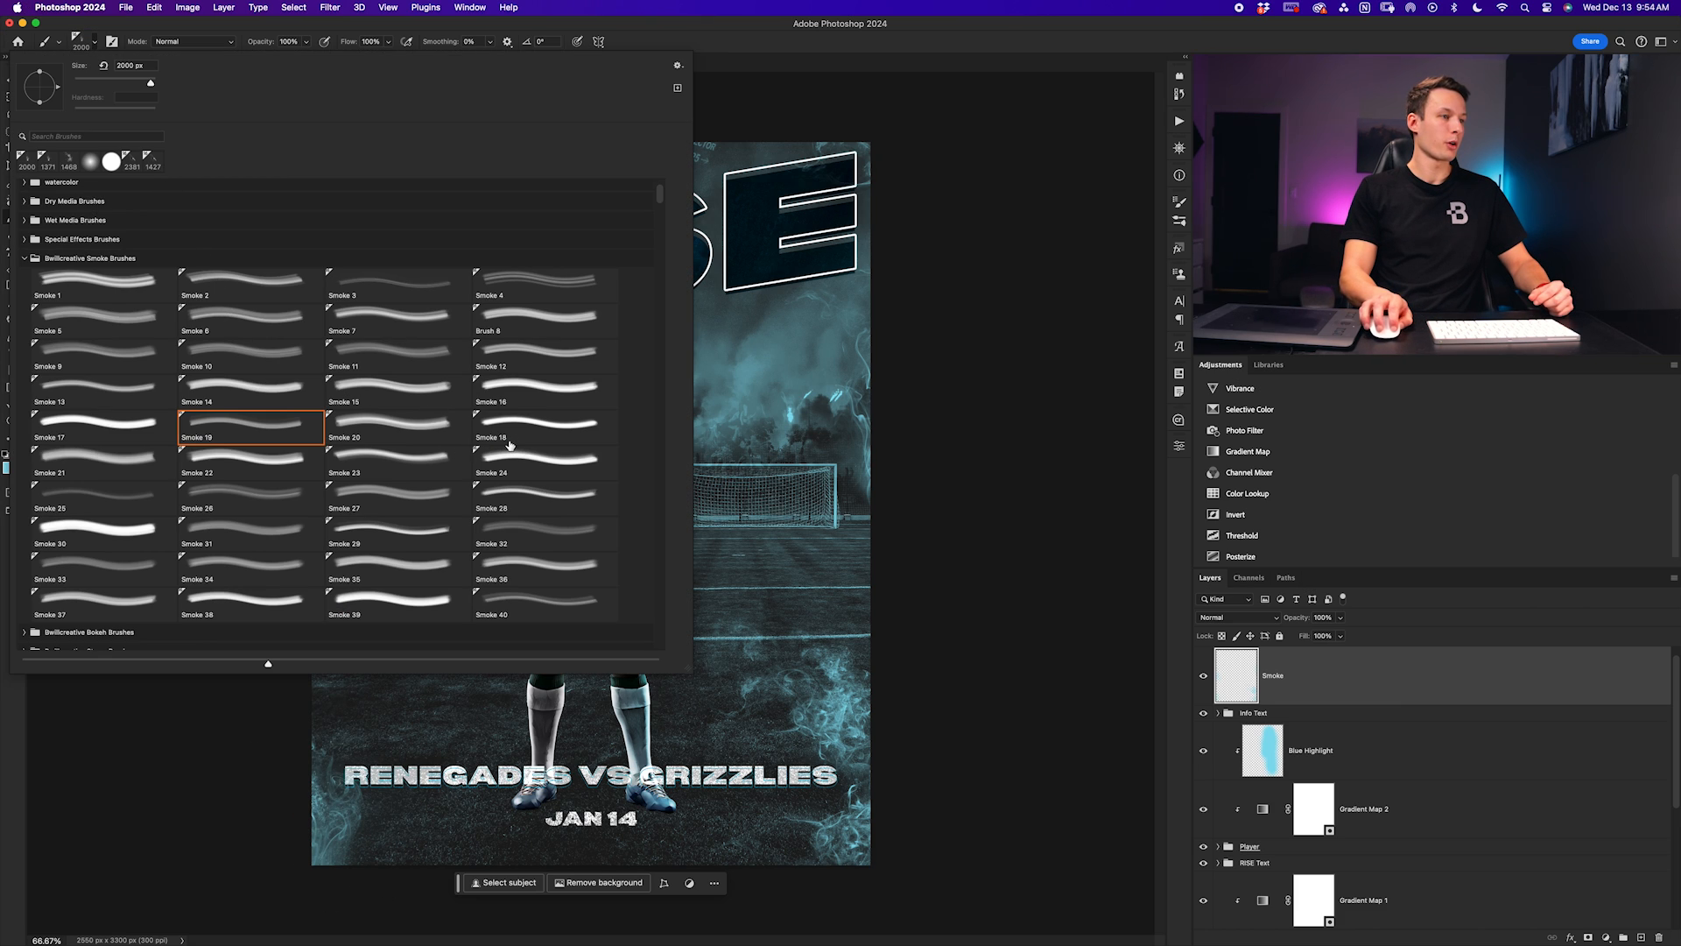
{"action": "left_click", "coordinate": [805, 524]}
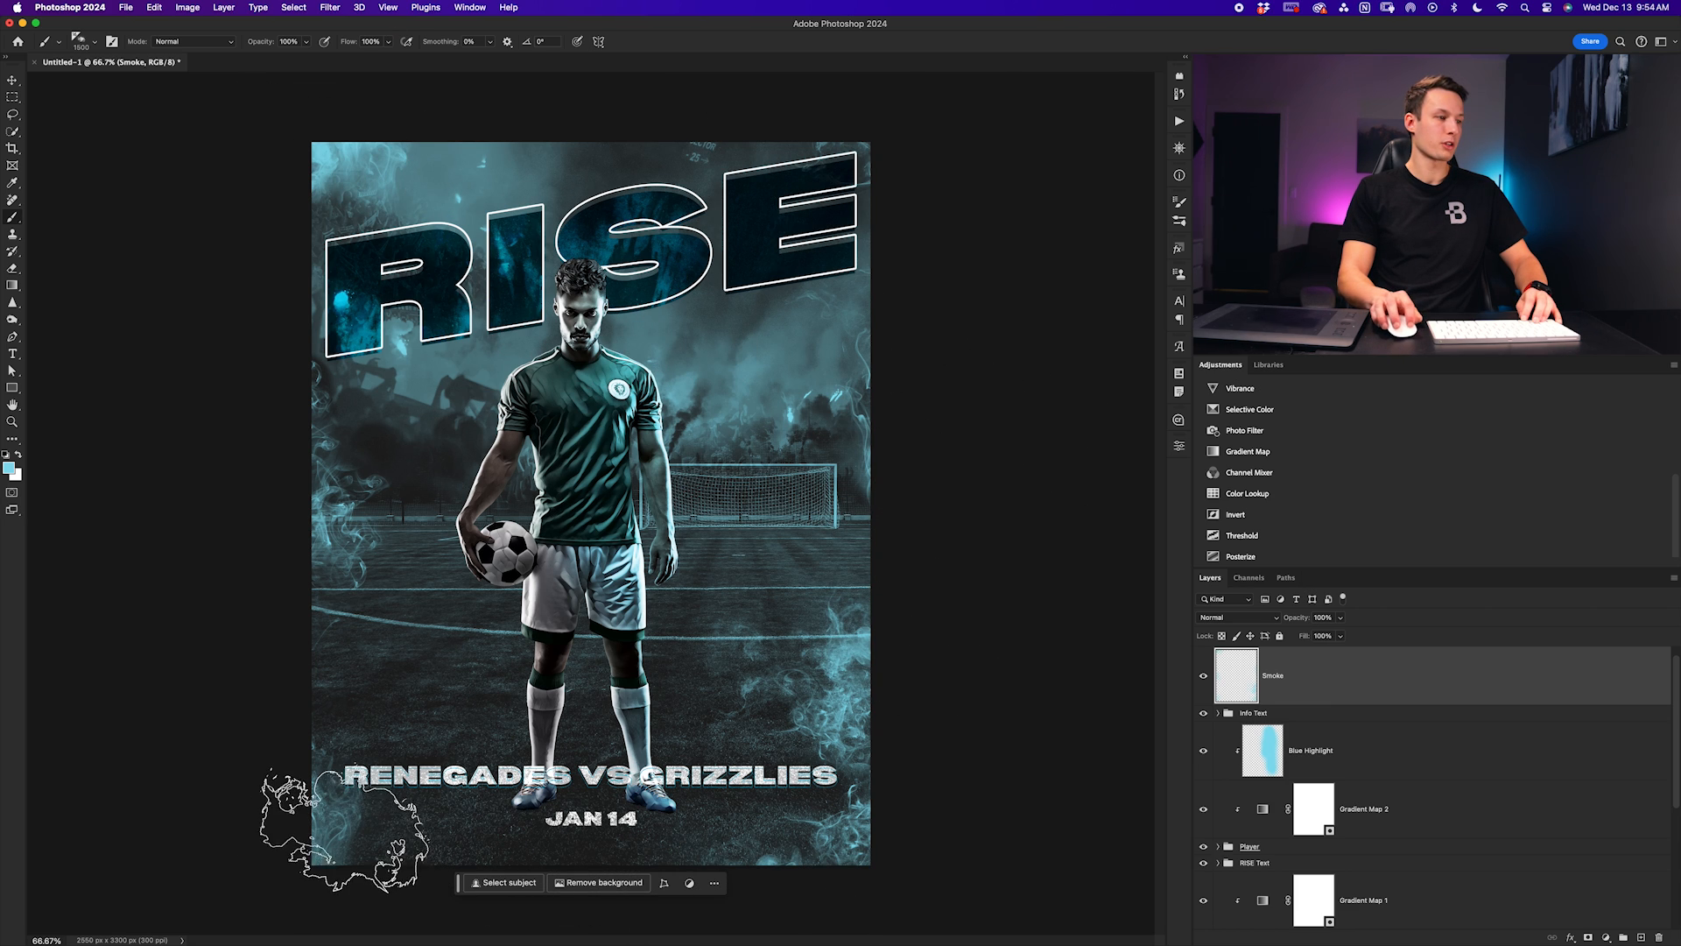
{"action": "left_click", "coordinate": [310, 678]}
{"action": "left_click", "coordinate": [461, 493]}
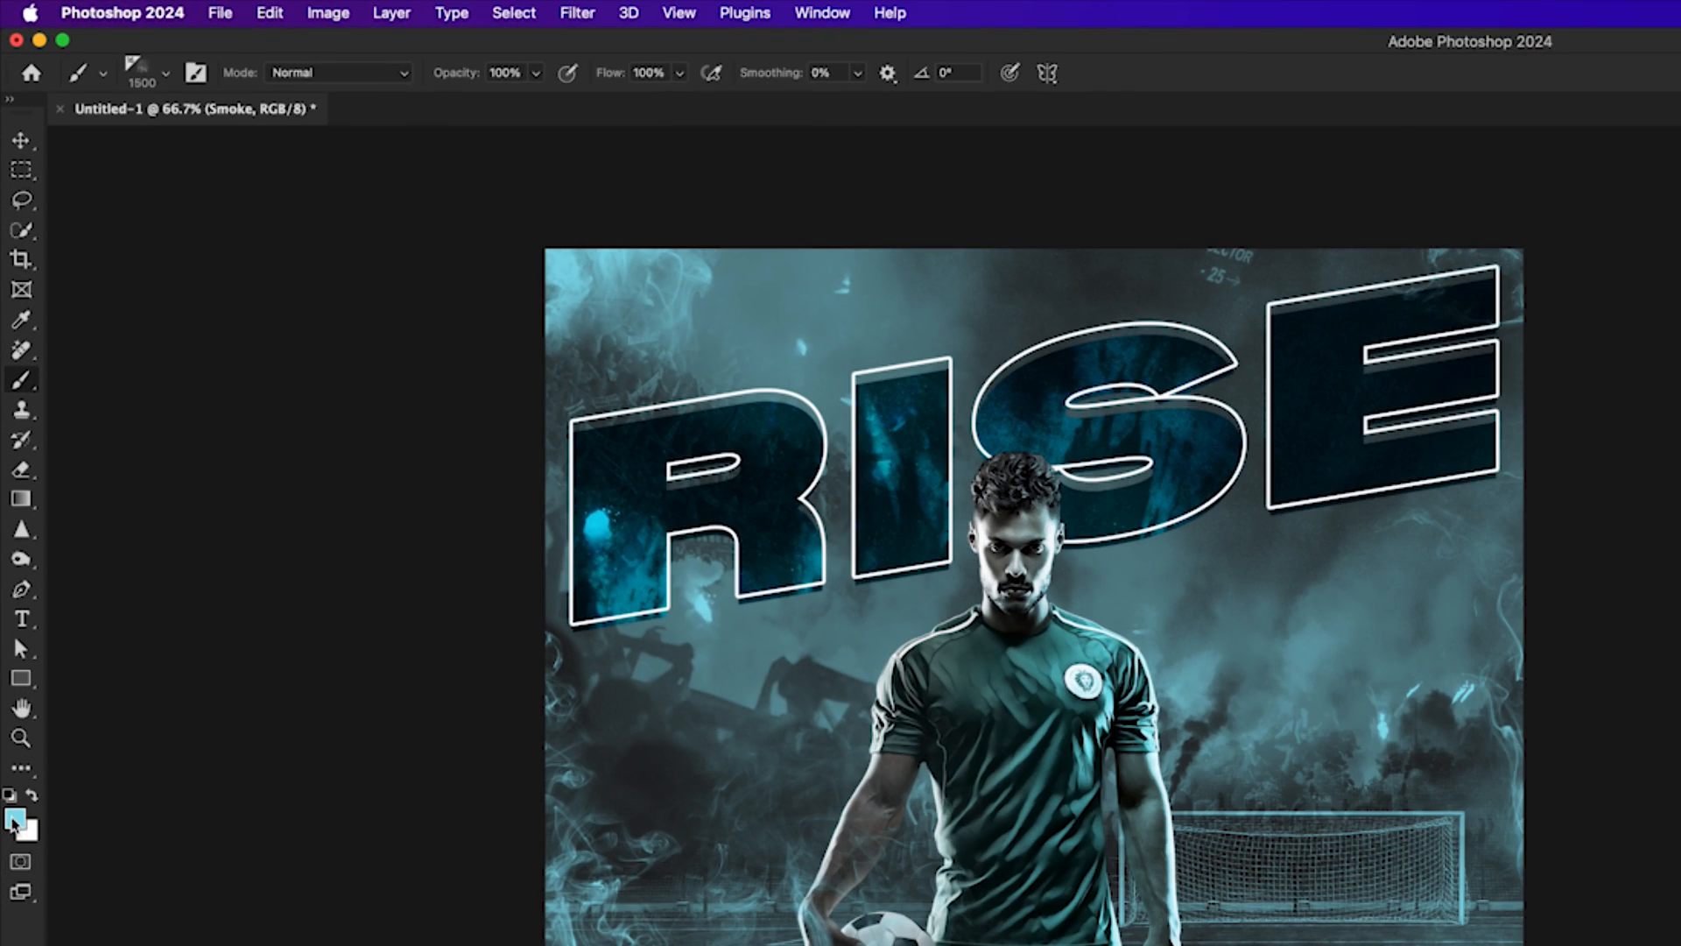
Set the foreground color to white (ffffff) and stamp white smoke over the poster's upper-left corner on the Smoke layer
{"action": "left_click", "coordinate": [9, 468]}
{"action": "type", "text": "ffffff"}
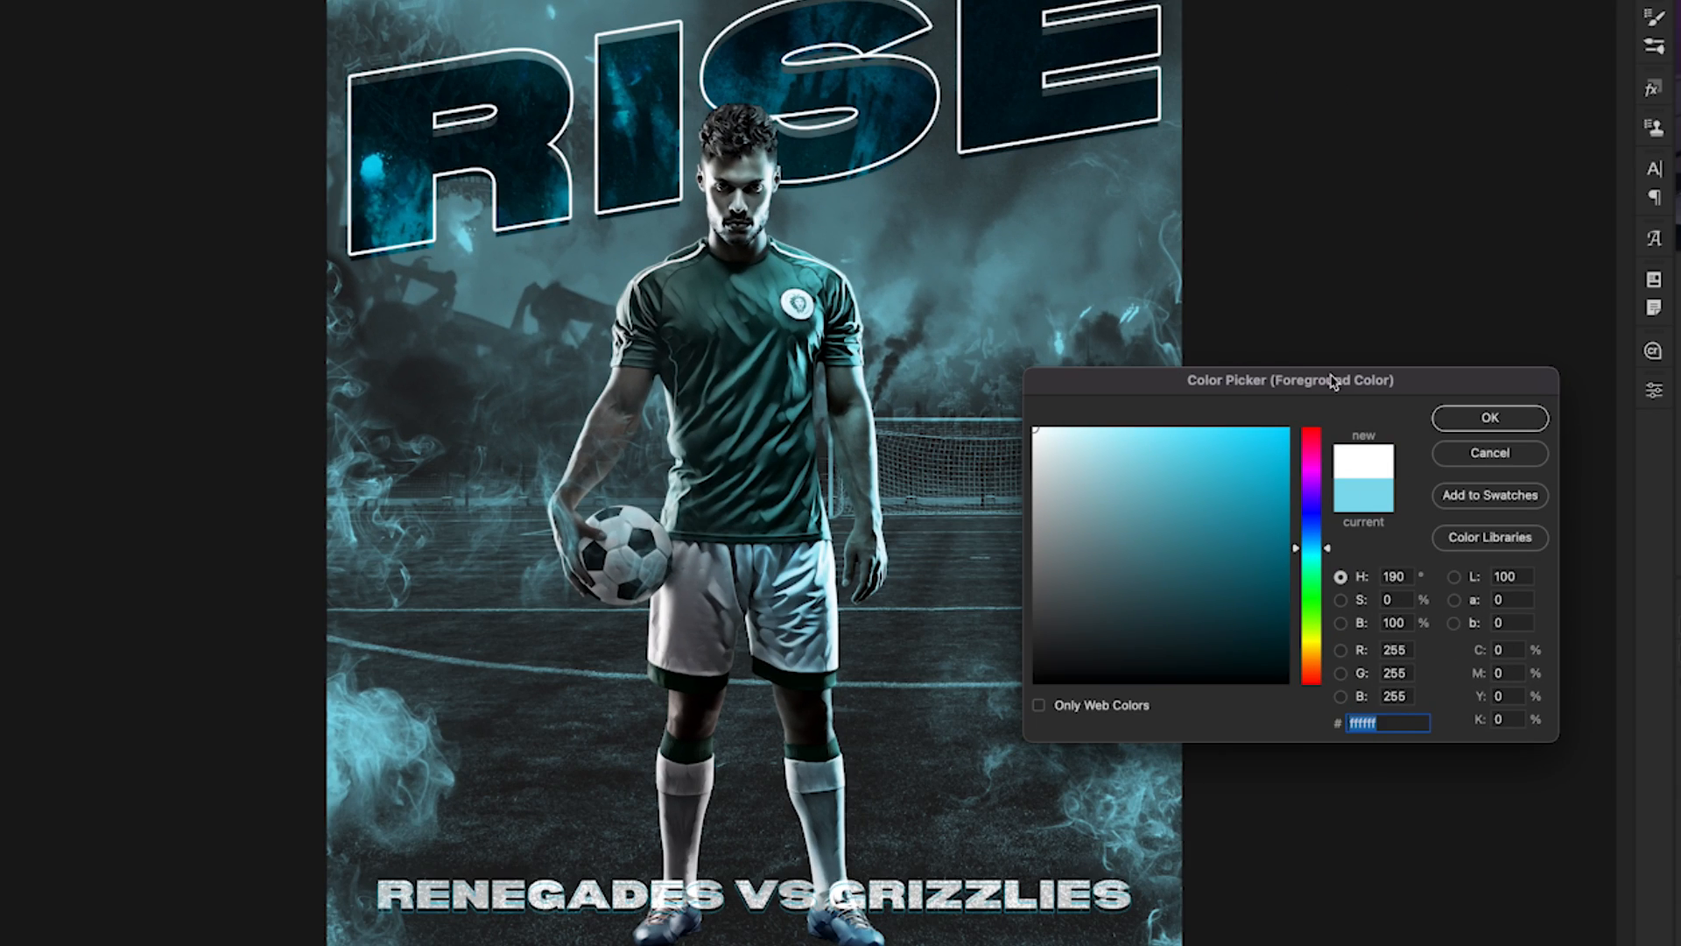
{"action": "left_click", "coordinate": [1489, 416]}
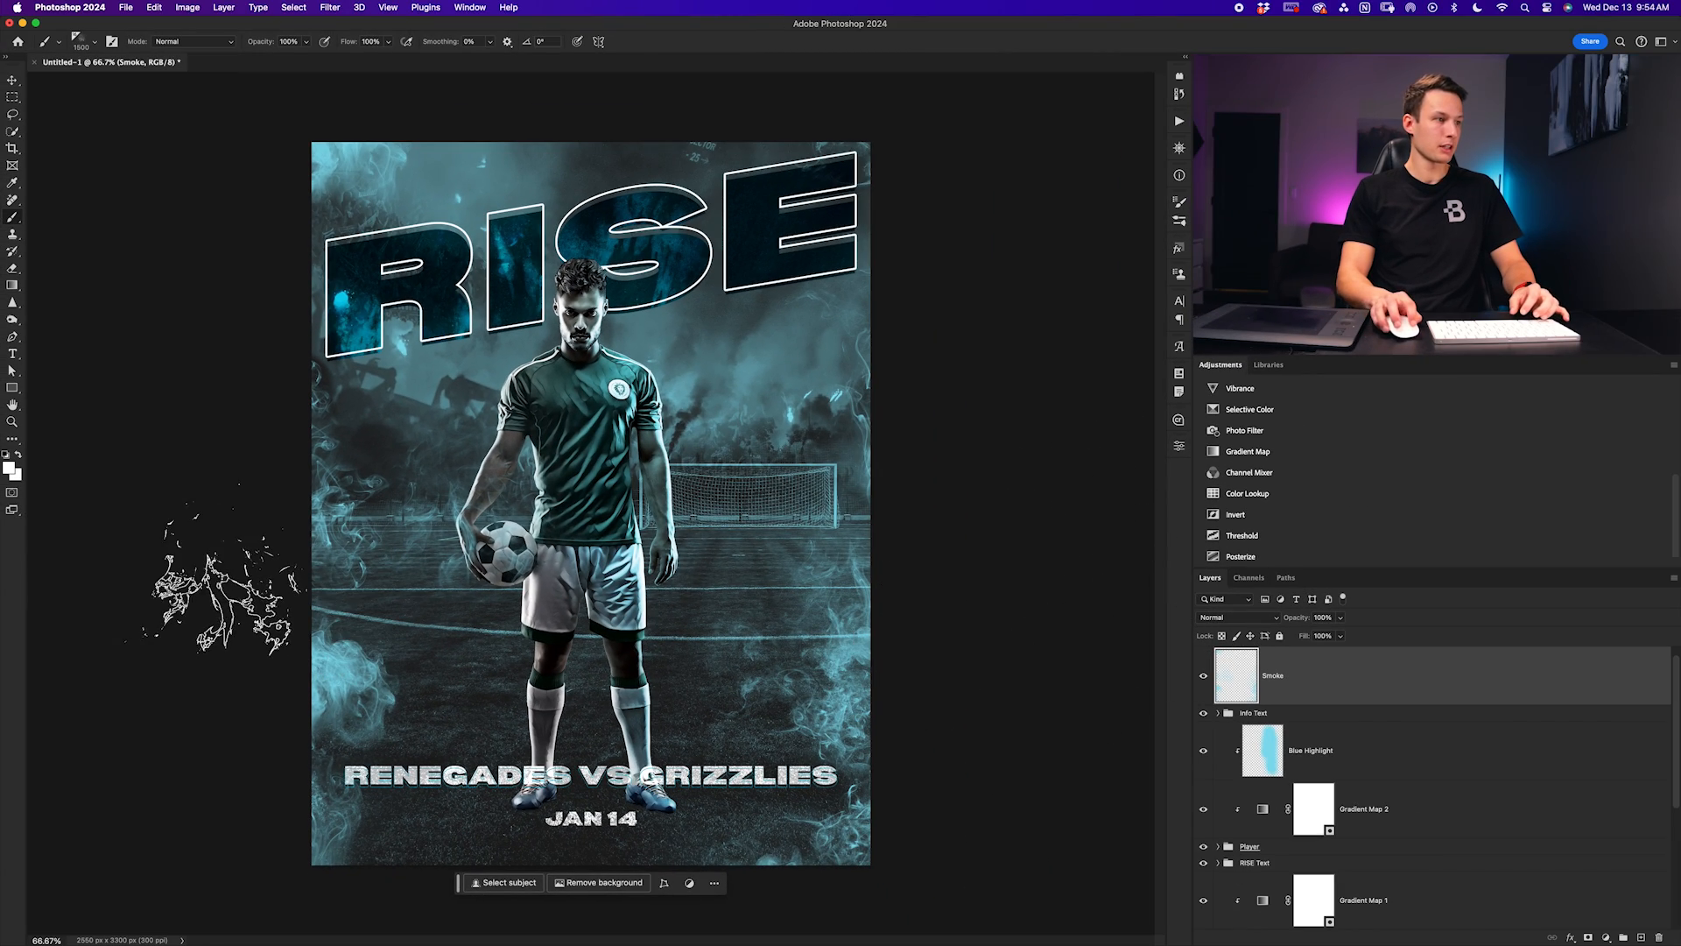
{"action": "left_click", "coordinate": [385, 210]}
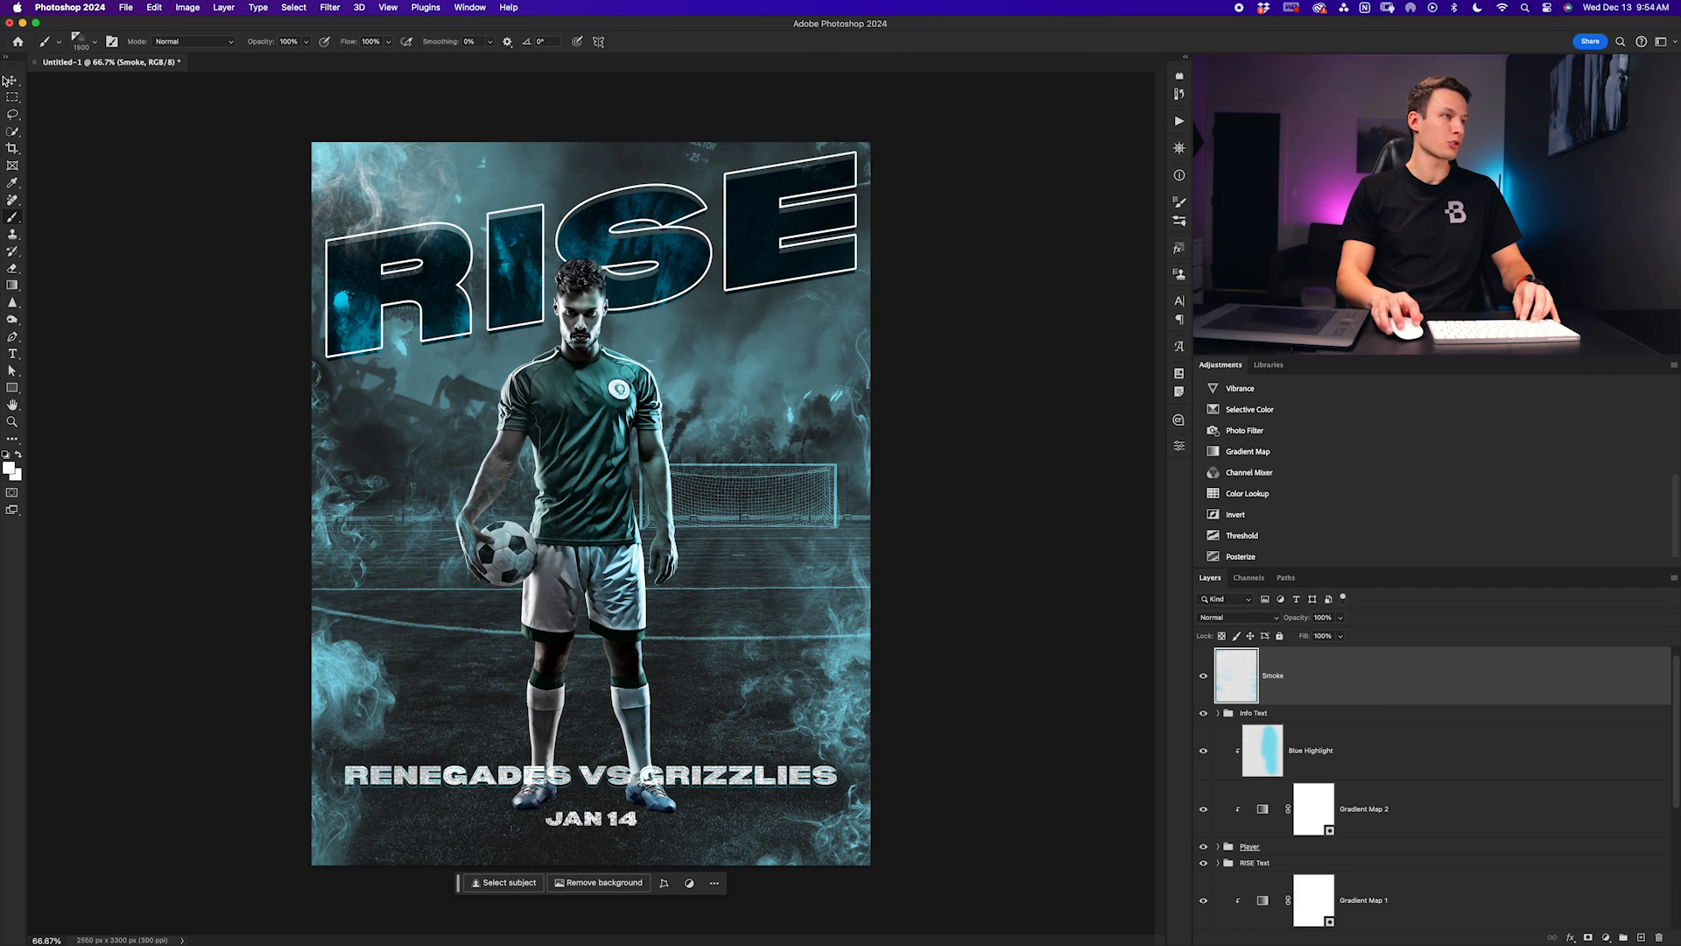
Stamp white smoke along the poster's side edges with the Smoke 24 brush, and reduce the brush to 40% opacity and 700 px
{"action": "left_click", "coordinate": [80, 42]}
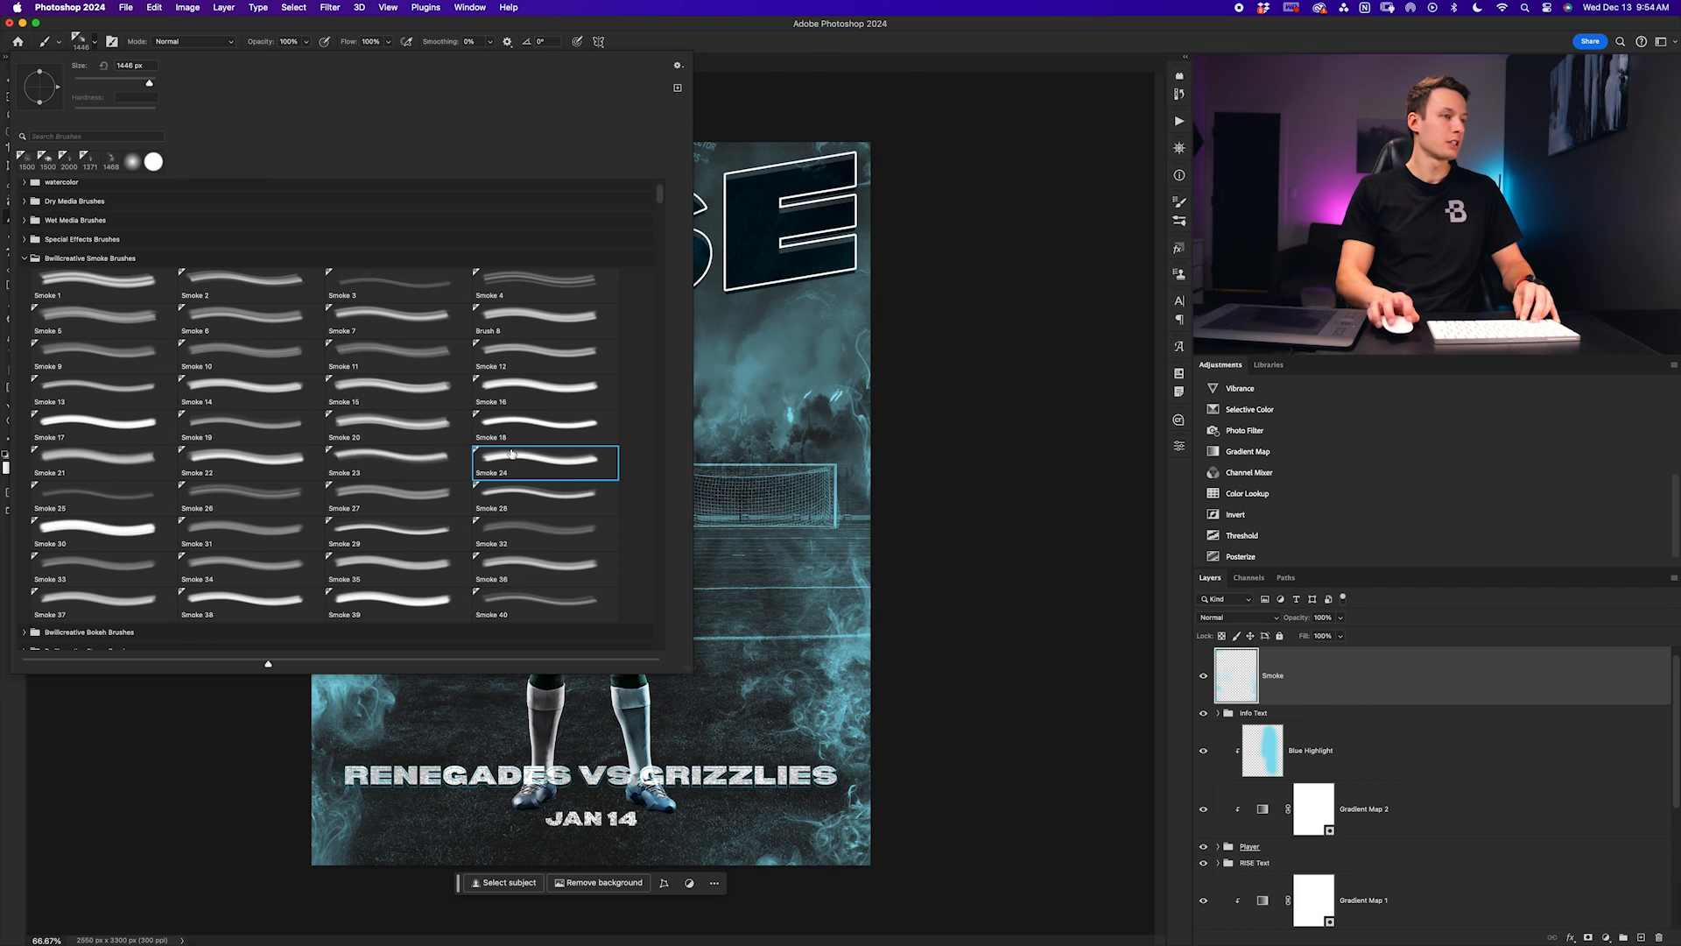
{"action": "left_click", "coordinate": [924, 368]}
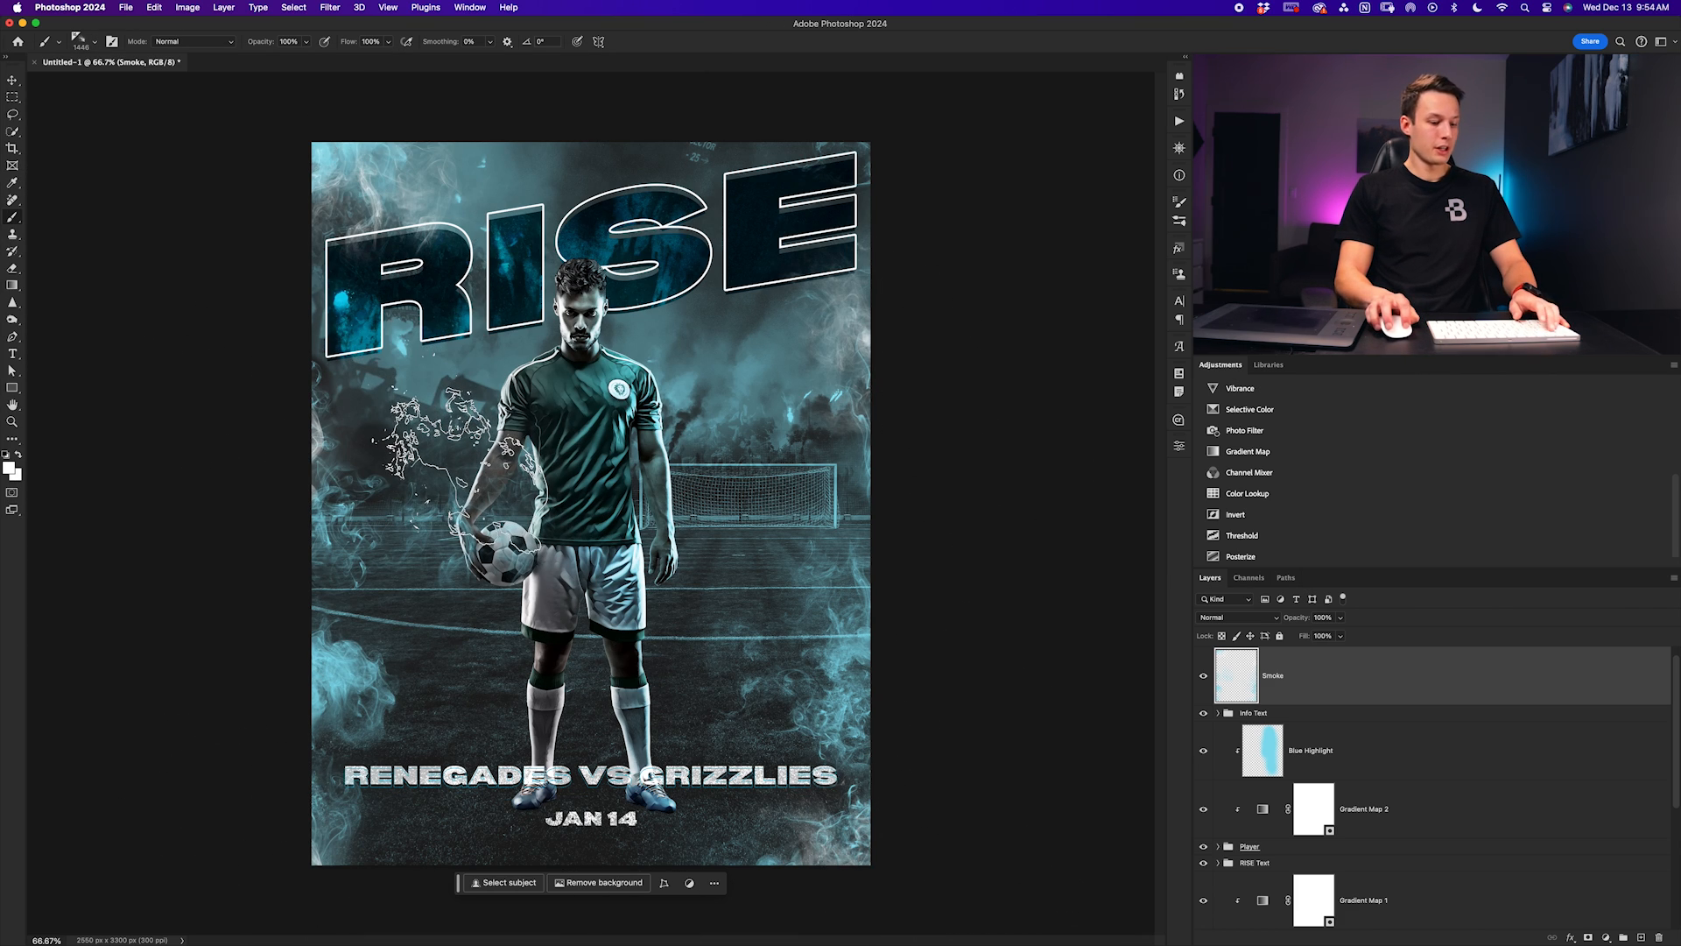
{"action": "key", "text": "4"}
{"action": "key", "text": "bracketleft"}
{"action": "key", "text": "bracketleft"}
{"action": "key", "text": "bracketleft"}
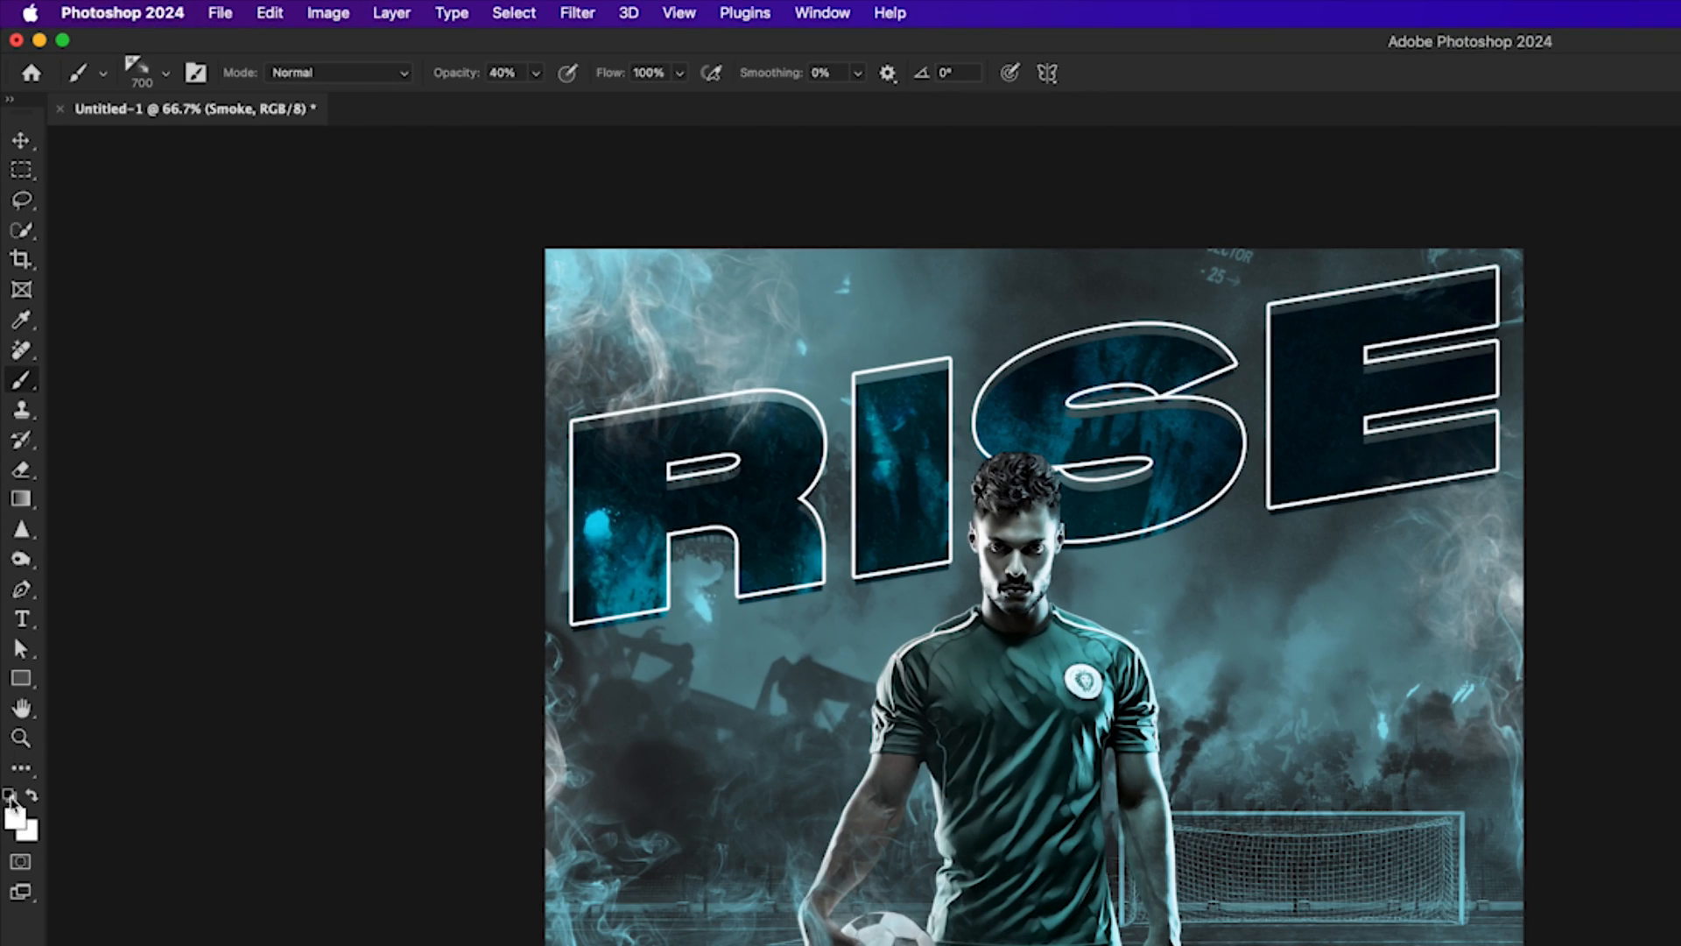
Set the foreground color to black (000000) and paint dark smoke around the poster's lower edges with the Smoke 35 brush enlarged to 2400 px
{"action": "left_click", "coordinate": [13, 807]}
{"action": "left_click_drag", "start_coordinate": [1257, 627], "coordinate": [969, 697]}
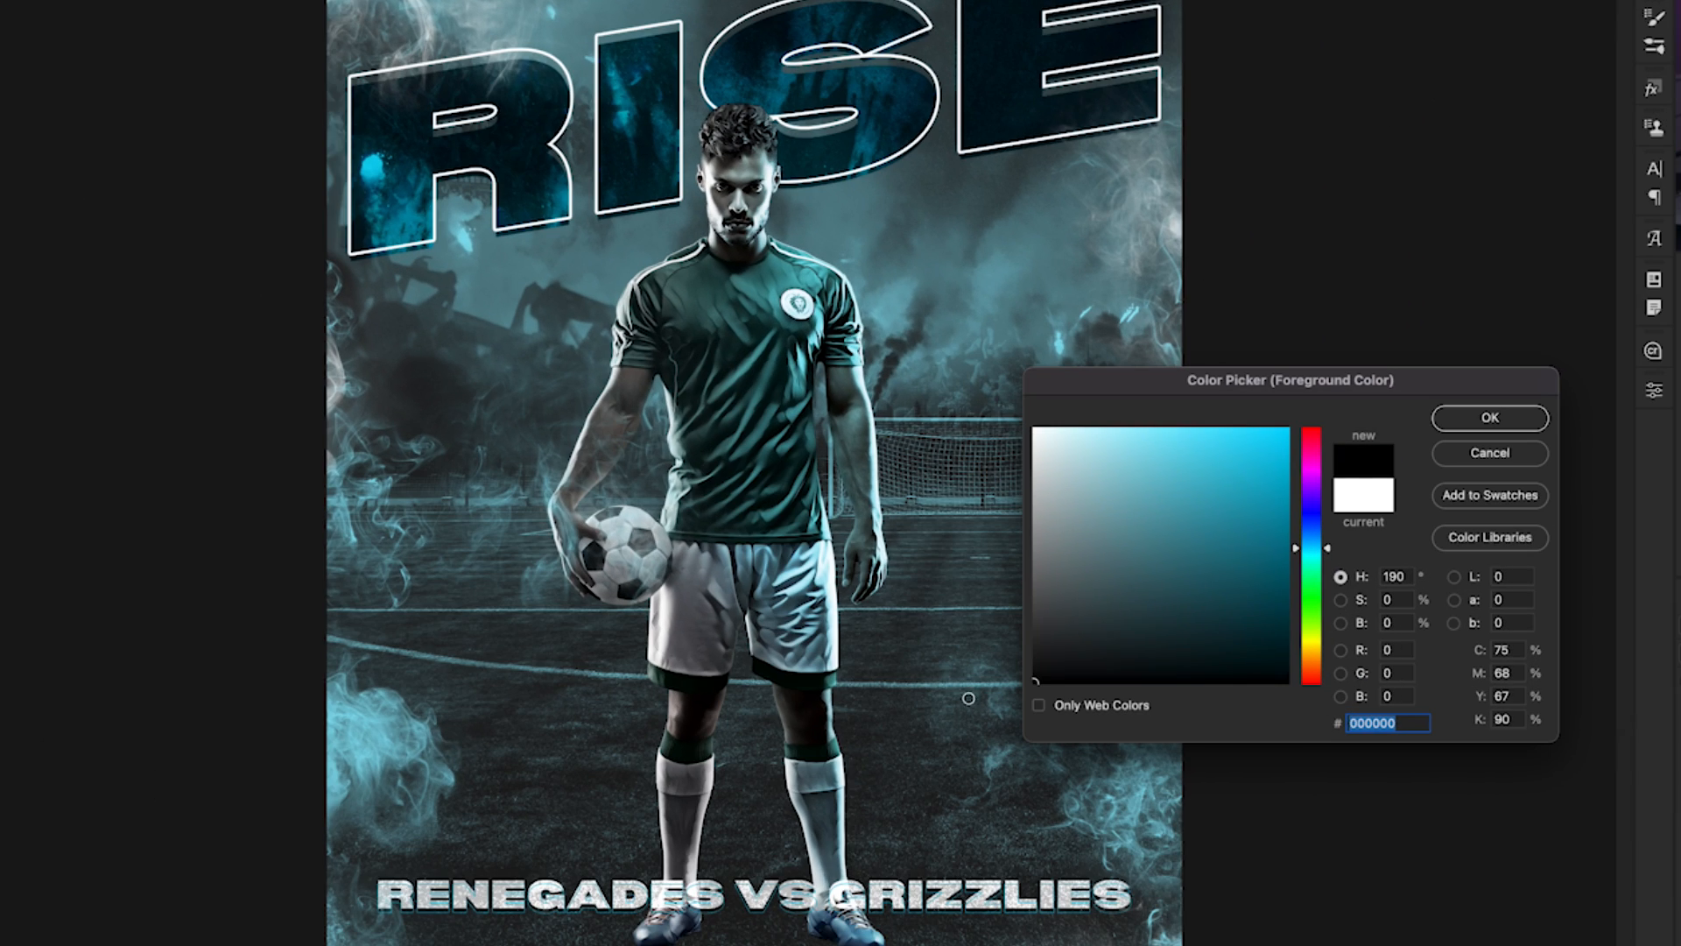
{"action": "left_click", "coordinate": [1492, 420]}
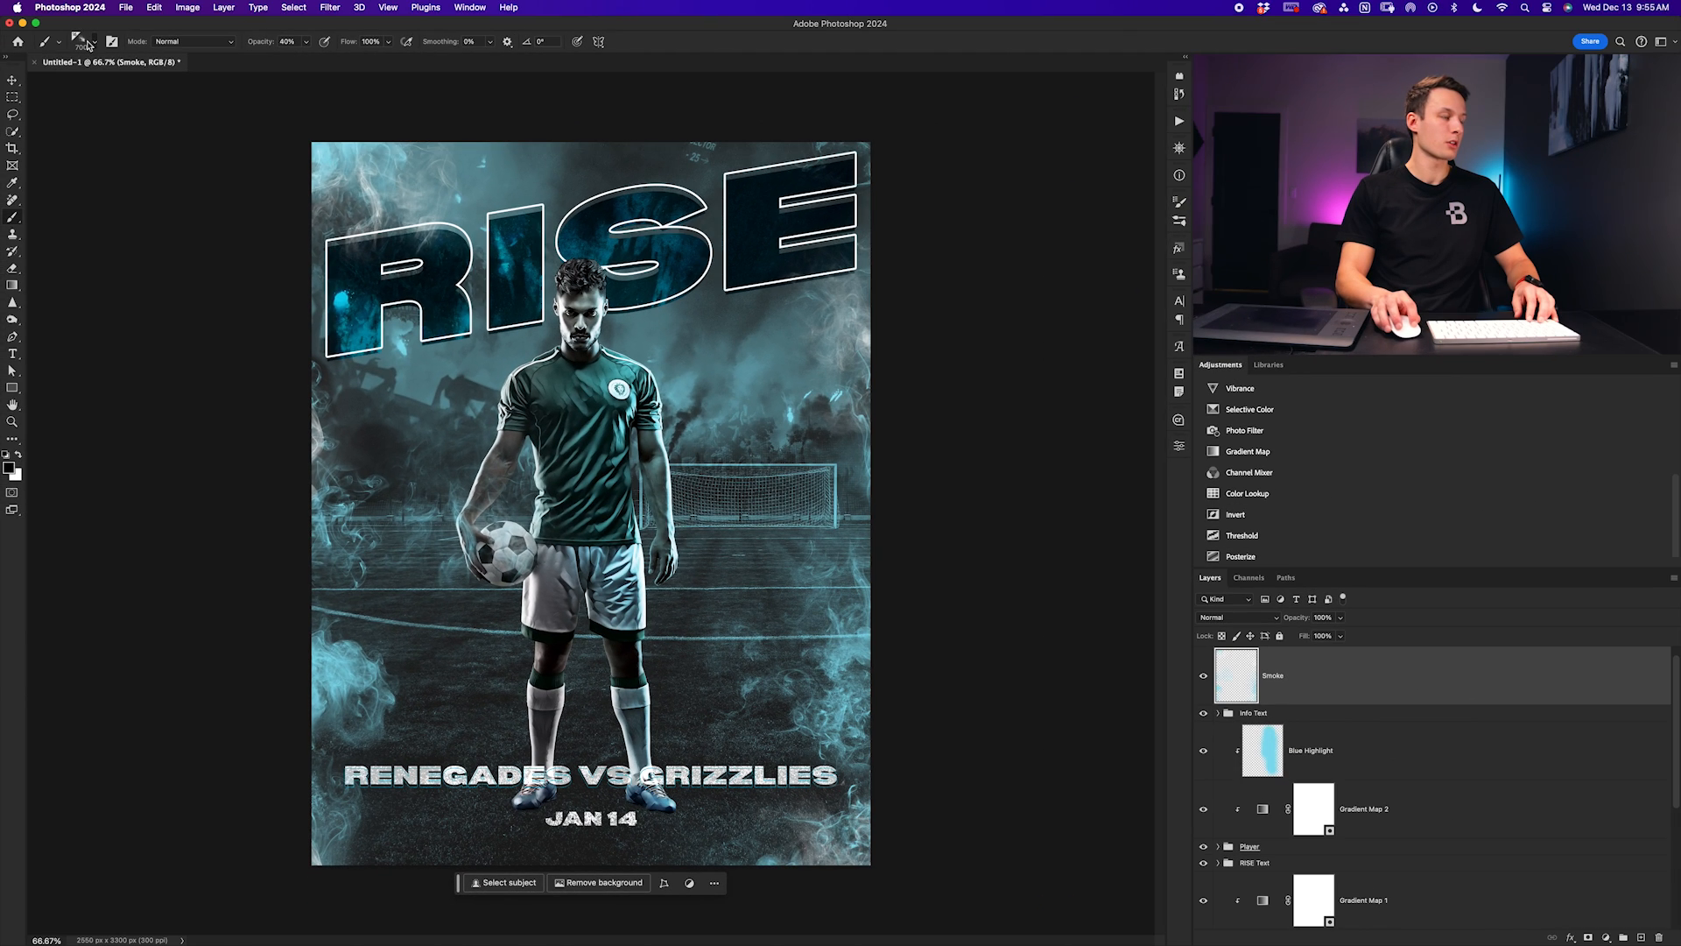
{"action": "left_click", "coordinate": [88, 43]}
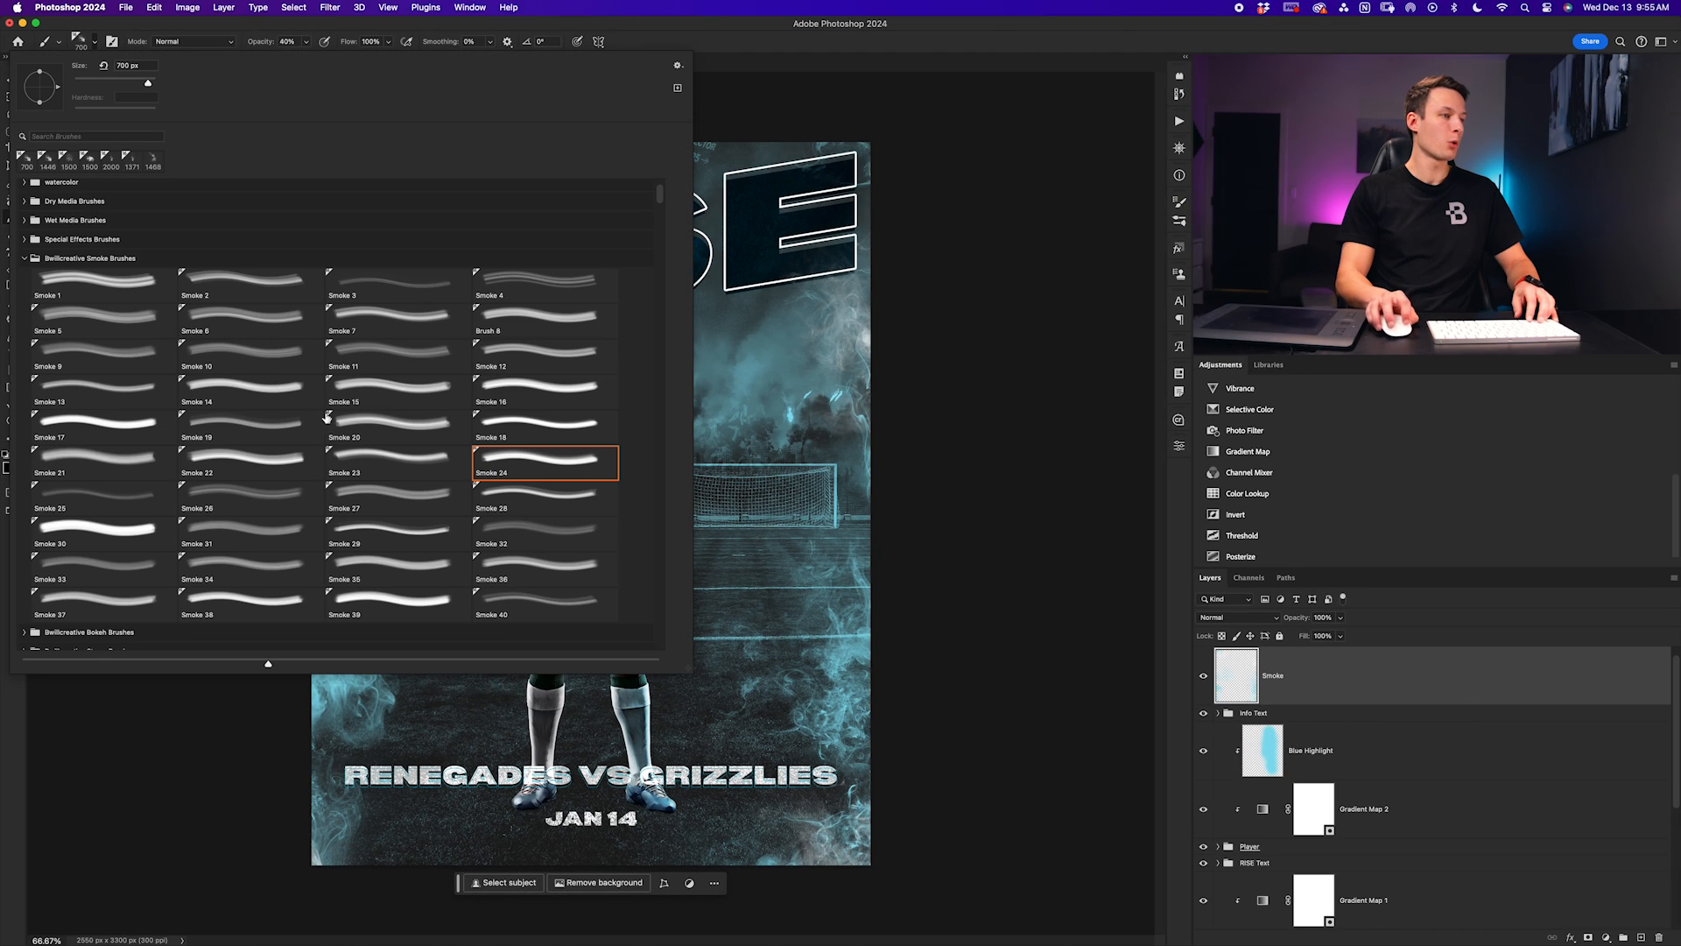
{"action": "left_click", "coordinate": [393, 563]}
{"action": "left_click", "coordinate": [910, 516]}
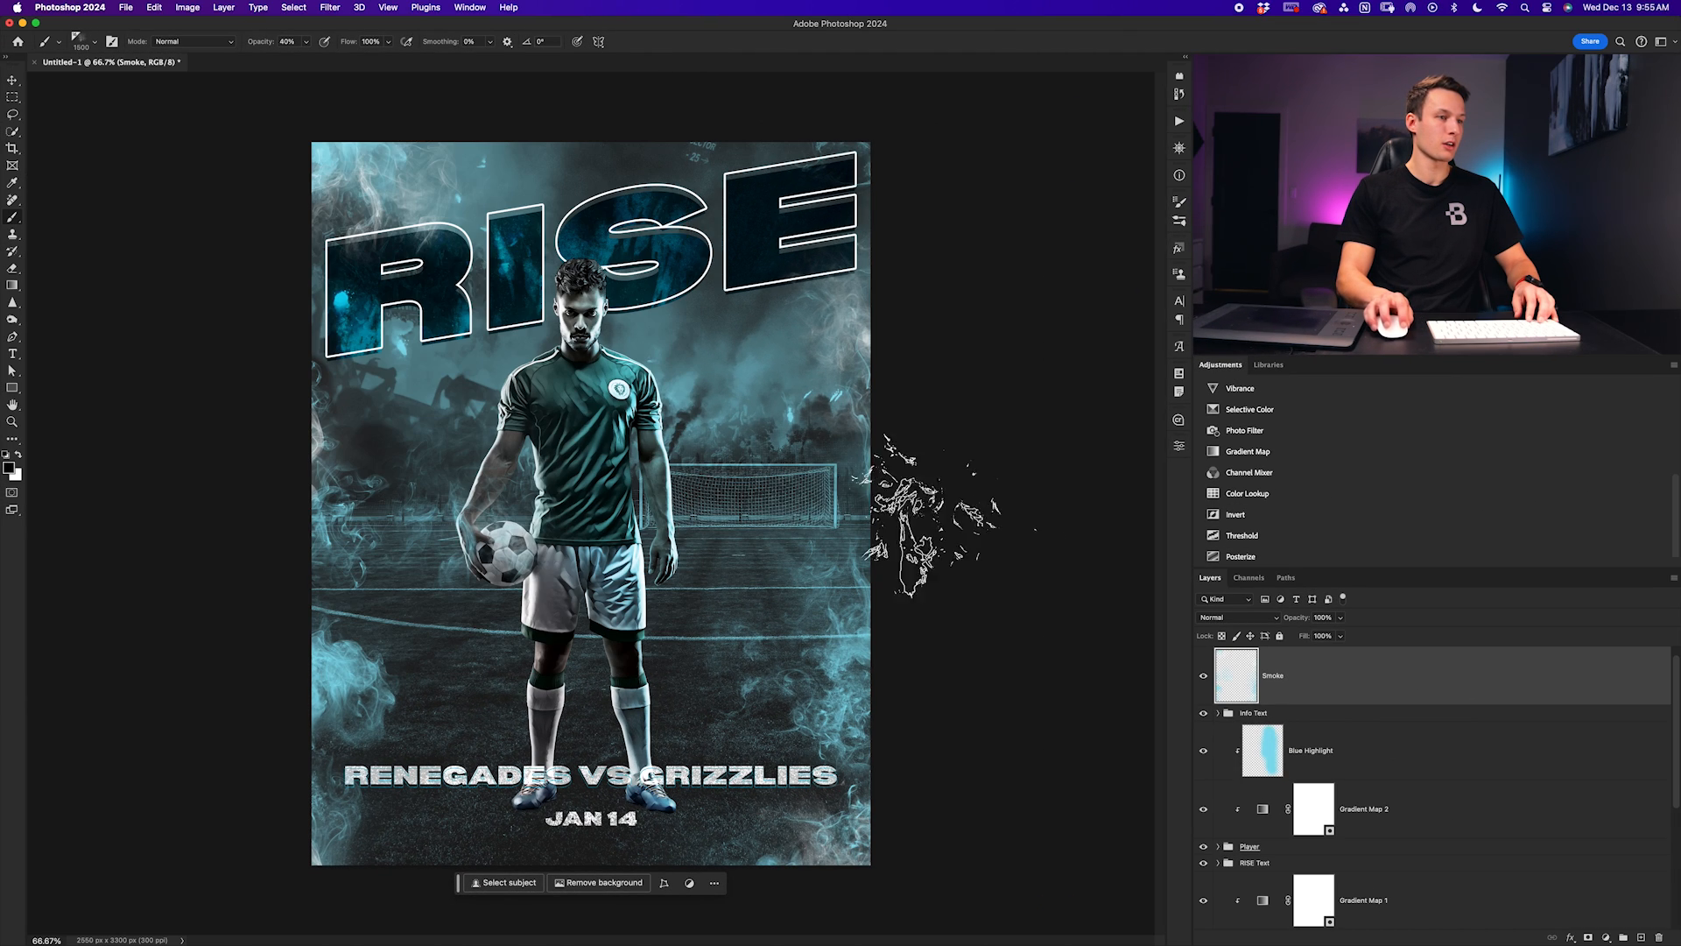
{"action": "key", "text": "bracketright"}
{"action": "key", "text": "bracketright"}
{"action": "key", "text": "bracketright"}
{"action": "key", "text": "bracketright"}
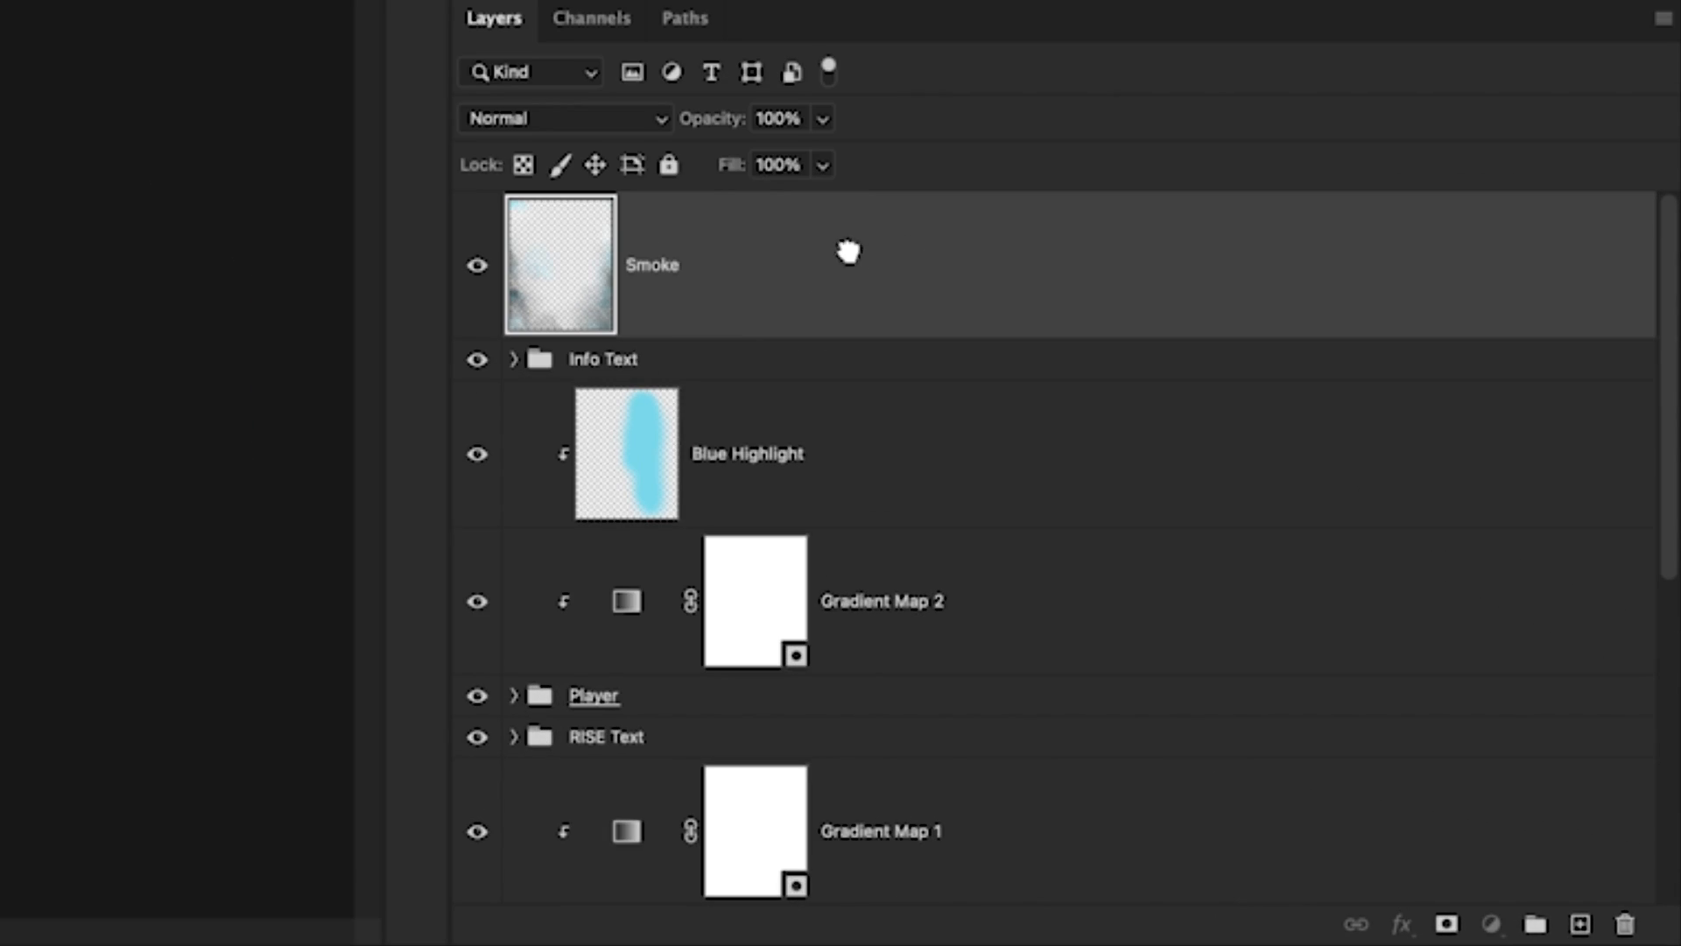
Move the Smoke layer below the Info Text group and adjust the JAN 14 text's Blend If shadow range for the underlying layer
{"action": "left_click_drag", "start_coordinate": [849, 253], "coordinate": [822, 383]}
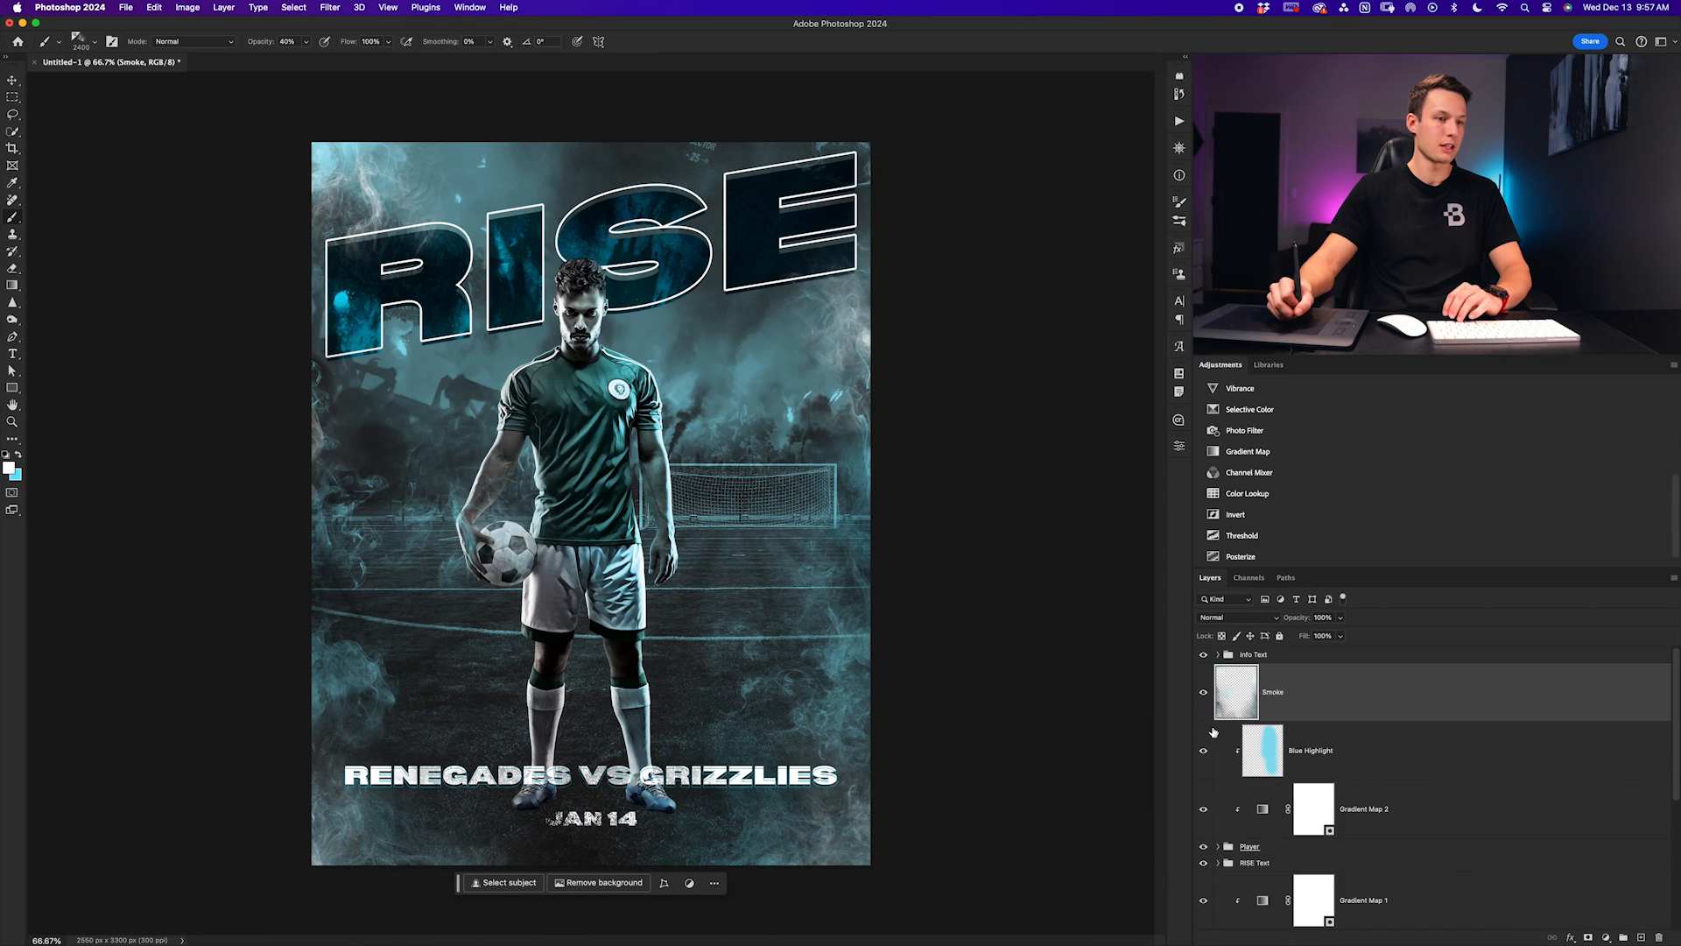
{"action": "left_click", "coordinate": [1248, 663]}
{"action": "left_click", "coordinate": [1218, 657]}
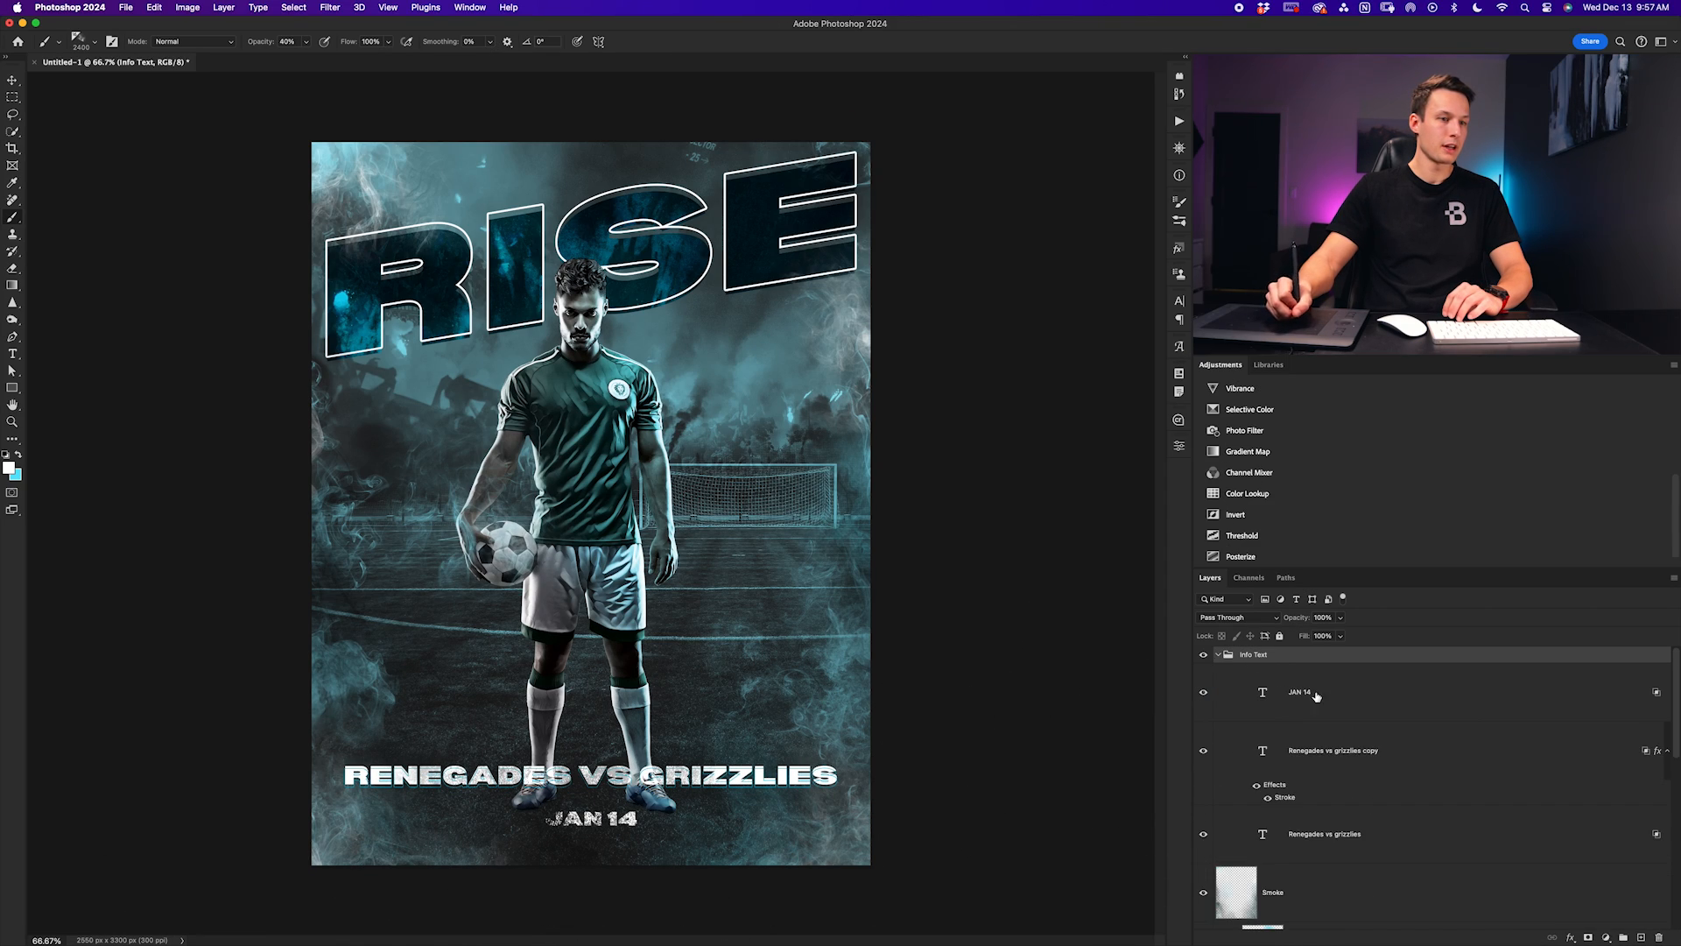
{"action": "double_click", "coordinate": [1370, 701]}
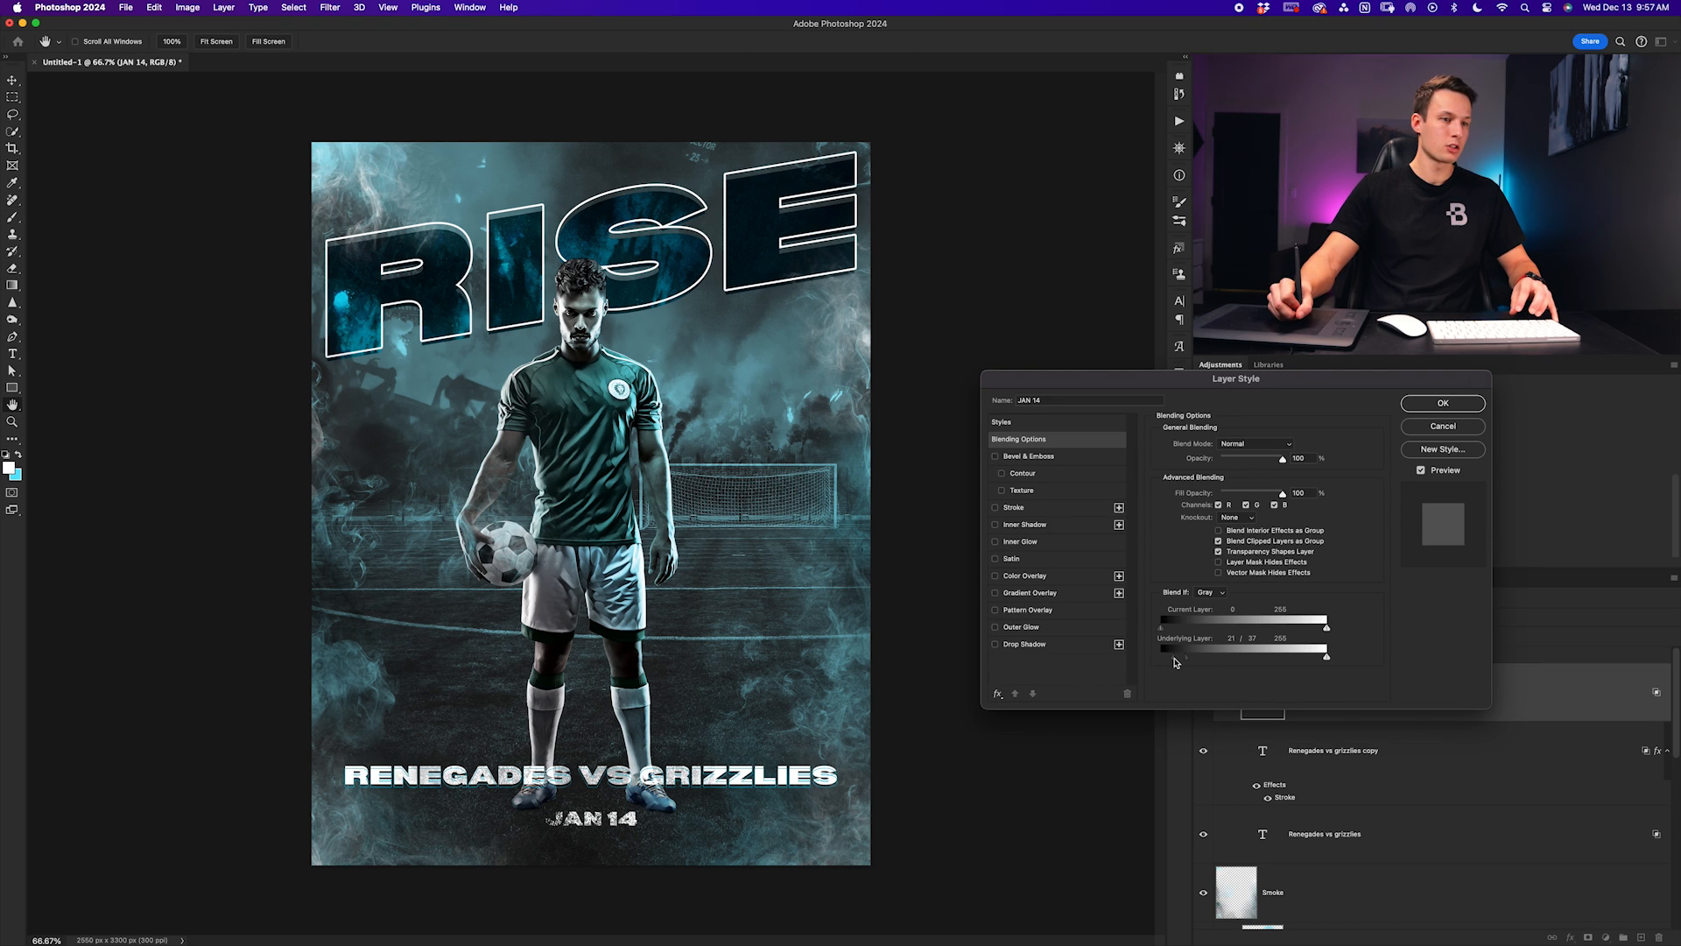
{"action": "key", "text": "Return"}
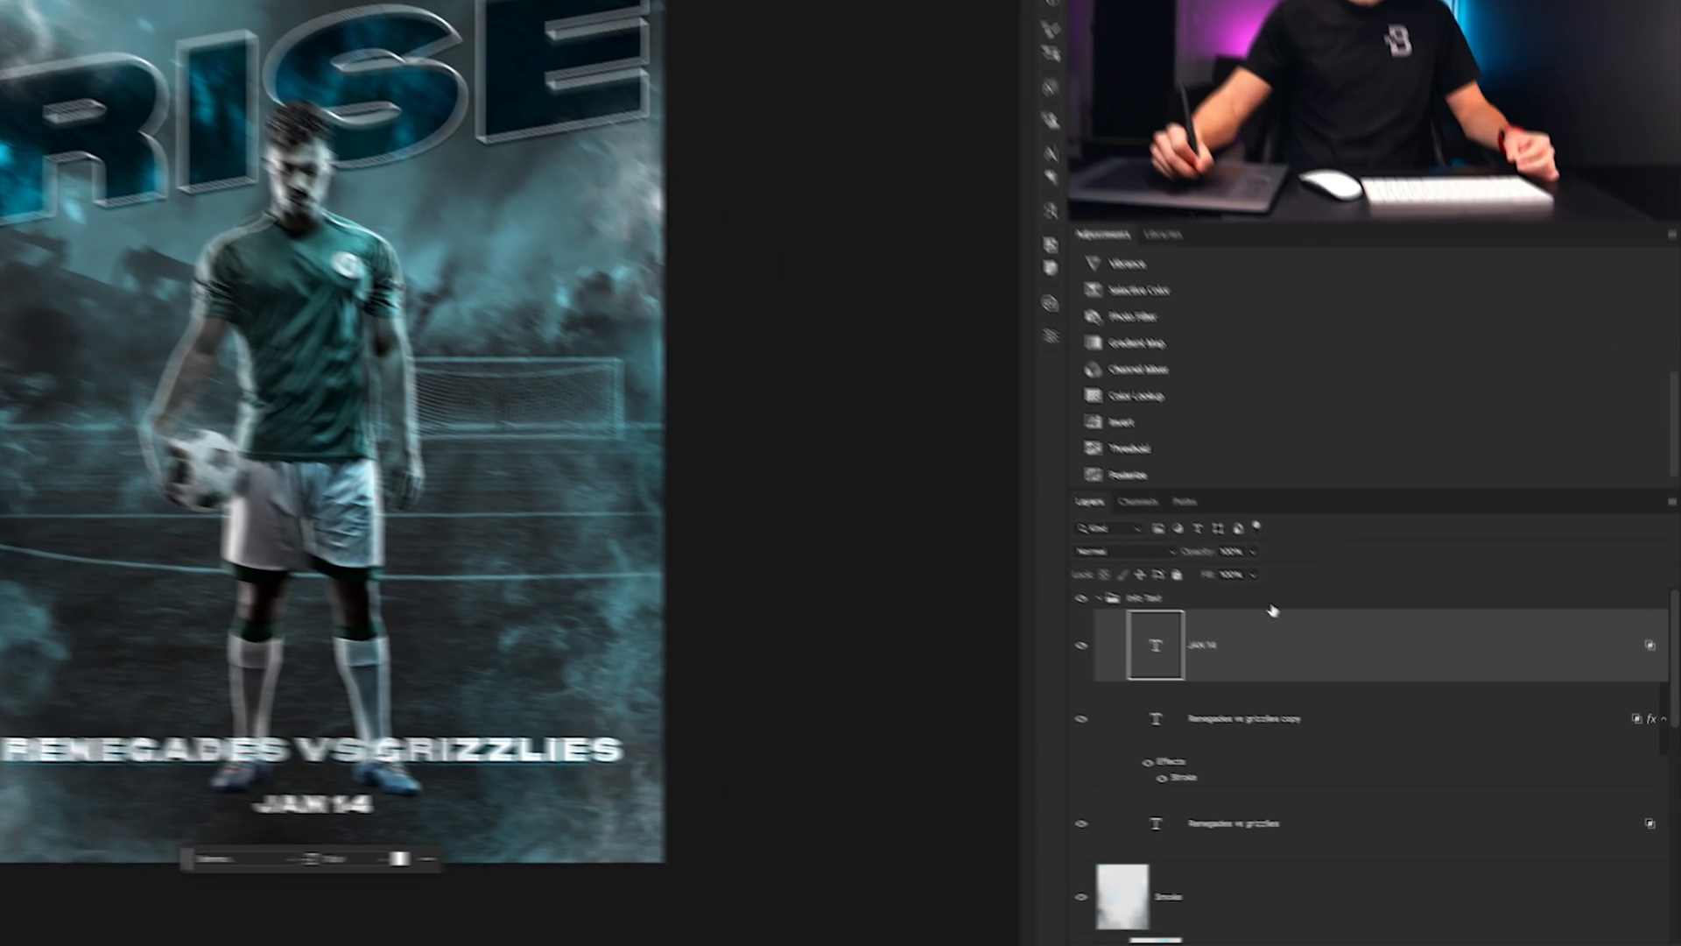
Add a Curves adjustment layer above the Info Text group and shape an S-curve with raised highlights and lowered shadows
{"action": "left_click", "coordinate": [1268, 599]}
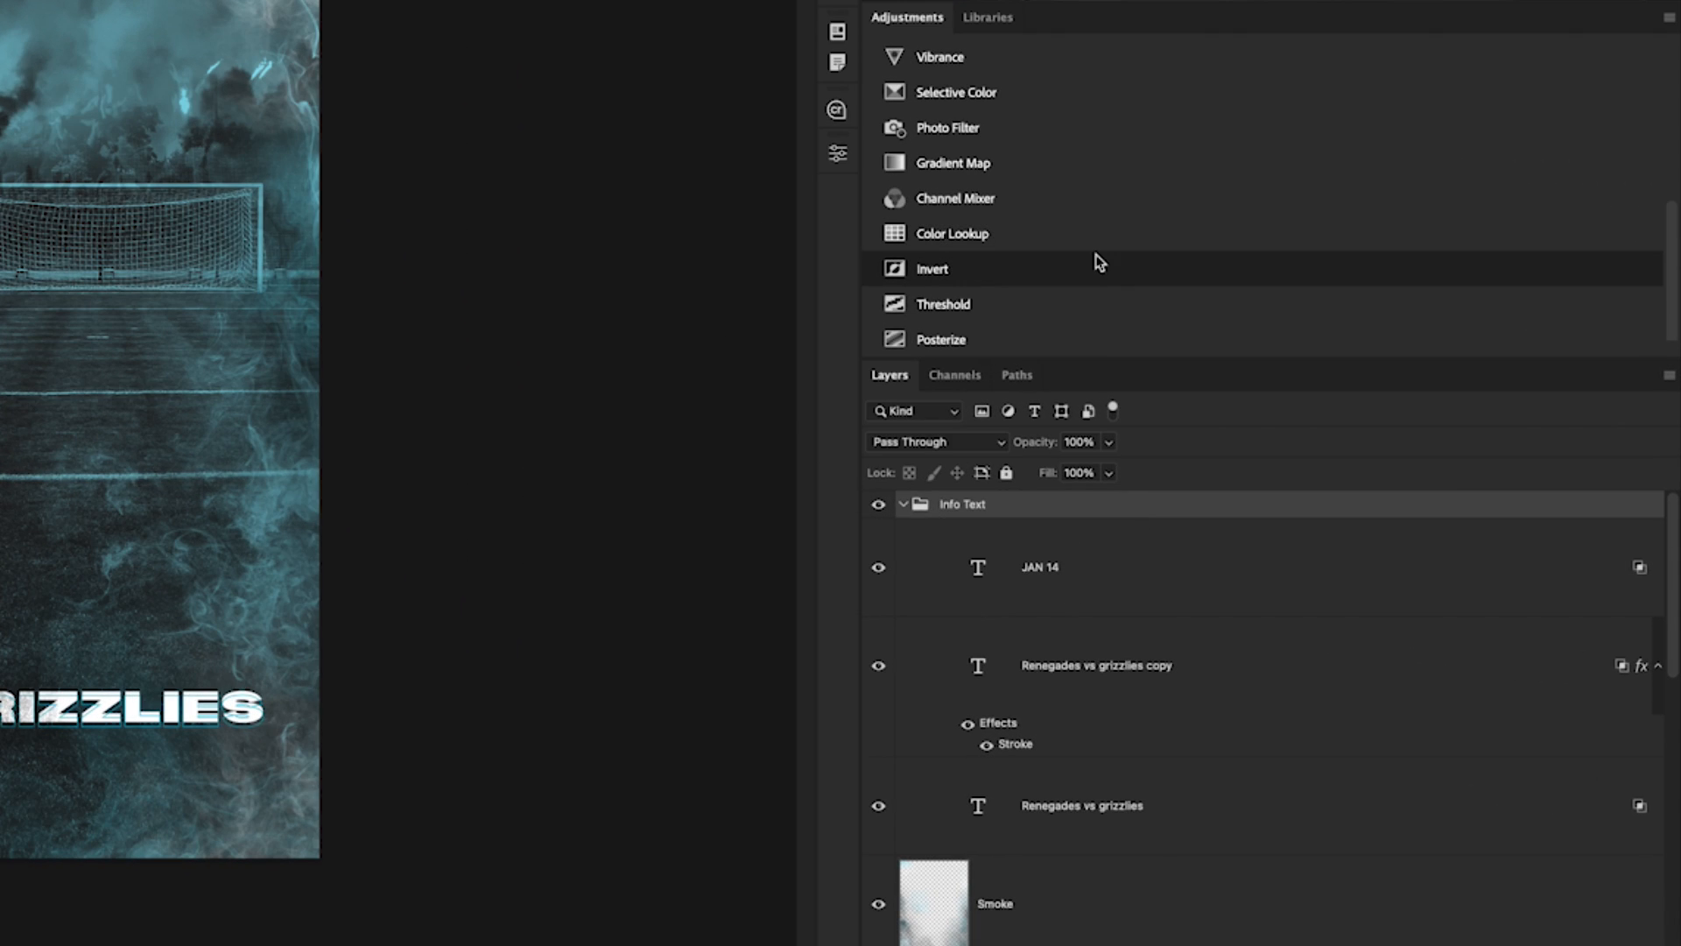
{"action": "left_click_drag", "start_coordinate": [1675, 266], "coordinate": [1678, 62]}
{"action": "left_click", "coordinate": [1015, 223]}
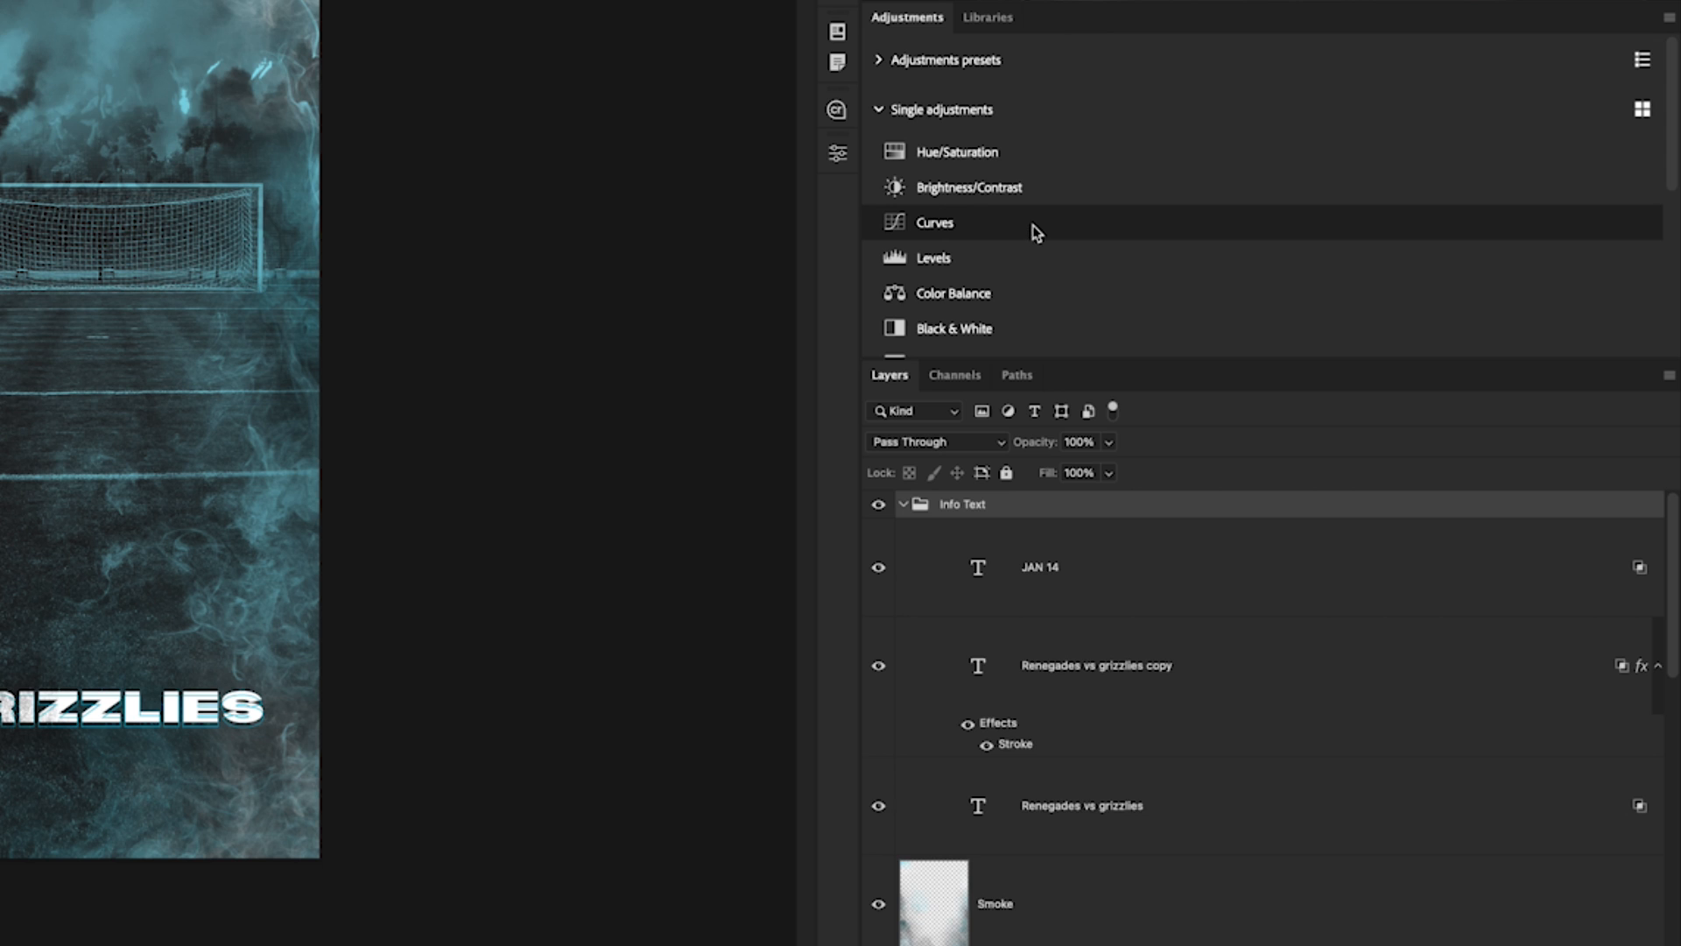
{"action": "left_click_drag", "start_coordinate": [1197, 587], "coordinate": [1171, 494]}
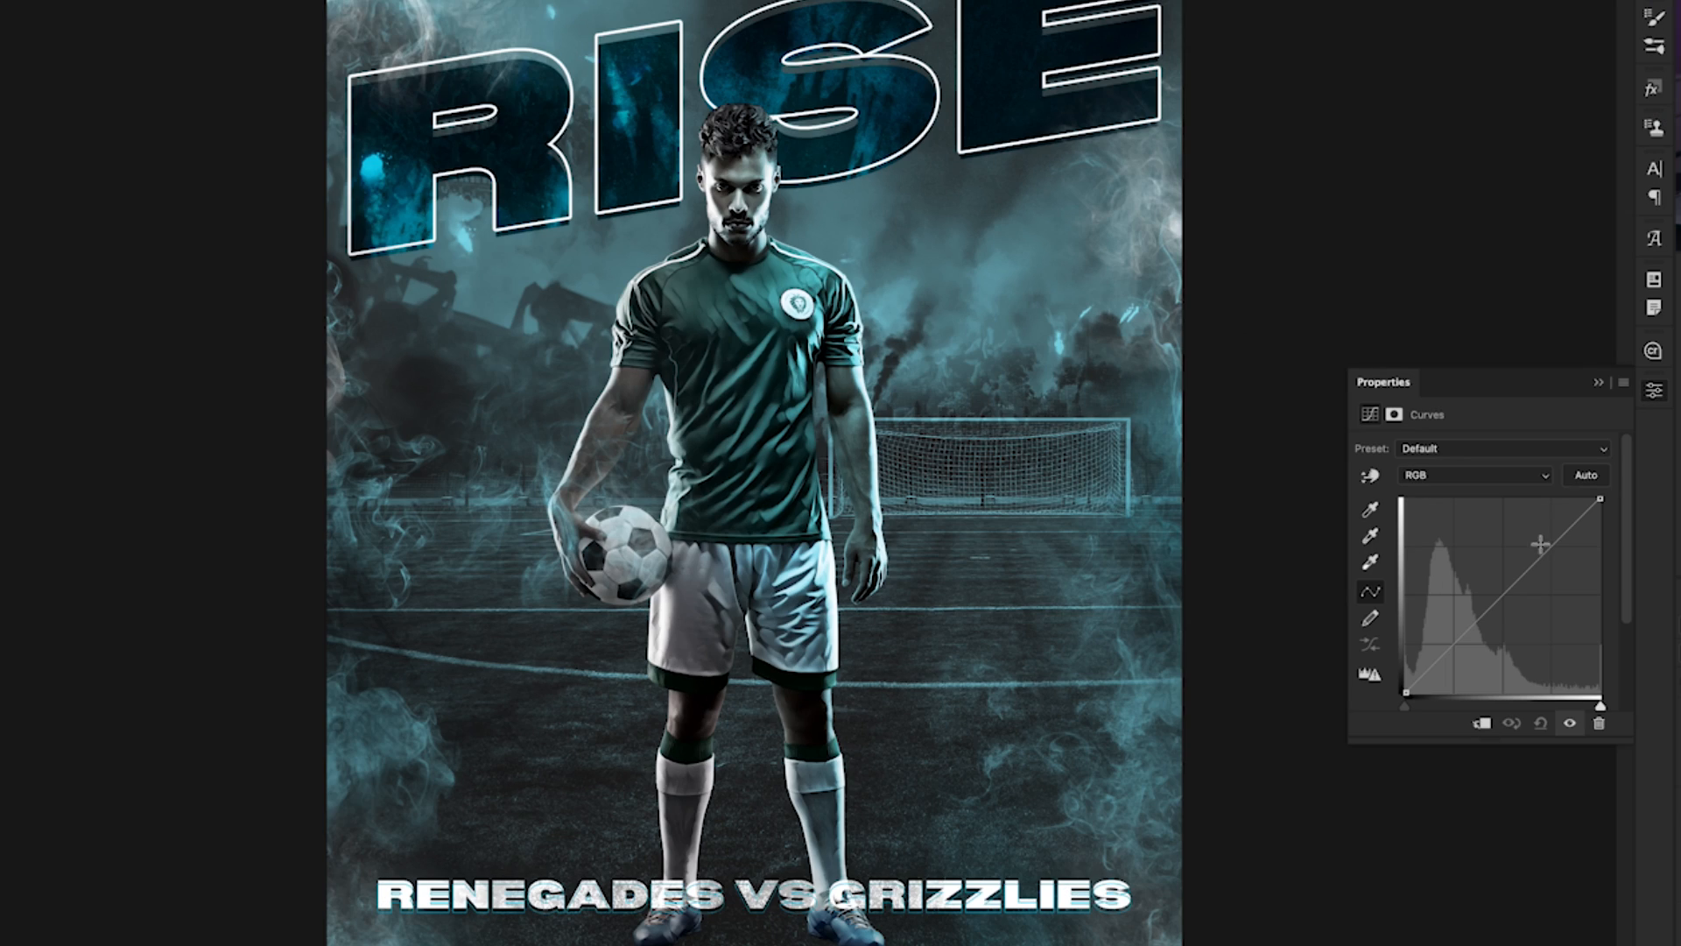
{"action": "left_click_drag", "start_coordinate": [1551, 546], "coordinate": [1542, 526]}
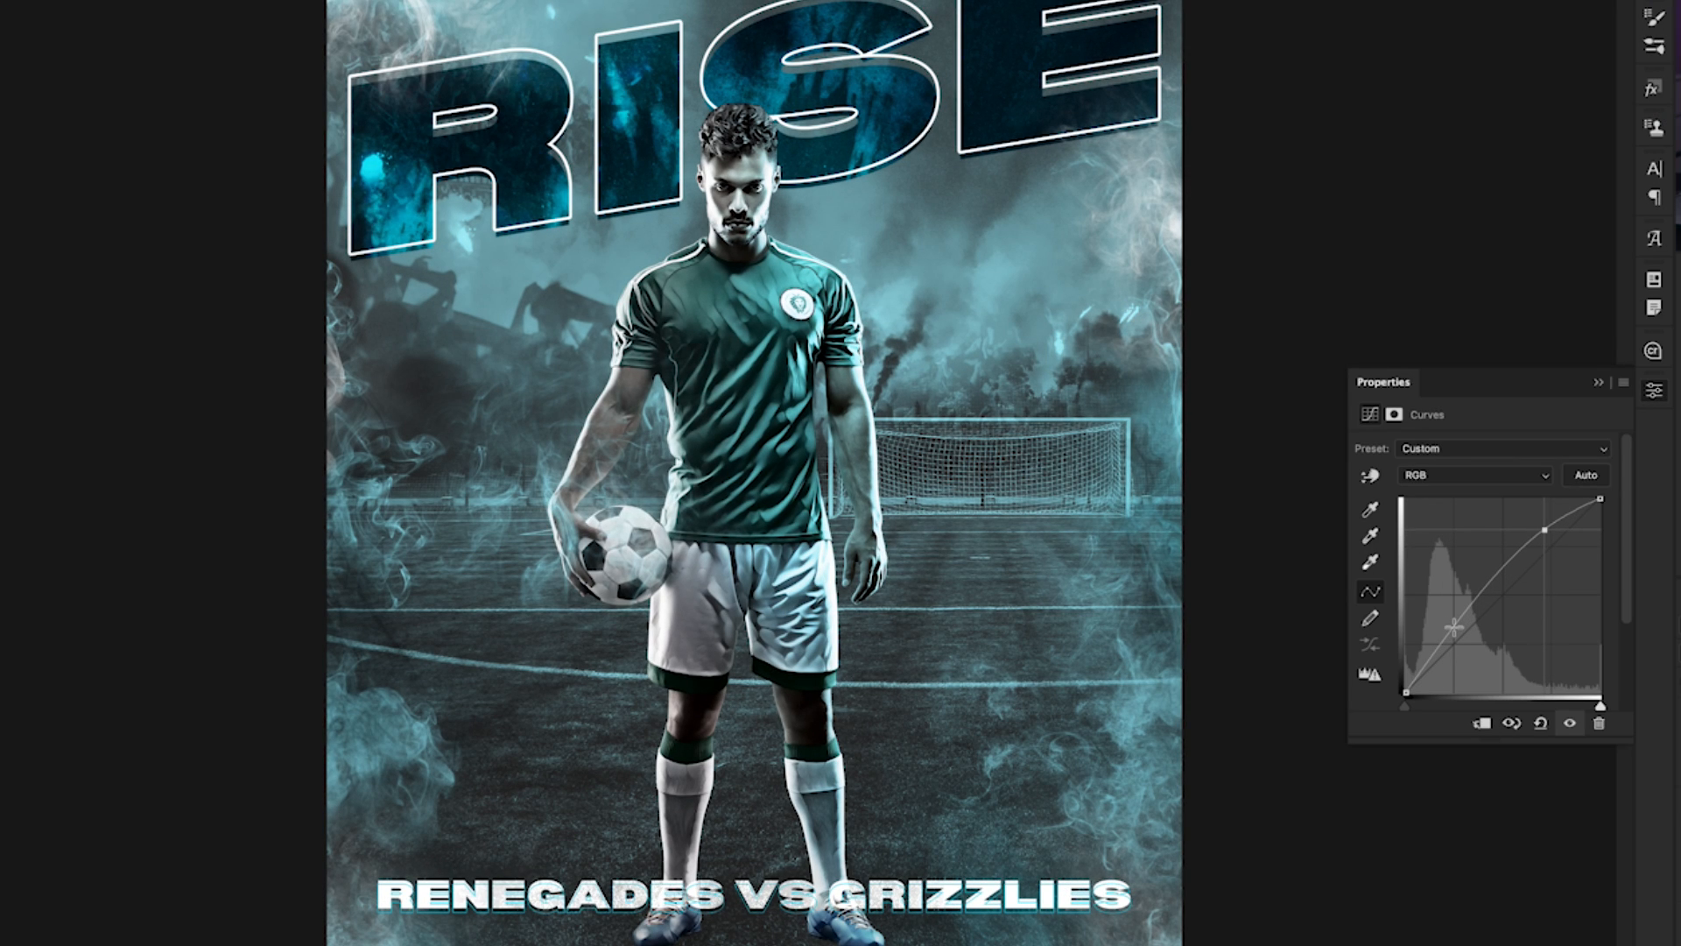
{"action": "left_click_drag", "start_coordinate": [1452, 626], "coordinate": [1452, 642]}
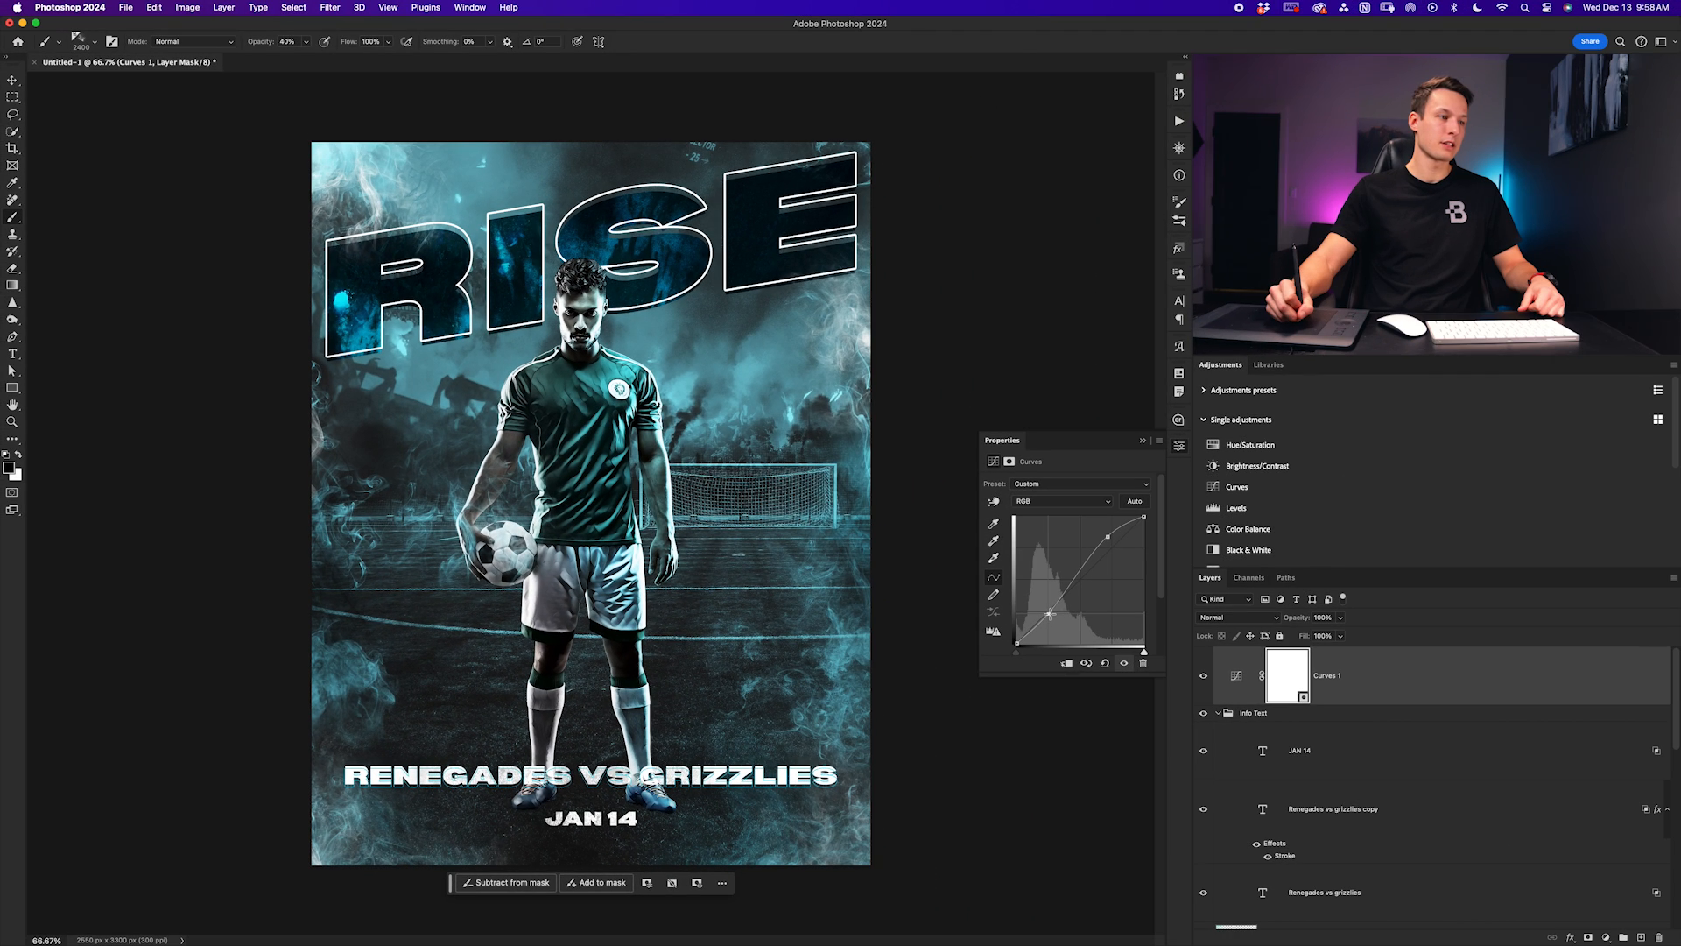
{"action": "left_click_drag", "start_coordinate": [1110, 538], "coordinate": [1110, 544]}
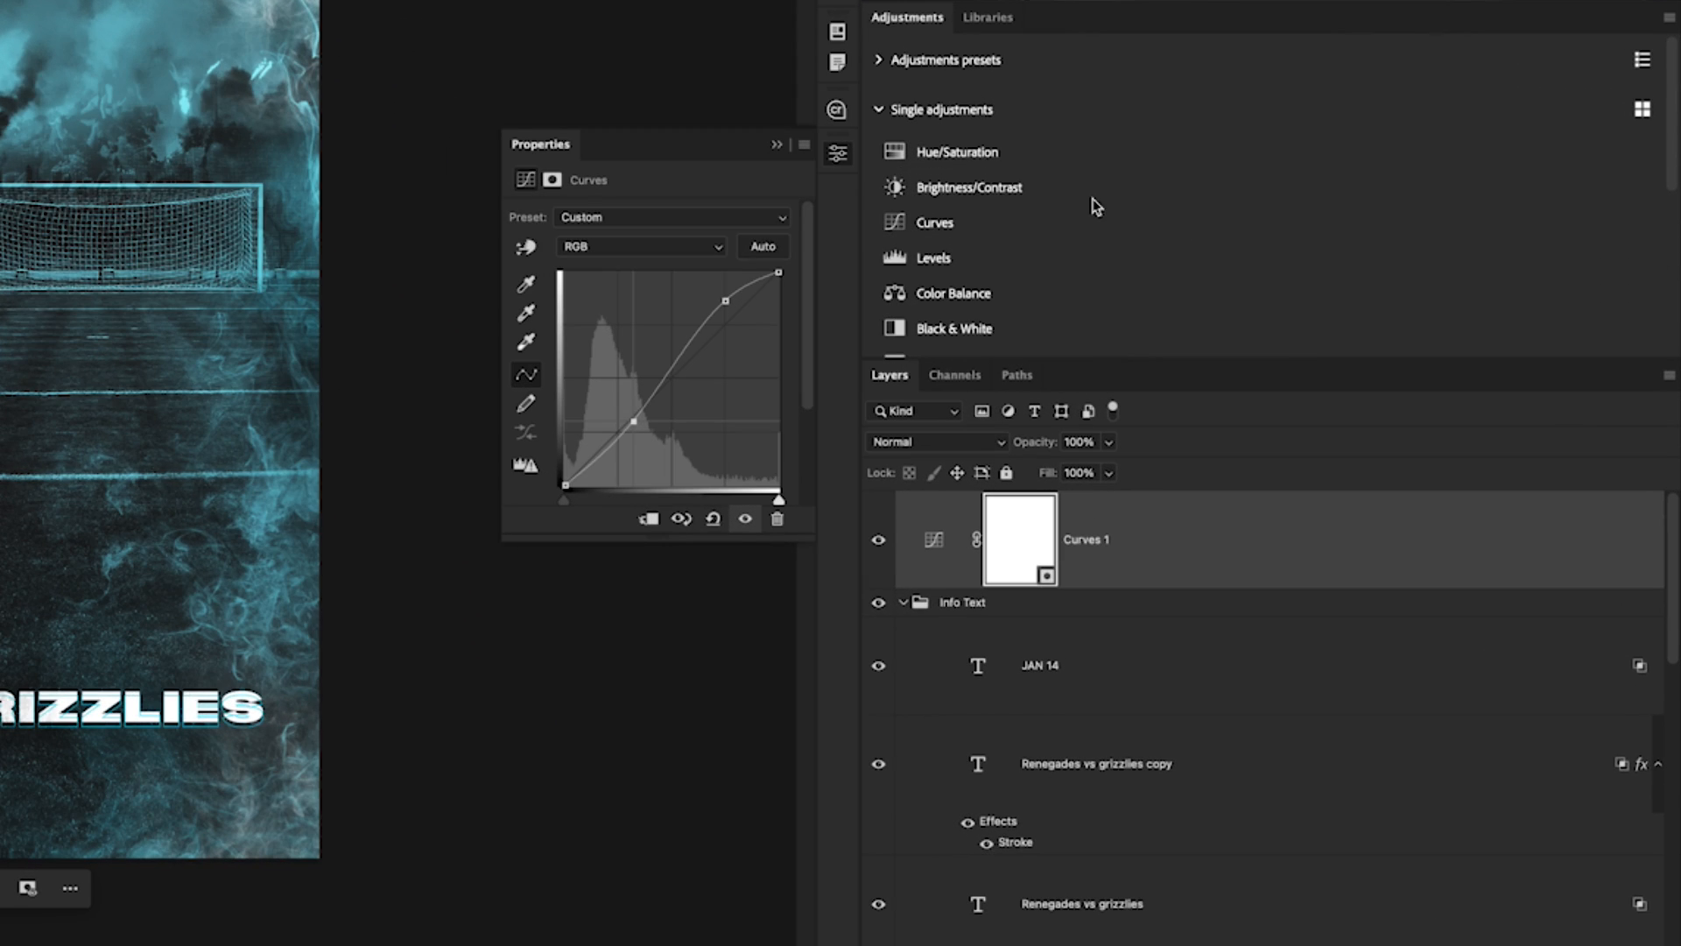
Add a Color Balance adjustment layer and fill its mask with Apply Image, using the merged RGB image in Normal blending at 100% opacity
{"action": "left_click", "coordinate": [1020, 303]}
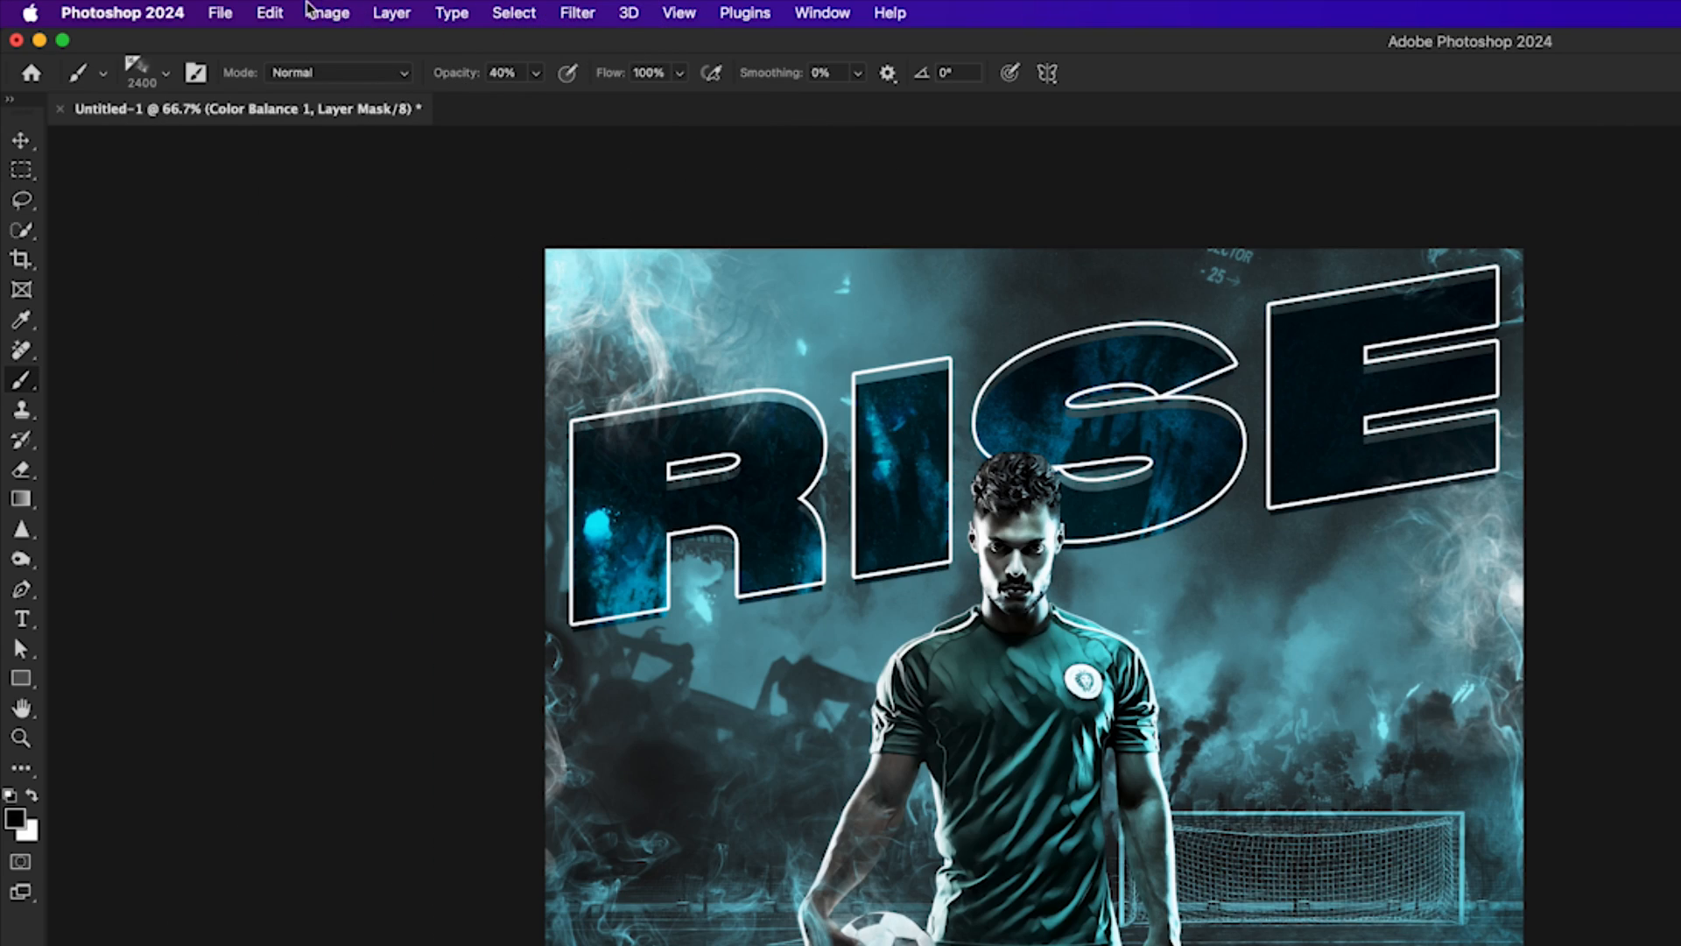
{"action": "left_click", "coordinate": [331, 12]}
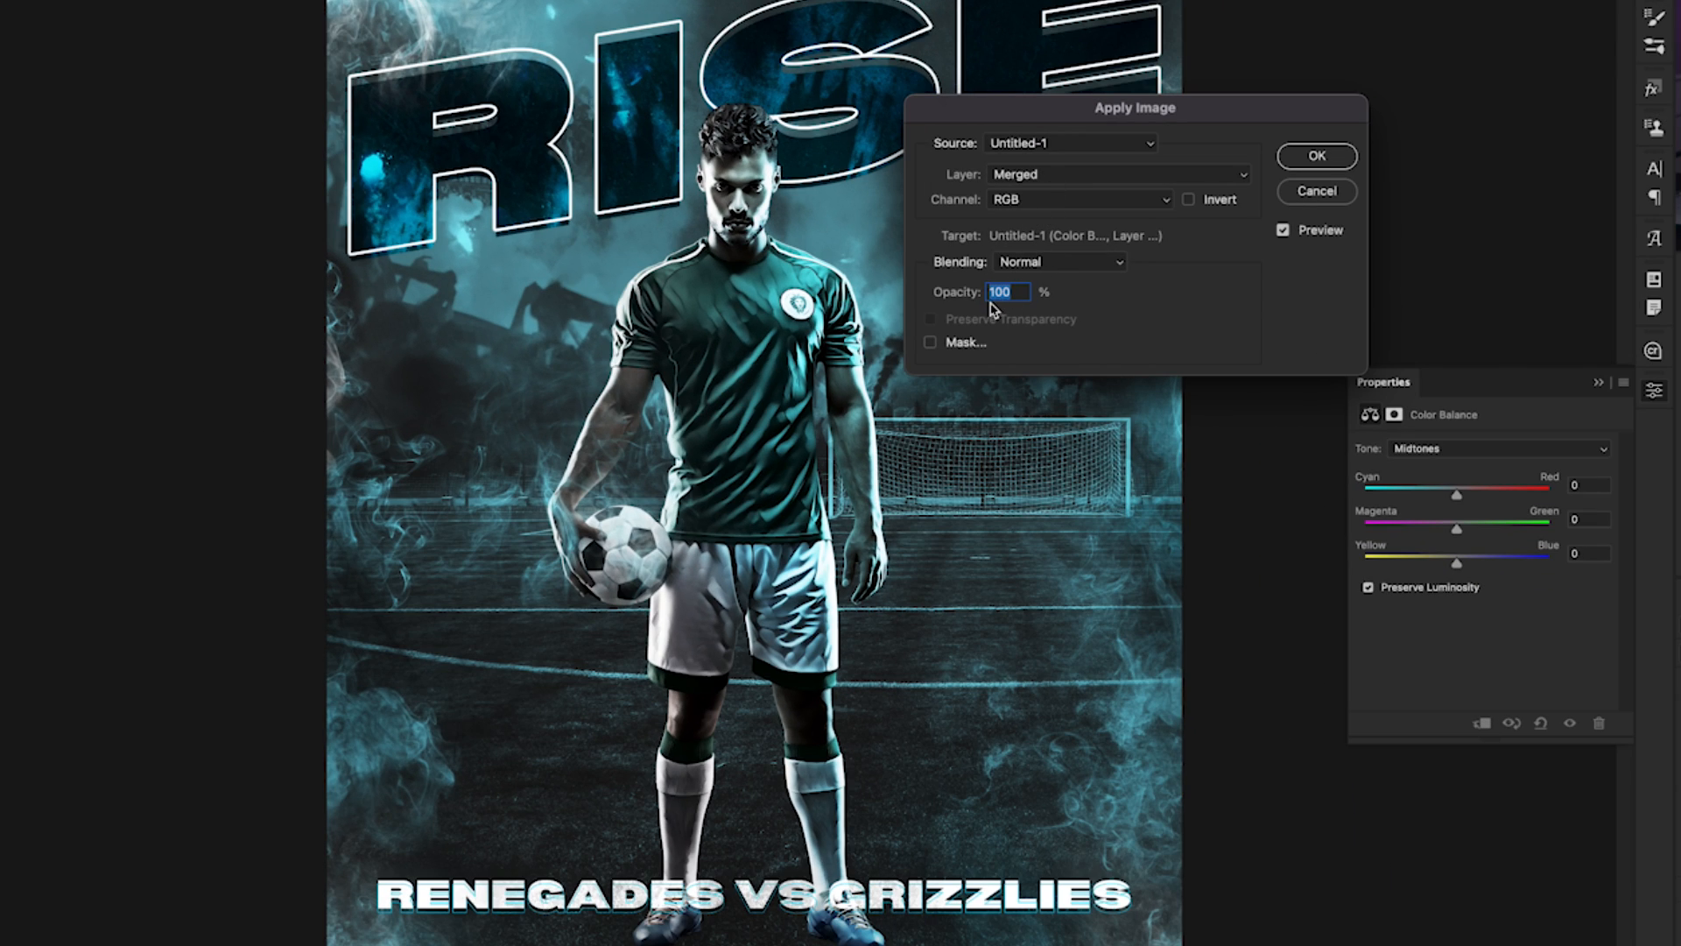
{"action": "left_click", "coordinate": [1318, 158]}
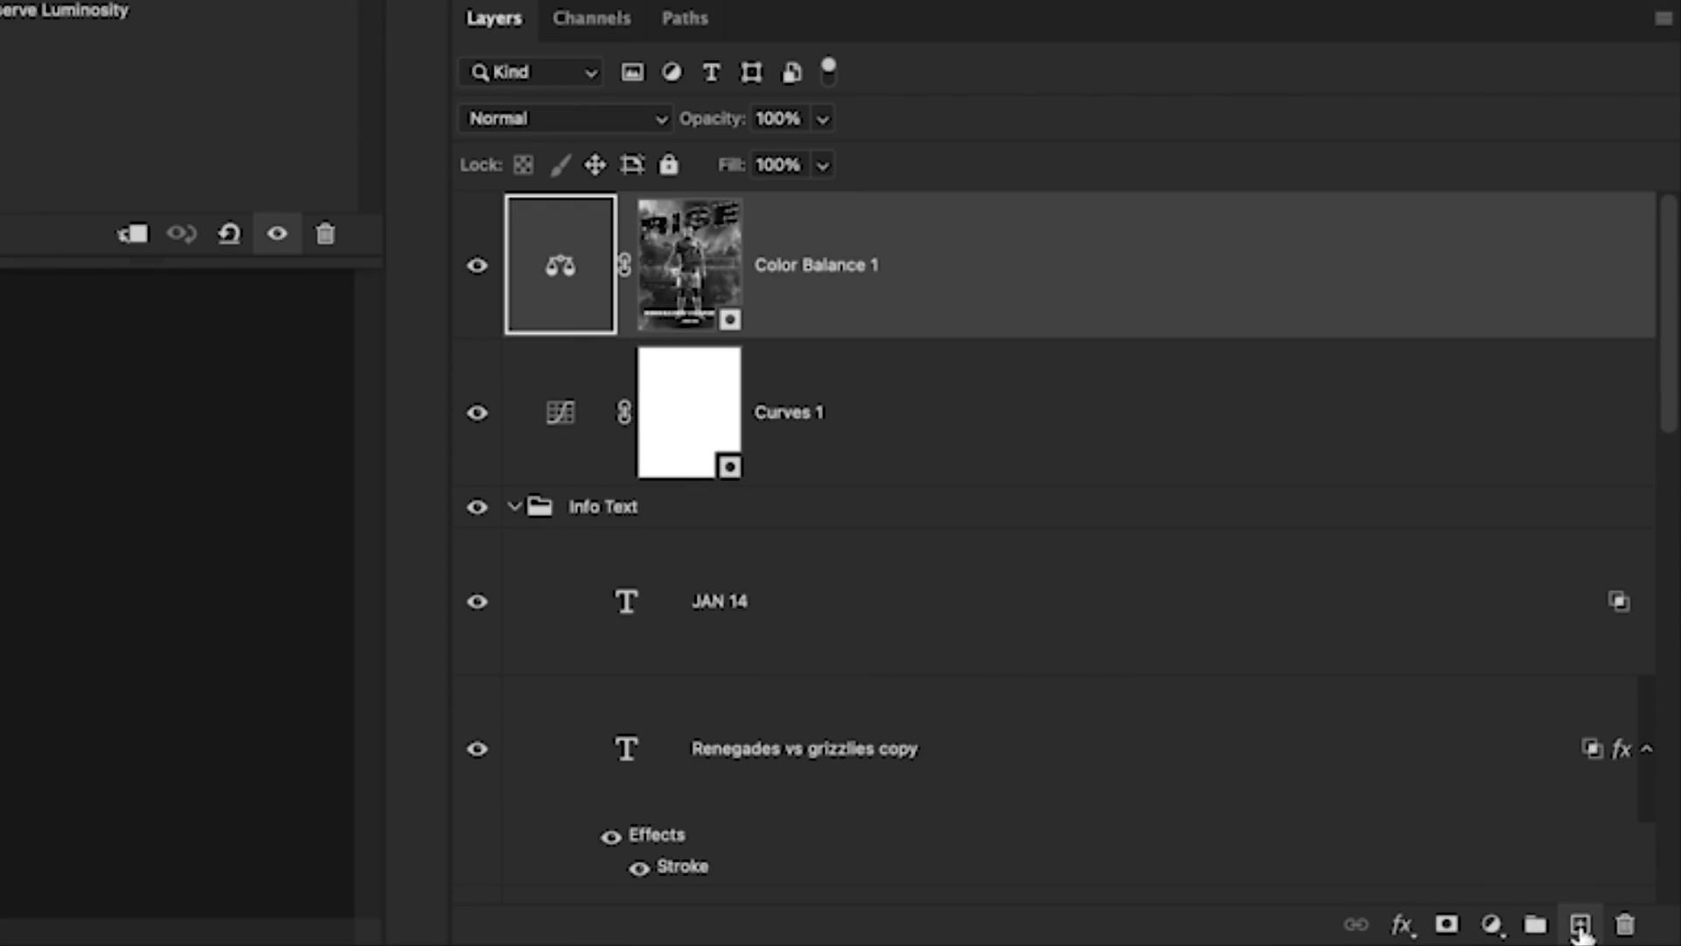
Create a new layer named Foreground Gradient above the Color Balance adjustment layer
{"action": "left_click", "coordinate": [1581, 926]}
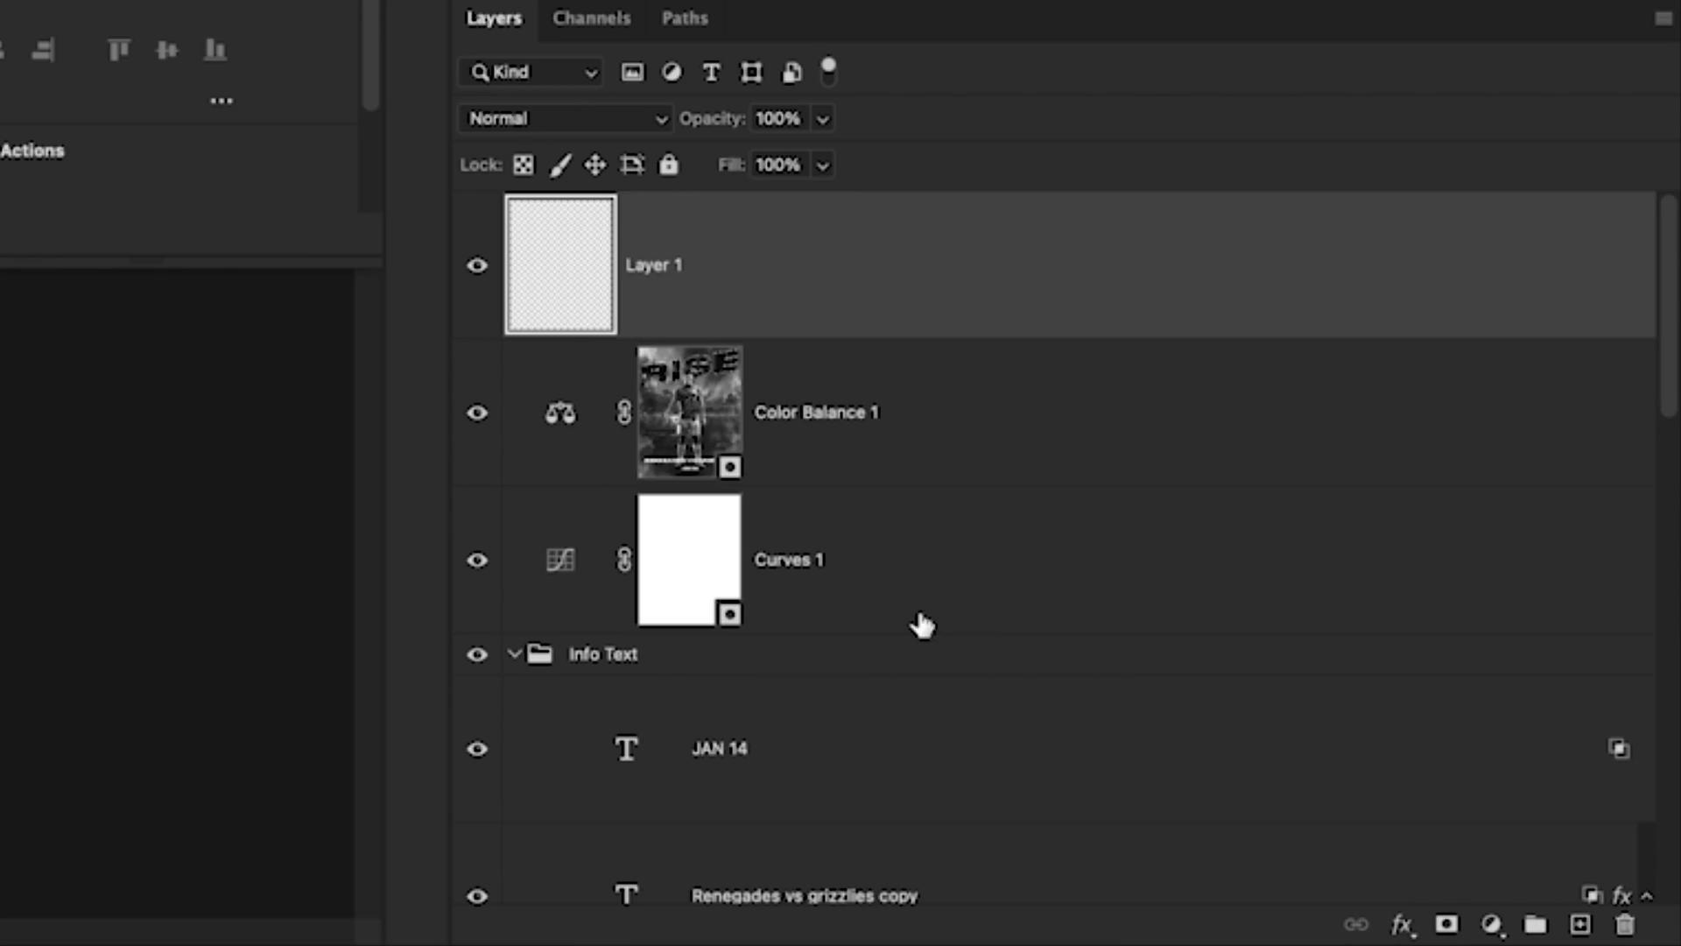
{"action": "double_click", "coordinate": [682, 268]}
{"action": "type", "text": "Foreground Gradient"}
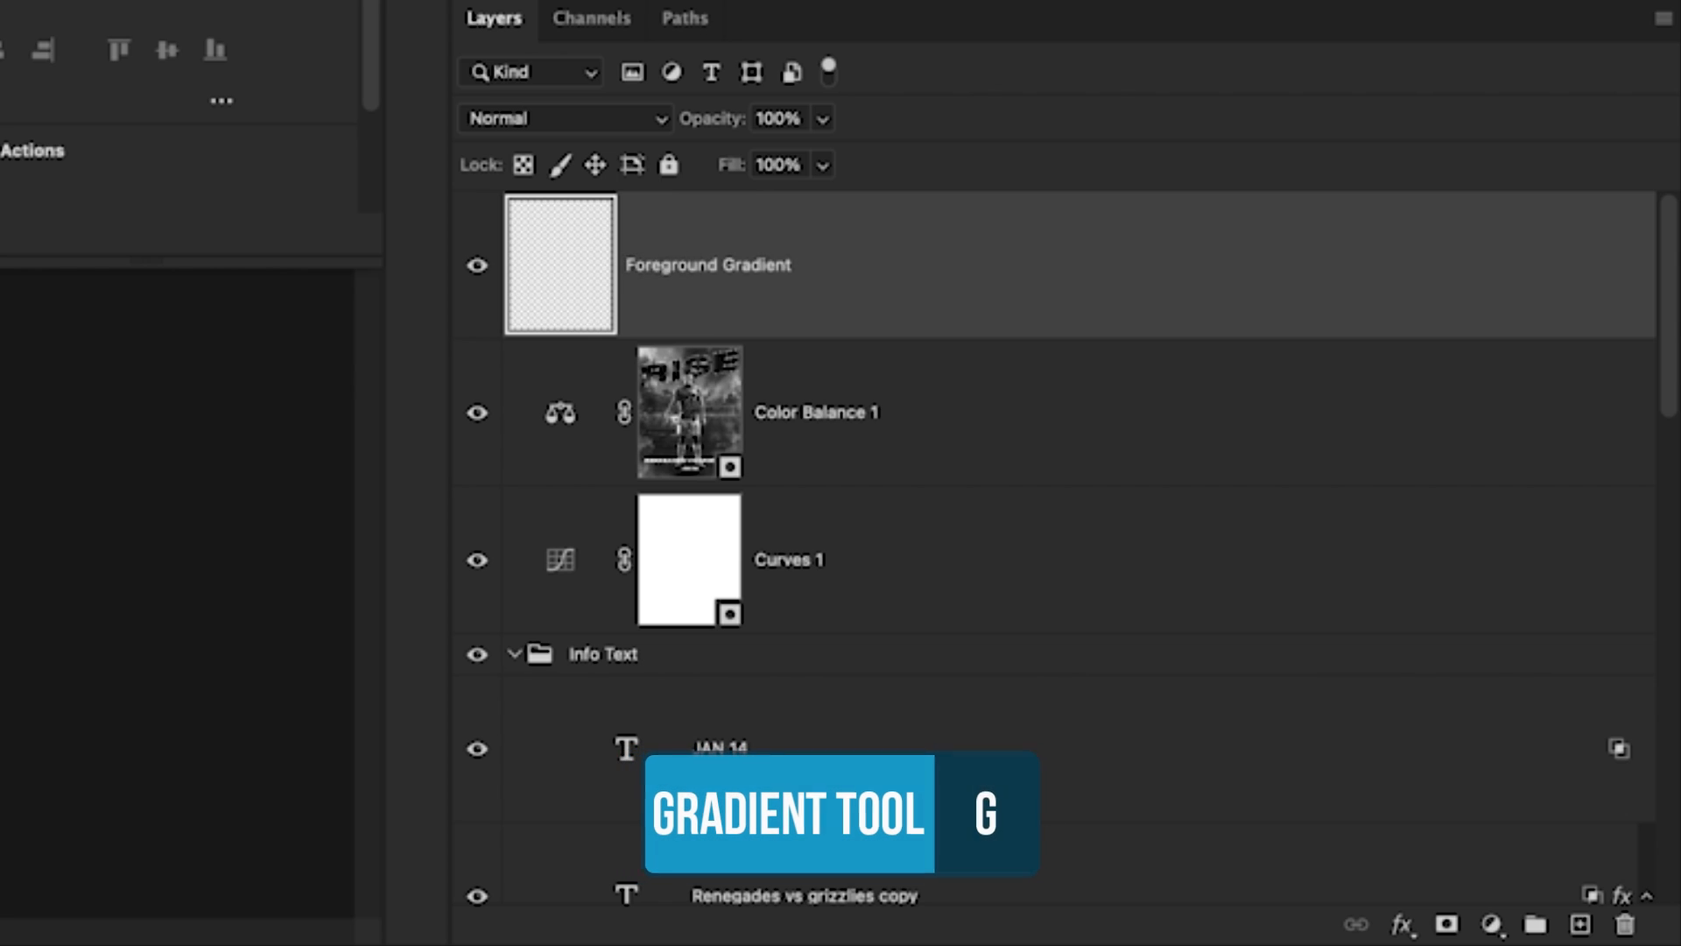
Draw a linear black foreground-to-transparent gradient upward from the JAN 14 text to the player's waist on the Foreground Gradient layer
{"action": "key", "text": "g"}
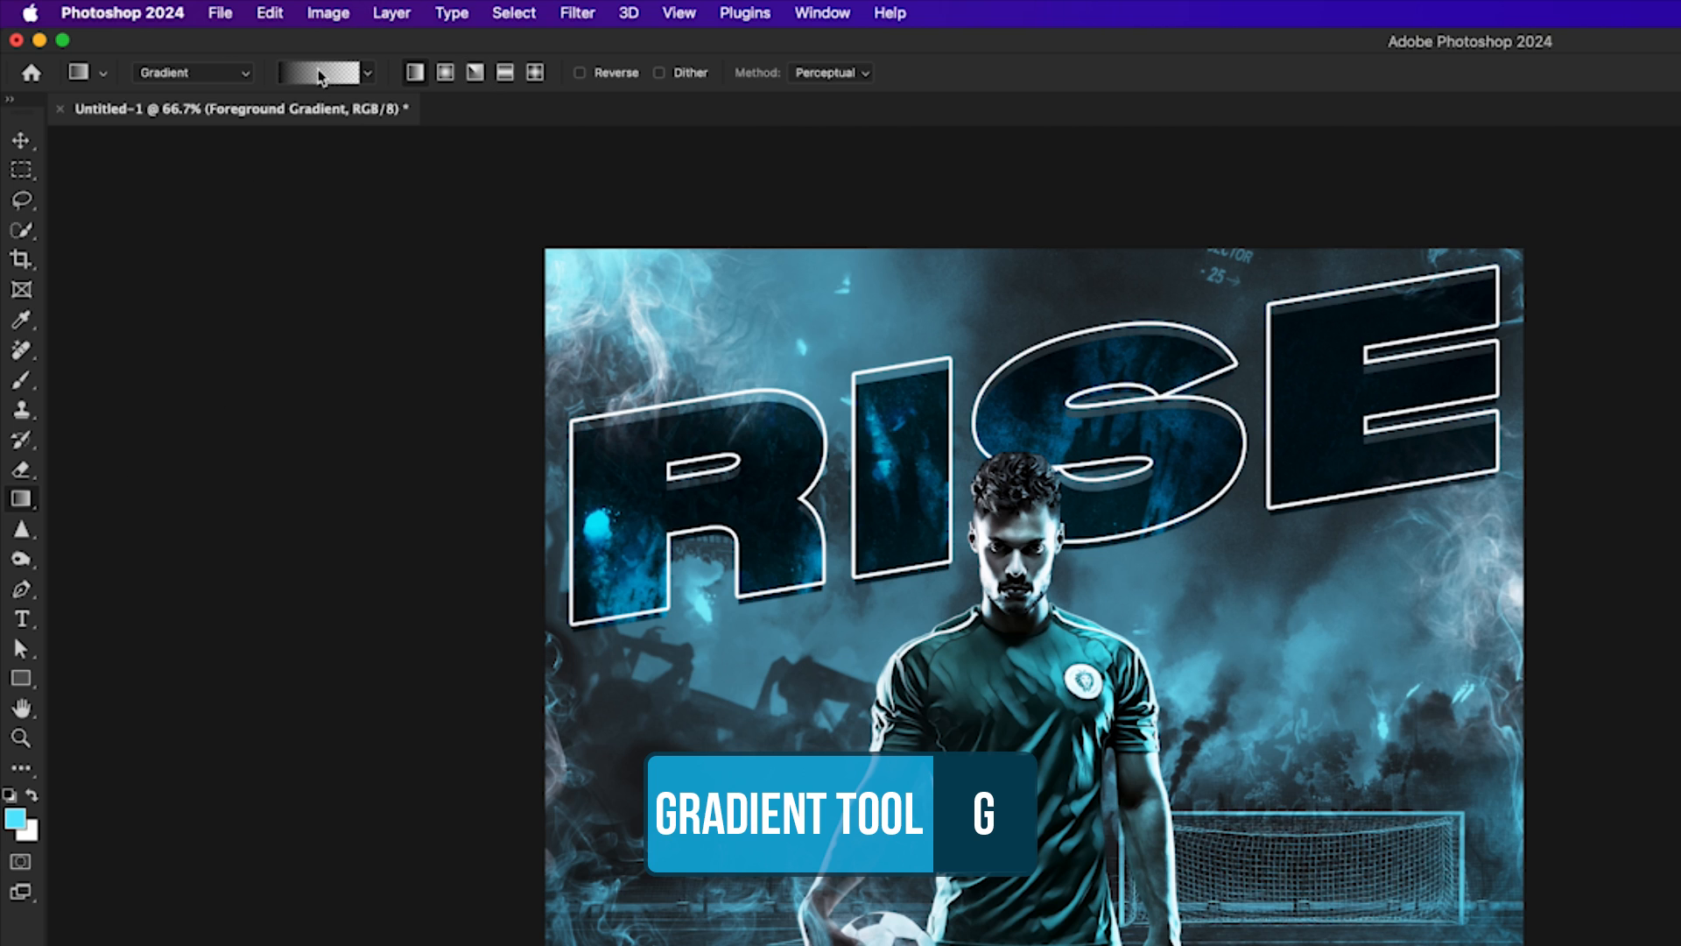
{"action": "left_click", "coordinate": [321, 75]}
{"action": "left_click", "coordinate": [343, 153]}
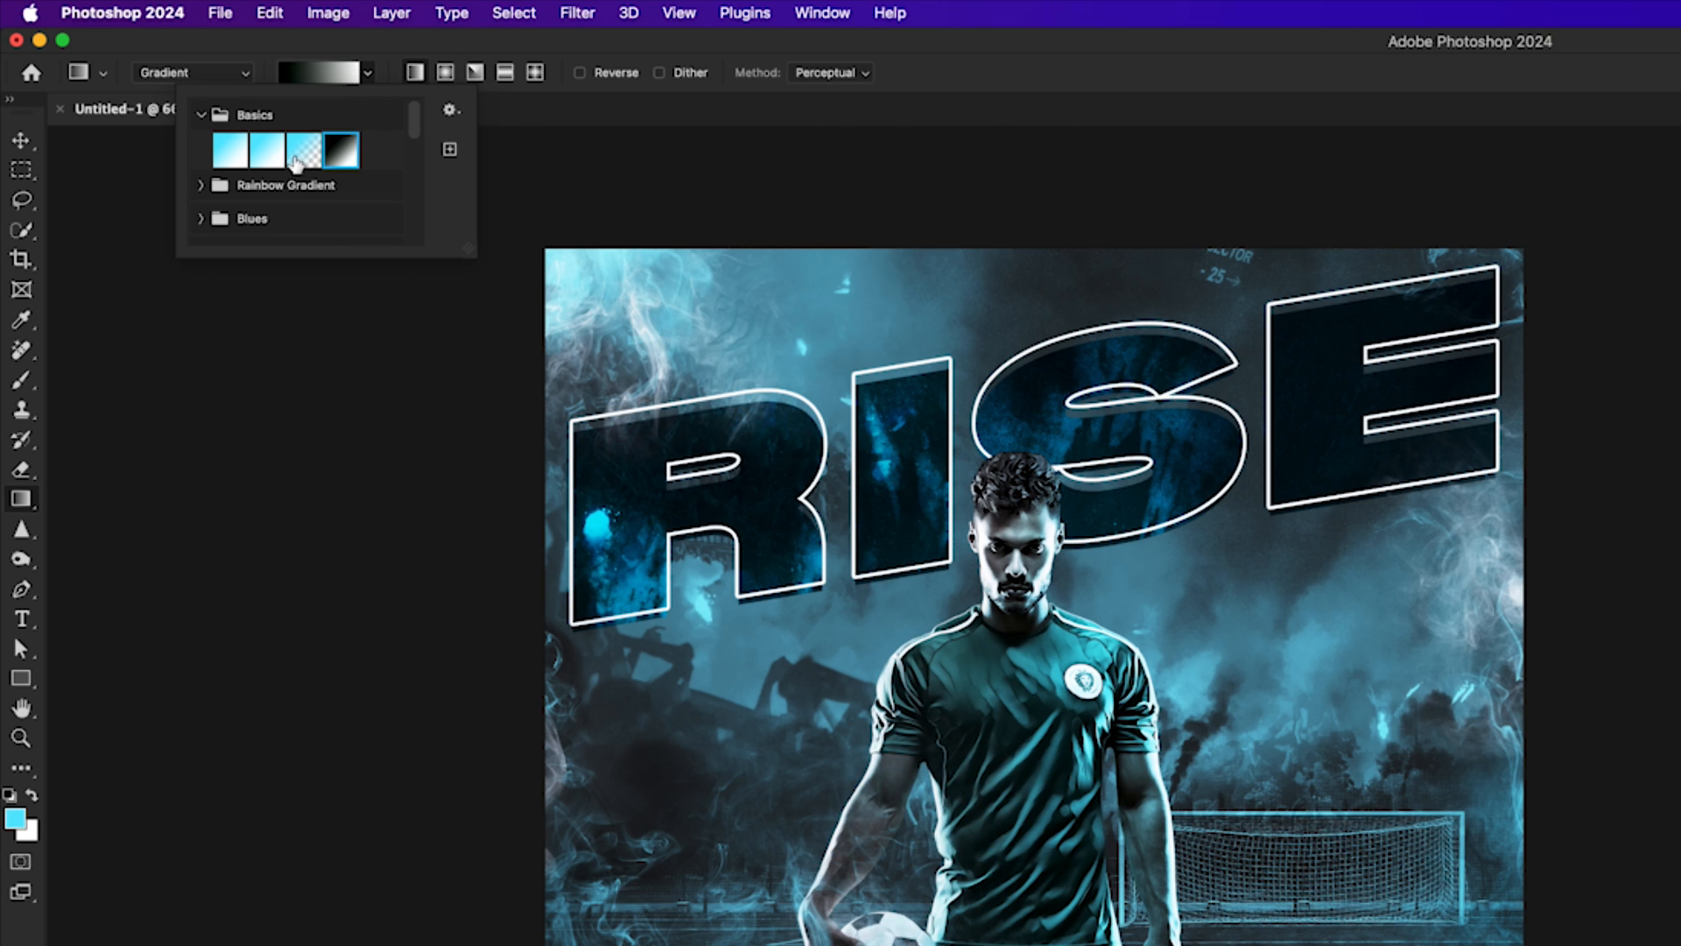
{"action": "left_click", "coordinate": [306, 157]}
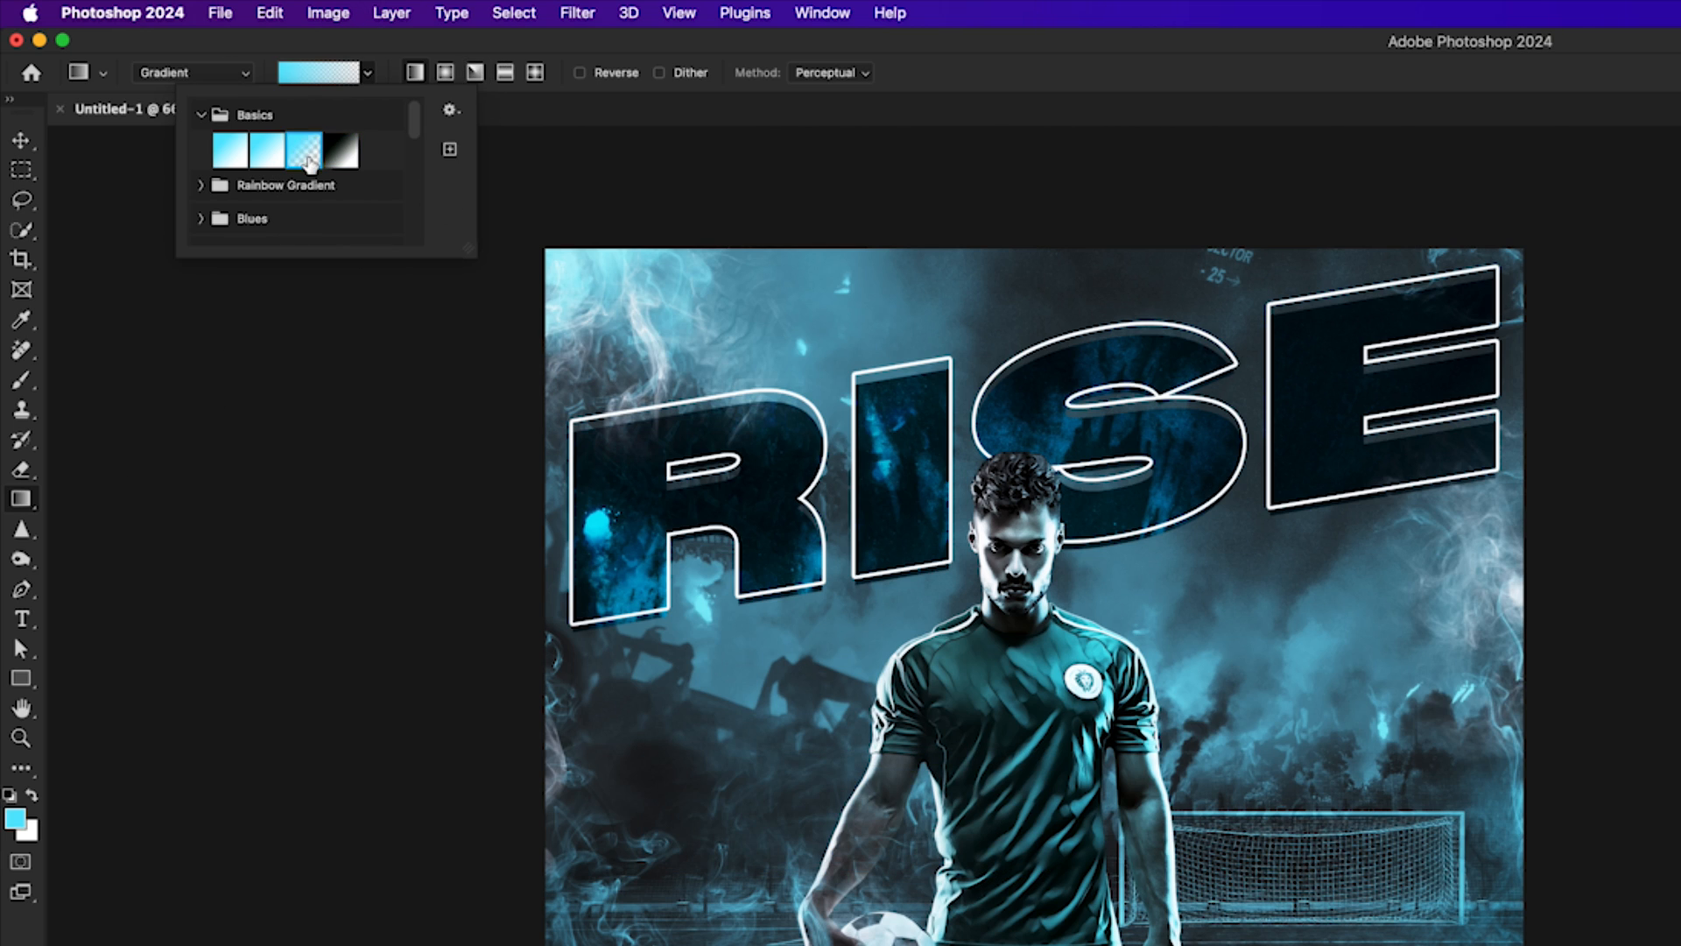
{"action": "left_click", "coordinate": [372, 76]}
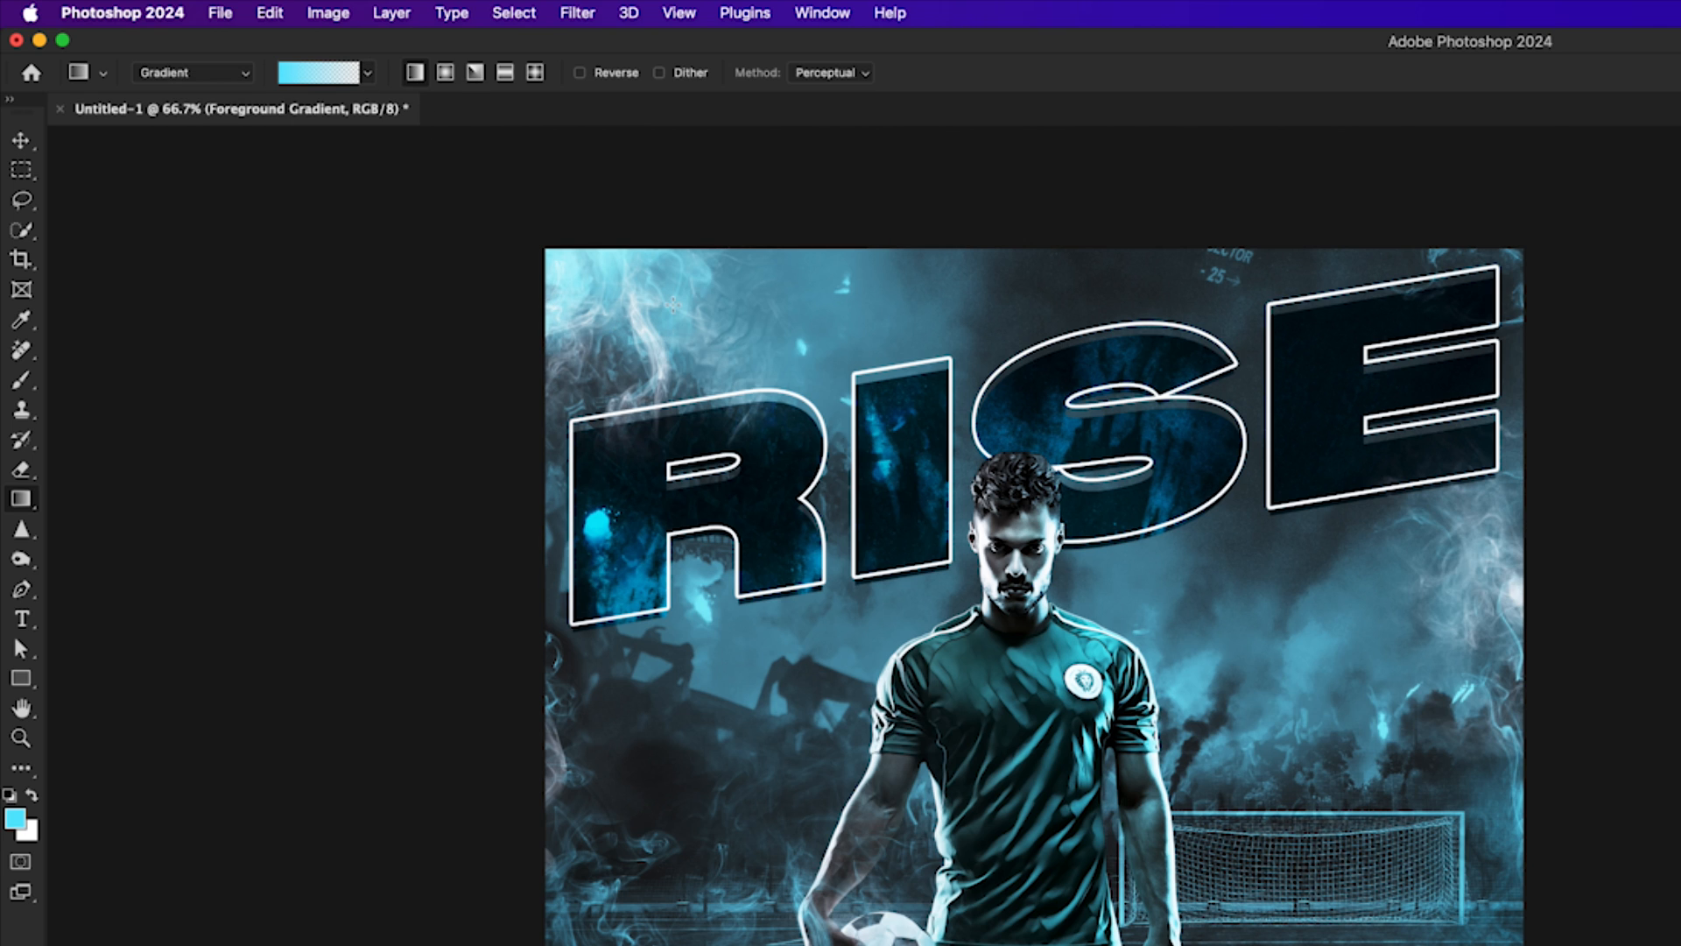
{"action": "key", "text": "d"}
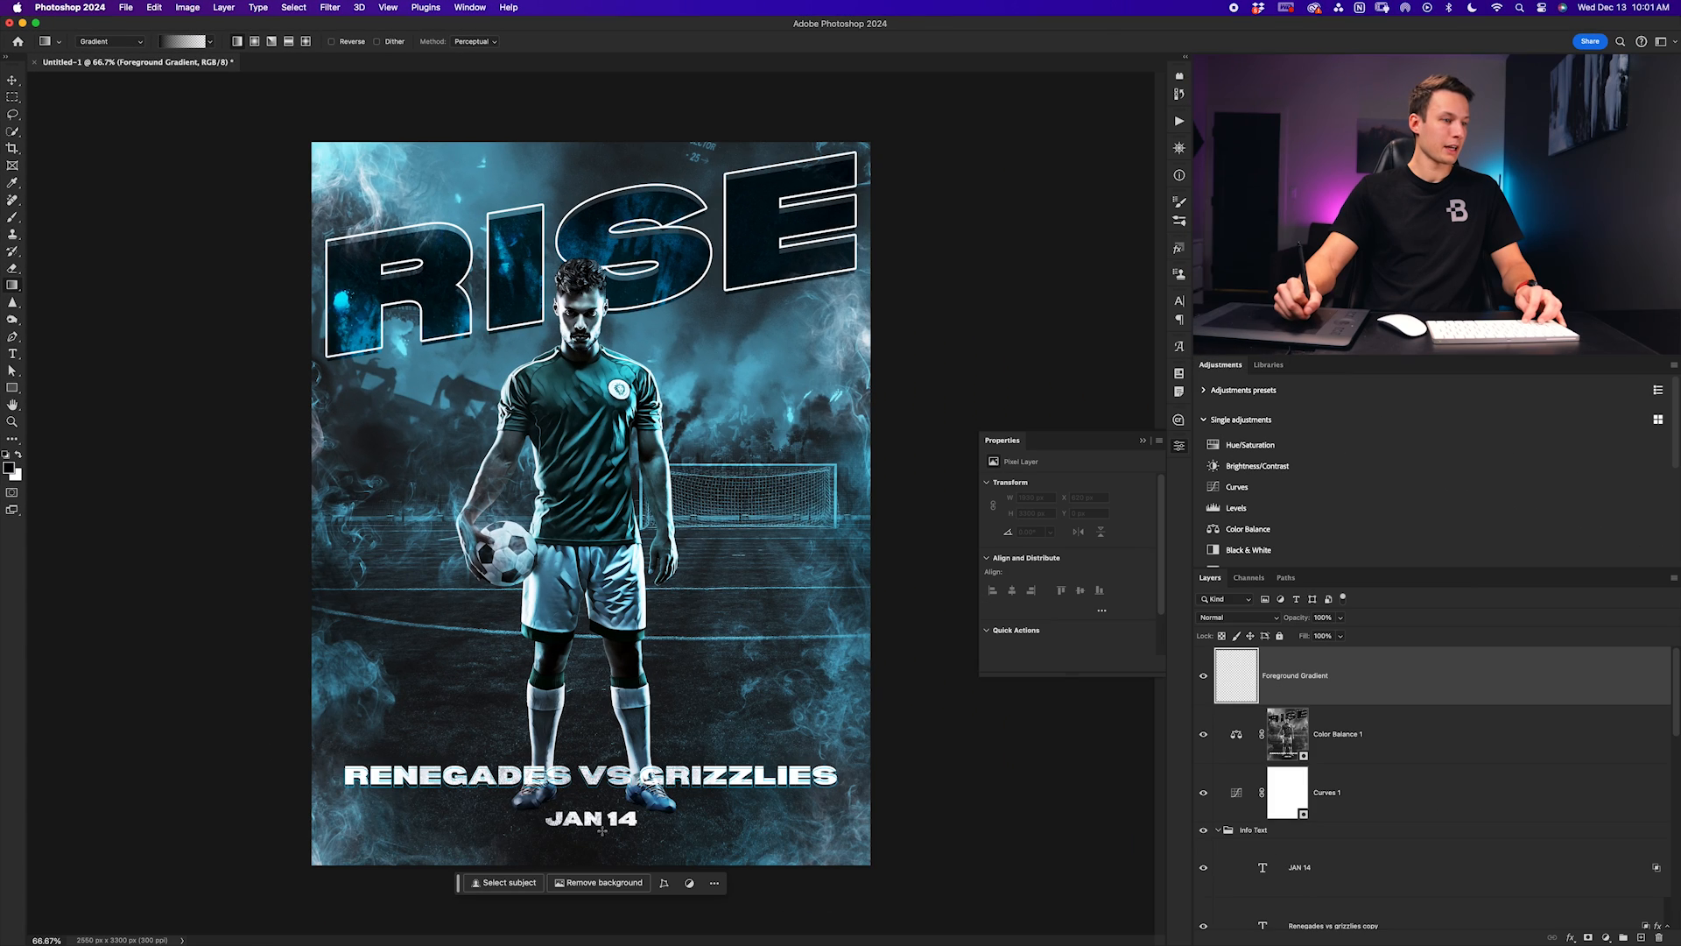
{"action": "left_click_drag", "start_coordinate": [592, 849], "coordinate": [591, 546]}
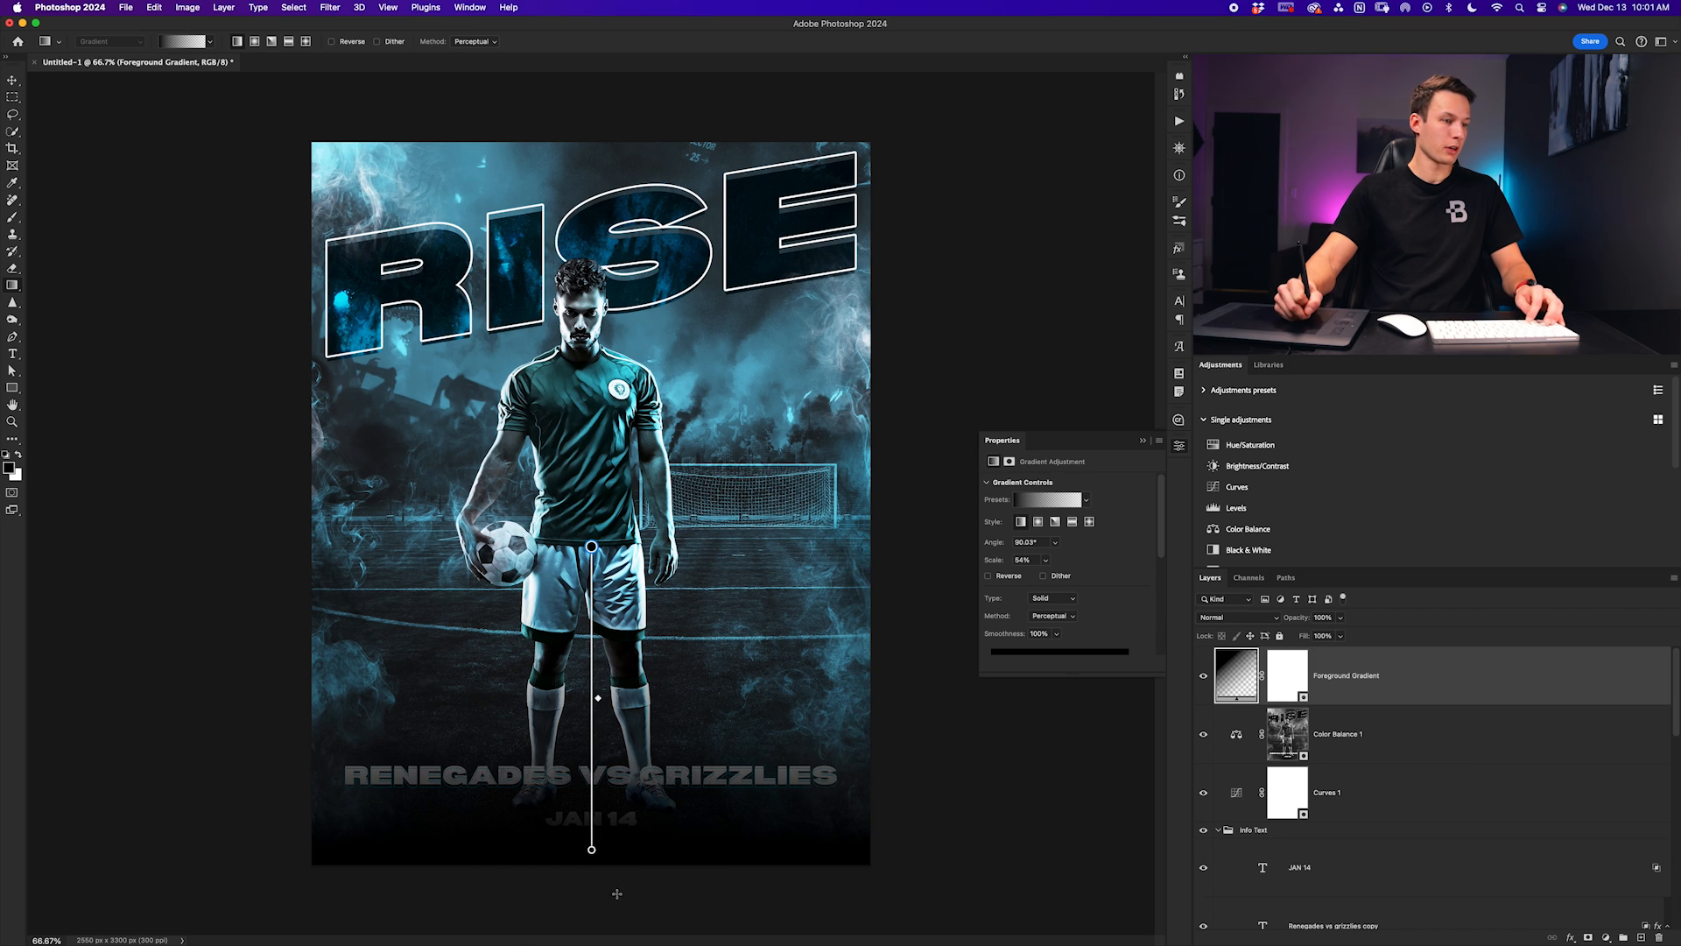
{"action": "left_click_drag", "start_coordinate": [592, 850], "coordinate": [596, 814]}
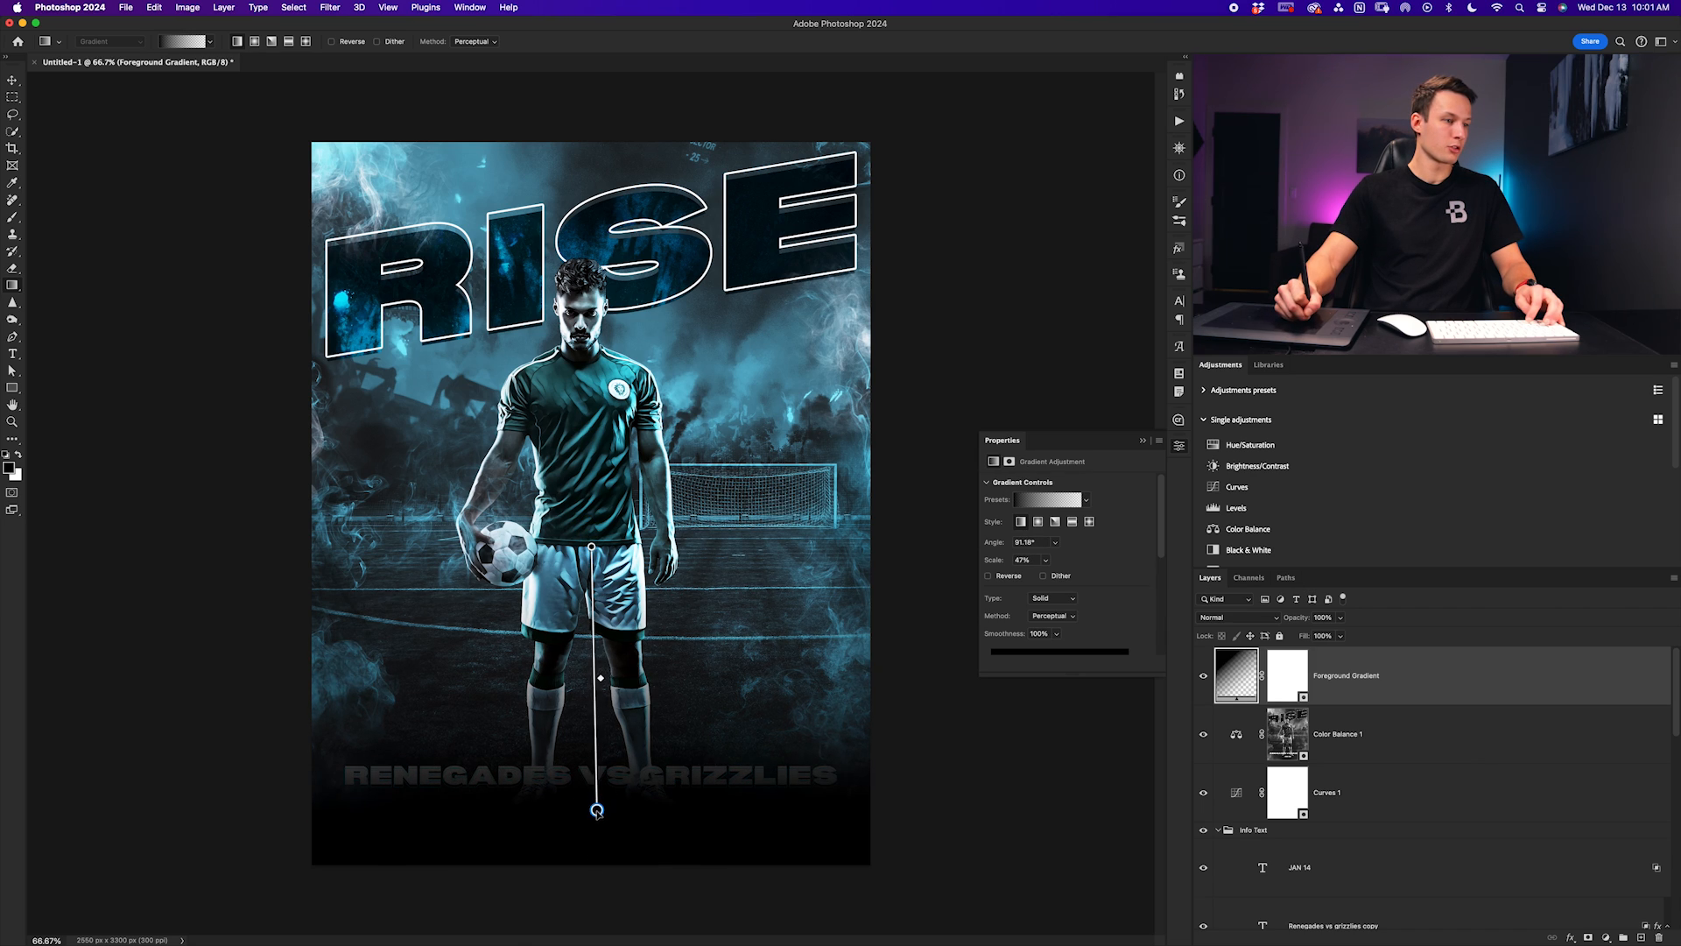
{"action": "left_click_drag", "start_coordinate": [593, 548], "coordinate": [598, 519]}
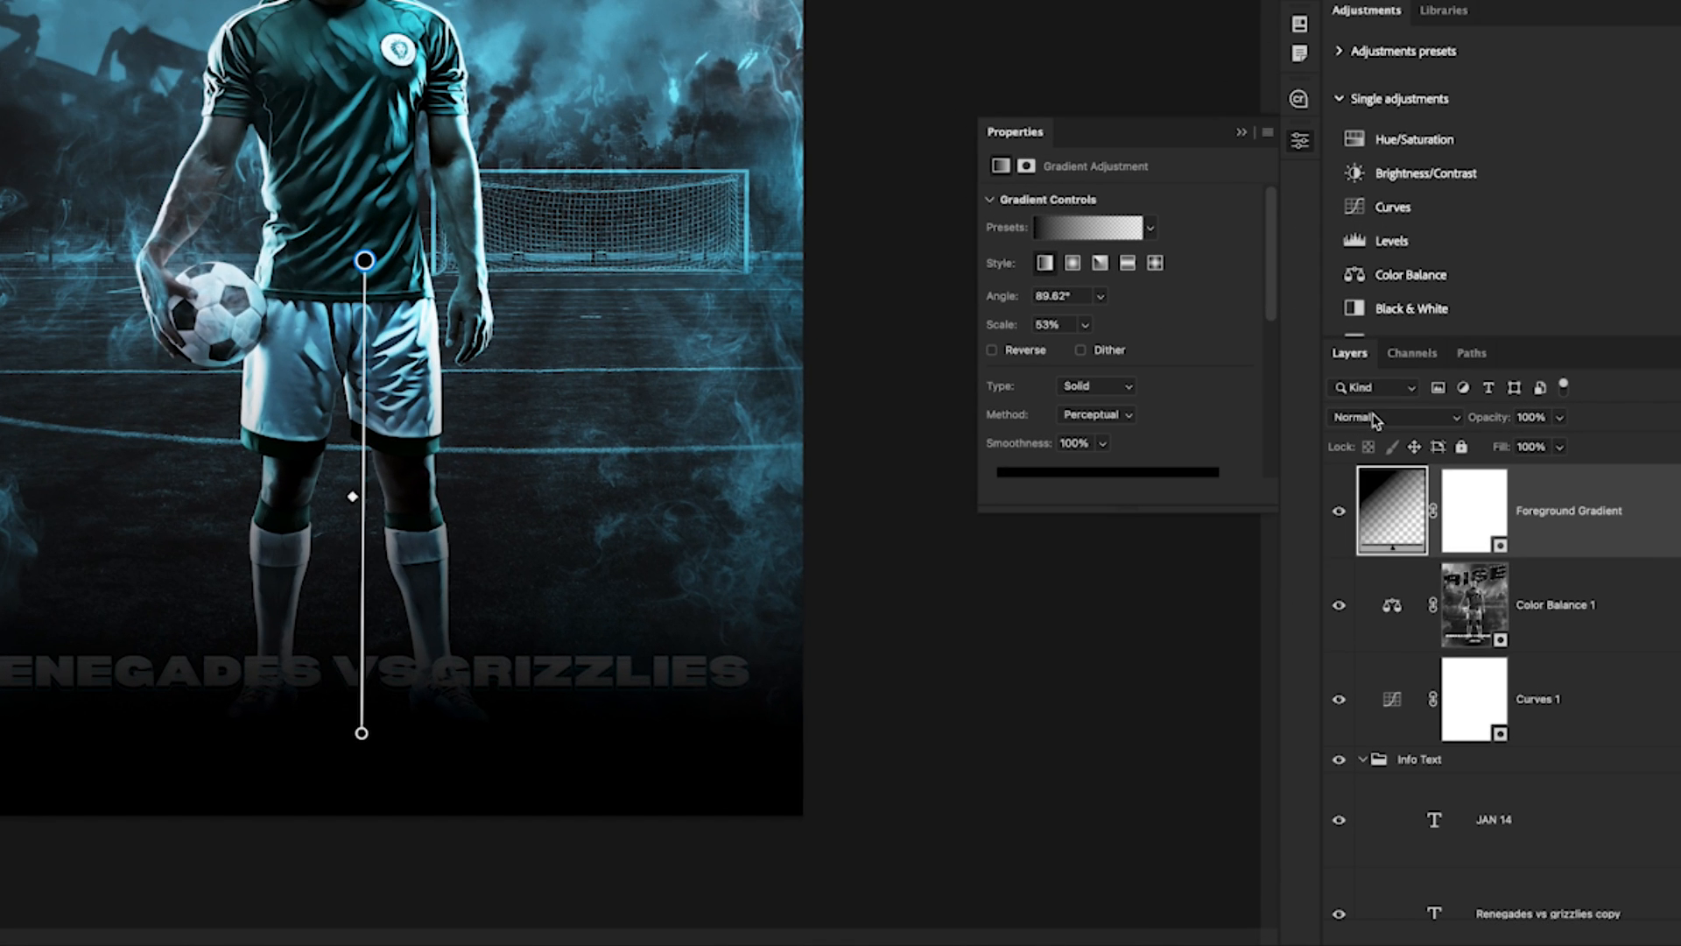
Set the Foreground Gradient layer to Soft Light, move it below the Curves layer above the Info Text group, and switch to the Brush tool
{"action": "left_click", "coordinate": [1375, 422]}
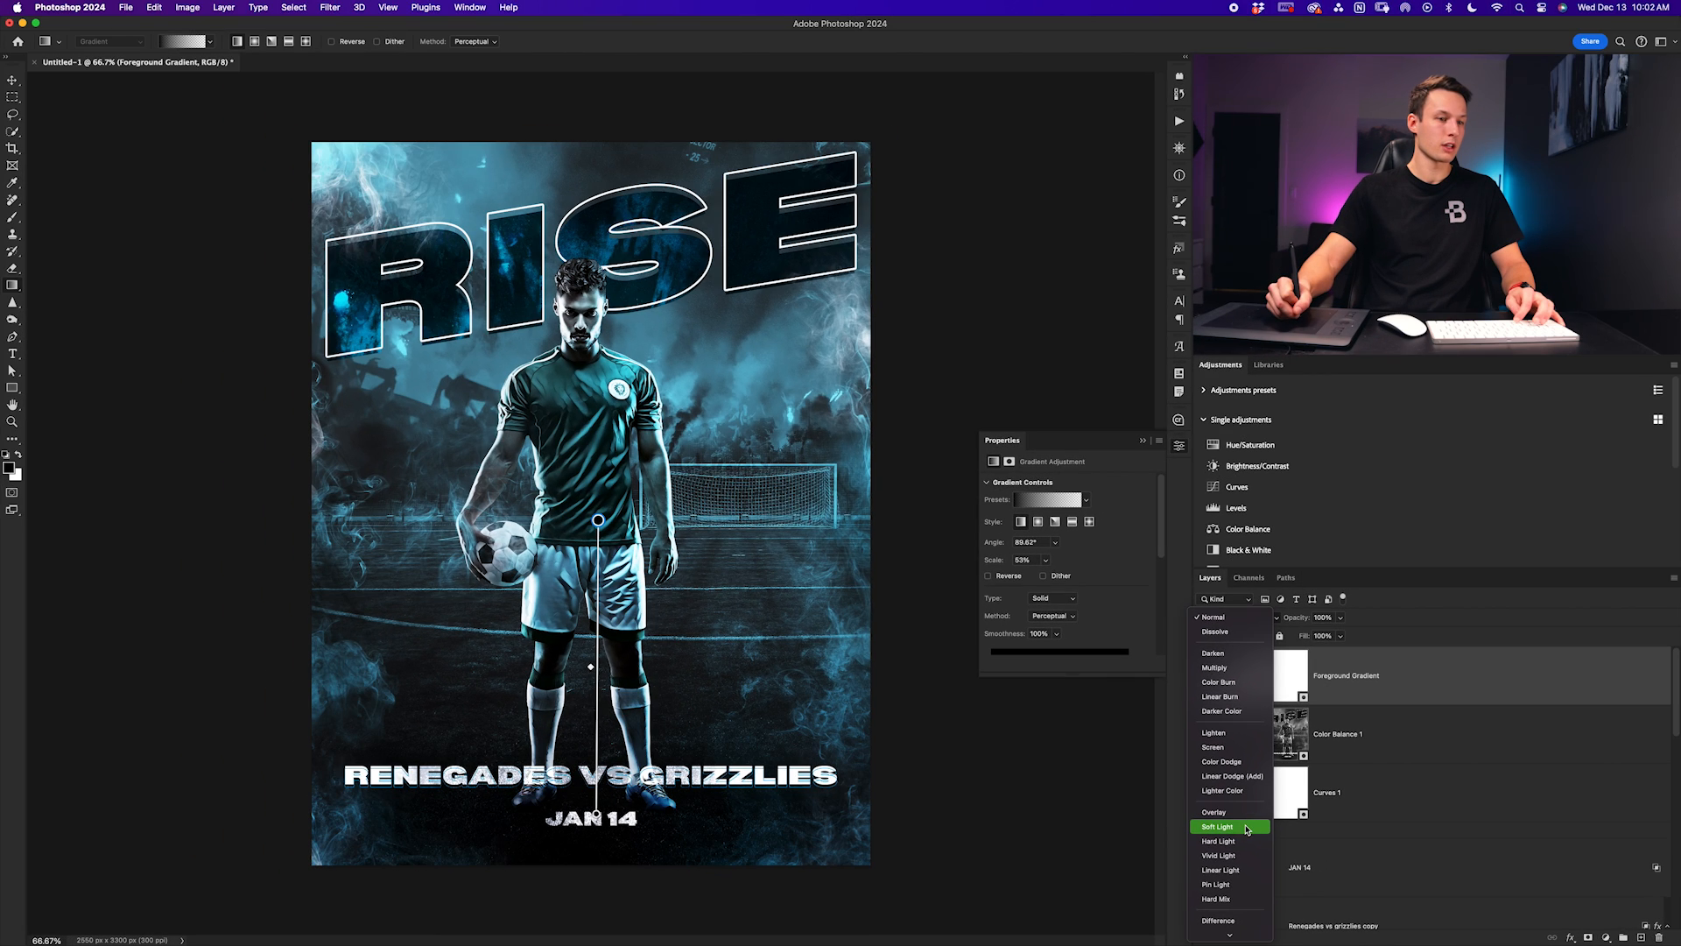
{"action": "left_click", "coordinate": [1247, 827]}
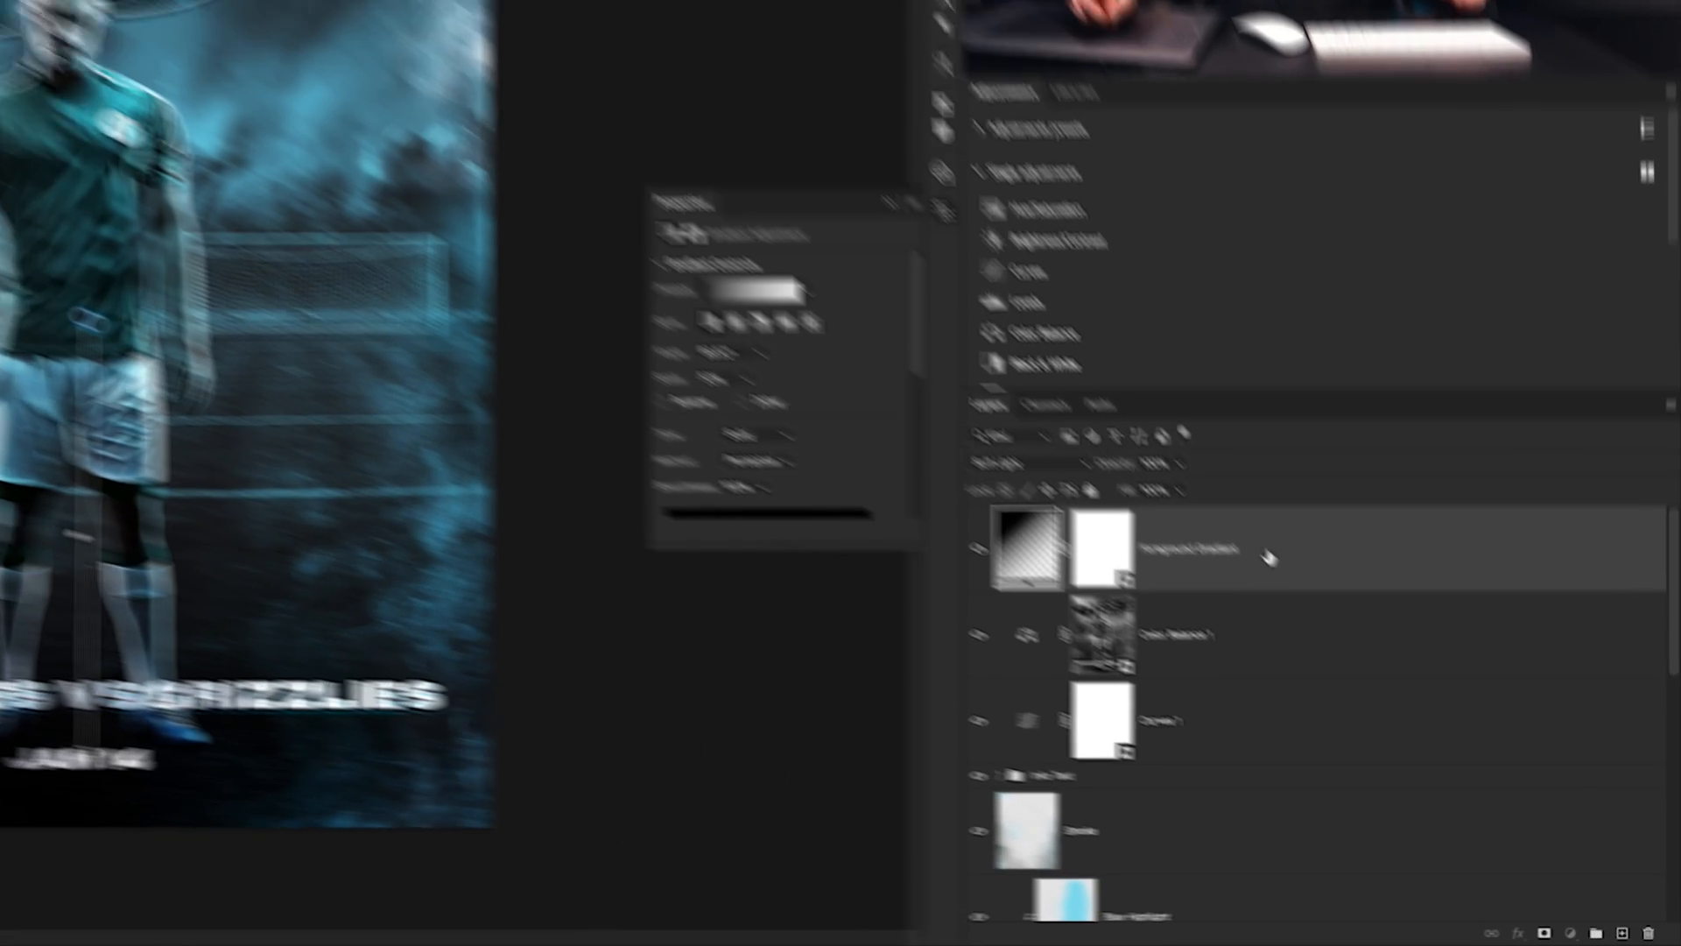
{"action": "left_click_drag", "start_coordinate": [1268, 557], "coordinate": [1213, 752]}
{"action": "left_click_drag", "start_coordinate": [880, 613], "coordinate": [881, 601]}
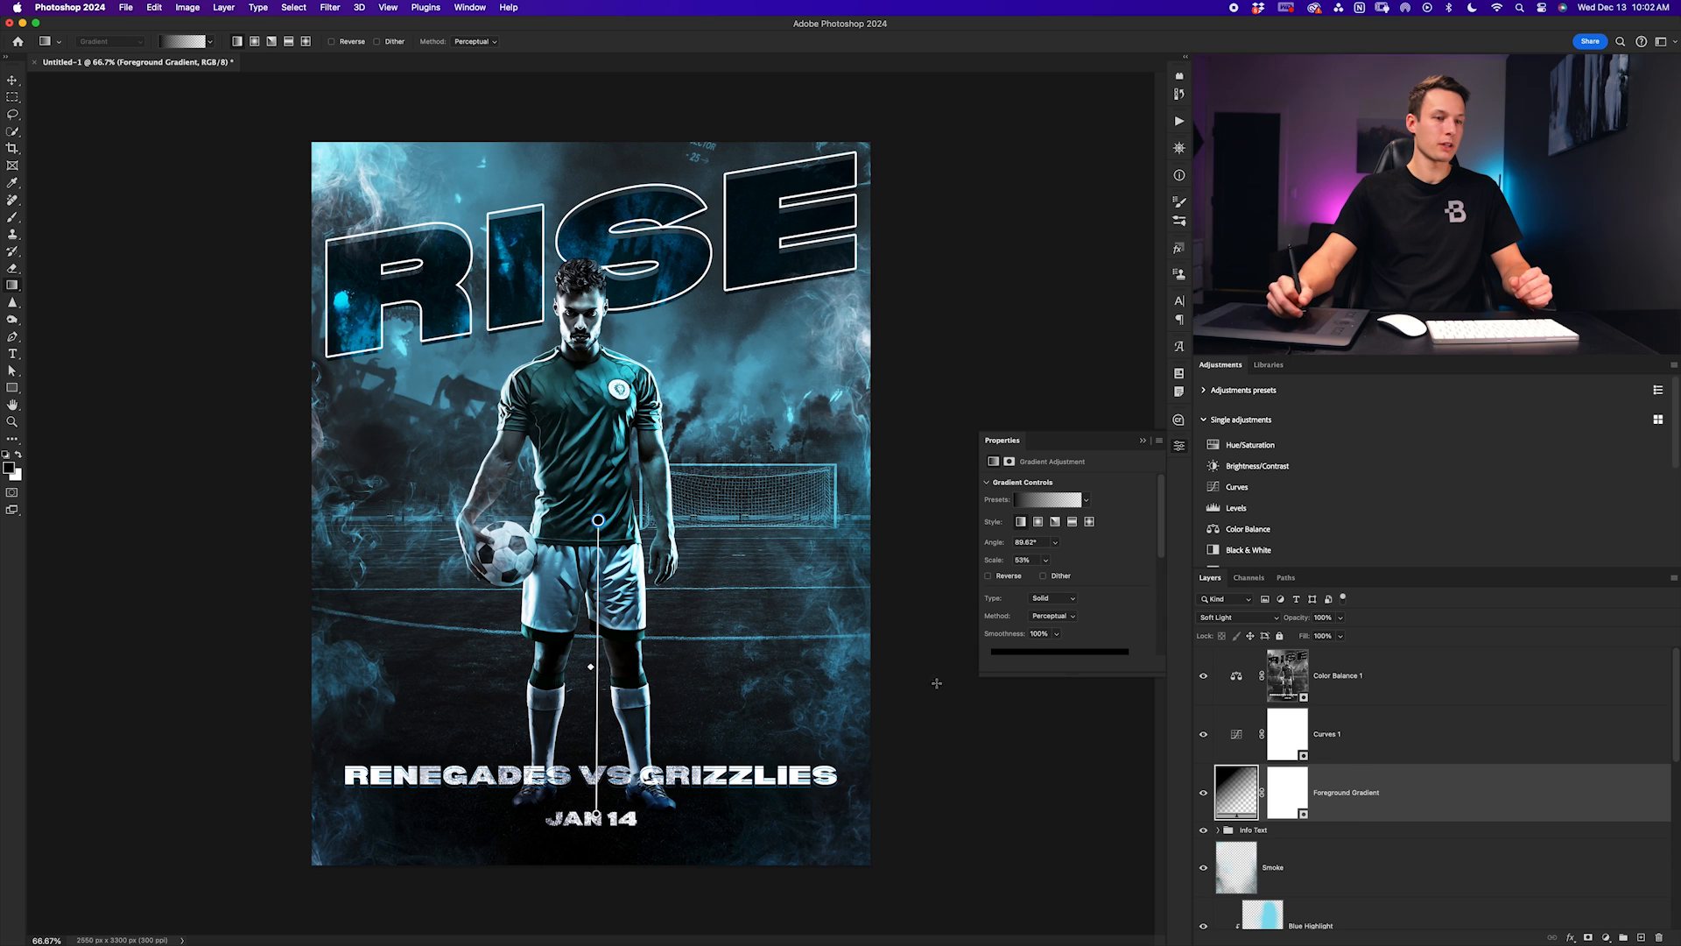
{"action": "key", "text": "b"}
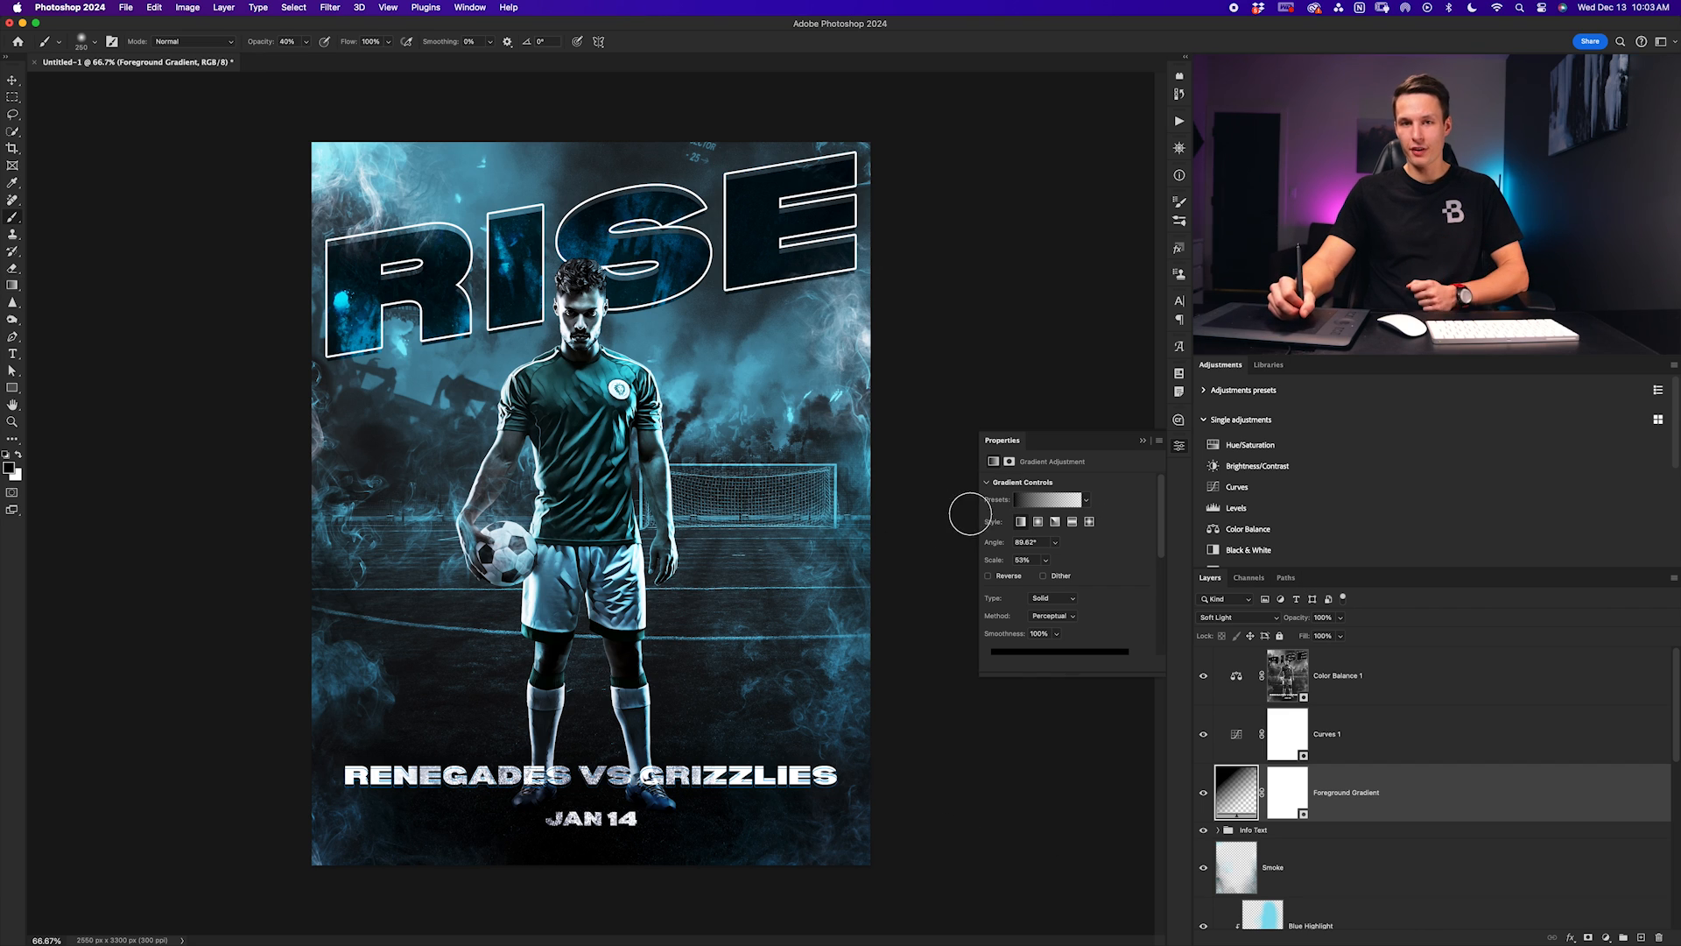